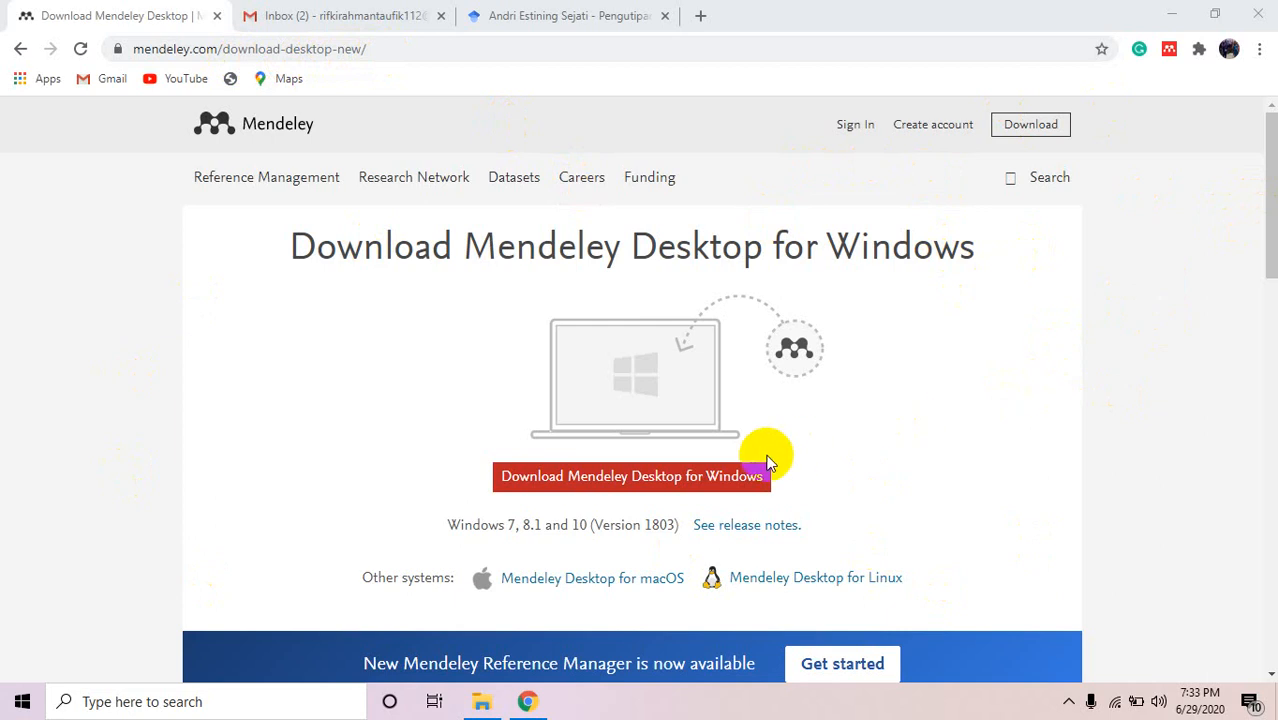
Start downloading the Mendeley Desktop for Windows .exe, retrying the download link until it begins.
click(633, 482)
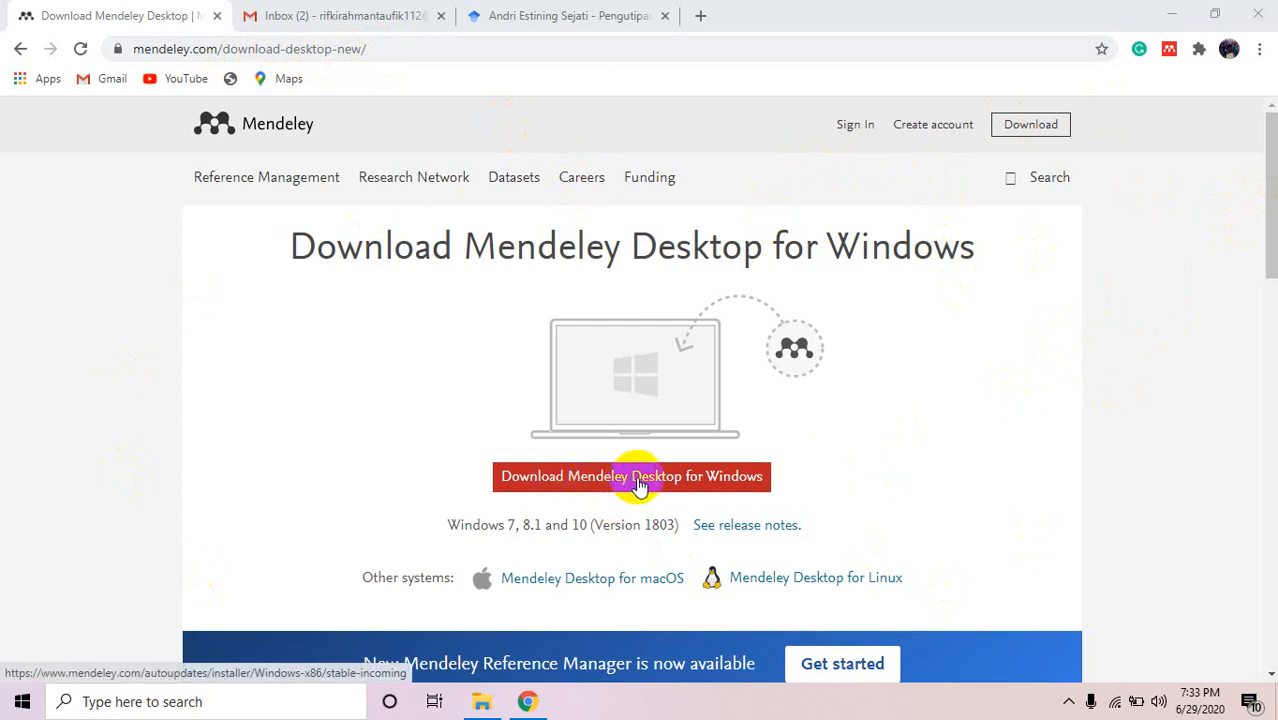
click(658, 485)
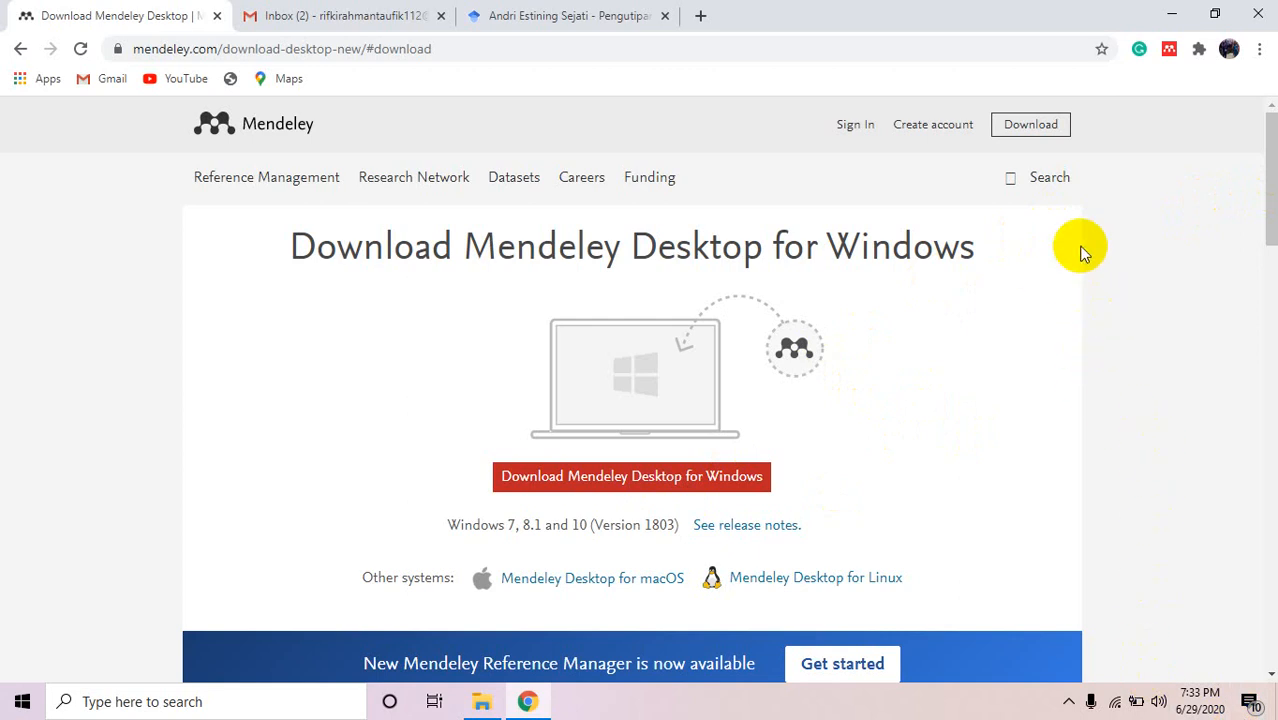
drag(1273, 210, 1264, 414)
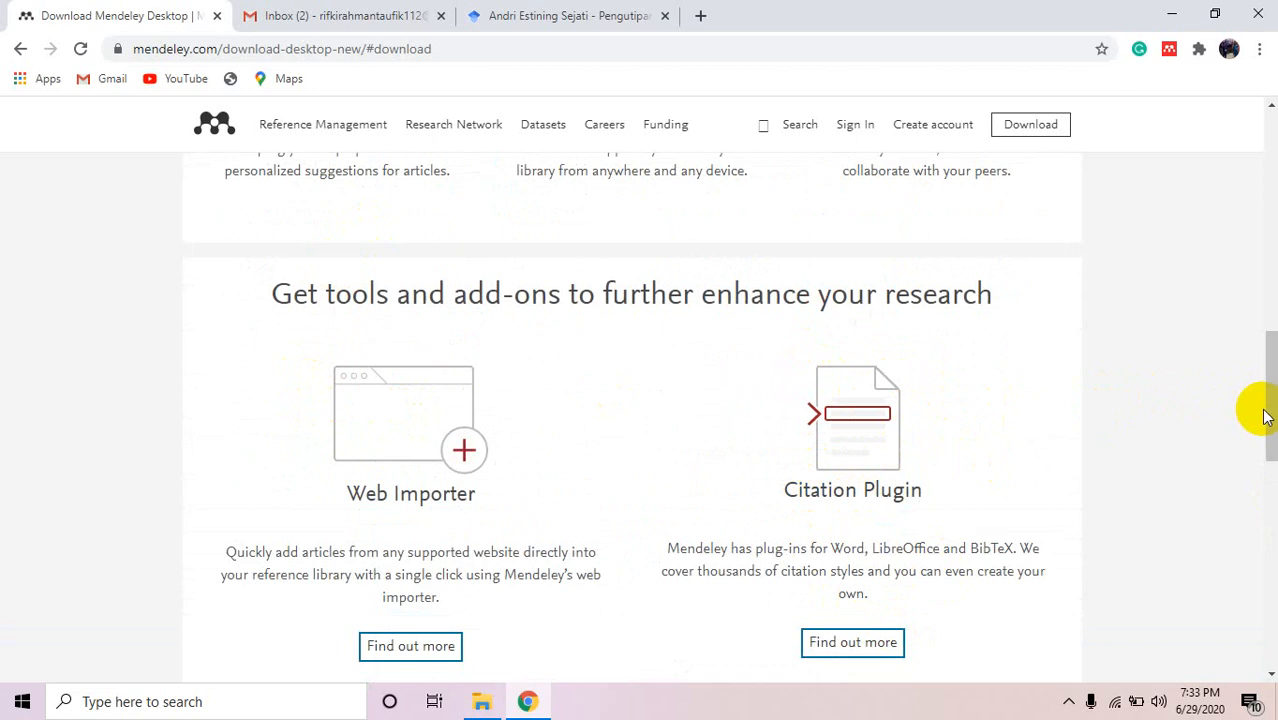
drag(1265, 418, 1272, 215)
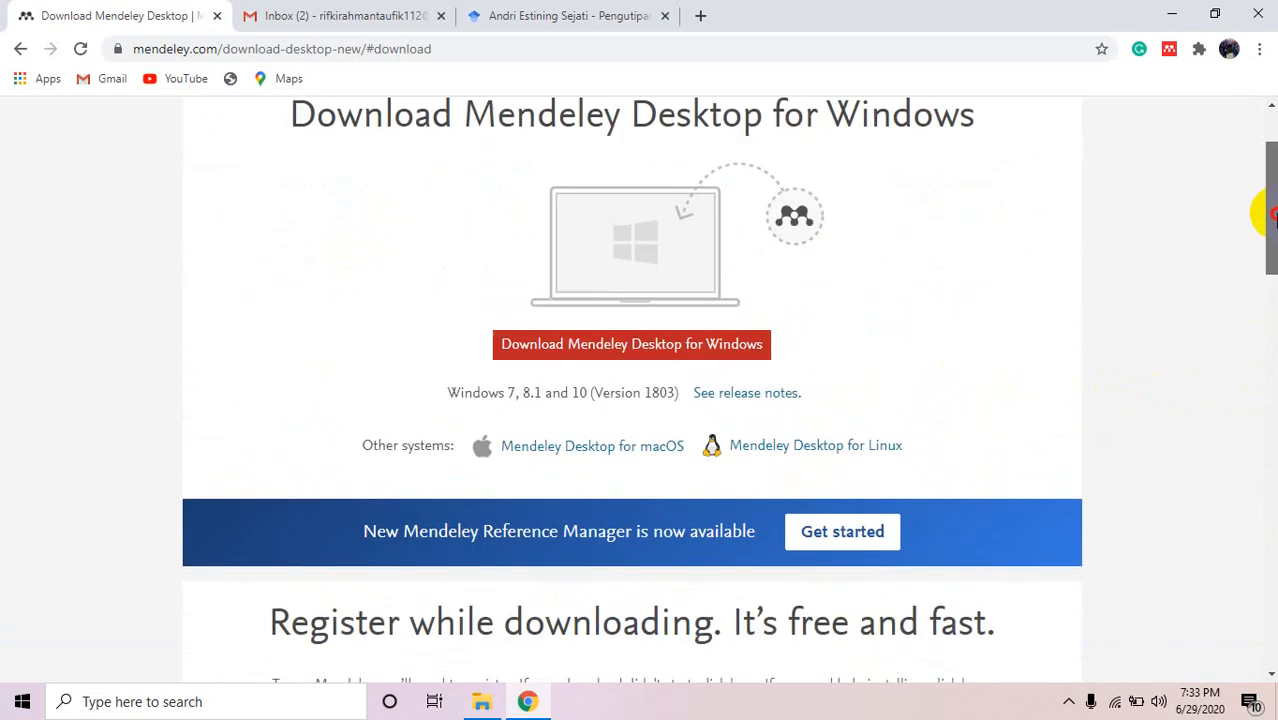
click(651, 341)
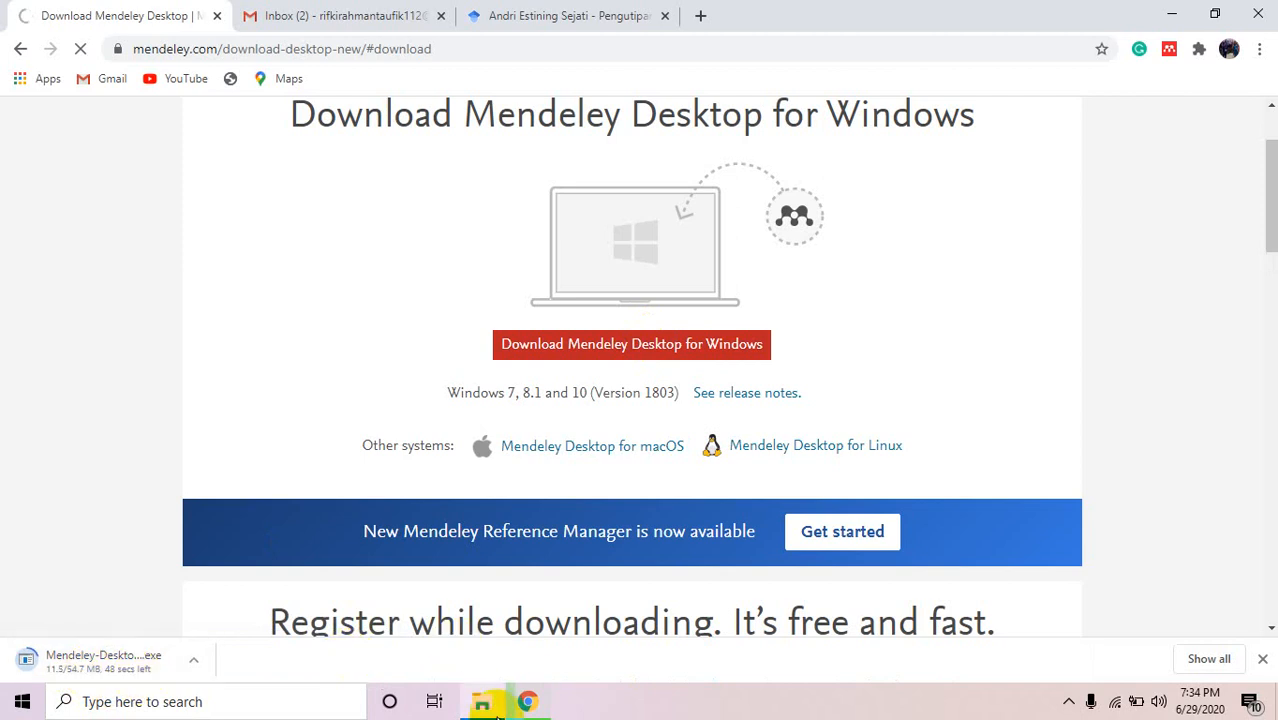
Cancel the duplicate first Mendeley download in Chrome's download bar.
click(488, 706)
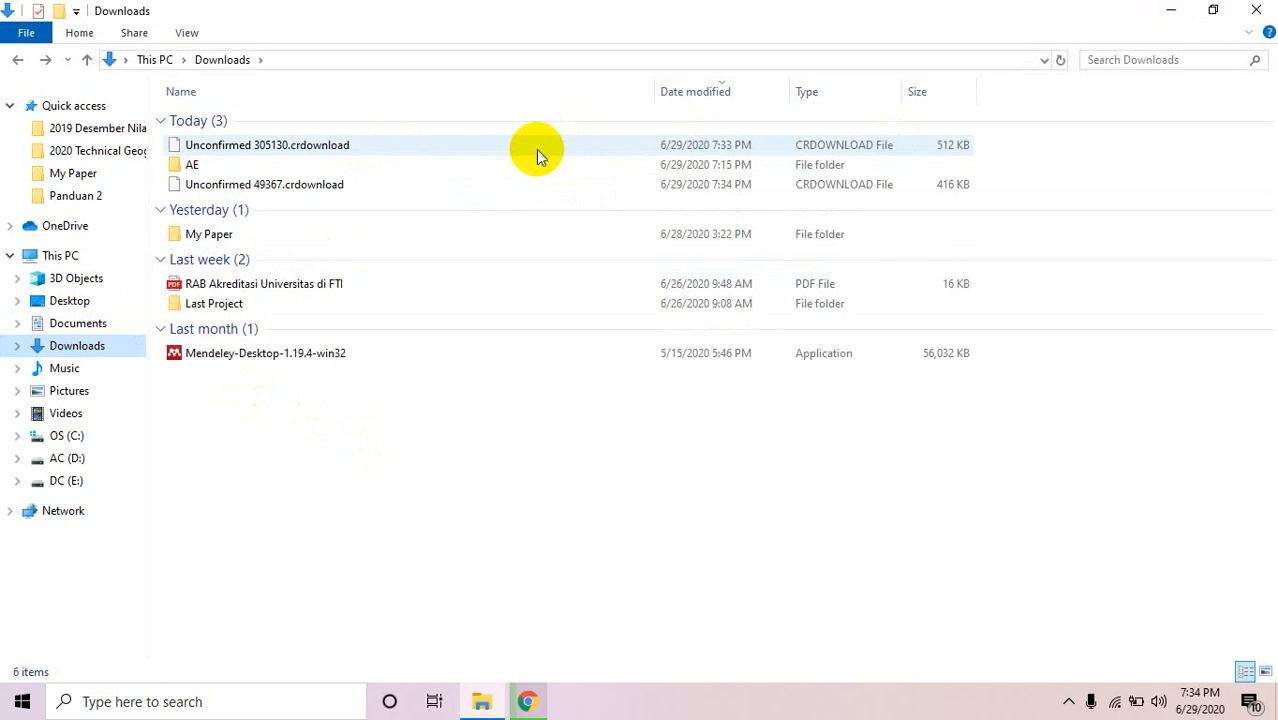
click(1163, 11)
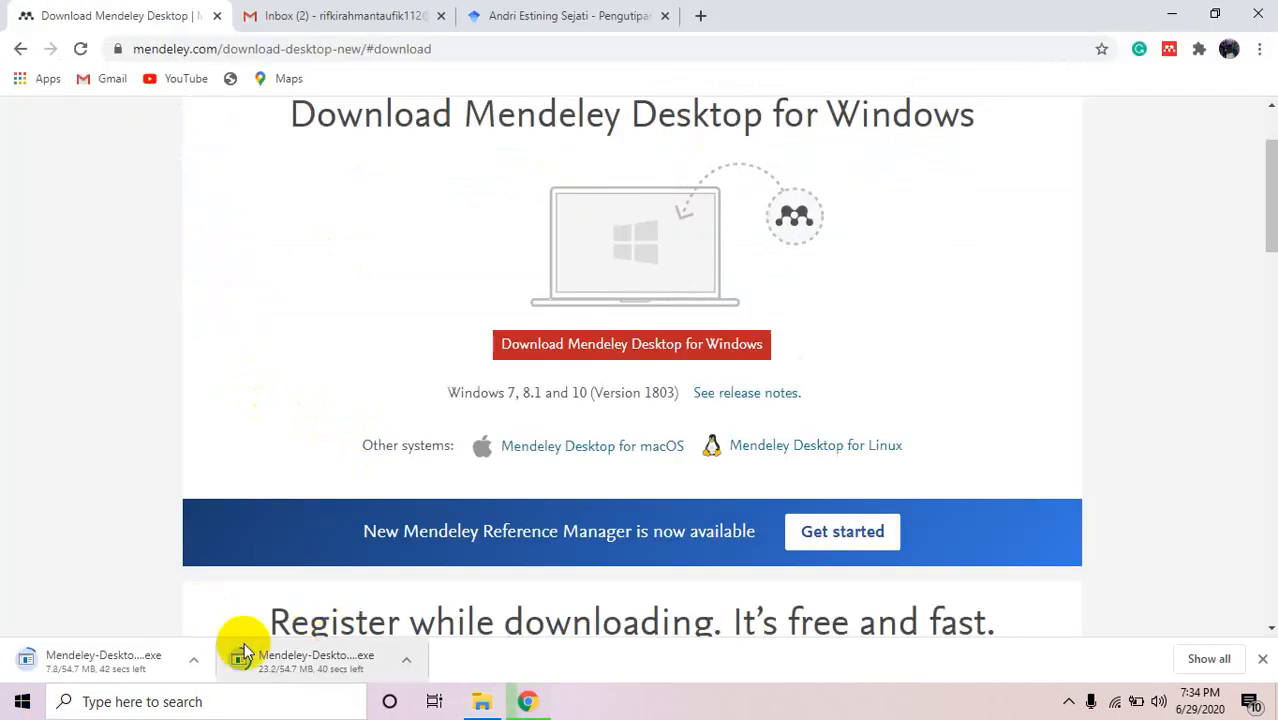
click(194, 660)
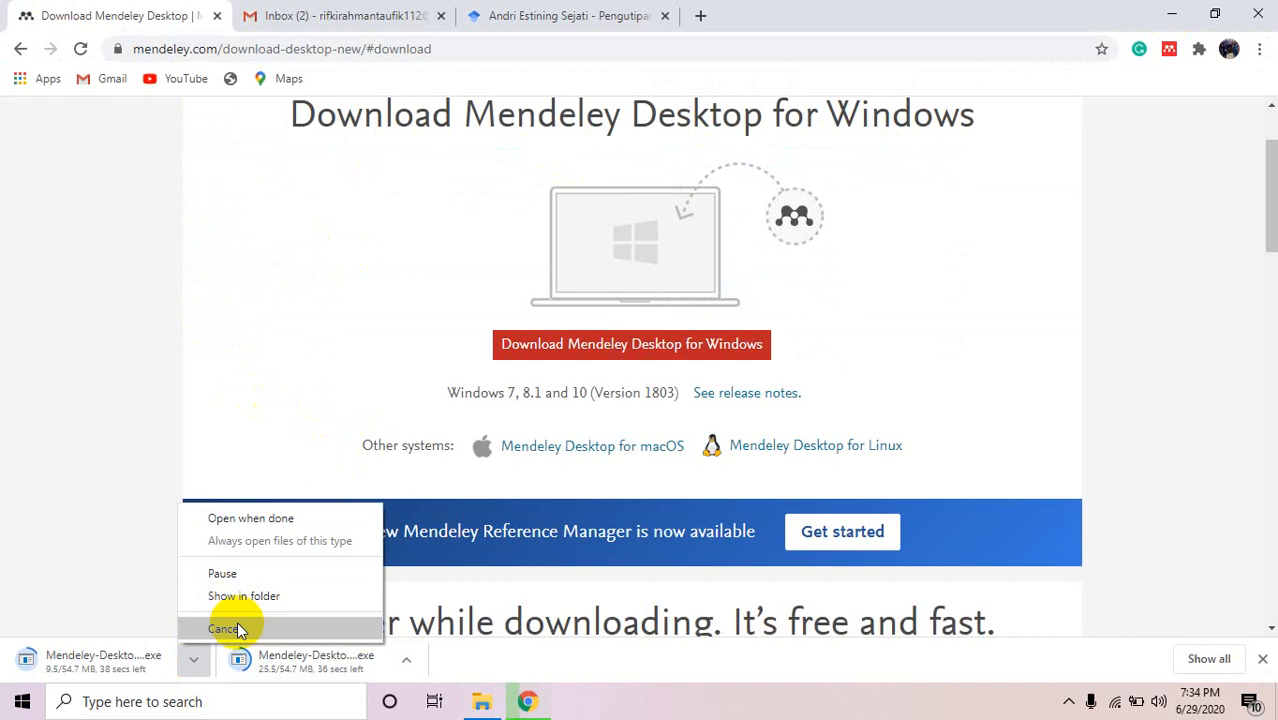
click(225, 628)
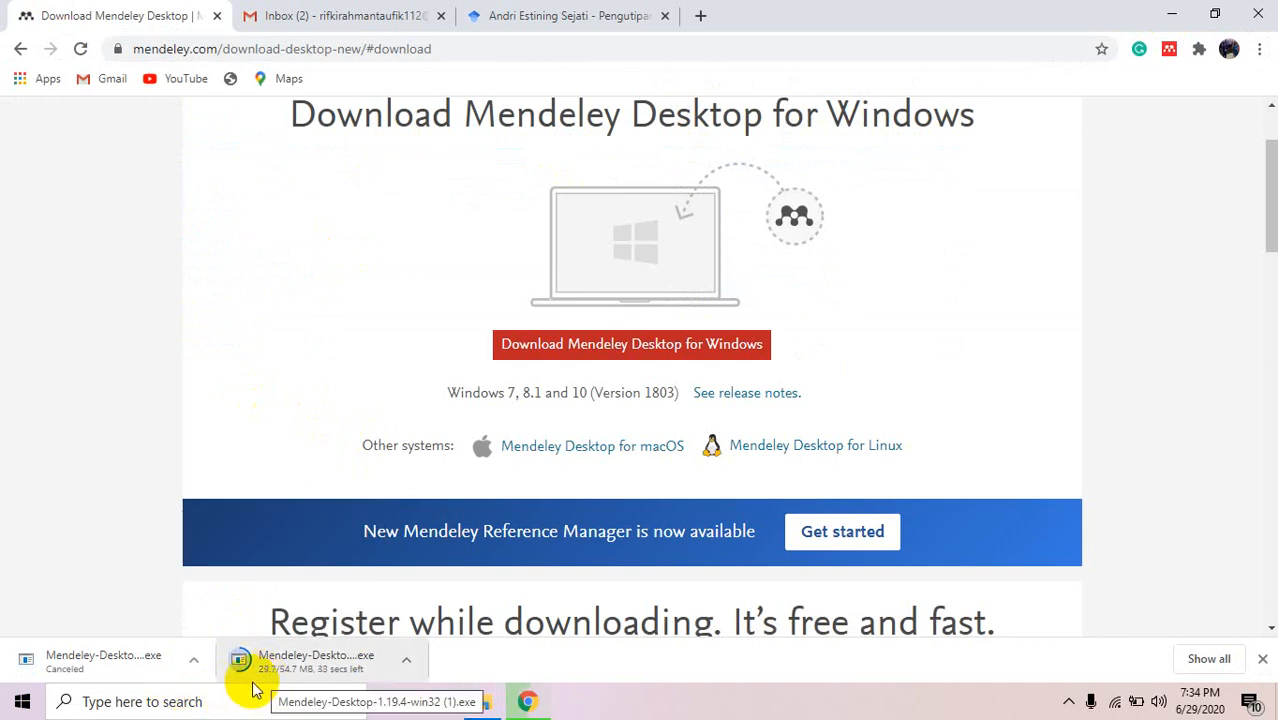
Let the remaining installer download finish and open the Downloads folder in File Explorer.
click(199, 660)
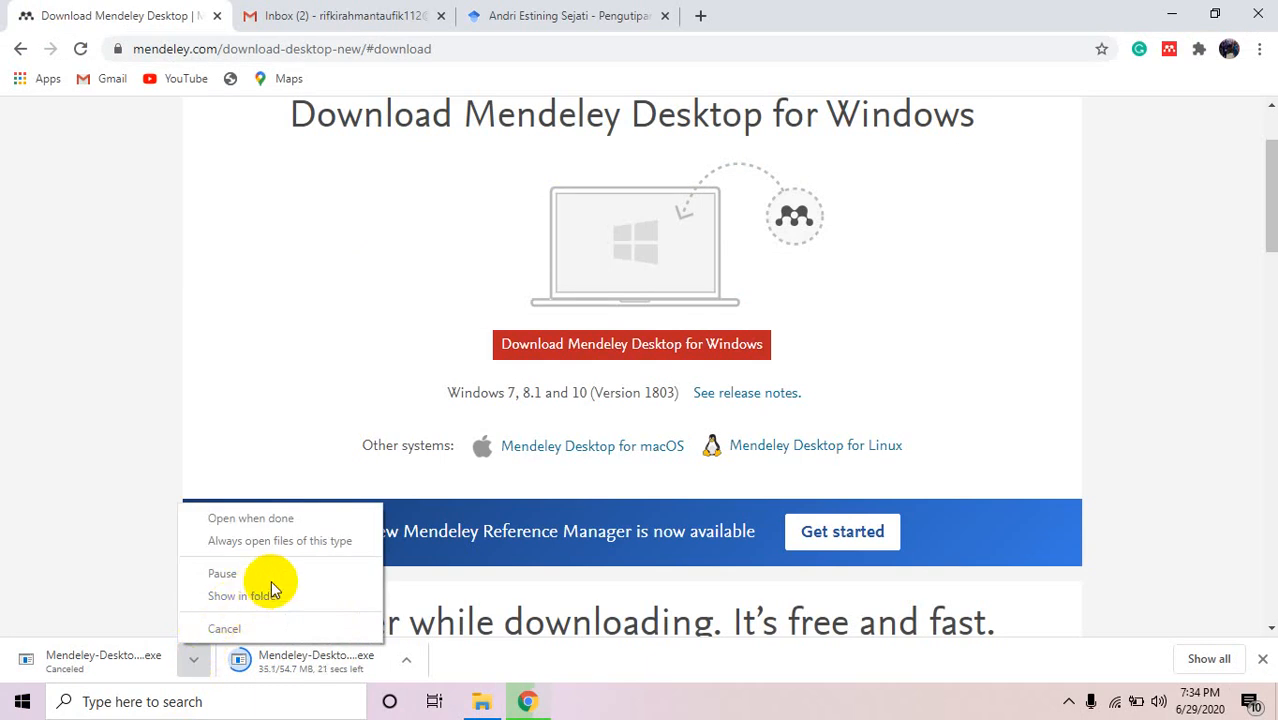
click(109, 330)
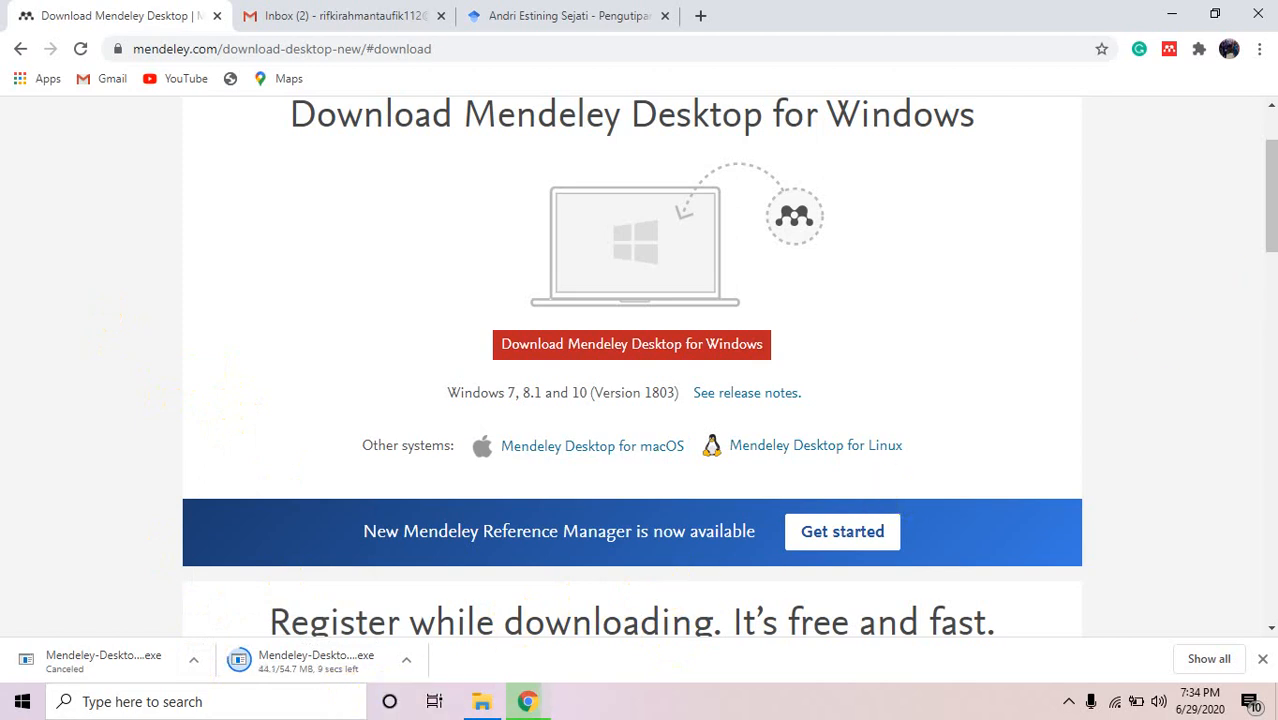
drag(1272, 203, 1275, 148)
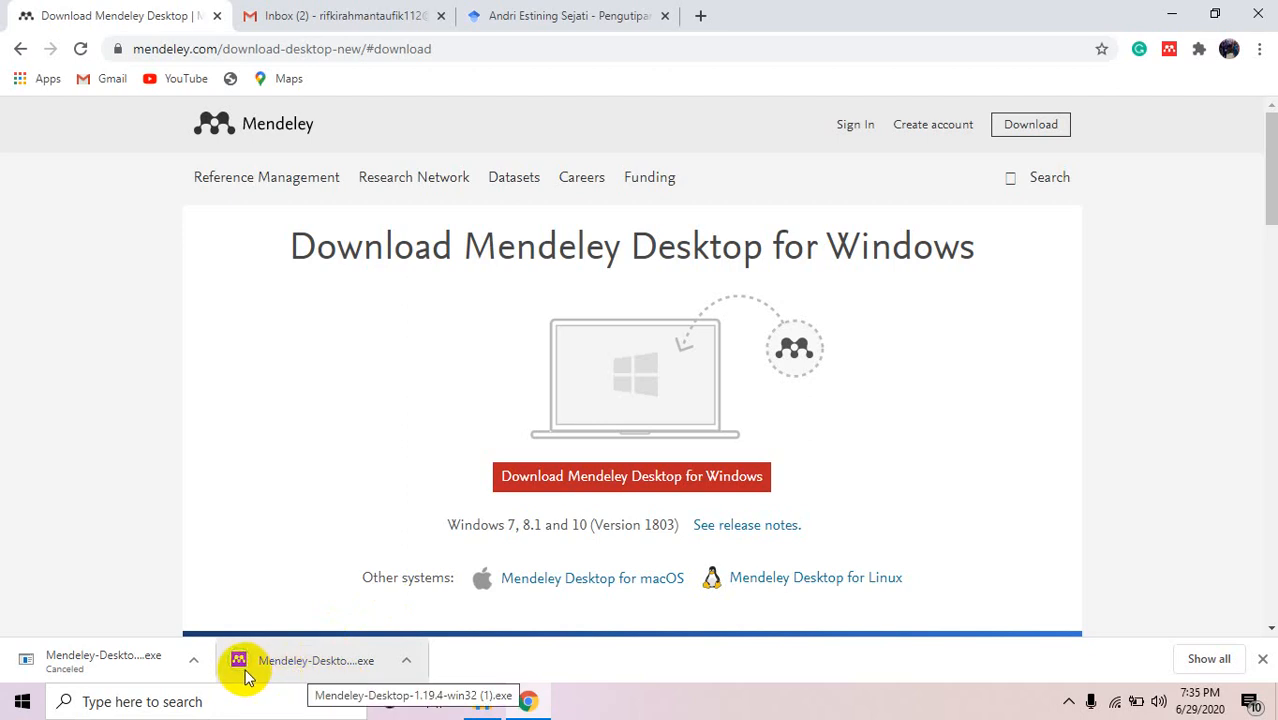
click(479, 699)
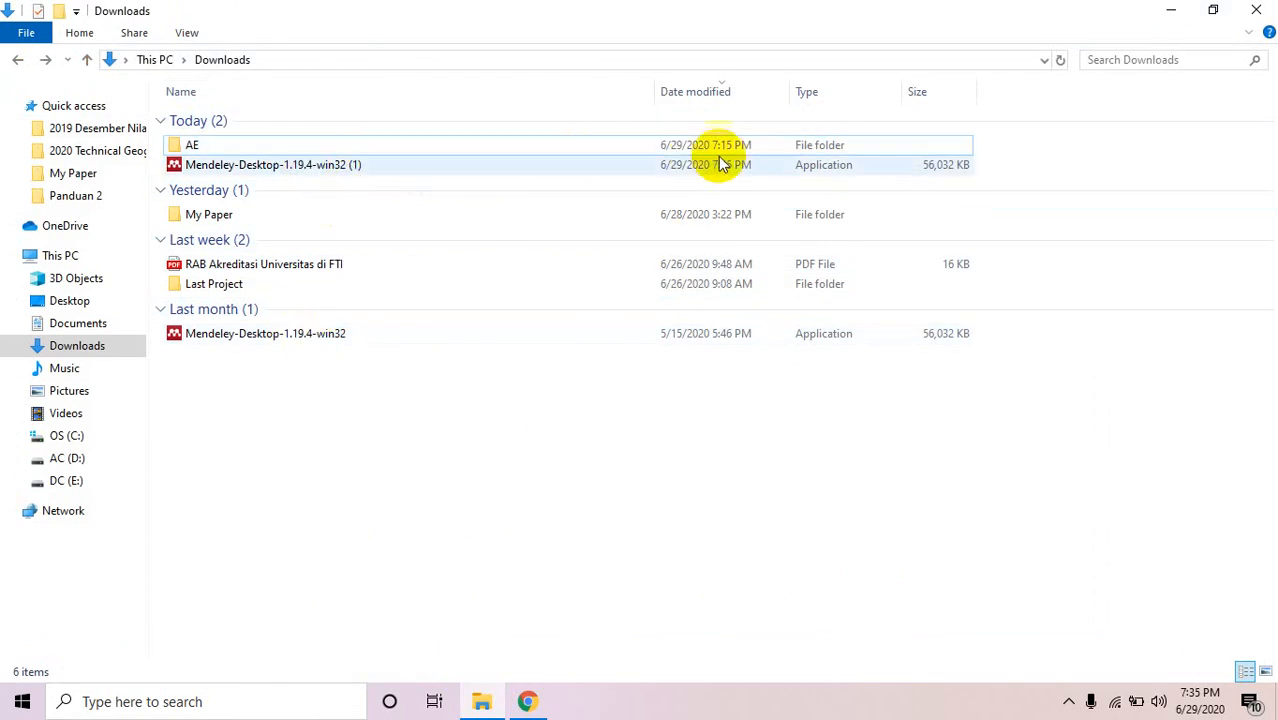
Run Mendeley-Desktop-1.19.4-win32 (1) and move the RAB Akreditasi PDF into the AE folder.
double_click(392, 172)
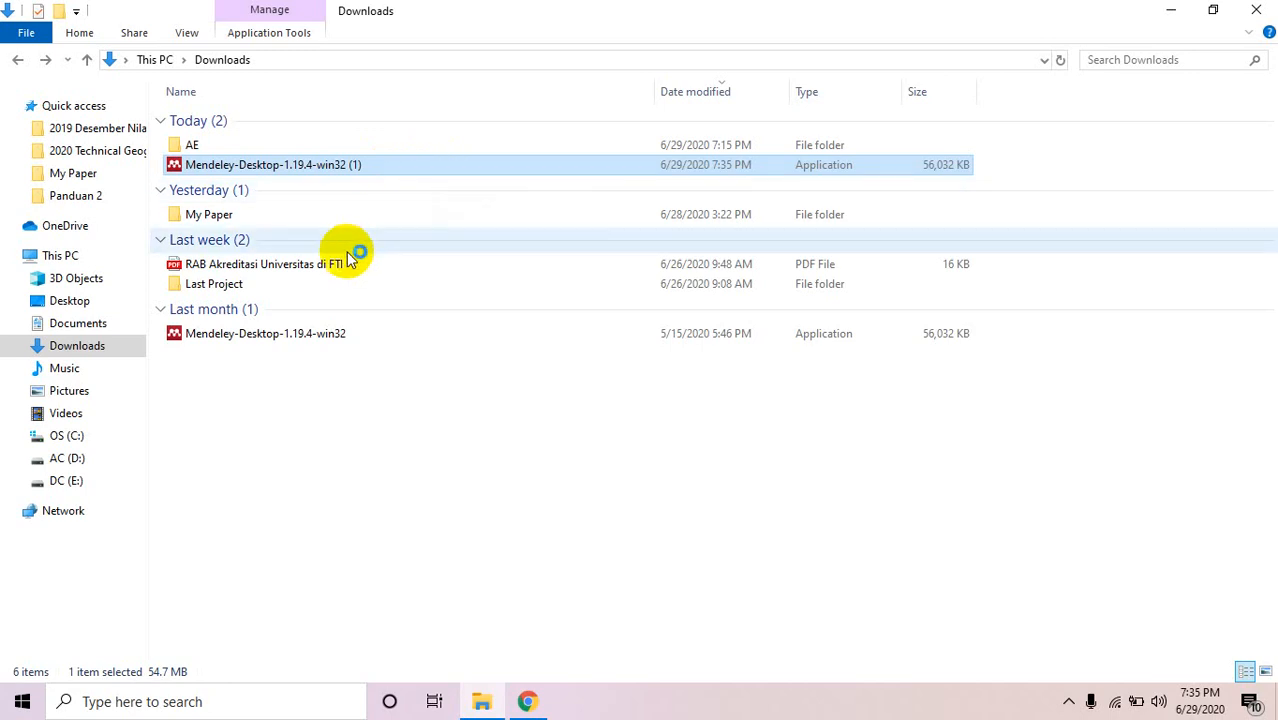
drag(332, 264, 195, 147)
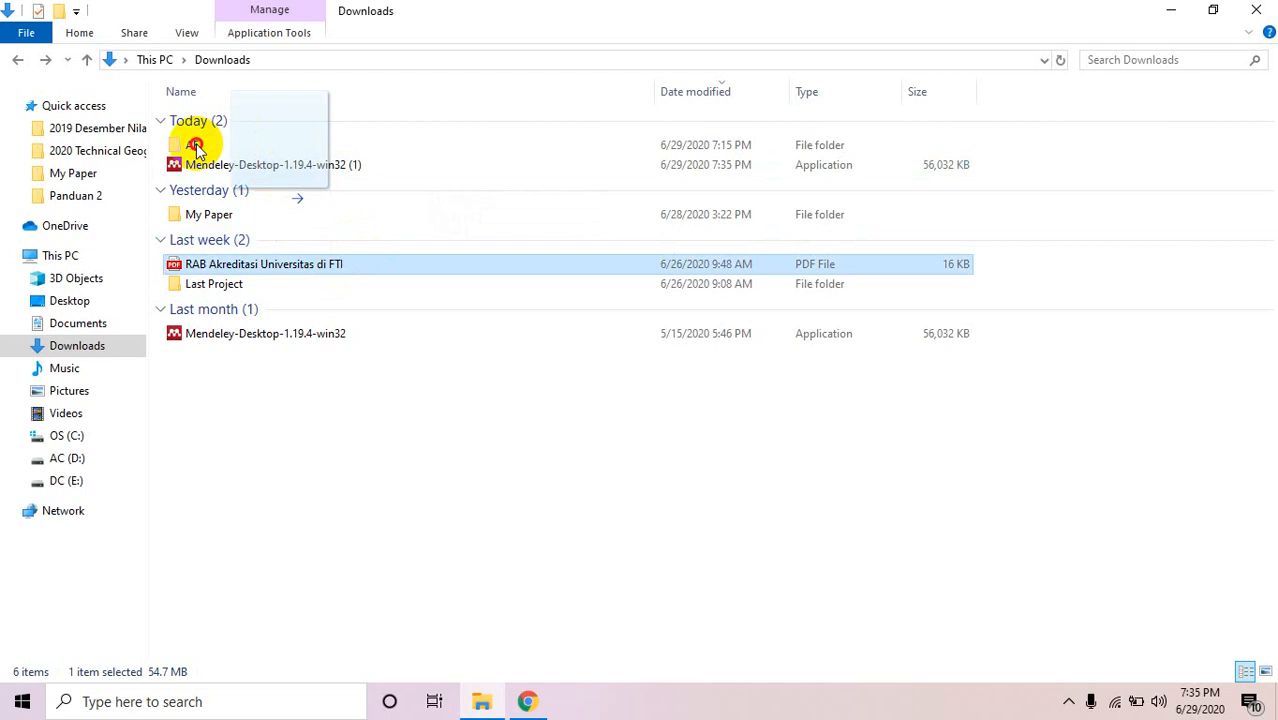
drag(196, 148, 197, 148)
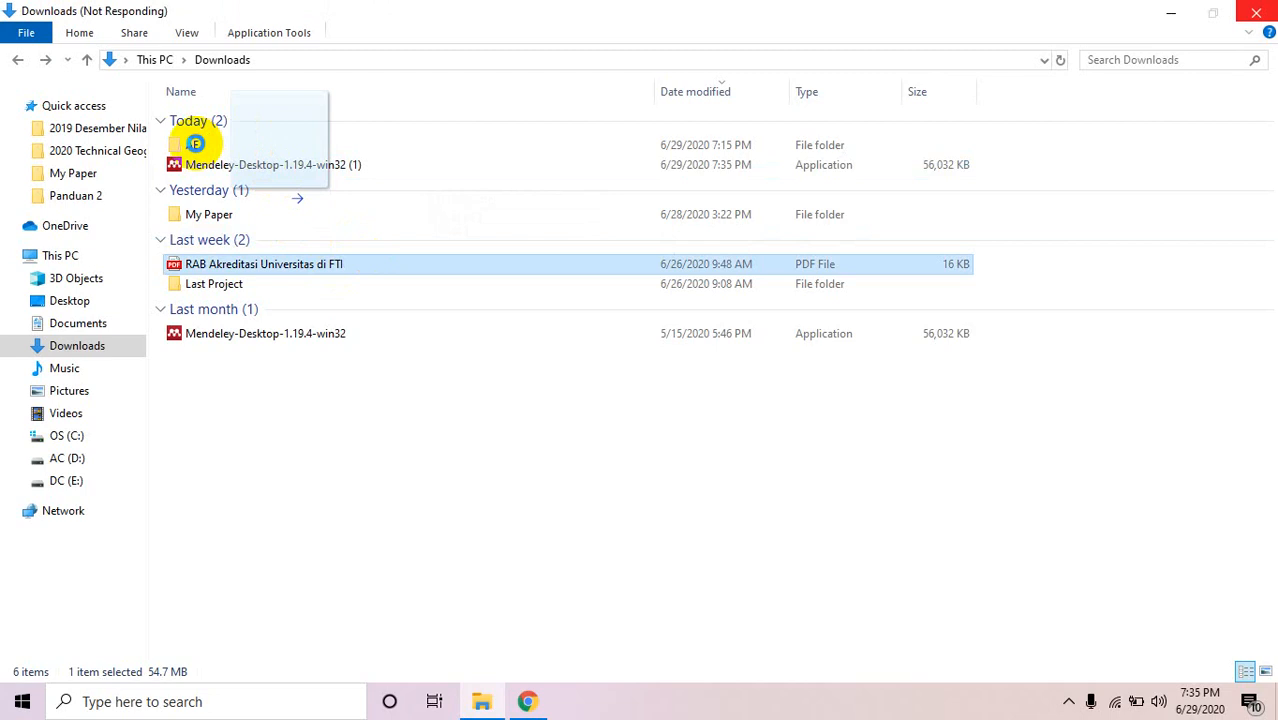
drag(195, 143, 200, 146)
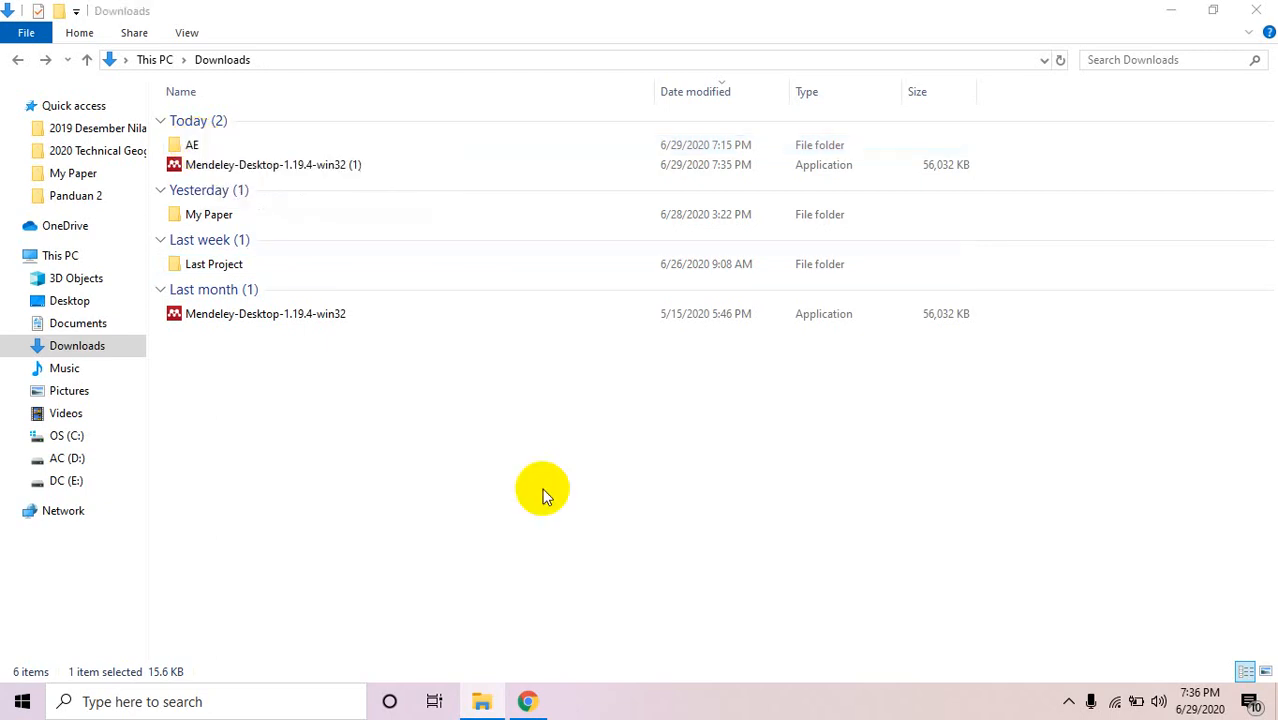
click(543, 496)
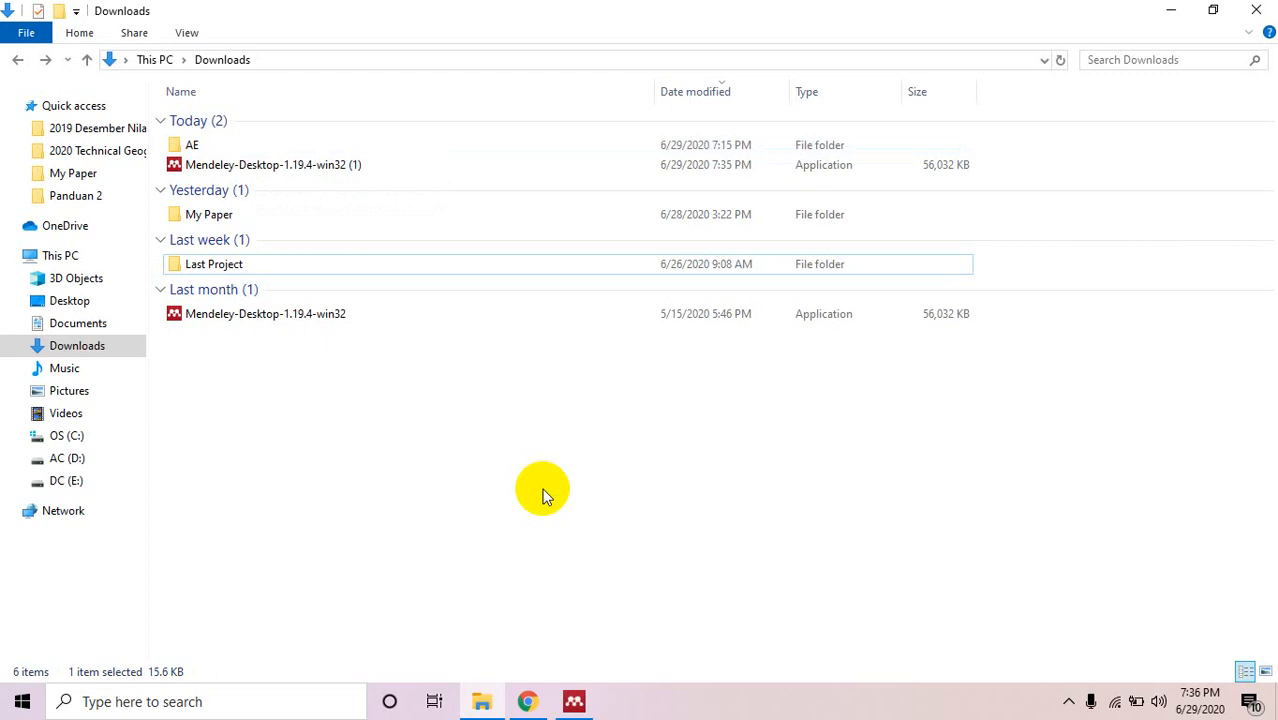
Minimize Explorer and Chrome, accept the license and default location, and install Mendeley Desktop.
click(1170, 10)
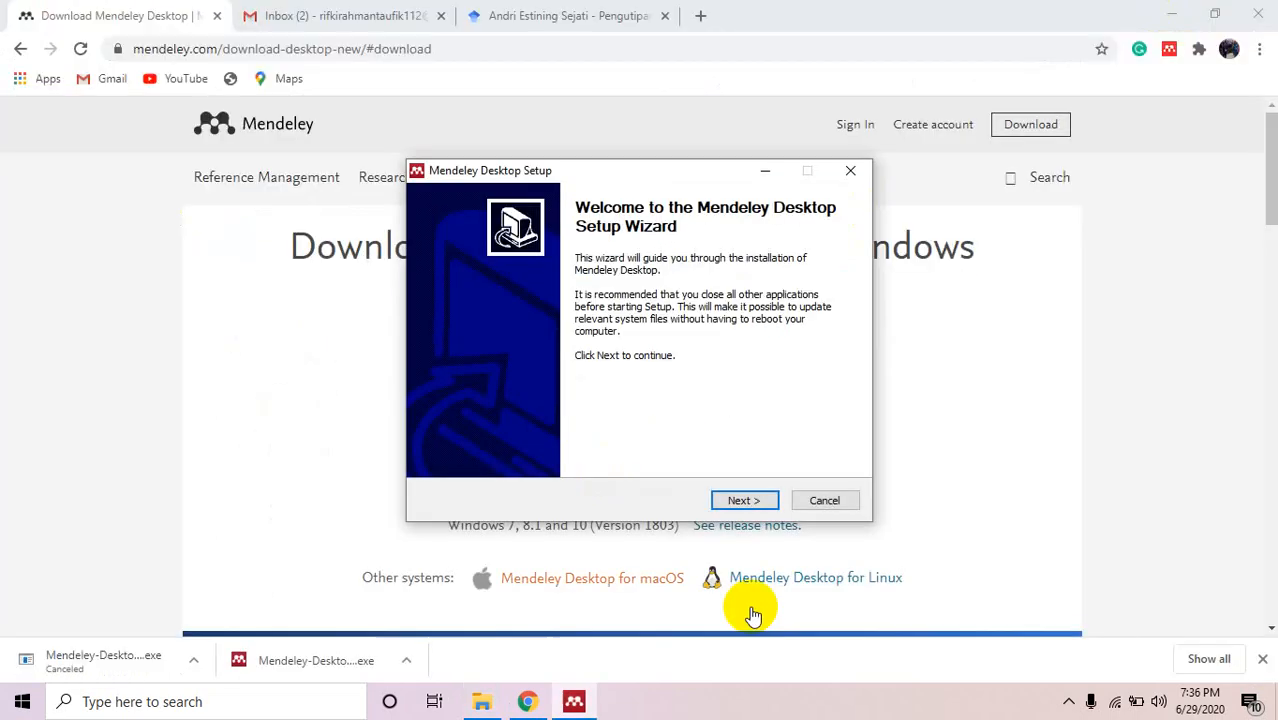
click(1175, 12)
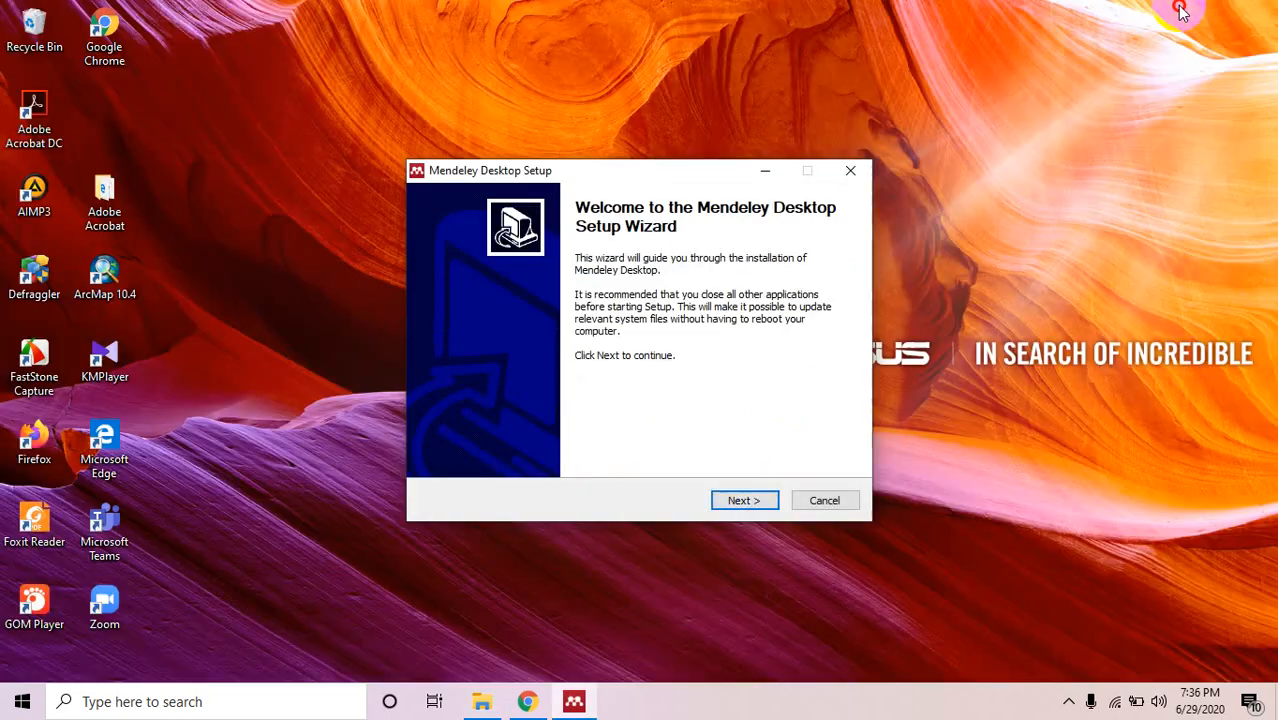
click(744, 500)
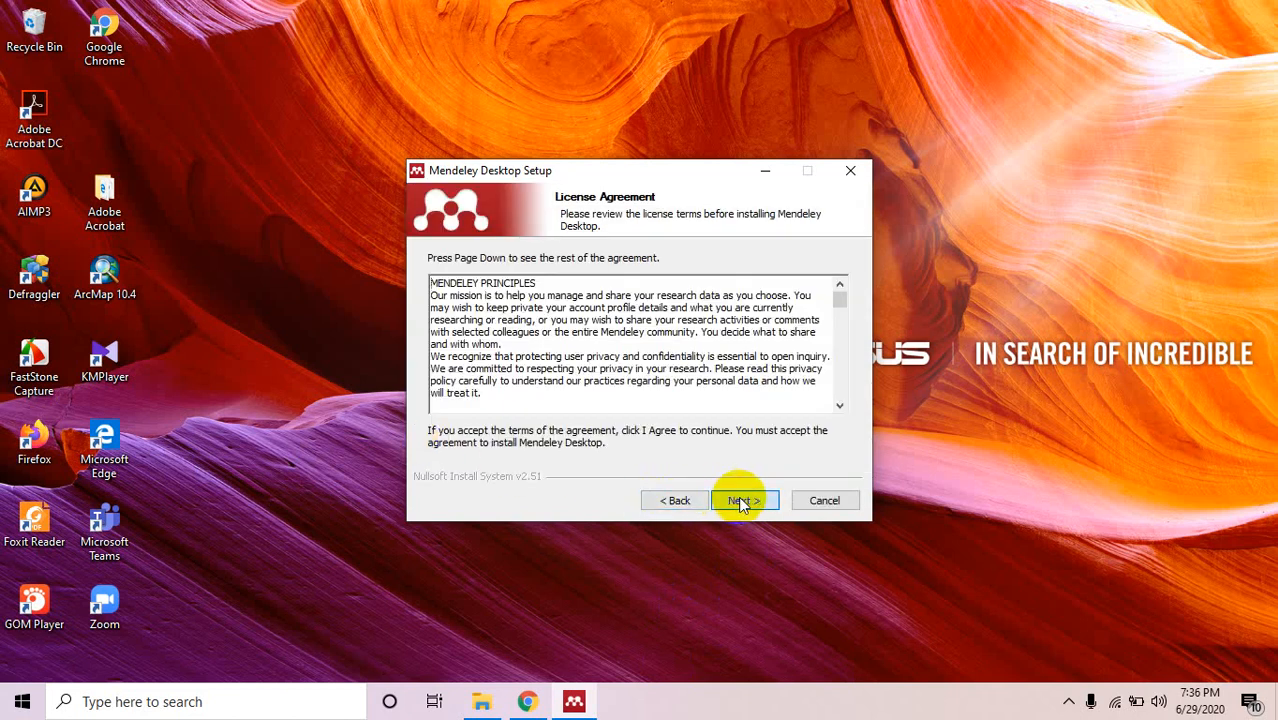
click(741, 501)
click(741, 501)
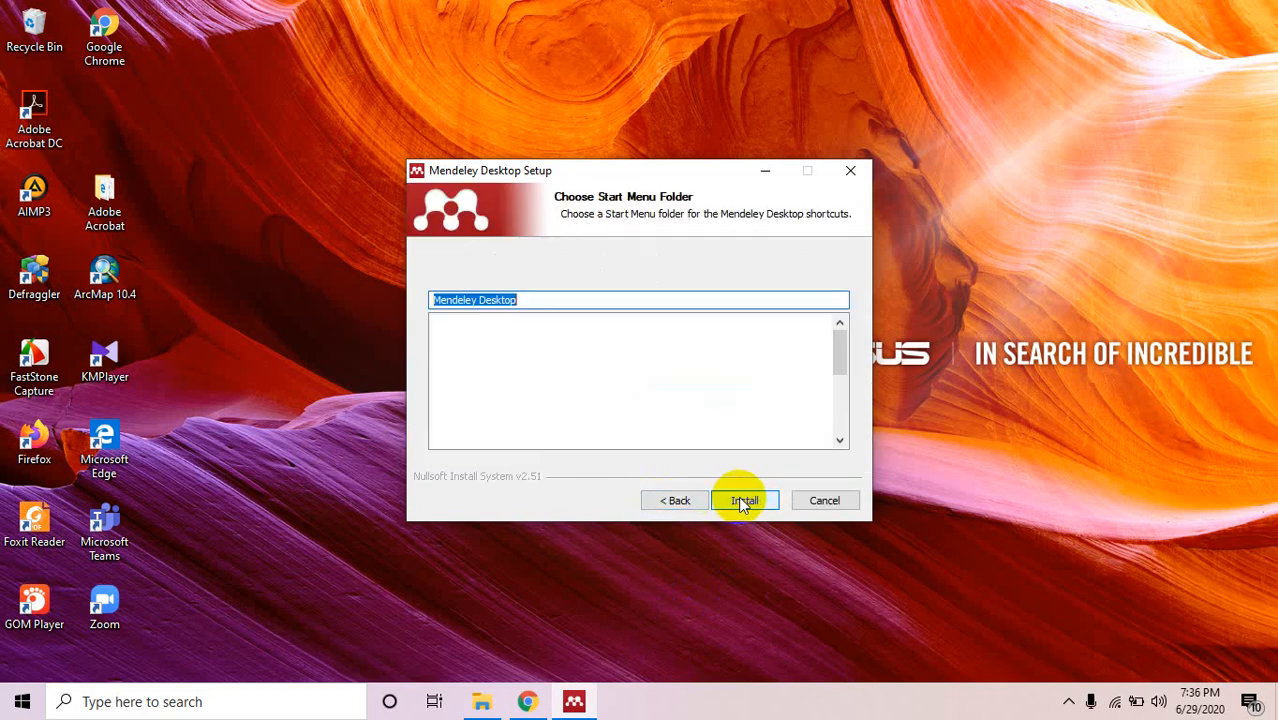
click(741, 501)
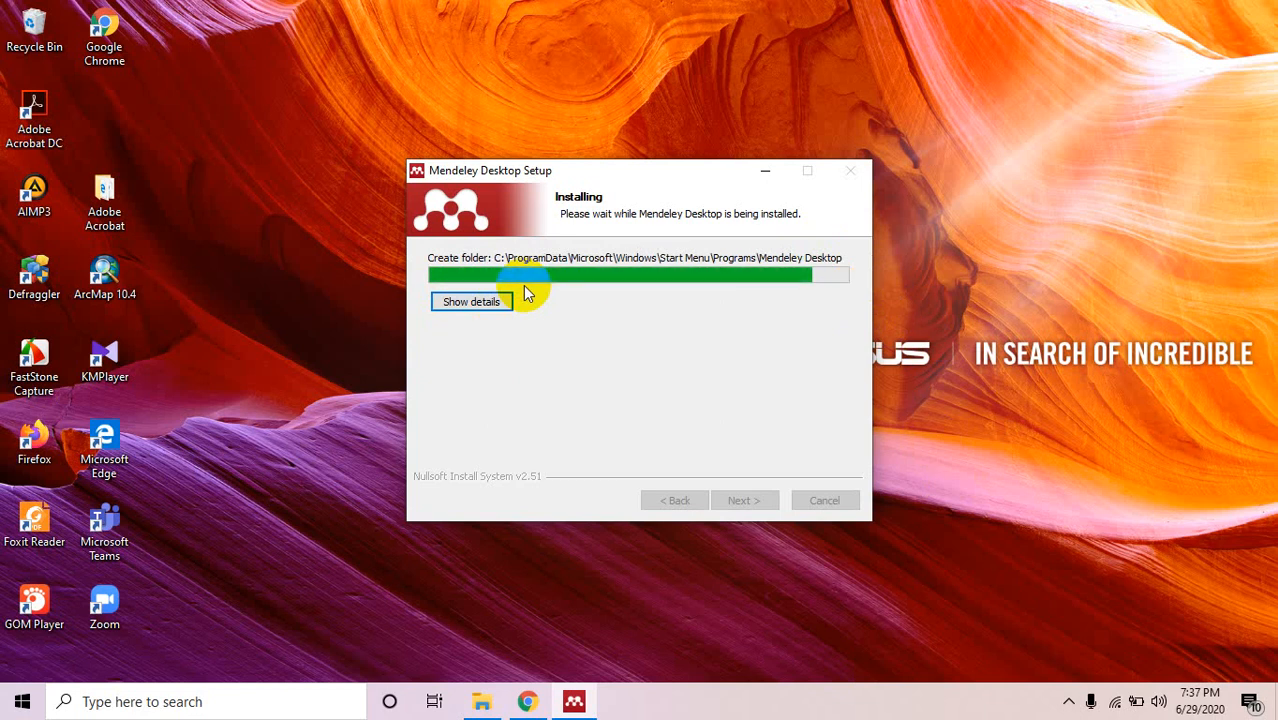
Launch Word 2016 from a Start search for 'word' and bring the Mendeley installer forward.
click(10, 706)
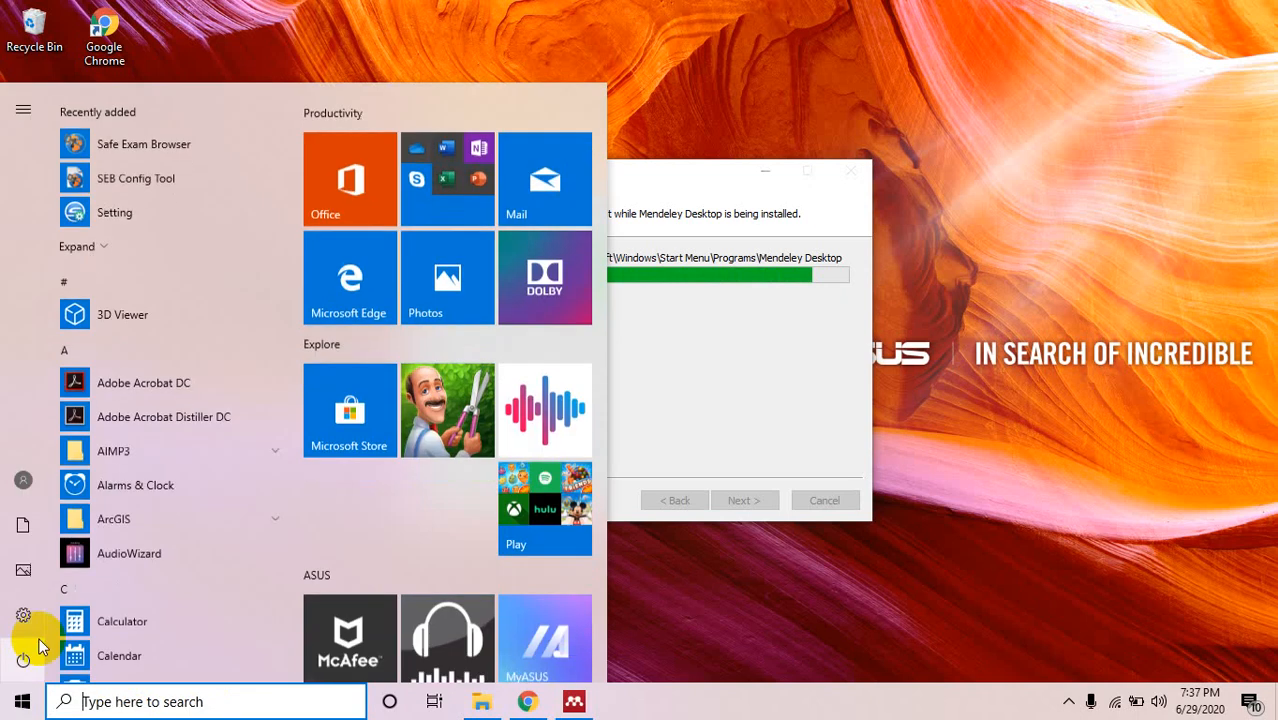
text(word)
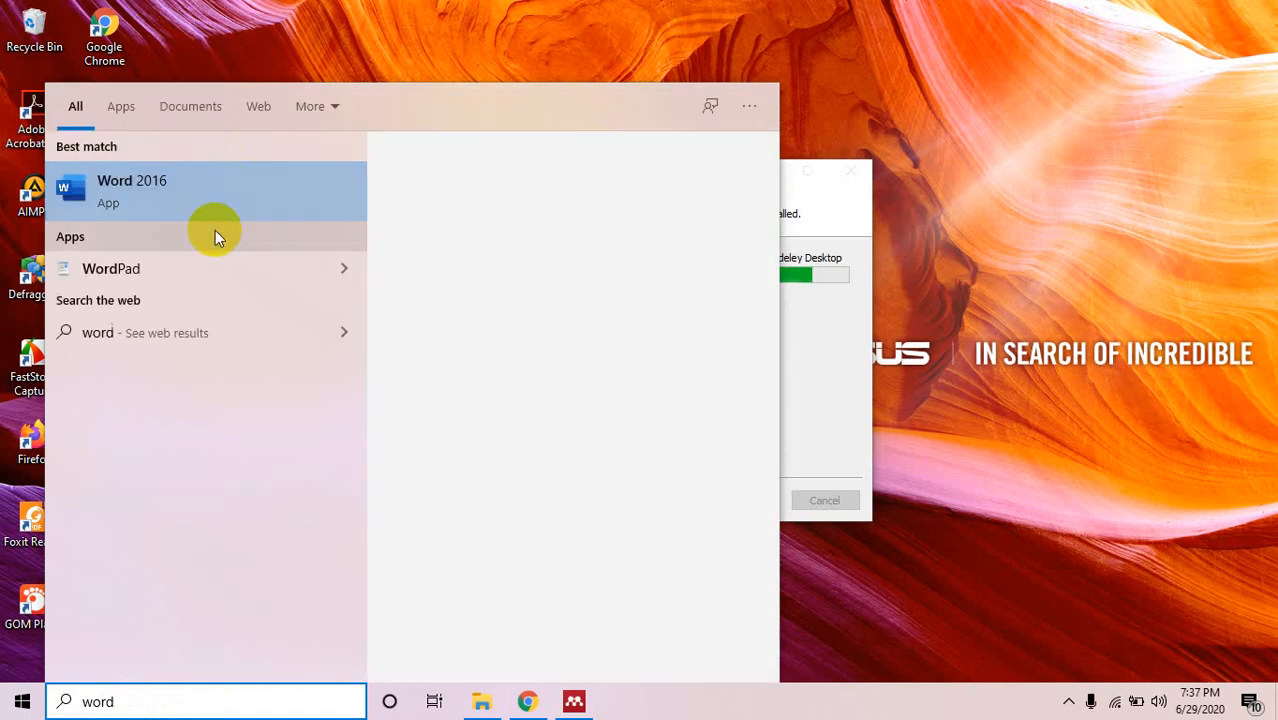
click(204, 203)
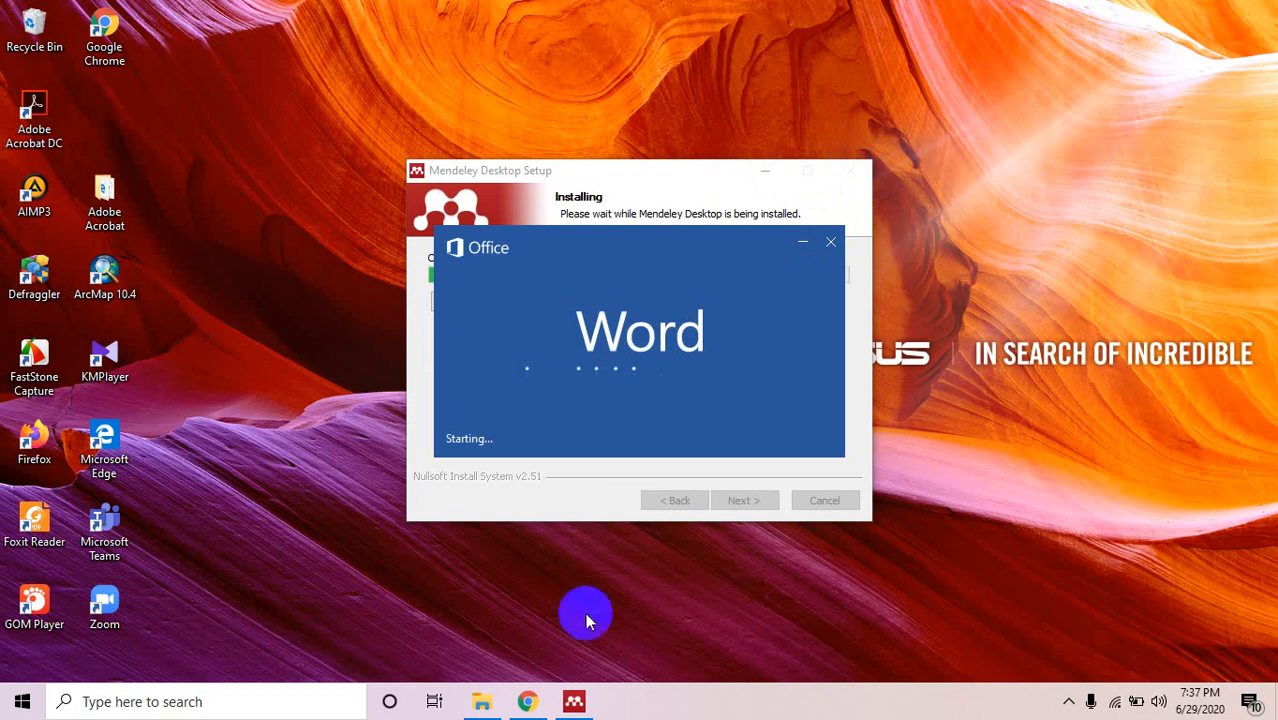
click(576, 700)
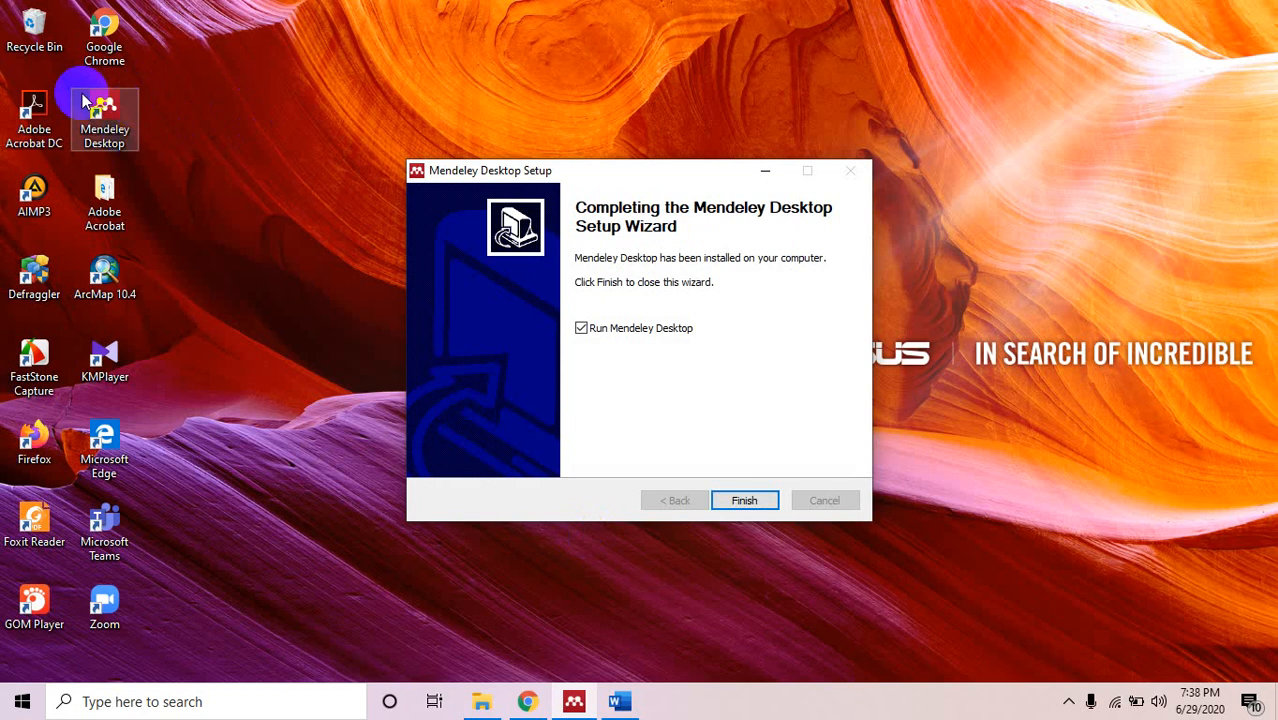
Finish Mendeley setup, create a blank Word document, close Document Recovery, and minimize the frozen Word.
click(745, 501)
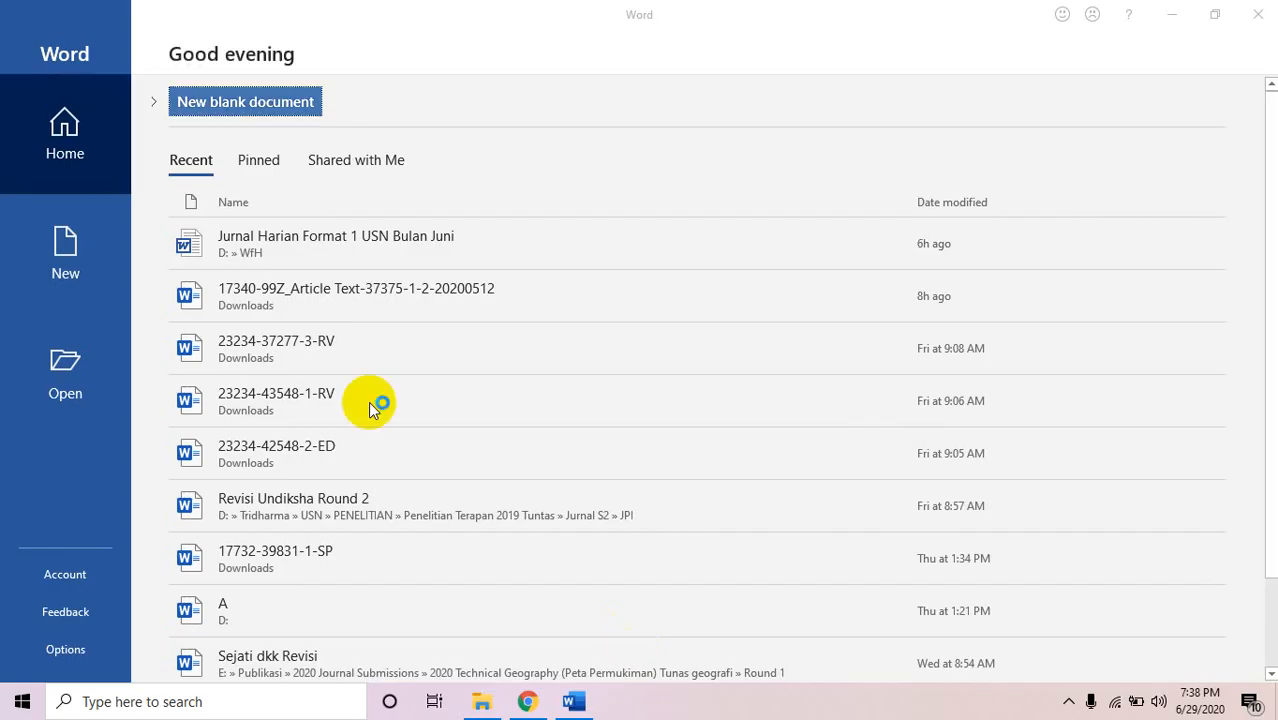
click(218, 108)
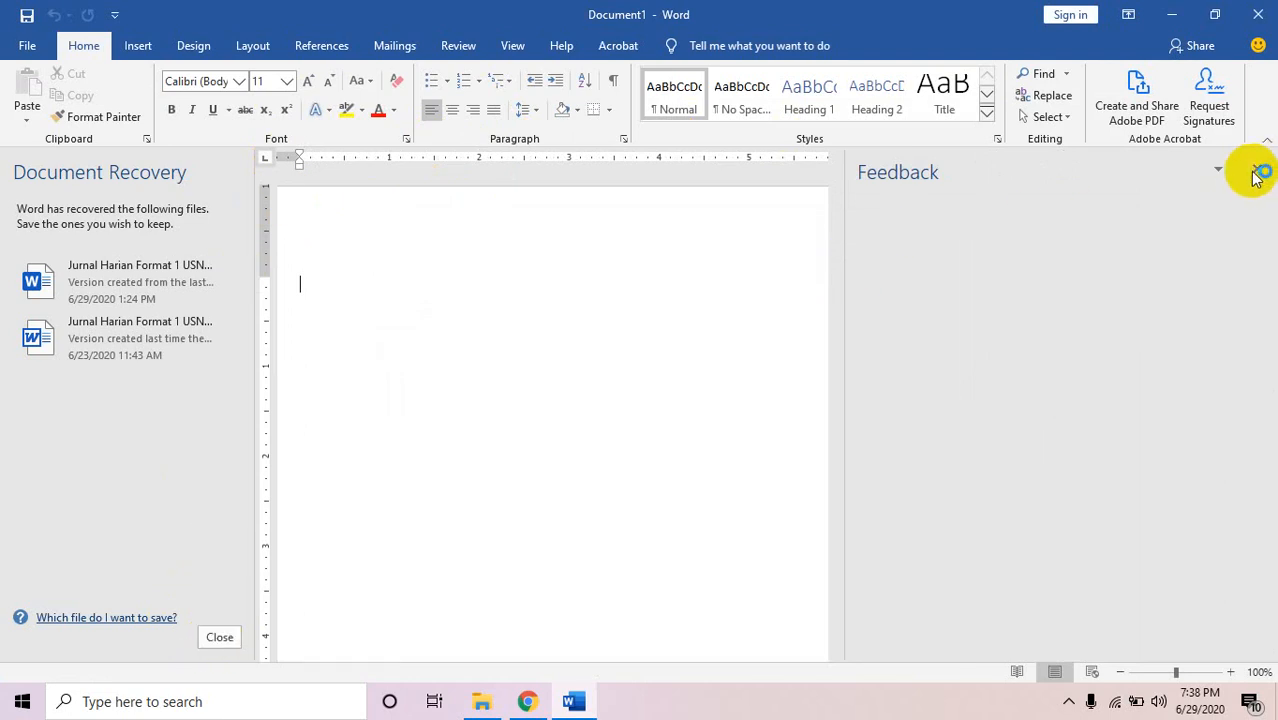
click(222, 637)
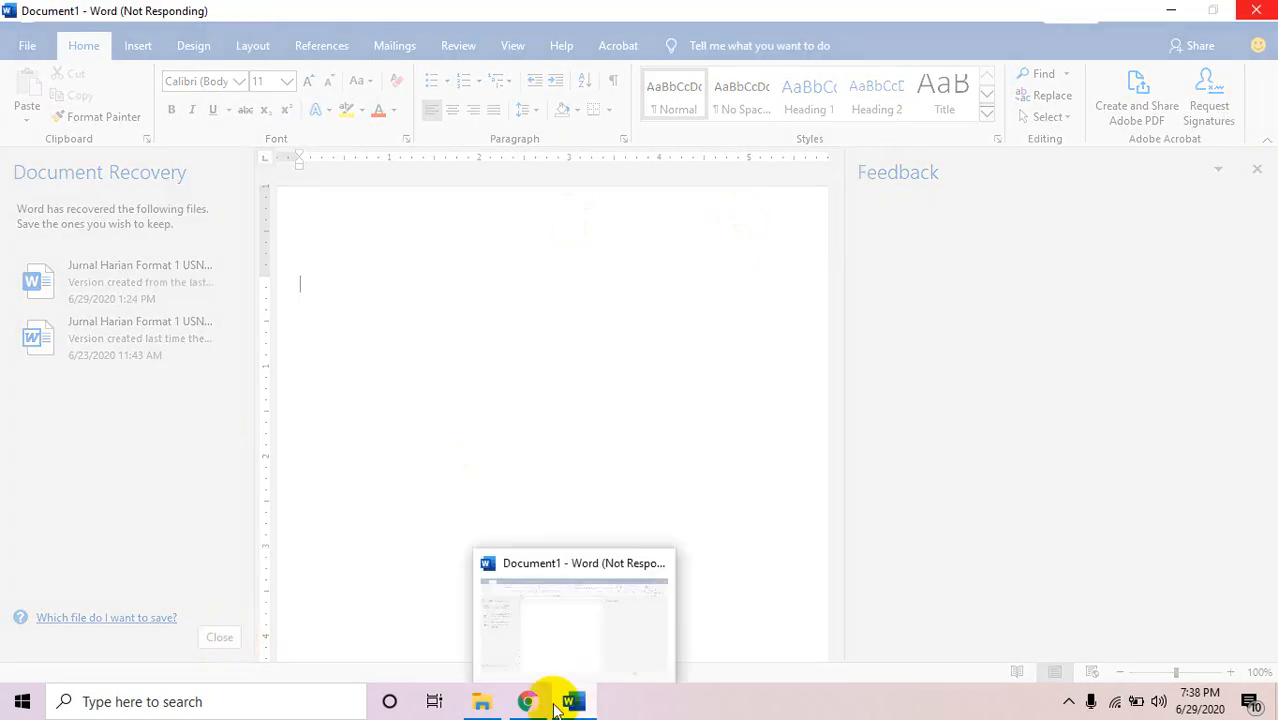
mouse_move(527, 703)
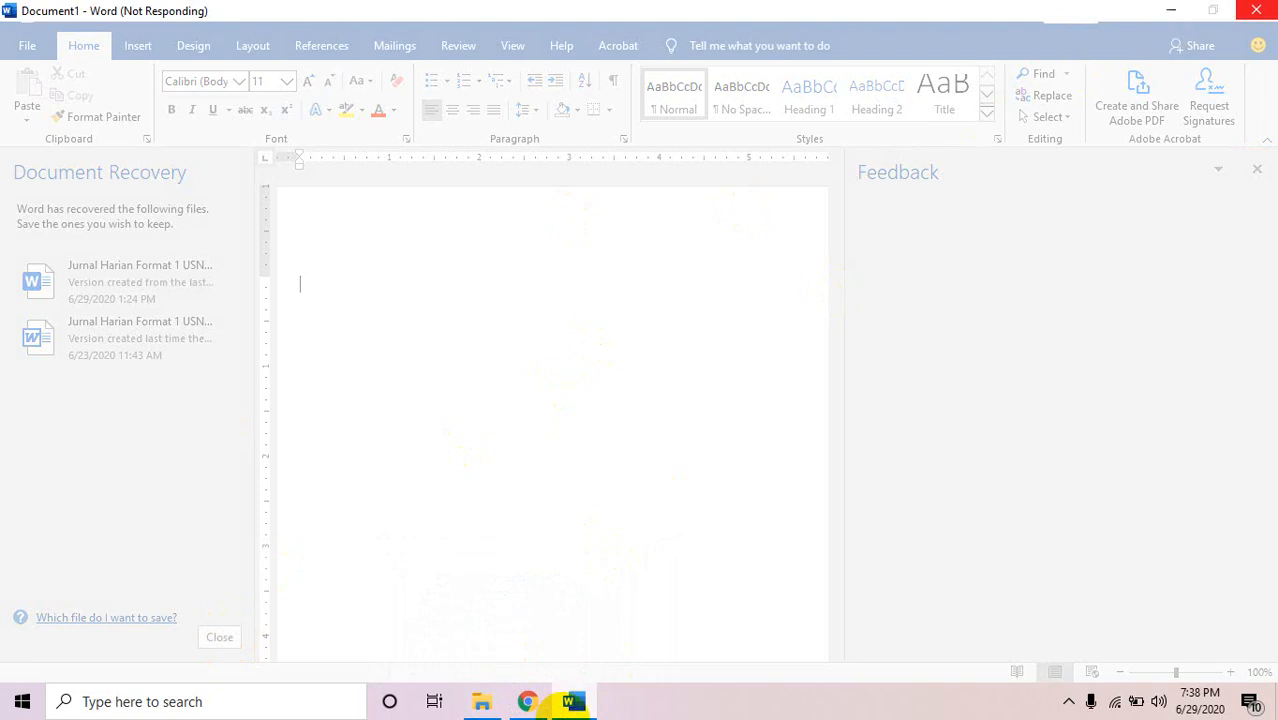
click(1168, 10)
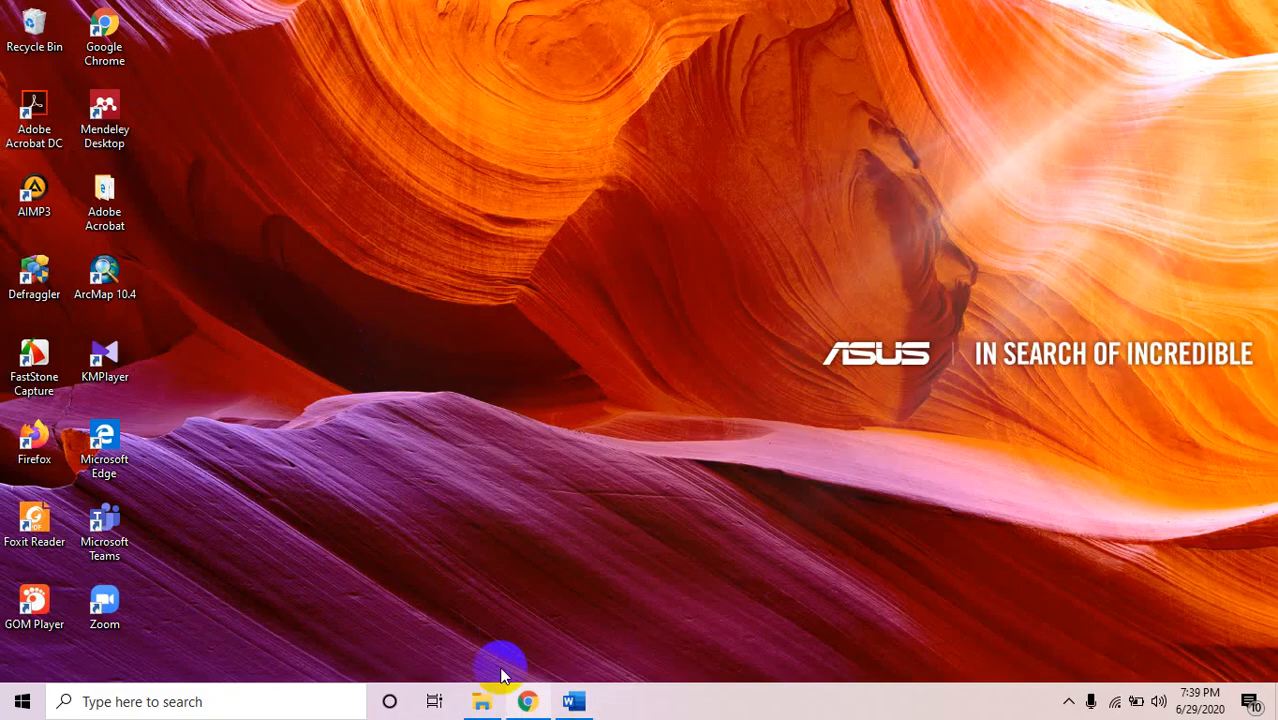
Start Mendeley Desktop from its desktop shortcut and restore the frozen Word window.
double_click(113, 128)
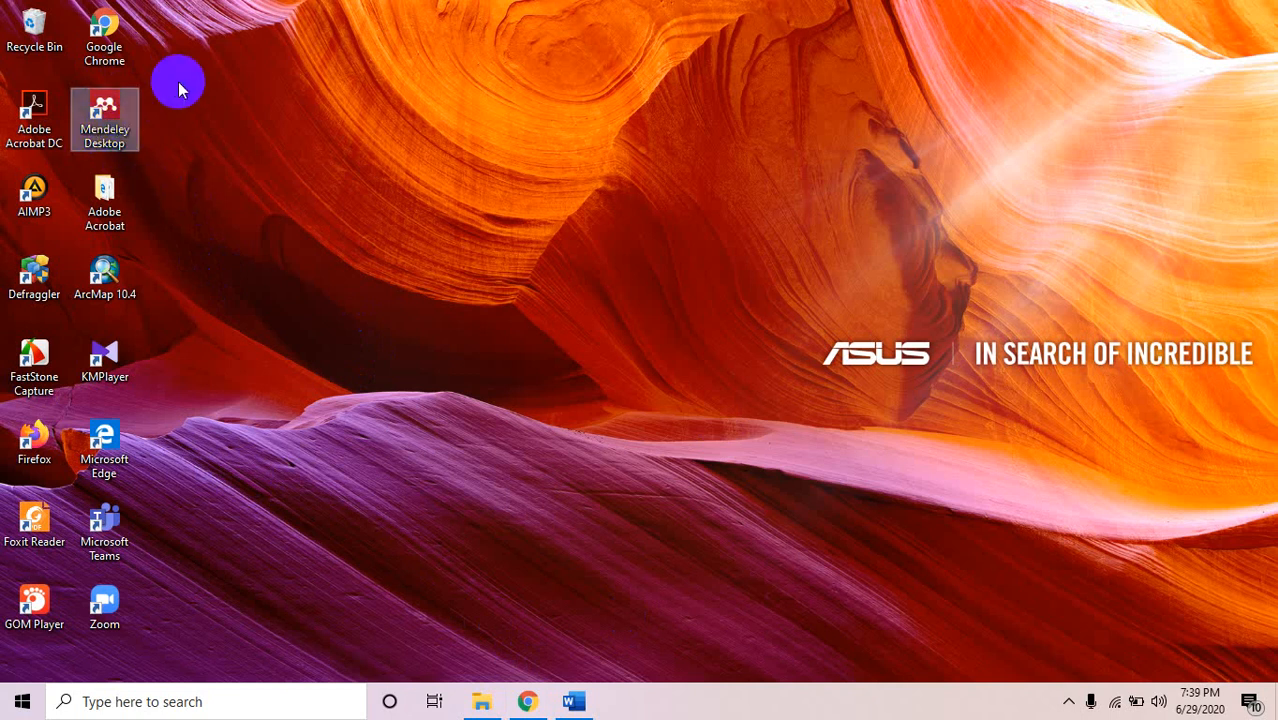
double_click(118, 120)
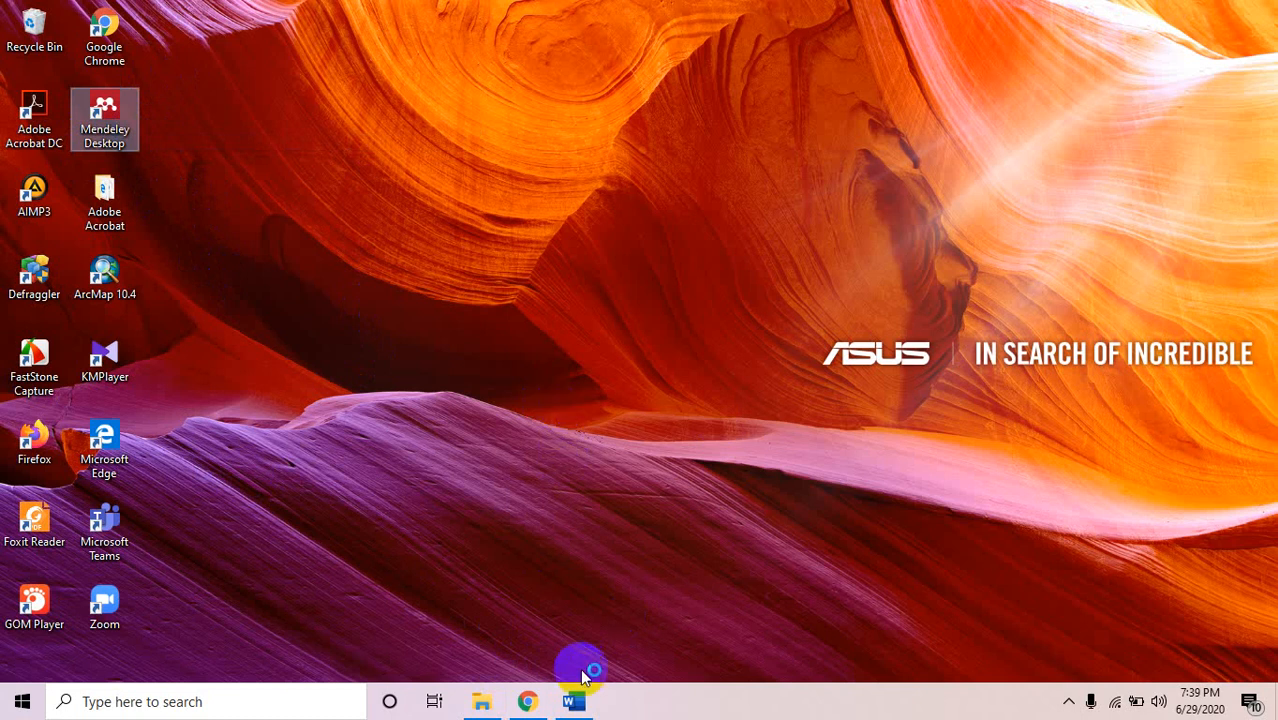
click(574, 700)
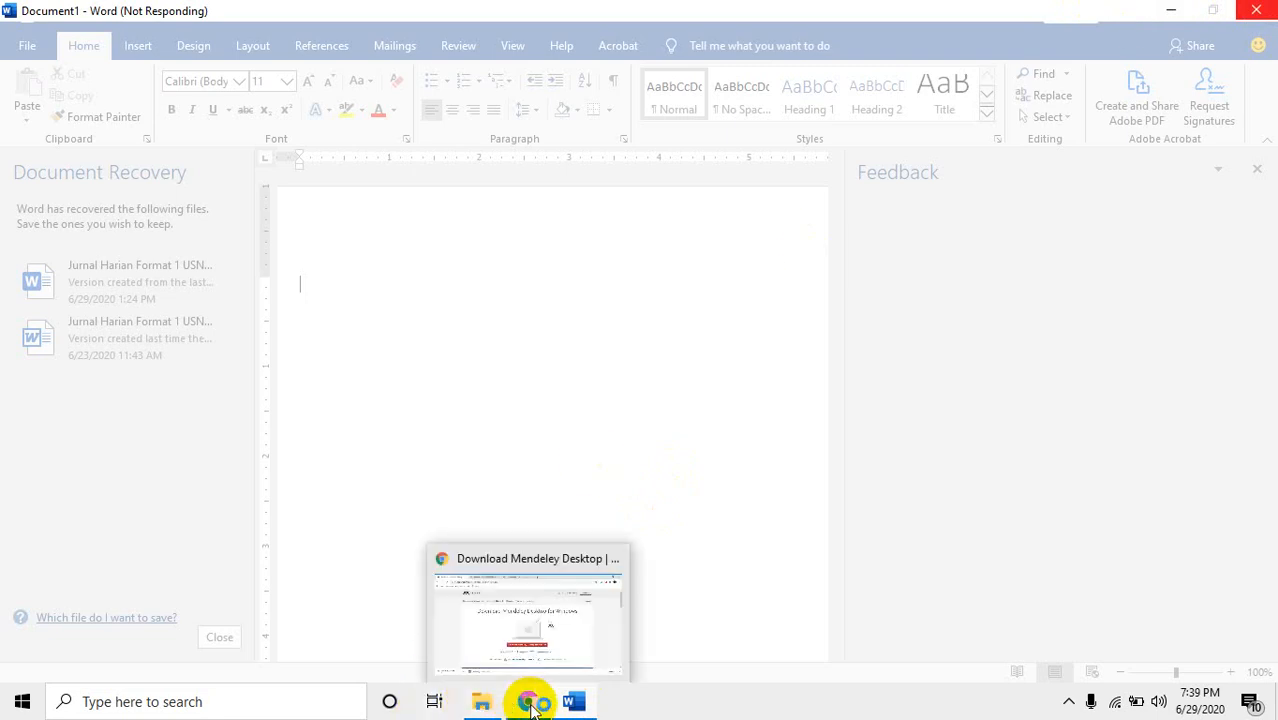
Close the unresponsive Word program and relaunch Mendeley Desktop from its desktop shortcut.
click(1170, 10)
click(104, 118)
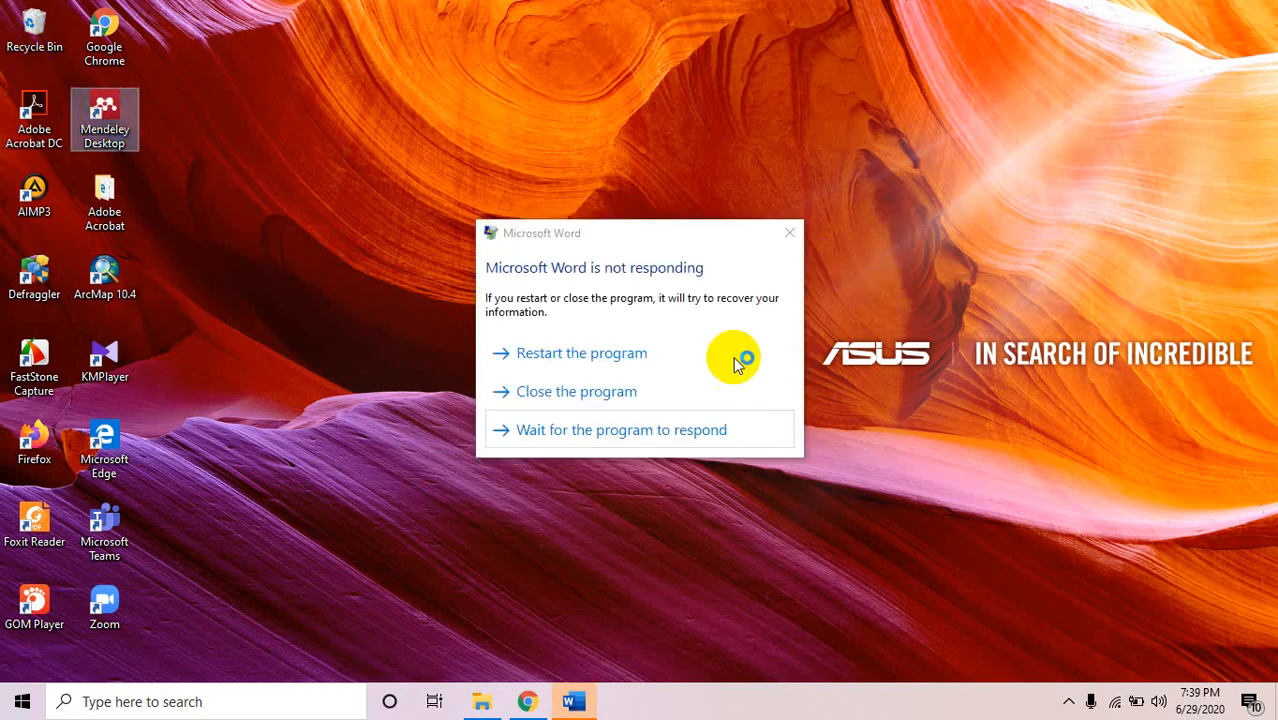
click(598, 392)
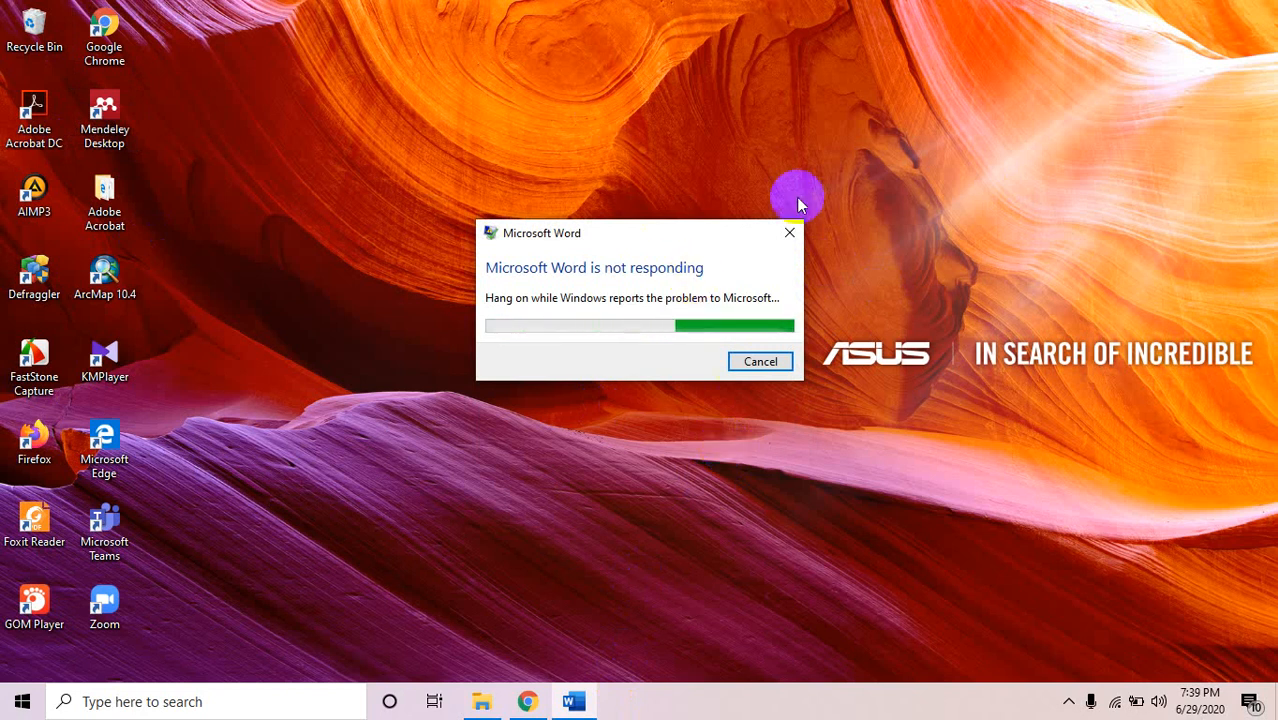
double_click(105, 115)
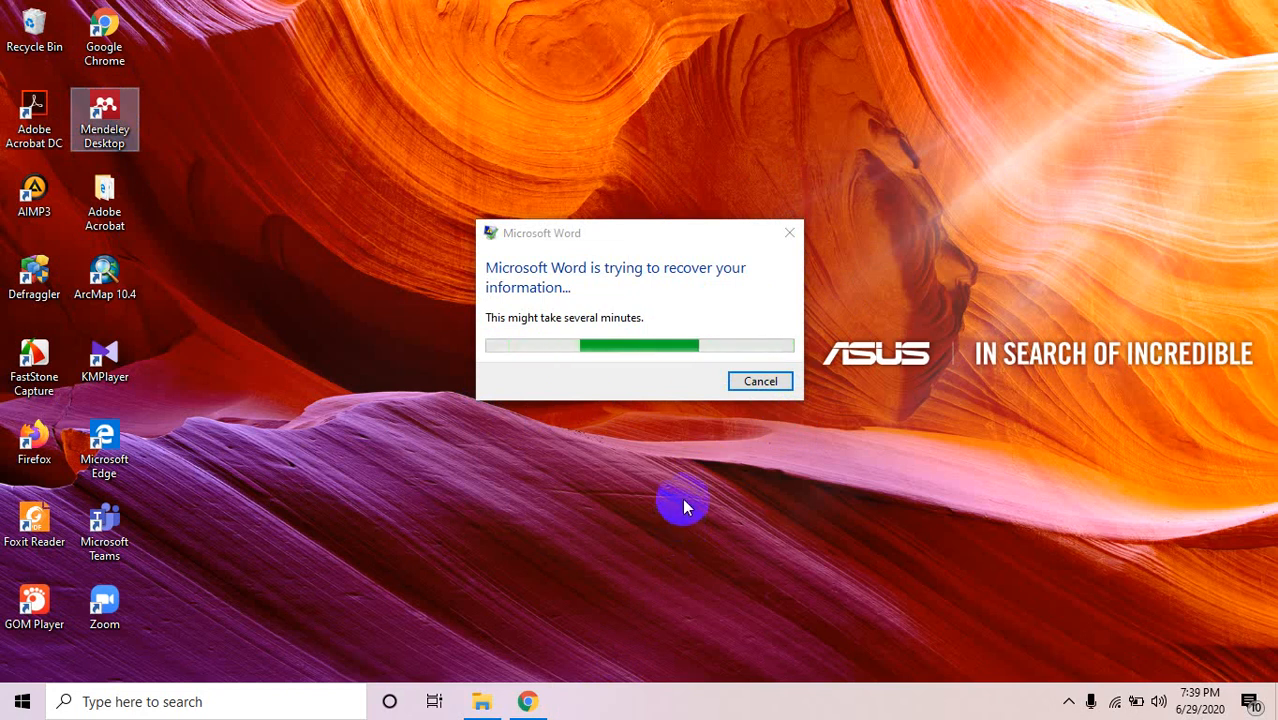
click(63, 698)
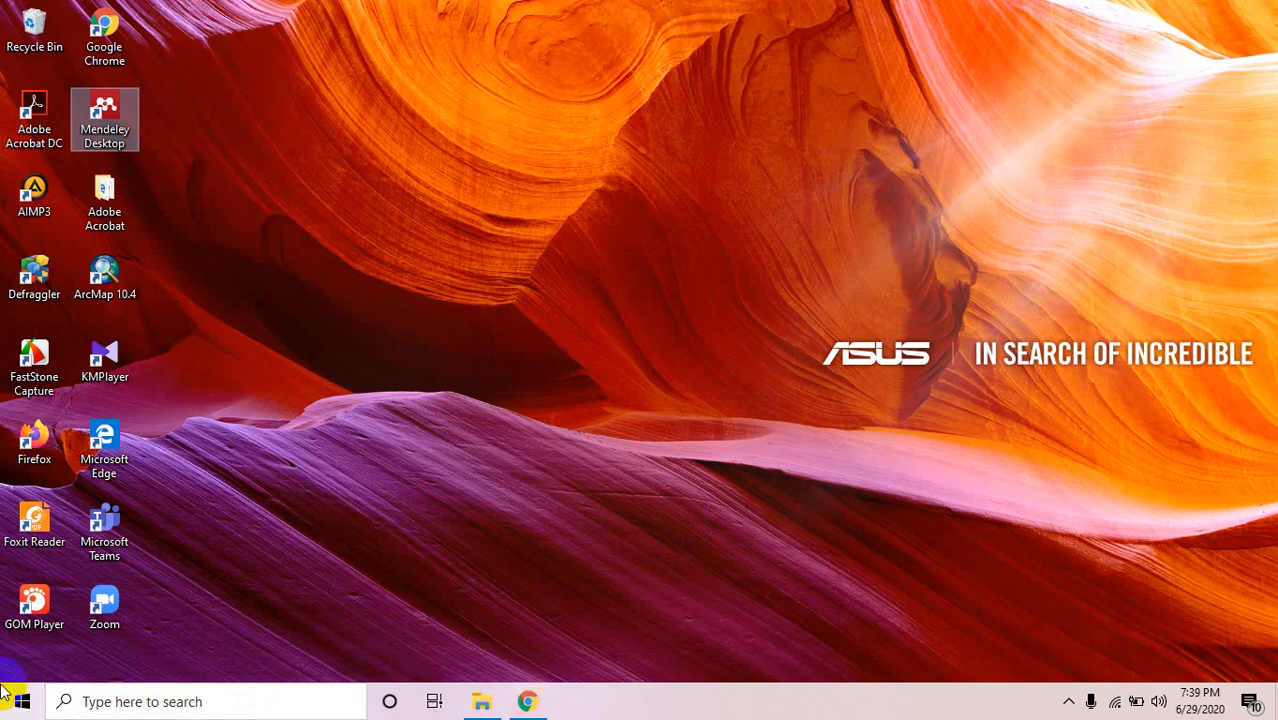
Open Control Panel via a 'control' search and confirm Mendeley Desktop 1.19.4 in installed programs.
click(121, 688)
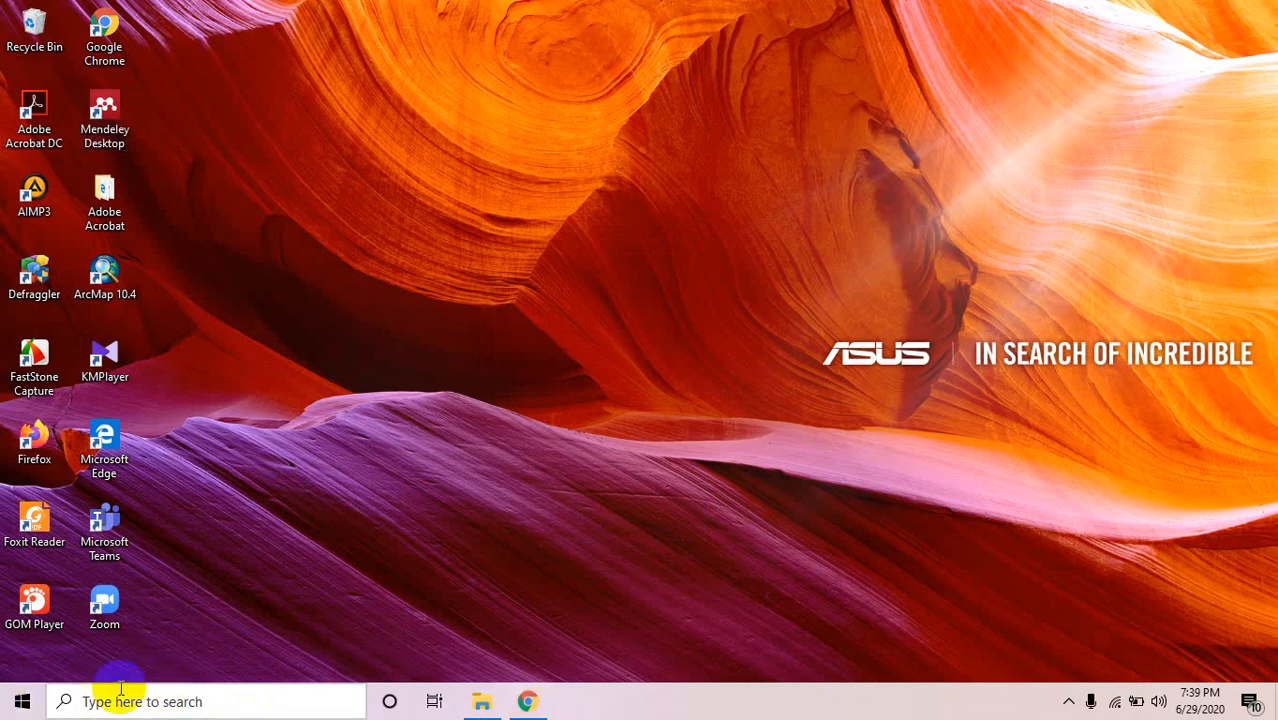
text(c)
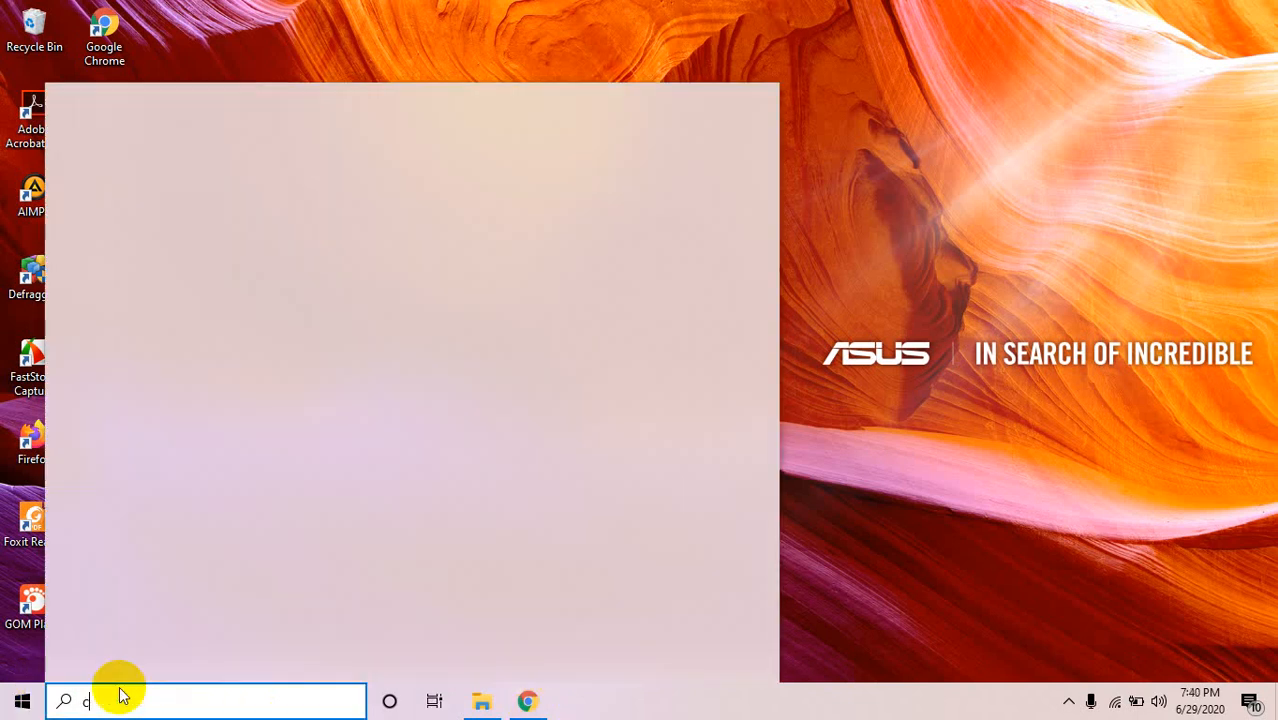
text(ontrol)
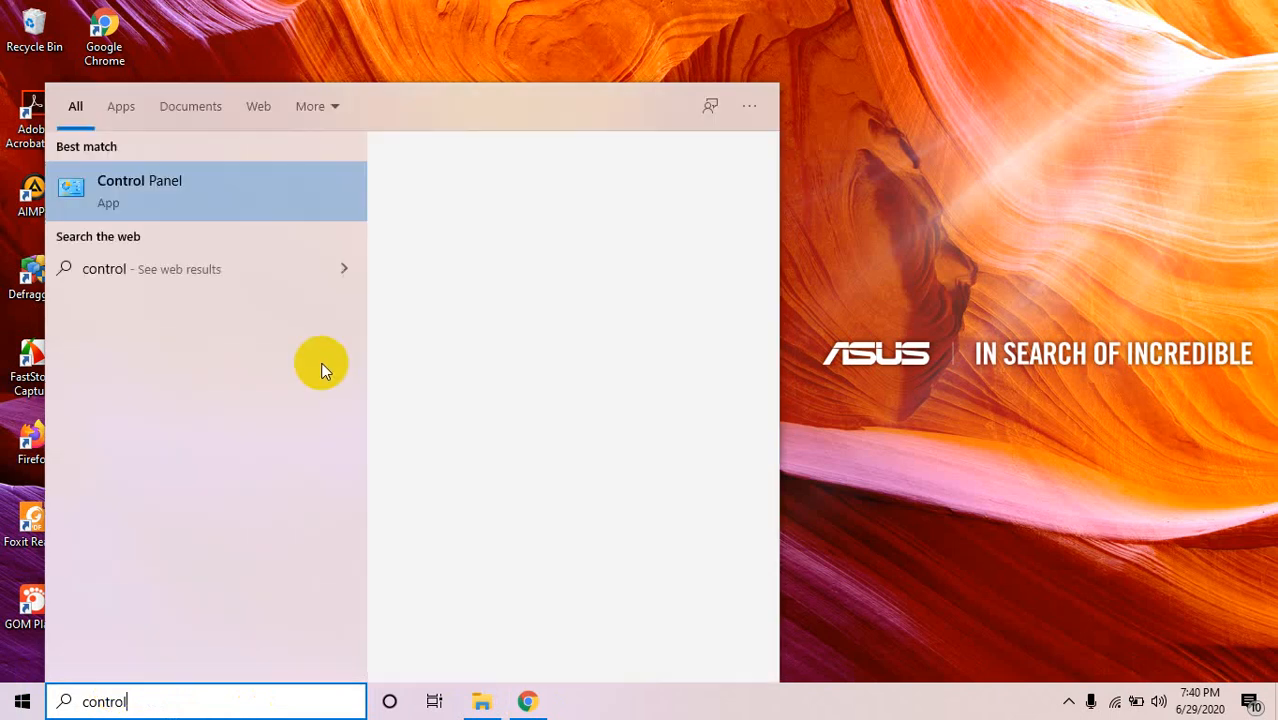
click(201, 184)
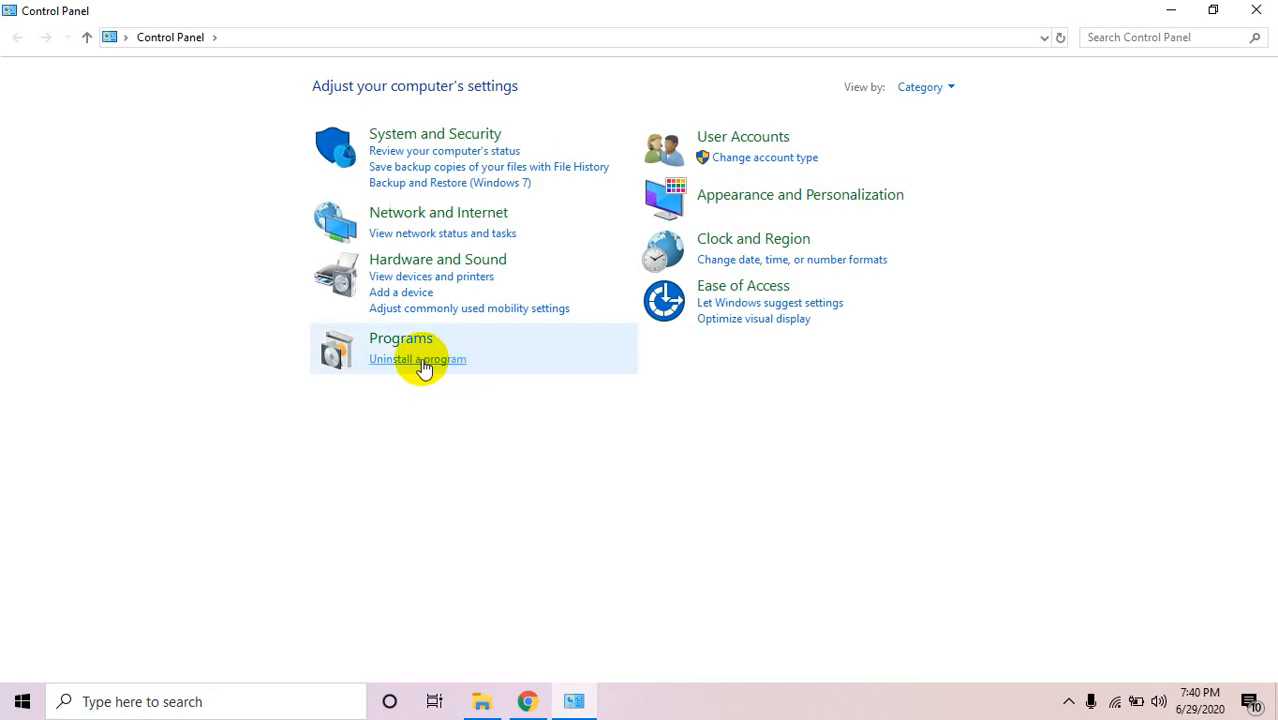
click(424, 362)
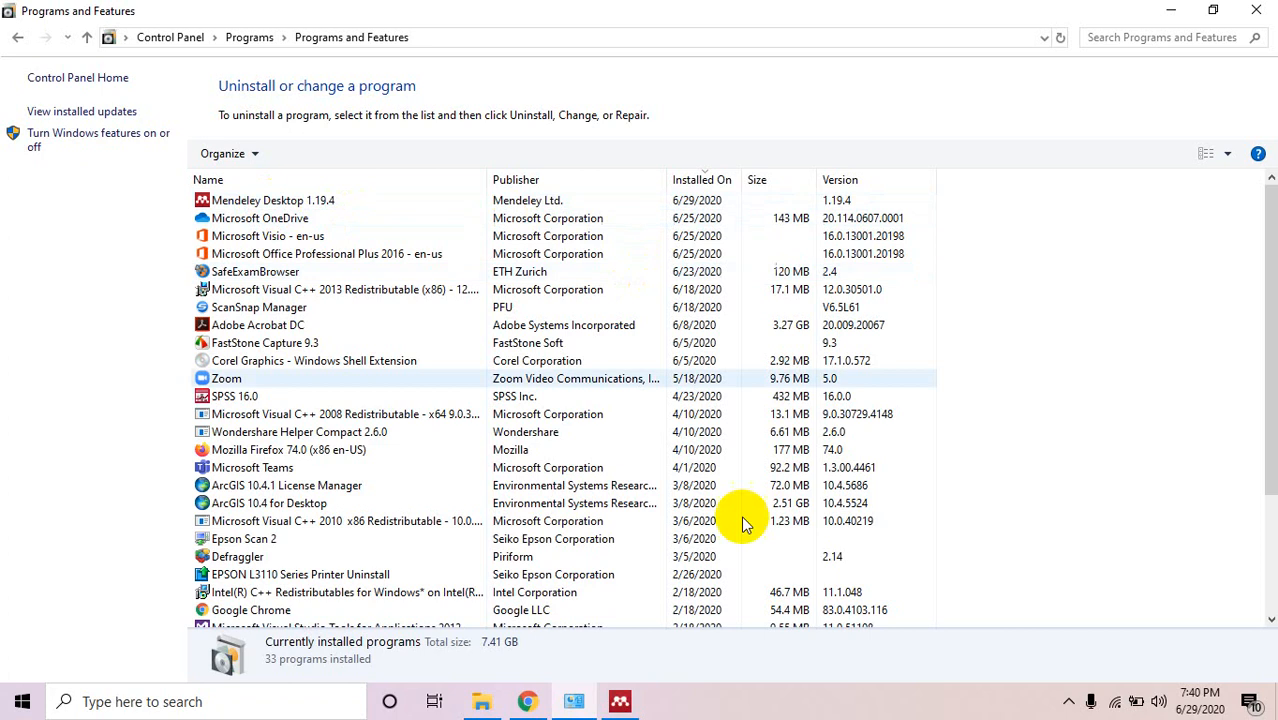
Bring up the Mendeley welcome window, minimize Programs and Features, and register a new account.
click(624, 700)
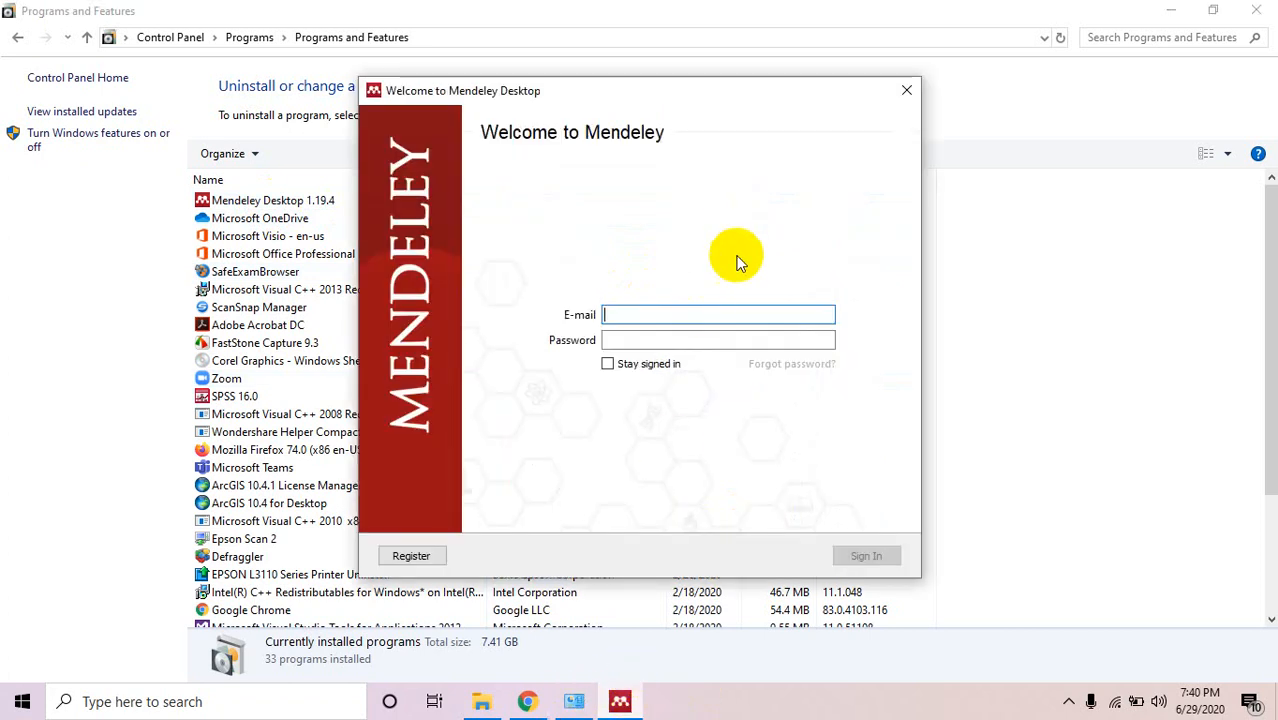
click(1009, 186)
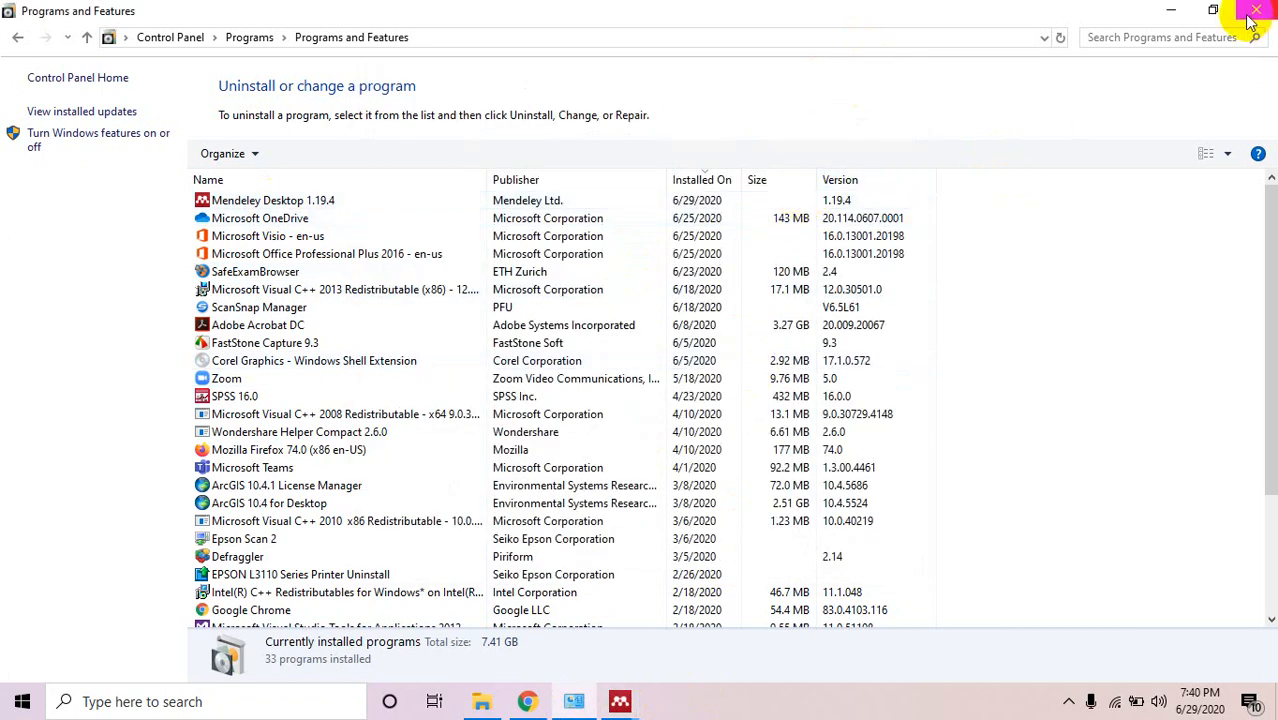
click(1170, 12)
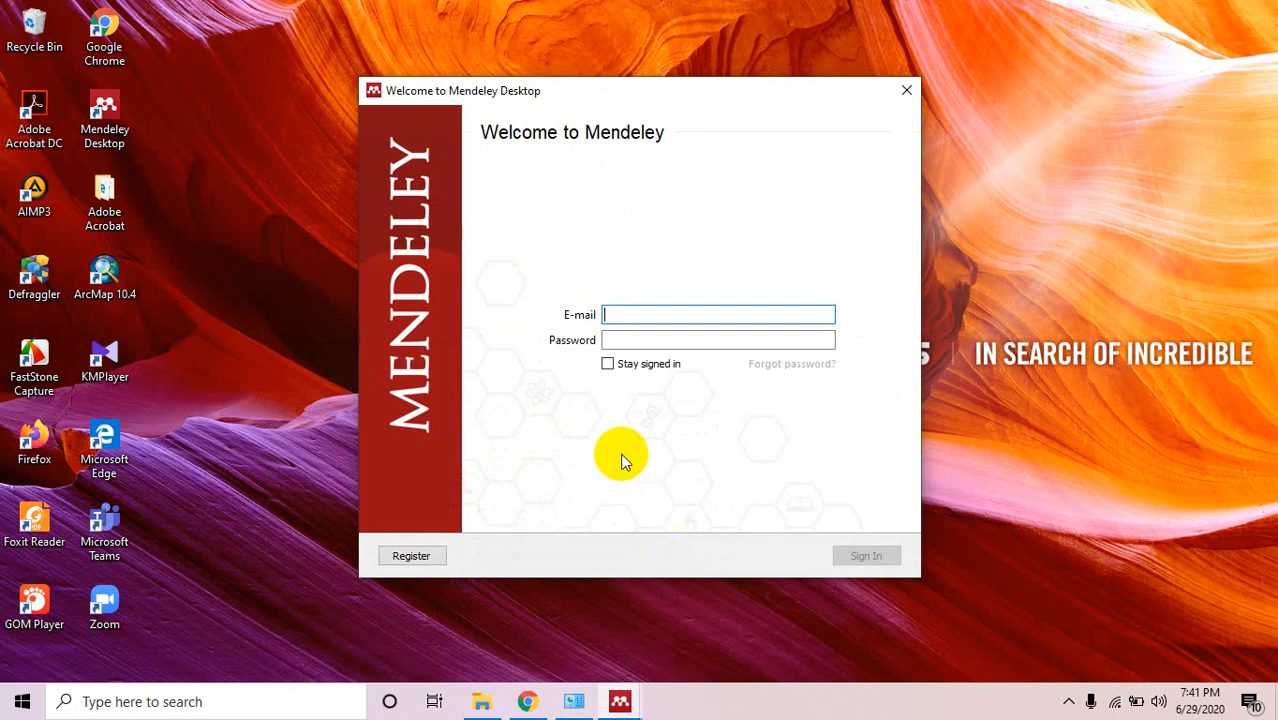
click(418, 558)
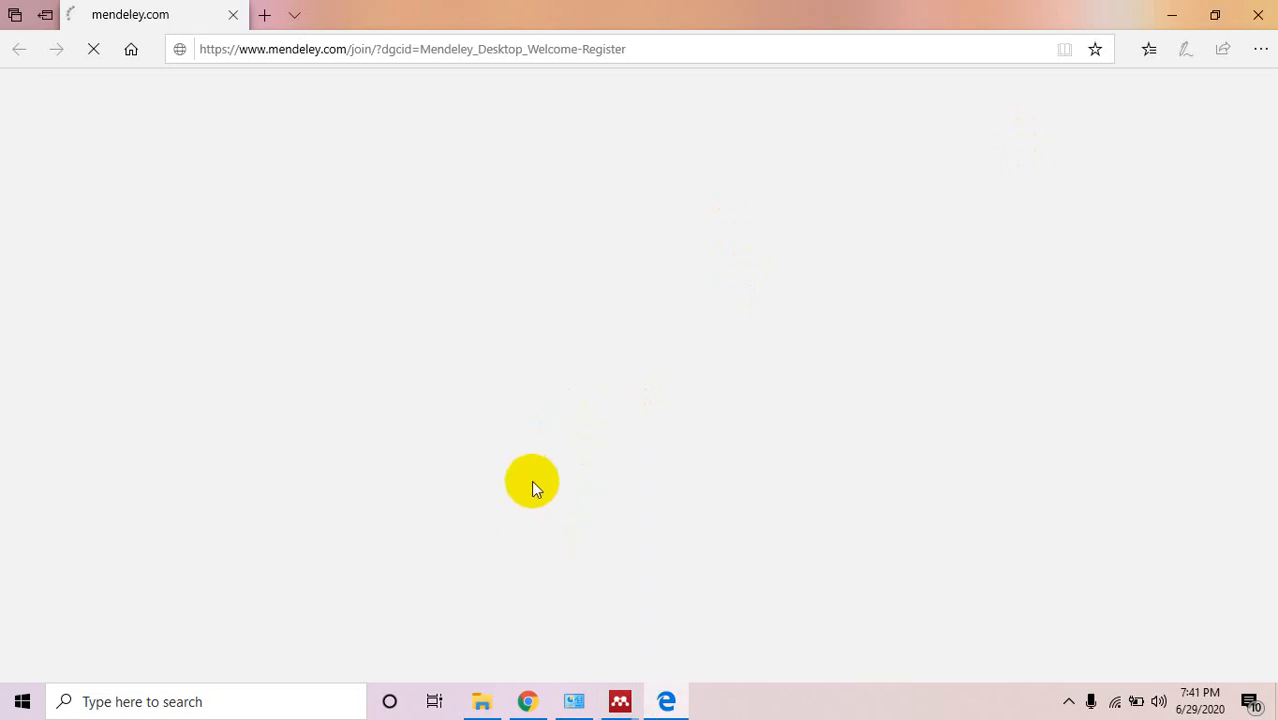
Back in Edge, enter the account's Gmail address on the Elsevier welcome page and continue.
click(561, 708)
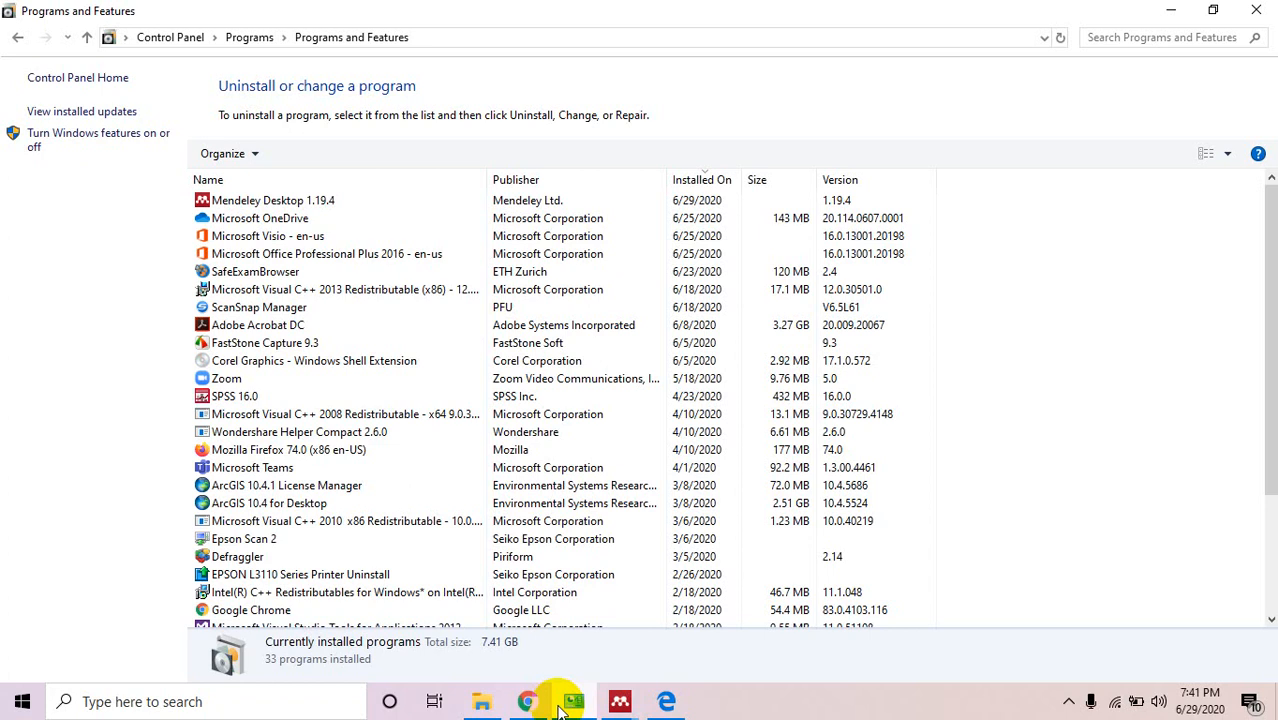
click(570, 700)
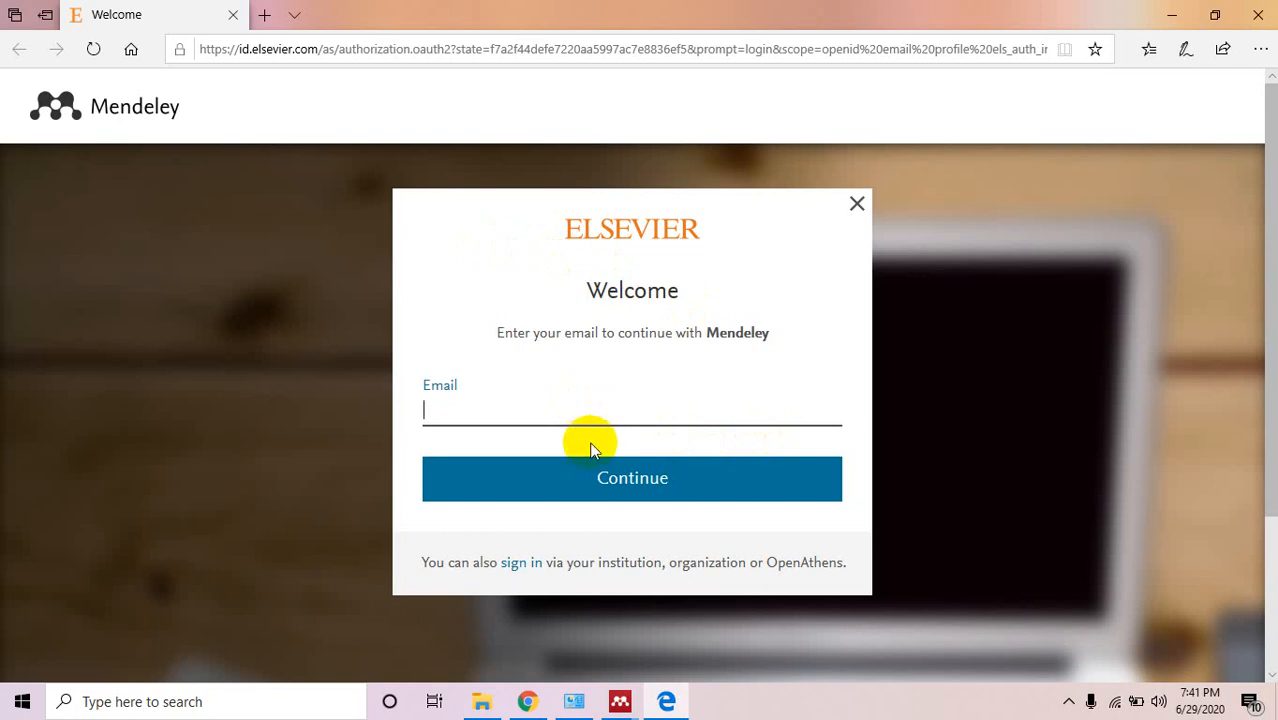
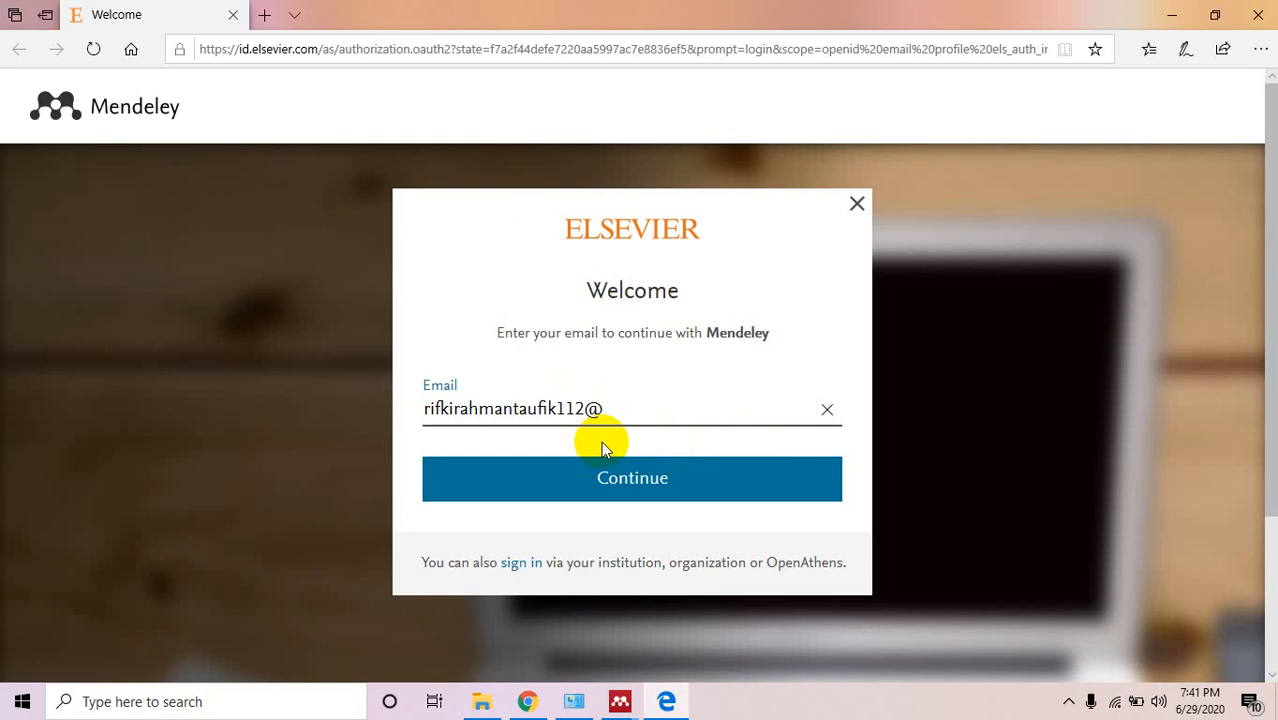
click(640, 484)
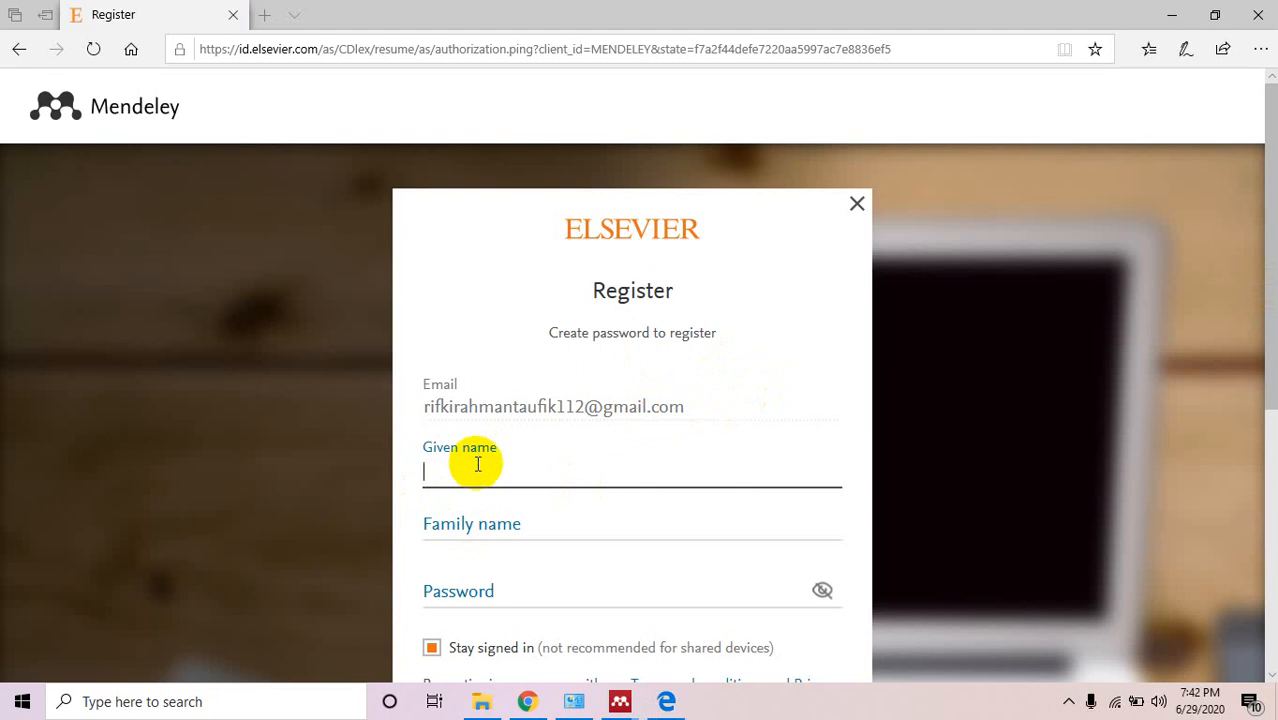
Fill in the Given name and Family name fields on the Elsevier registration form.
click(533, 482)
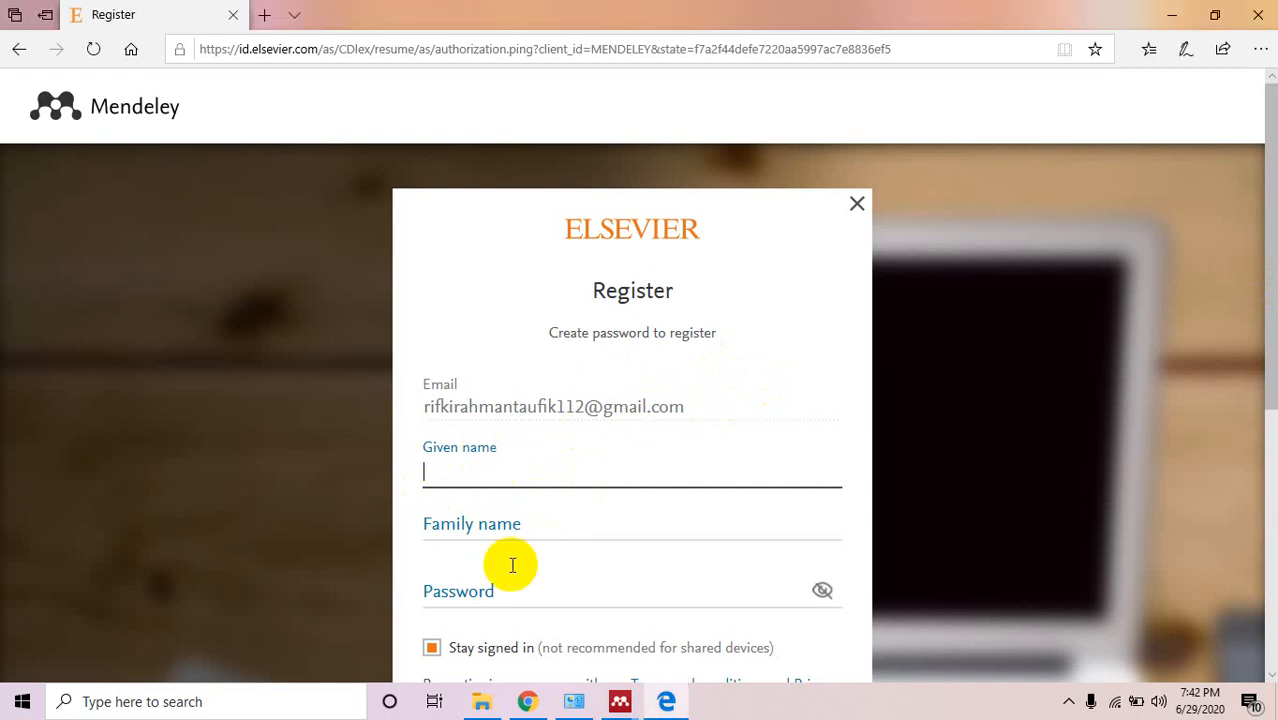
click(475, 523)
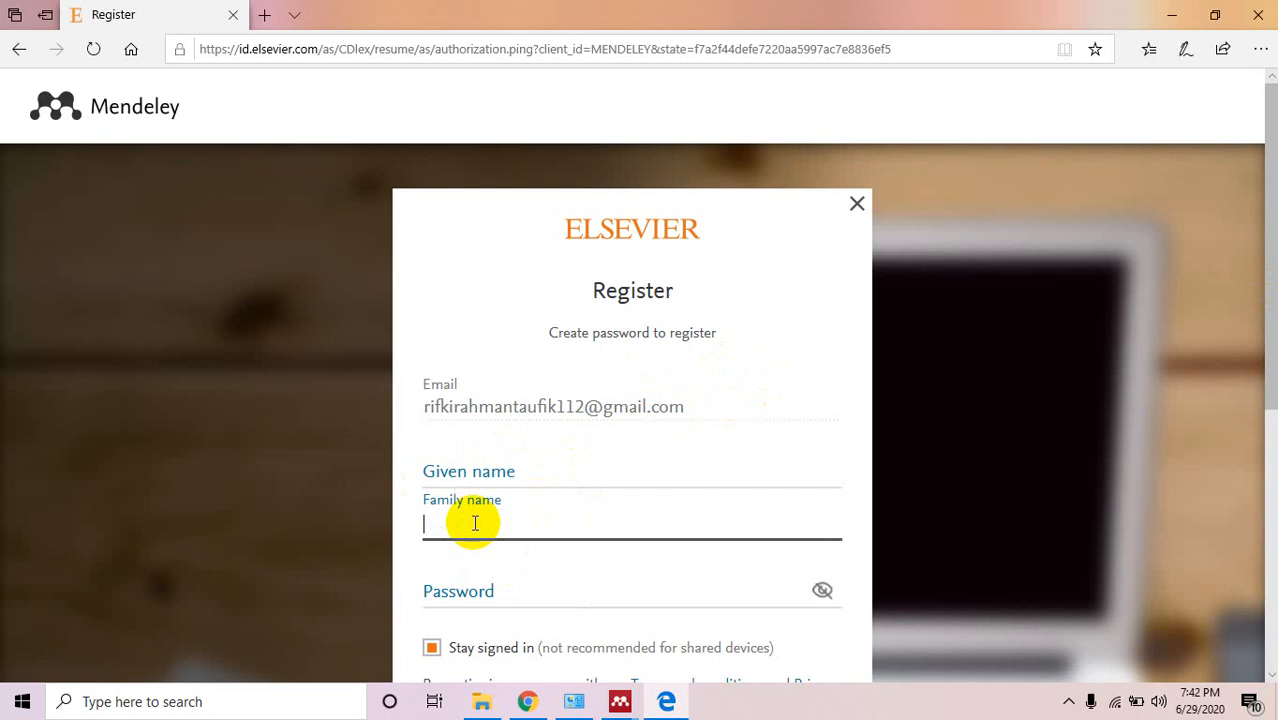
click(477, 471)
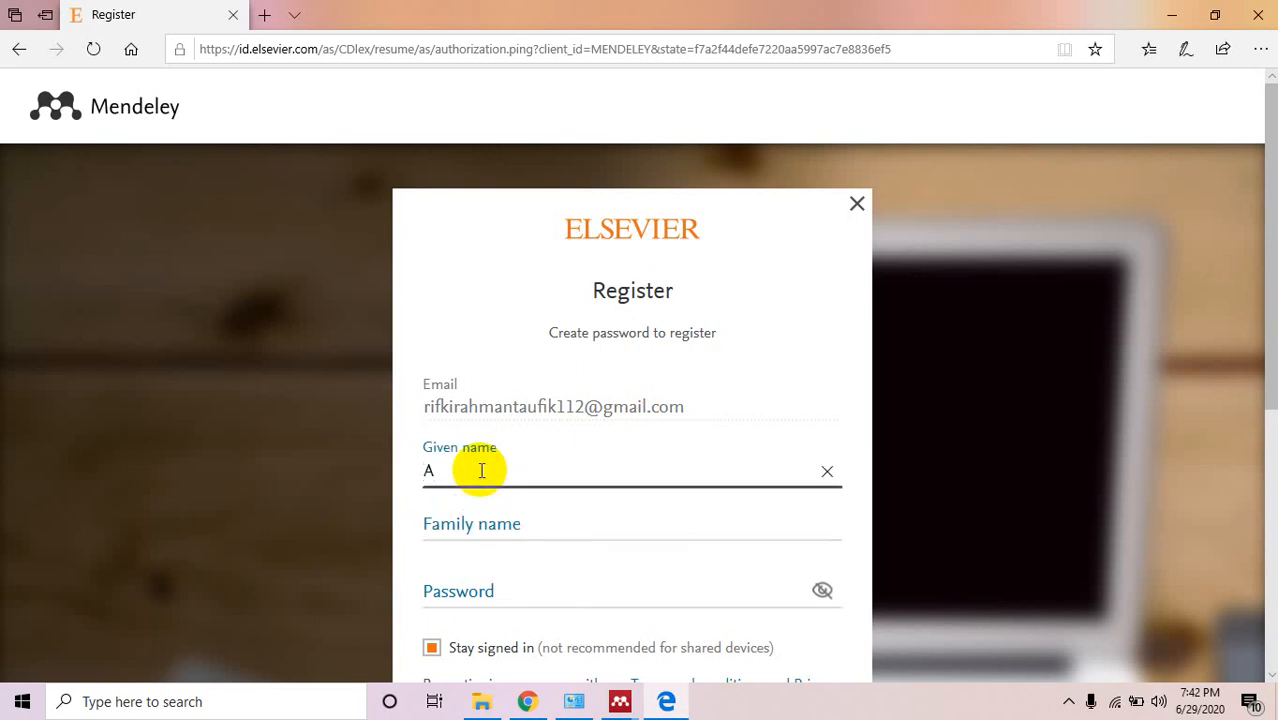
click(486, 526)
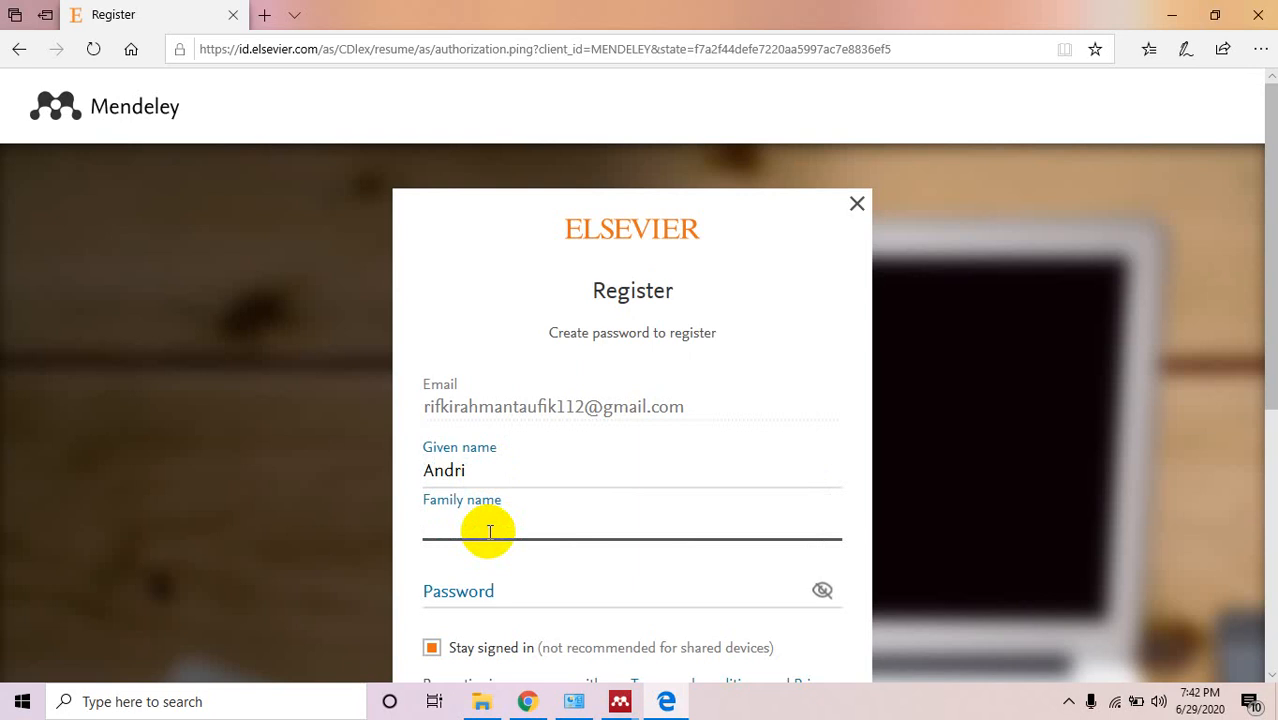
text(Sejati)
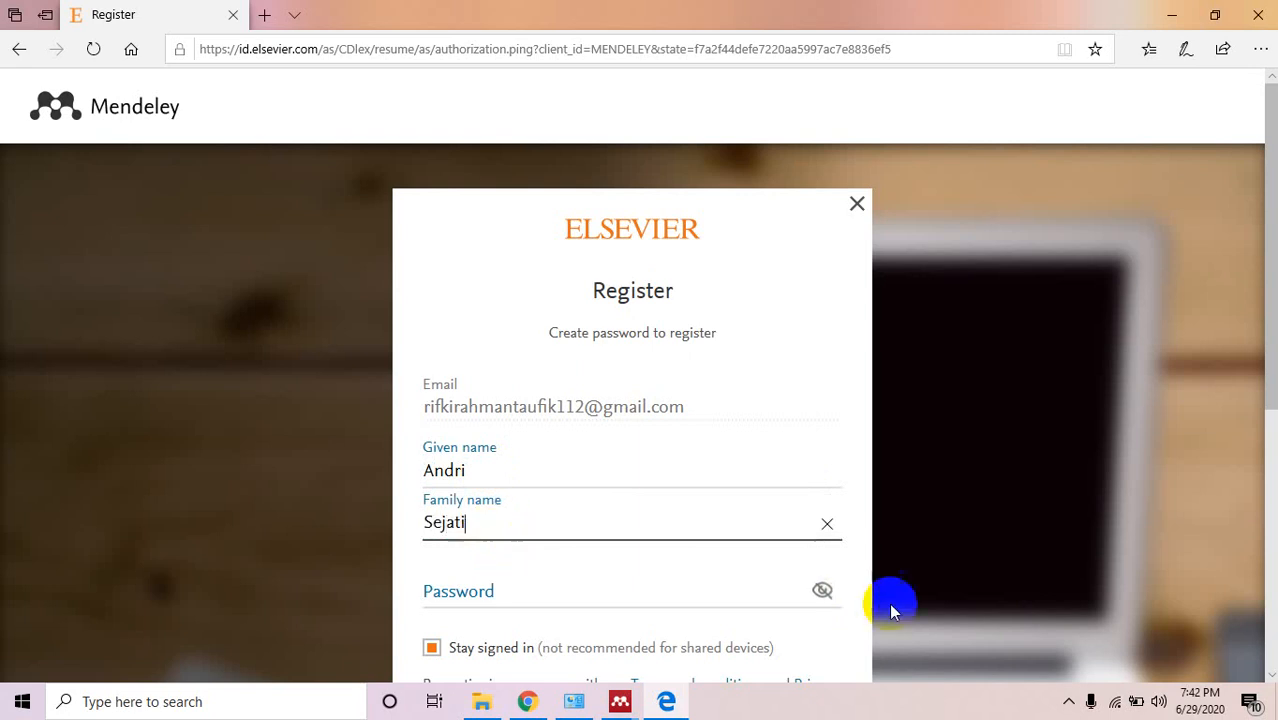
Enter the account password, leave Stay signed in ticked, and submit the registration.
click(1272, 303)
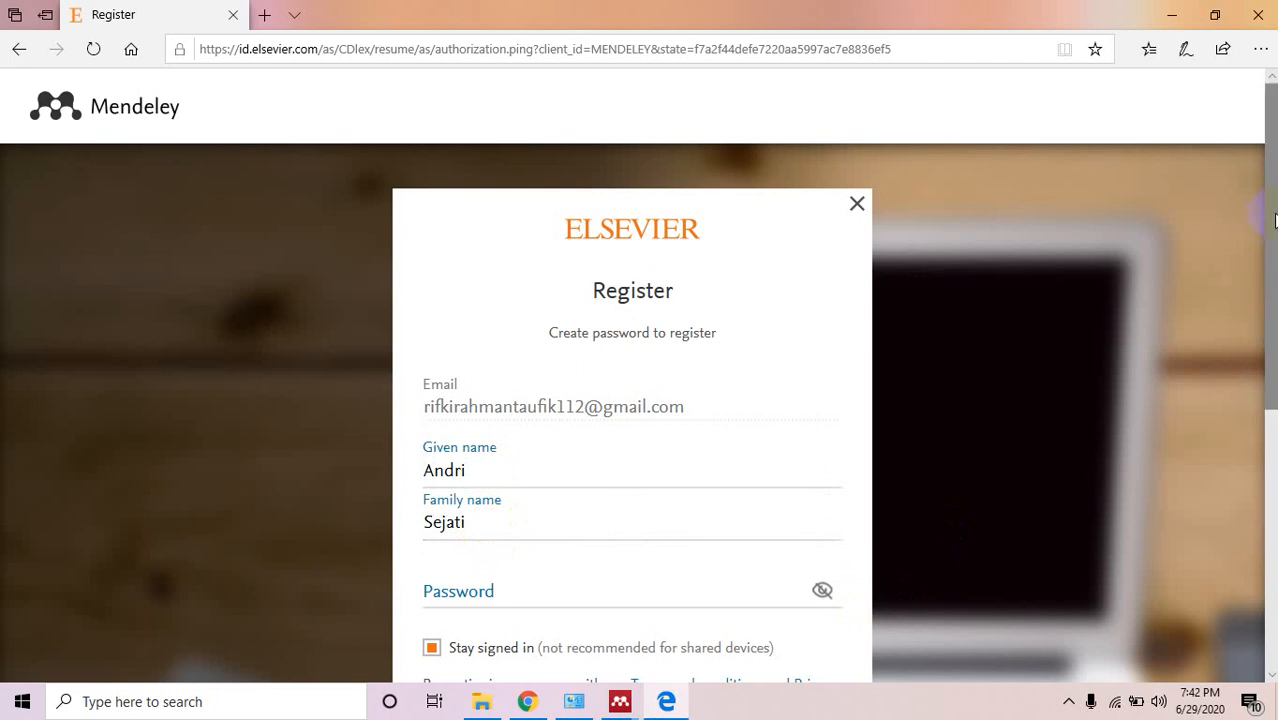
scroll(1270, 300, down, 2)
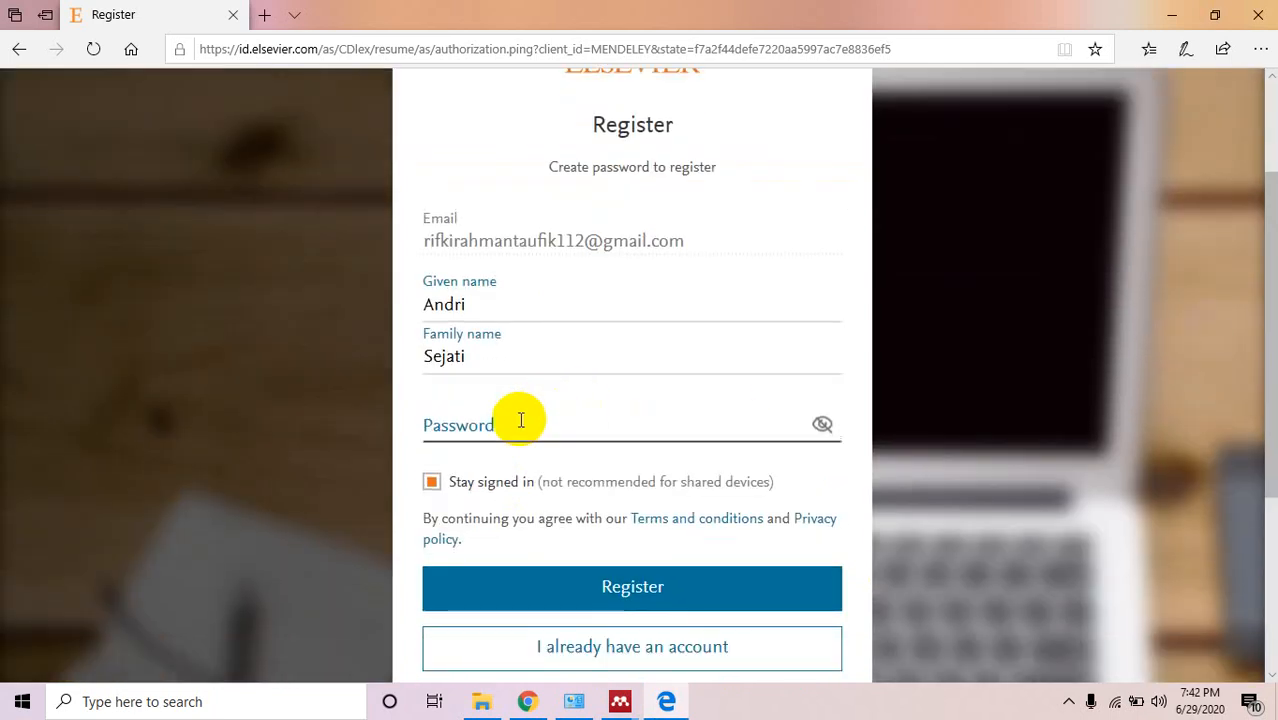
click(519, 420)
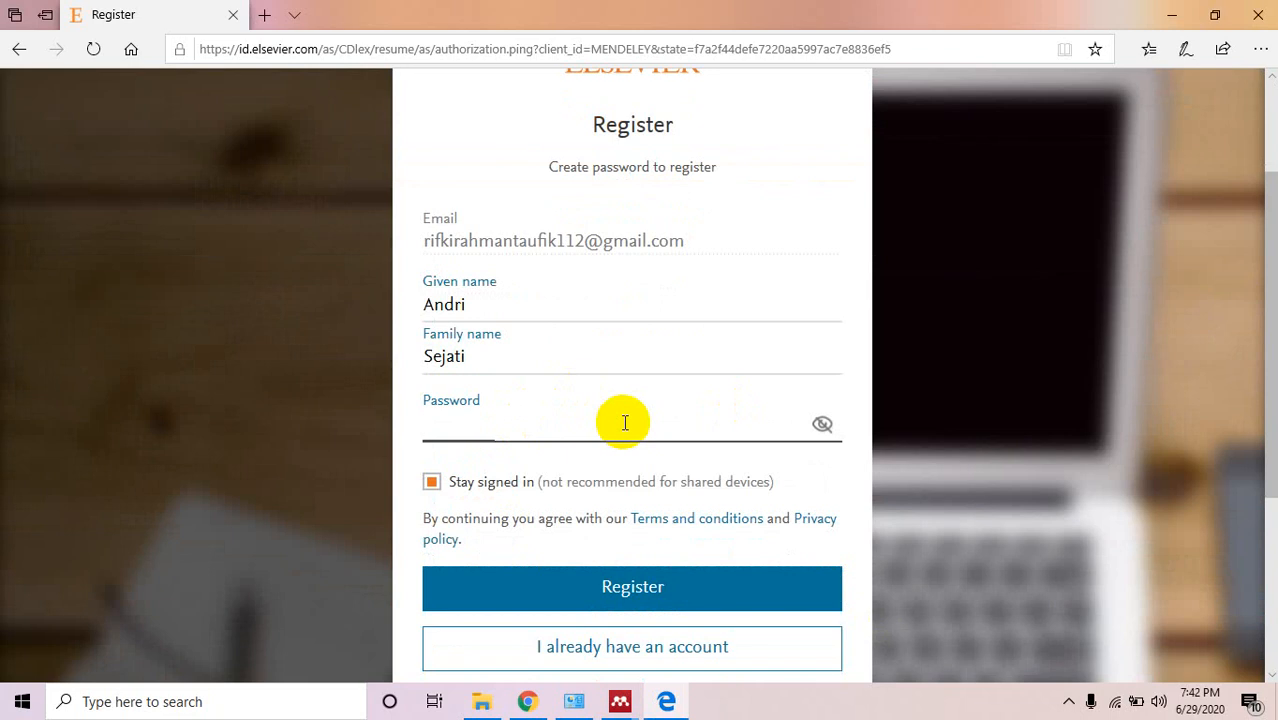
text(••••••••)
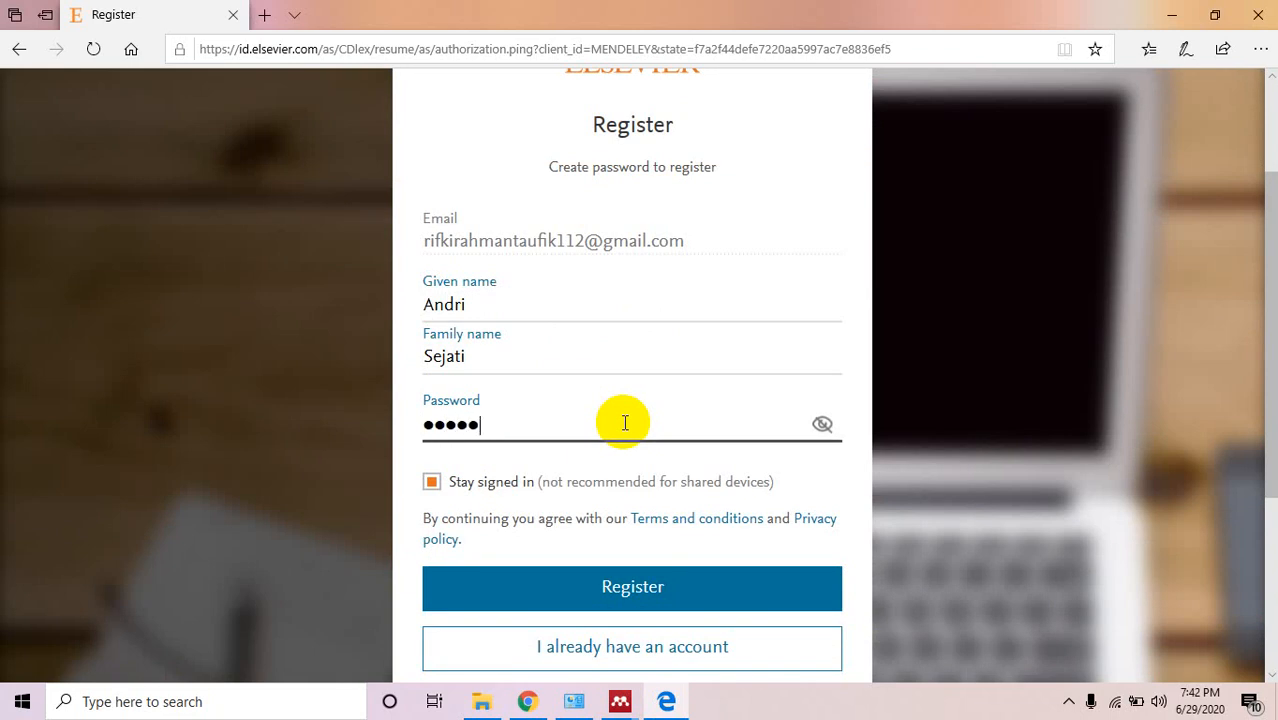
click(440, 483)
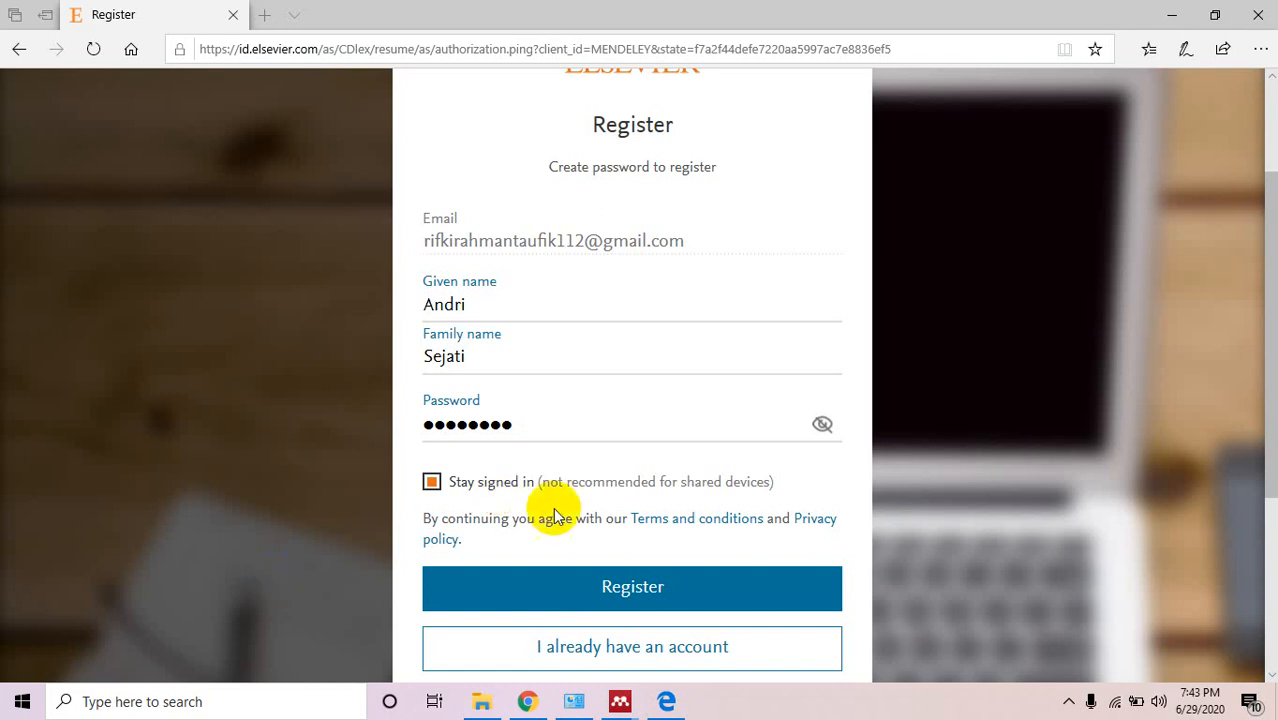
click(431, 482)
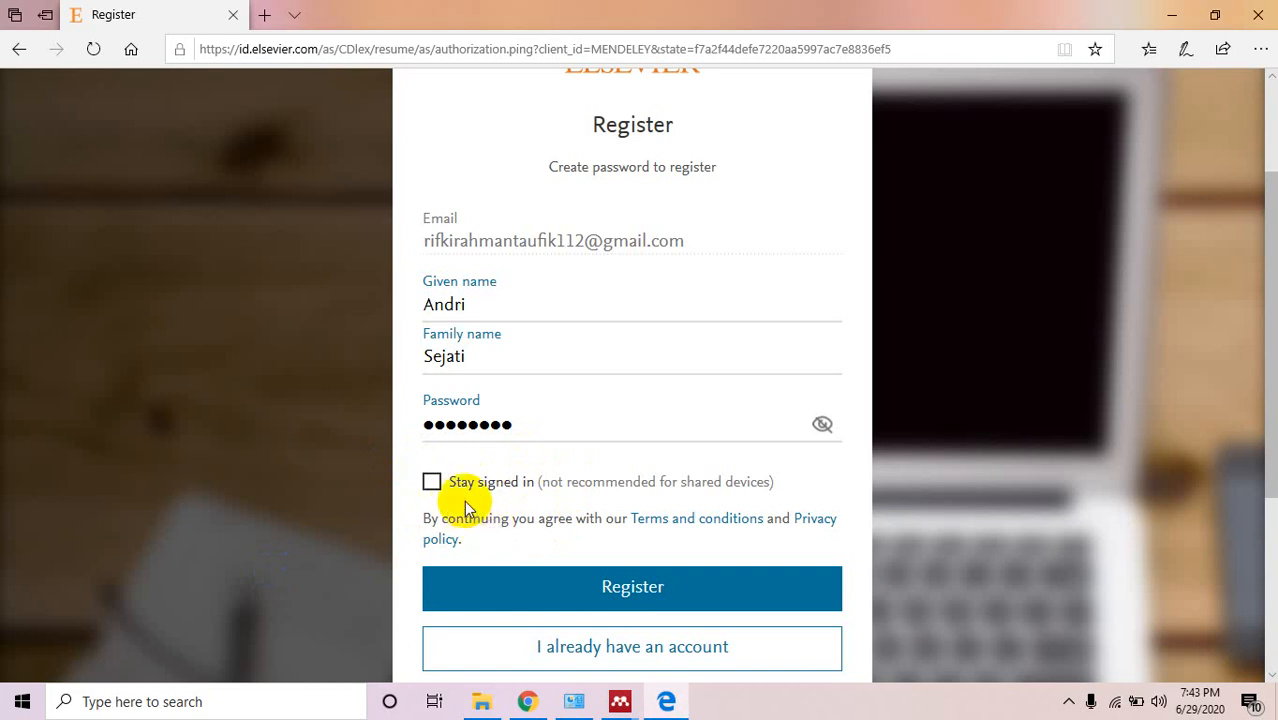
click(432, 483)
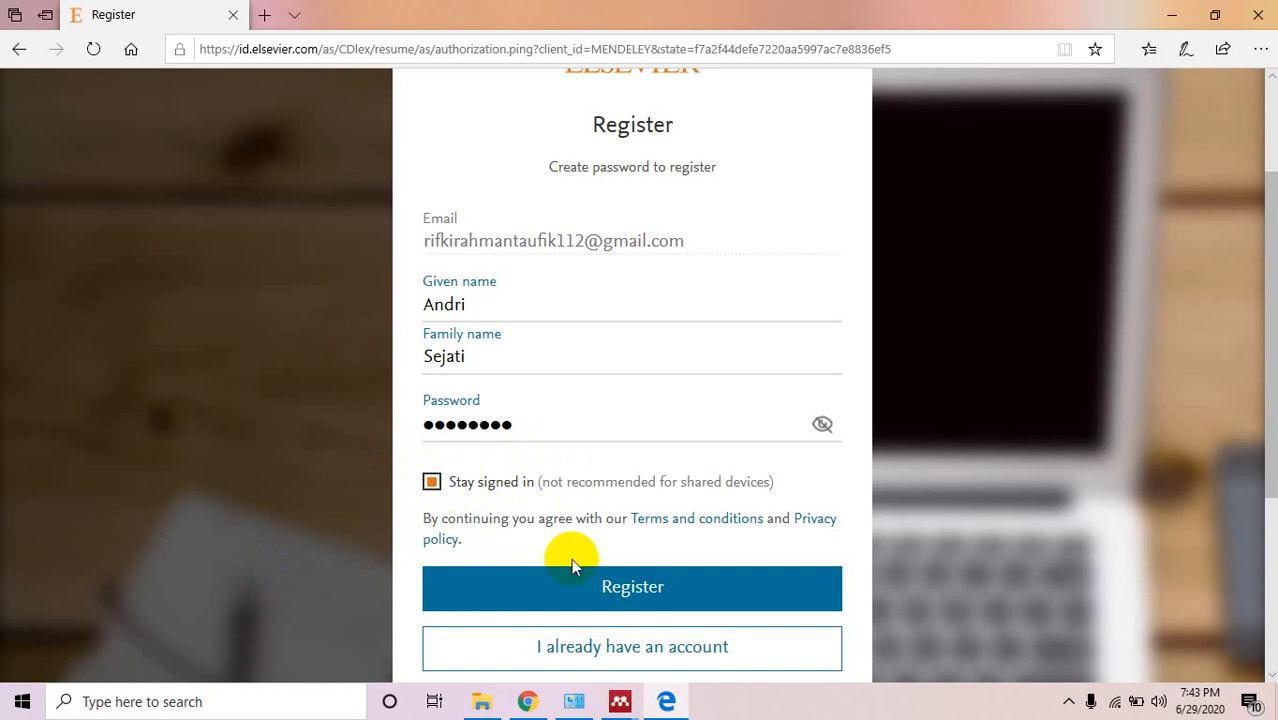
drag(1273, 393, 1275, 470)
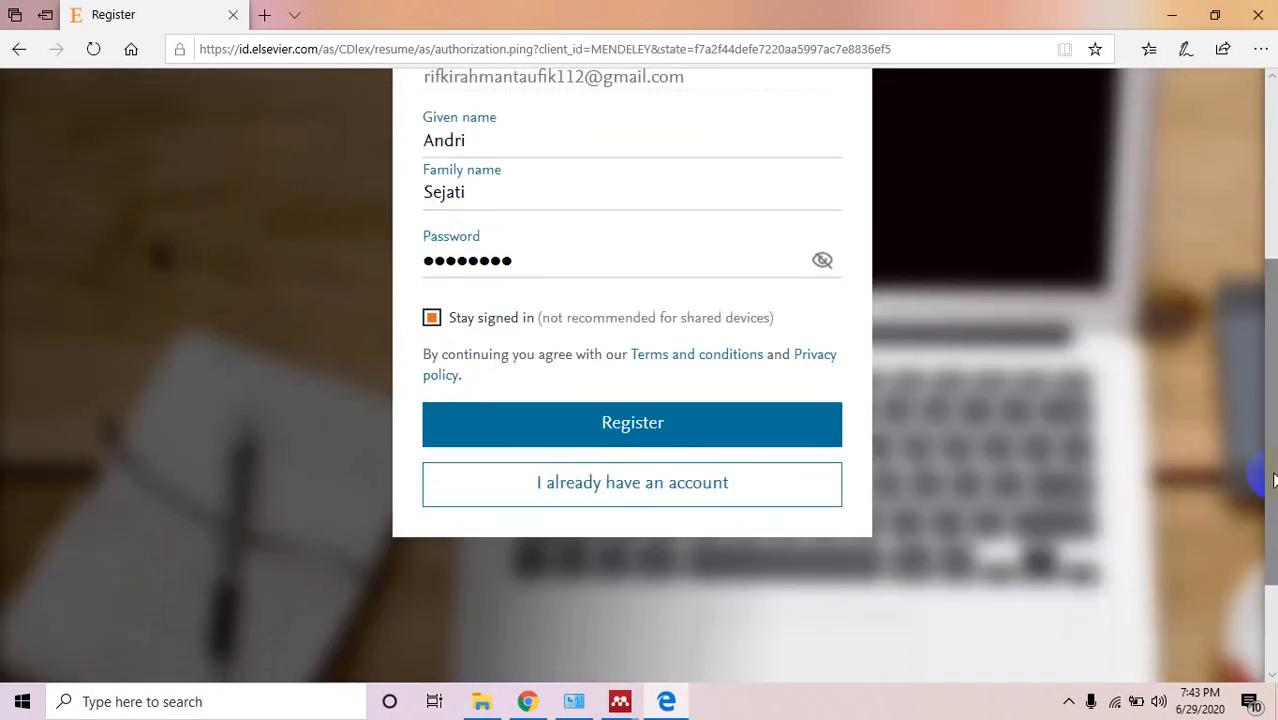
click(690, 443)
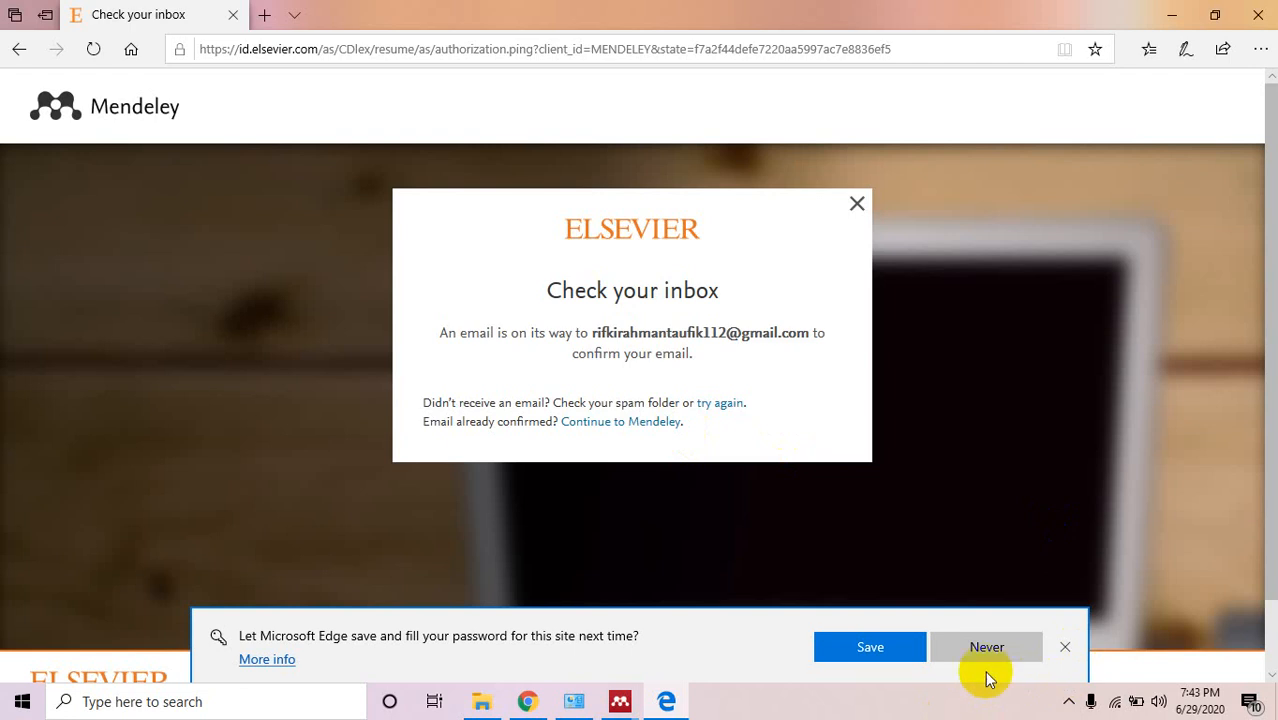
Decline Edge's save-password offer, minimize Edge, and switch to Chrome's Gmail Inbox tab.
click(886, 652)
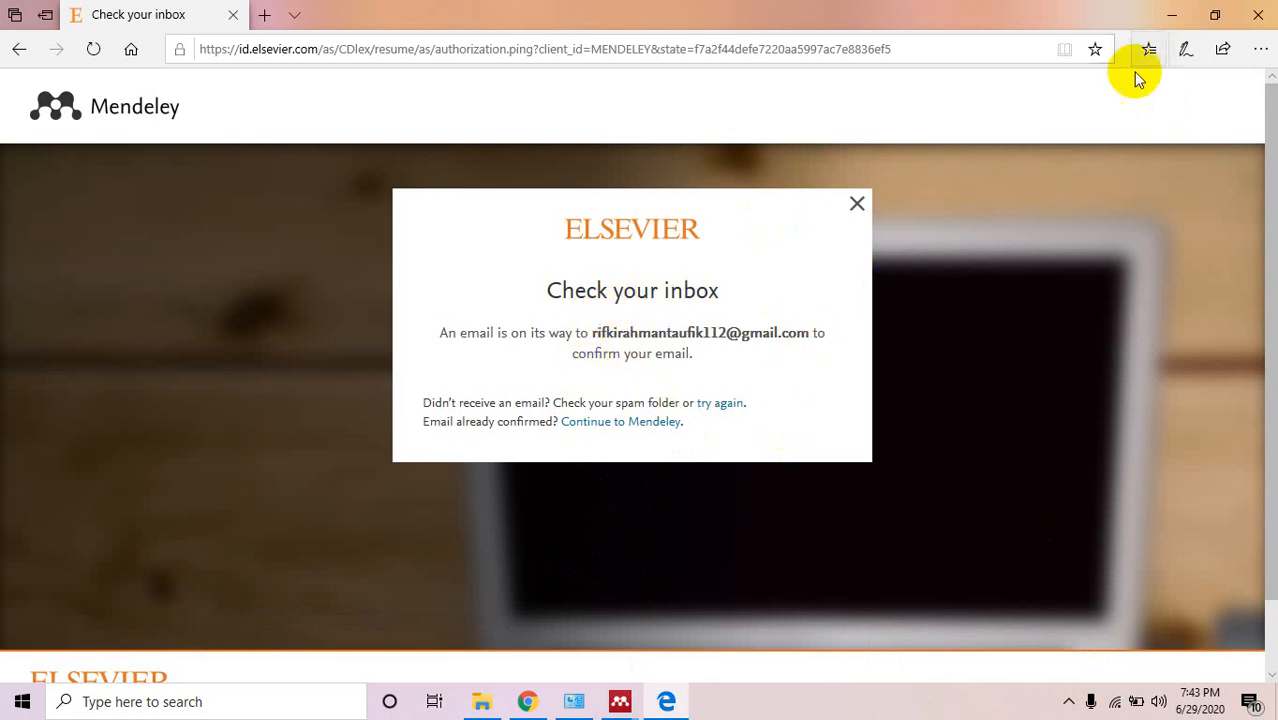
click(1170, 15)
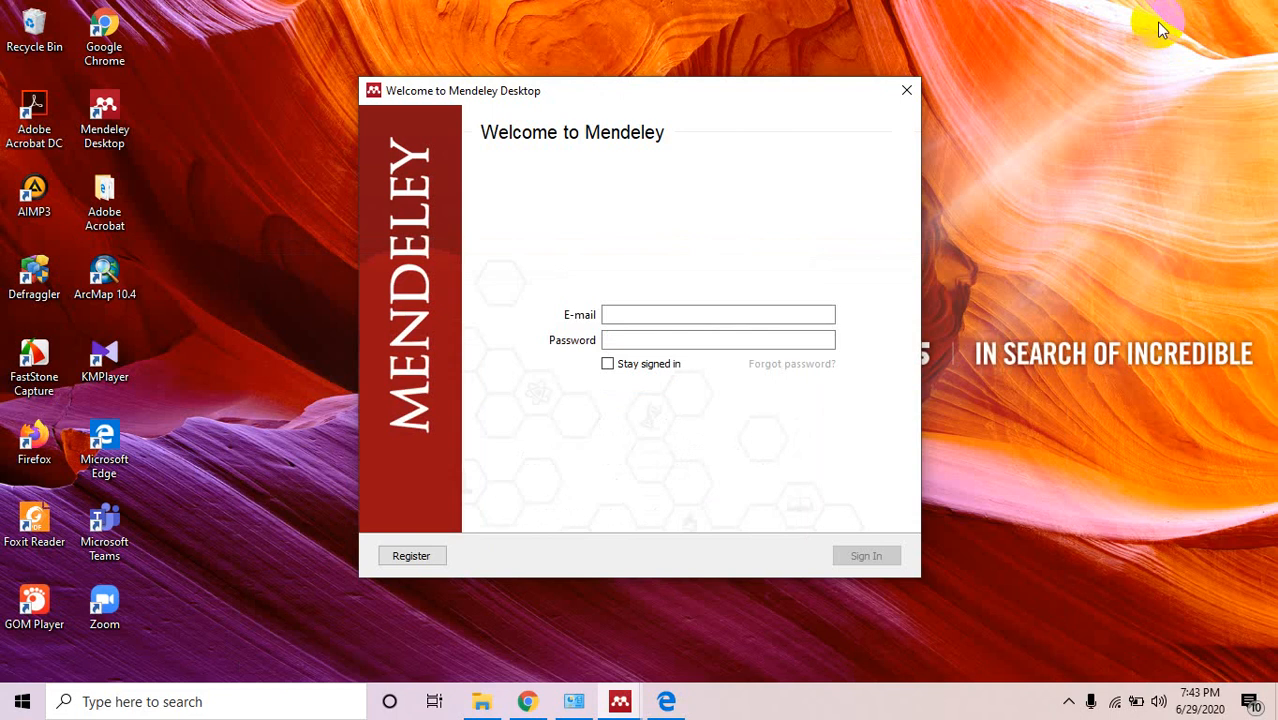
click(527, 701)
click(388, 20)
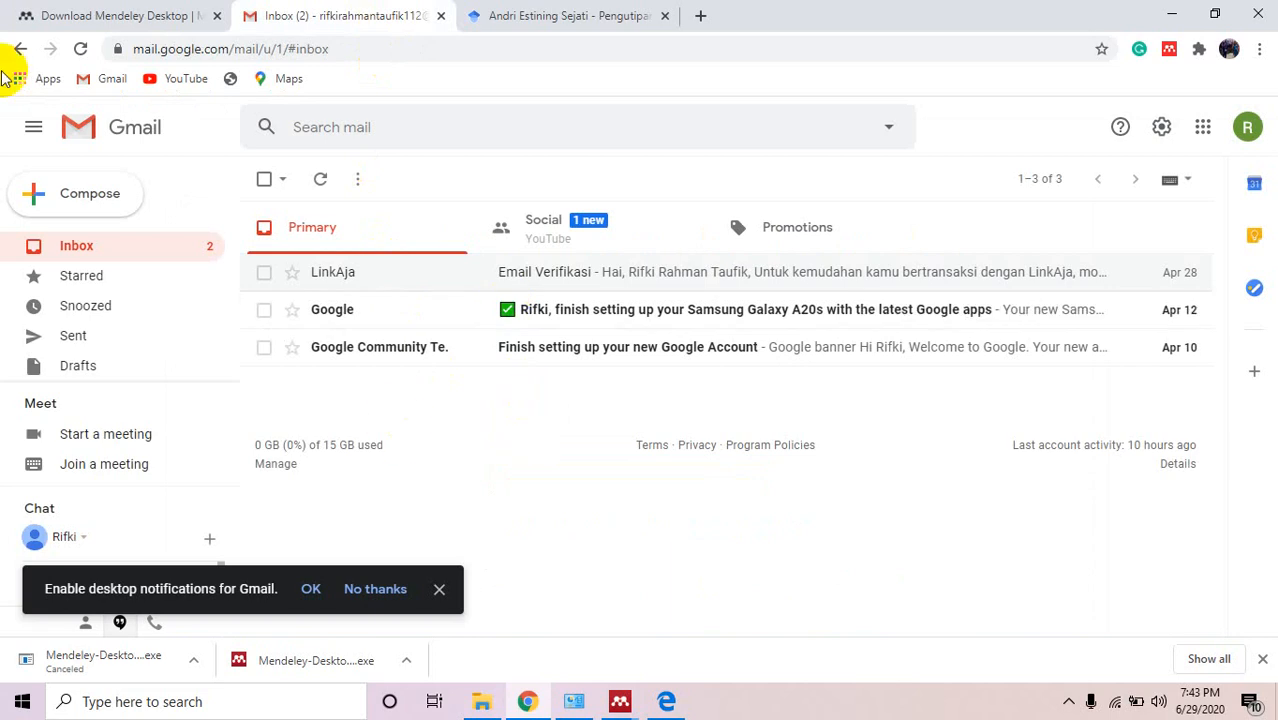
Reload Gmail, close the extra third tab and downloads bar, then bring up Programs and Features.
click(81, 49)
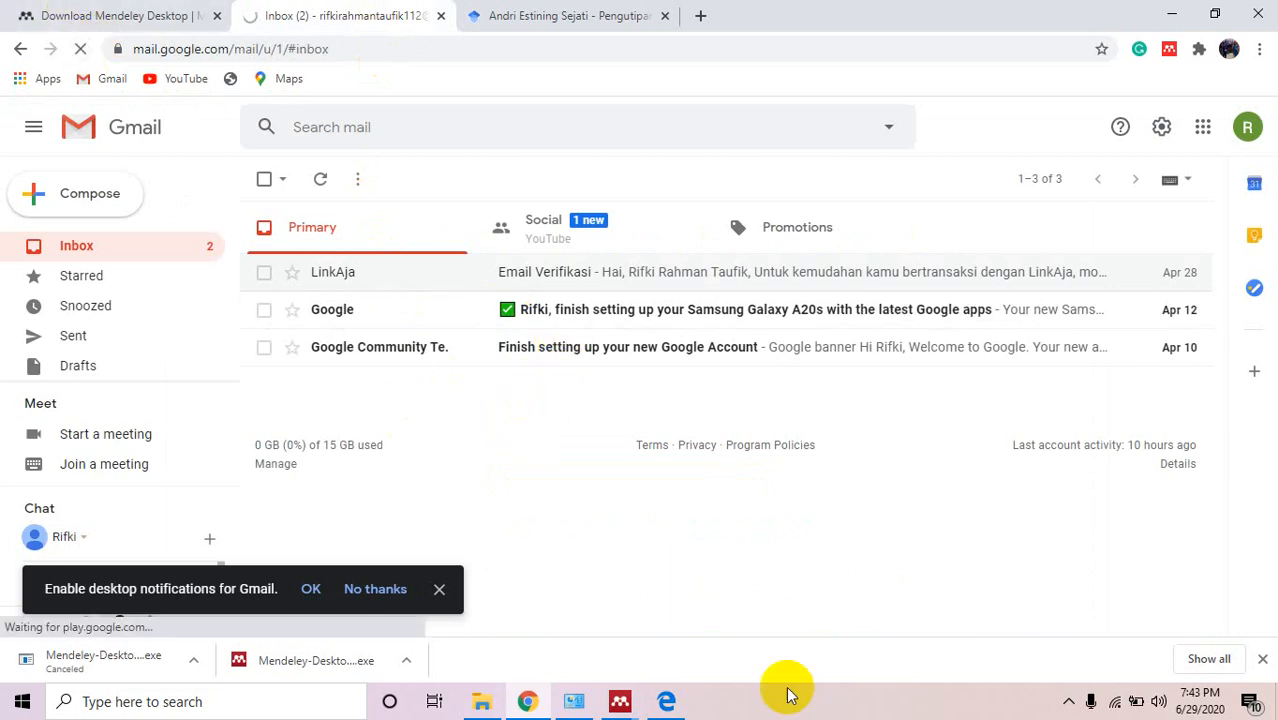
click(666, 701)
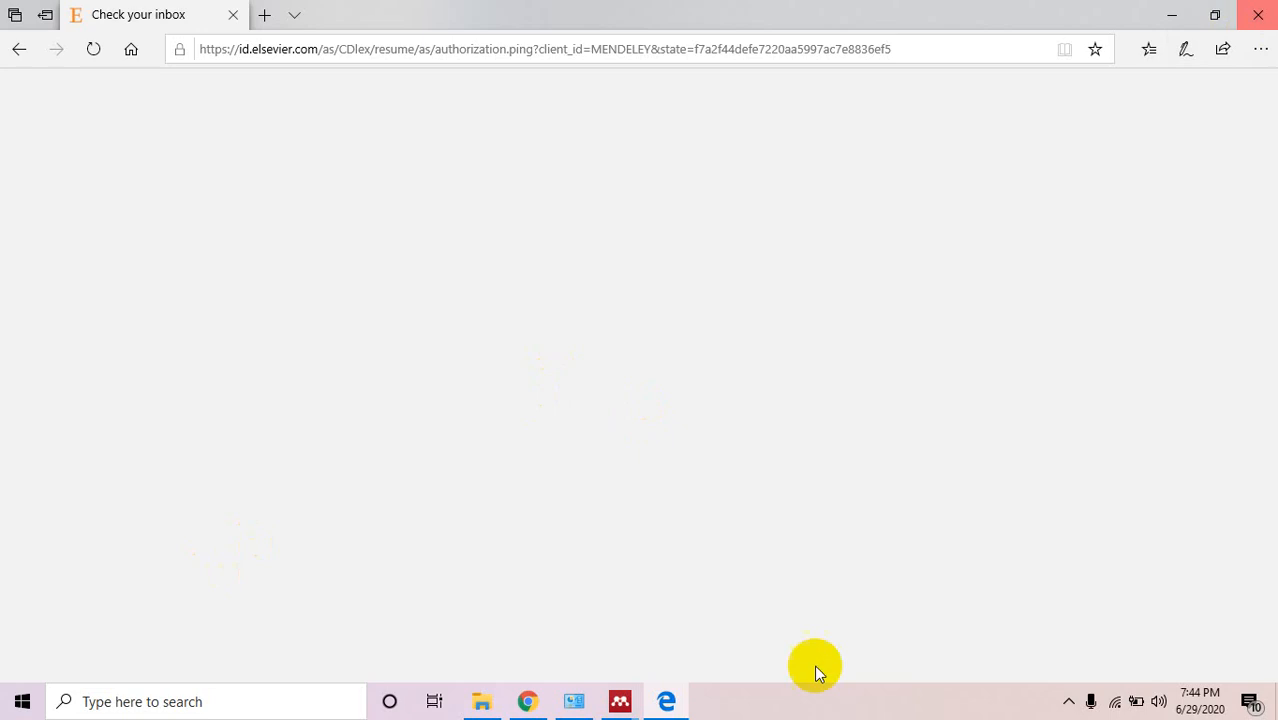
click(522, 701)
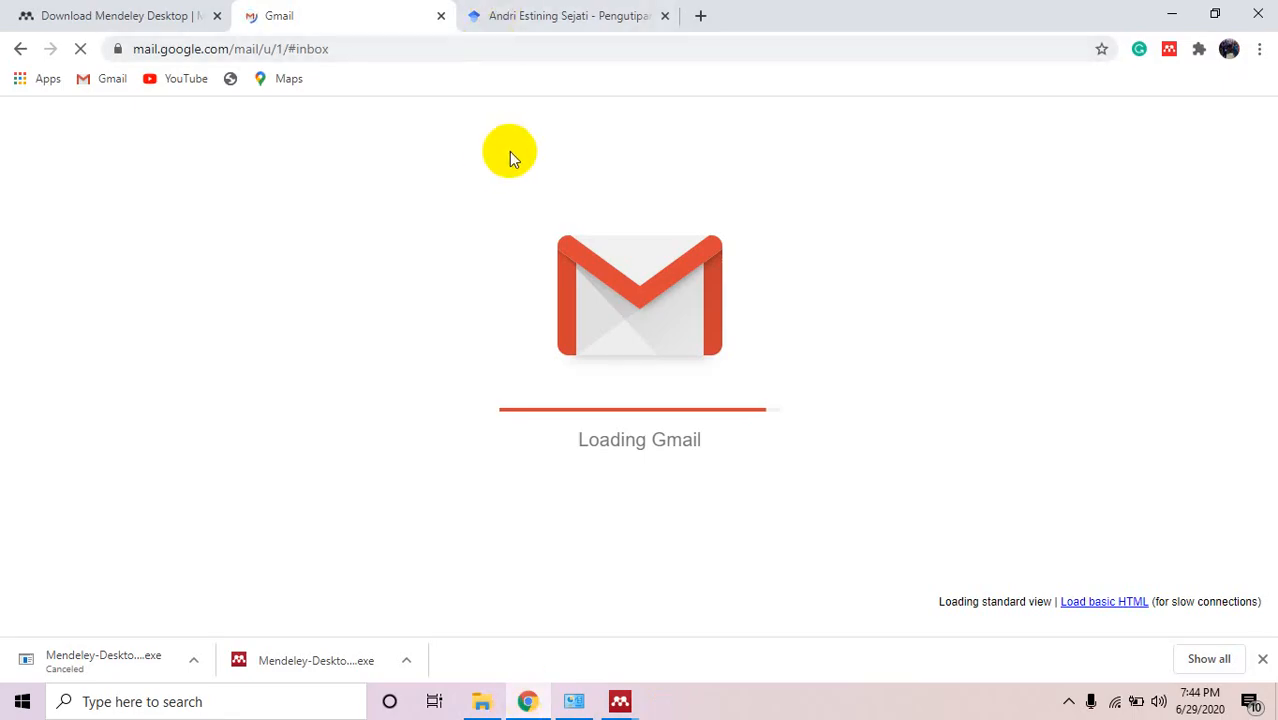
click(665, 15)
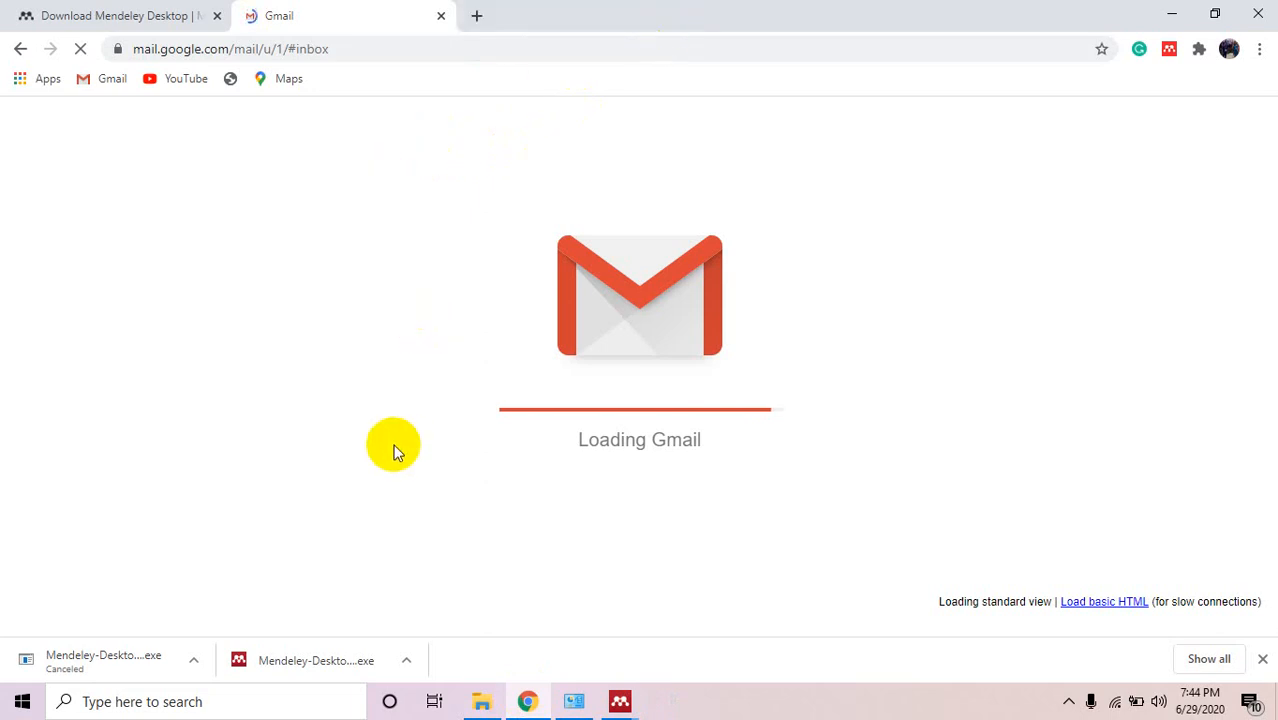
click(1262, 658)
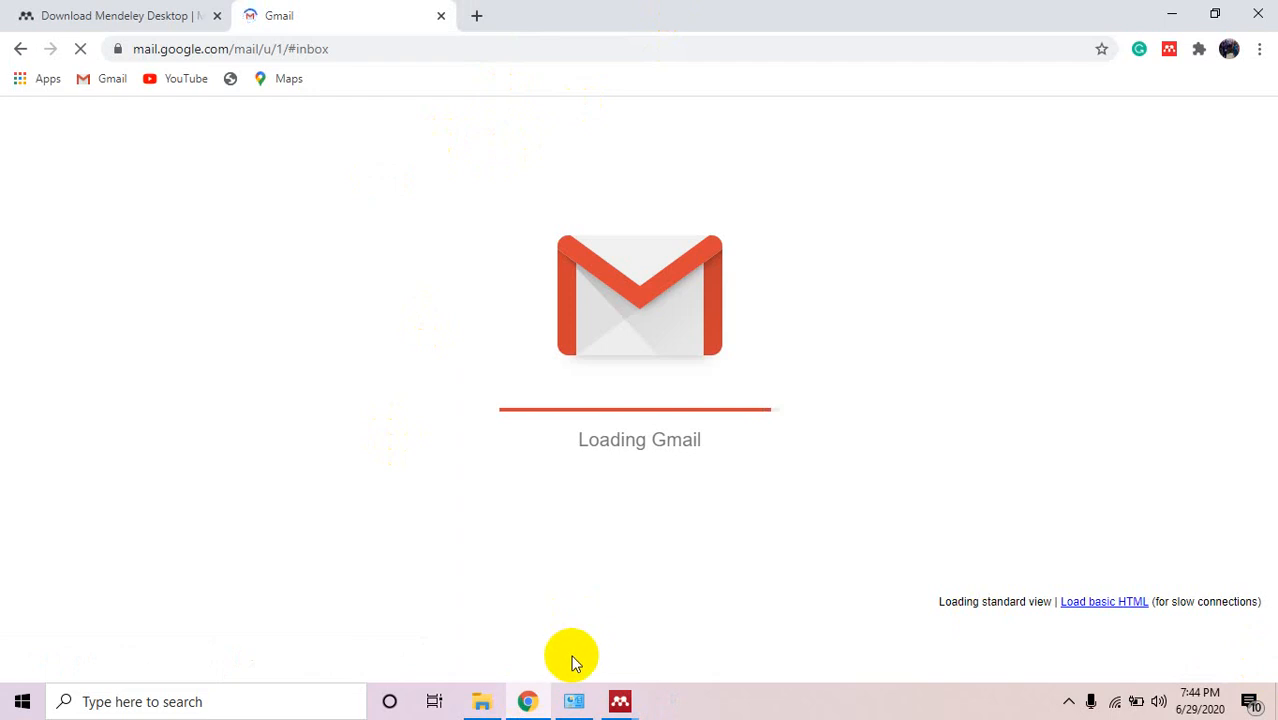
click(574, 700)
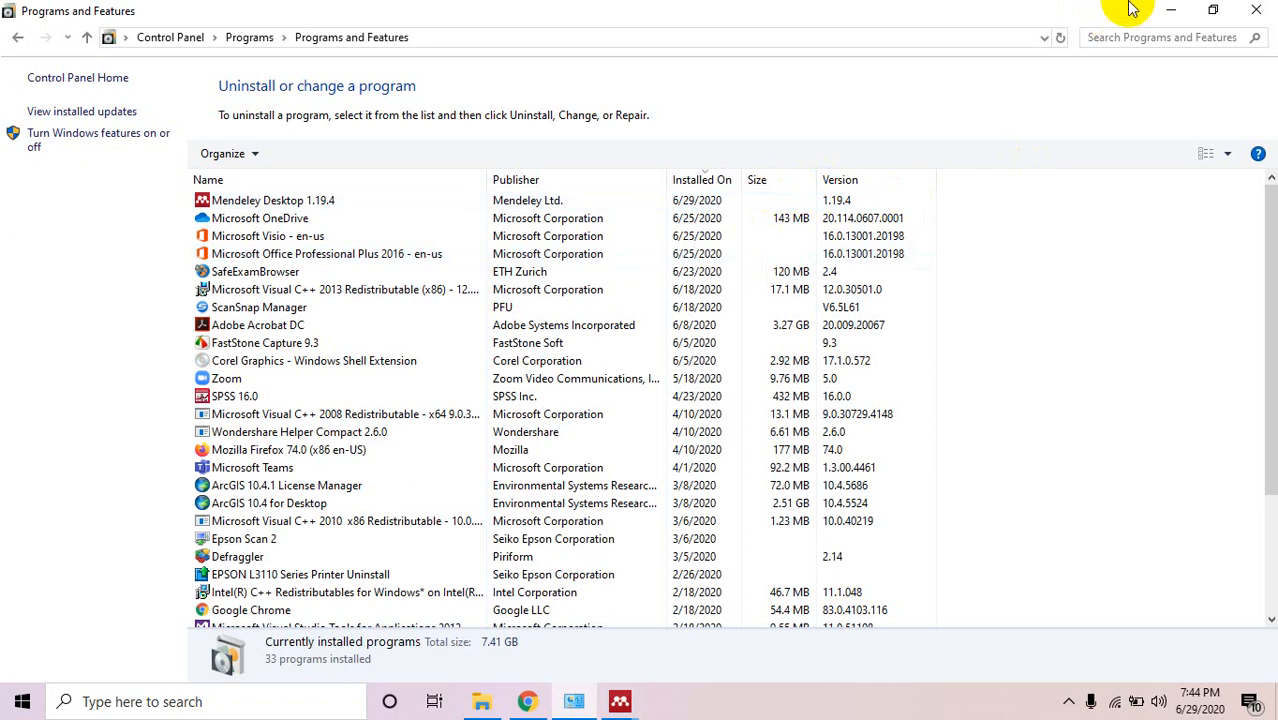
Minimize the Programs and Features window so Chrome's loading Gmail tab is in front.
click(1172, 10)
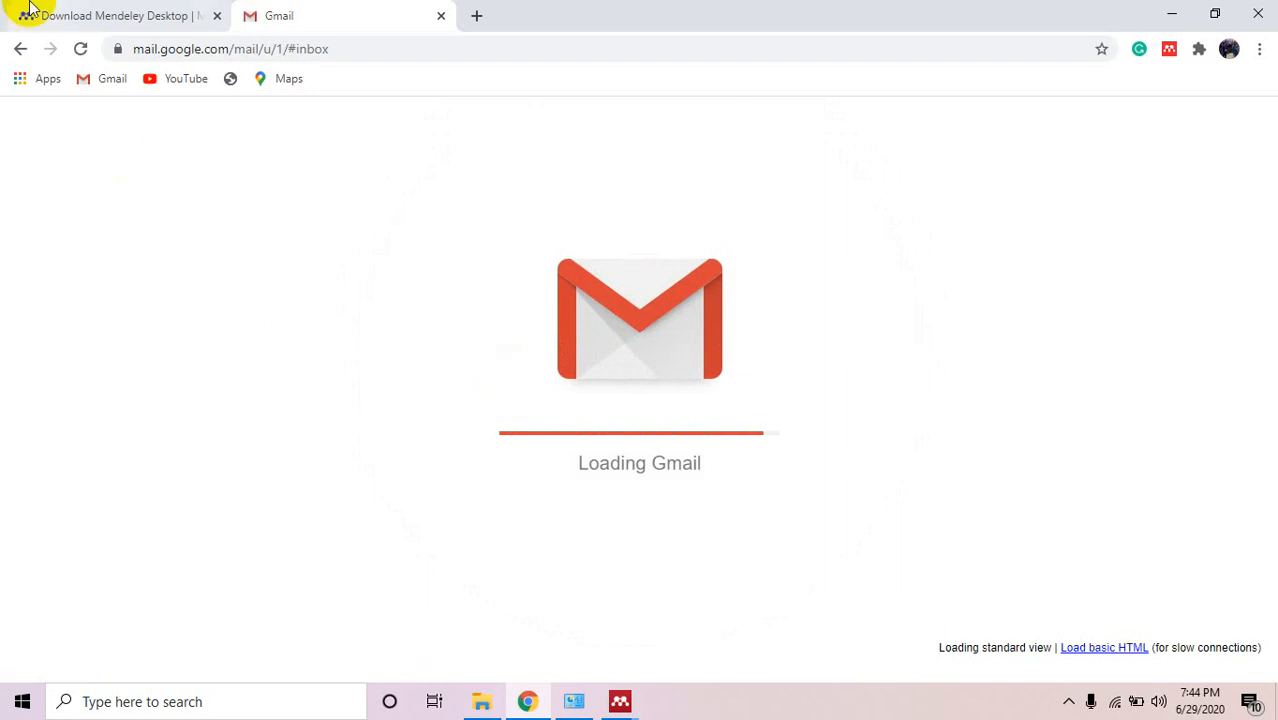
click(80, 48)
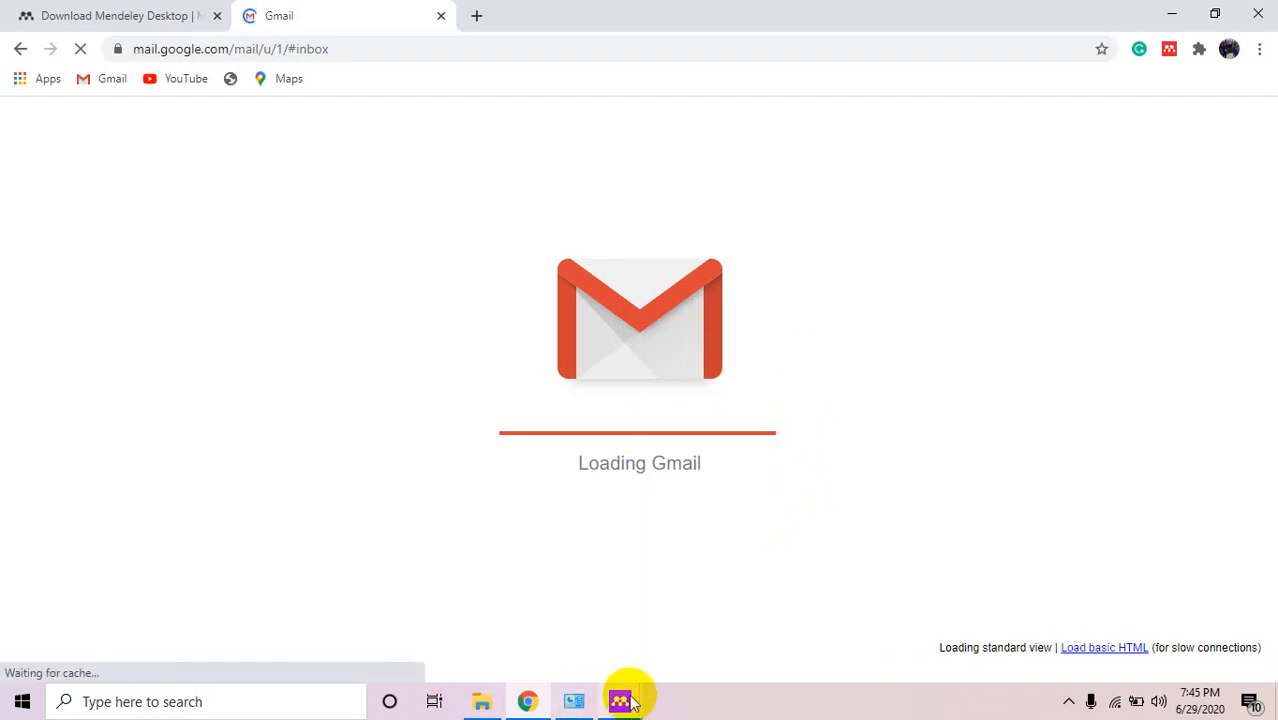
Close the three duplicate 'Mendeley Desktop Running' warnings and bring forward the Welcome to Mendeley window.
mouse_move(628, 702)
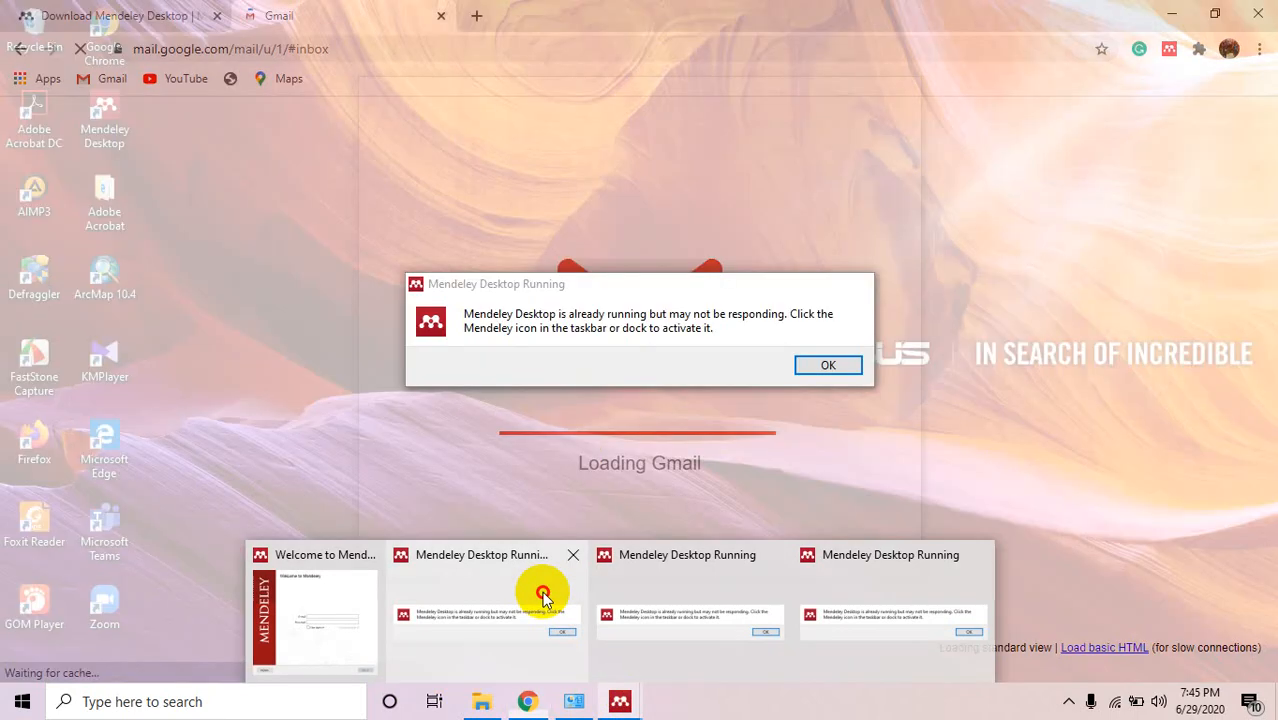
click(545, 594)
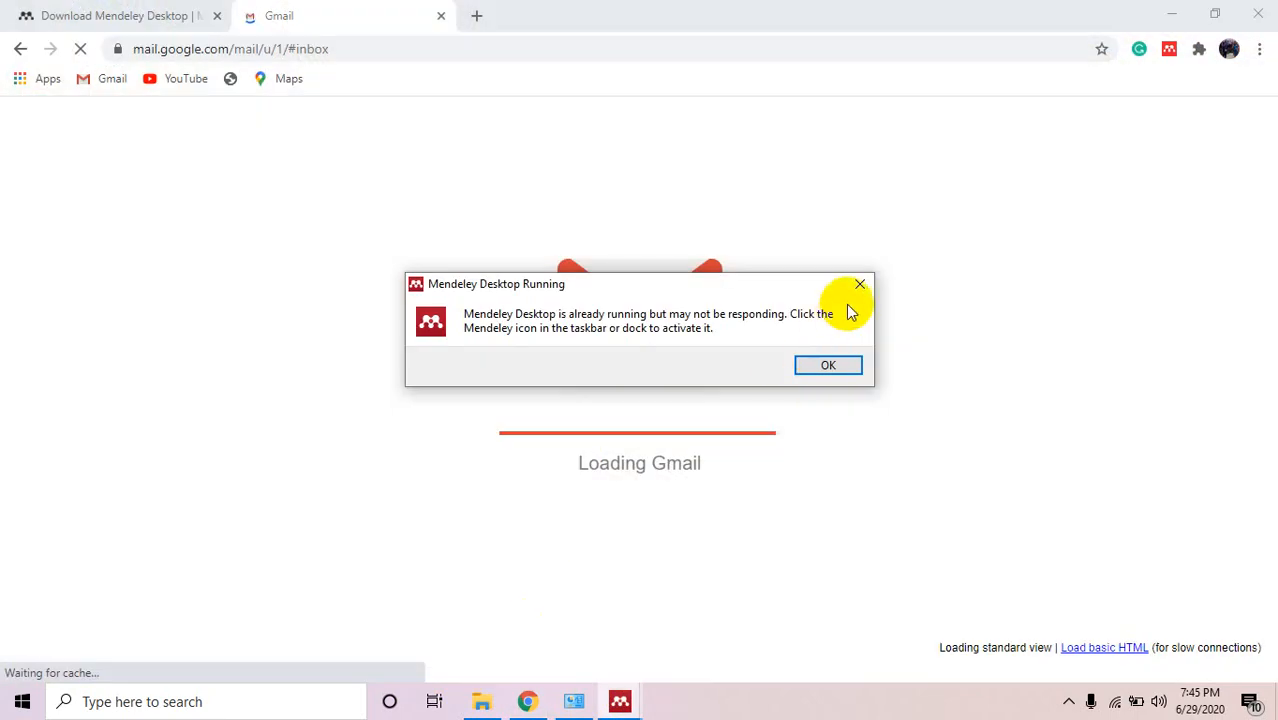
click(859, 284)
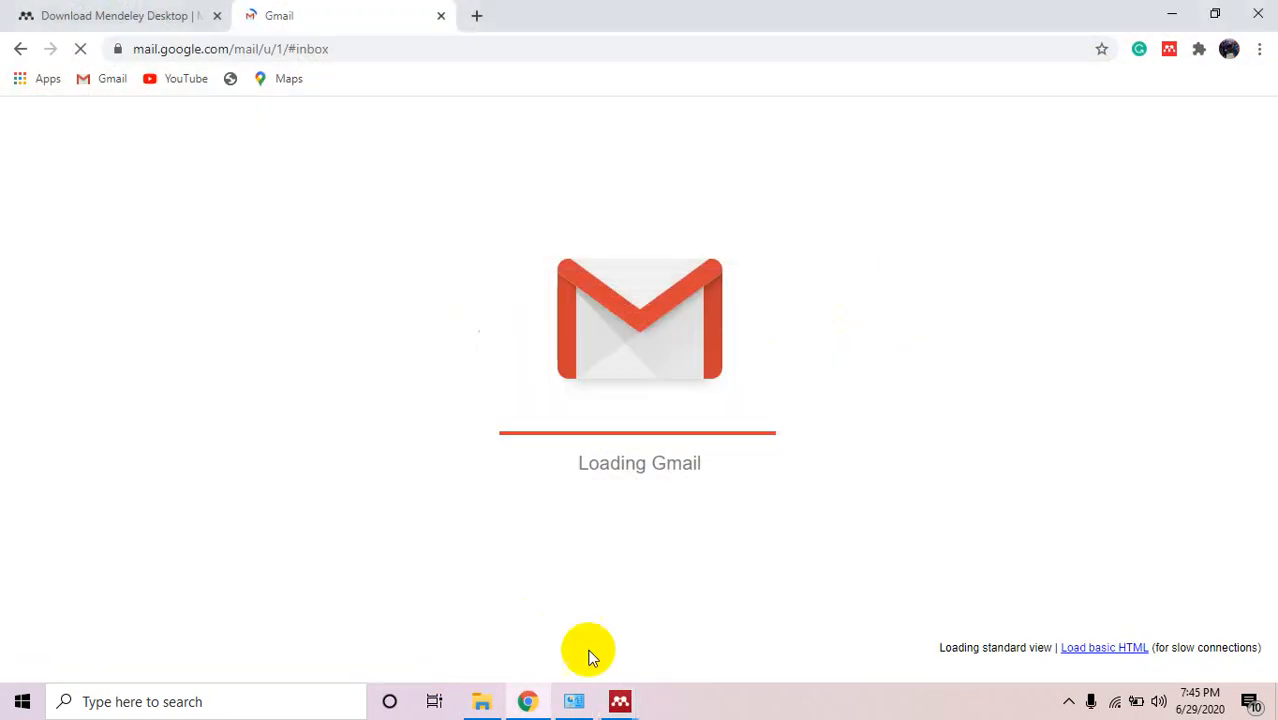
mouse_move(620, 701)
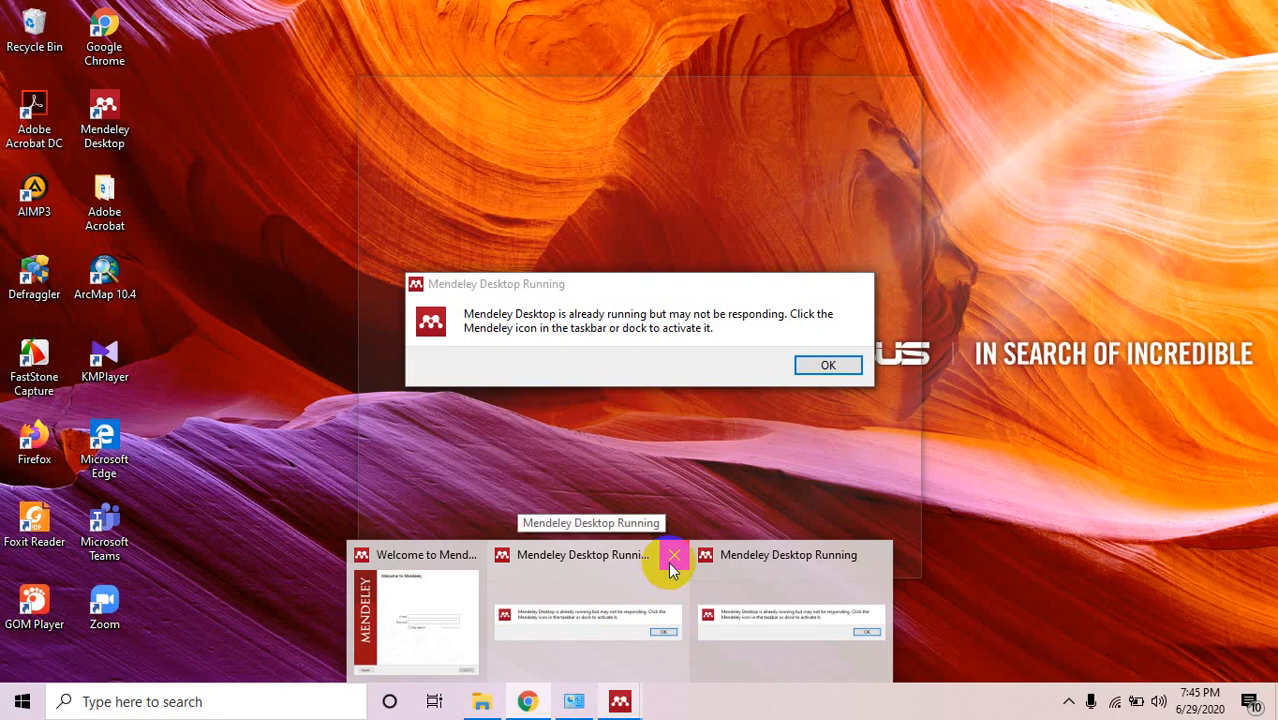
click(670, 567)
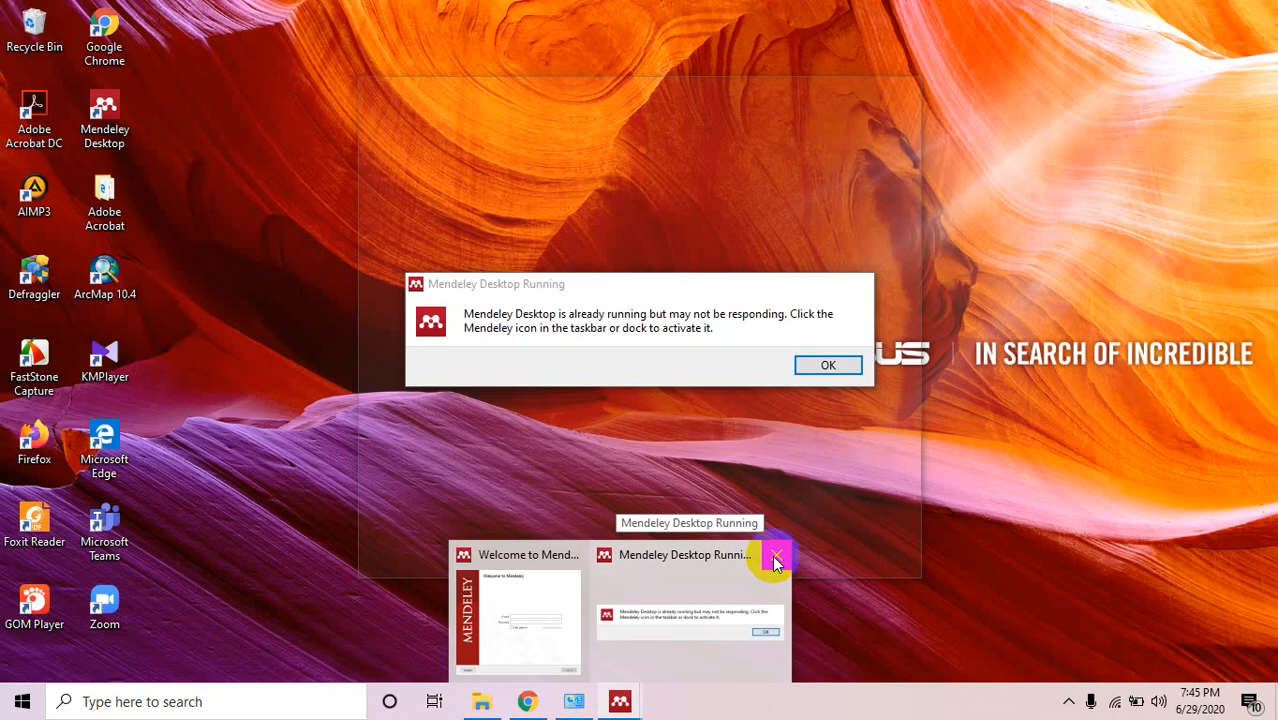
click(776, 558)
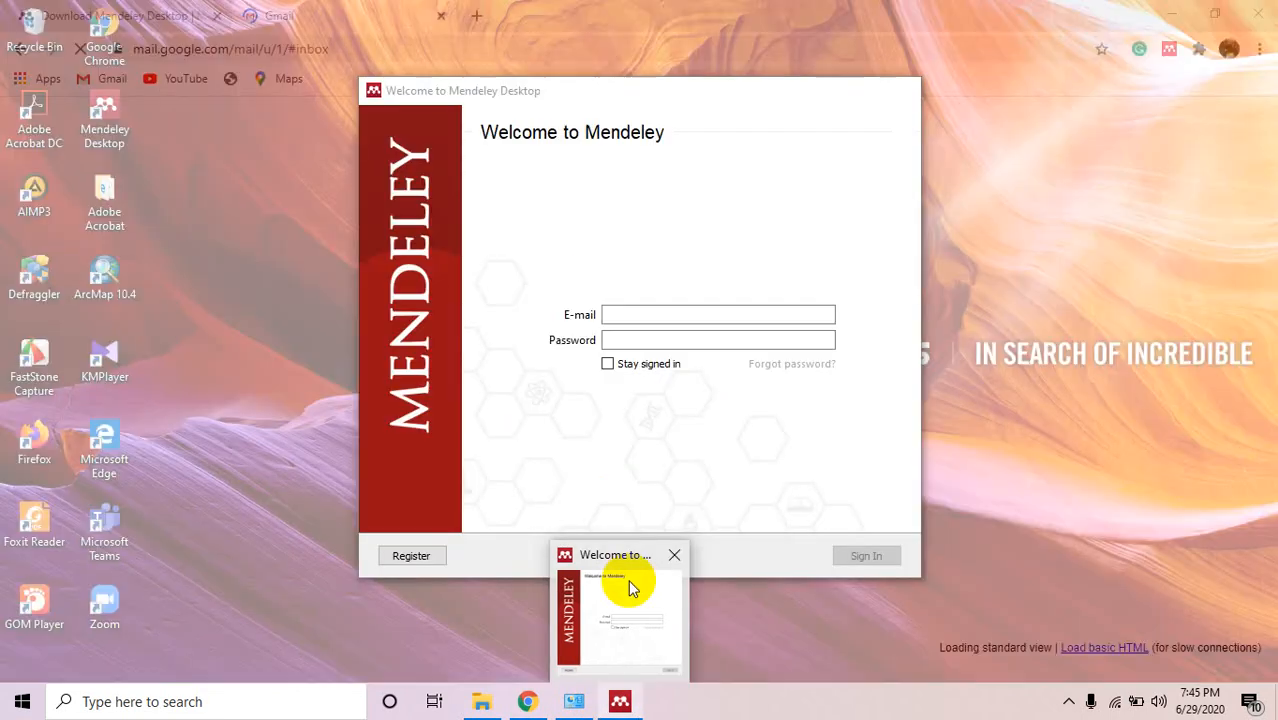
click(629, 574)
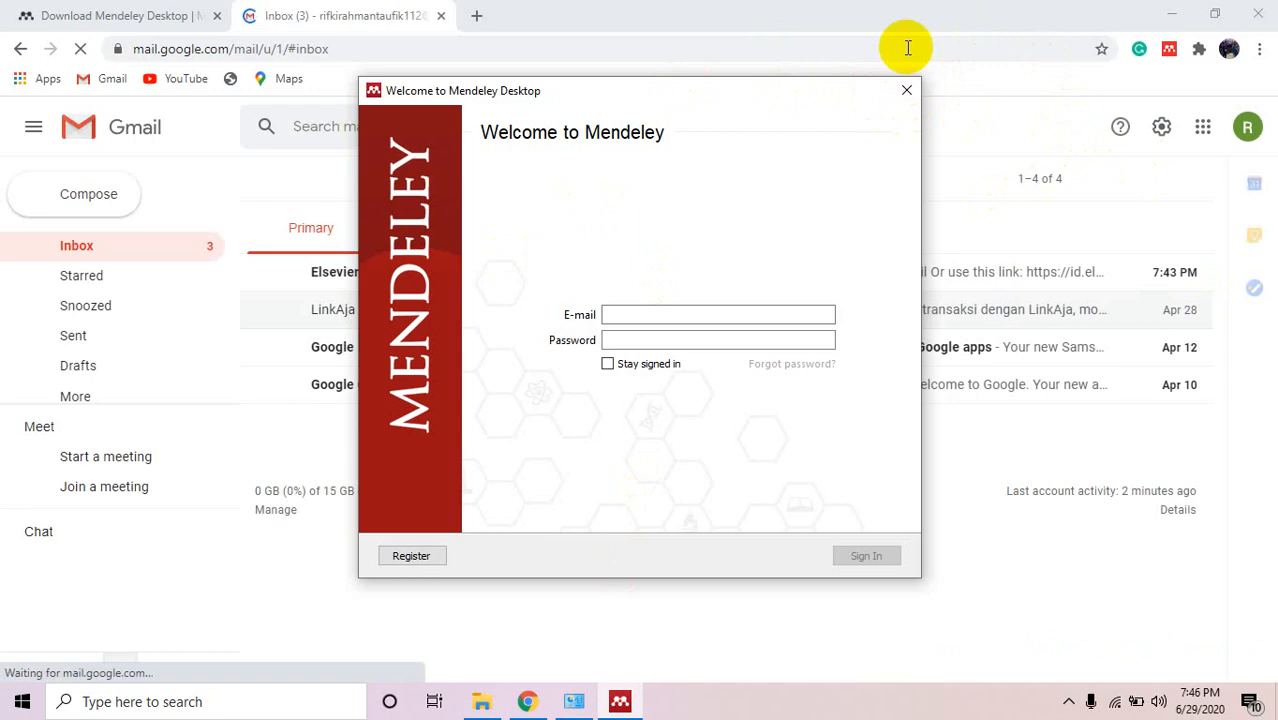
click(912, 8)
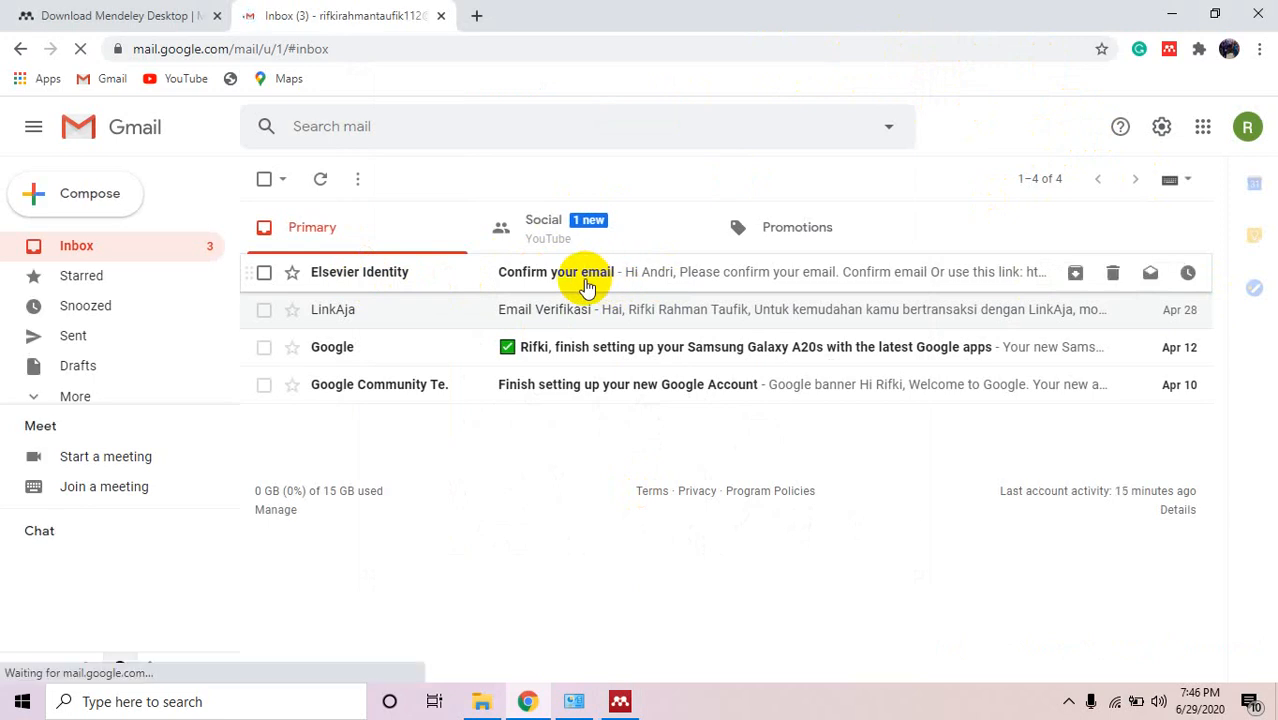
click(587, 287)
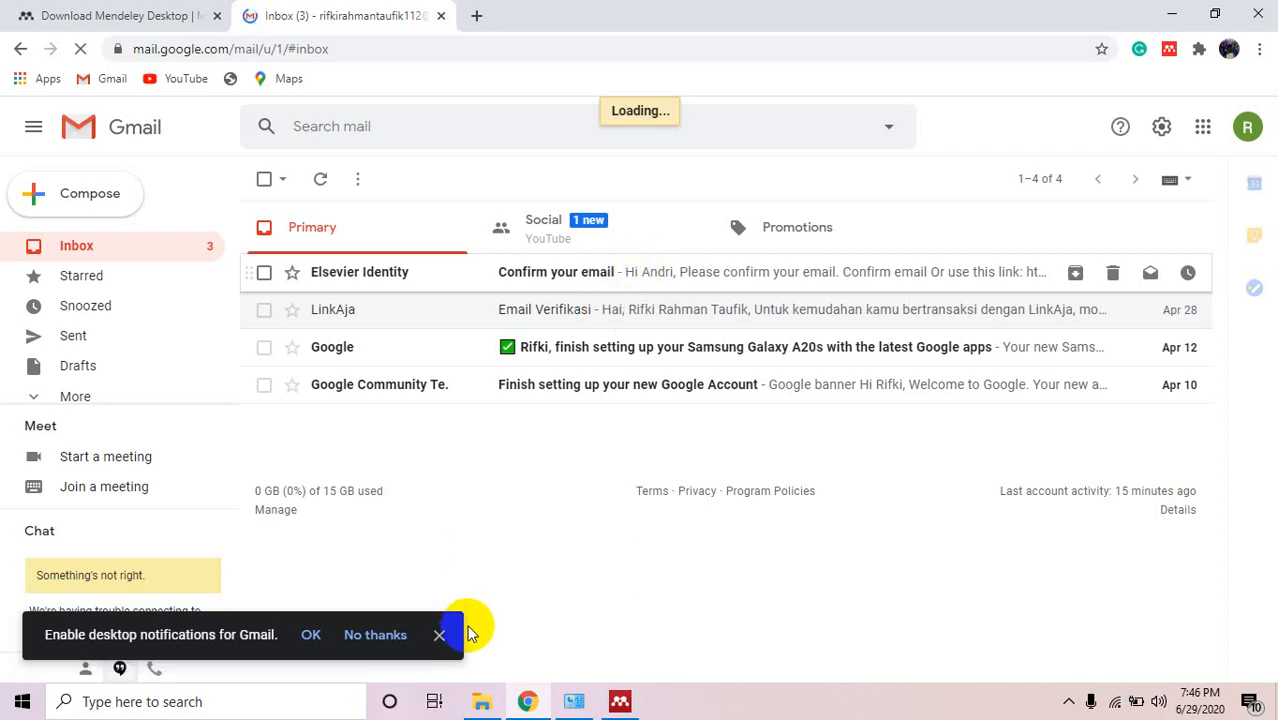
click(439, 636)
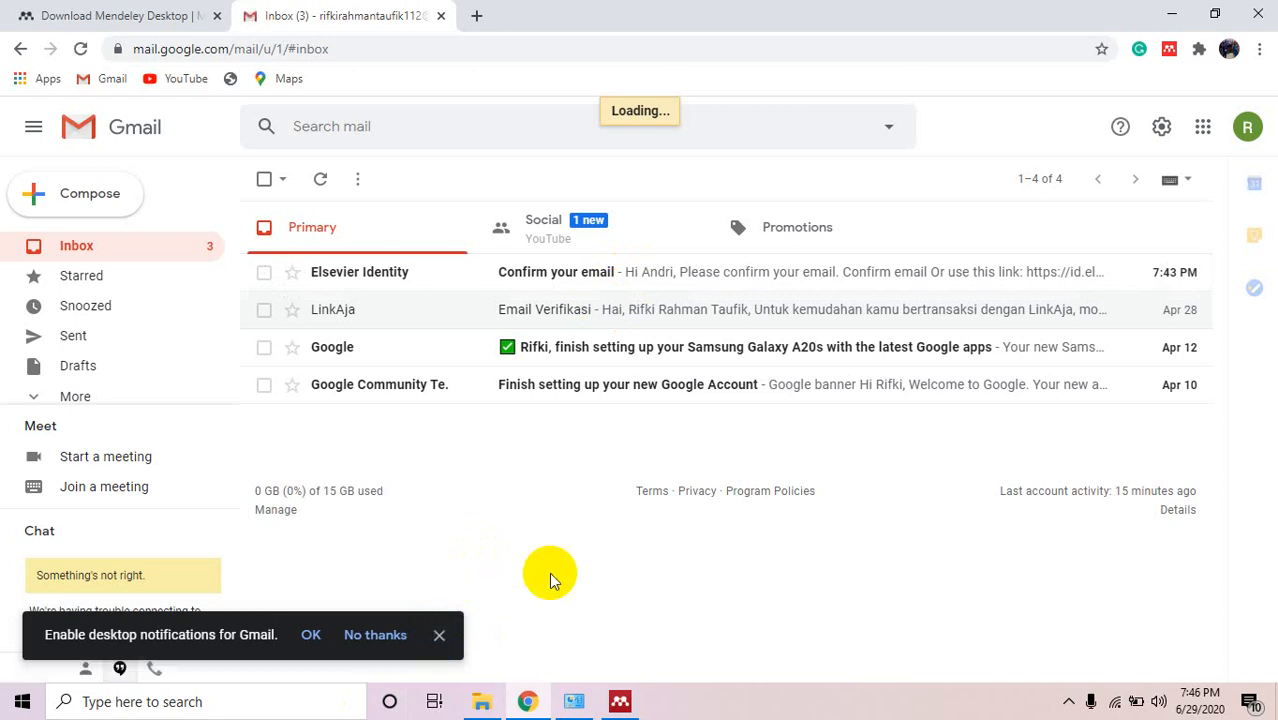
click(351, 634)
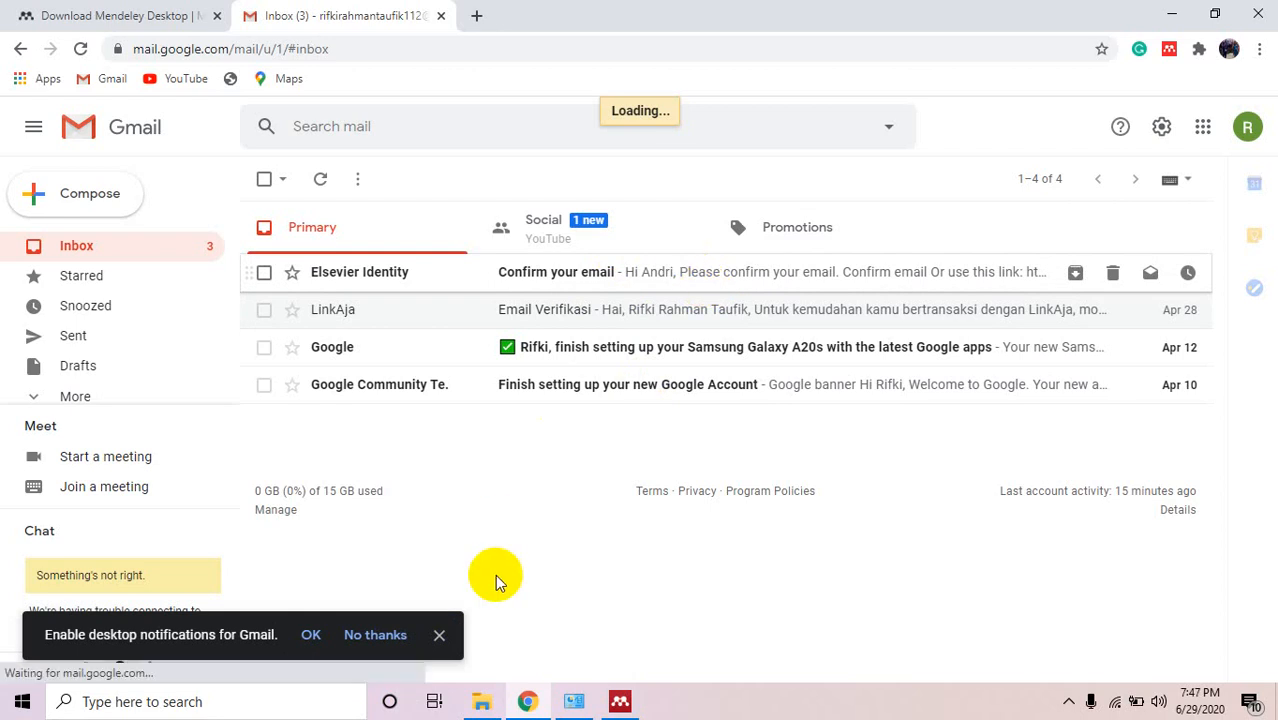
click(440, 635)
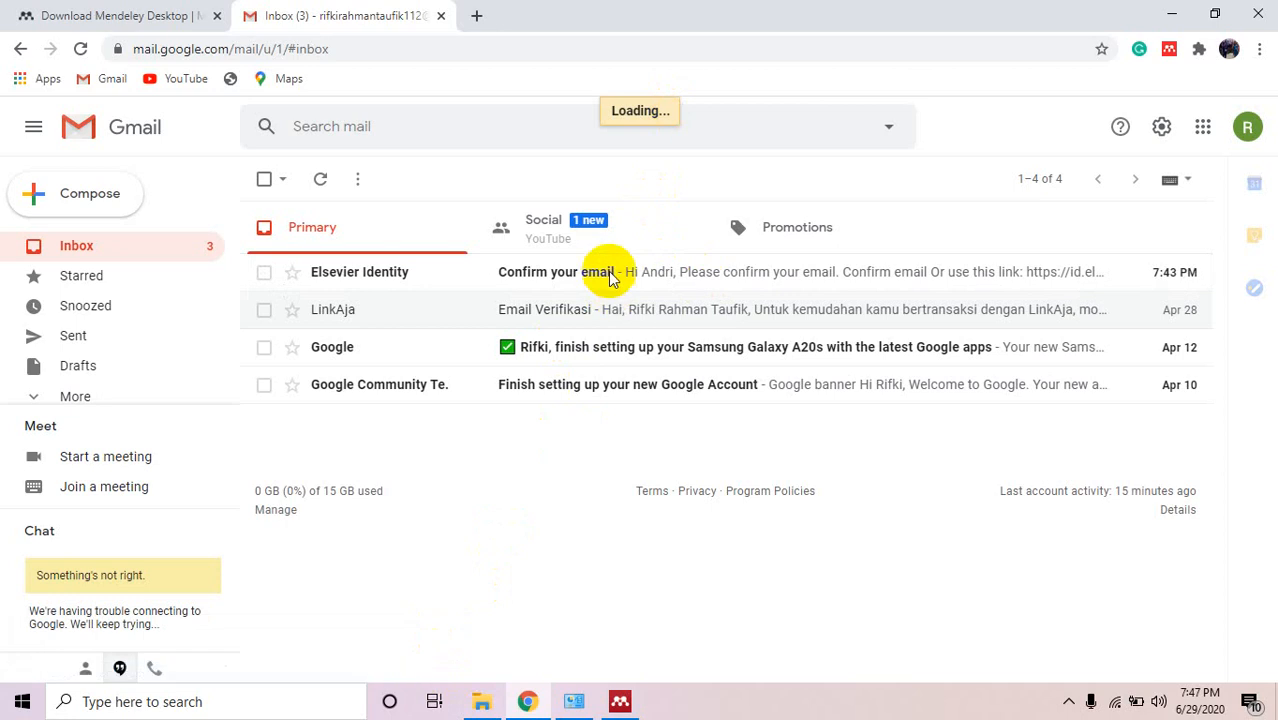
mouse_move(612, 280)
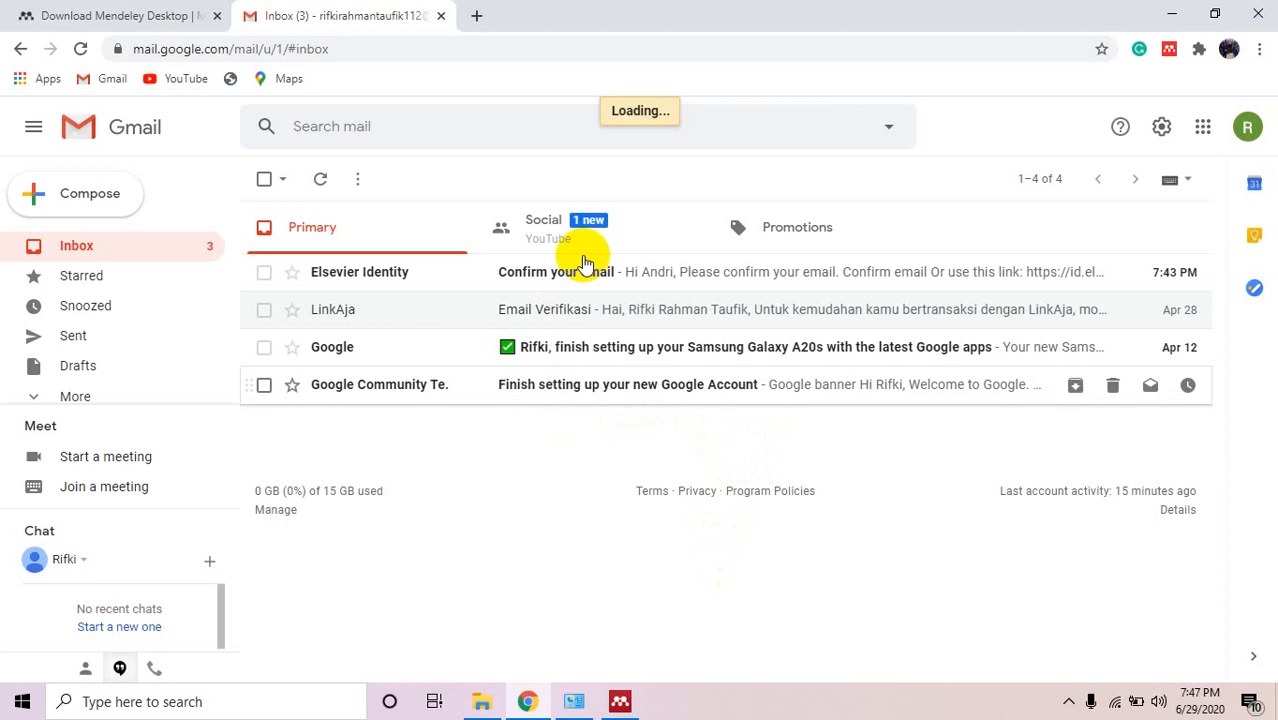
click(420, 273)
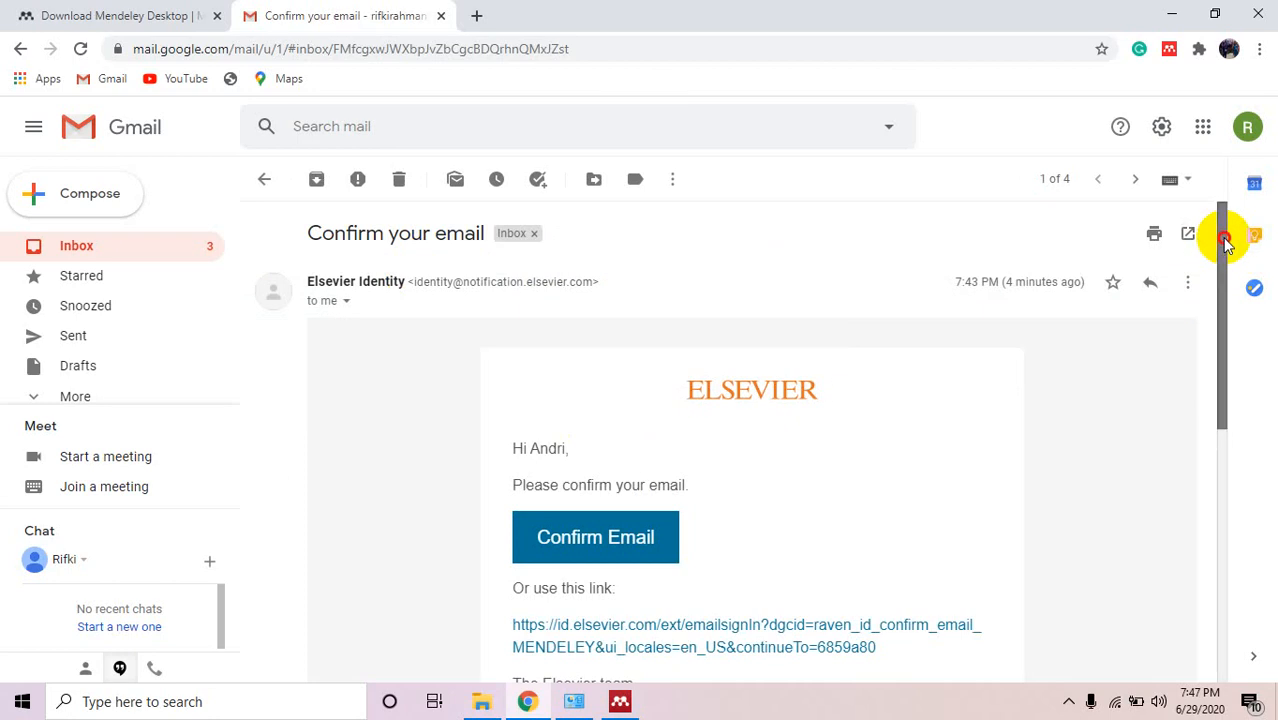
Scroll the Elsevier message down and use its Confirm Email button to verify the address.
drag(1223, 237, 1224, 308)
click(630, 406)
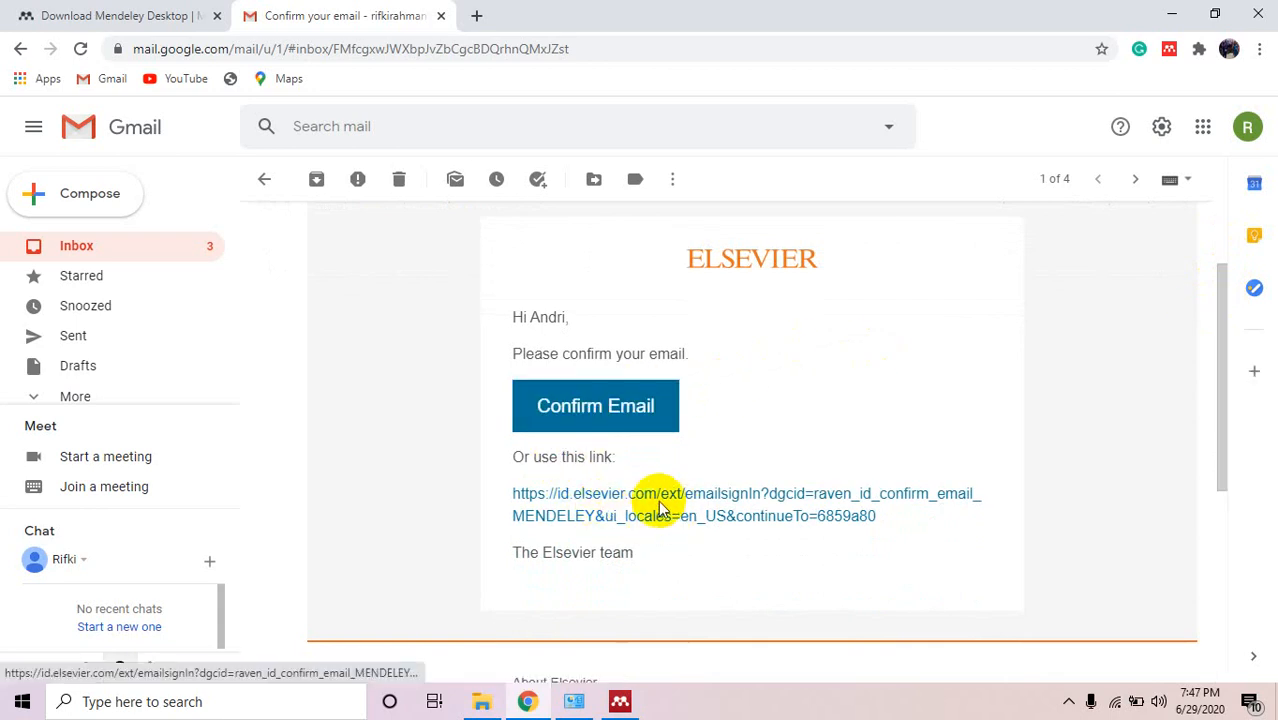
click(627, 415)
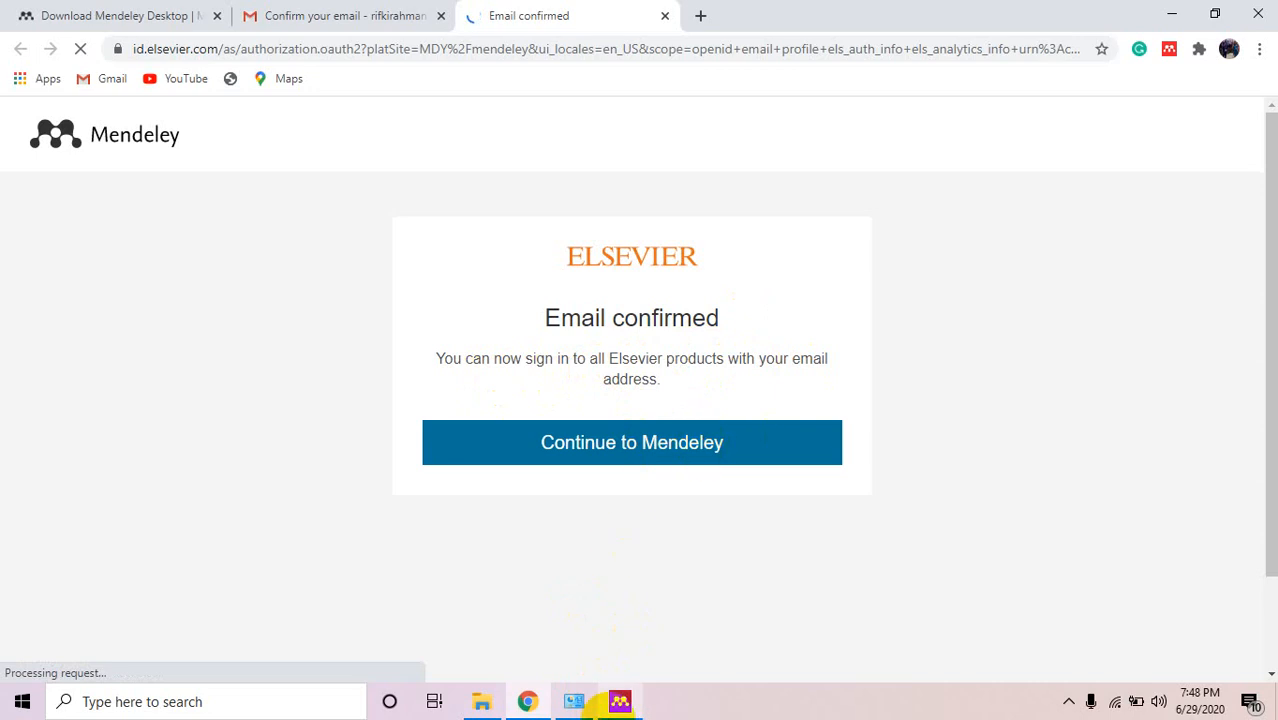
Return to Chrome's Email confirmed tab and continue from it to Mendeley.
mouse_move(620, 701)
click(617, 608)
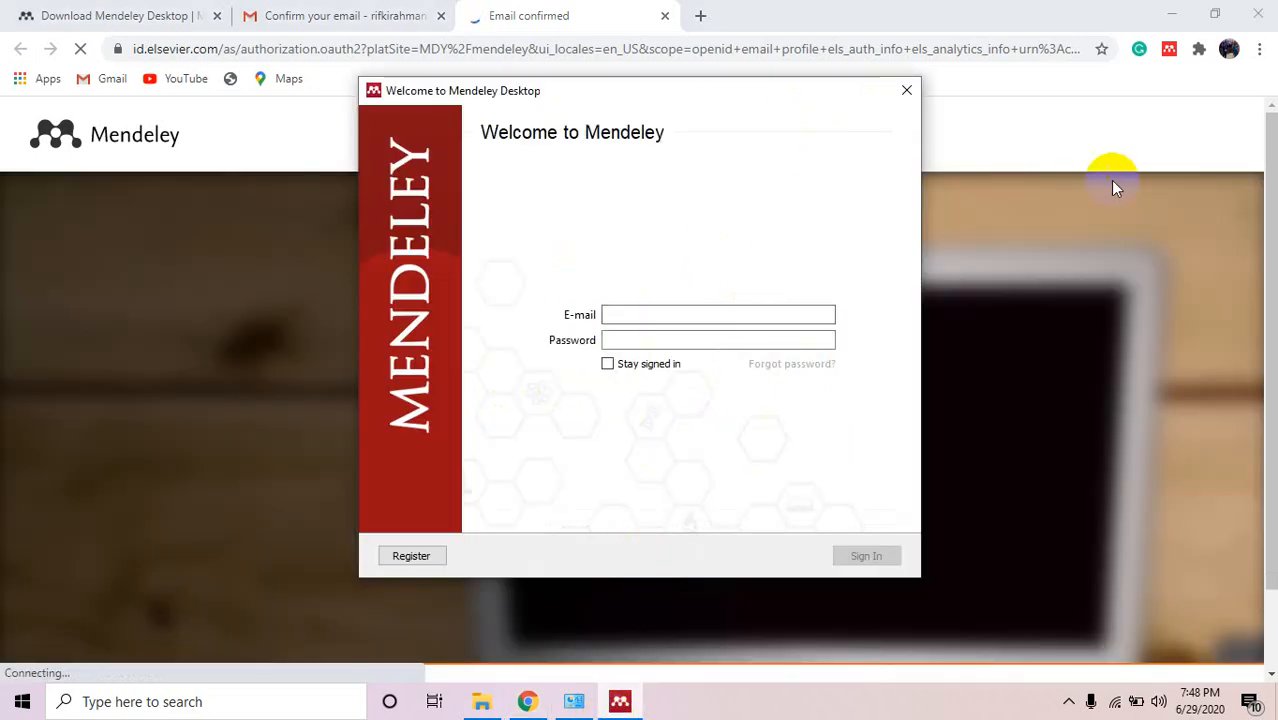
click(1070, 131)
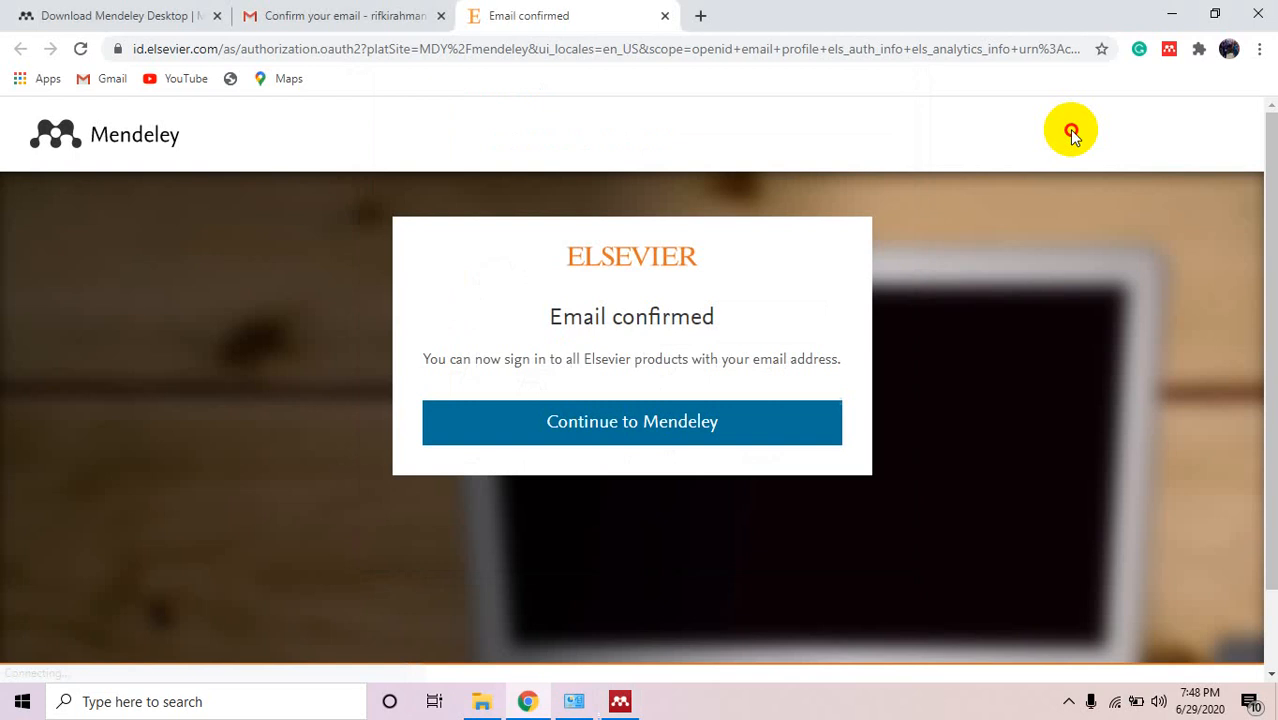
click(651, 441)
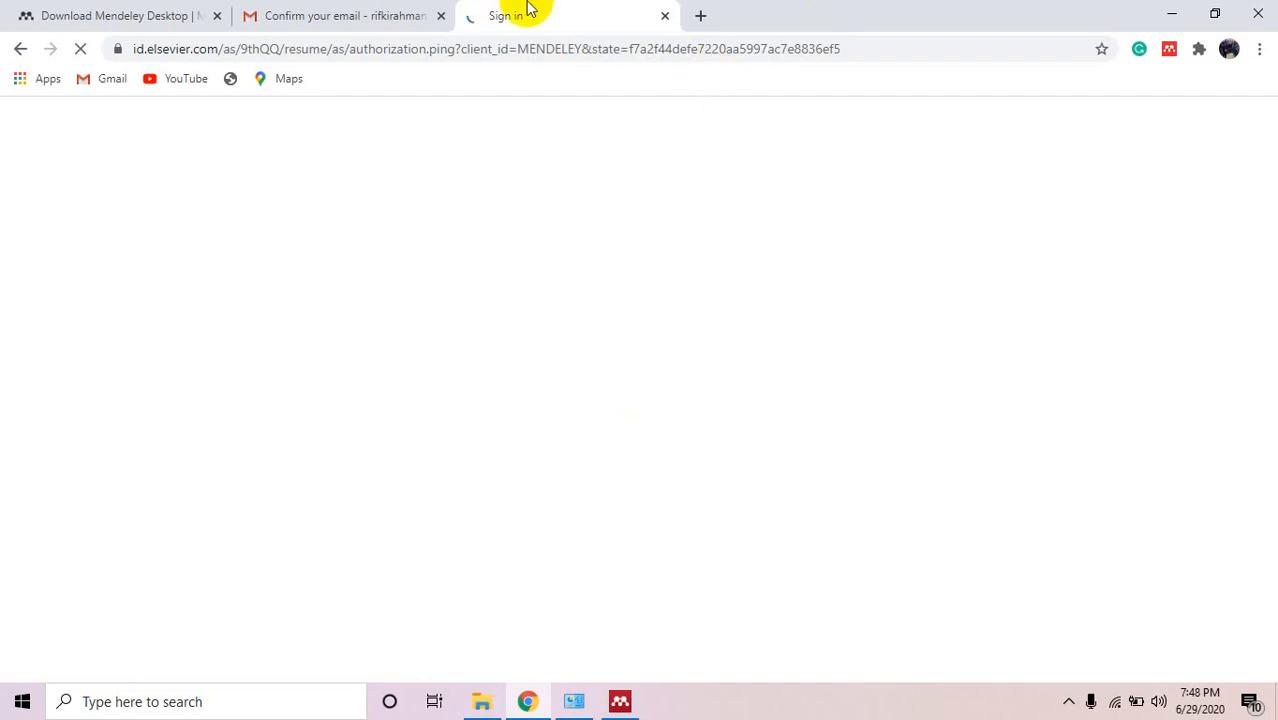
In the Mendeley Desktop sign-in window, enter the account e-mail and password, tick Stay signed in, and submit.
click(620, 700)
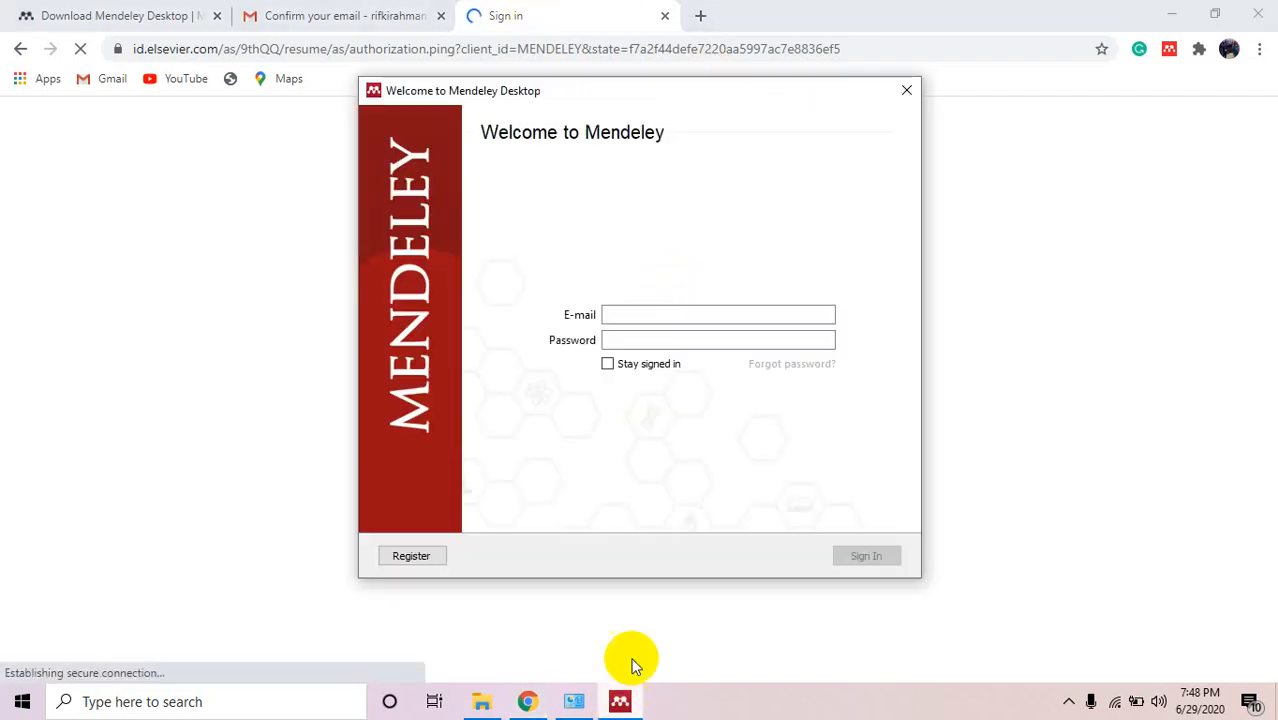
click(695, 318)
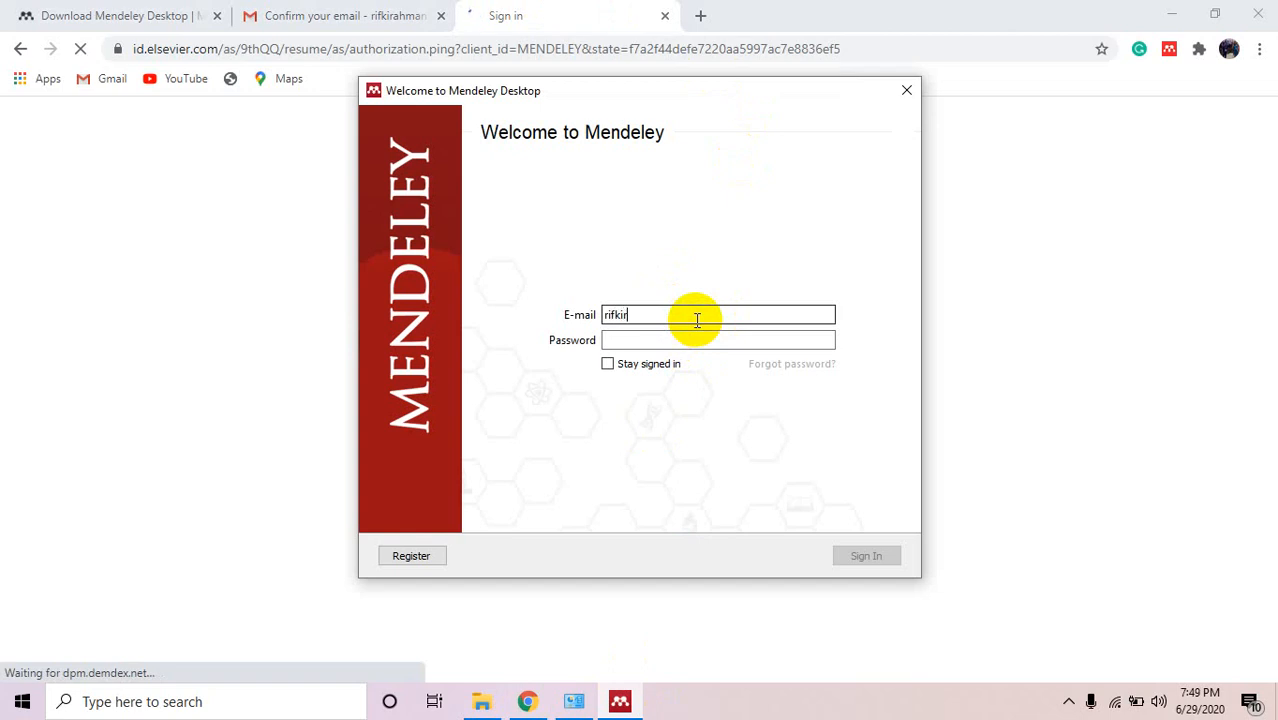
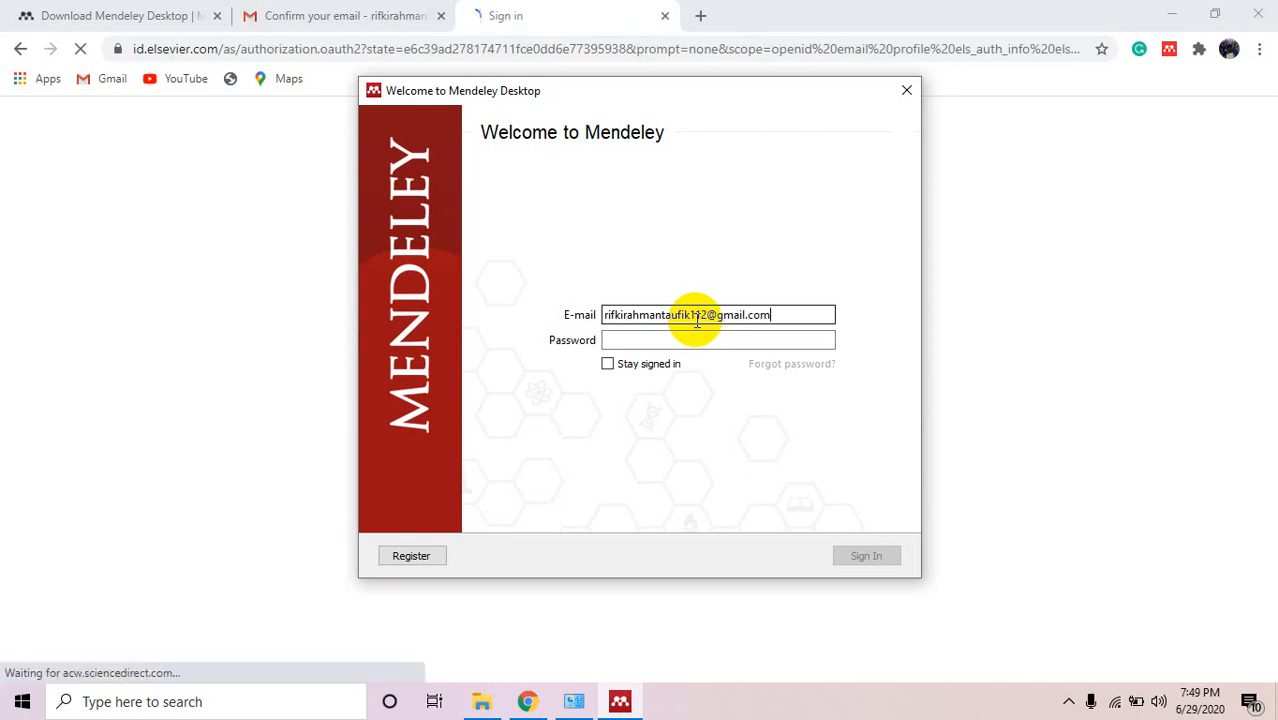
click(679, 340)
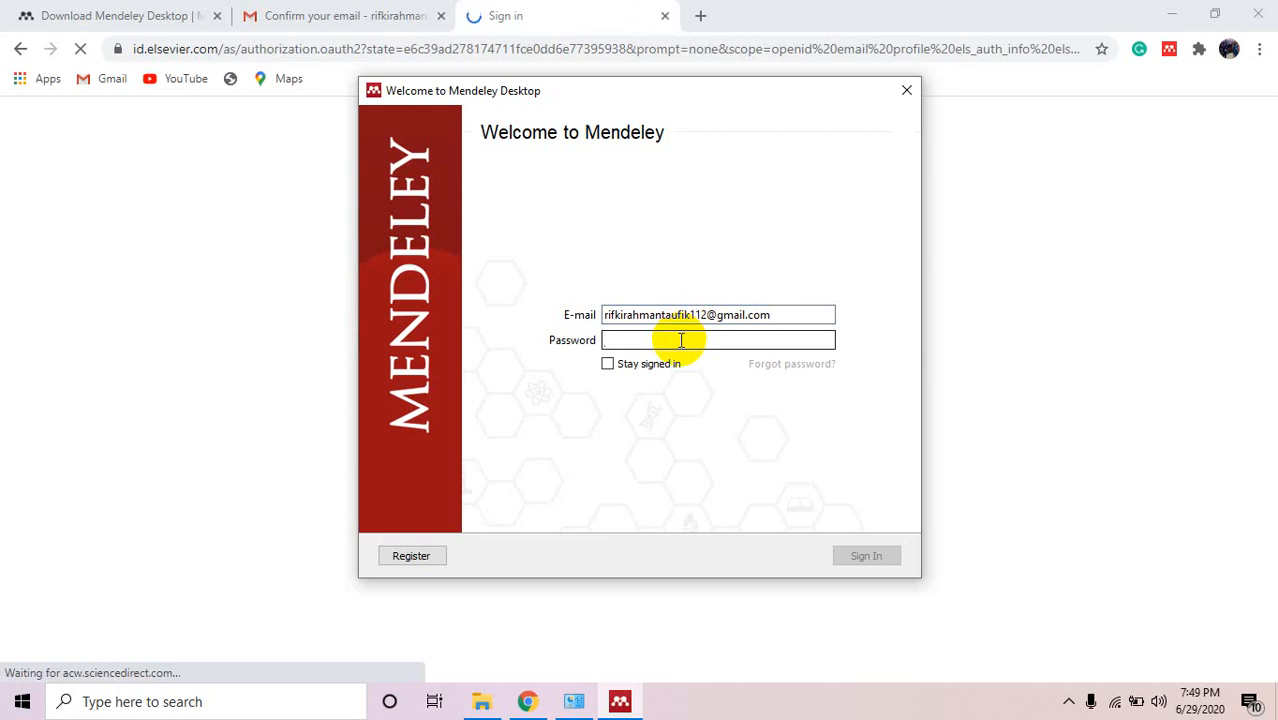
text(••)
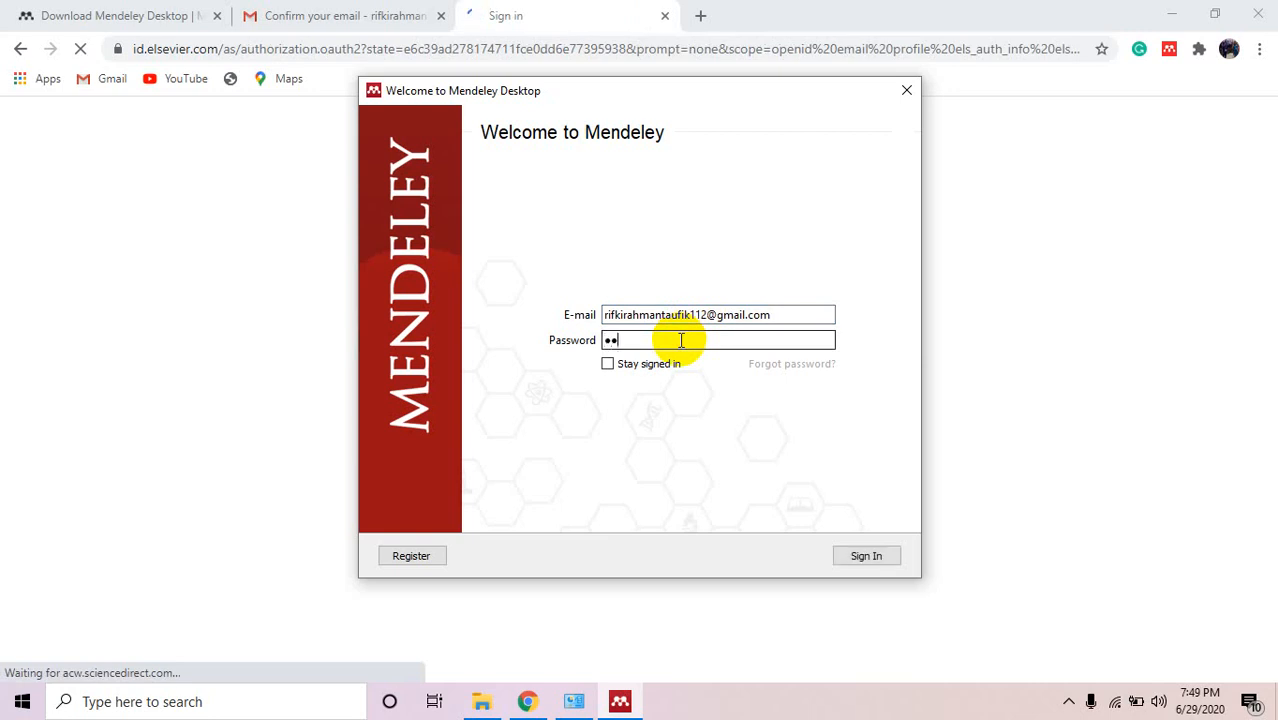
text(••••••)
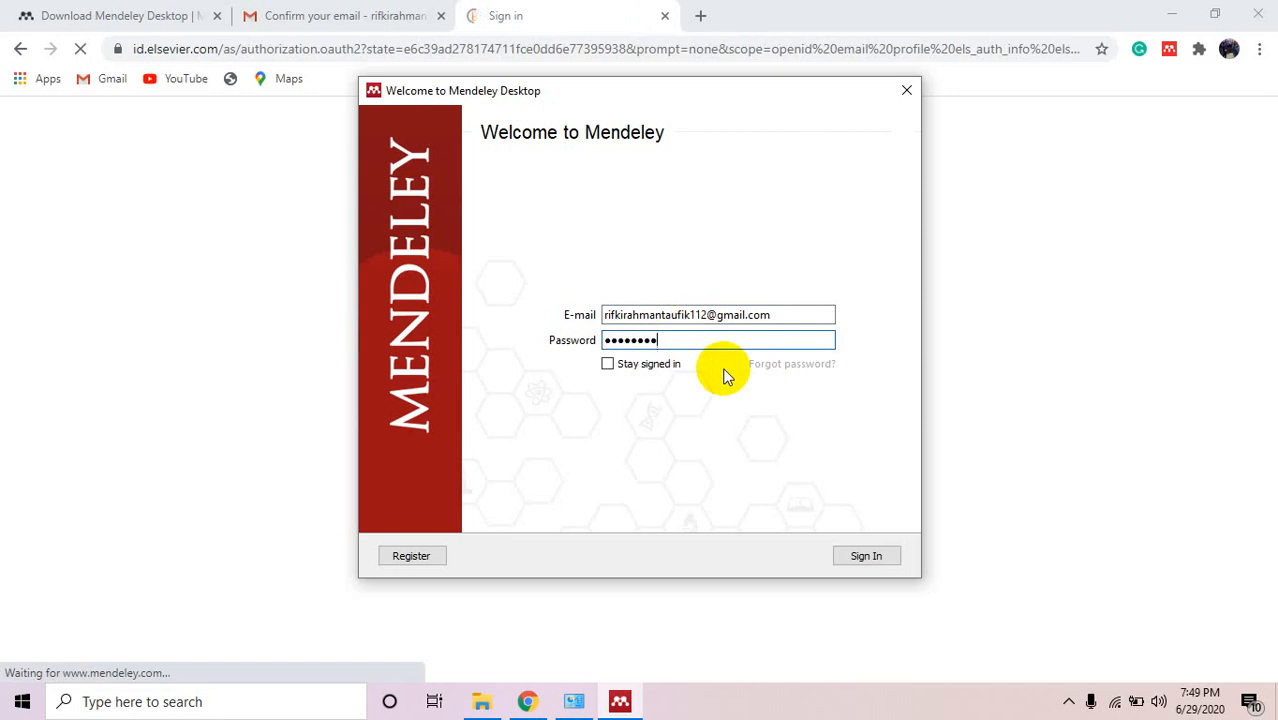
click(607, 365)
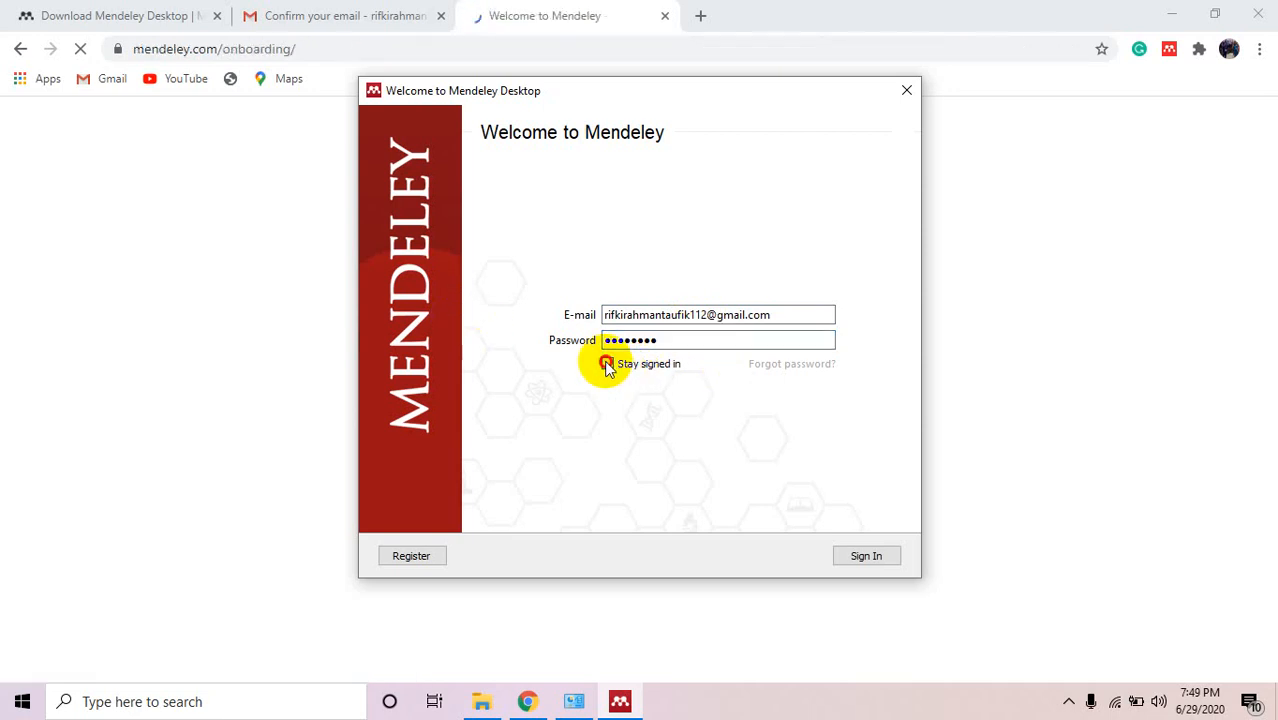
click(853, 558)
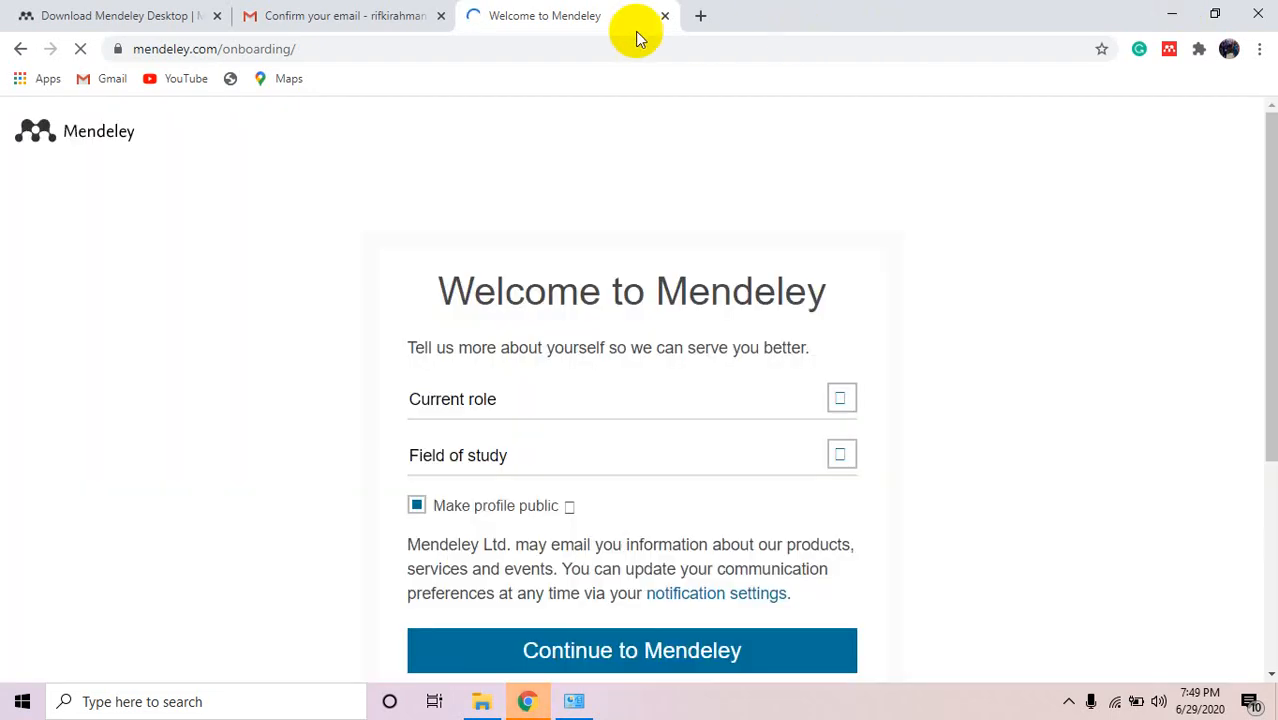
Close the Gmail confirmation tab and look over the role and field-of-study dropdowns.
click(441, 16)
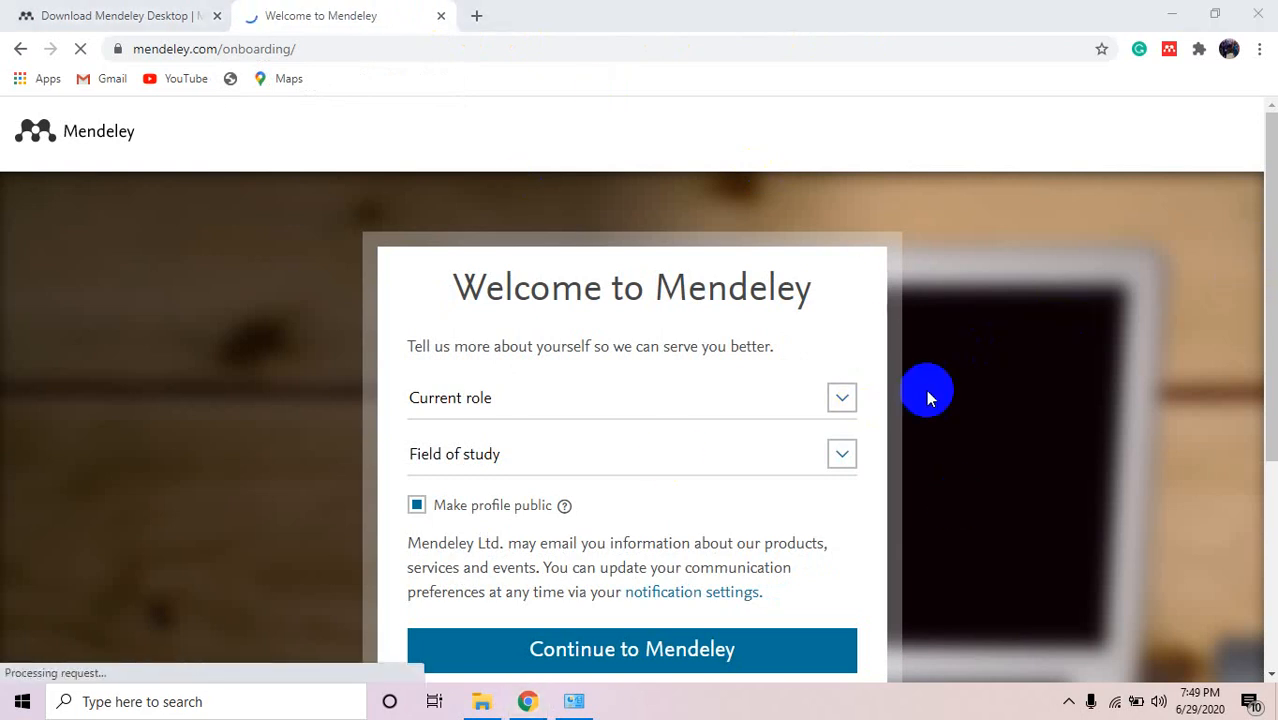
click(820, 455)
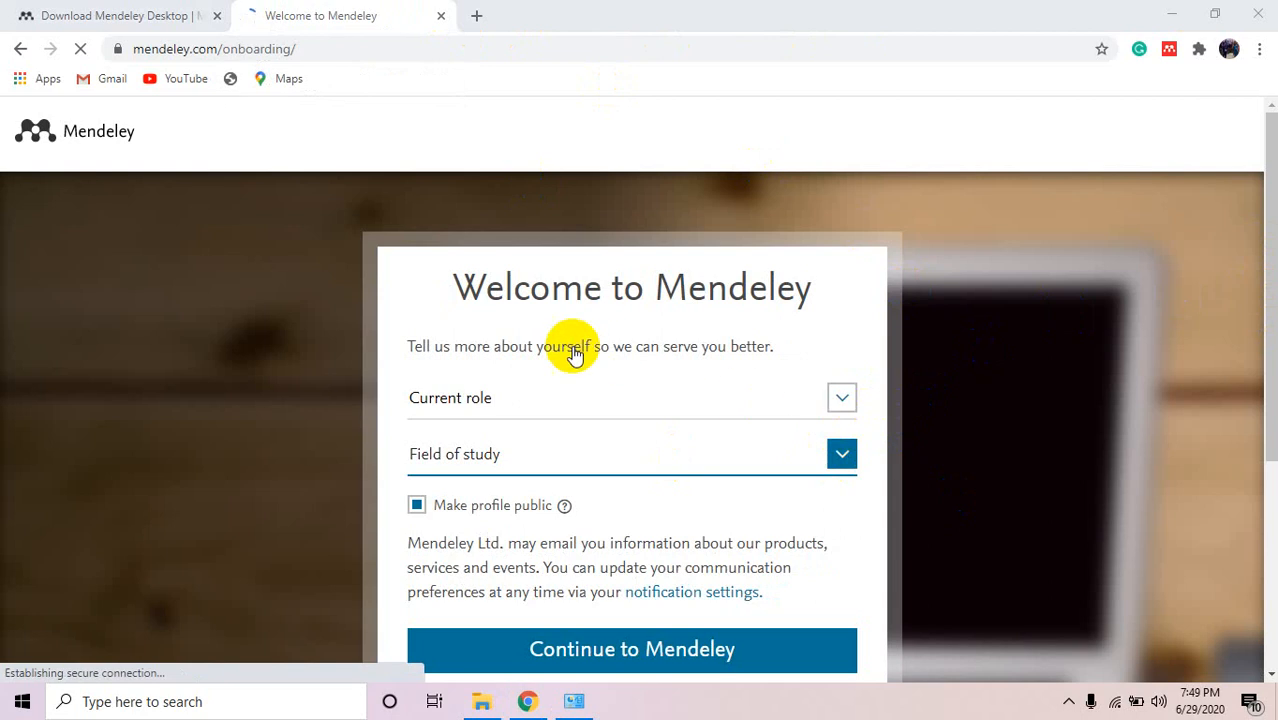
click(841, 403)
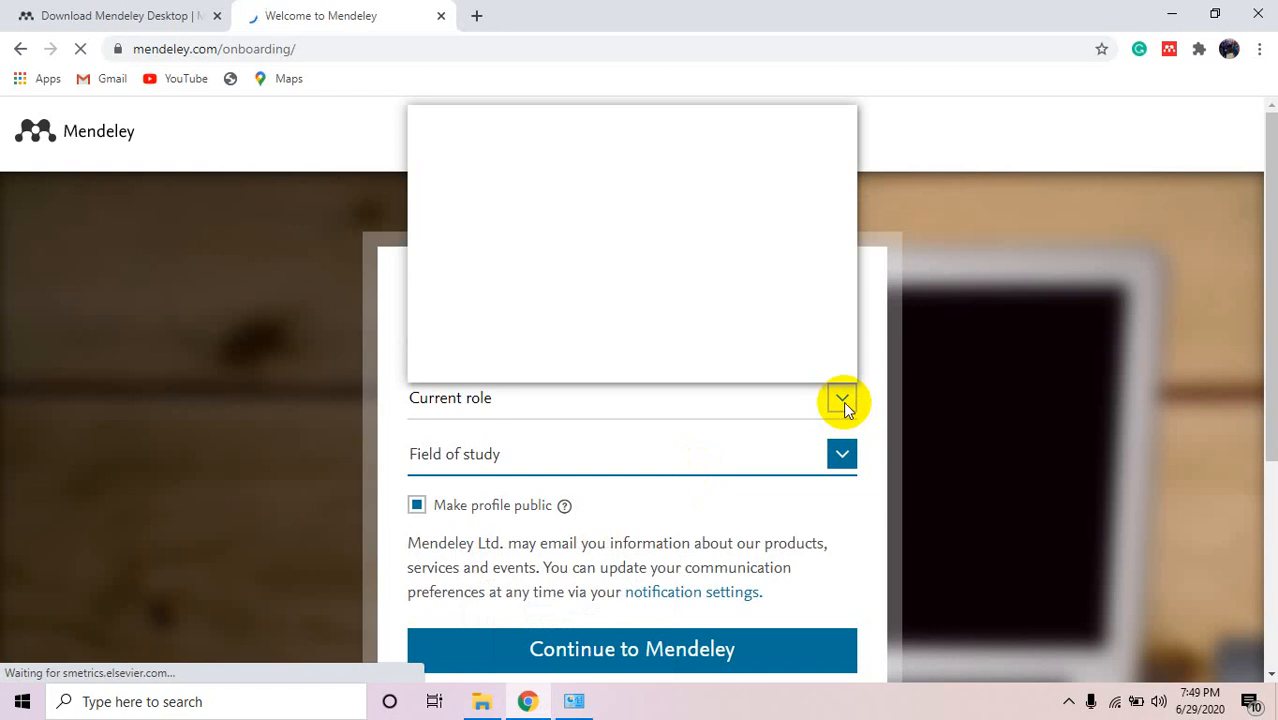
Minimize Chrome, bring the Mendeley onboarding page back and scroll down the form.
click(1174, 15)
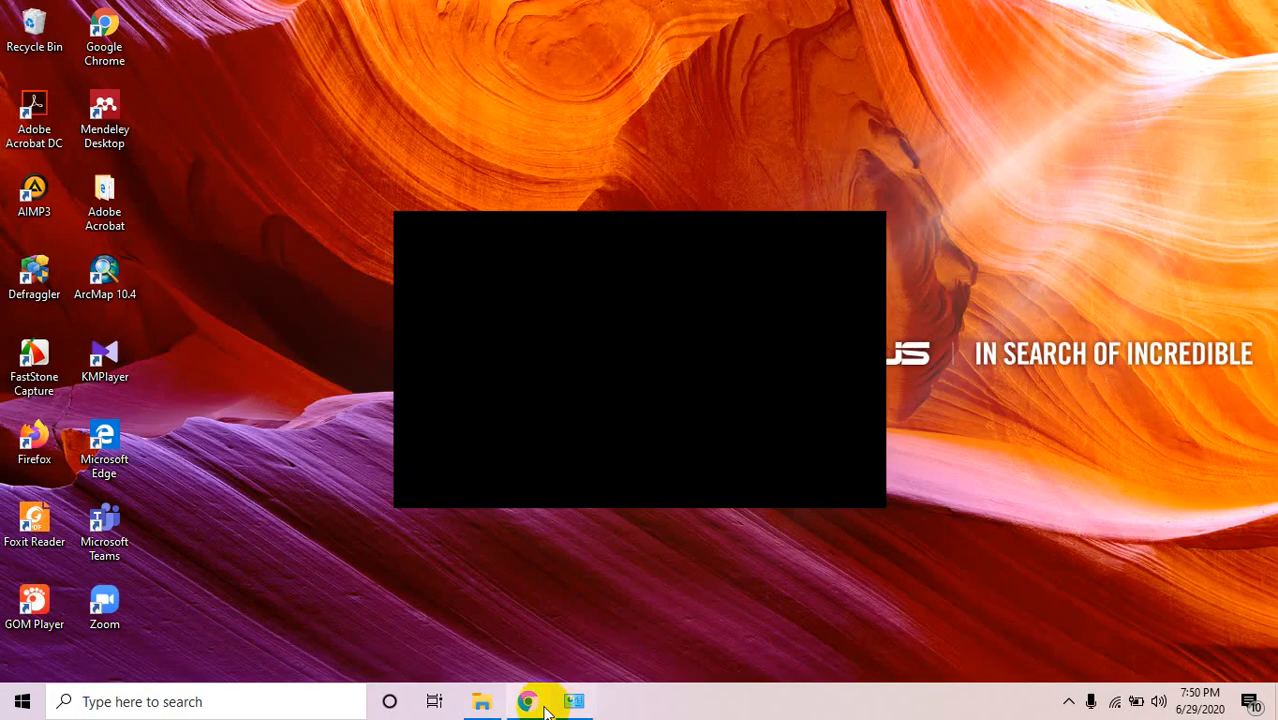
mouse_move(526, 697)
click(520, 617)
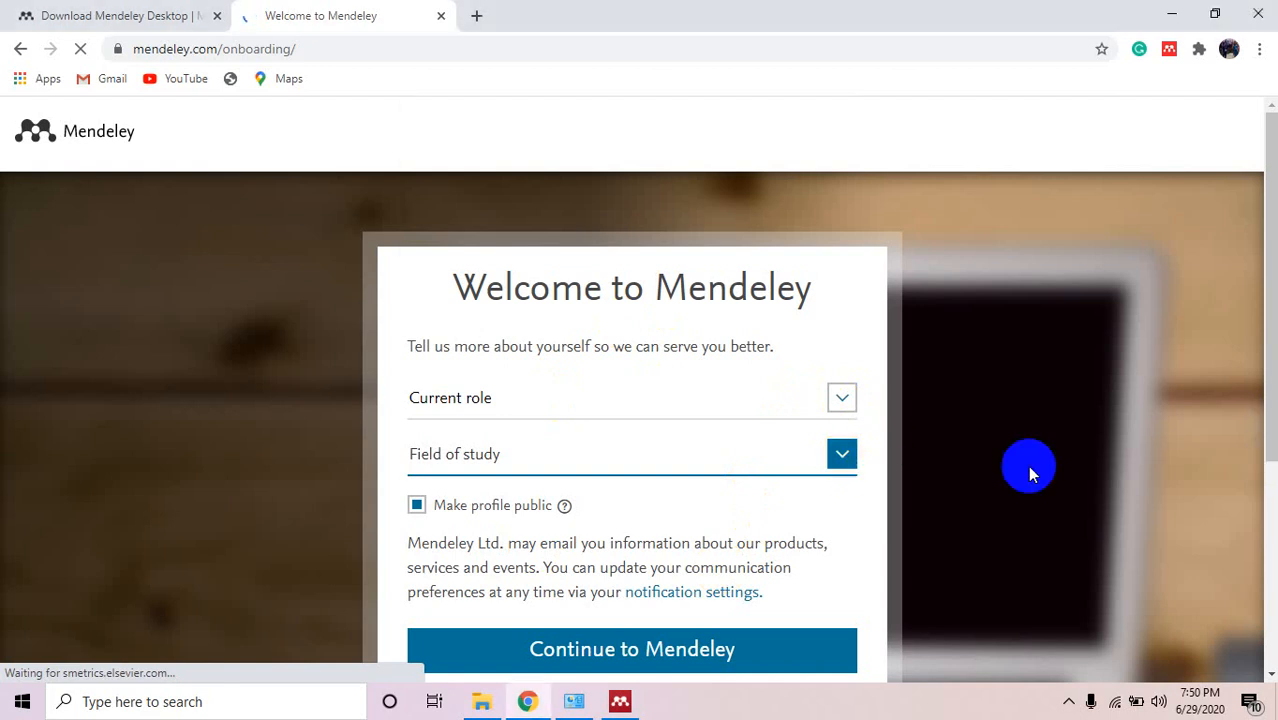
scroll(630, 450, down, 1)
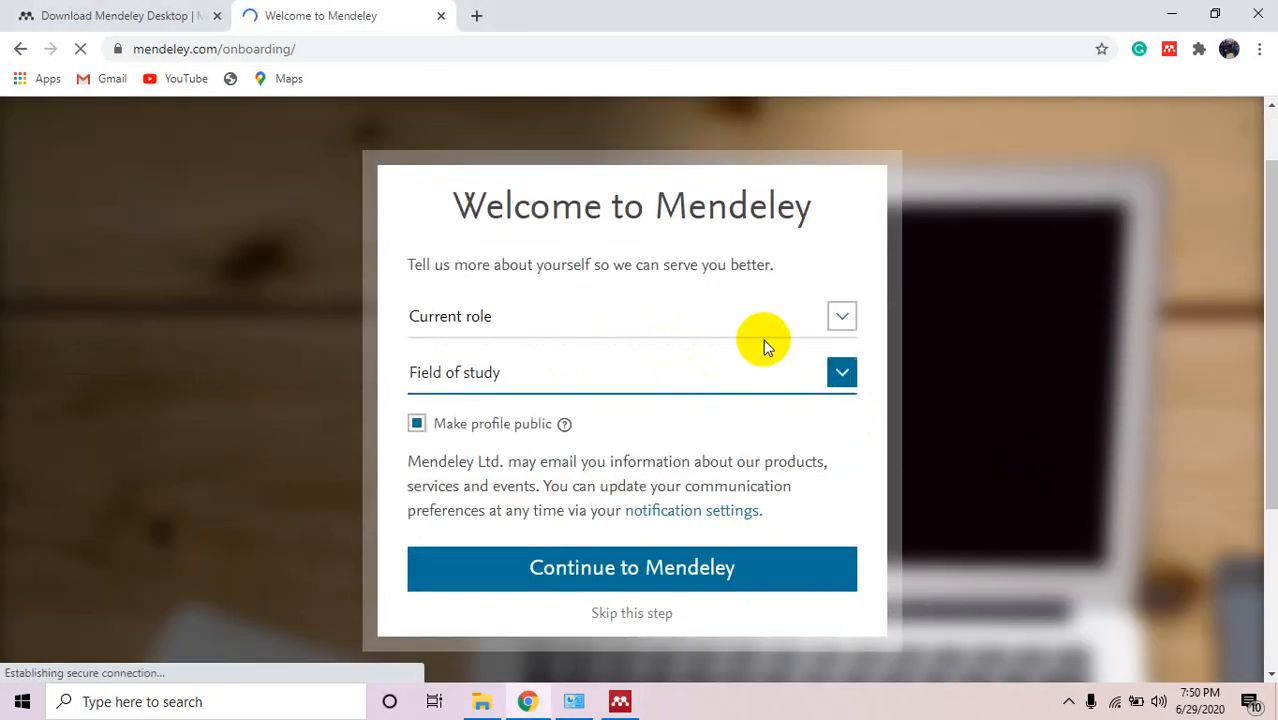
Set the role to Student > Bachelor and the field to Earth and Planetary Sciences, then submit.
click(841, 320)
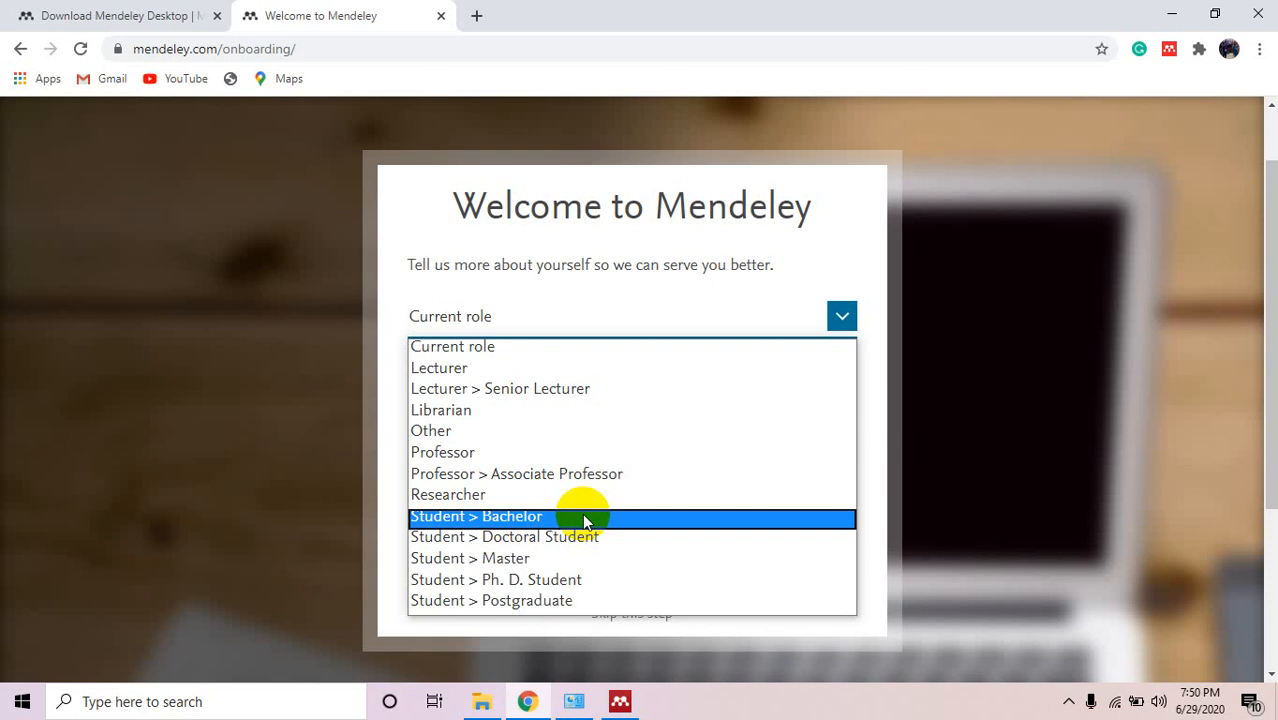
click(585, 518)
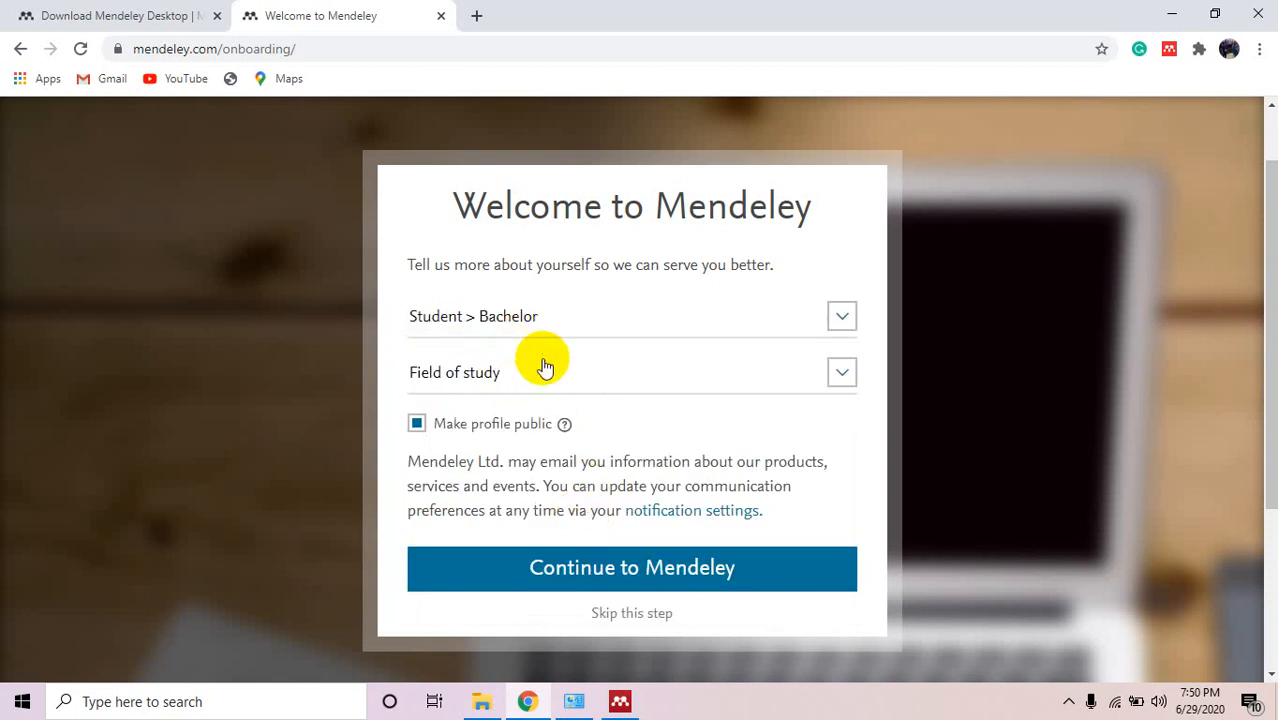
click(843, 374)
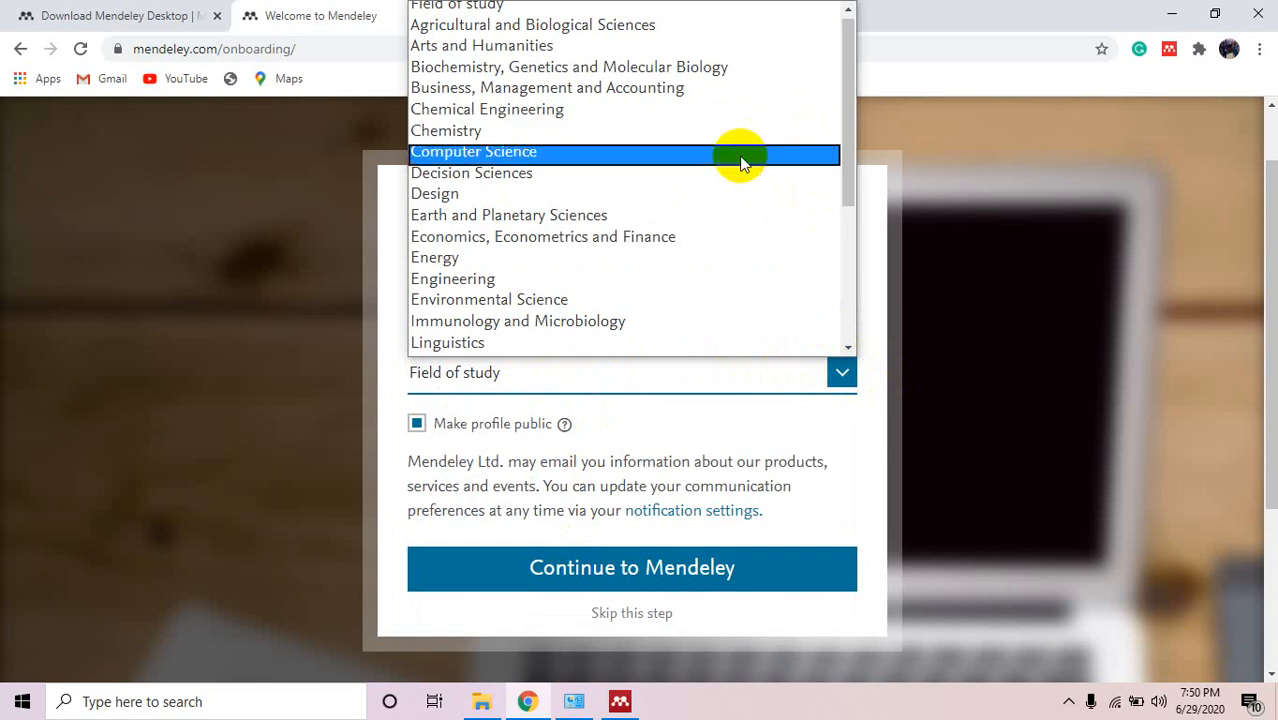
click(697, 216)
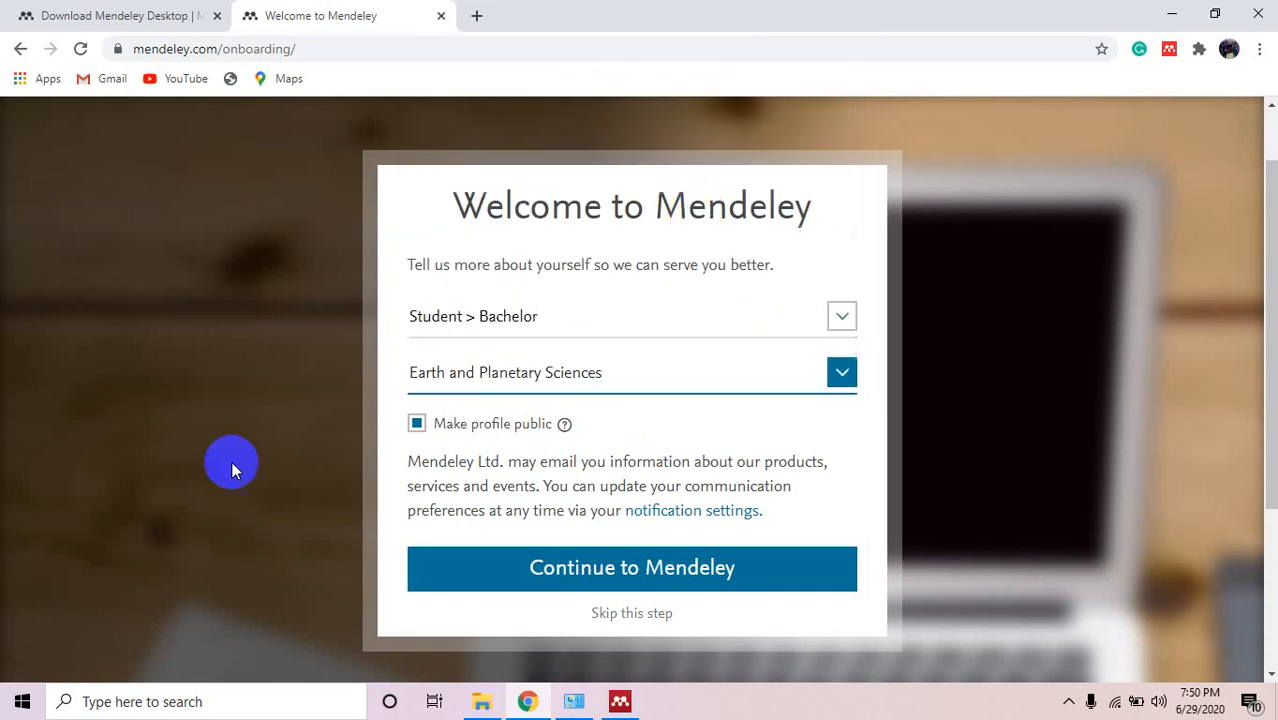
click(619, 585)
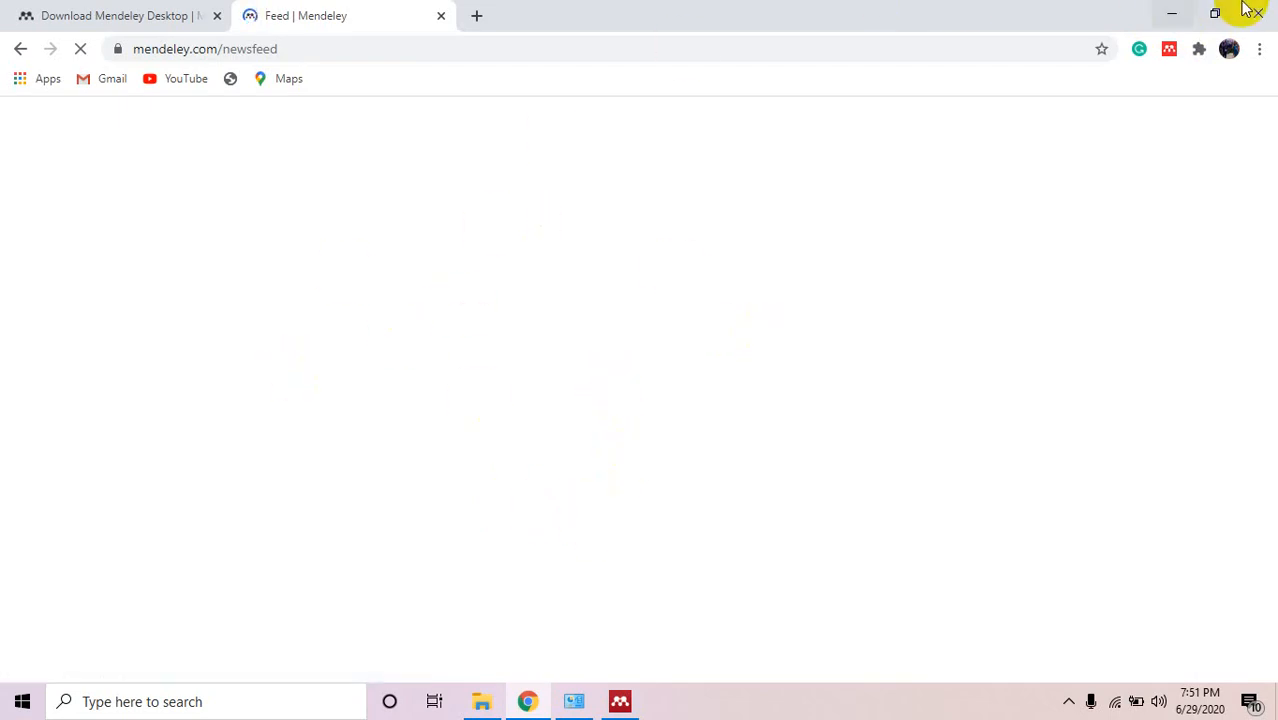
click(1171, 14)
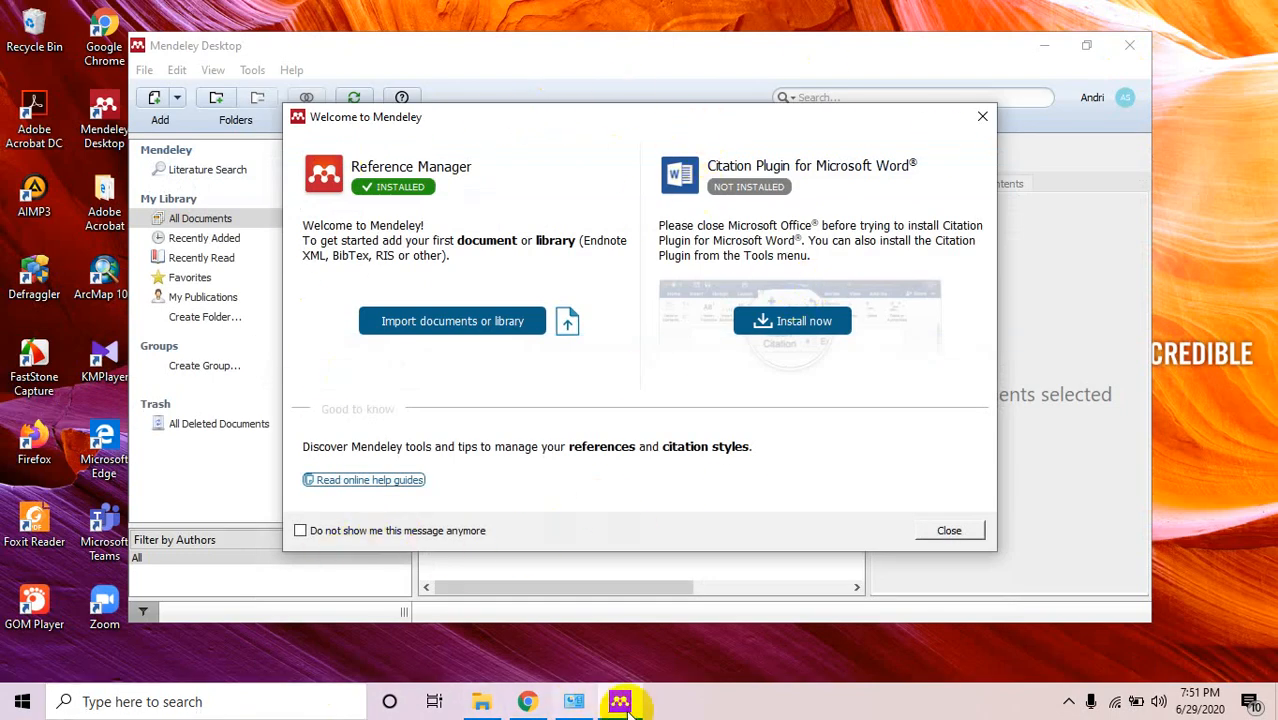
Confirm Mendeley Desktop 1.19.4 appears in Programs and Features, then put the list away.
click(574, 701)
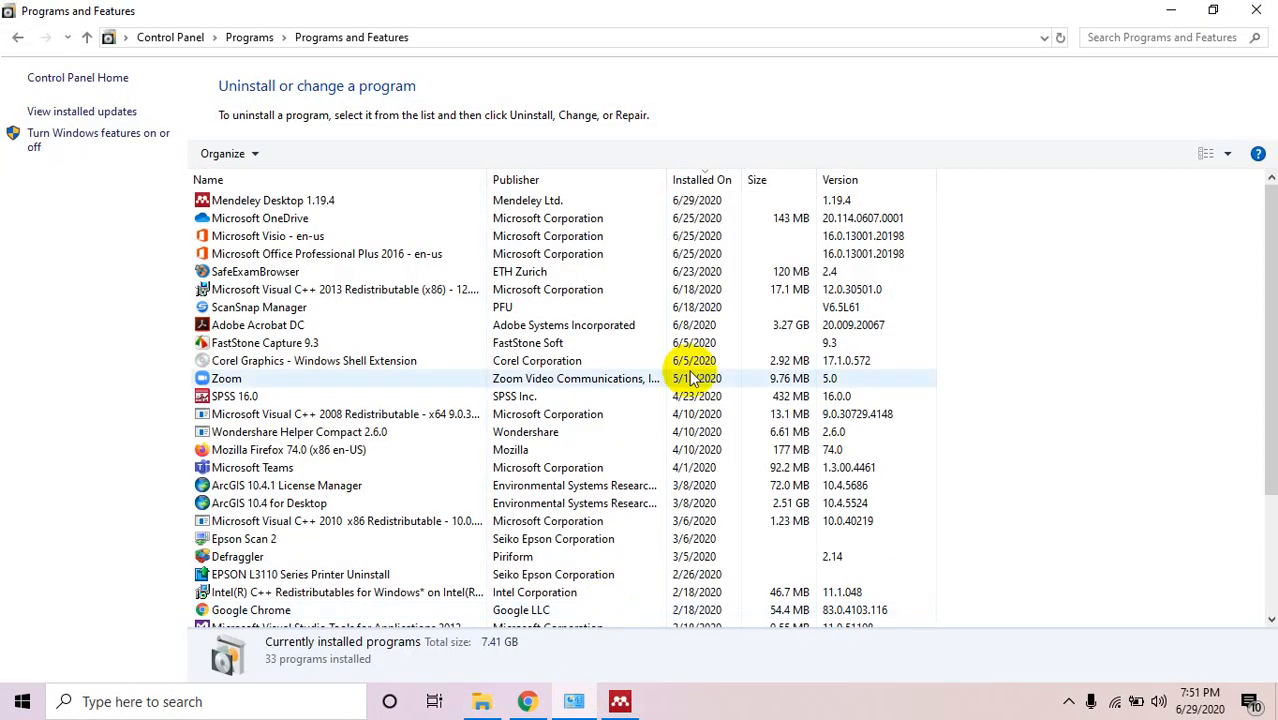
click(1176, 14)
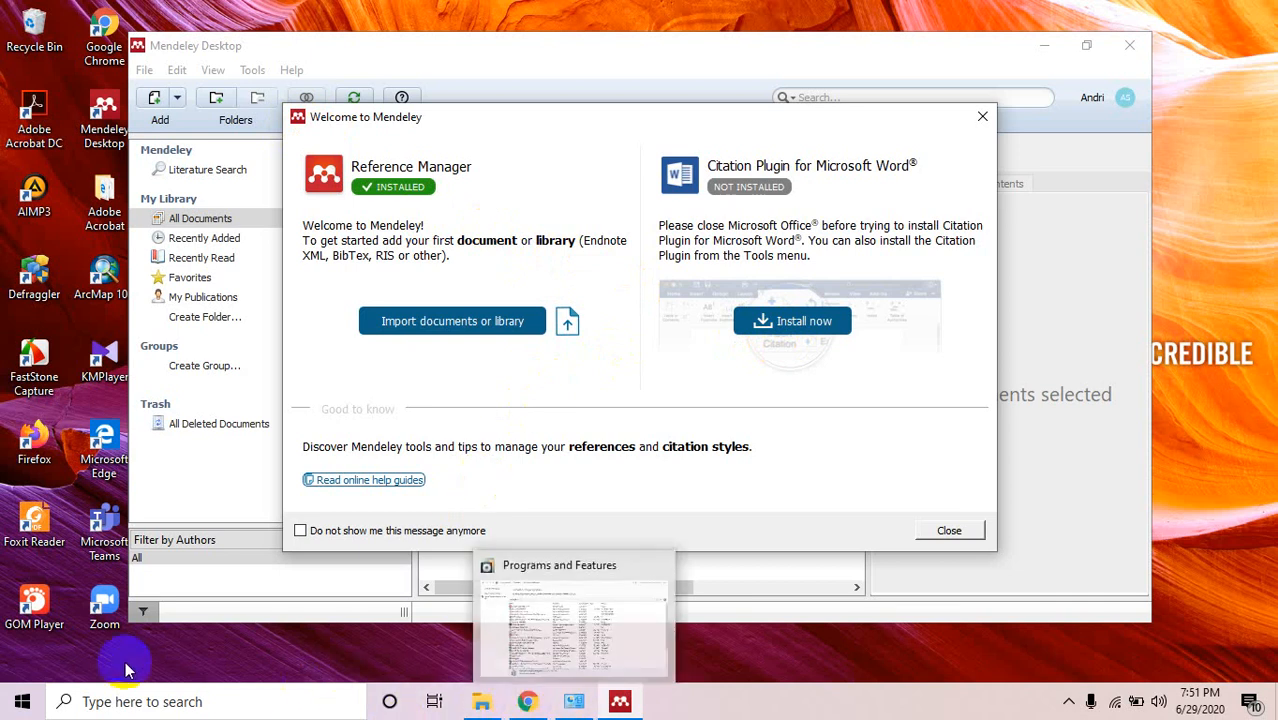
click(107, 700)
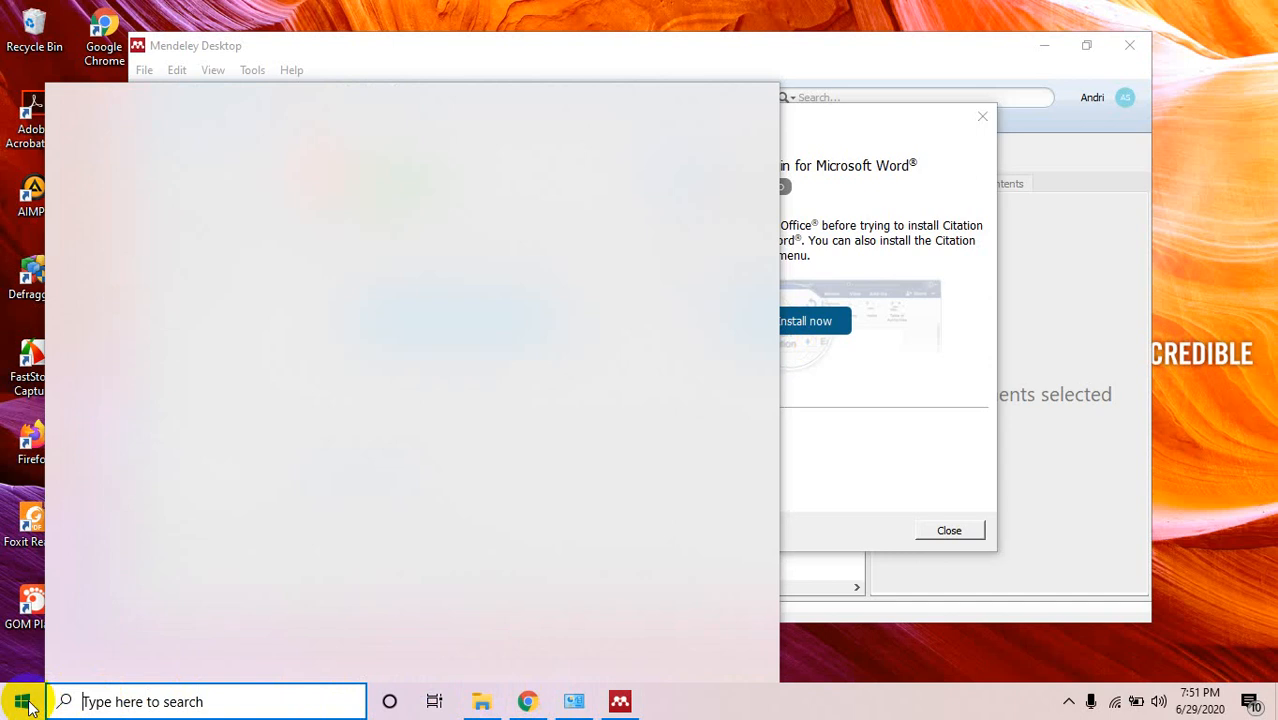
Search Start for 'wor', then close Mendeley's Welcome and Add and Create popups and maximize it.
click(26, 704)
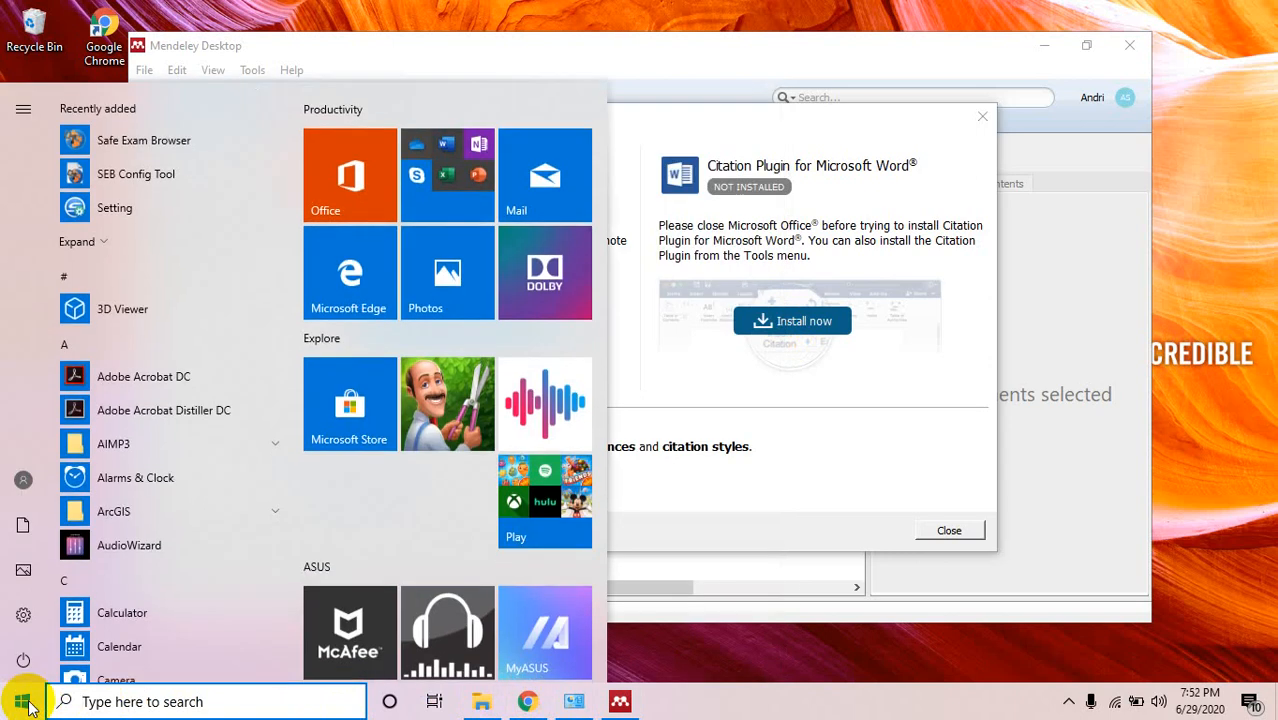
text(wor)
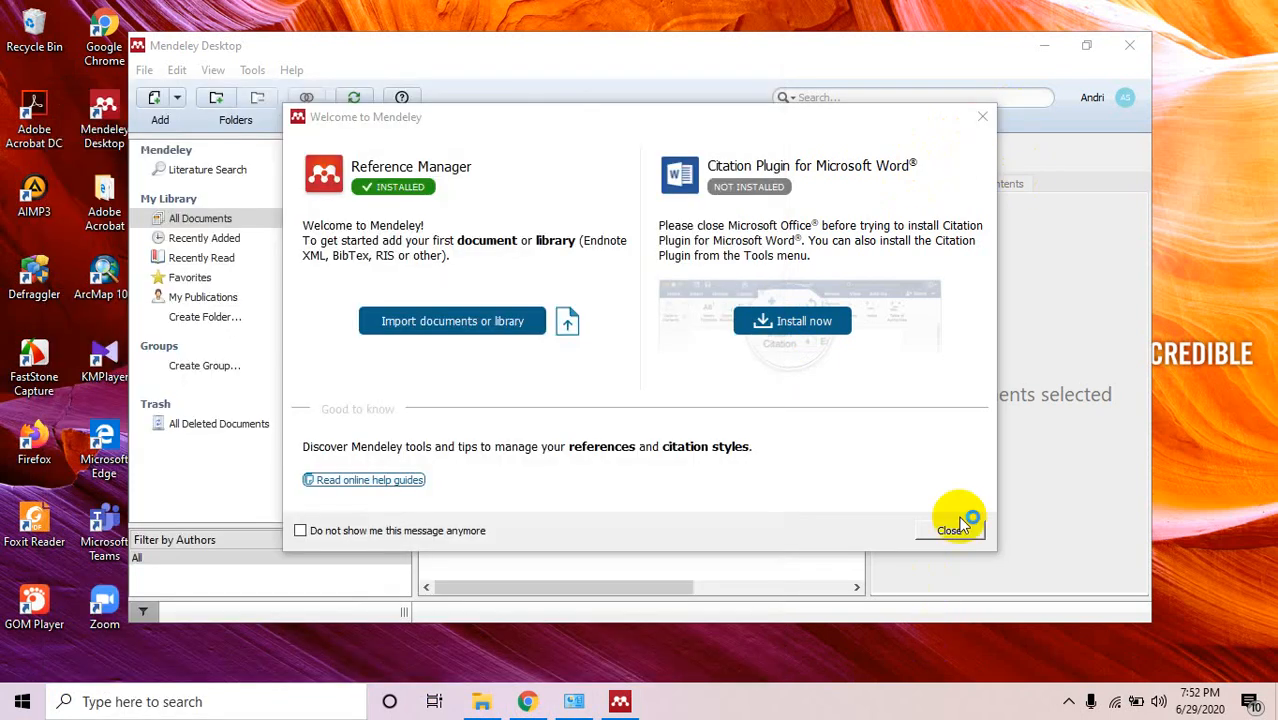
click(990, 120)
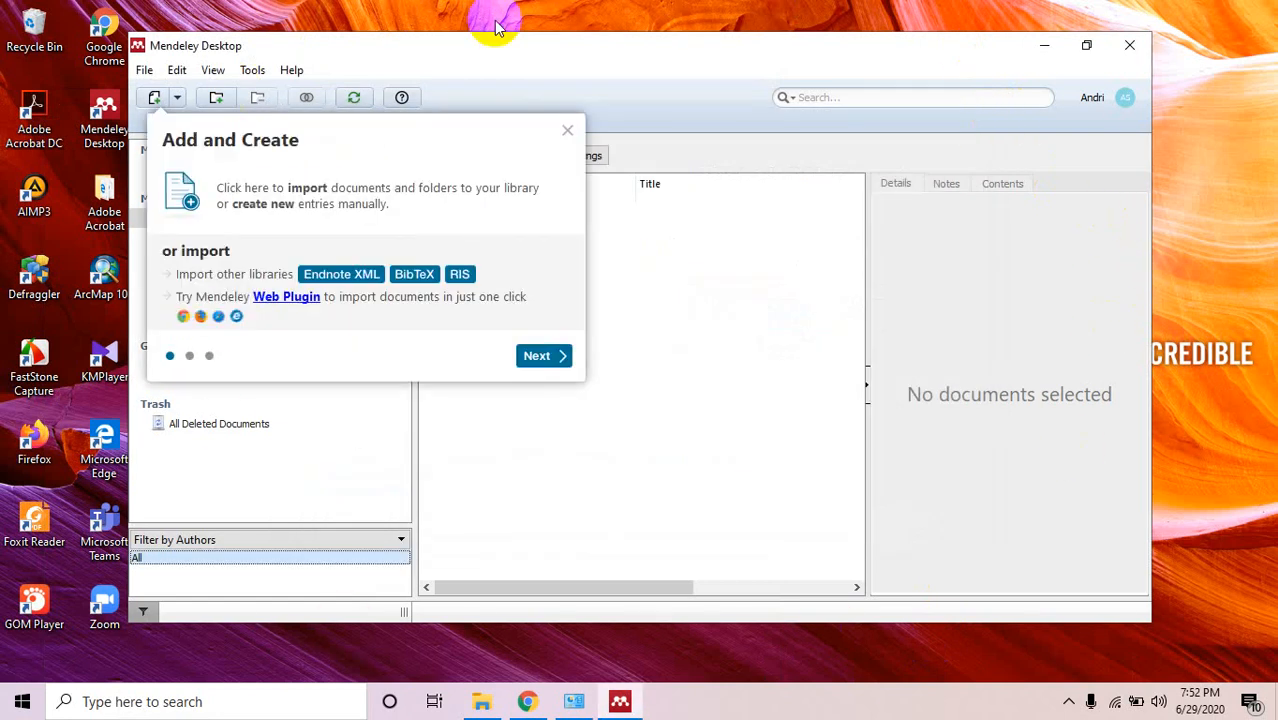
click(567, 131)
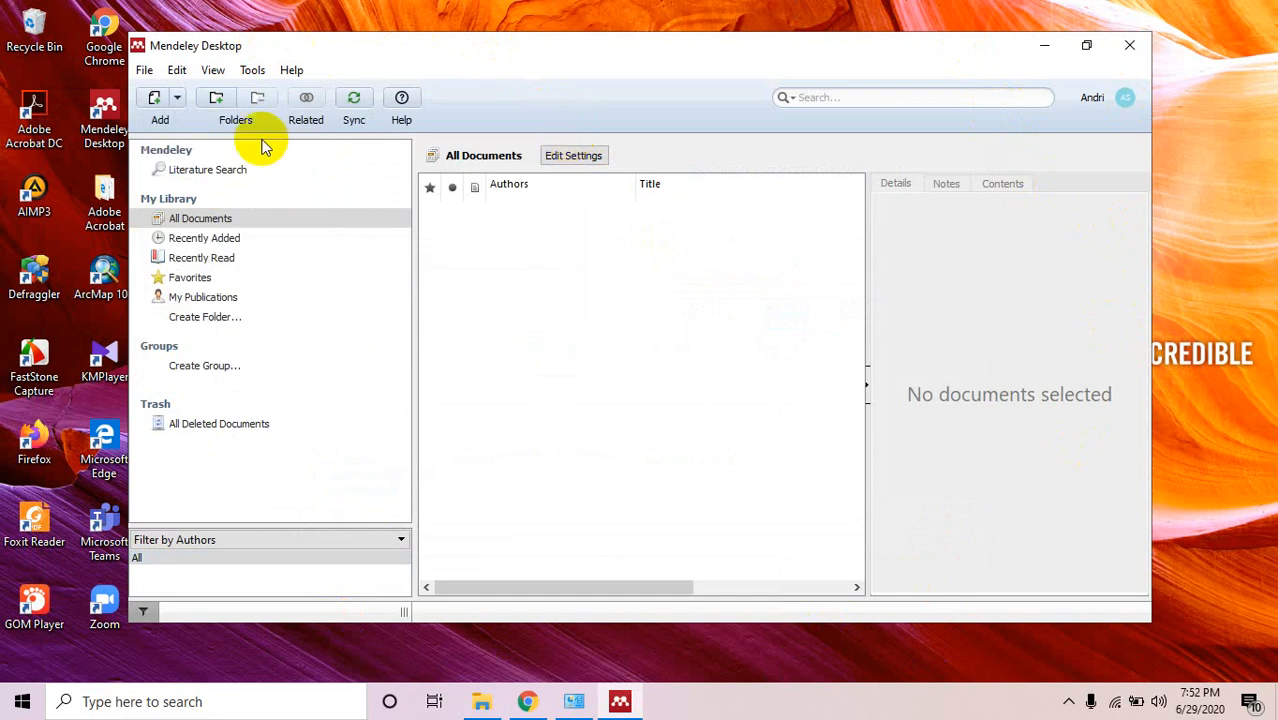
click(1088, 46)
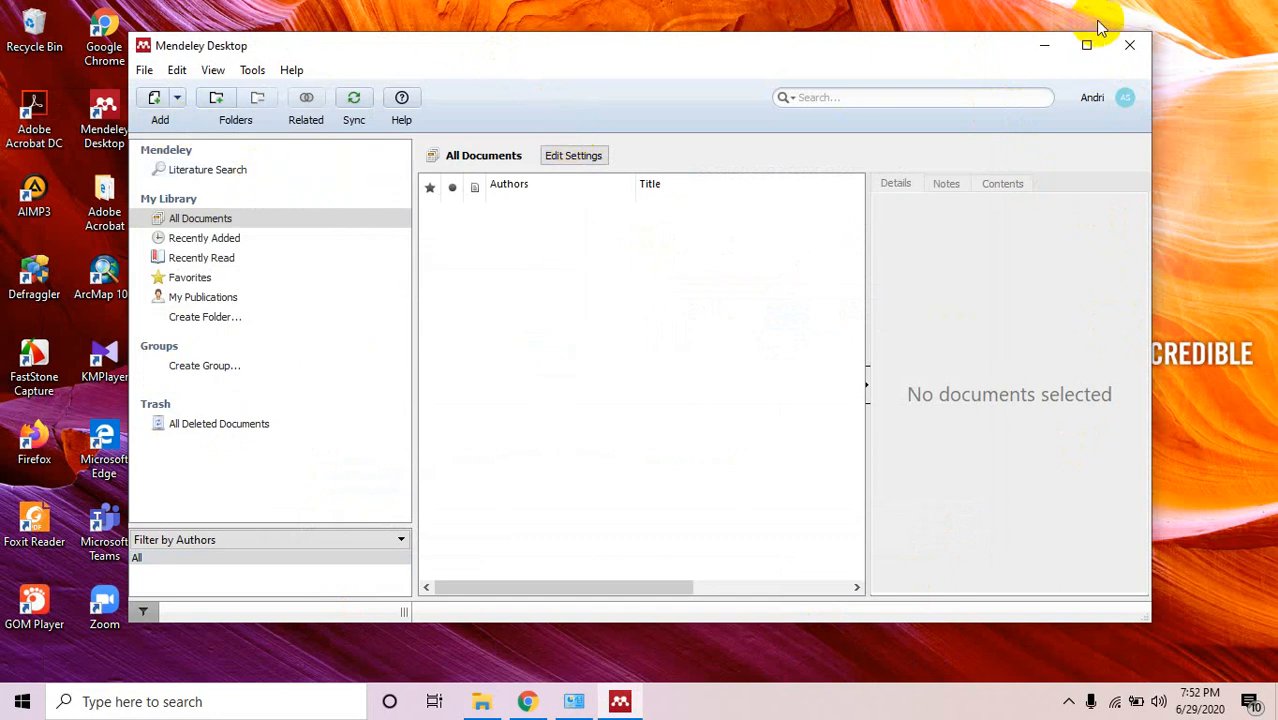
click(1088, 45)
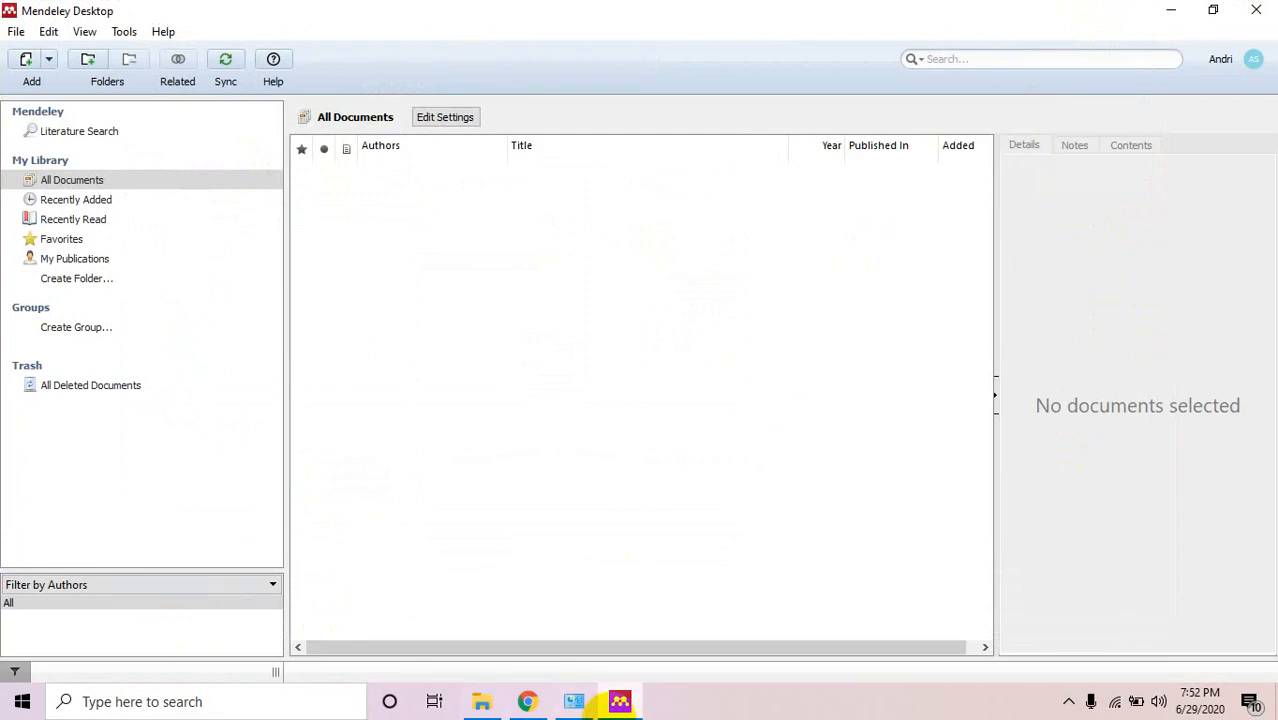
click(572, 703)
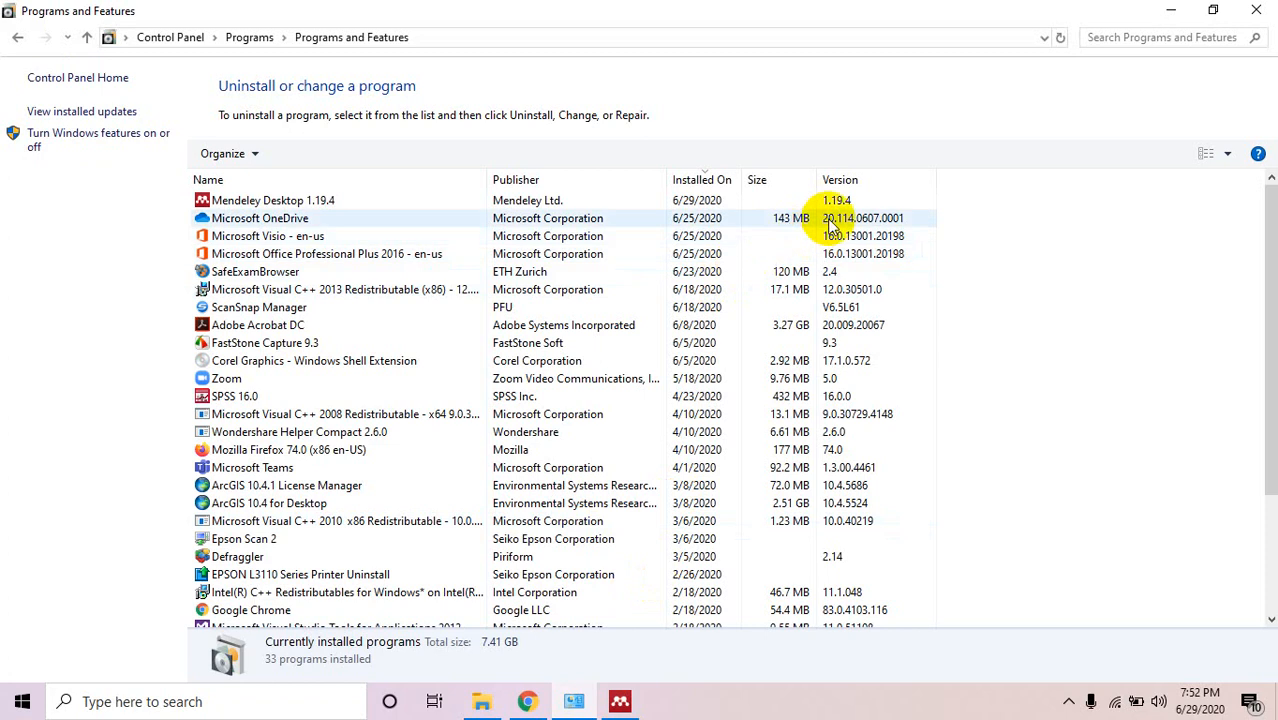
click(792, 200)
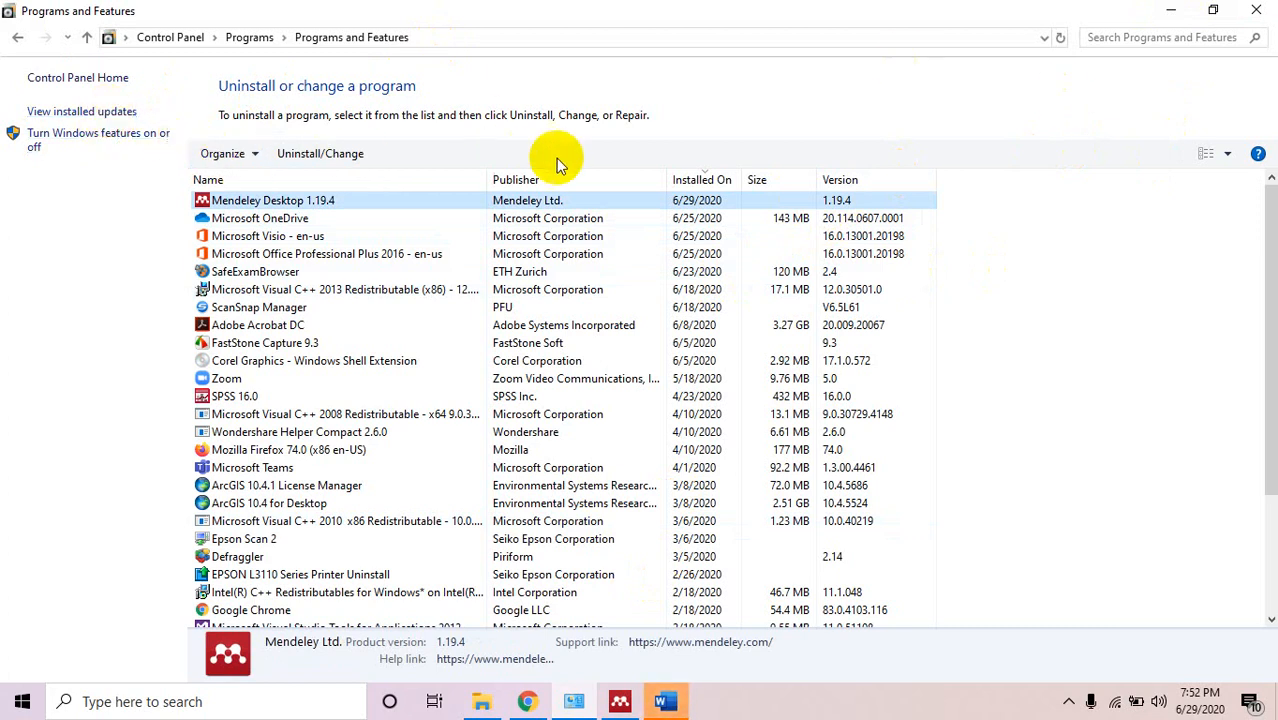
click(1168, 12)
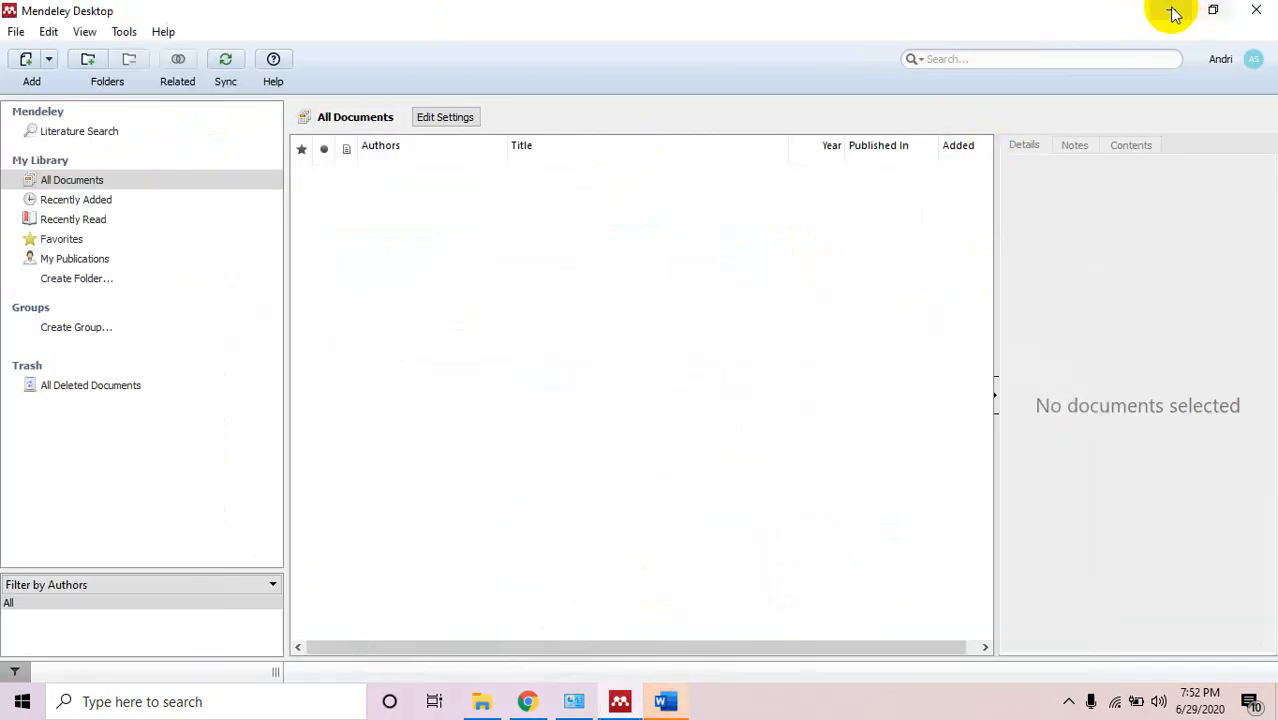
Create a new blank Word document and close the Feedback and Document Recovery panes.
click(1172, 12)
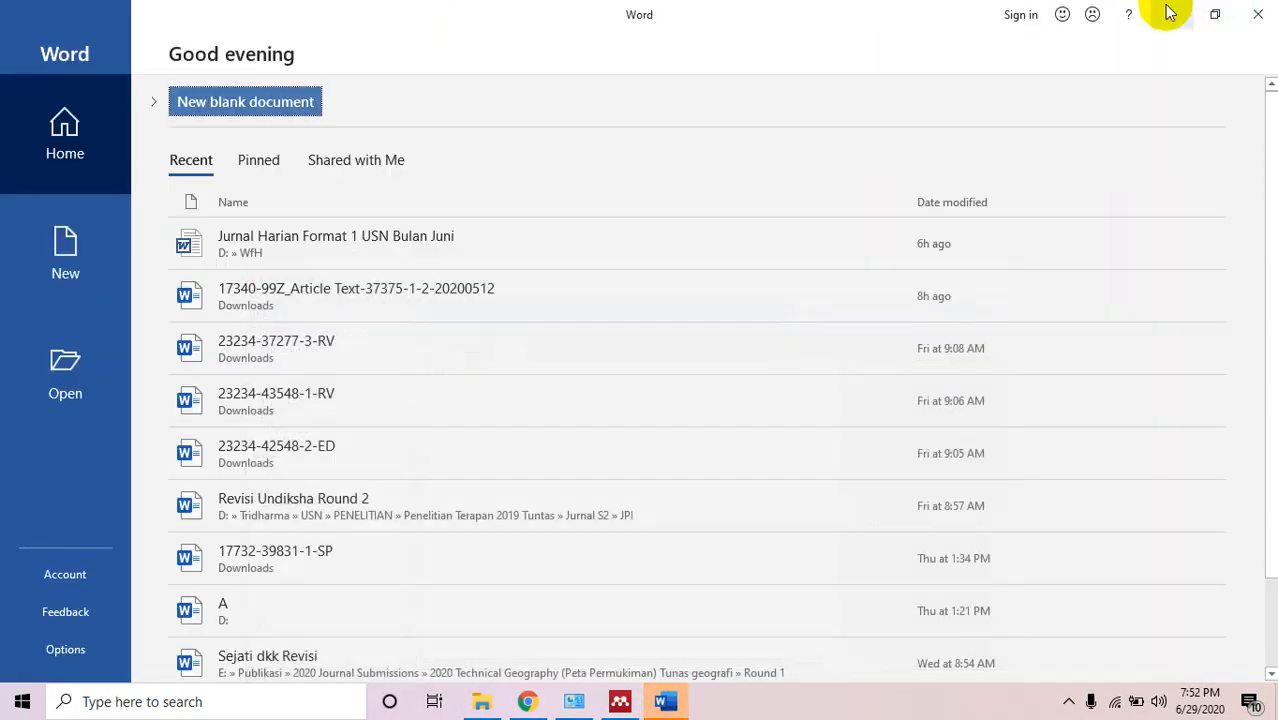
click(236, 100)
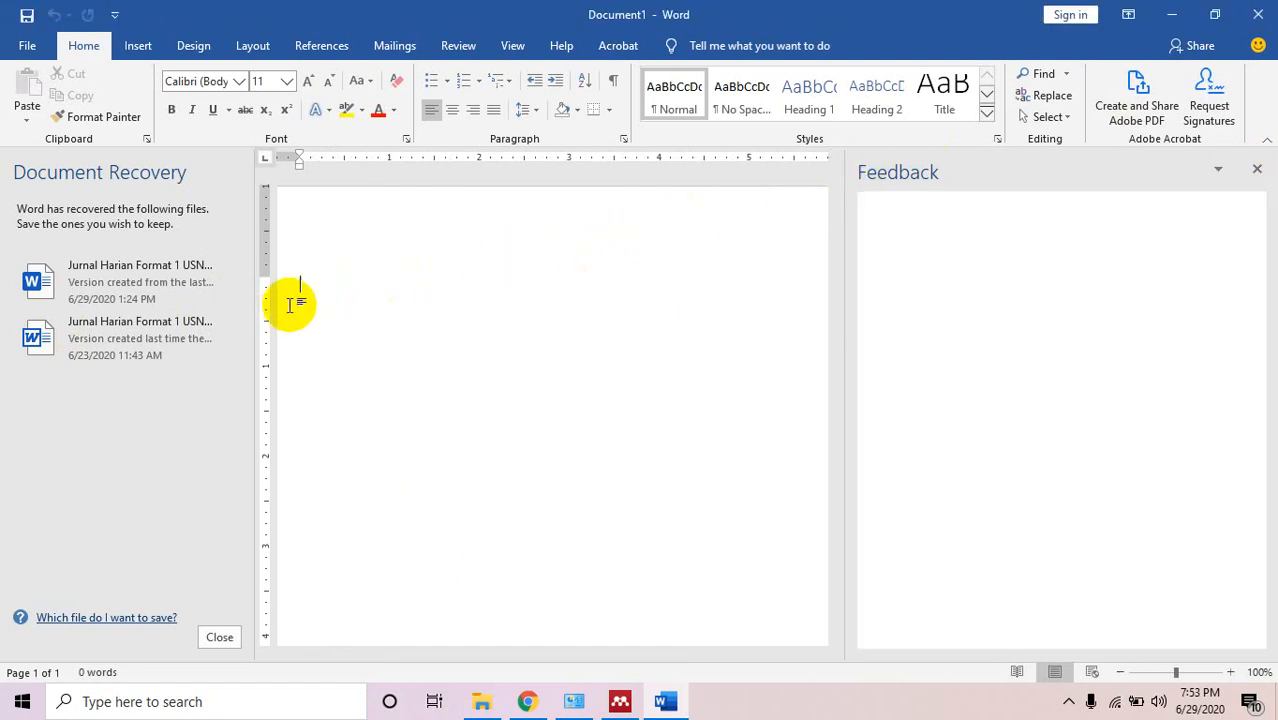
click(1257, 170)
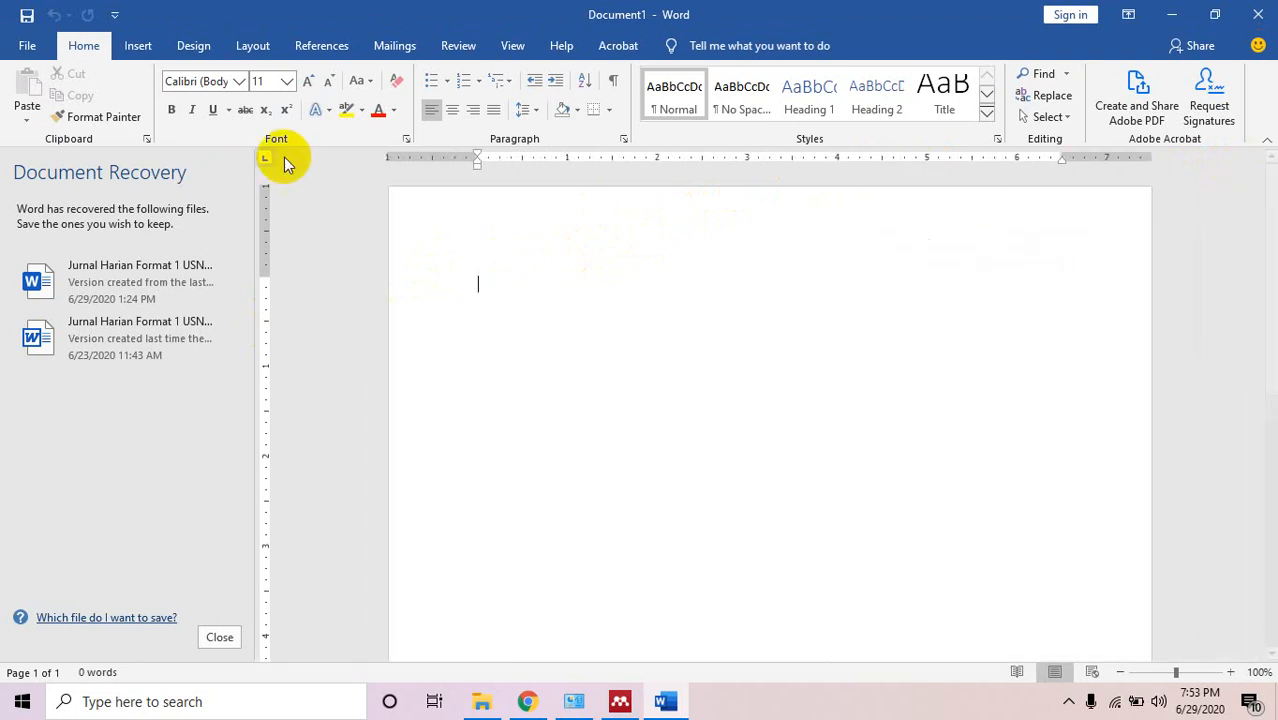
click(219, 637)
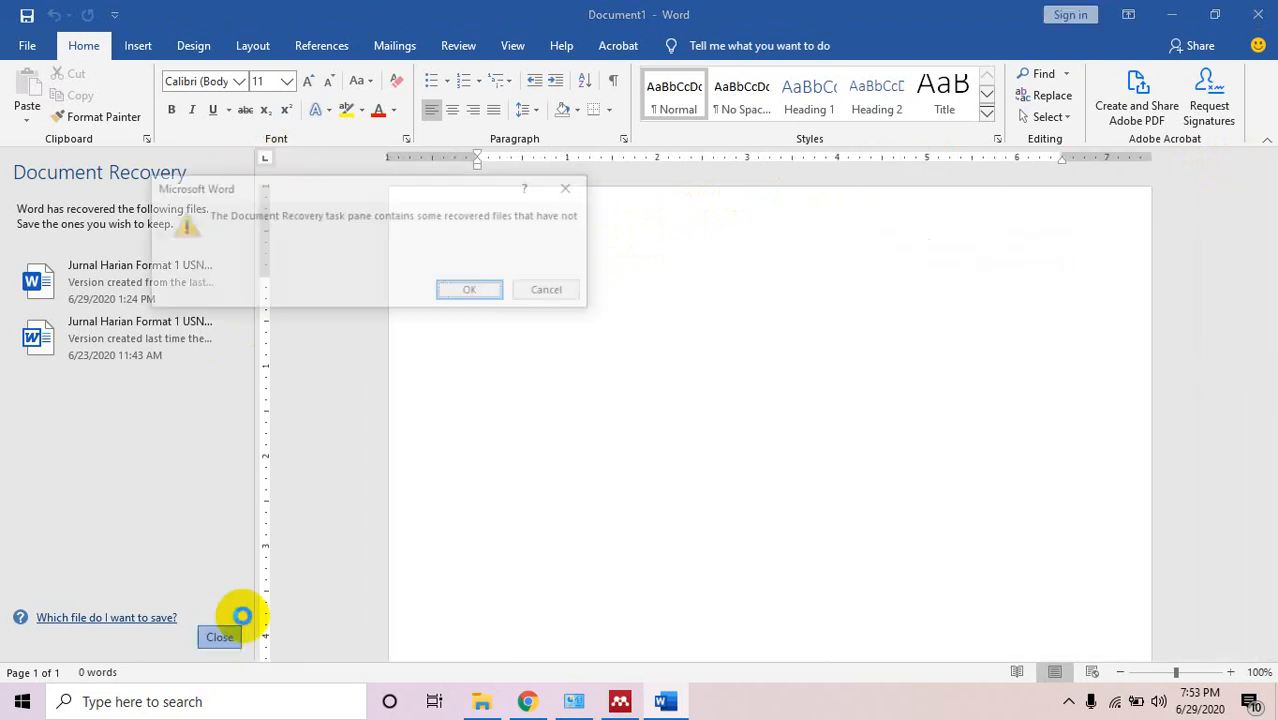
click(476, 293)
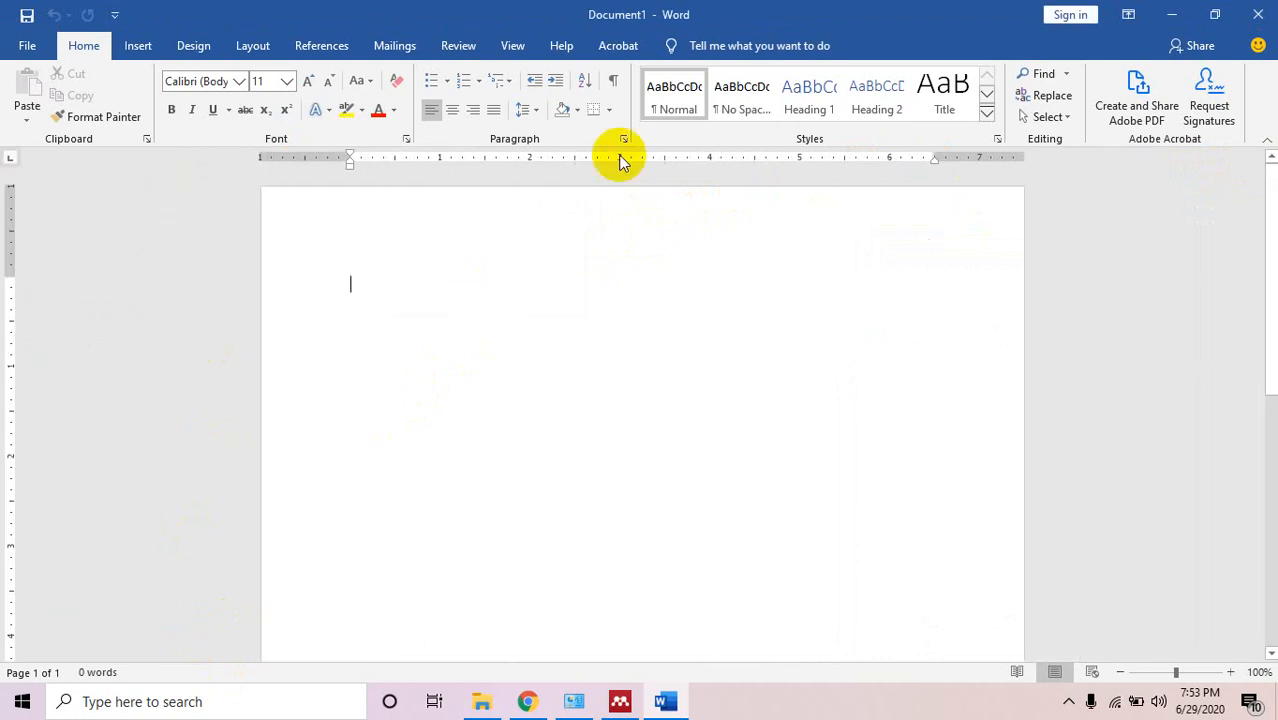
Launch Mendeley Cite from Word's References tab, then switch to Chrome's Mendeley download page.
click(342, 50)
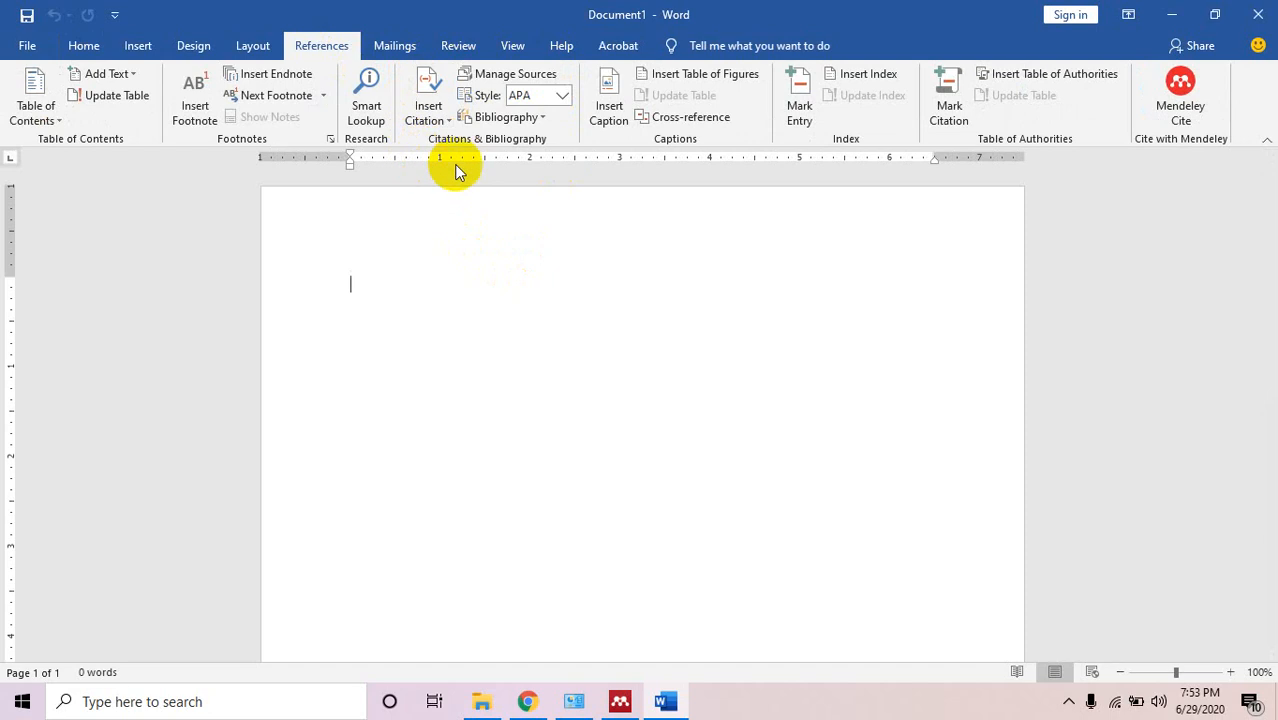
click(1194, 88)
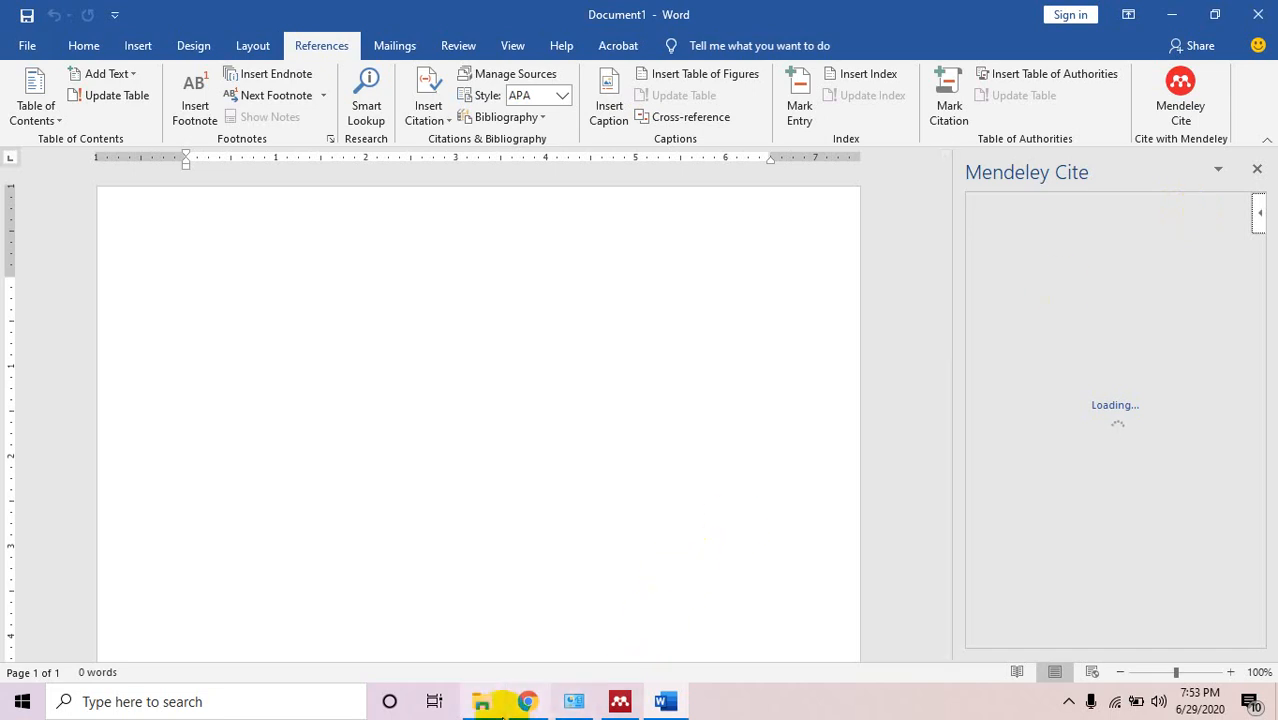
click(535, 700)
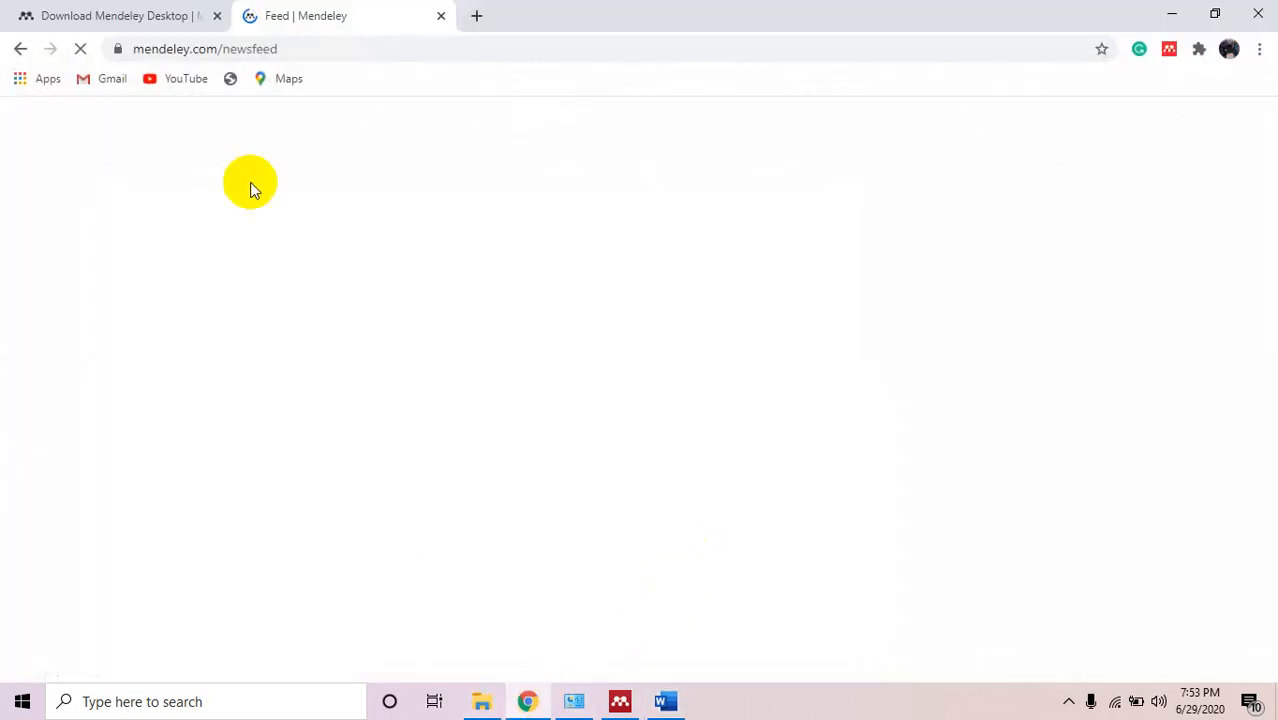
click(80, 17)
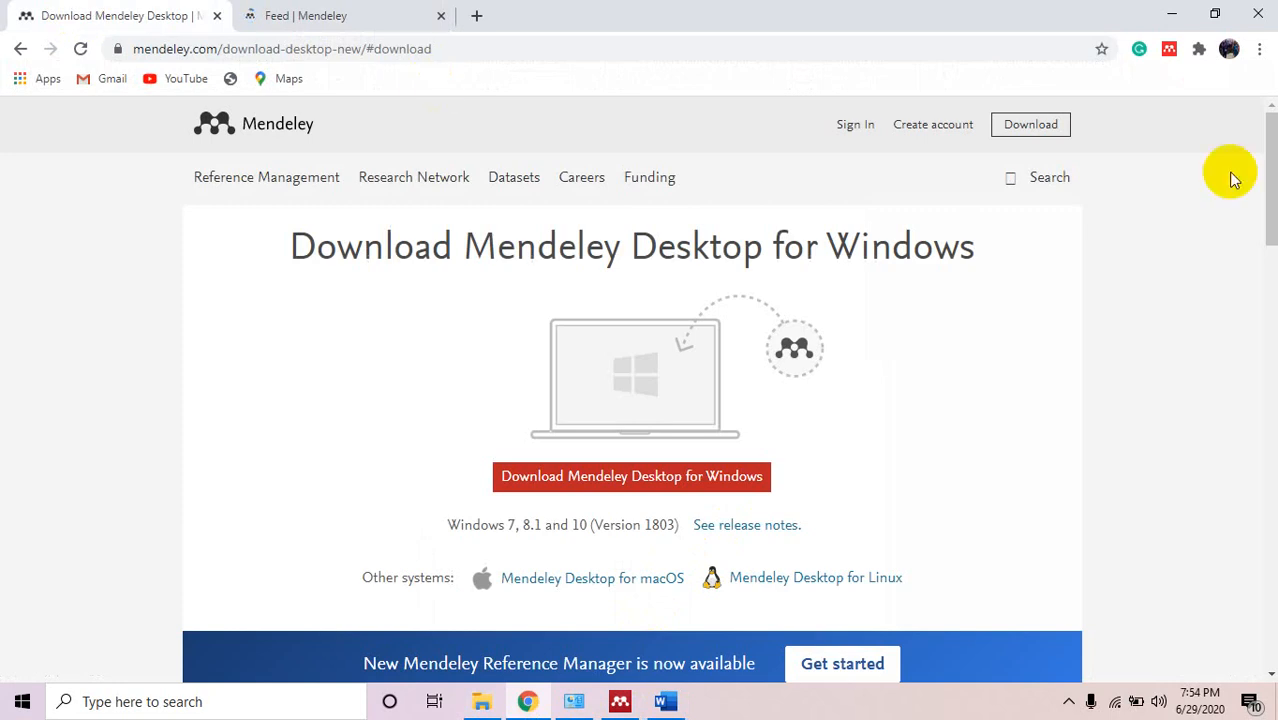
Close Chrome's Mendeley feed tab and scroll the download page to the Citation Plugin section.
click(348, 13)
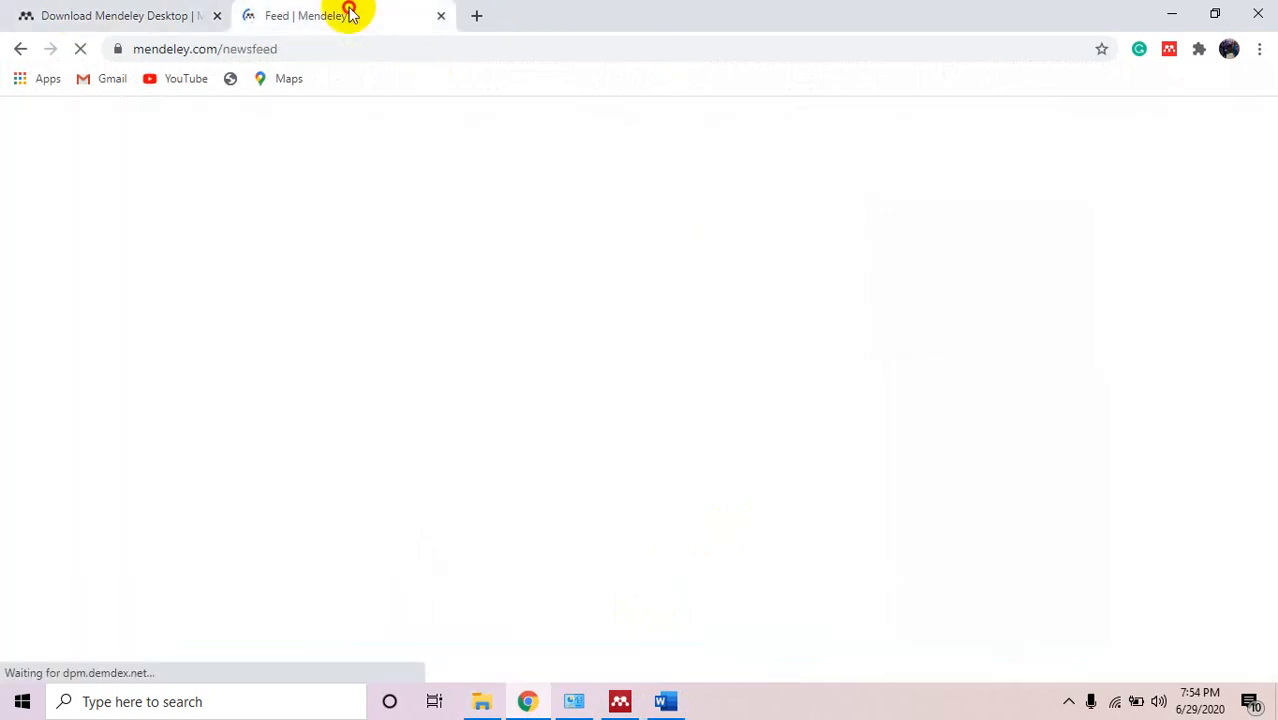
click(441, 17)
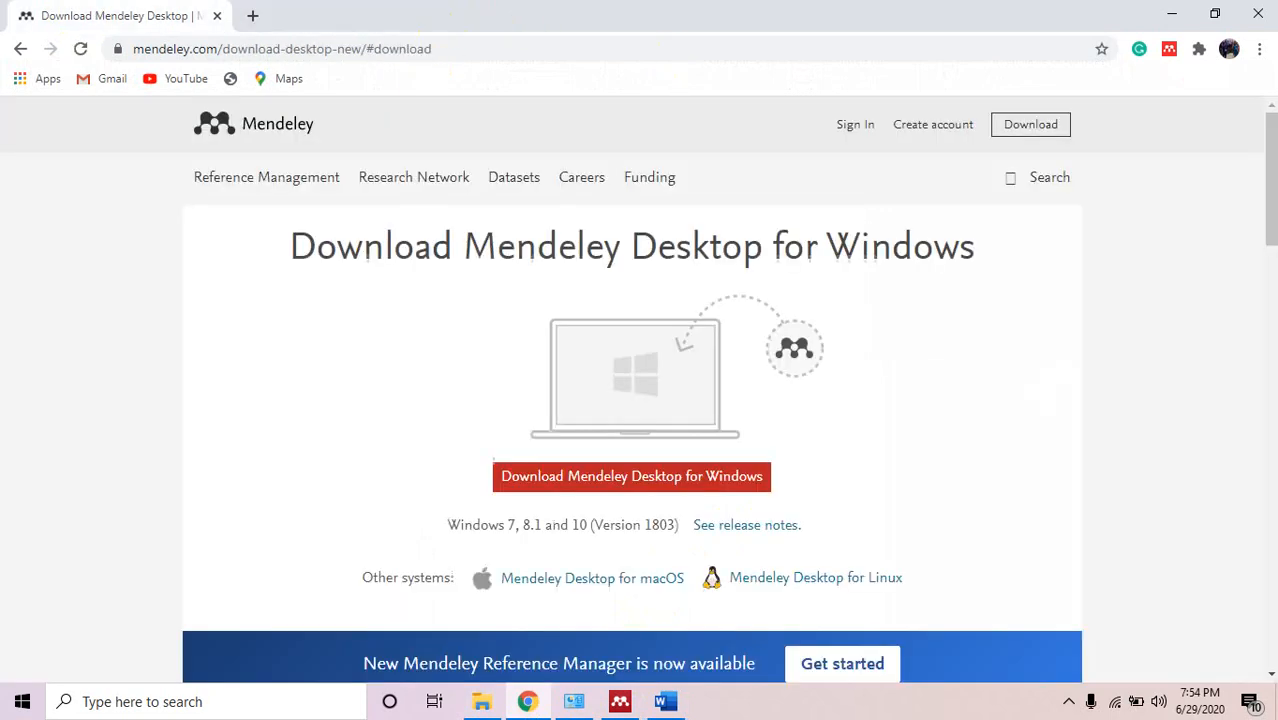
drag(1270, 148, 1268, 400)
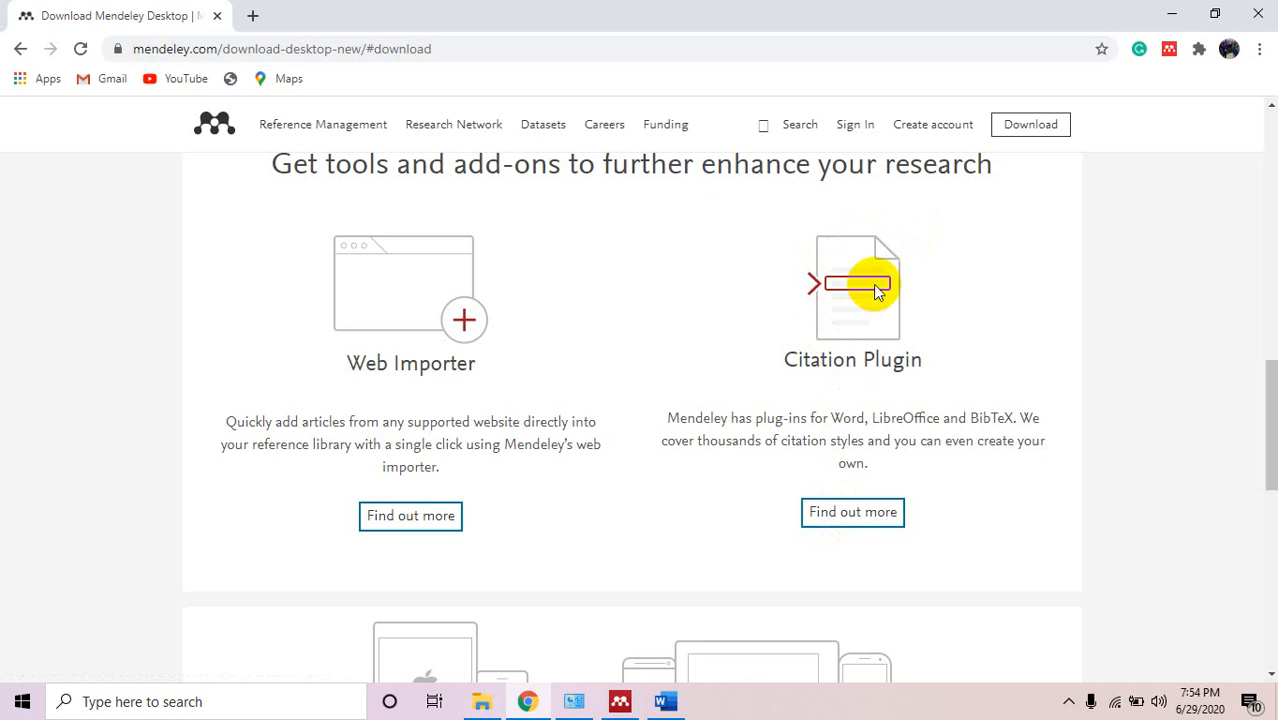
click(1170, 14)
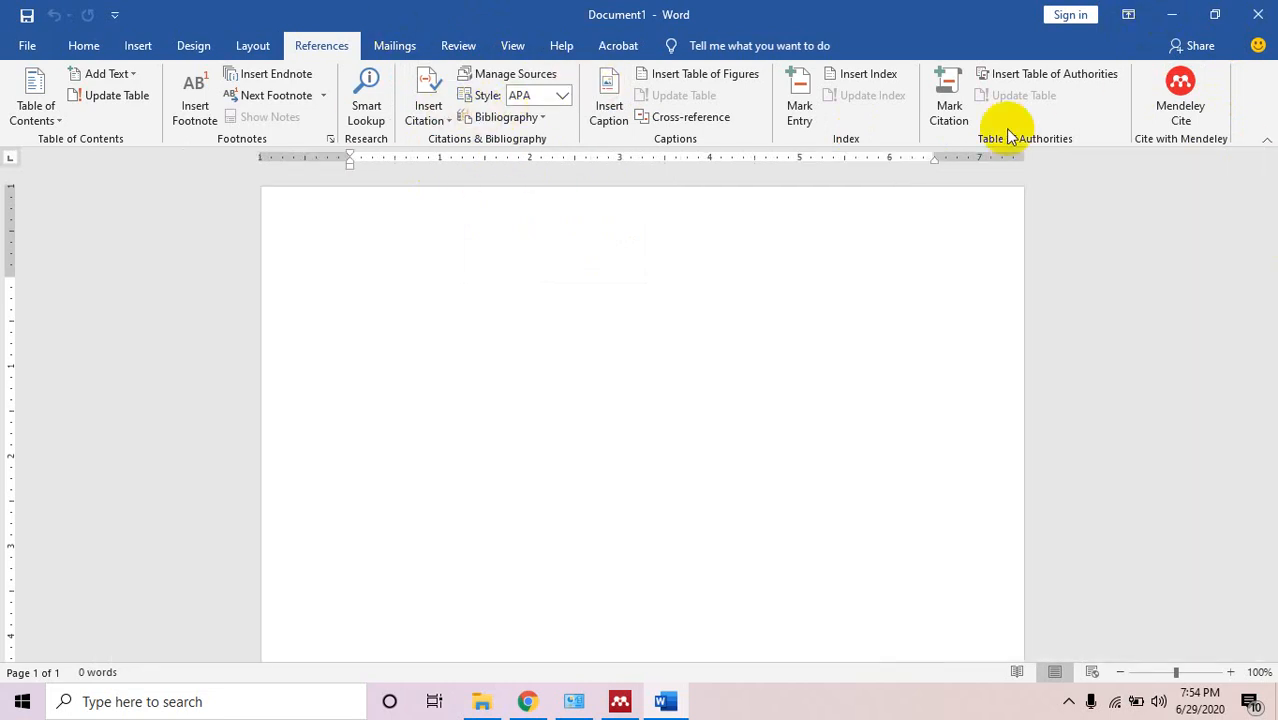
Run Tools > Install MS Word Plugin in Mendeley and agree to let it close Word.
click(1177, 16)
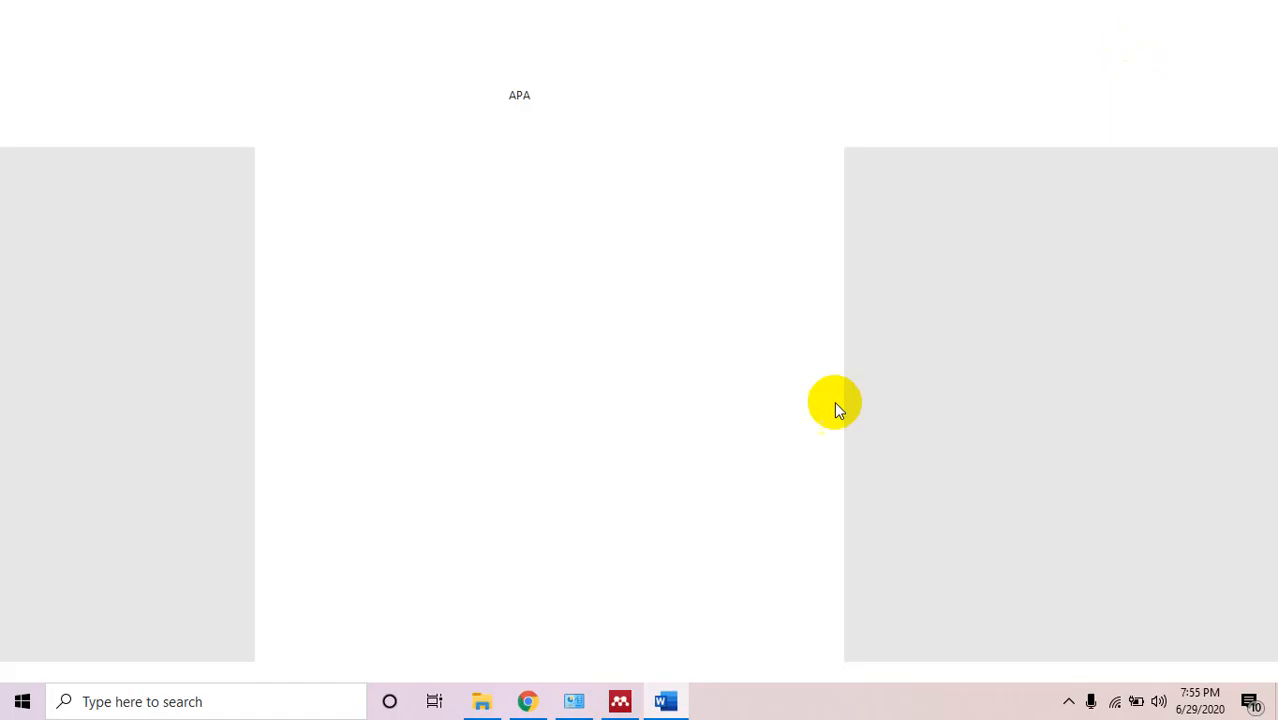
click(620, 701)
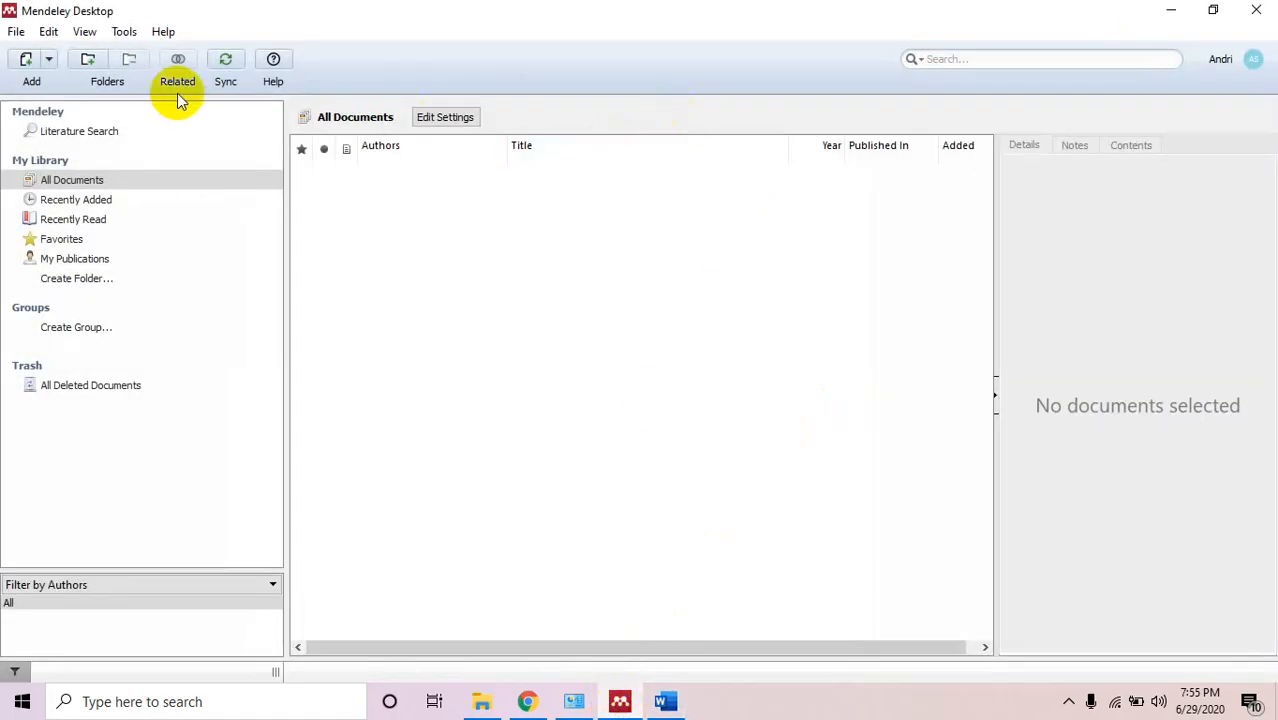
click(125, 33)
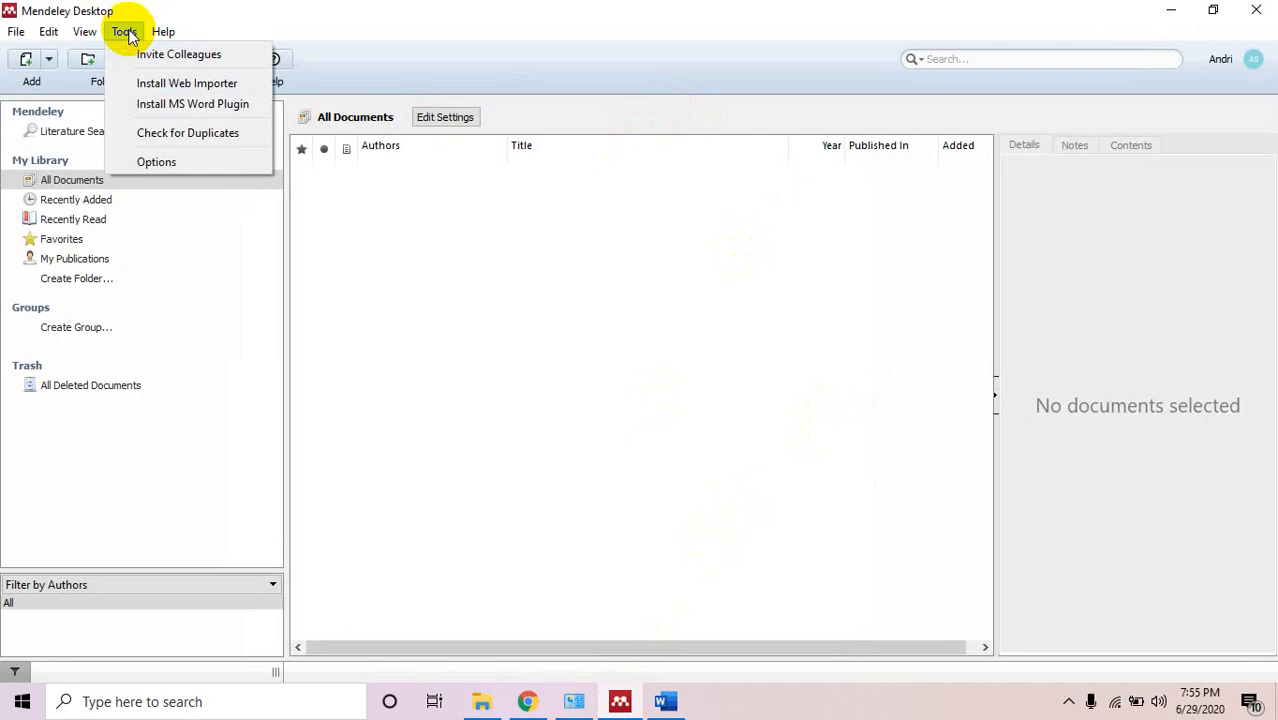
click(174, 112)
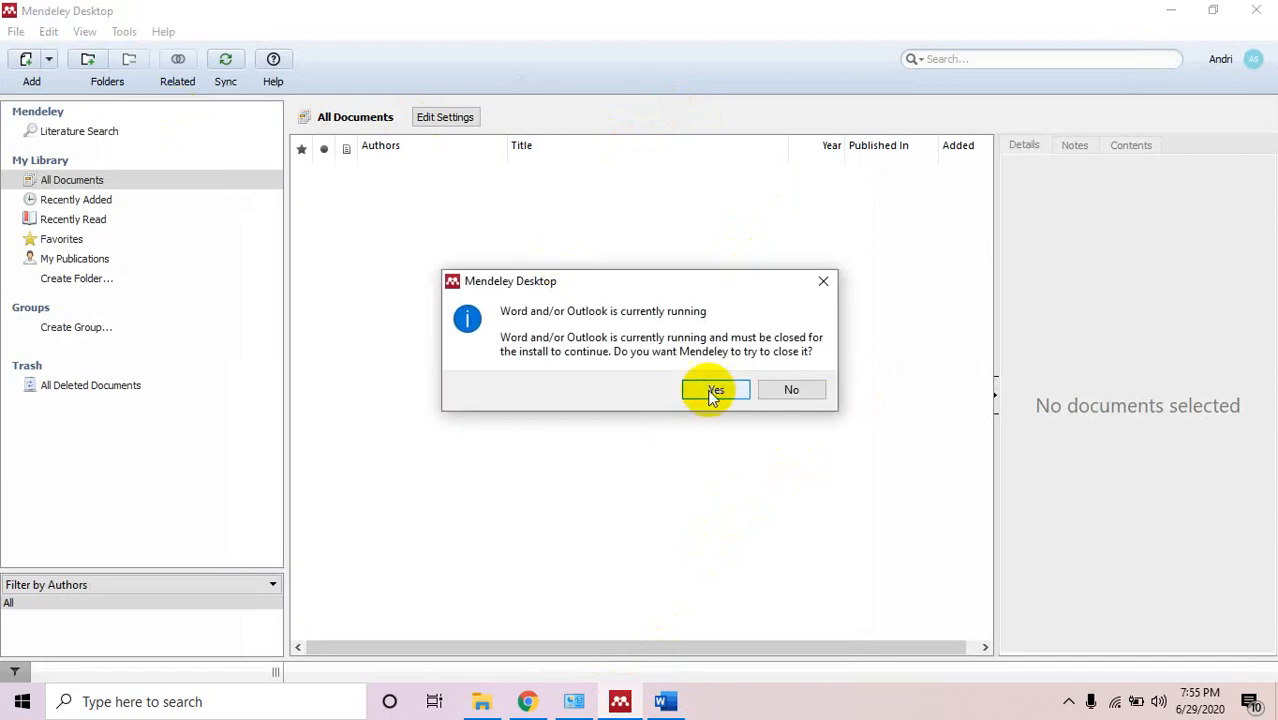
click(712, 392)
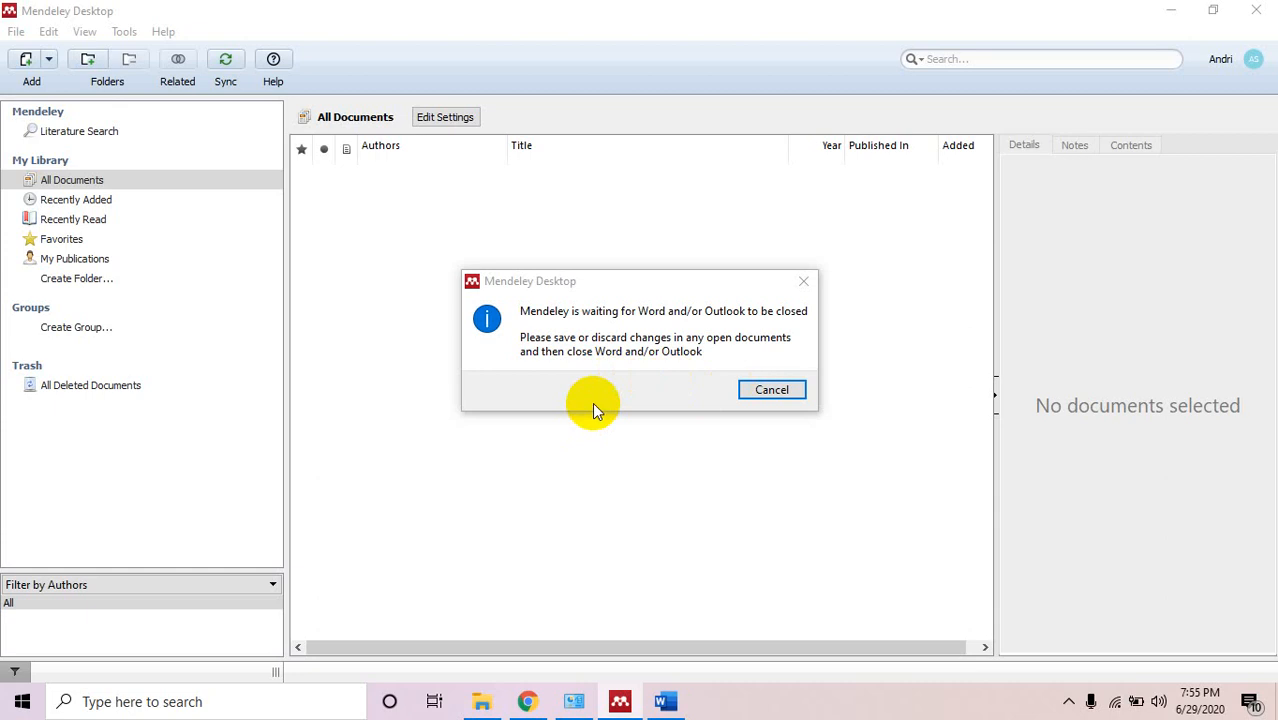
click(665, 703)
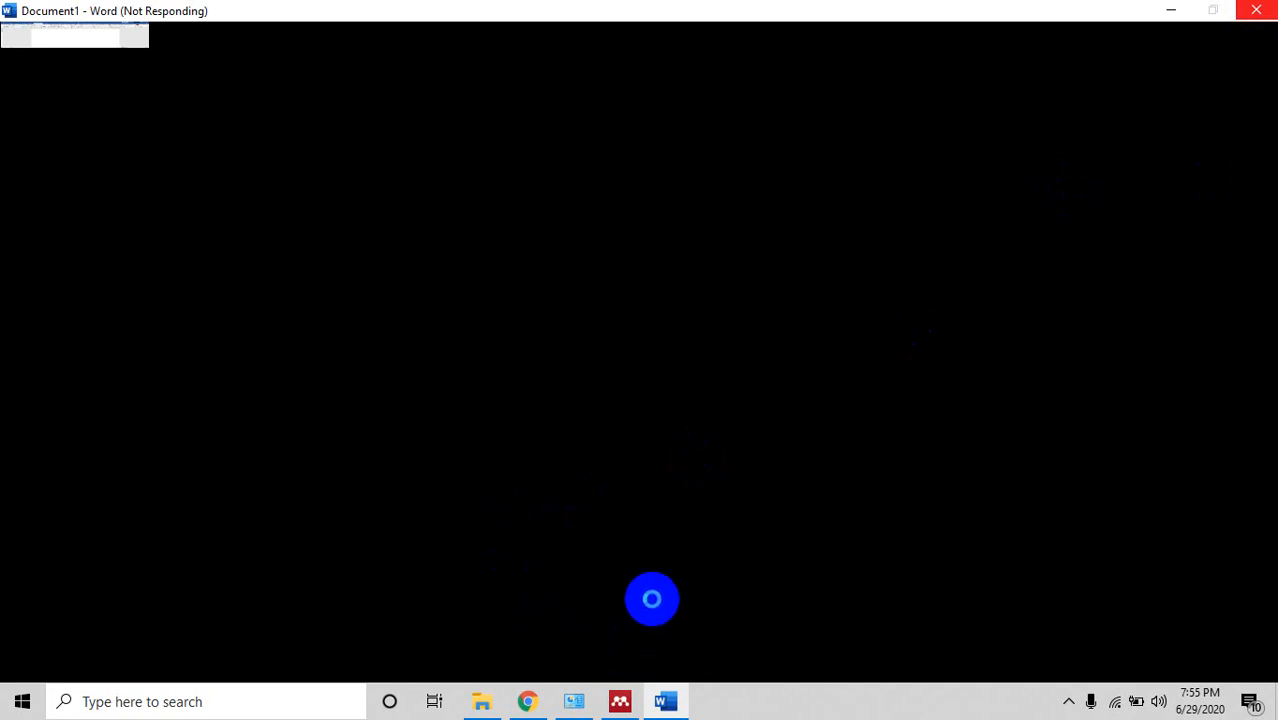
Close the frozen Word via its not-responding dialog and confirm Mendeley's force-close prompt.
click(620, 703)
mouse_move(622, 709)
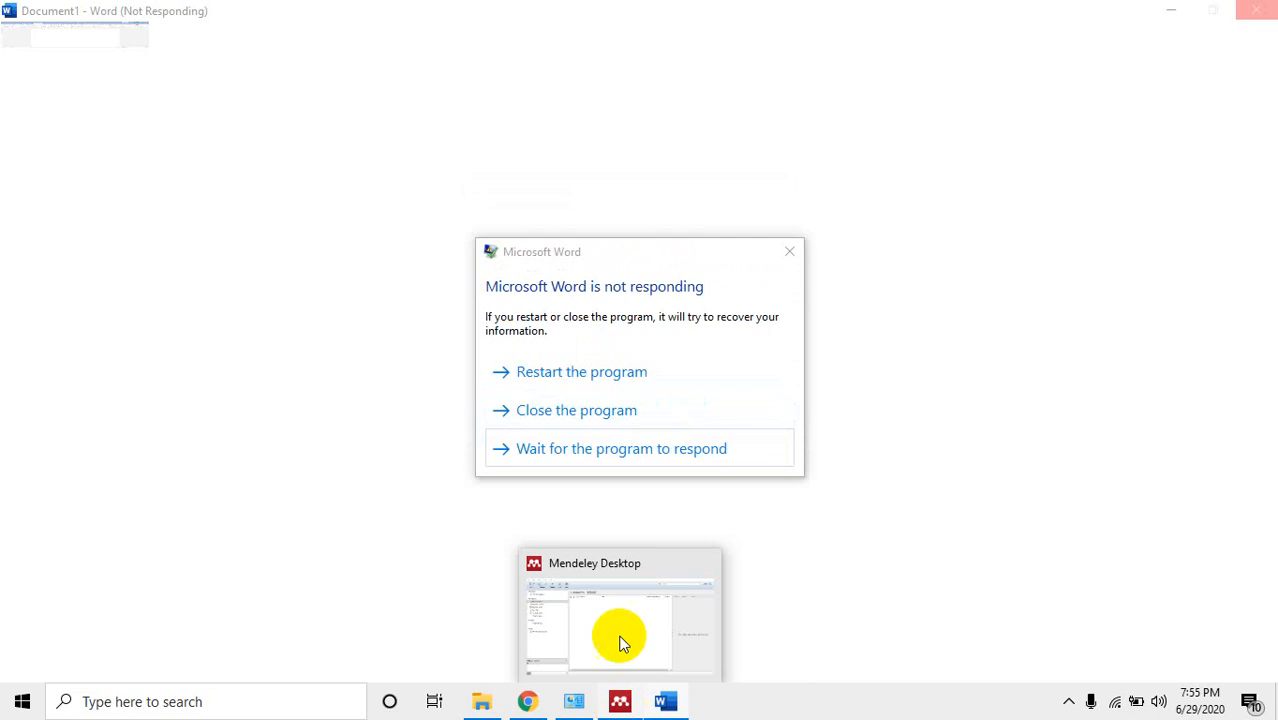
click(599, 410)
click(622, 701)
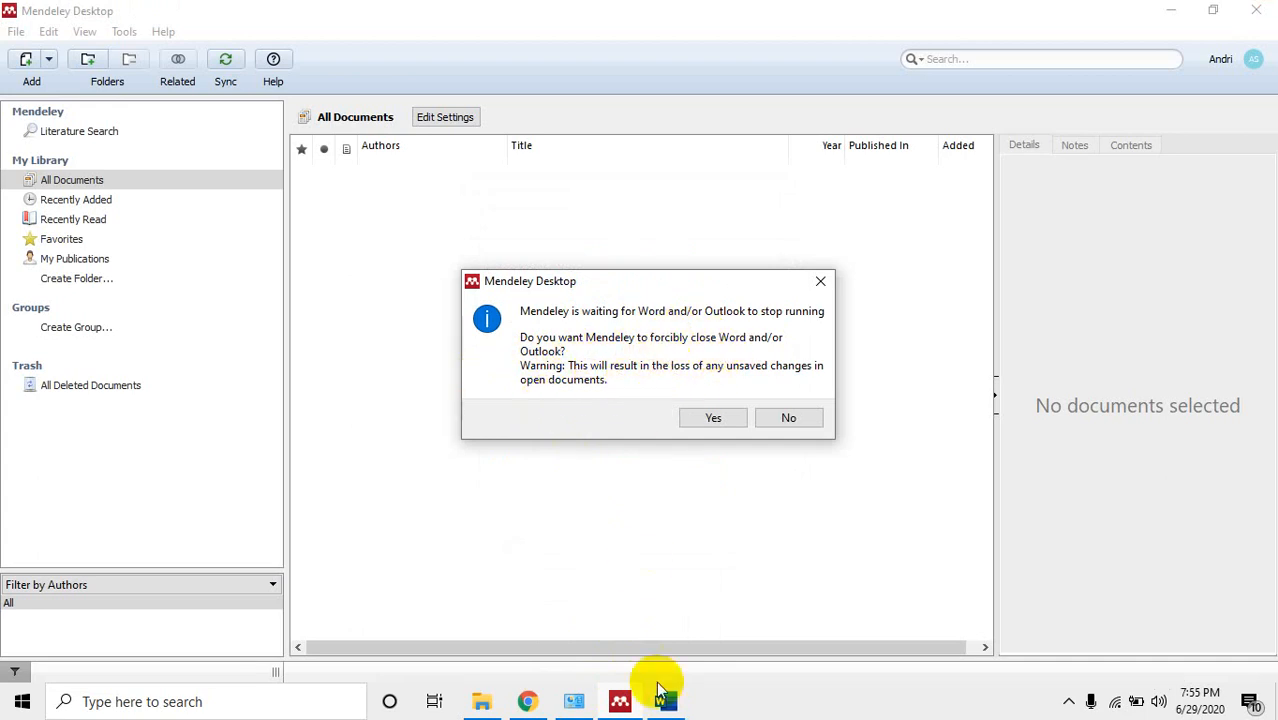
mouse_move(664, 700)
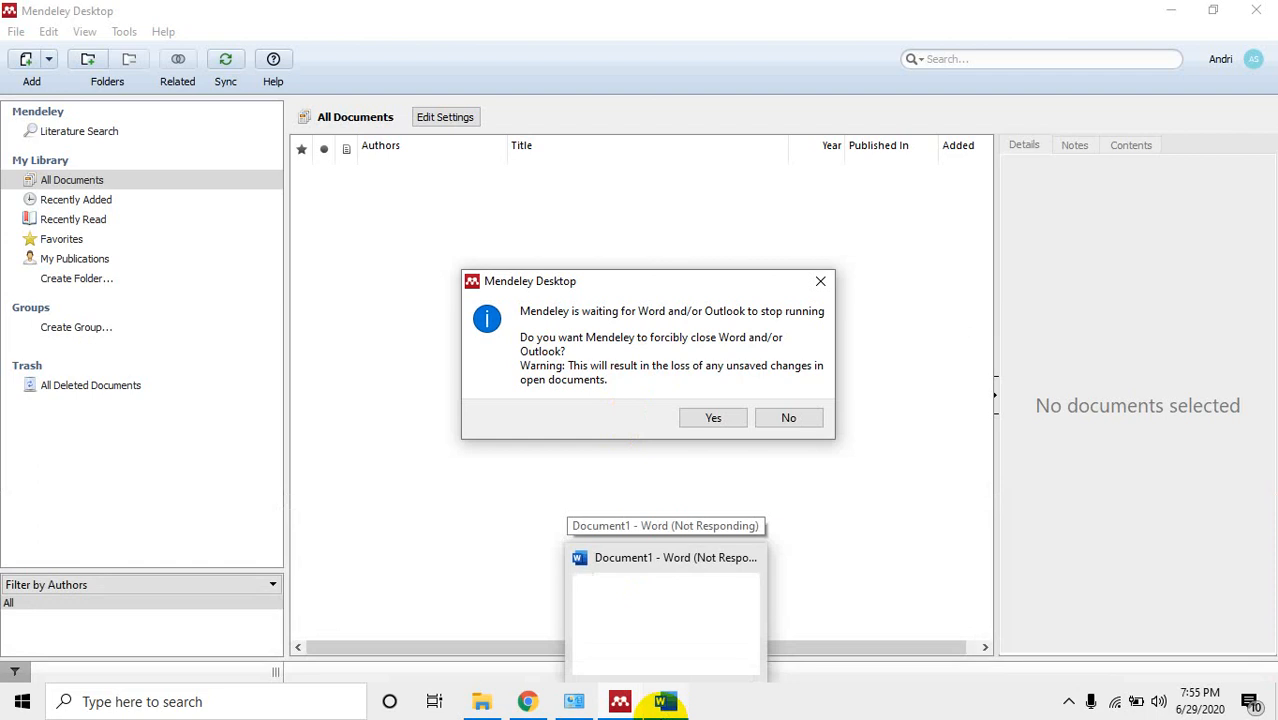
click(664, 702)
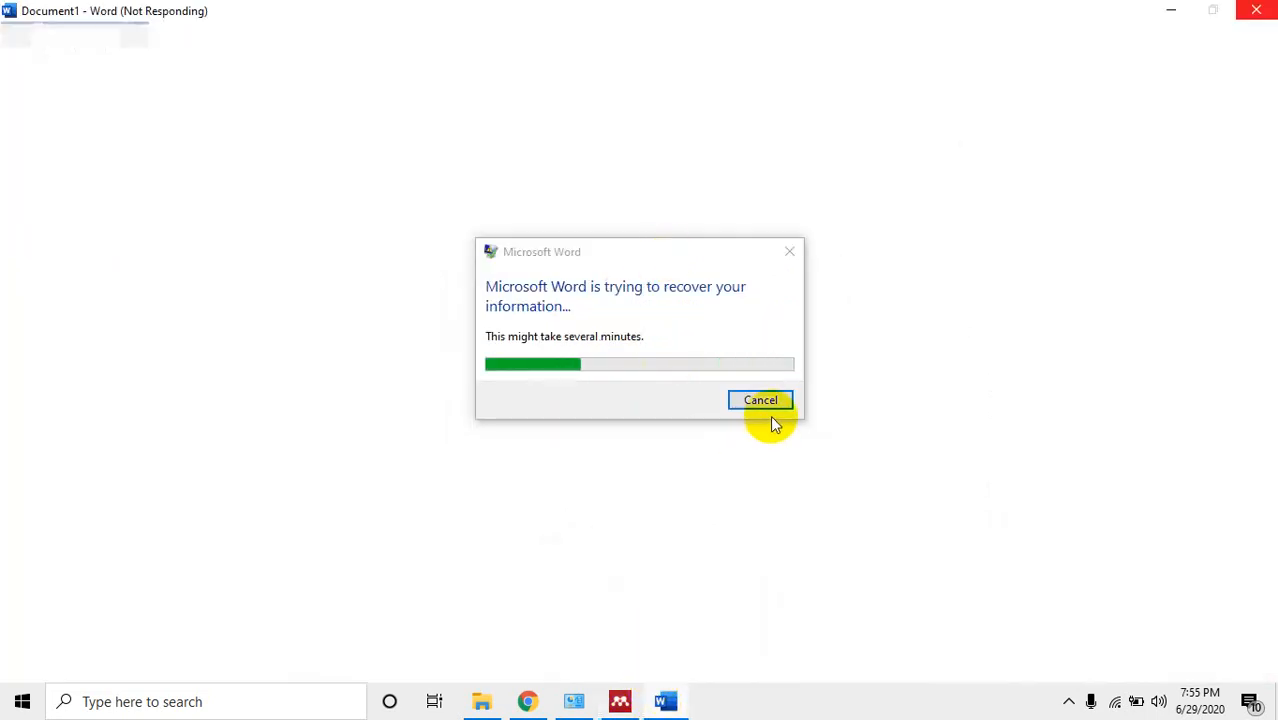
click(668, 703)
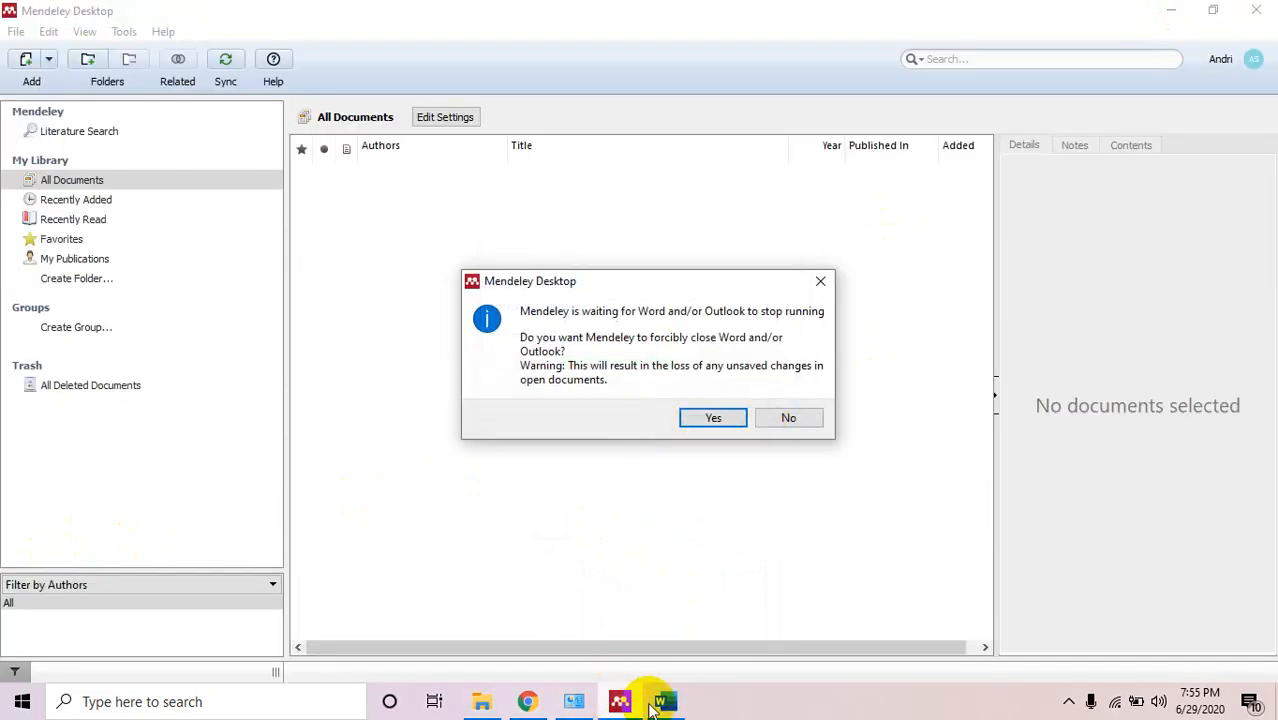
click(669, 701)
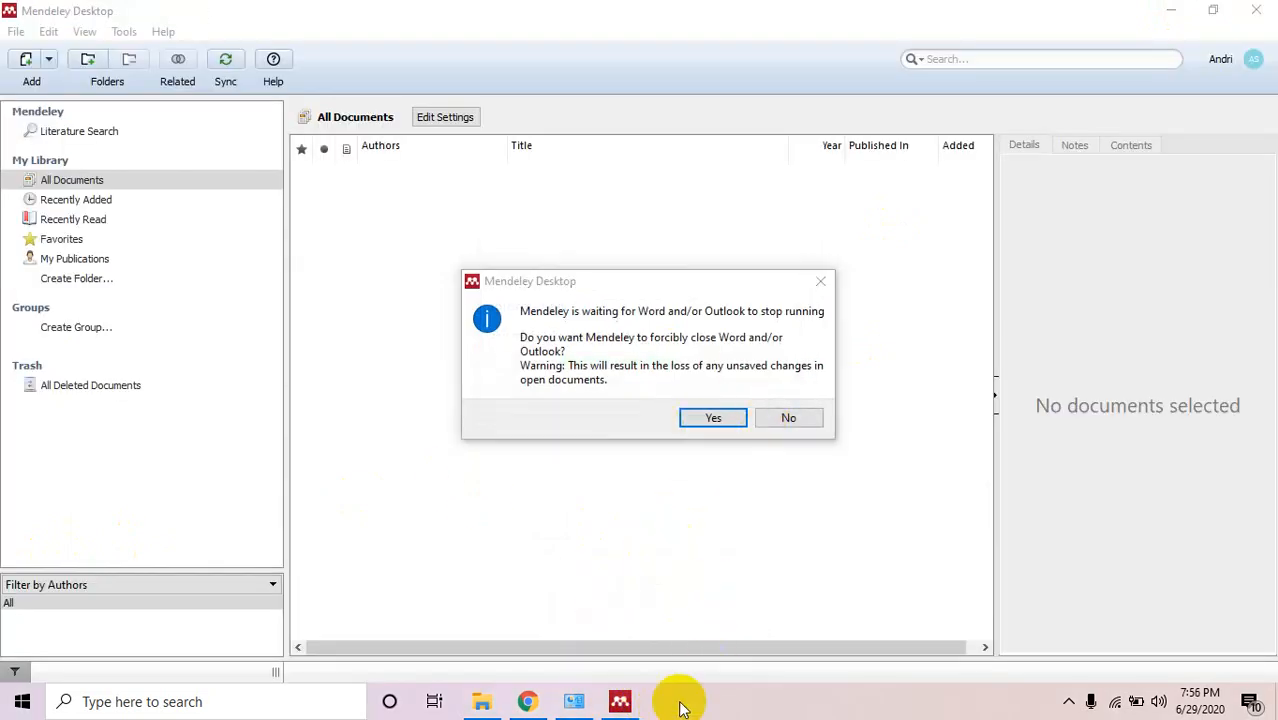
click(713, 418)
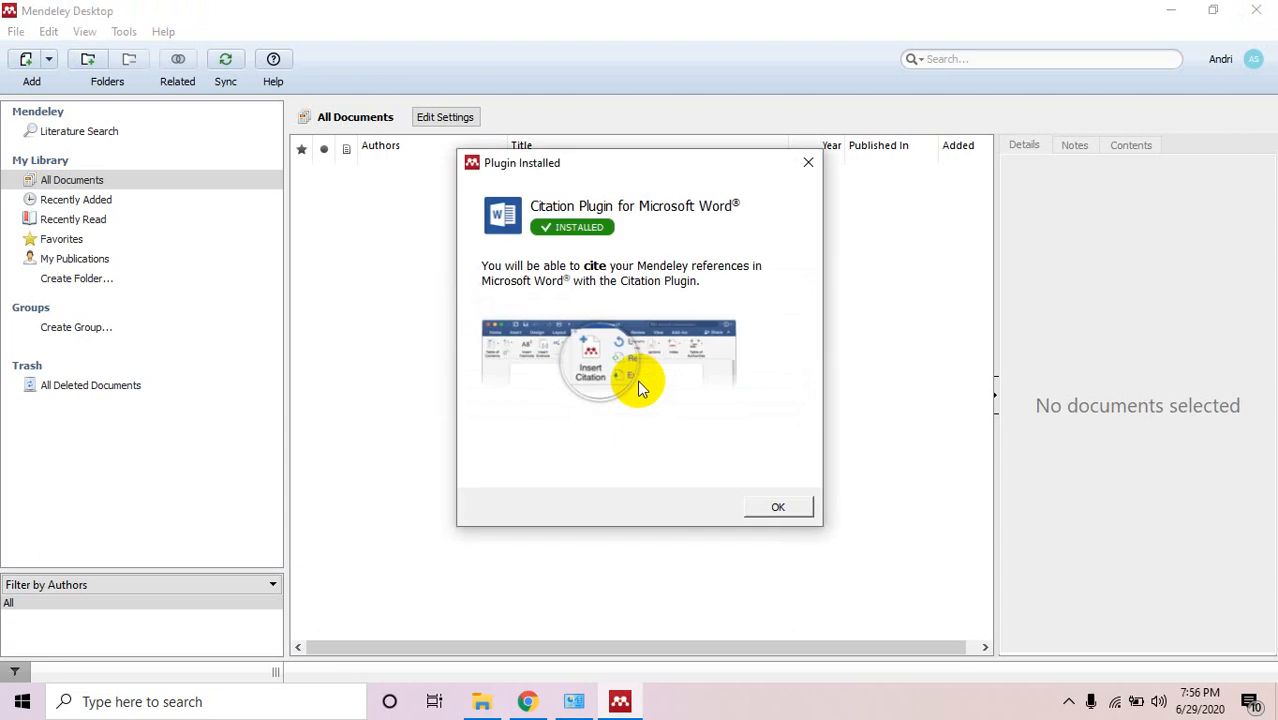
Acknowledge the Plugin Installed dialog with OK to return to the empty library.
click(790, 507)
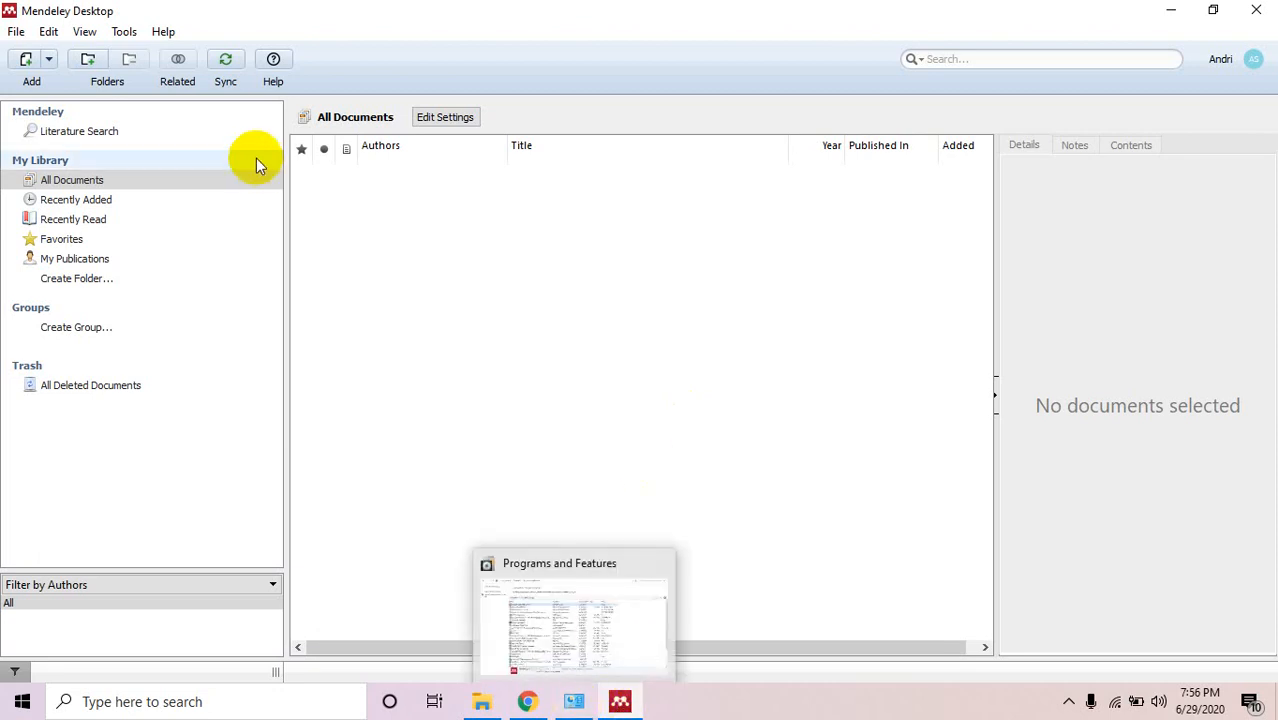
Launch Word via a Start-menu search for 'word' and confirm Mendeley's Tools menu offers Uninstall MS Word Plugin.
click(18, 708)
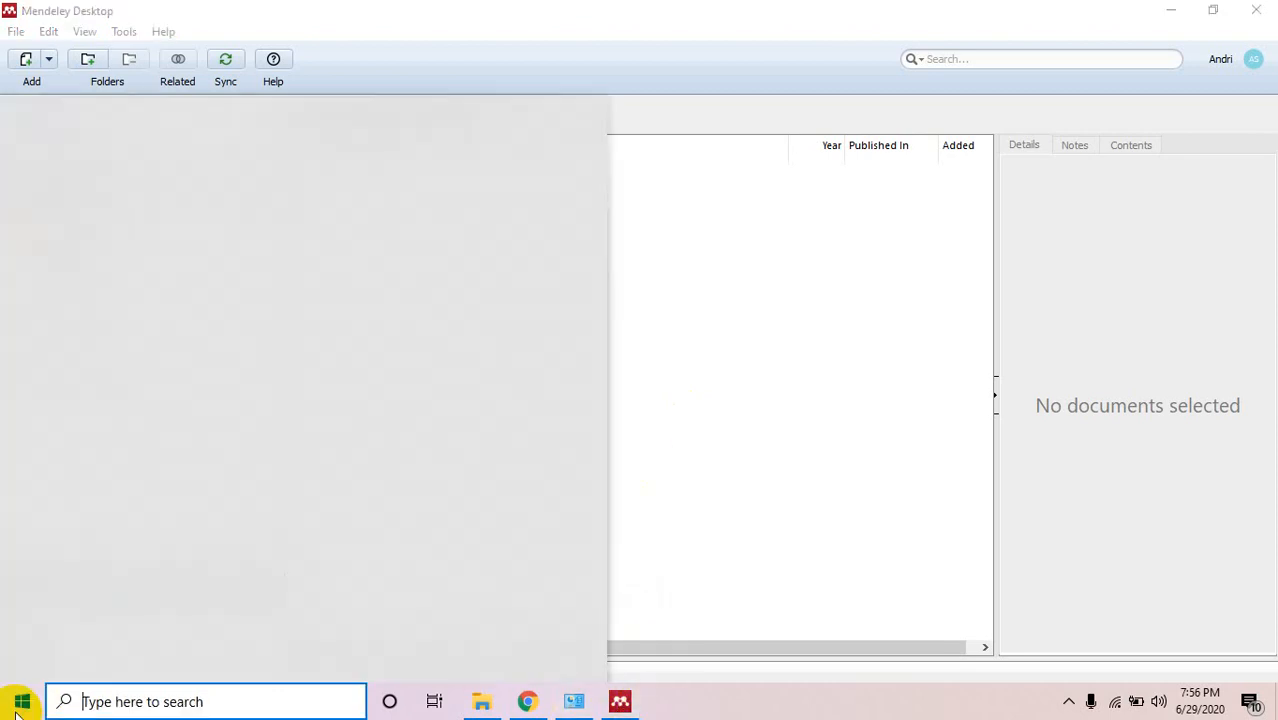
text(w)
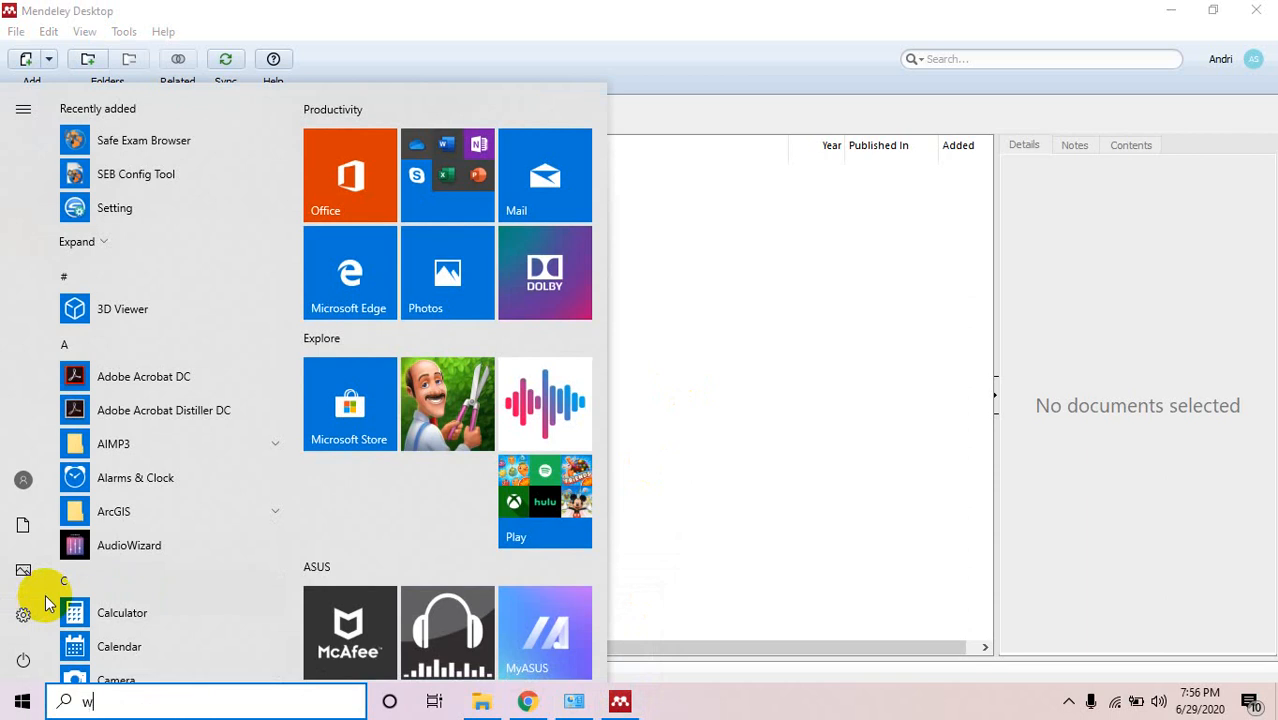
text(ord)
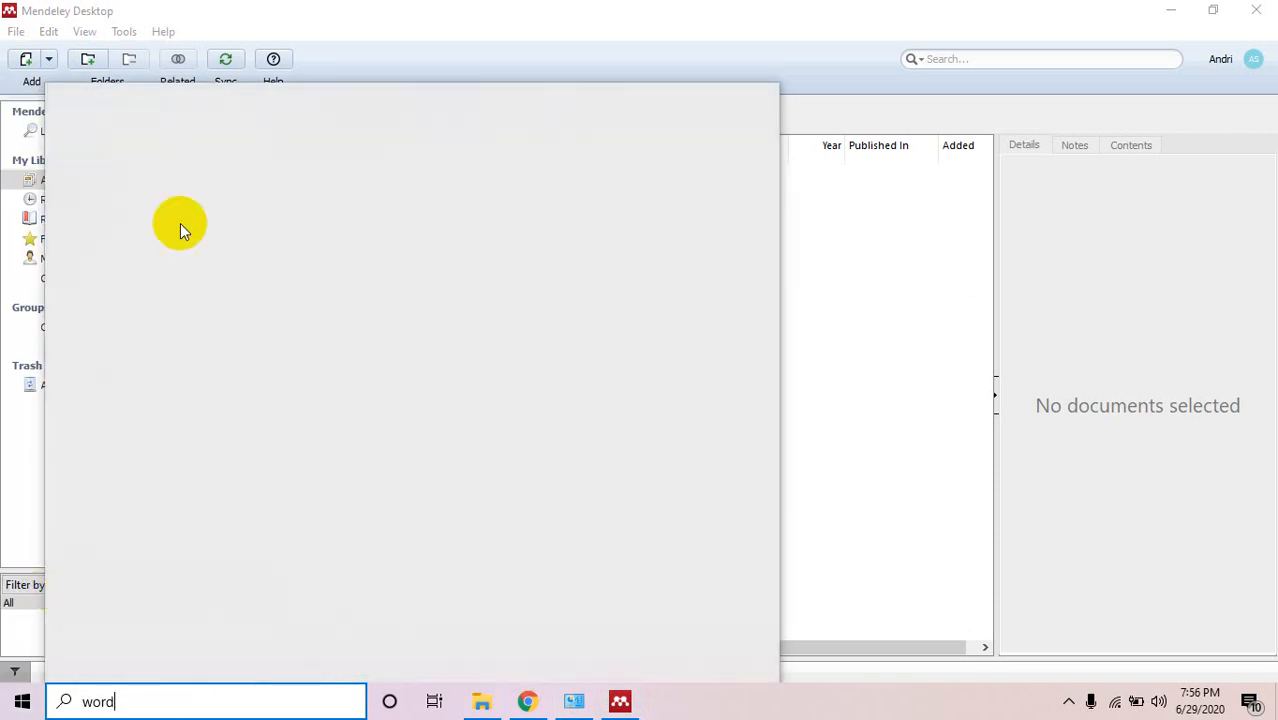
click(194, 187)
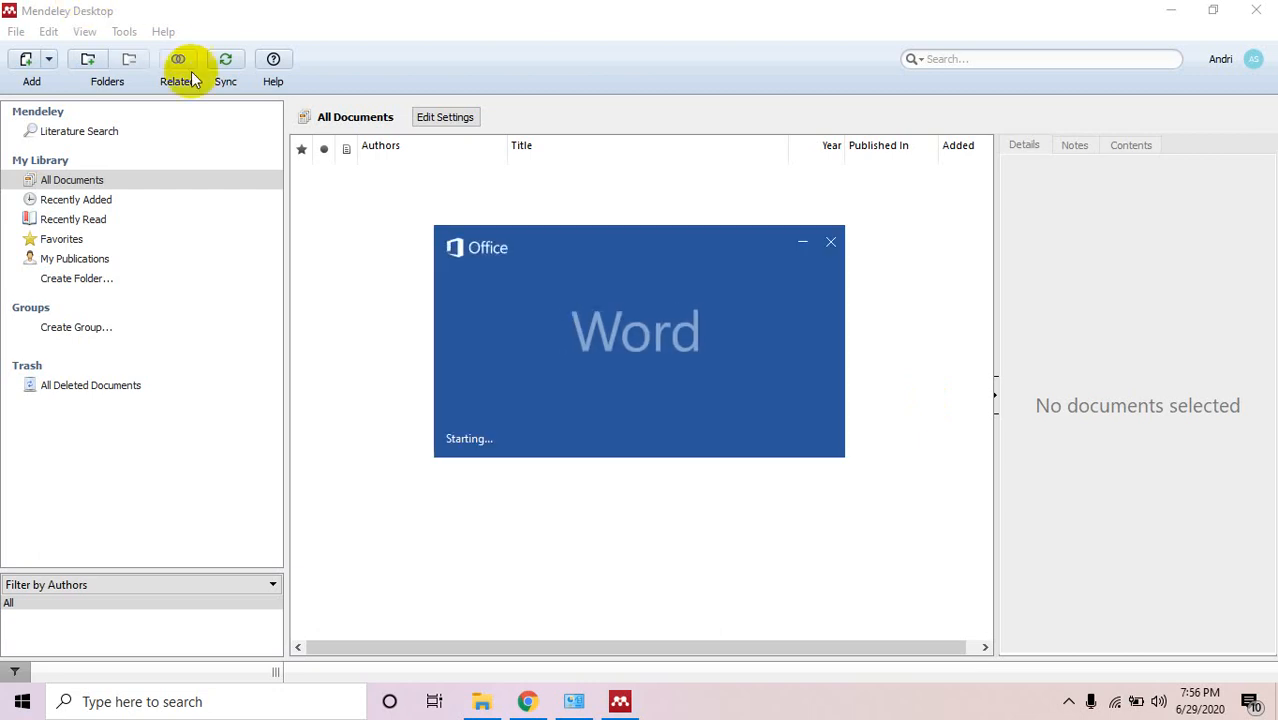
click(136, 34)
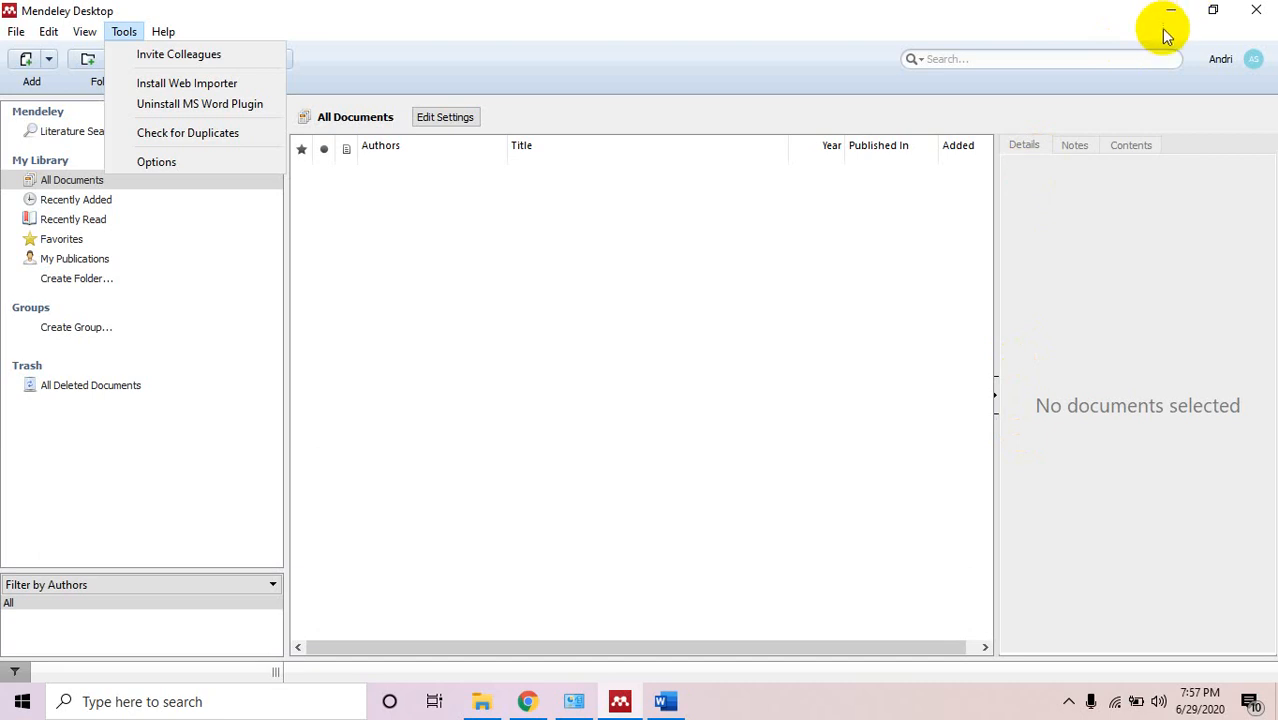
click(666, 703)
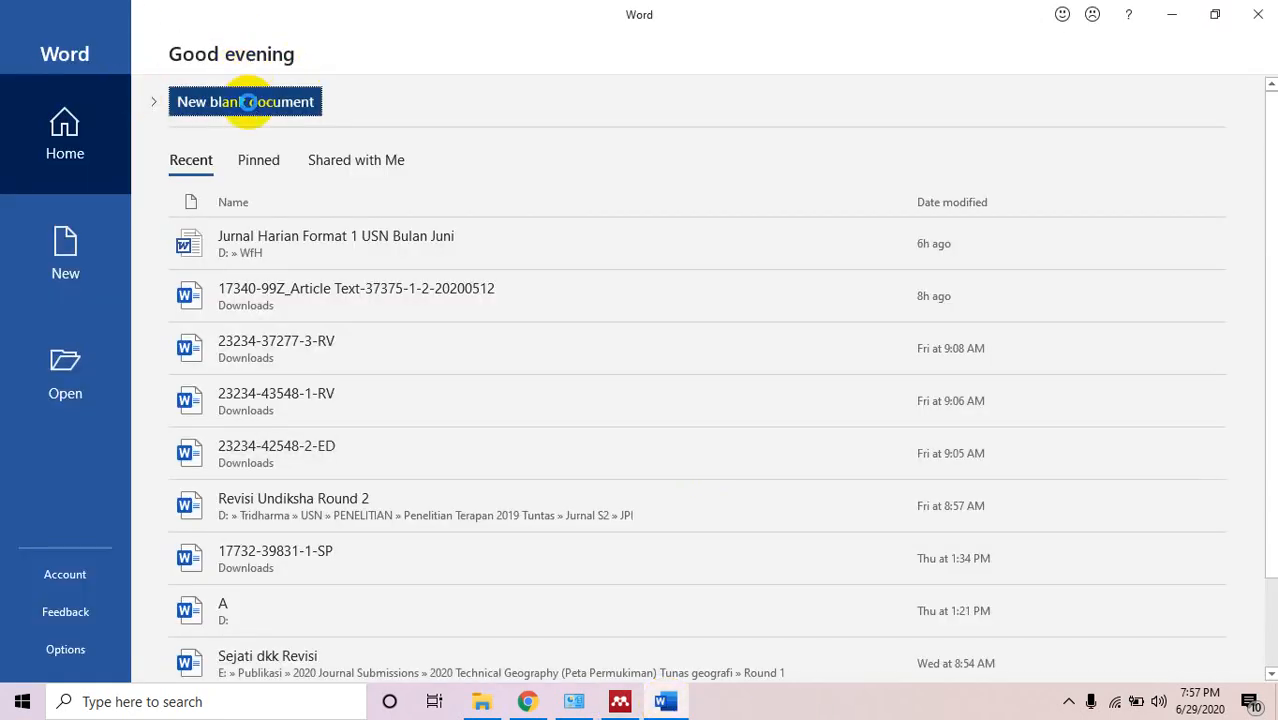
Create a blank Document1 and view its References tab with Mendeley Cite-O-Matic in APA style, then minimize Word.
click(248, 101)
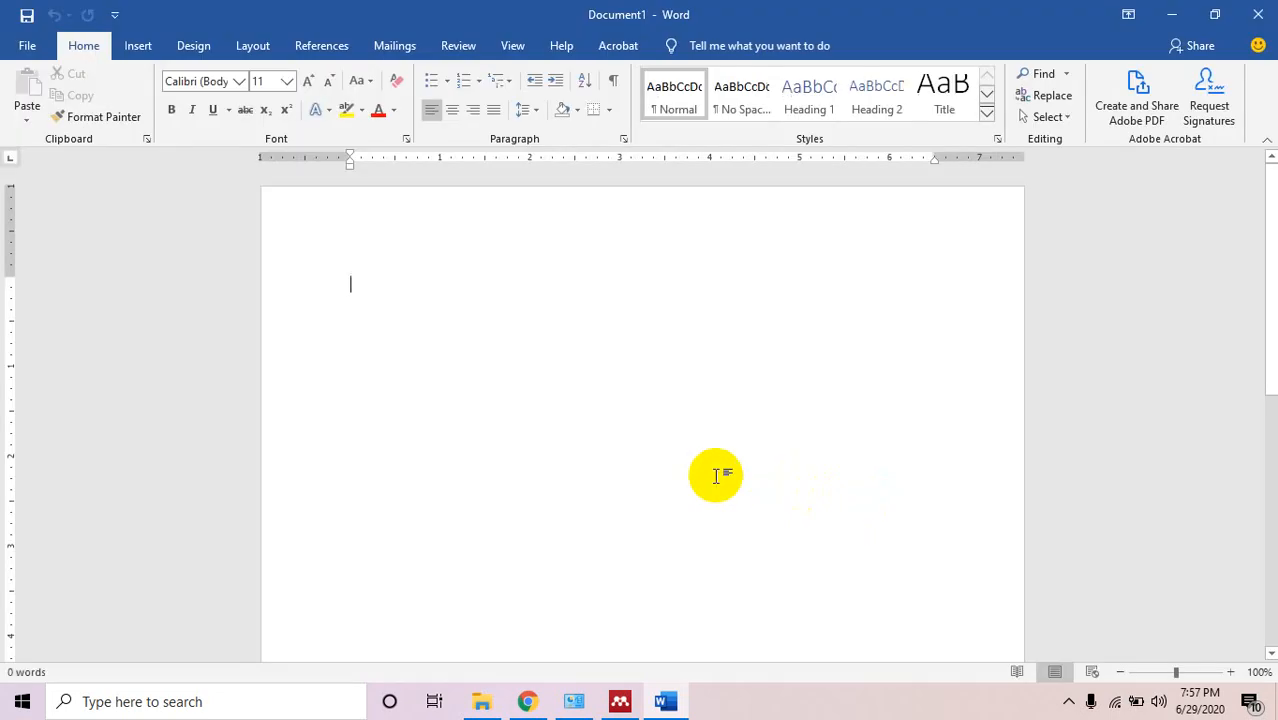
click(338, 52)
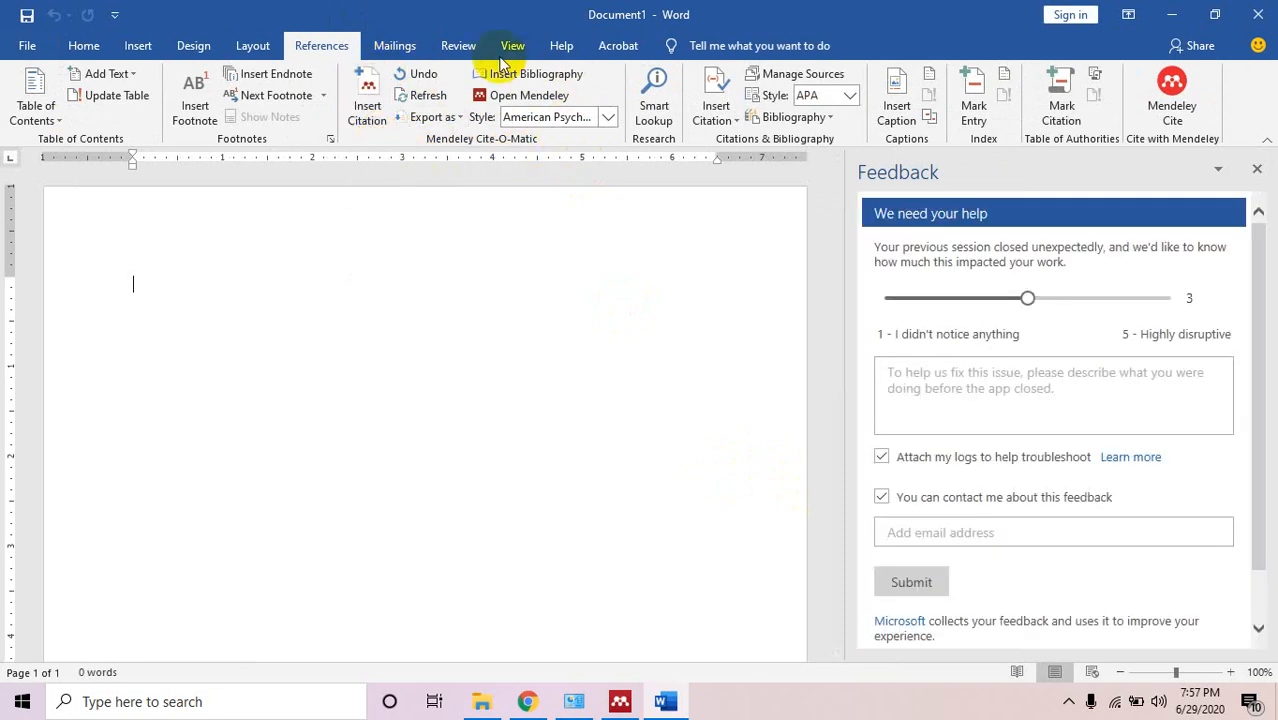
click(1257, 169)
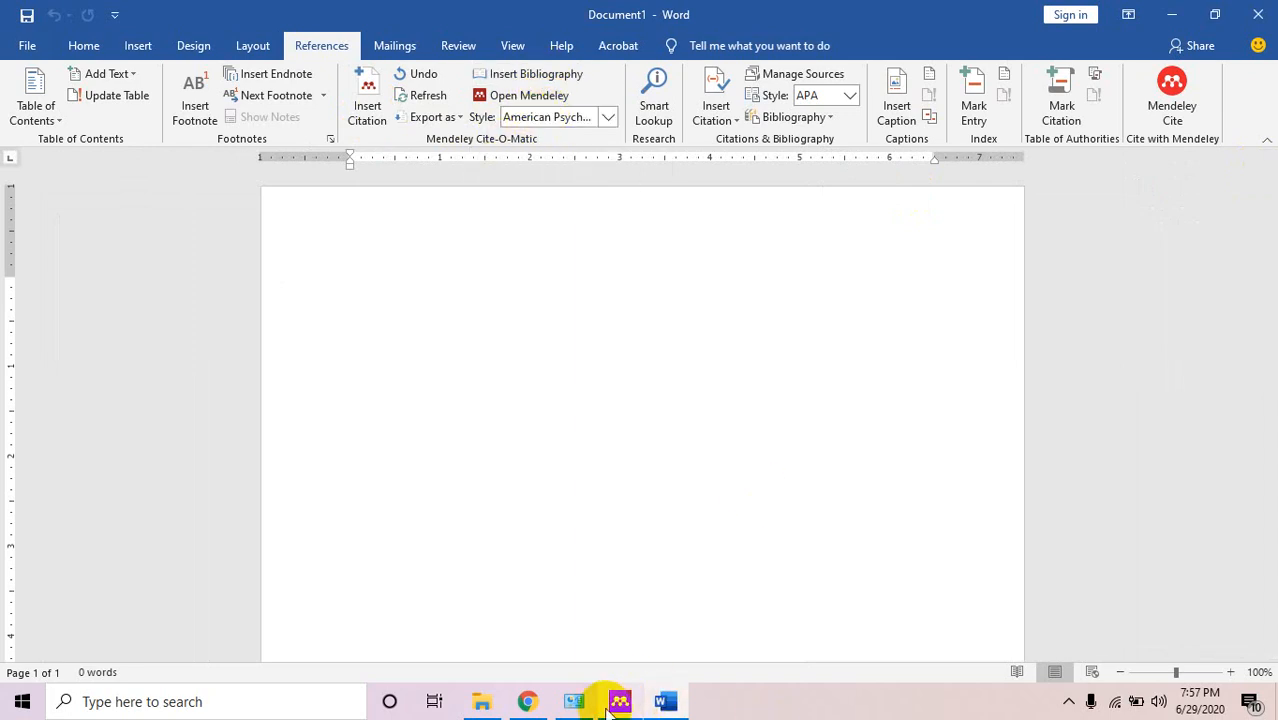
mouse_move(605, 700)
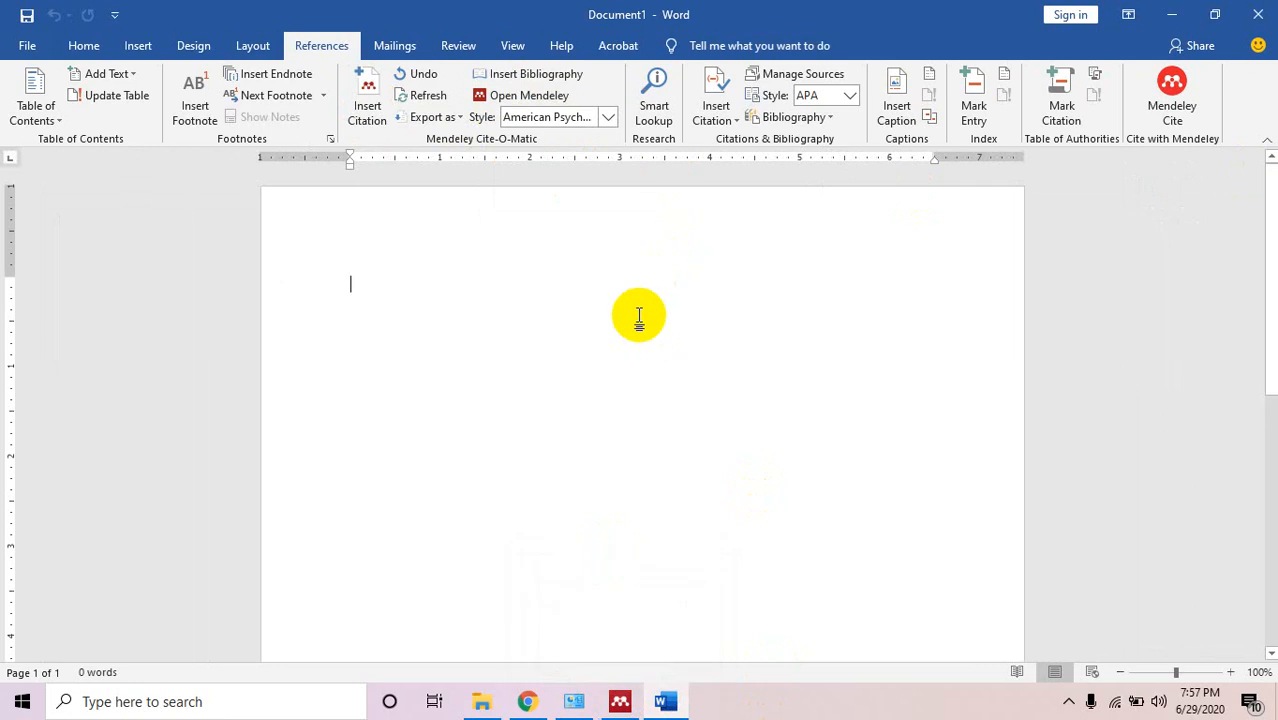
click(1174, 17)
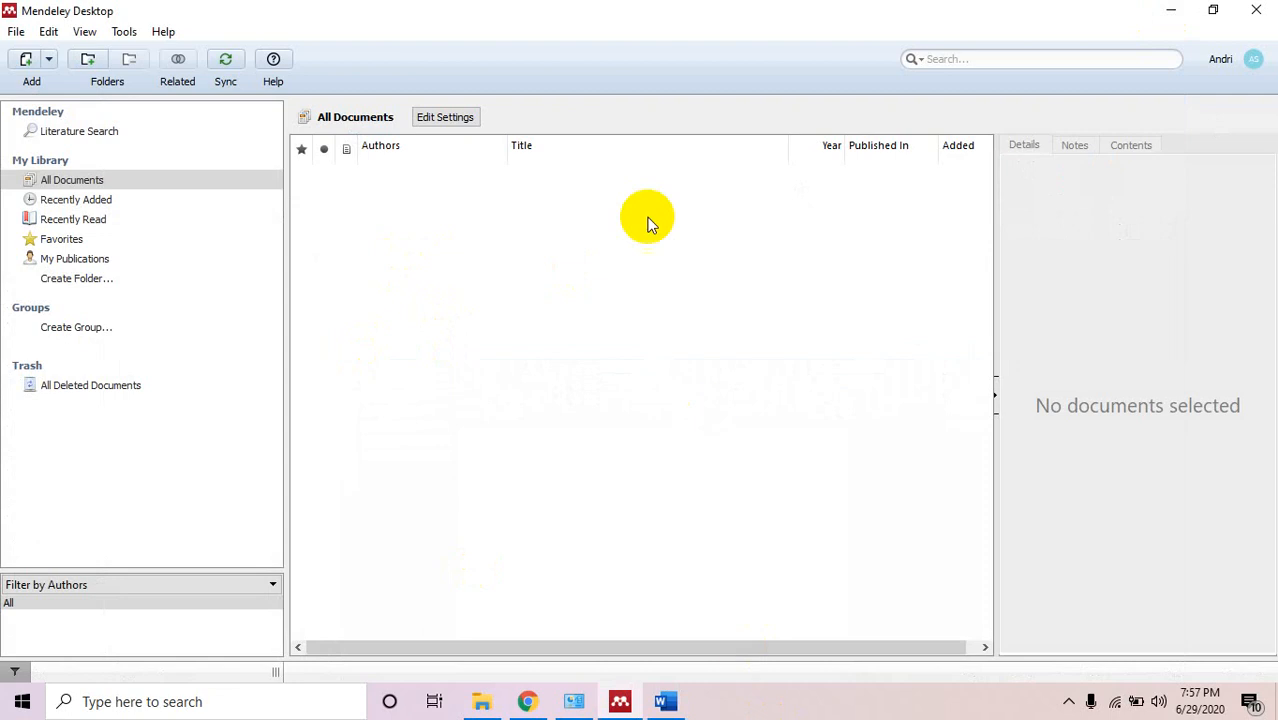
Select All Documents in the library and choose Add Files from the Add menu.
click(222, 182)
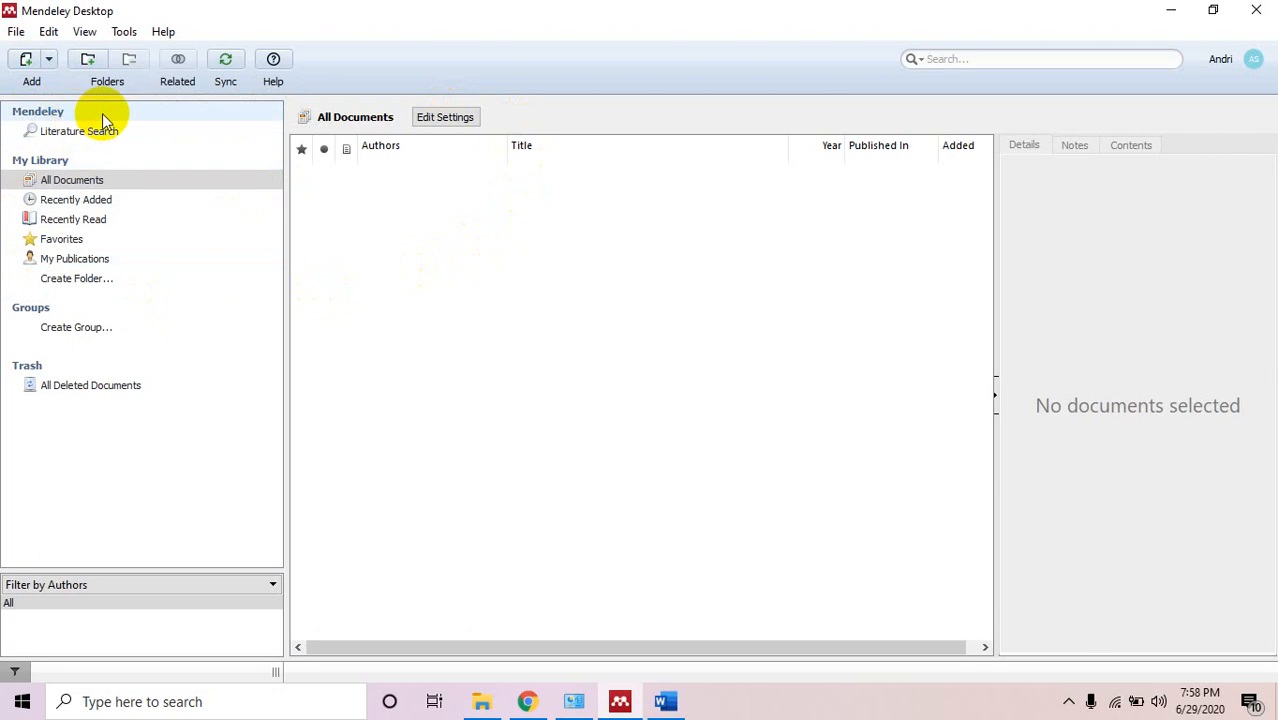
click(49, 59)
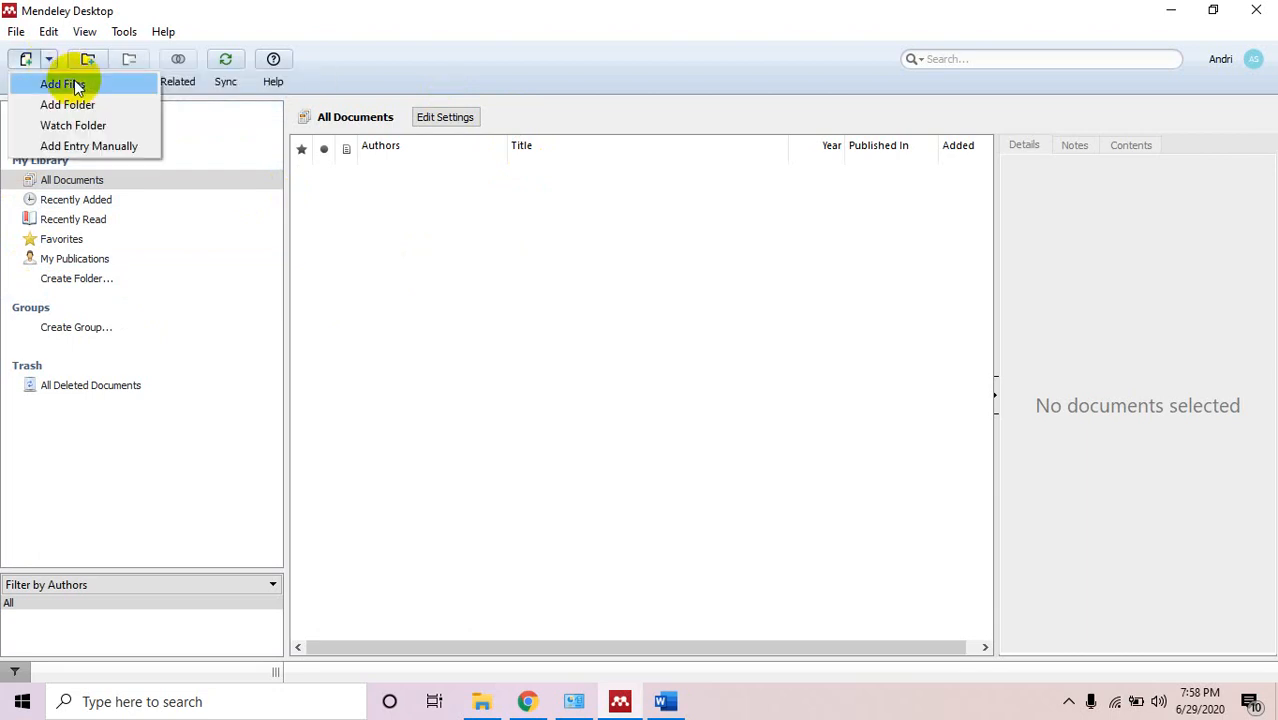
click(76, 86)
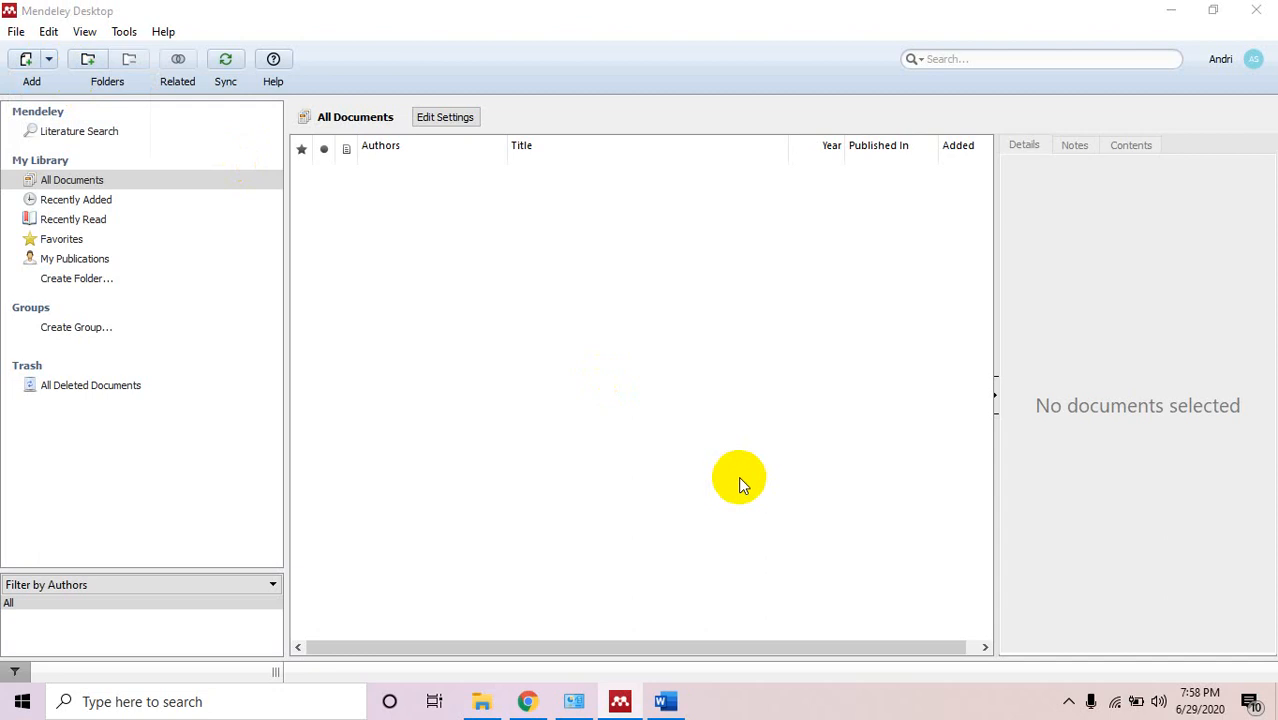
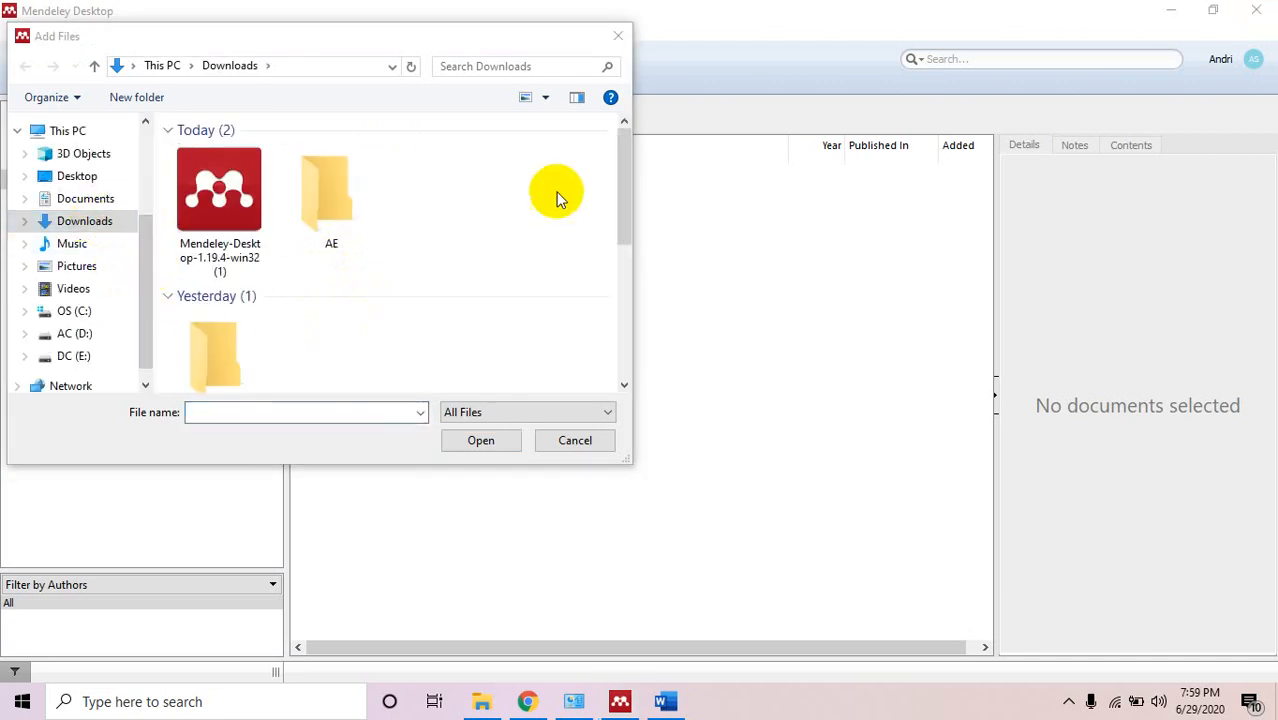
Import 5804-5431-1-SM from My Paper > 2016 Februari Outdoor-KTI JPTPP into the library.
drag(618, 180, 628, 237)
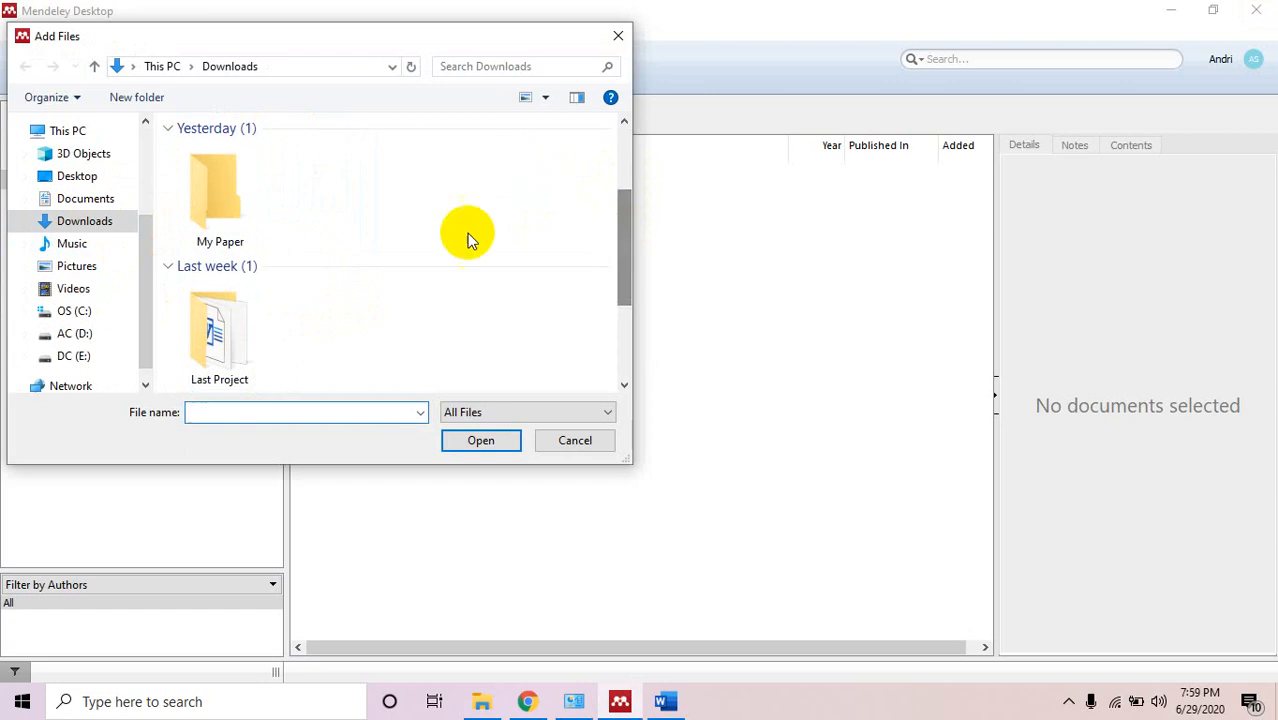
double_click(200, 232)
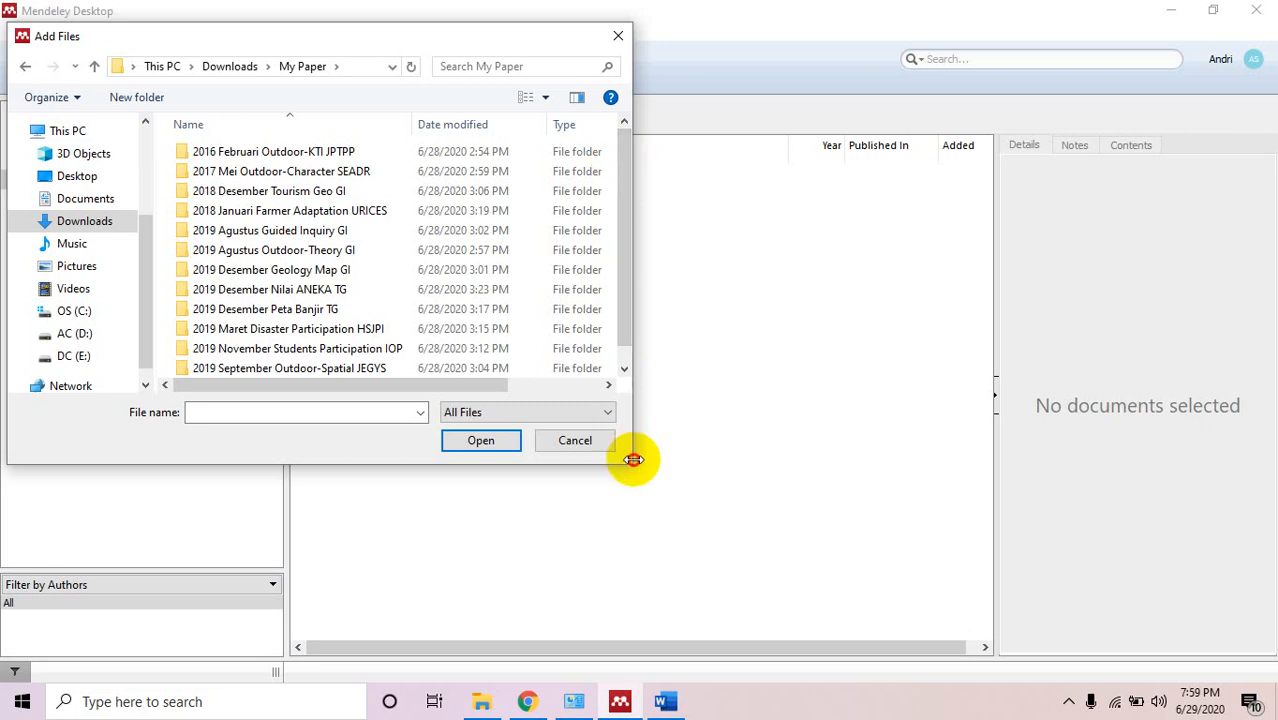
drag(633, 459, 872, 628)
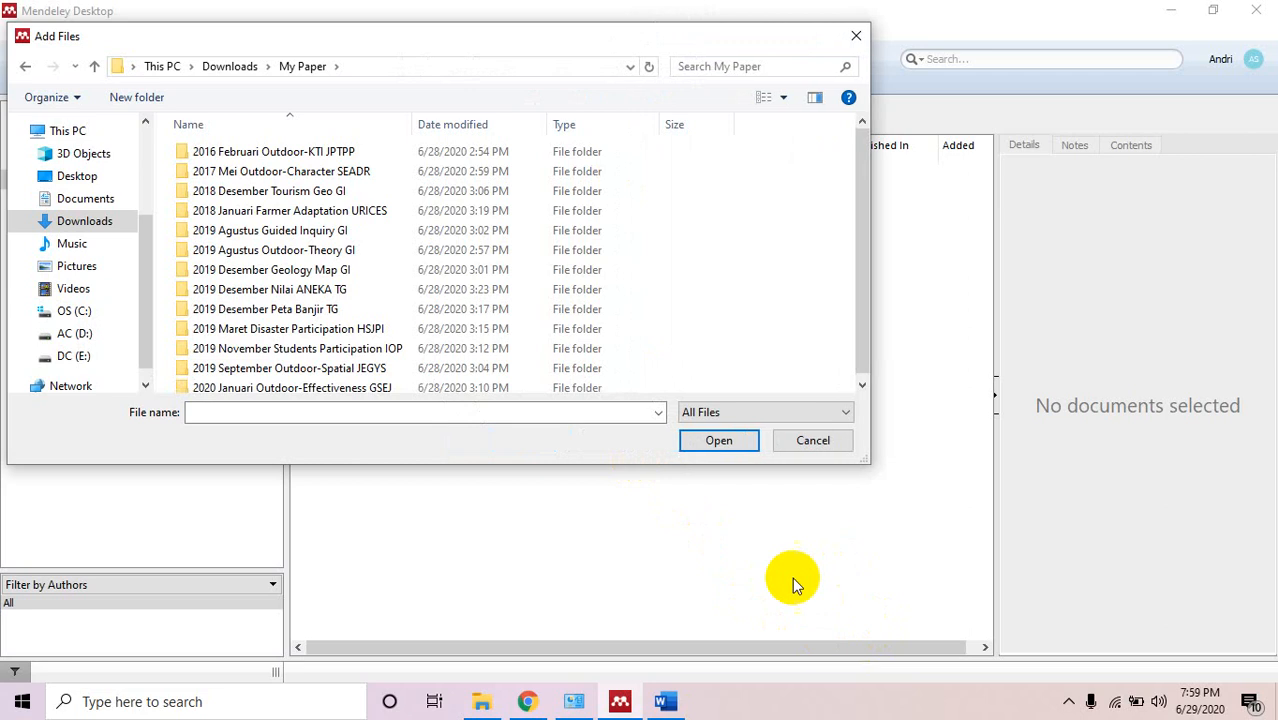
drag(860, 190, 867, 260)
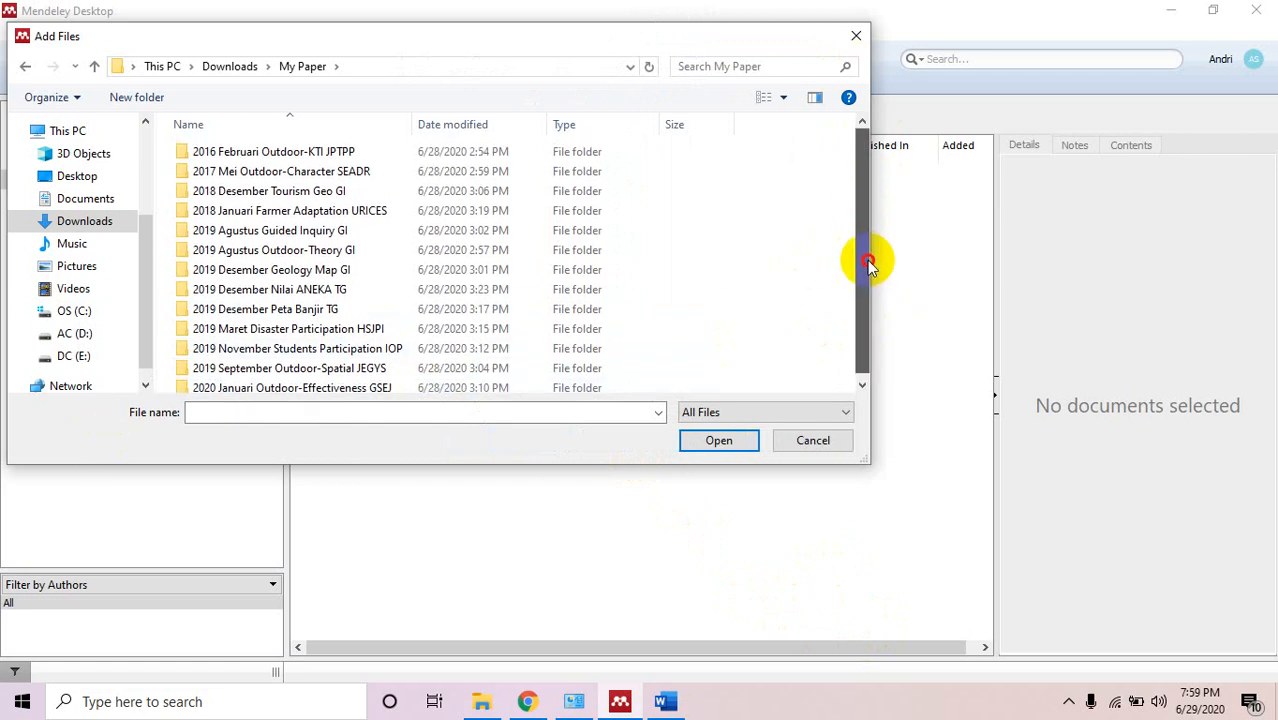
double_click(353, 152)
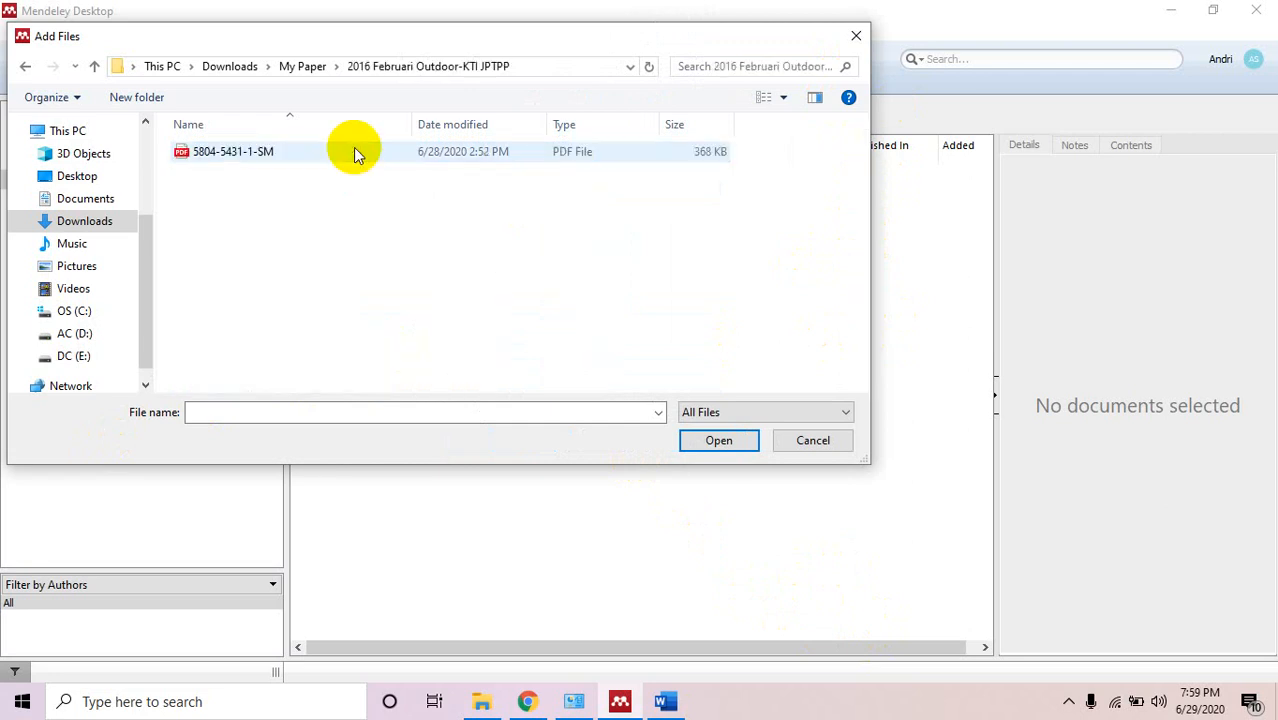
click(241, 157)
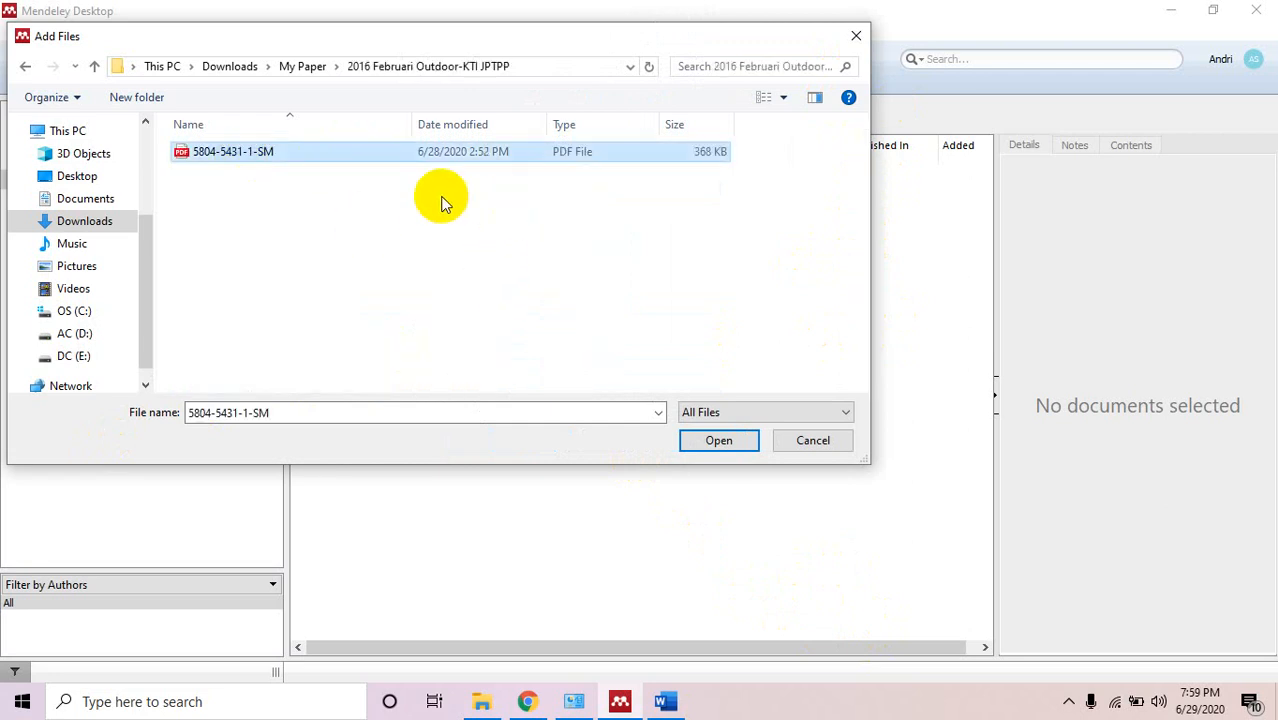
click(735, 447)
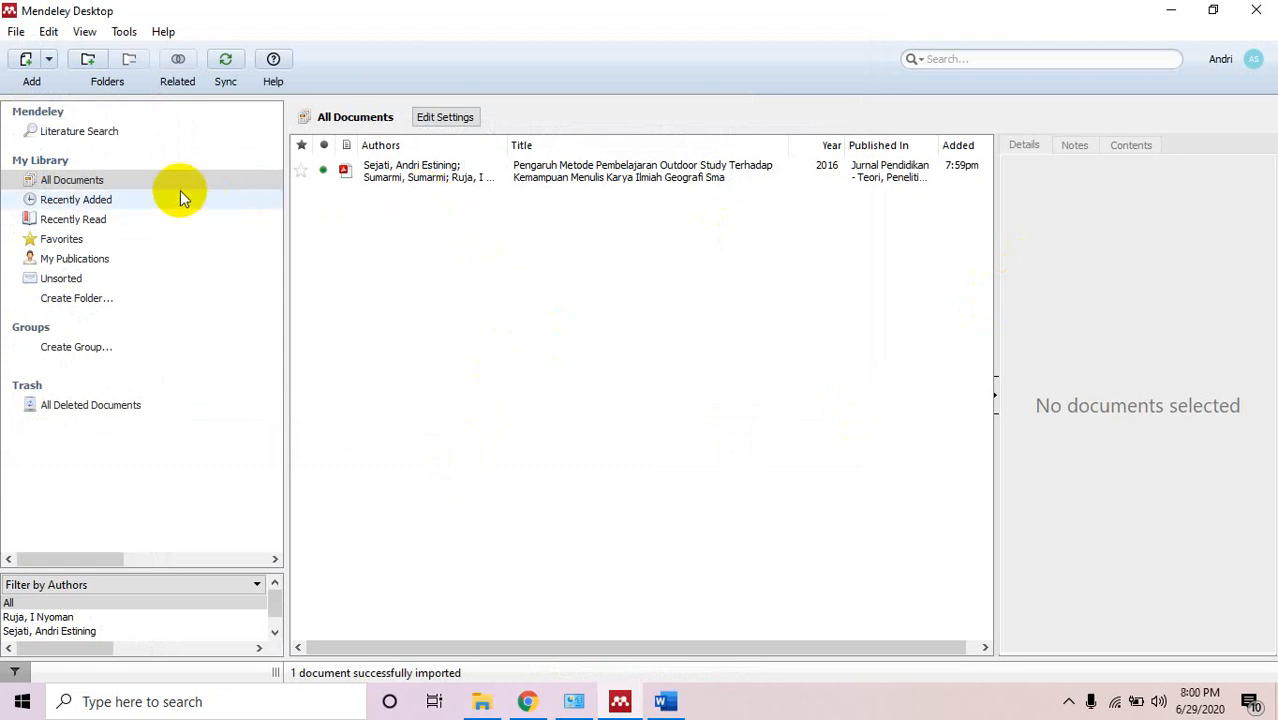
Show the imported 2016 Jurnal Pendidikan article's details, leaving its type as Journal Article.
click(93, 180)
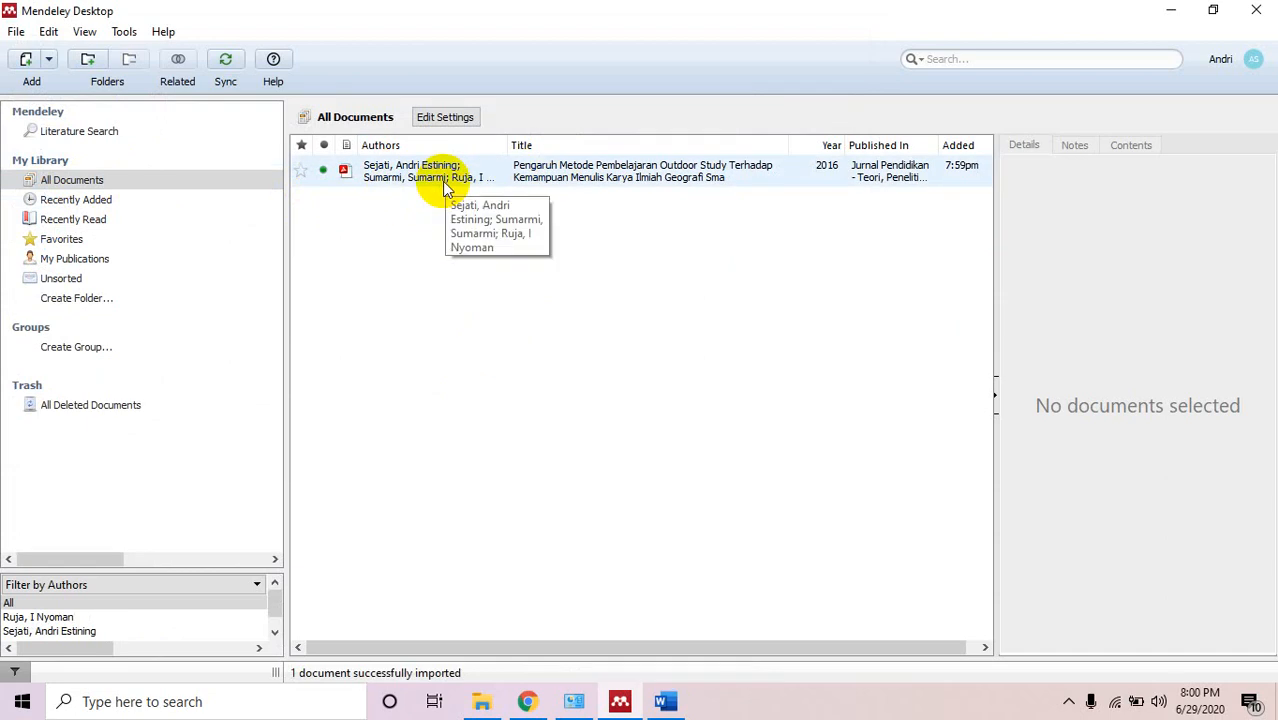
click(514, 176)
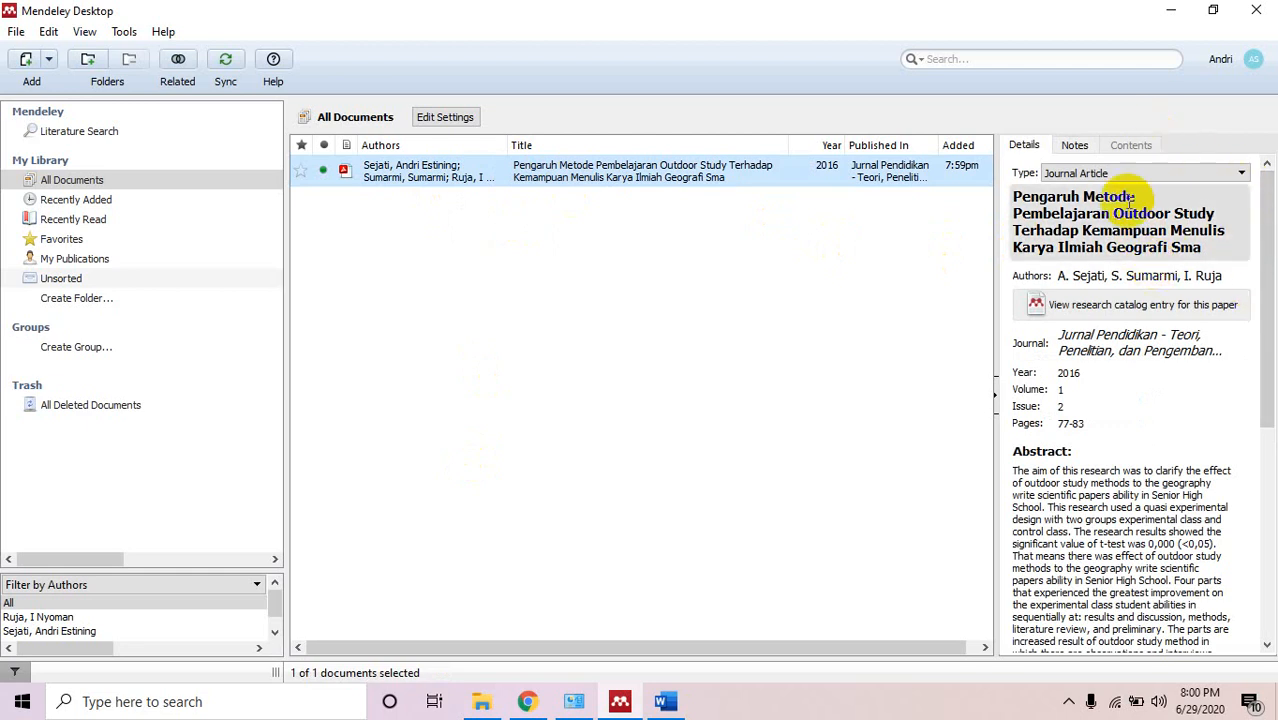
click(1155, 179)
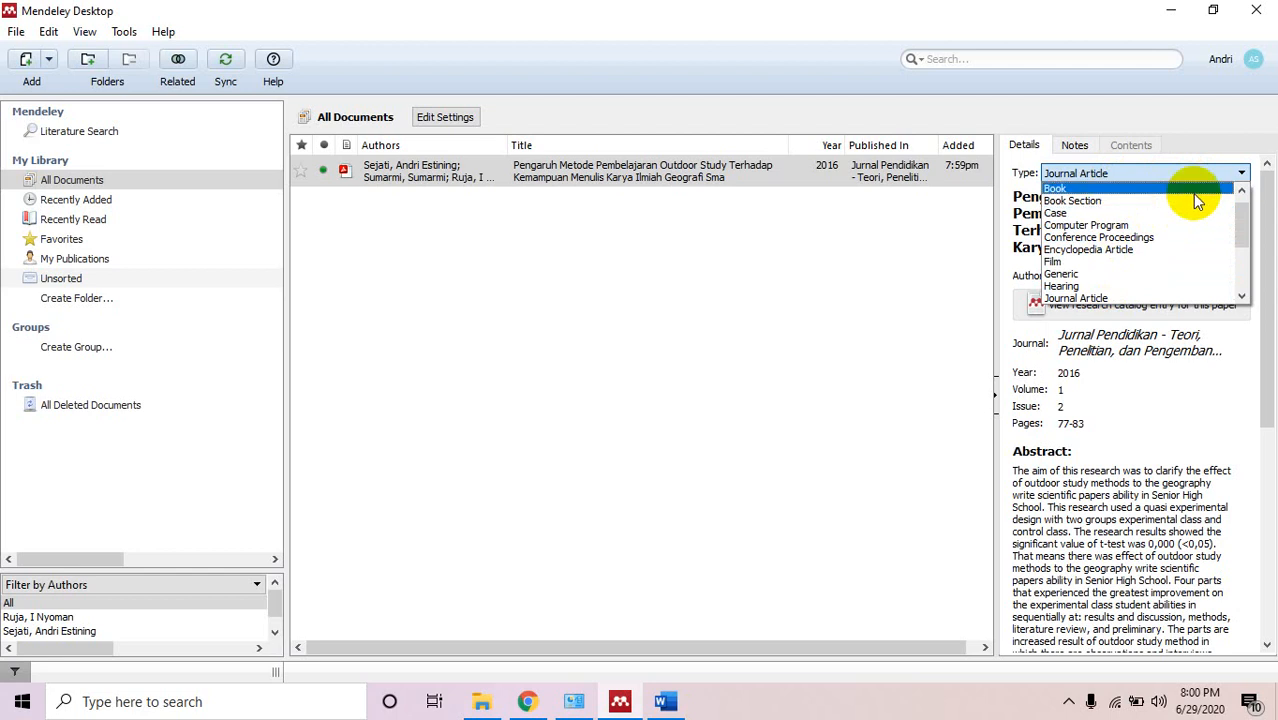
click(1214, 172)
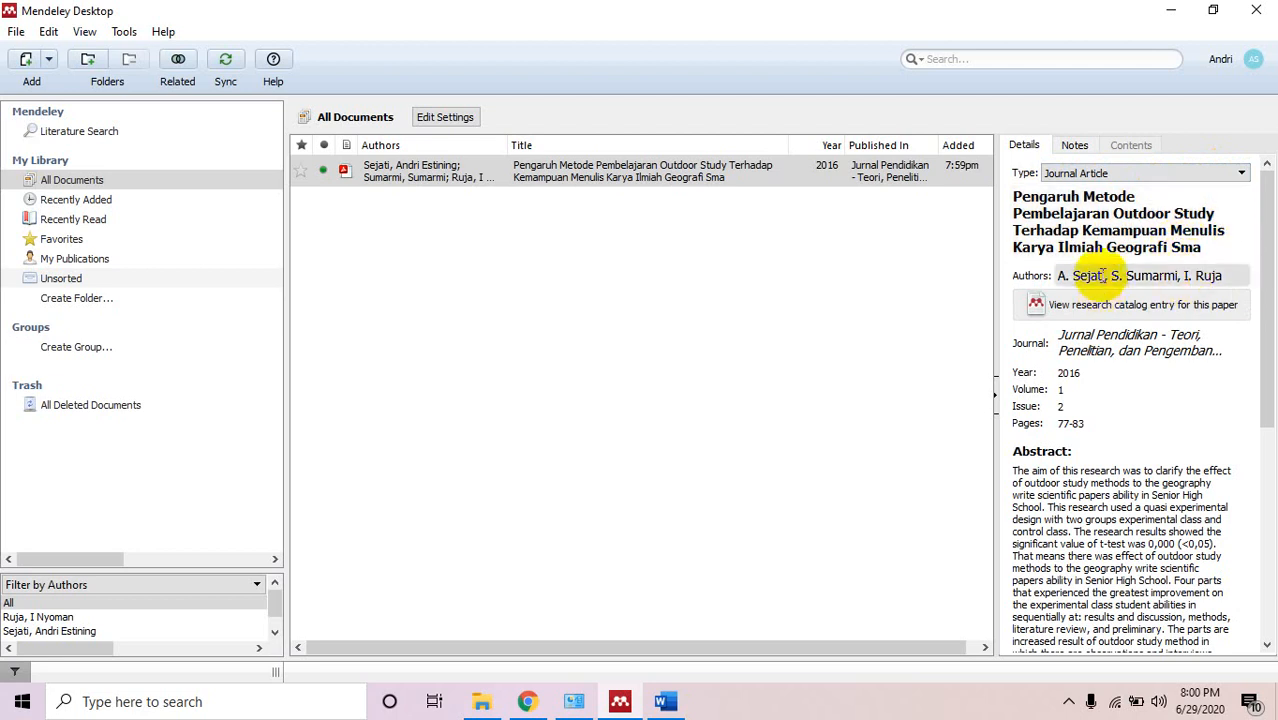
click(1103, 277)
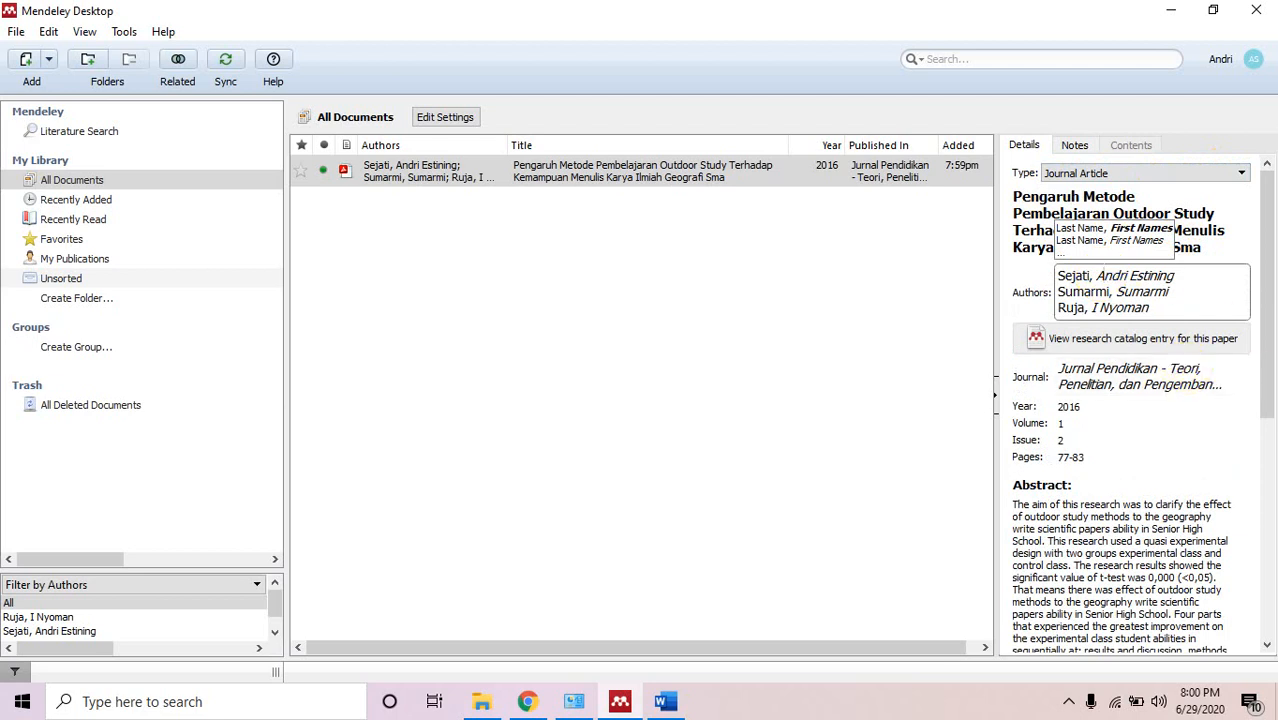
drag(1268, 280, 1268, 313)
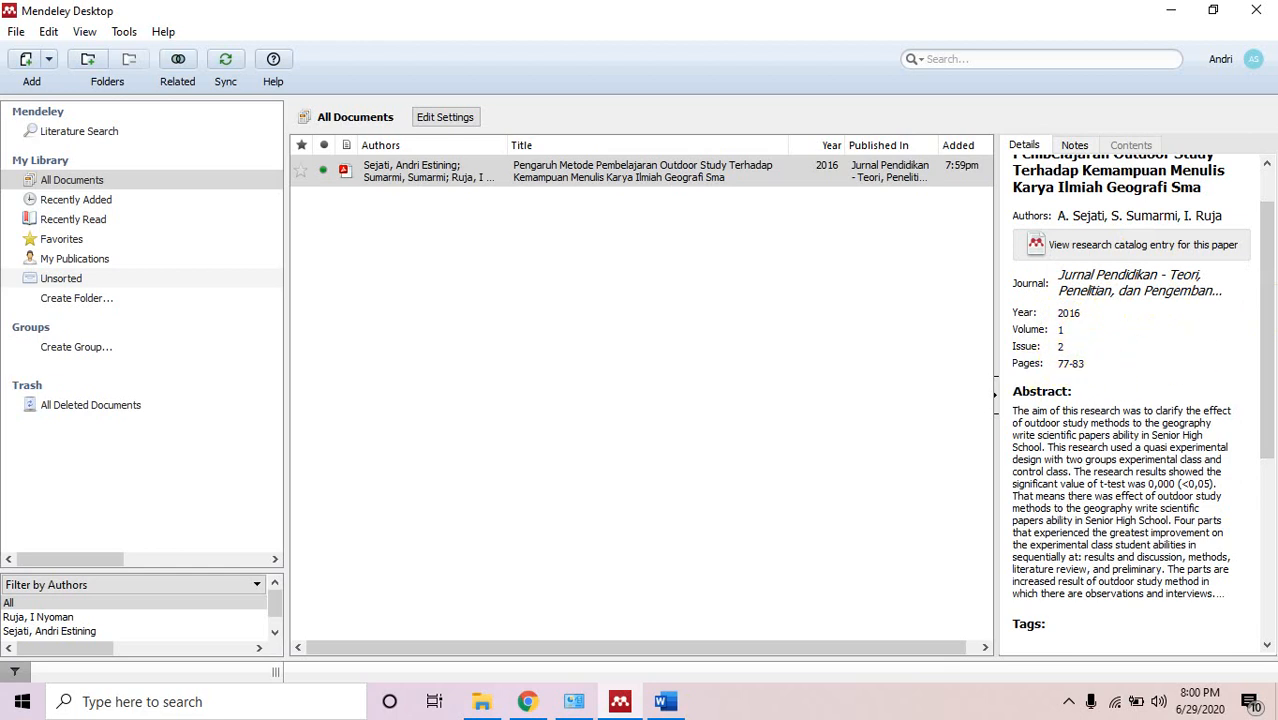
drag(1268, 295, 1266, 379)
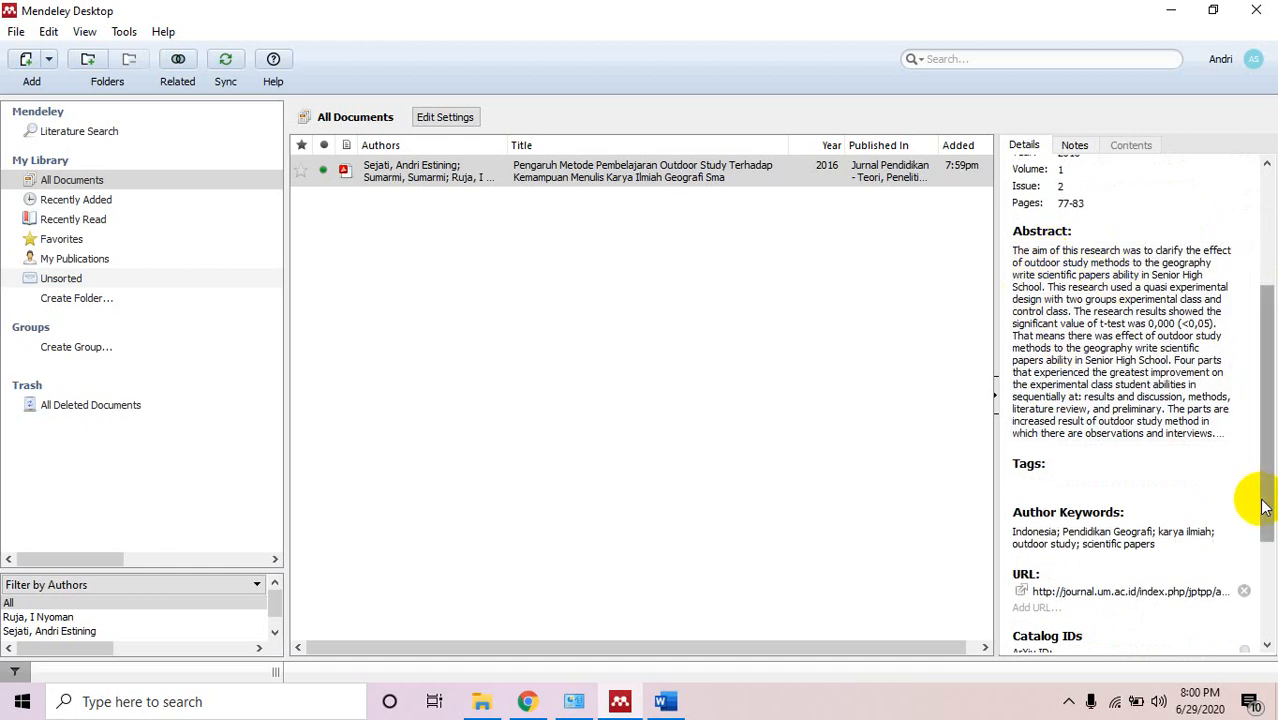
drag(1263, 485, 1246, 560)
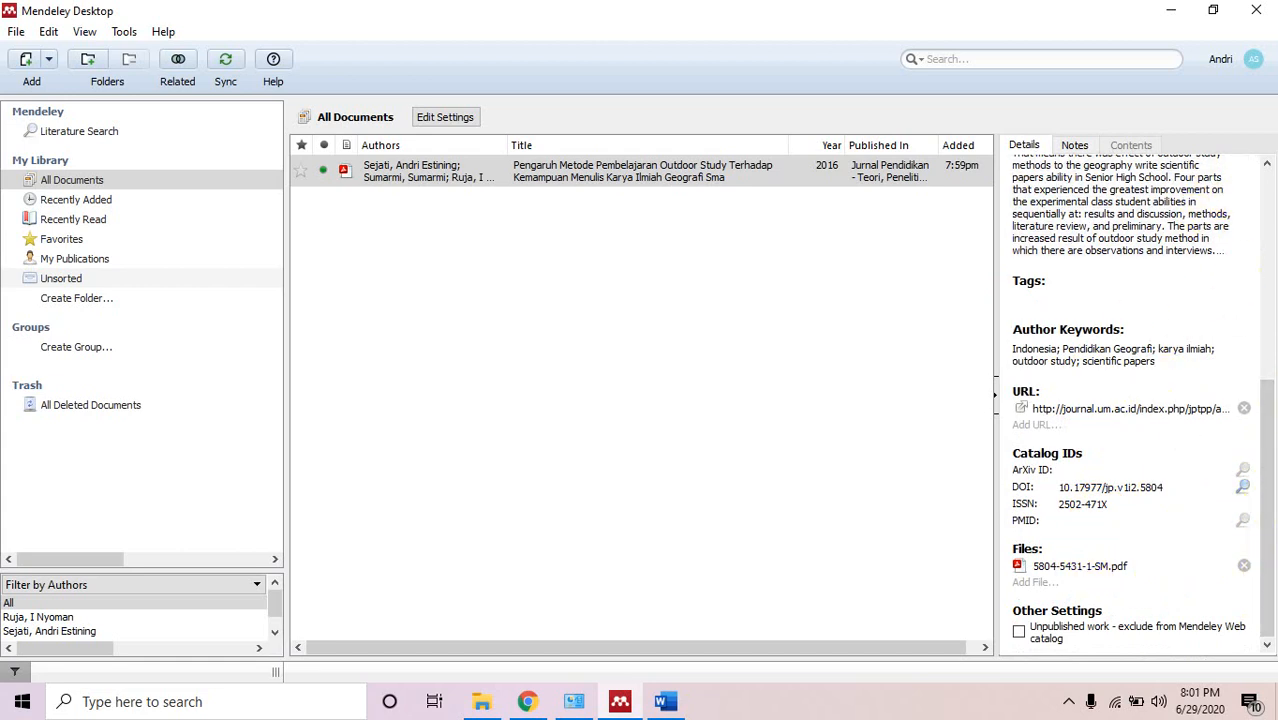
scroll(1270, 430, up, 5)
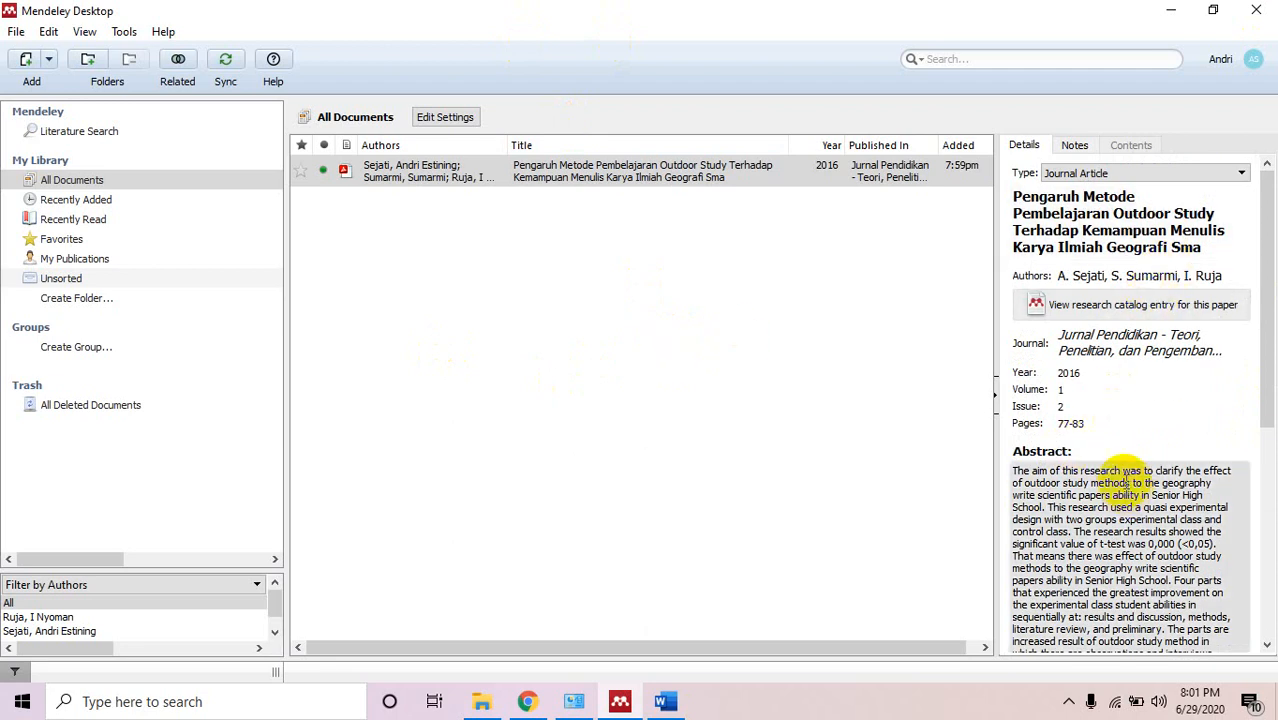
scroll(1120, 400, down, 2)
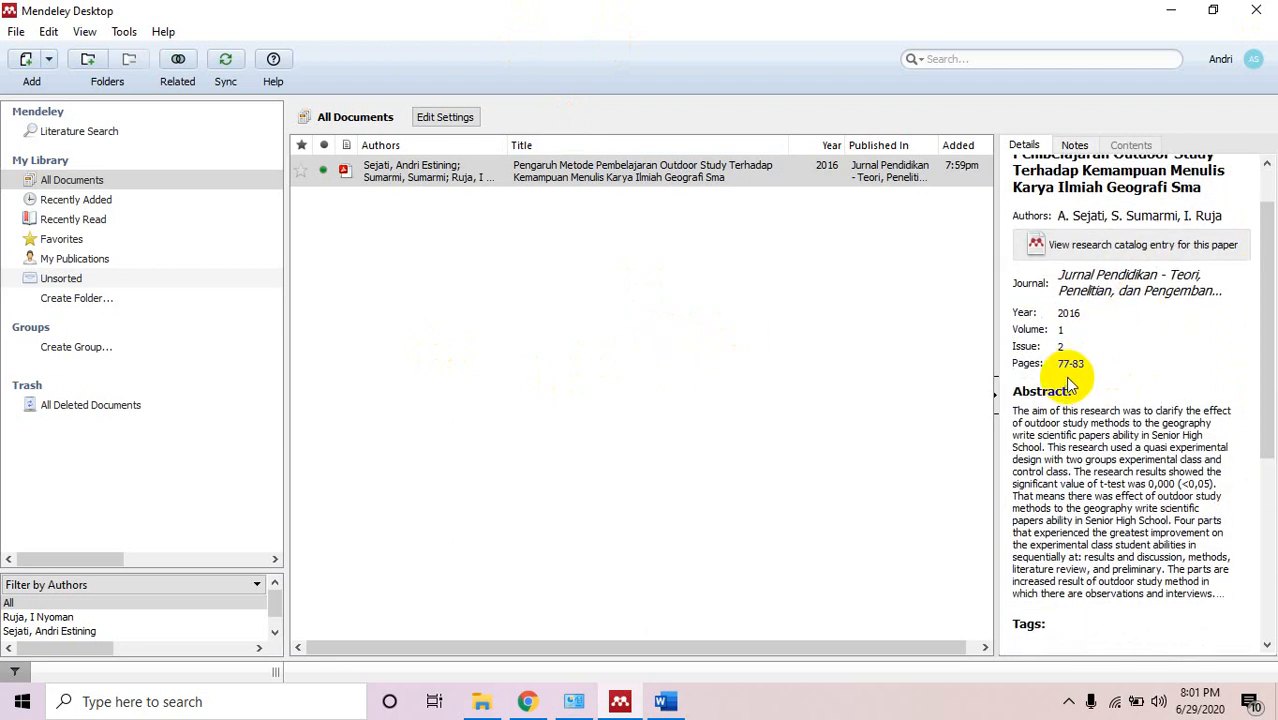
drag(1262, 340, 1250, 526)
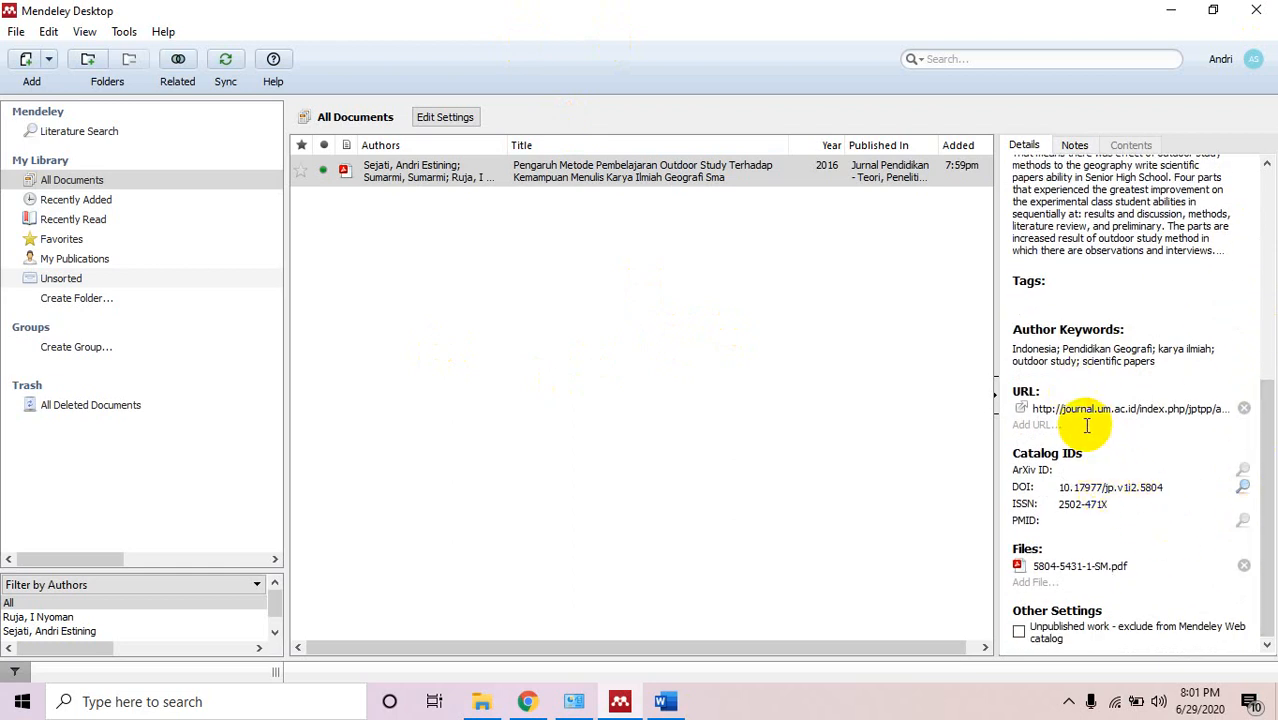
drag(1268, 420, 1268, 212)
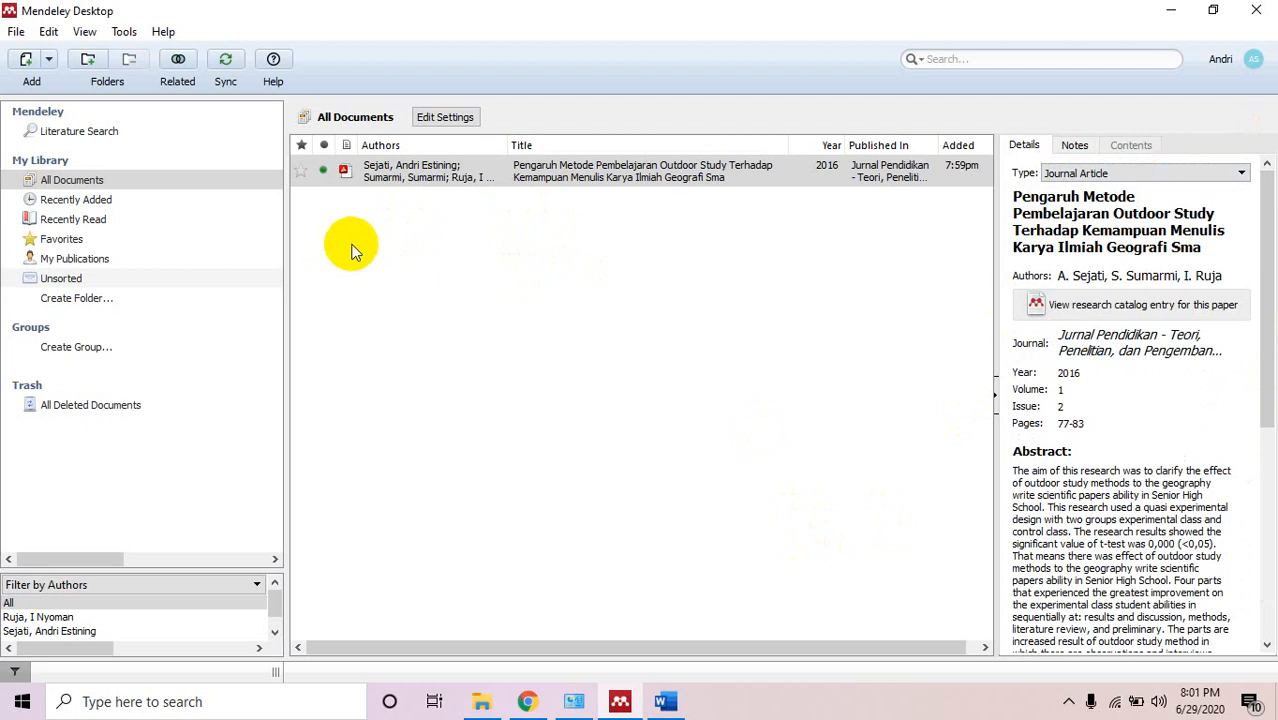
Import the PDF 25877115 from the 2017 Mei Outdoor-Character SEADR folder.
click(30, 58)
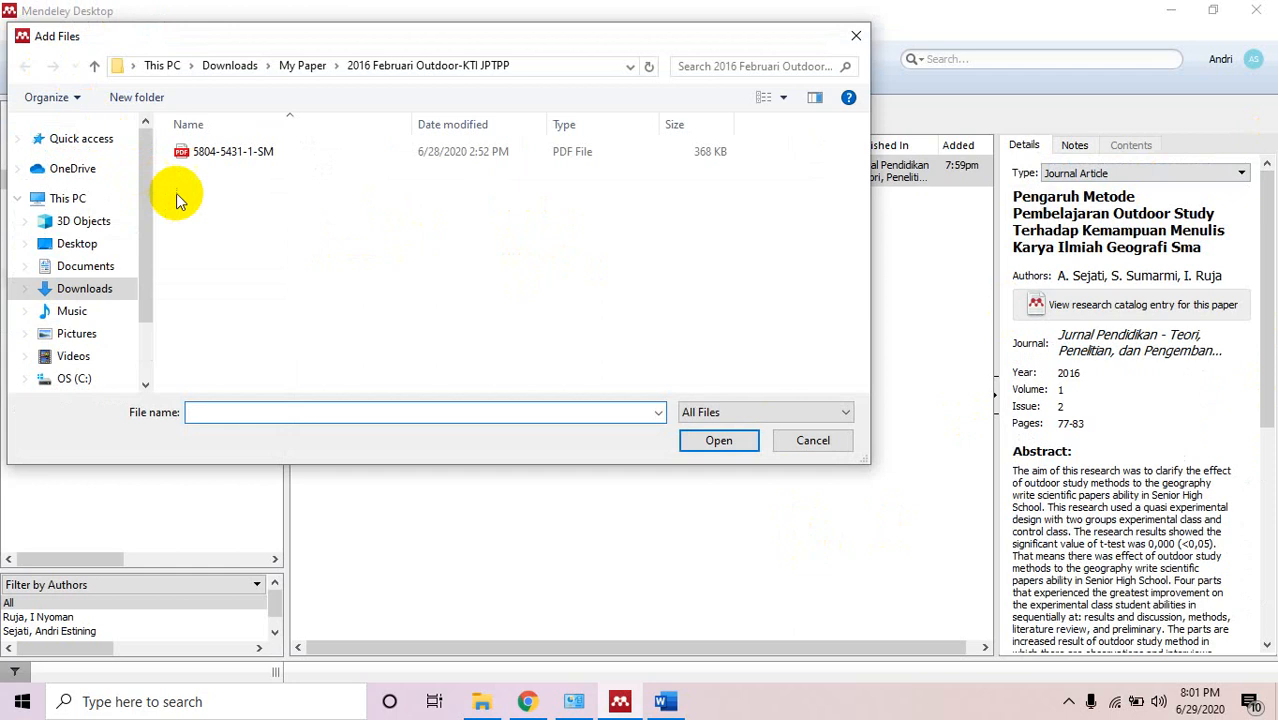
click(318, 68)
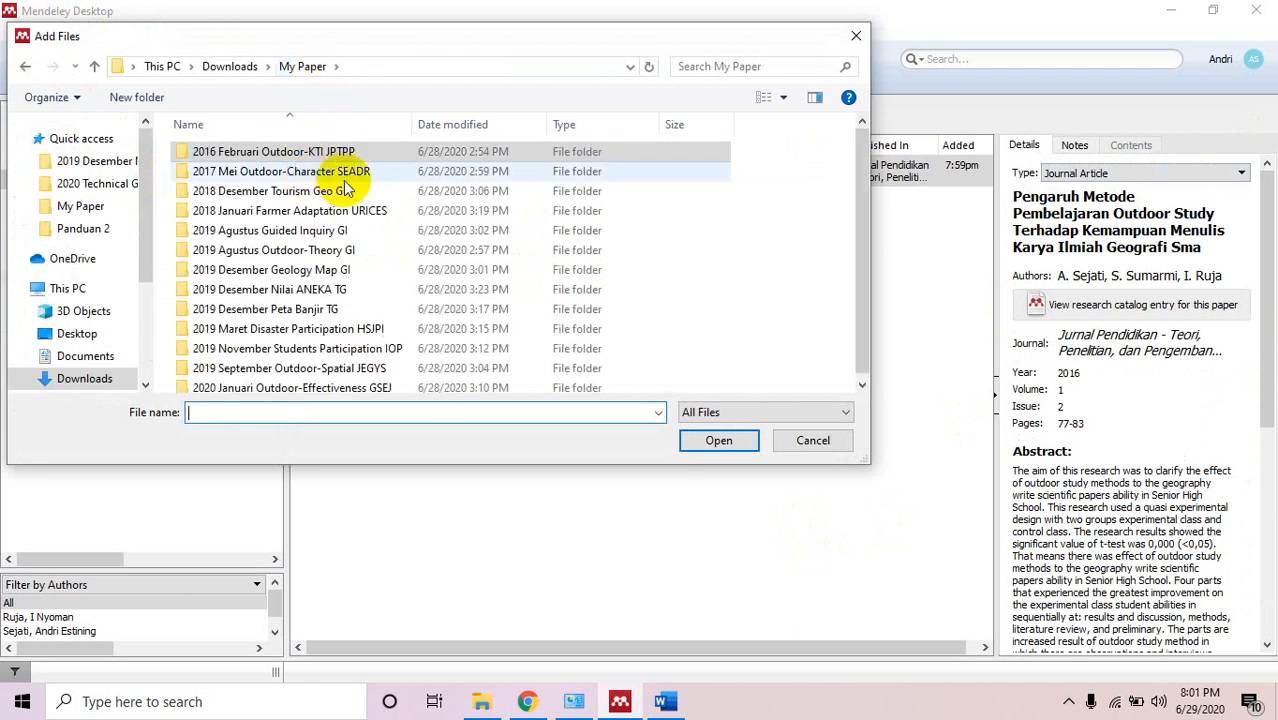
double_click(347, 174)
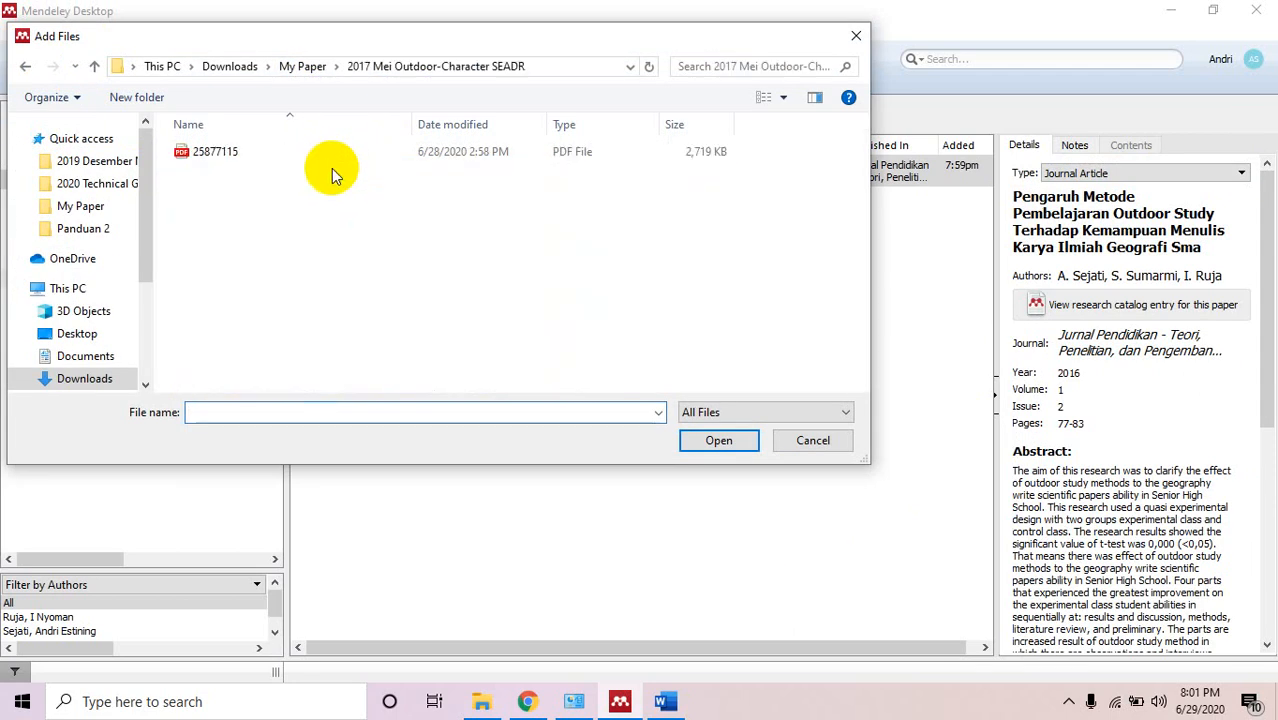
click(256, 162)
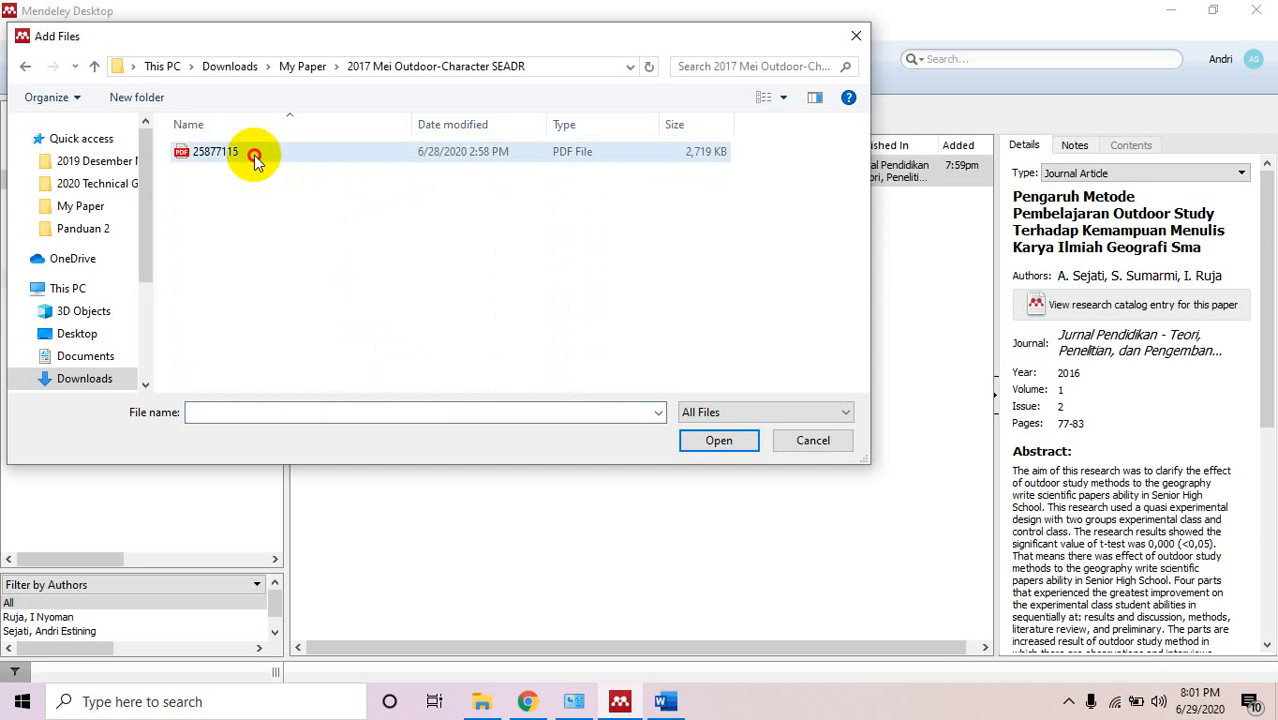
click(739, 447)
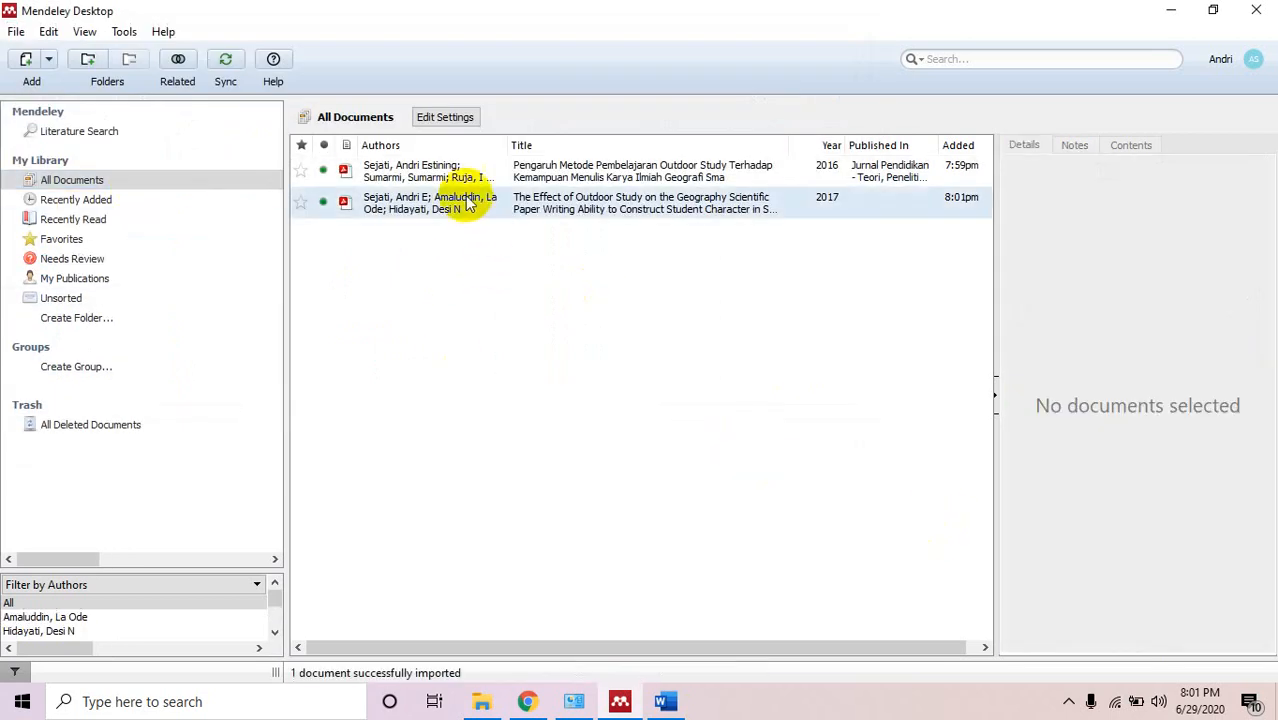
Import the PDF 'document' from the 2019 Agustus Outdoor-Theory GI folder.
click(48, 59)
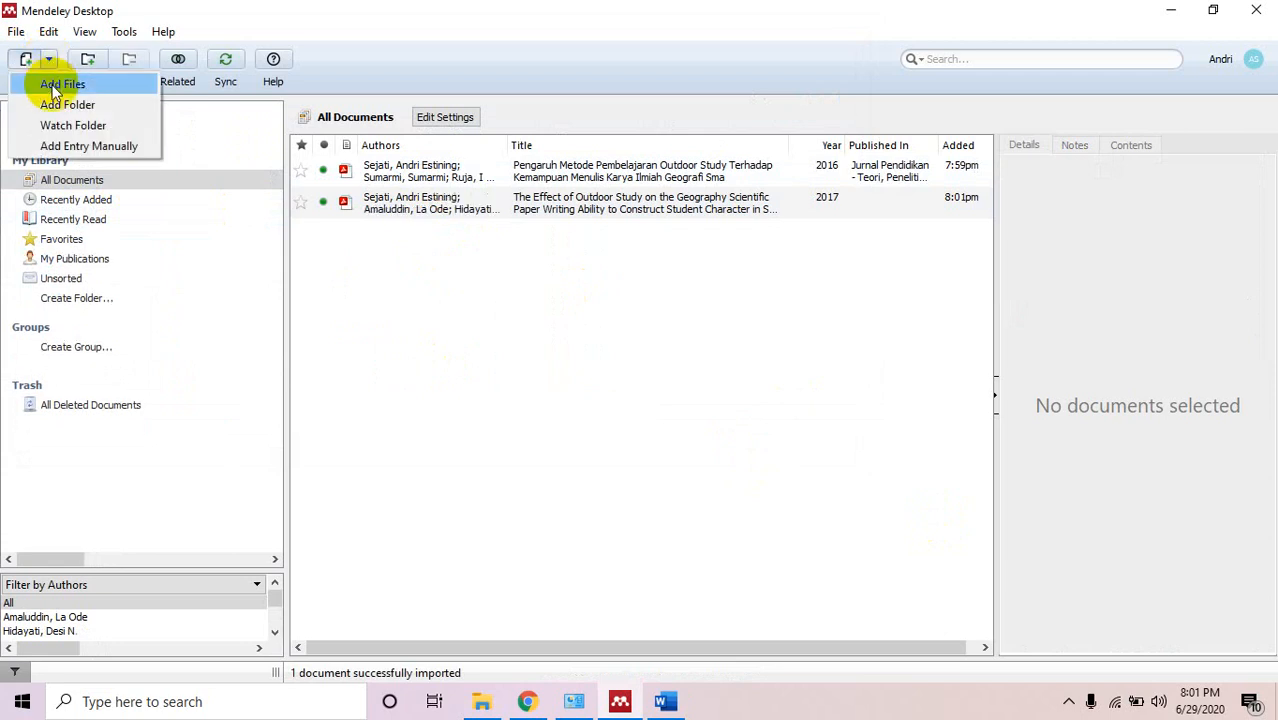
click(55, 86)
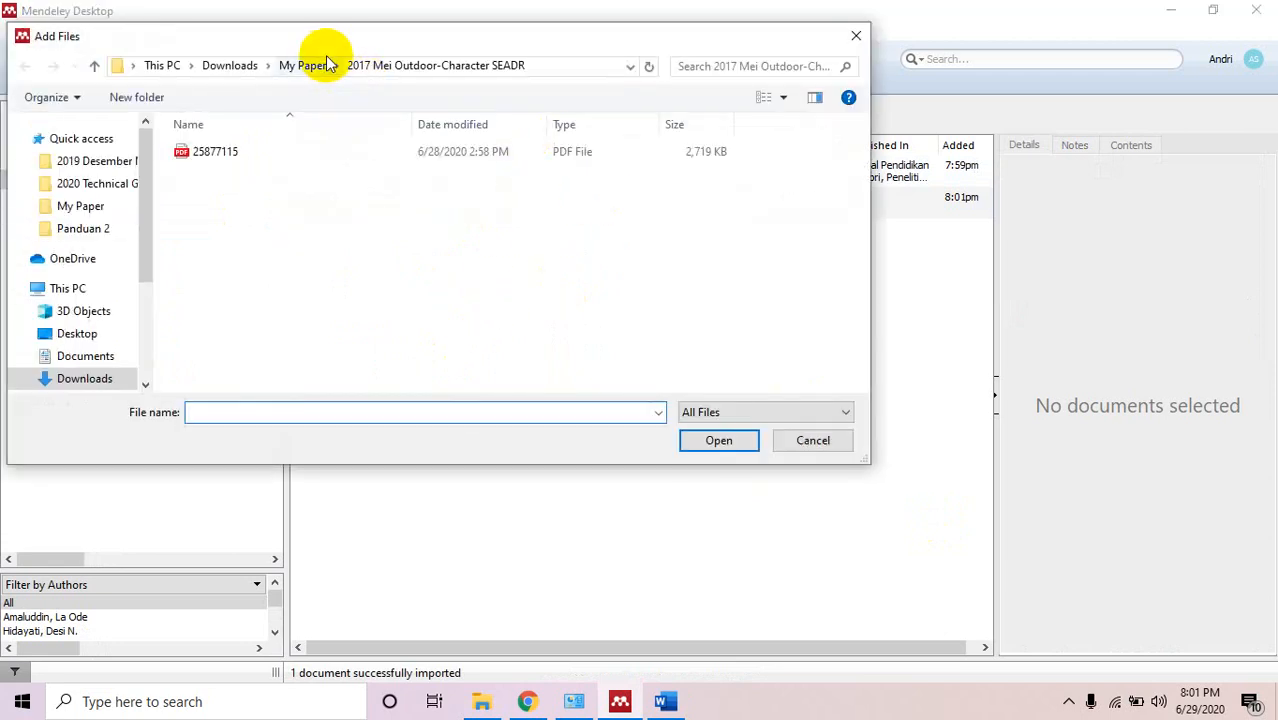
click(314, 65)
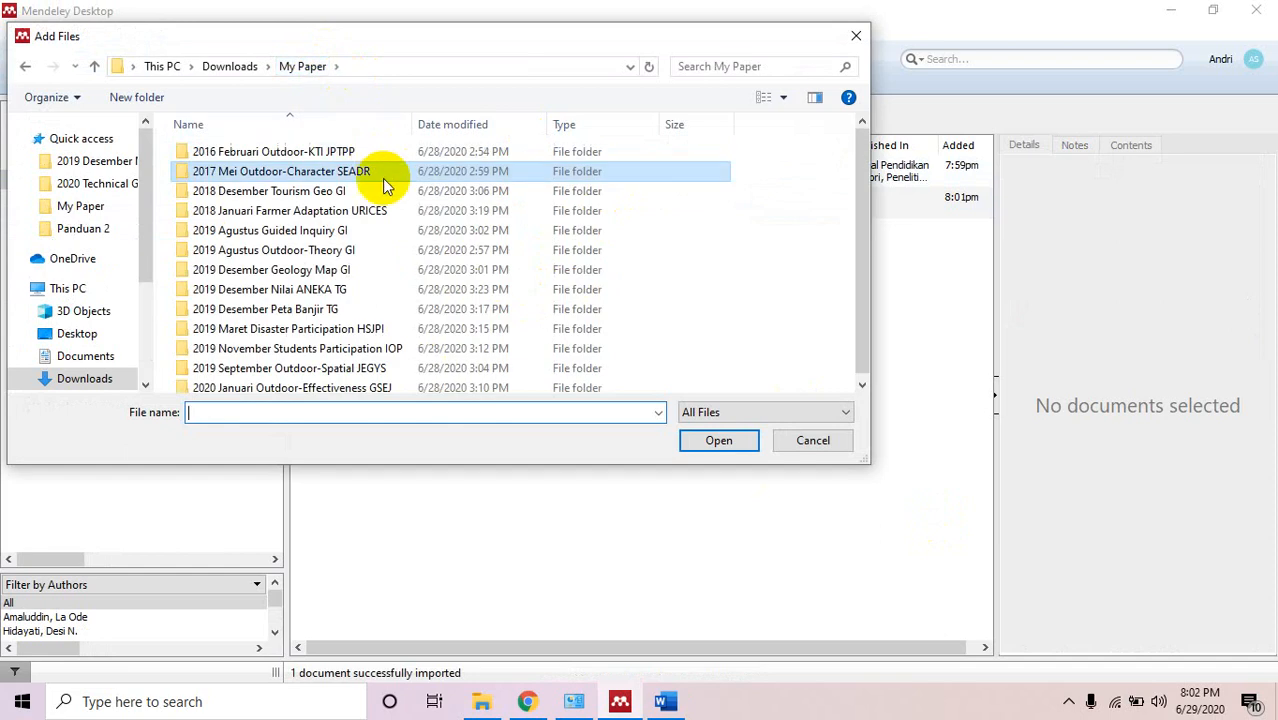
double_click(328, 251)
click(224, 147)
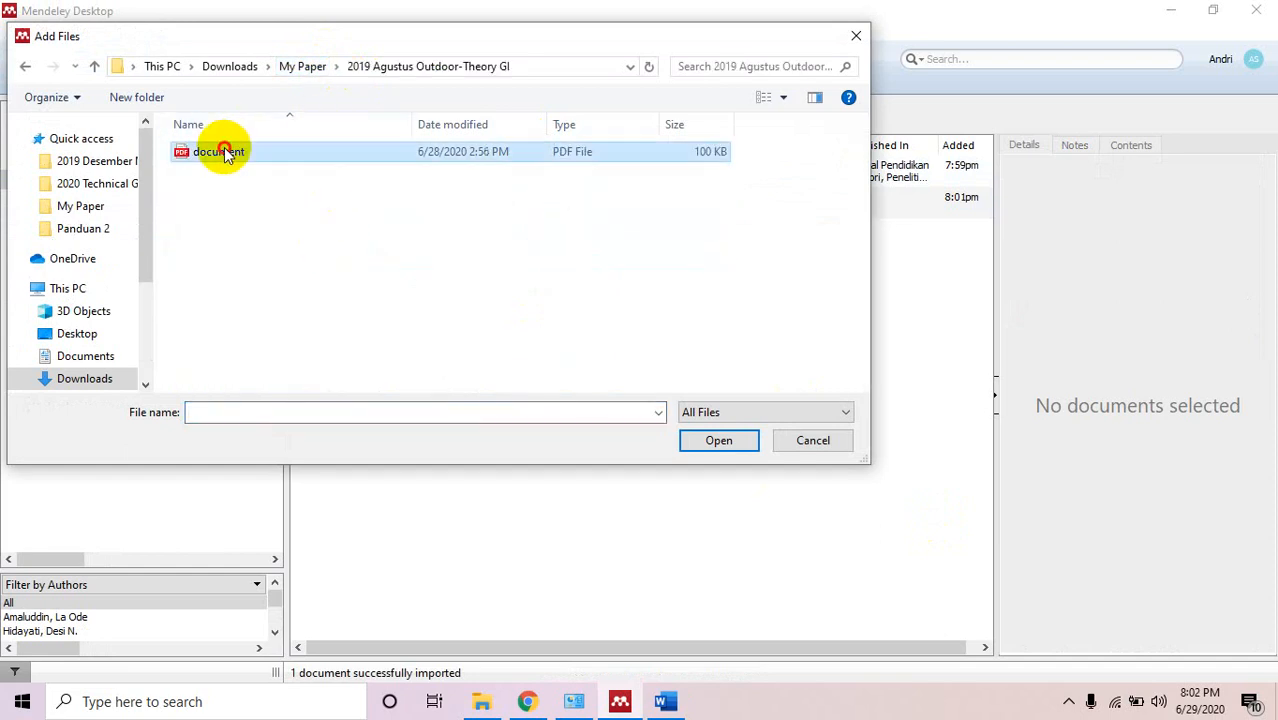
click(736, 443)
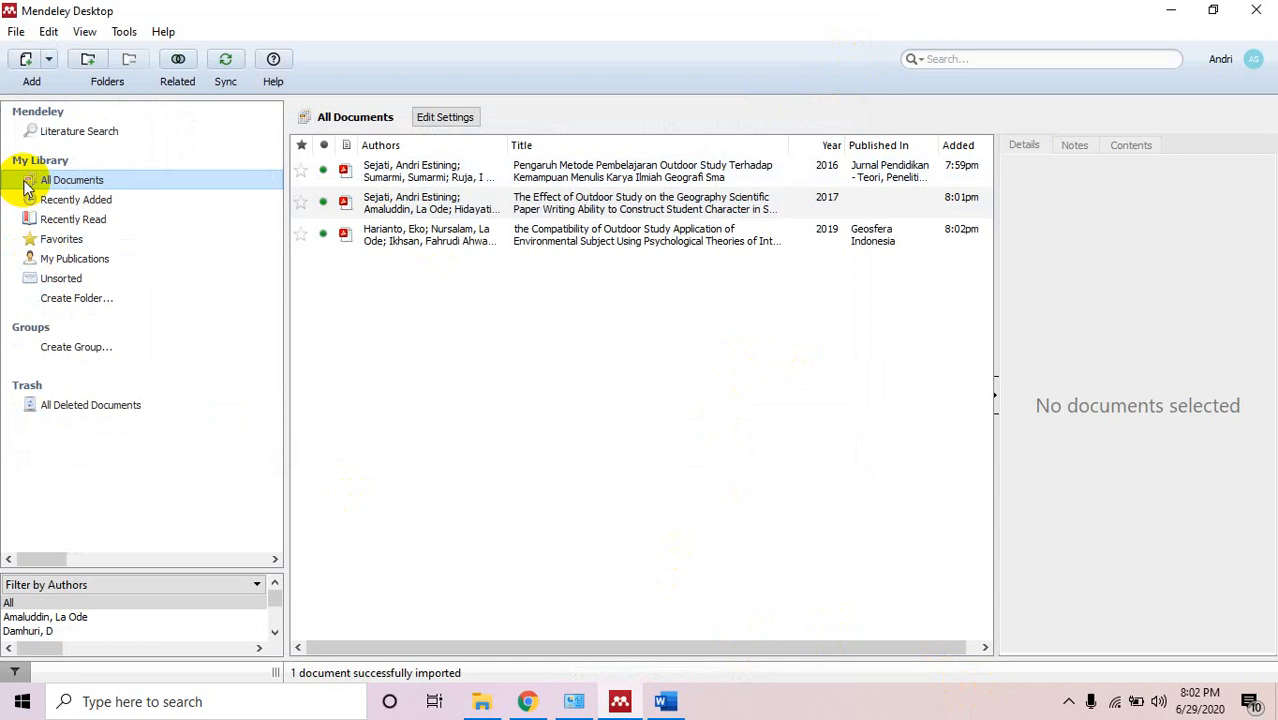
Import the article PDF from the 2019 September Outdoor-Spatial JEGYS folder.
click(48, 60)
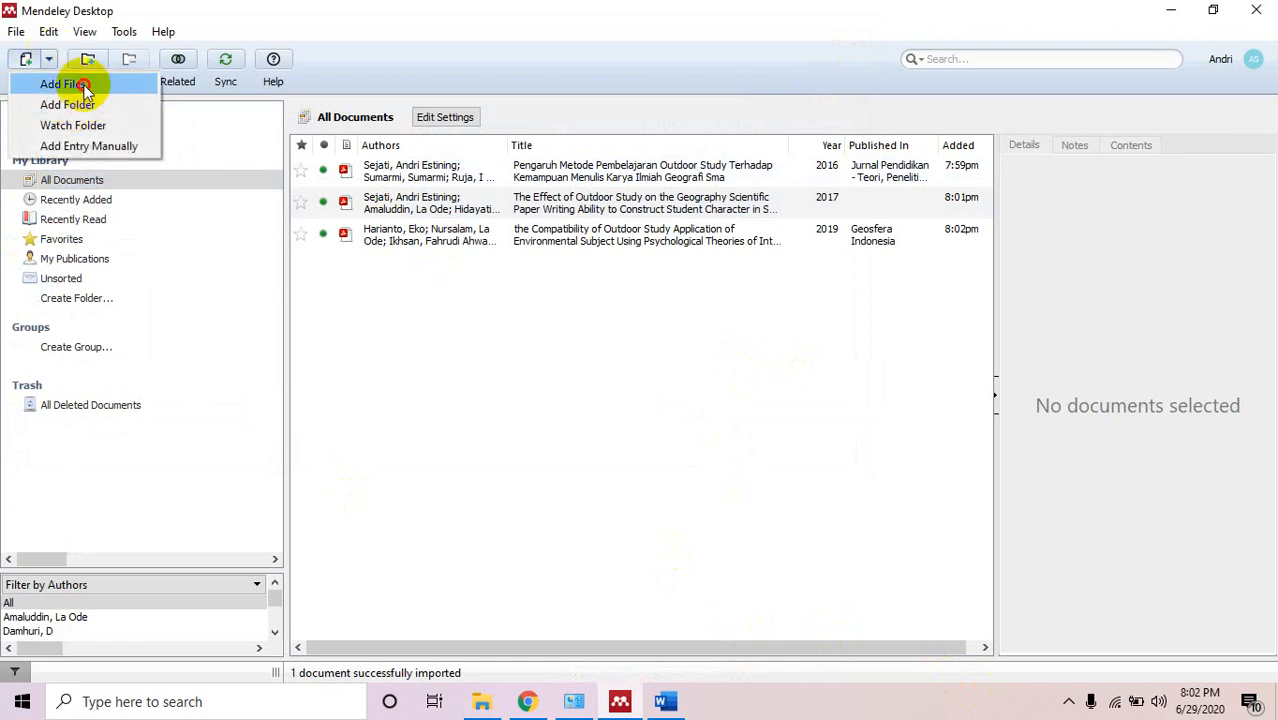
click(62, 84)
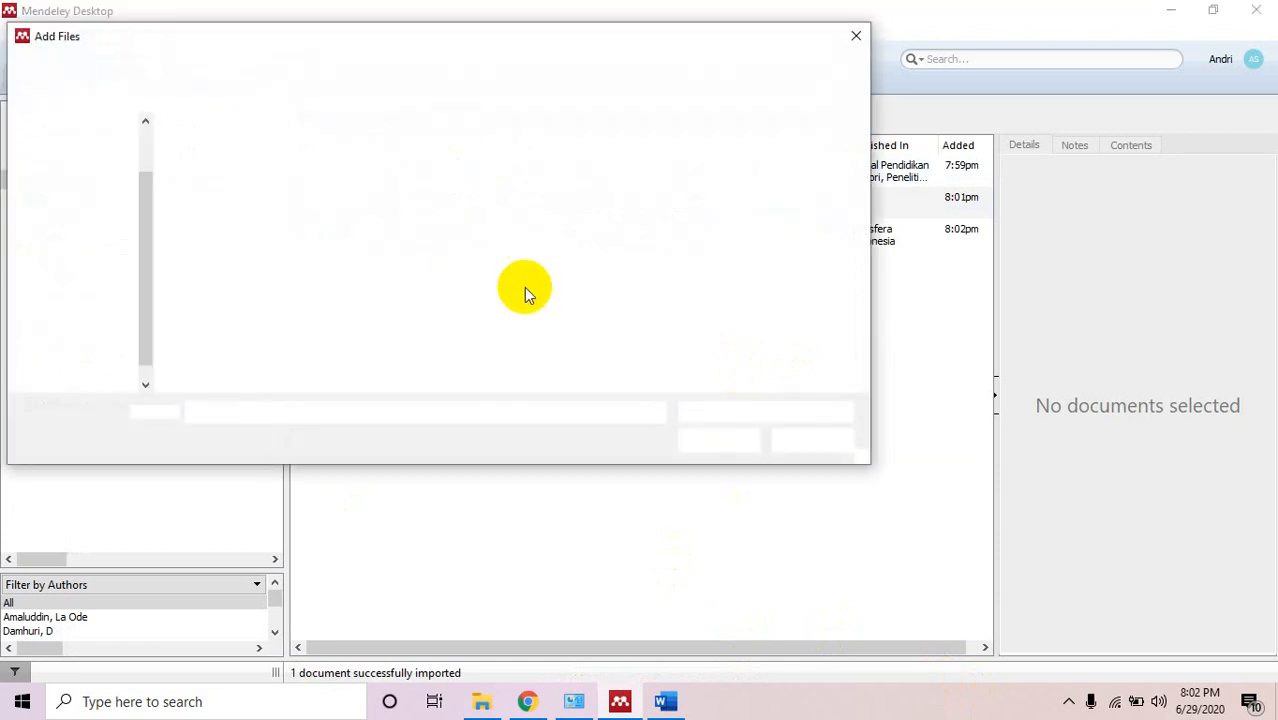
click(288, 67)
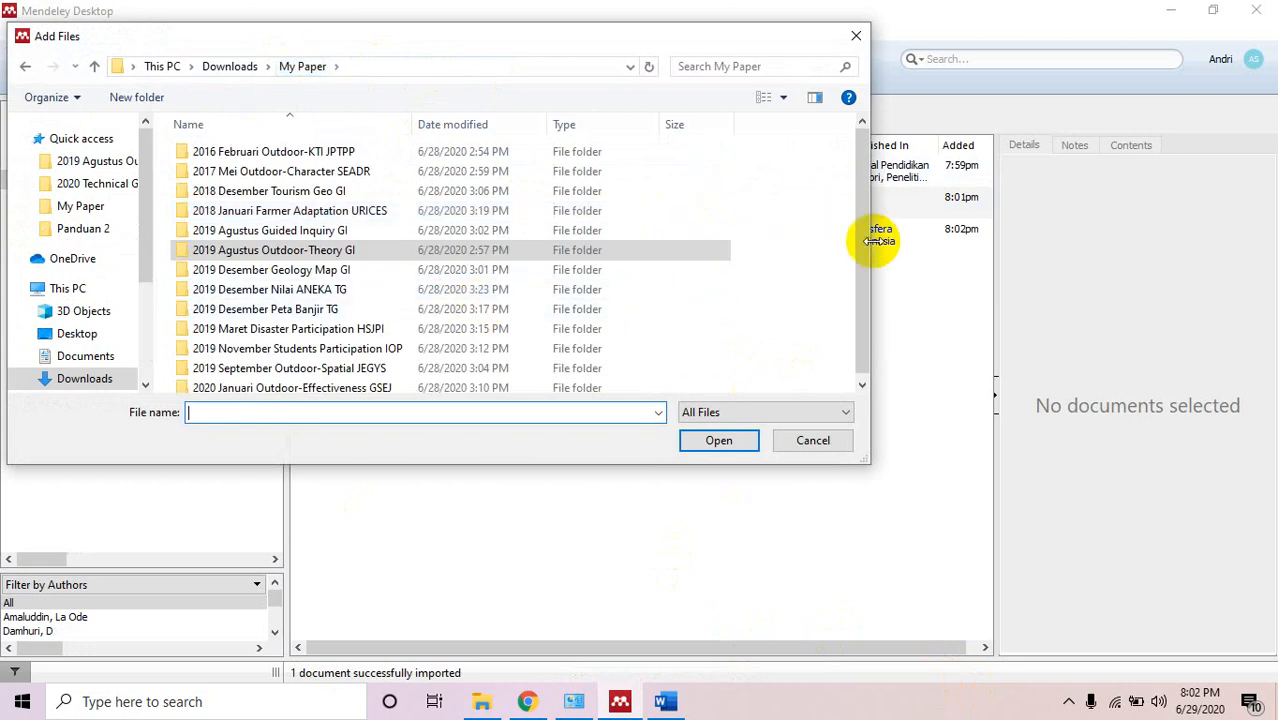
scroll(861, 270, down, 1)
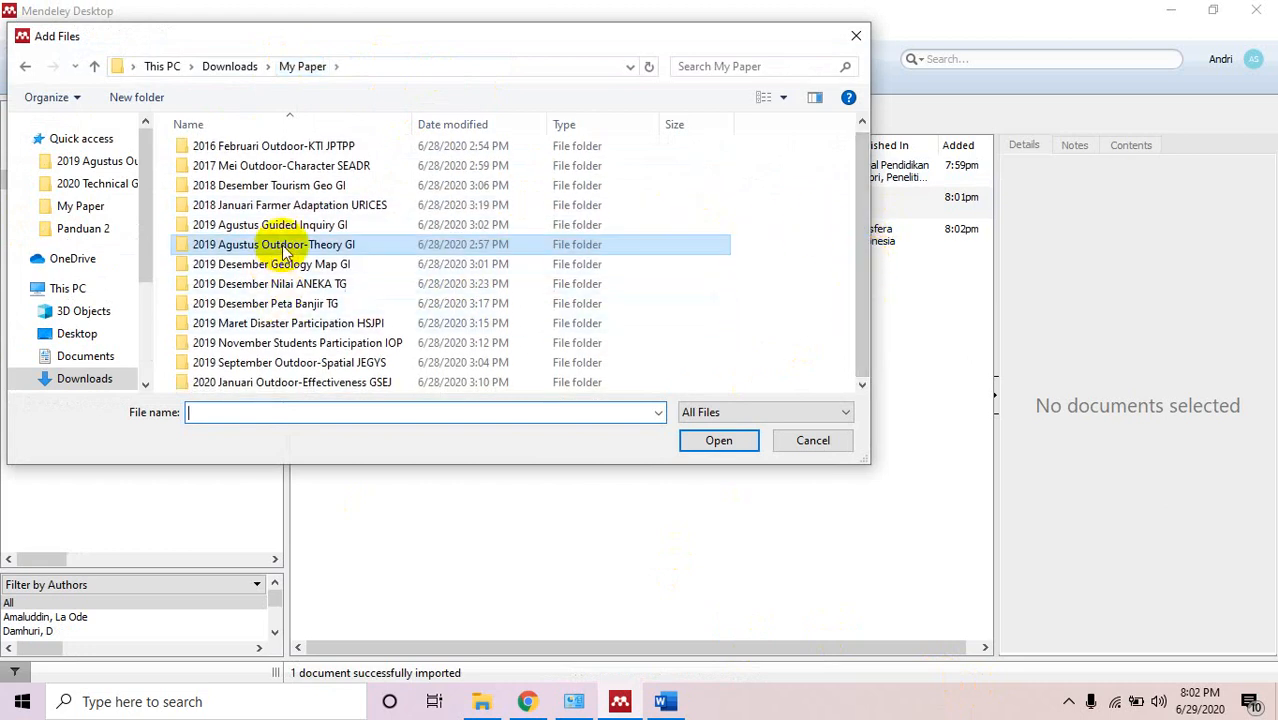
double_click(314, 369)
click(318, 156)
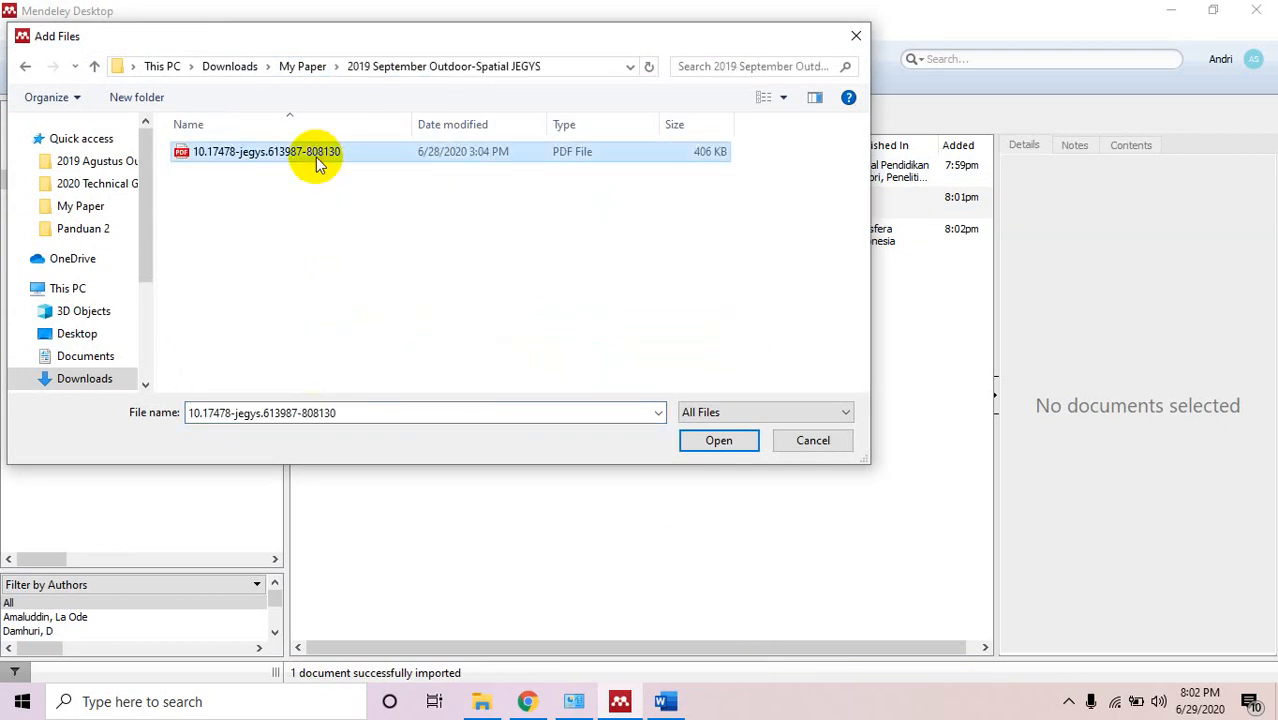
click(693, 433)
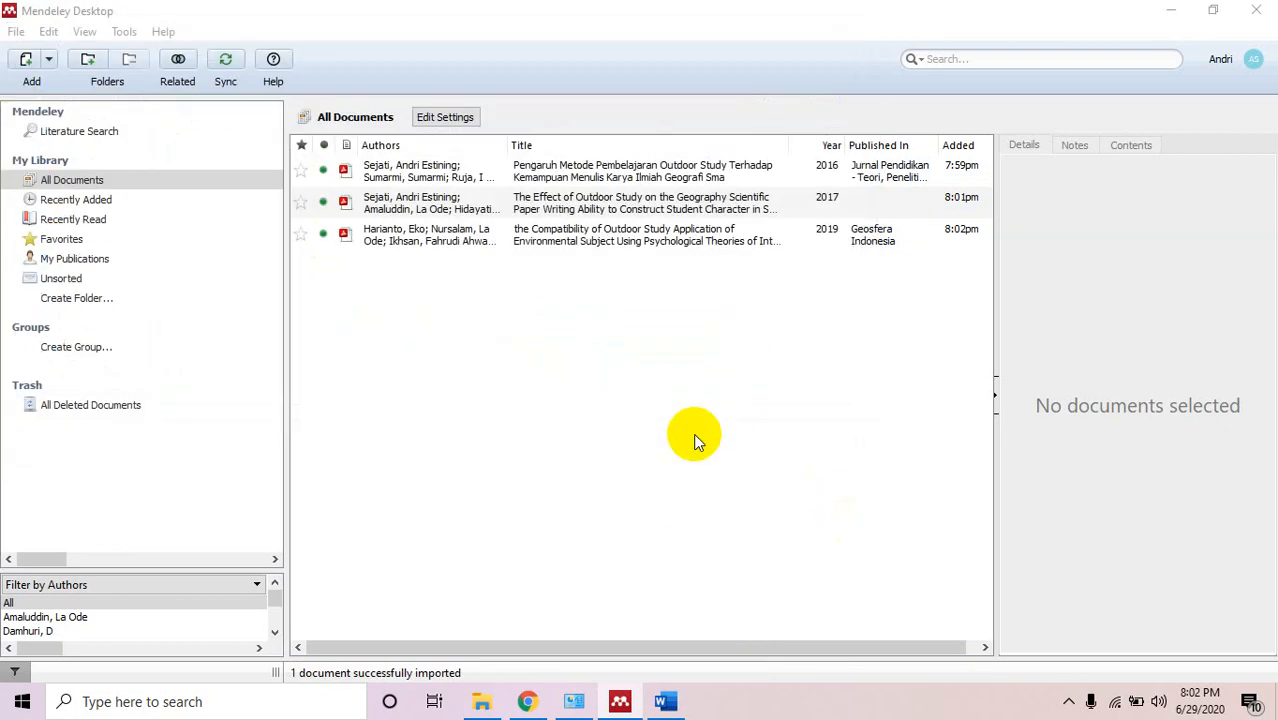
Import 1016-7669-1-PB from the 2020 Januari Outdoor-Effectiveness GSEJ folder.
click(49, 61)
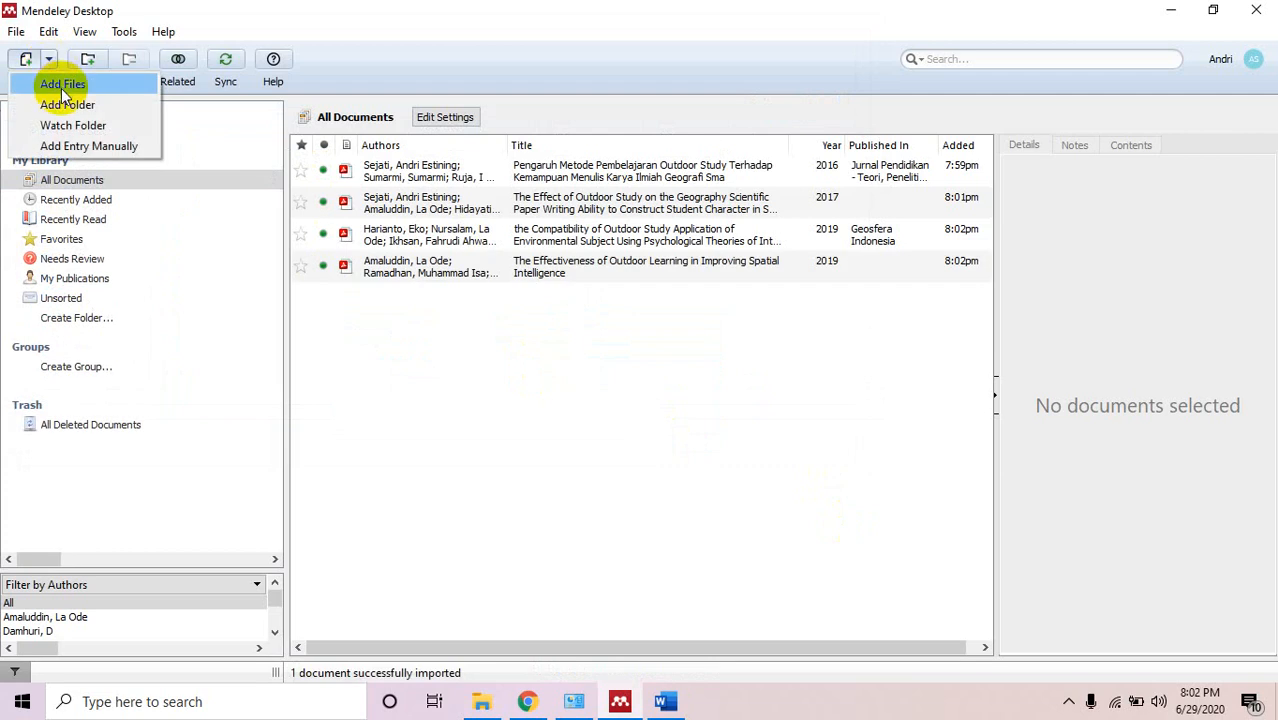
click(62, 84)
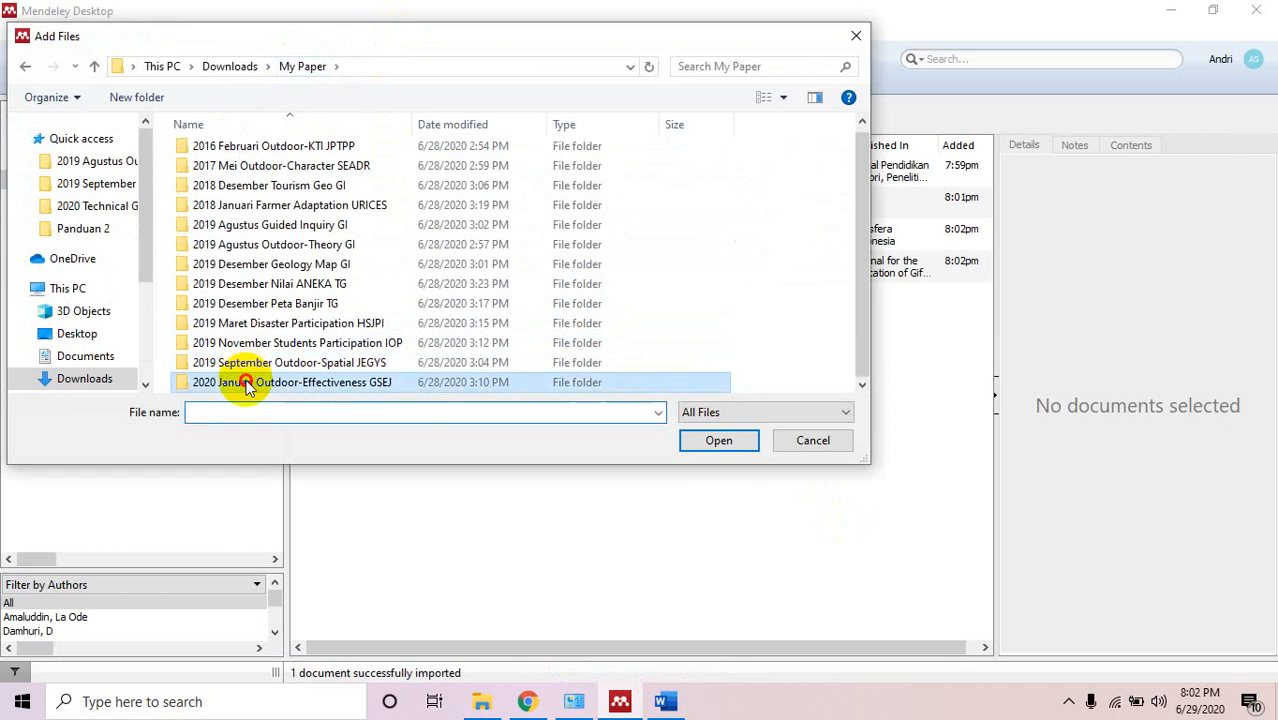
double_click(245, 383)
click(222, 151)
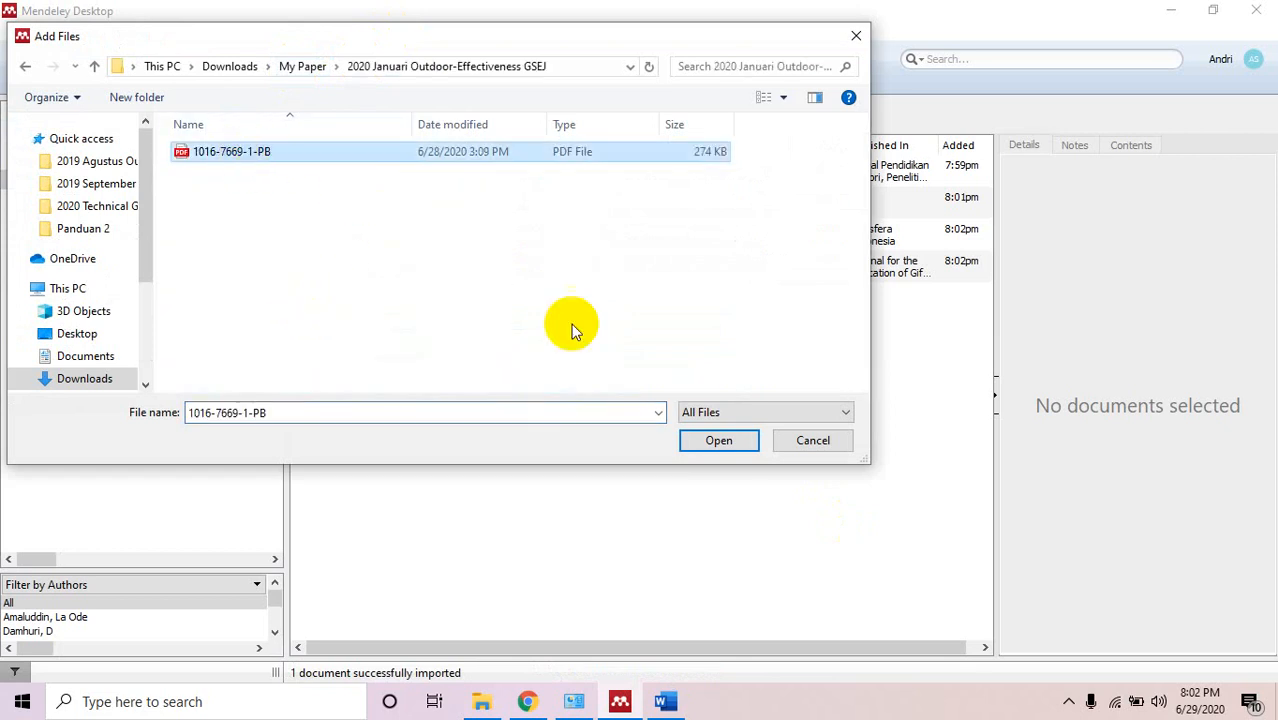
click(733, 442)
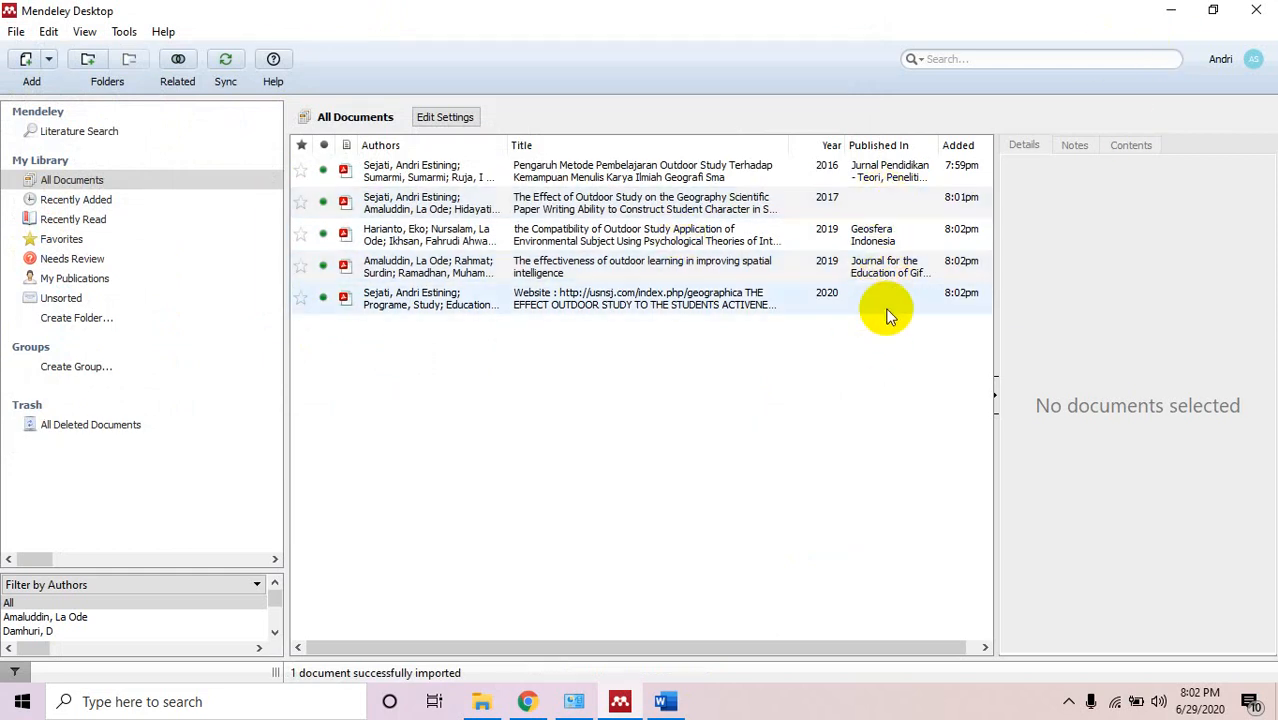
click(882, 203)
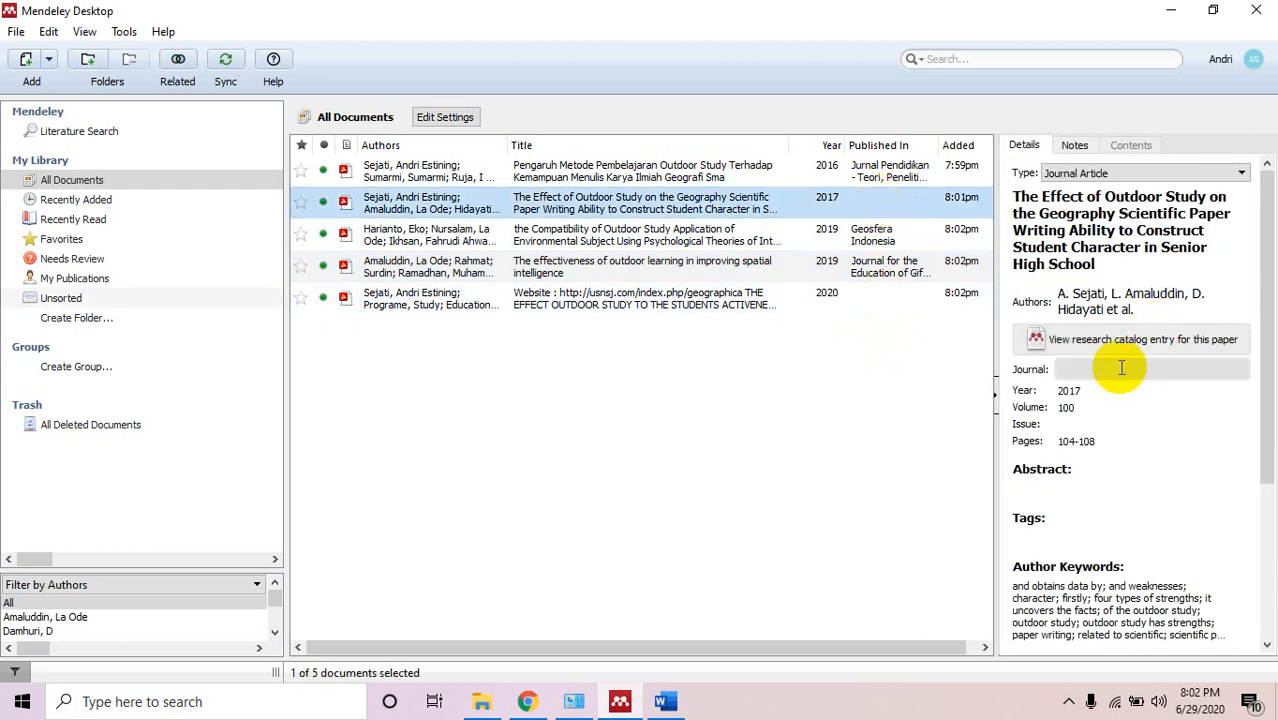
click(830, 299)
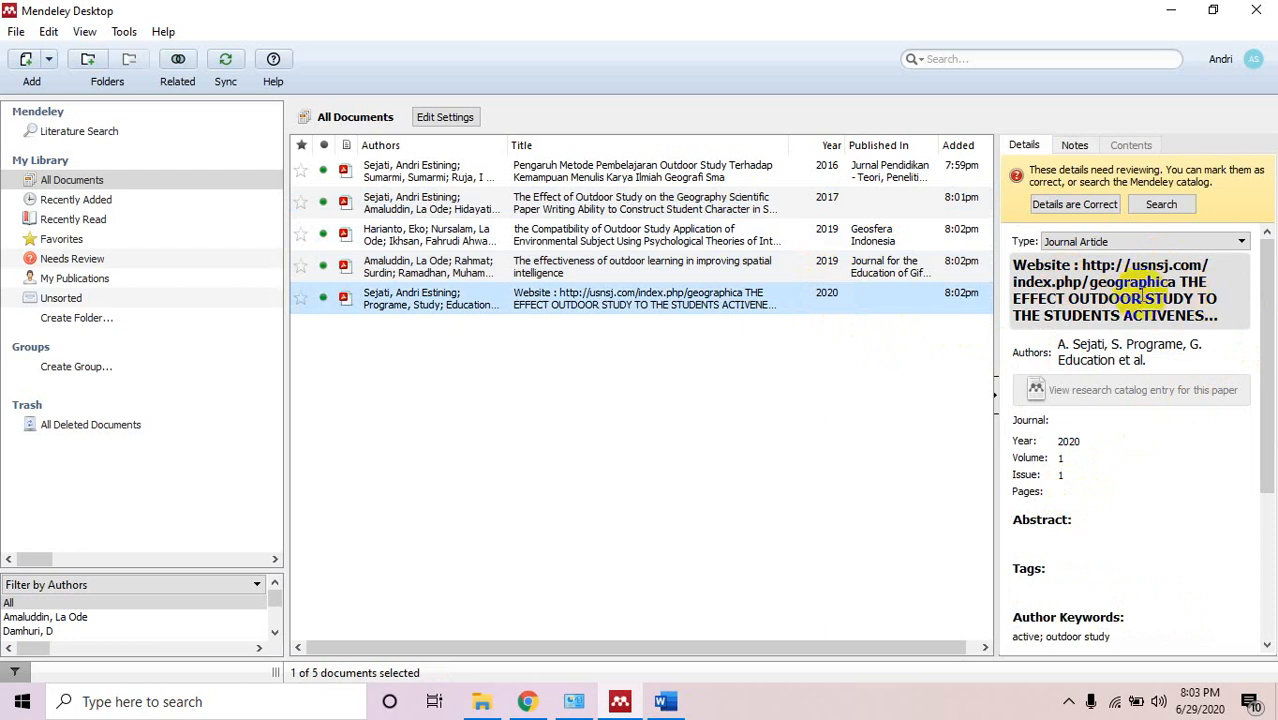
click(1120, 362)
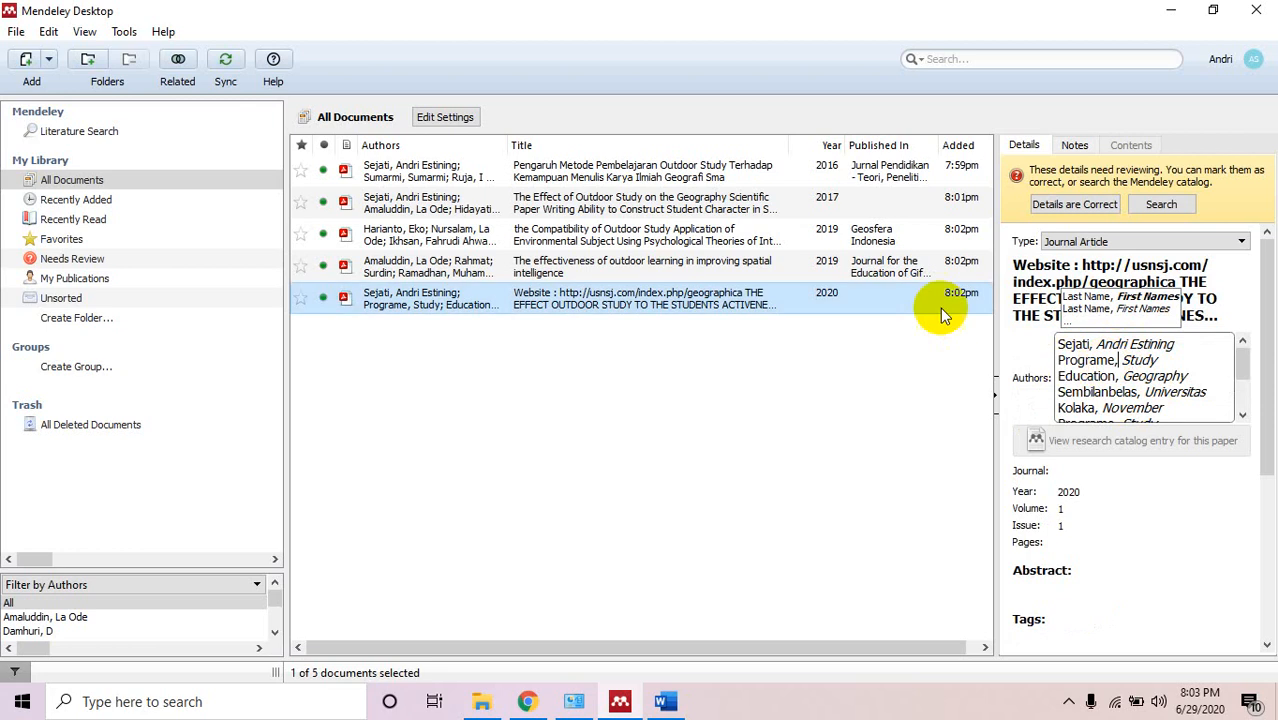
click(545, 292)
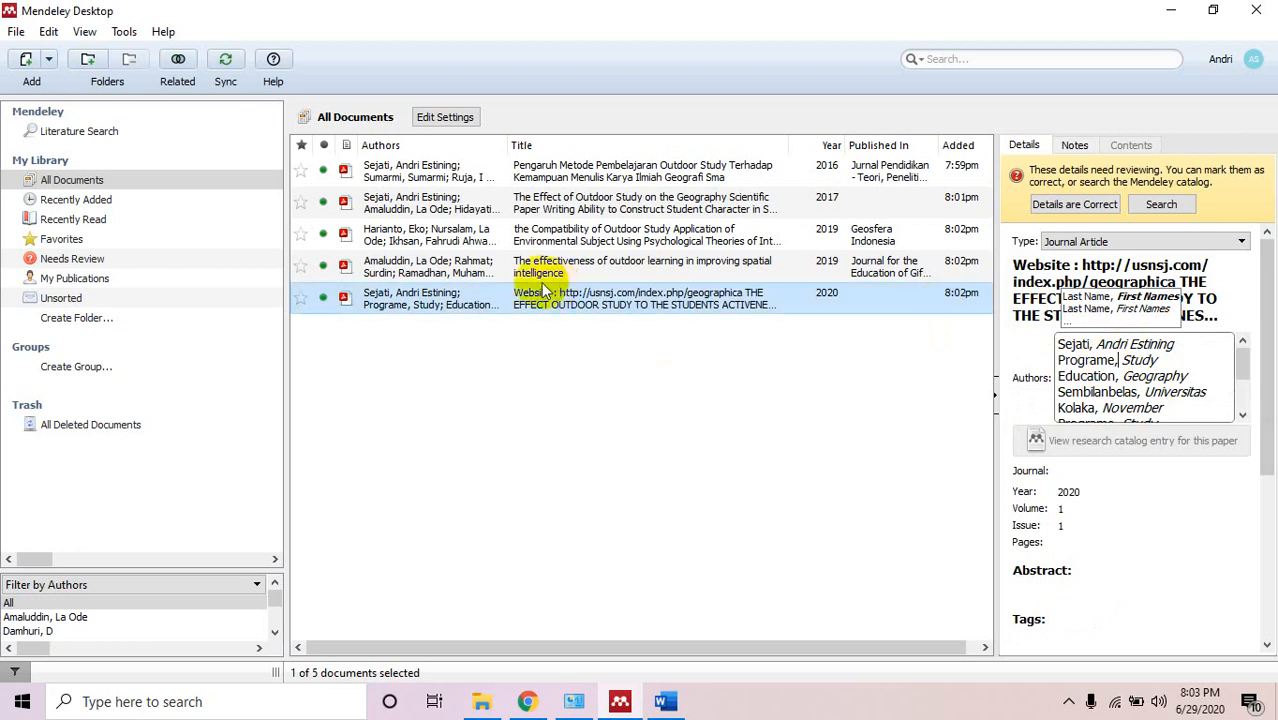
click(679, 272)
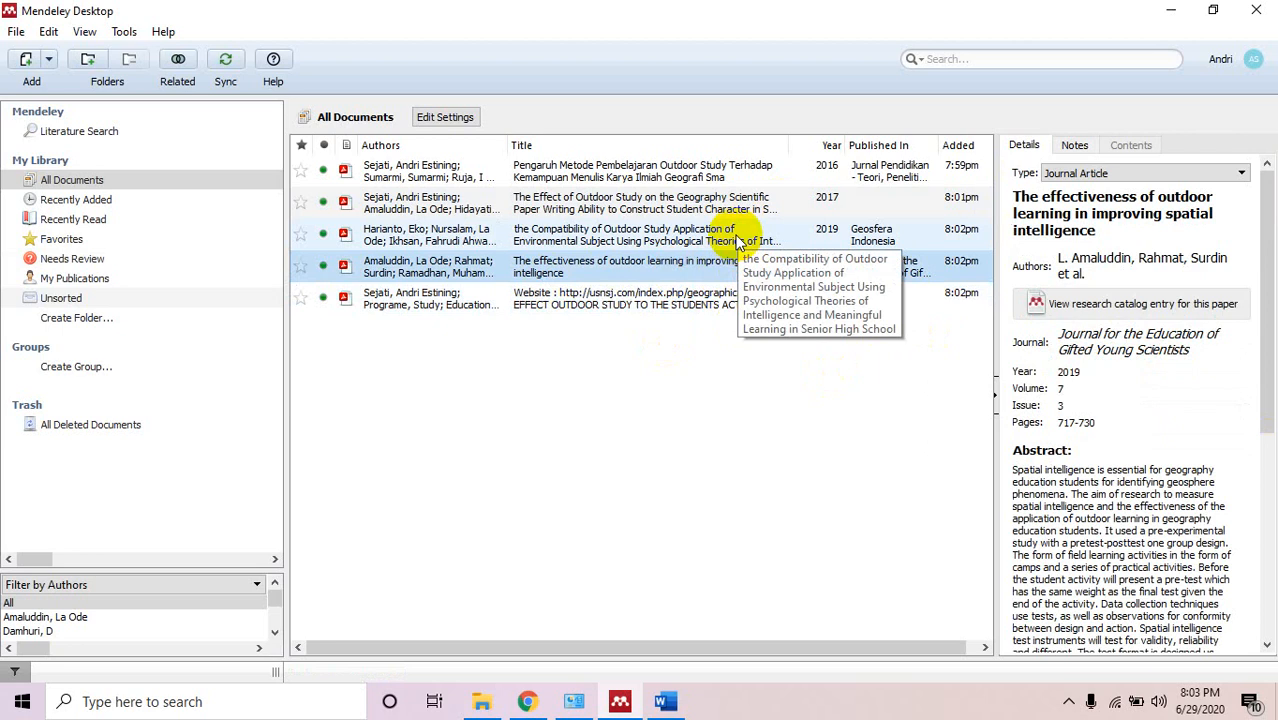
click(765, 242)
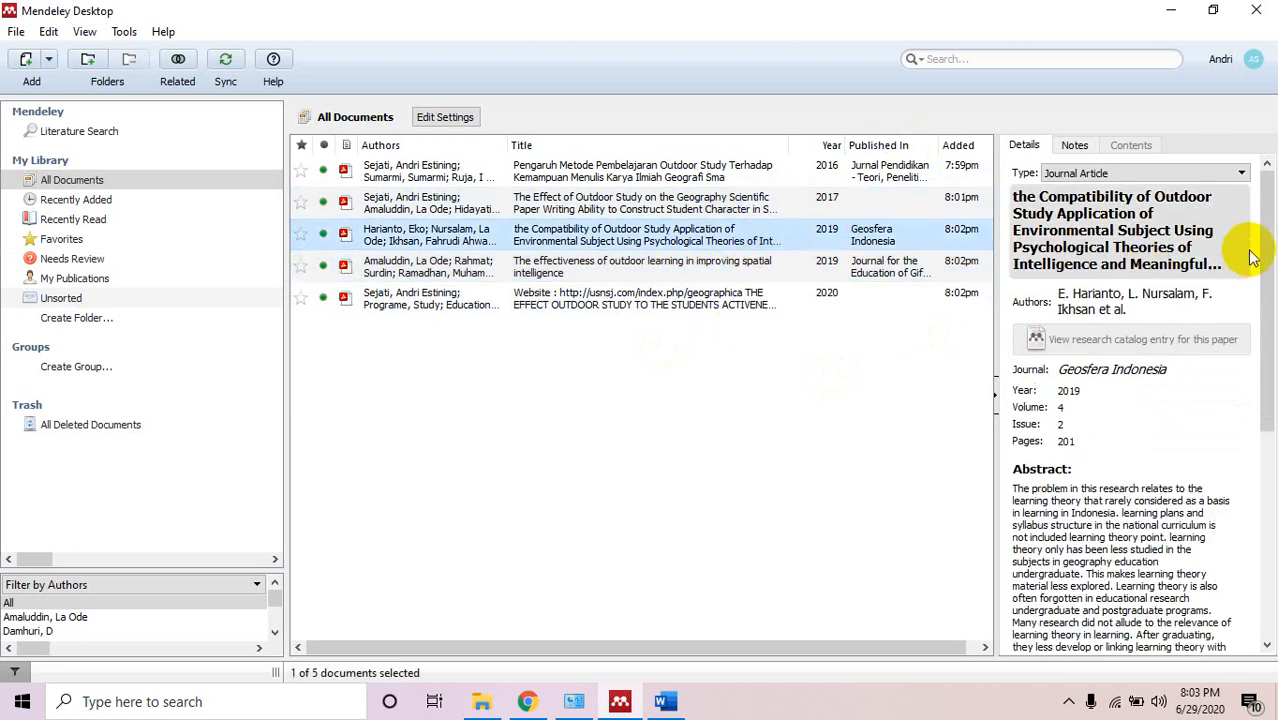
drag(1268, 256, 1254, 145)
click(616, 538)
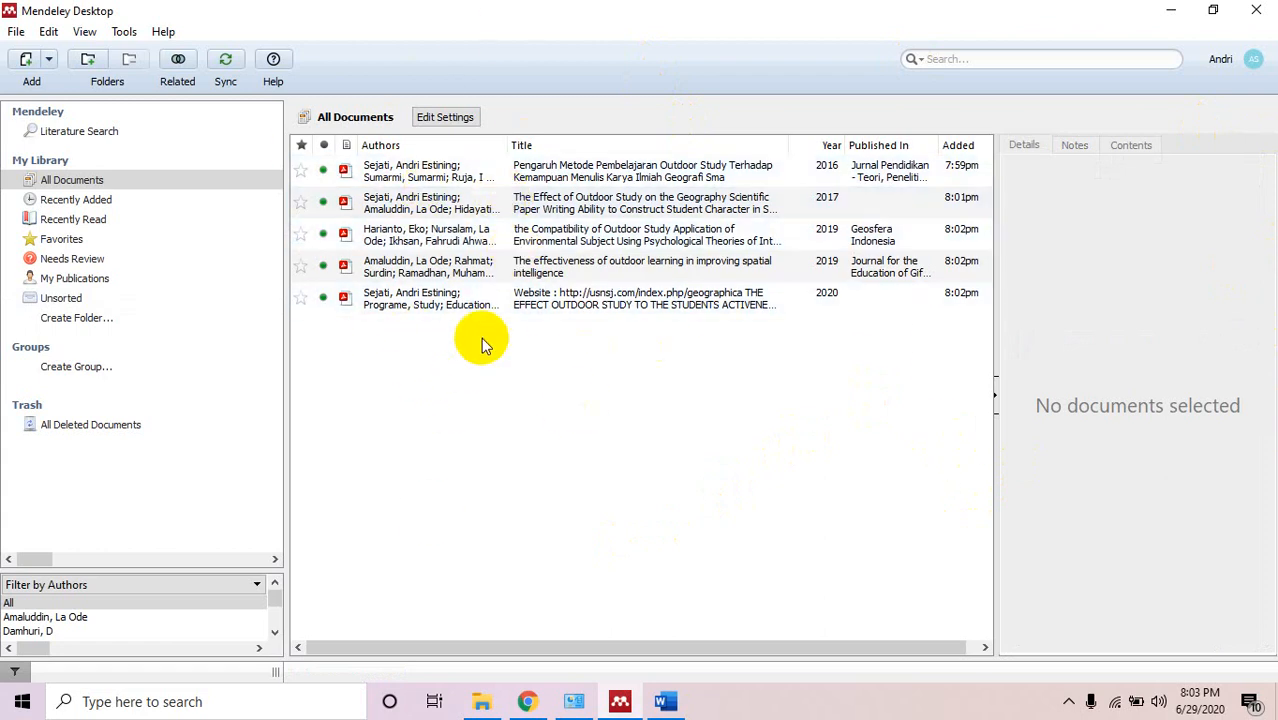
click(456, 171)
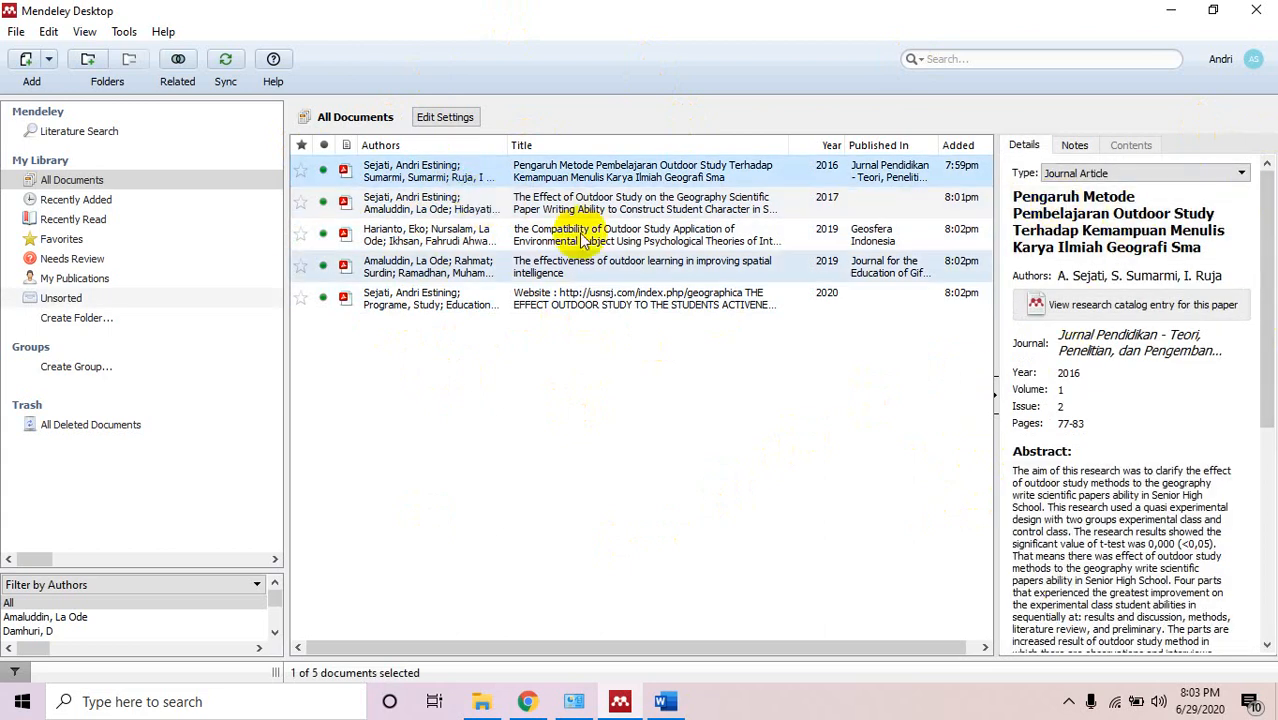
click(487, 205)
click(487, 237)
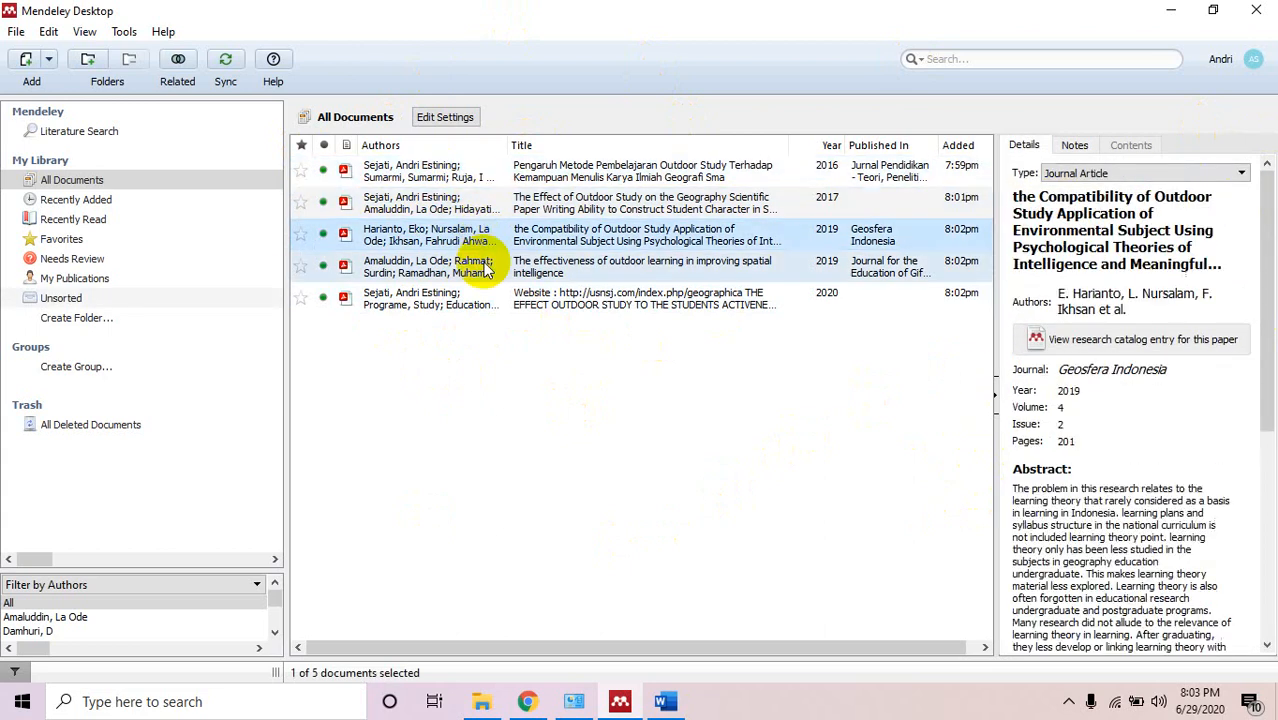
click(487, 267)
click(487, 297)
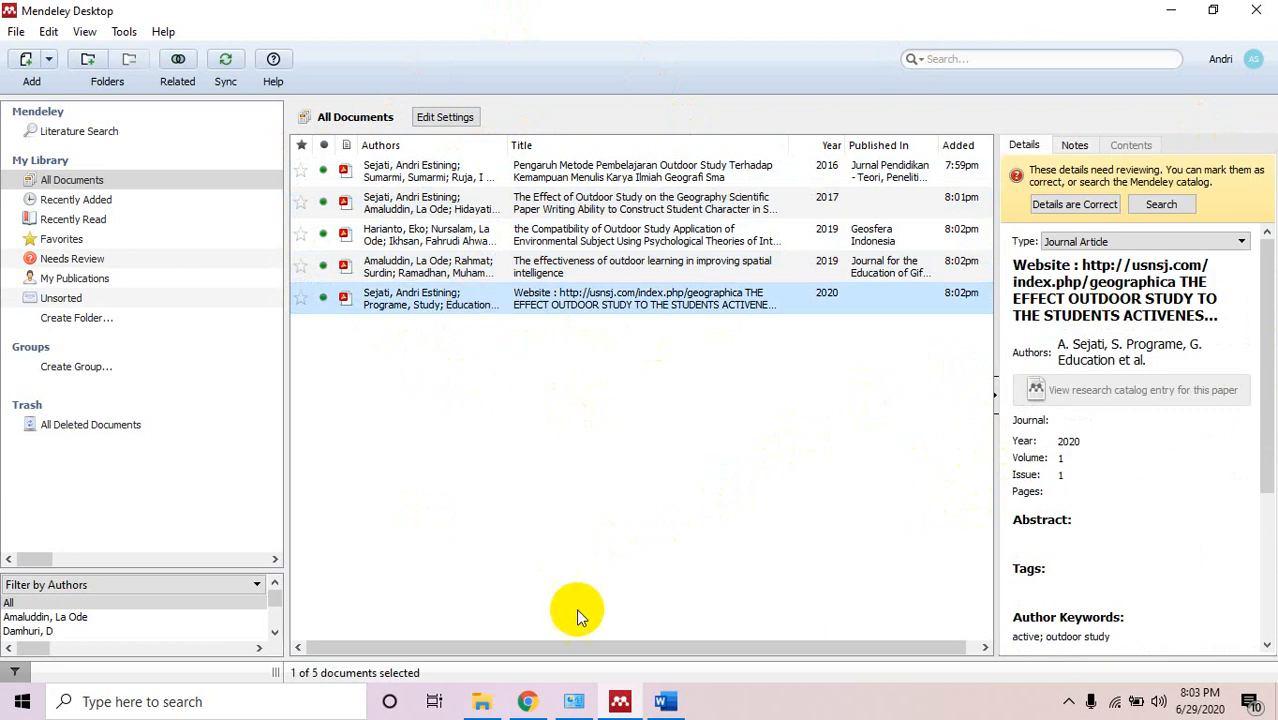
click(574, 701)
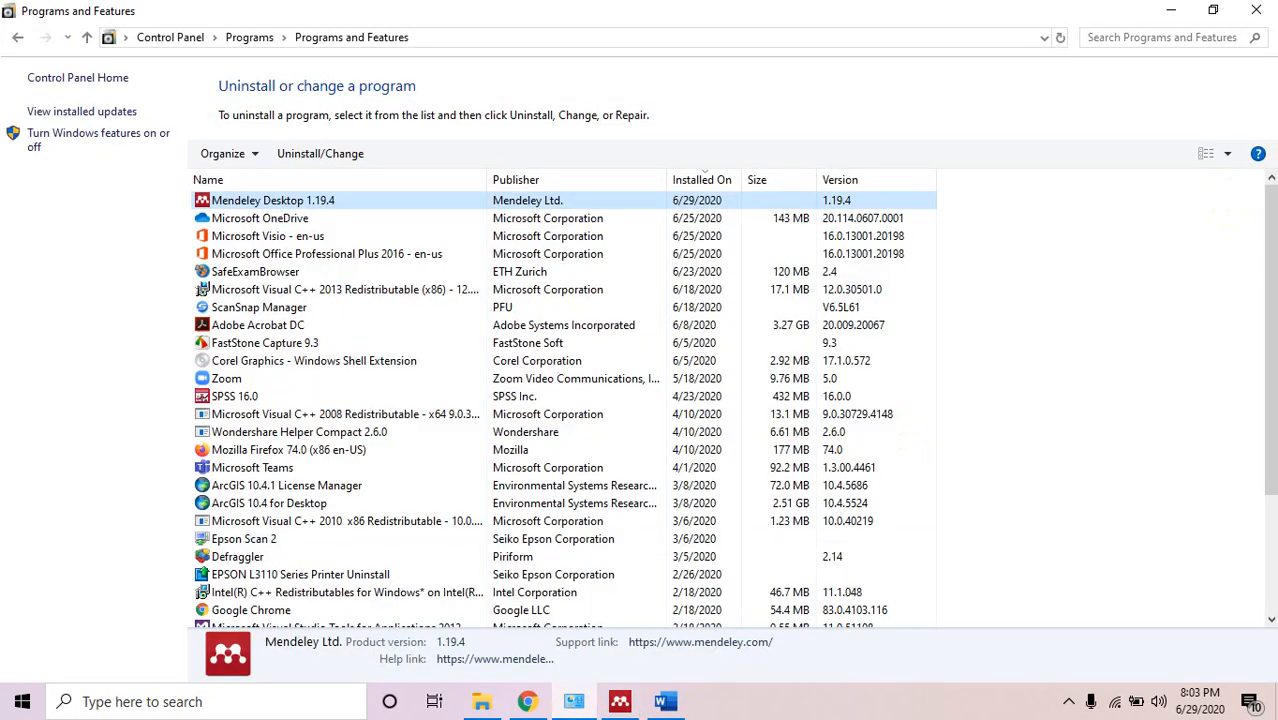
click(1256, 9)
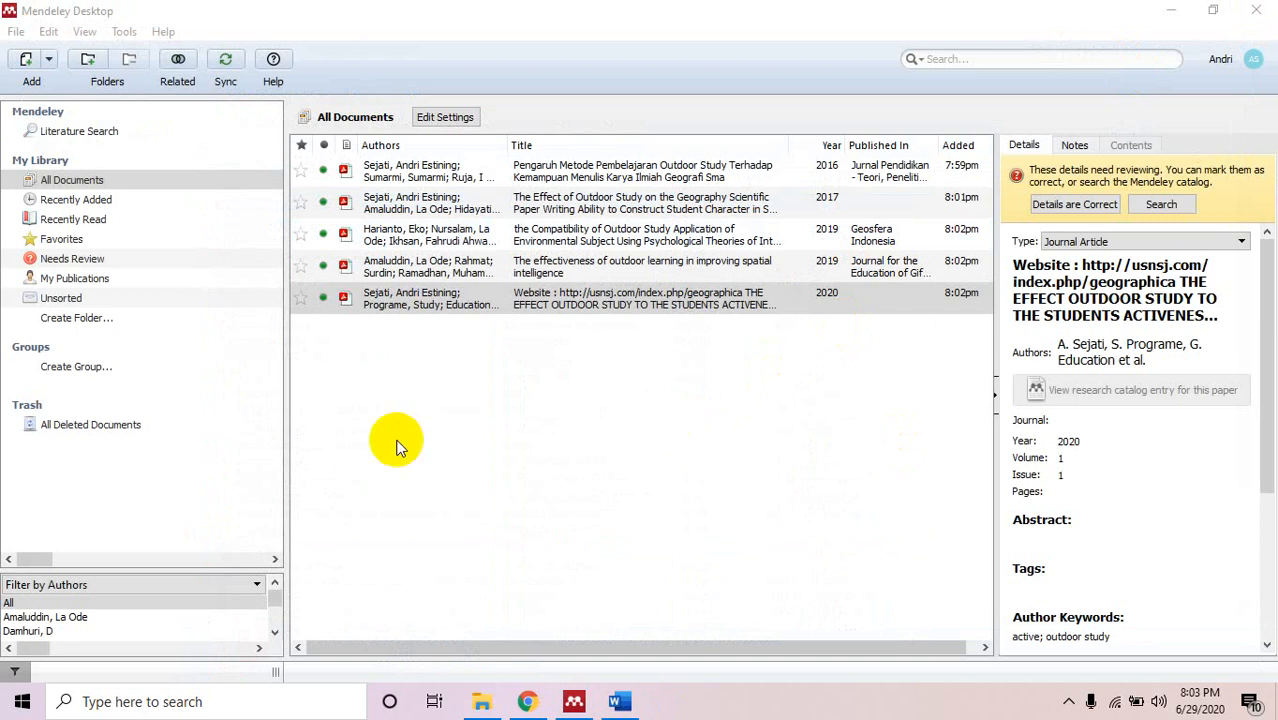
Select the last 2020 document row and start creating a new library folder.
click(416, 295)
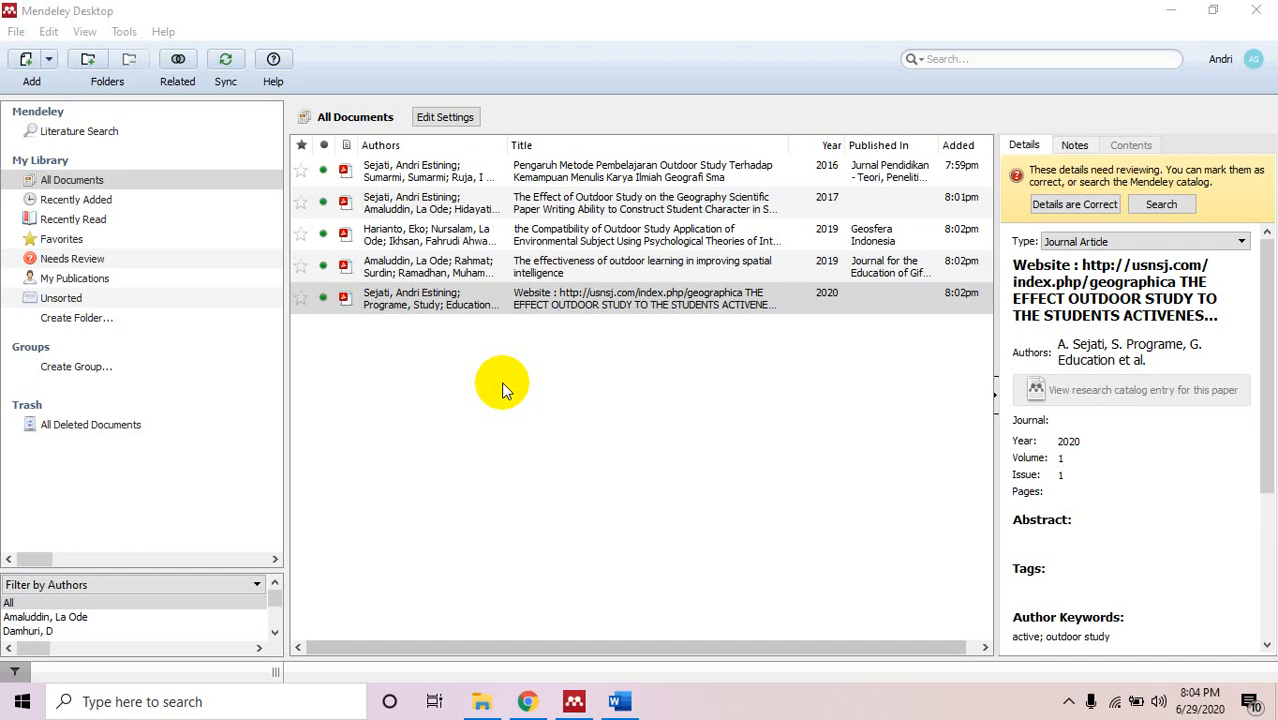
click(89, 60)
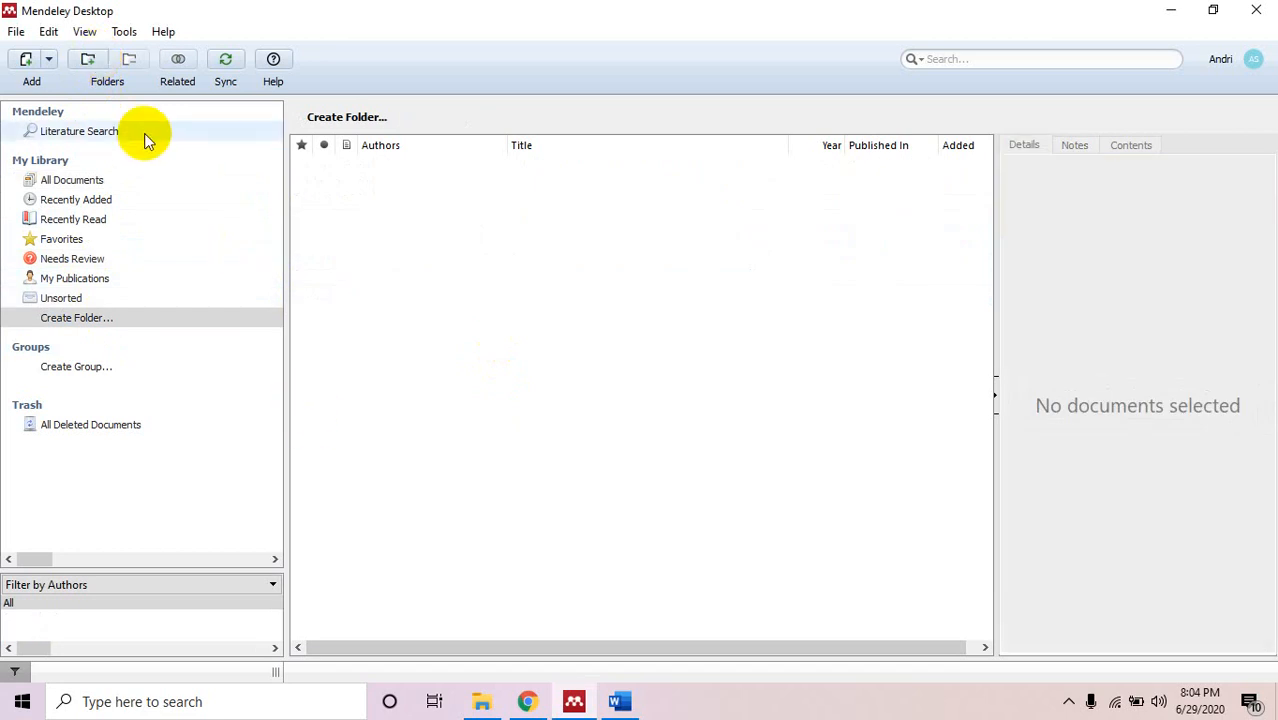
Create a new folder named 'Outdoor Study' and open it.
click(88, 58)
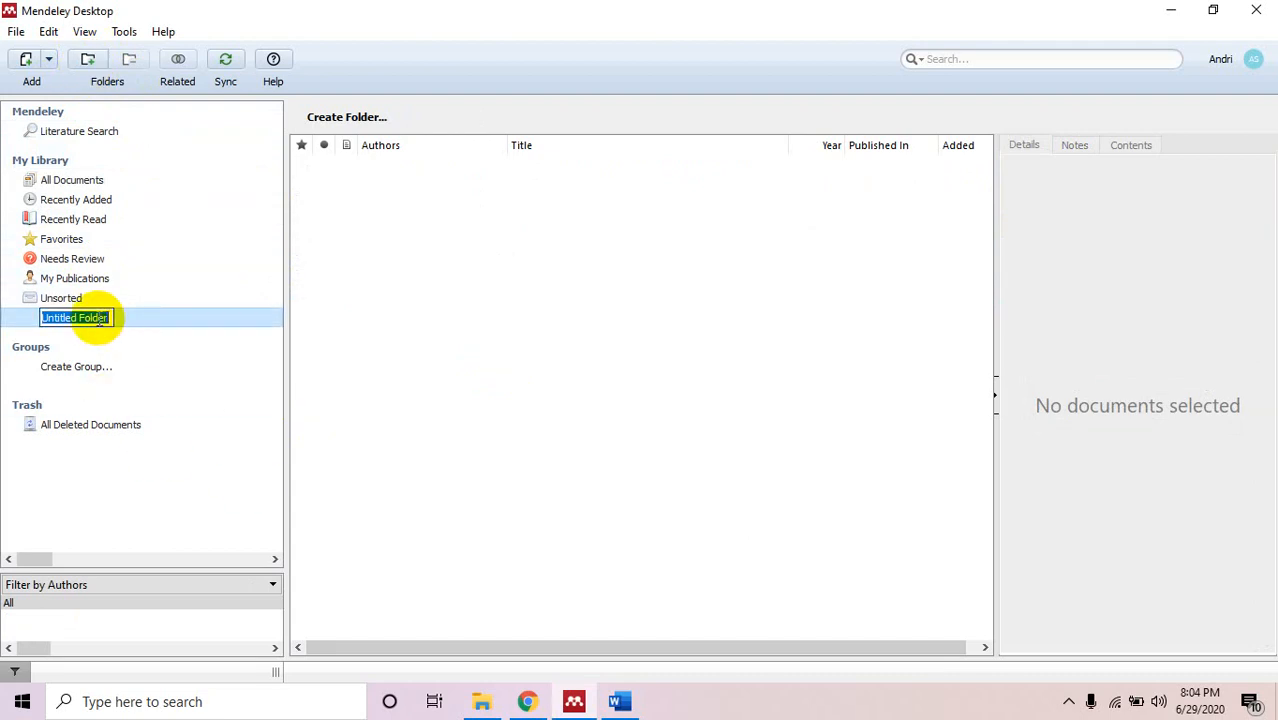
text(Outdoor S)
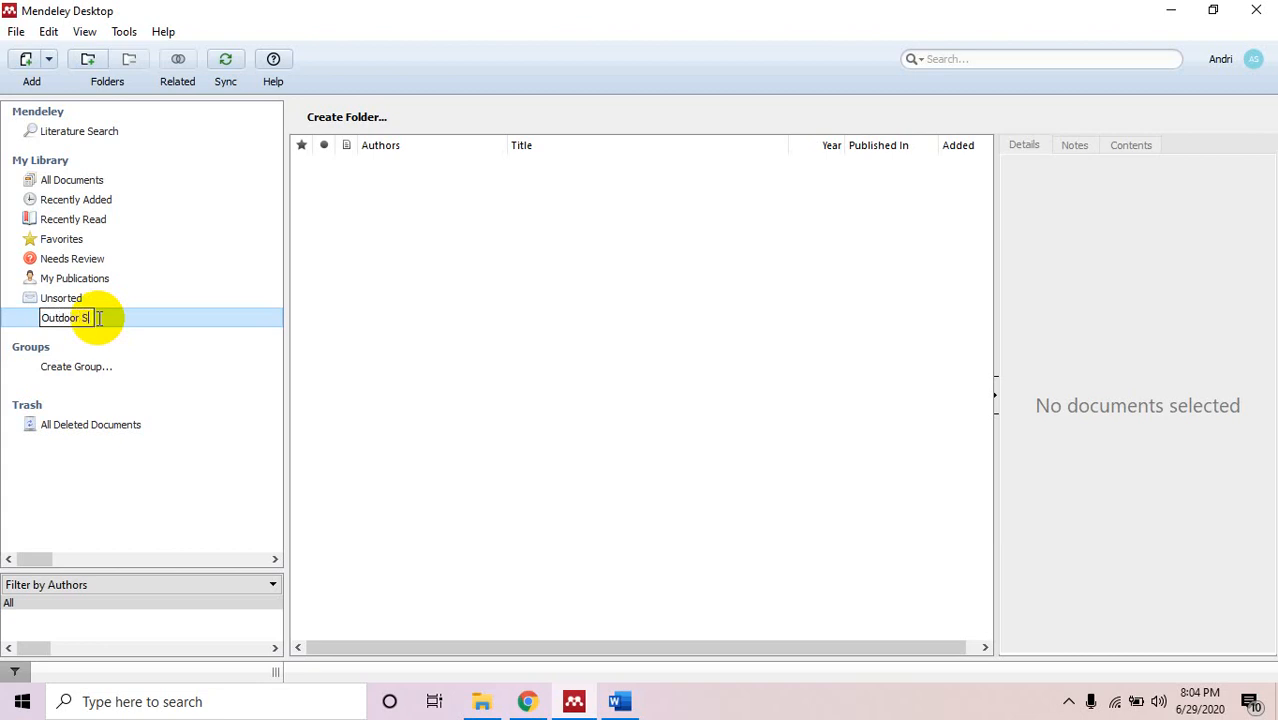
text(tudy)
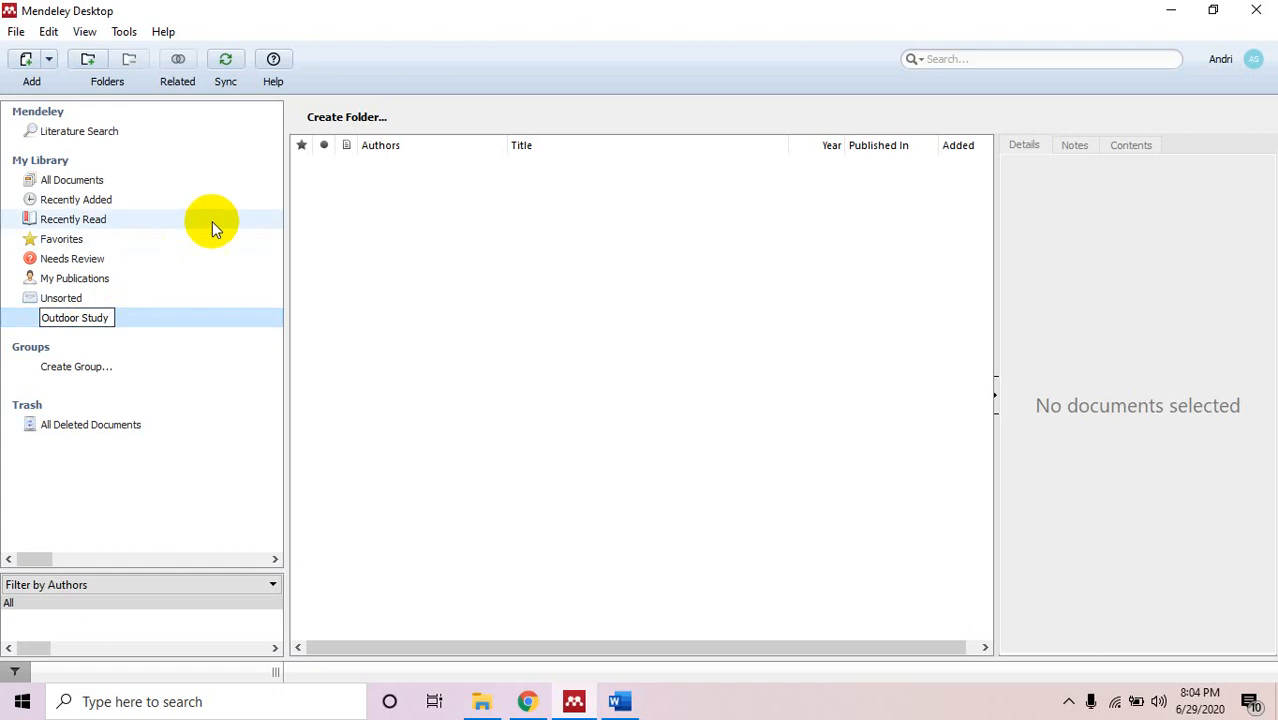
key(Return)
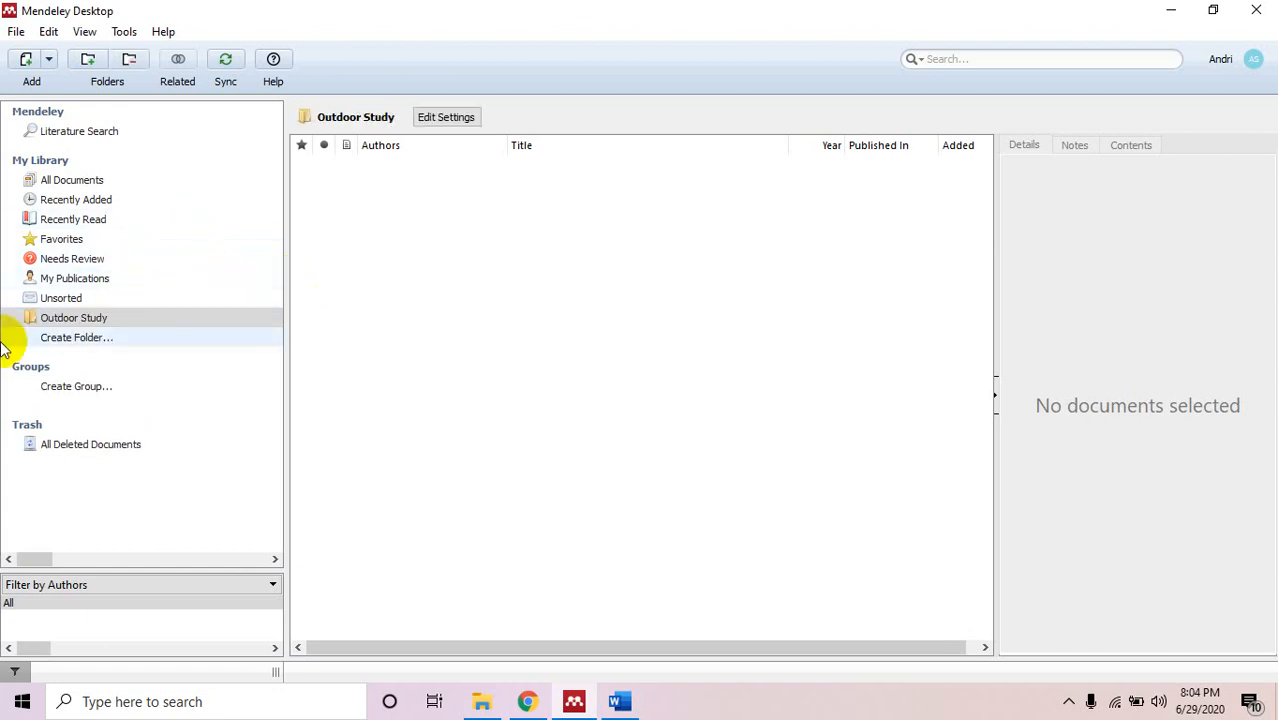
click(71, 318)
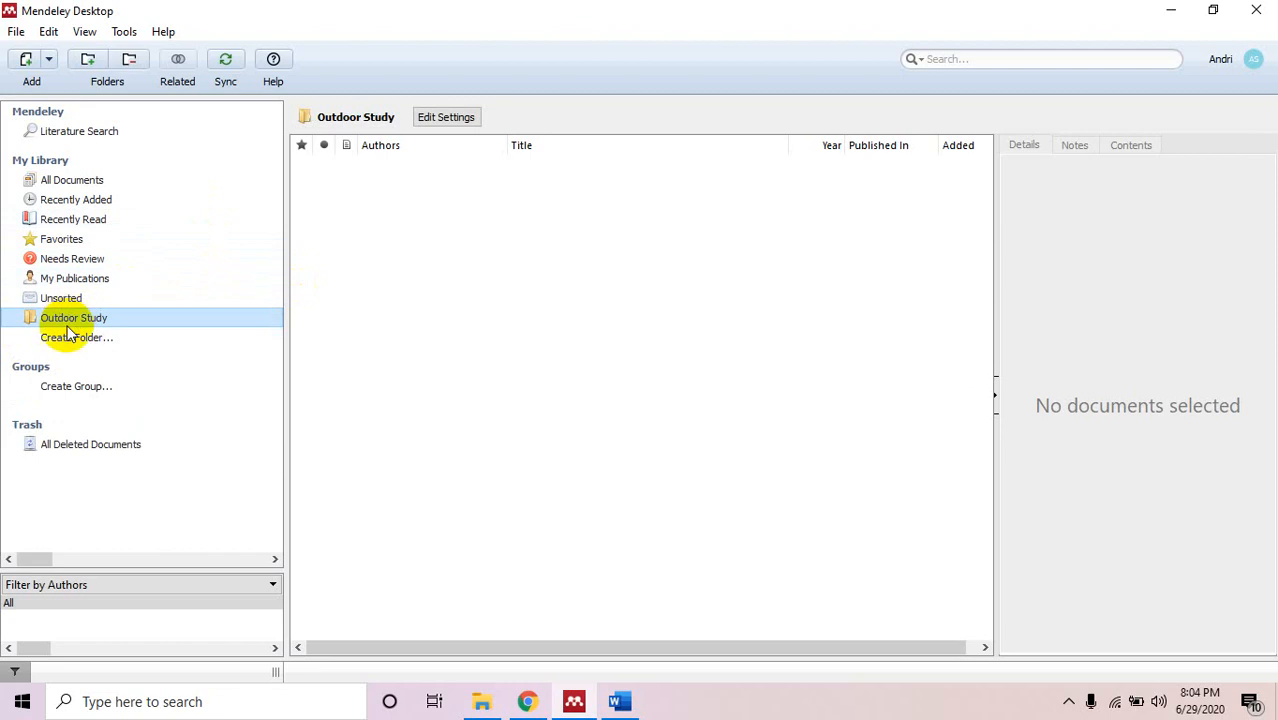
Add a second folder named 'Map' and create an untitled subfolder inside it.
click(70, 340)
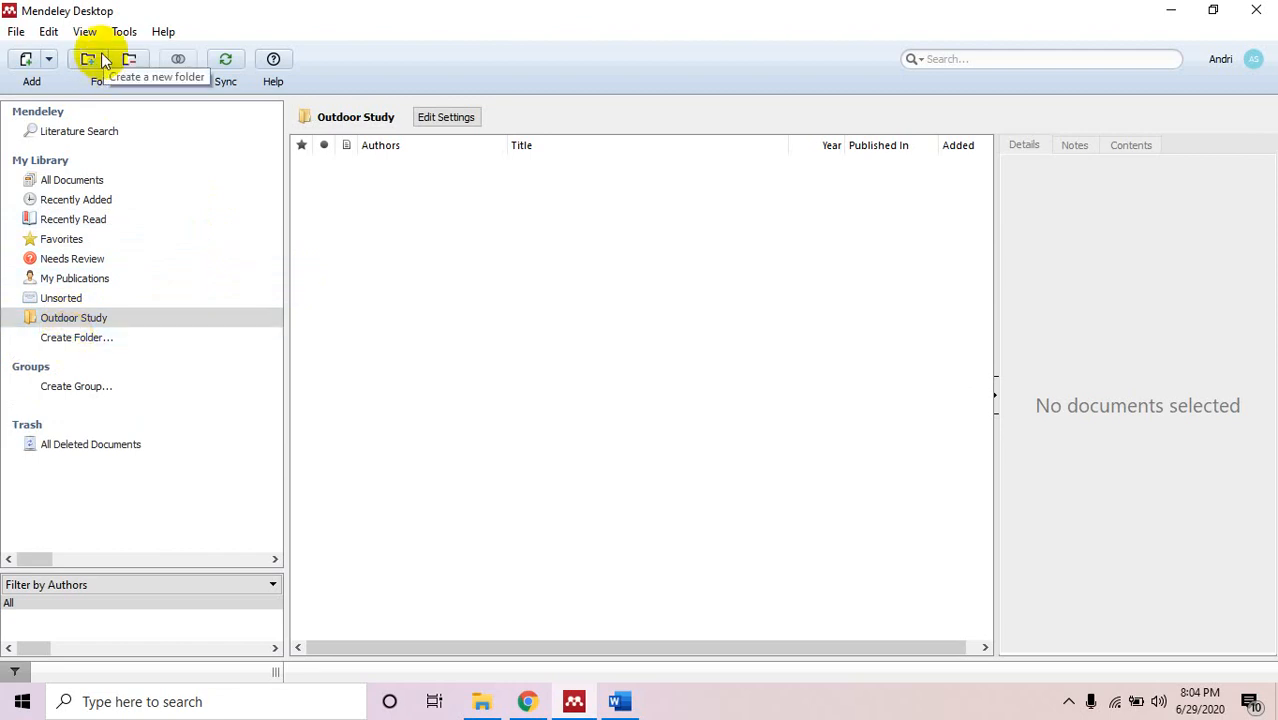
click(90, 340)
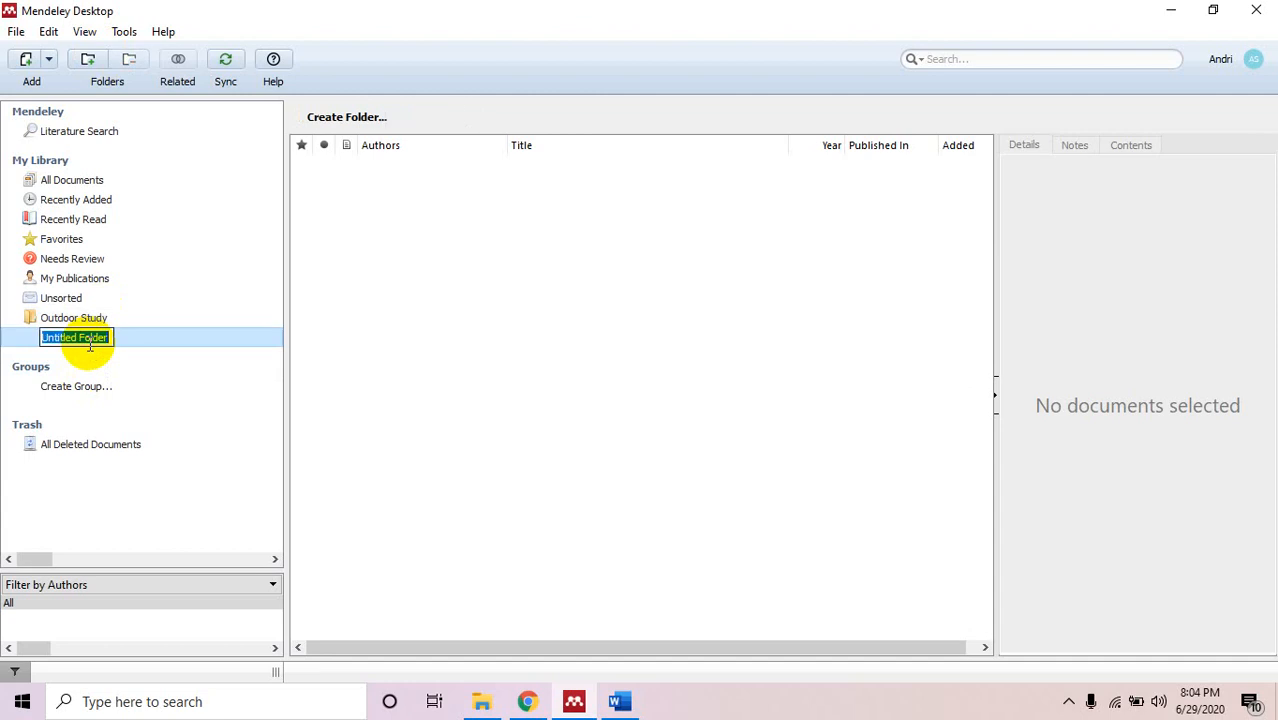
double_click(90, 341)
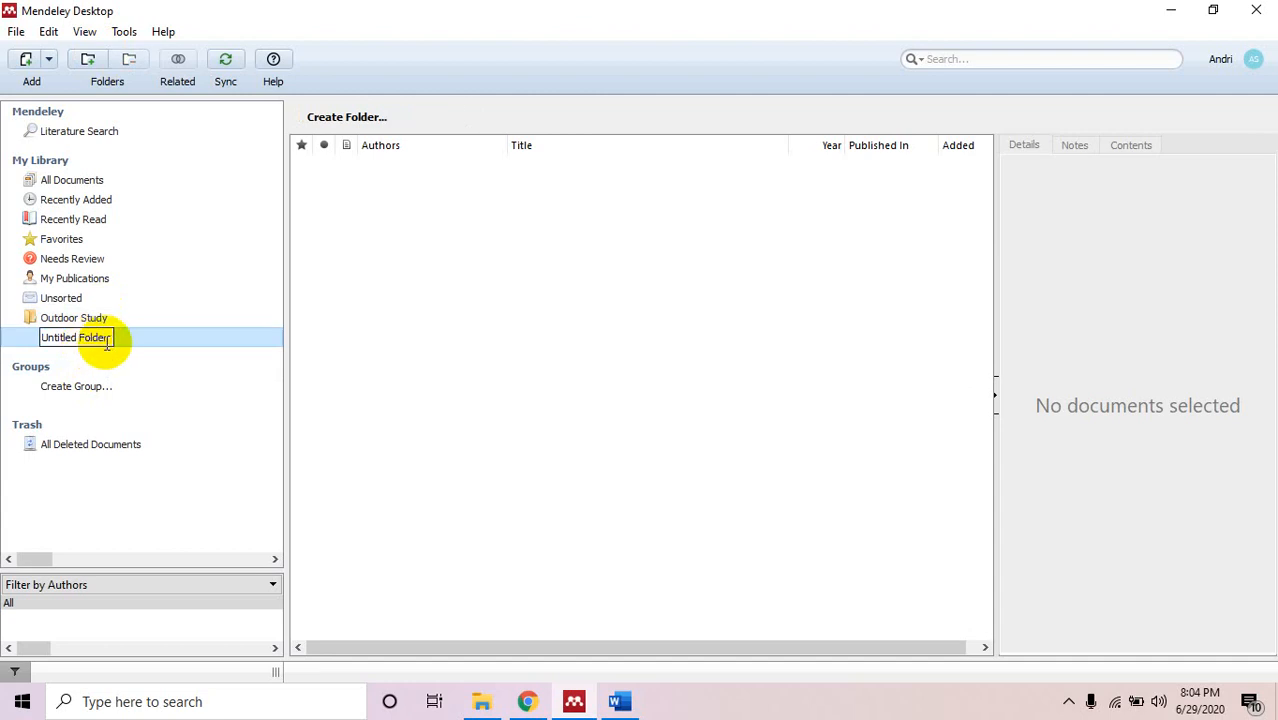
drag(107, 343, 3, 344)
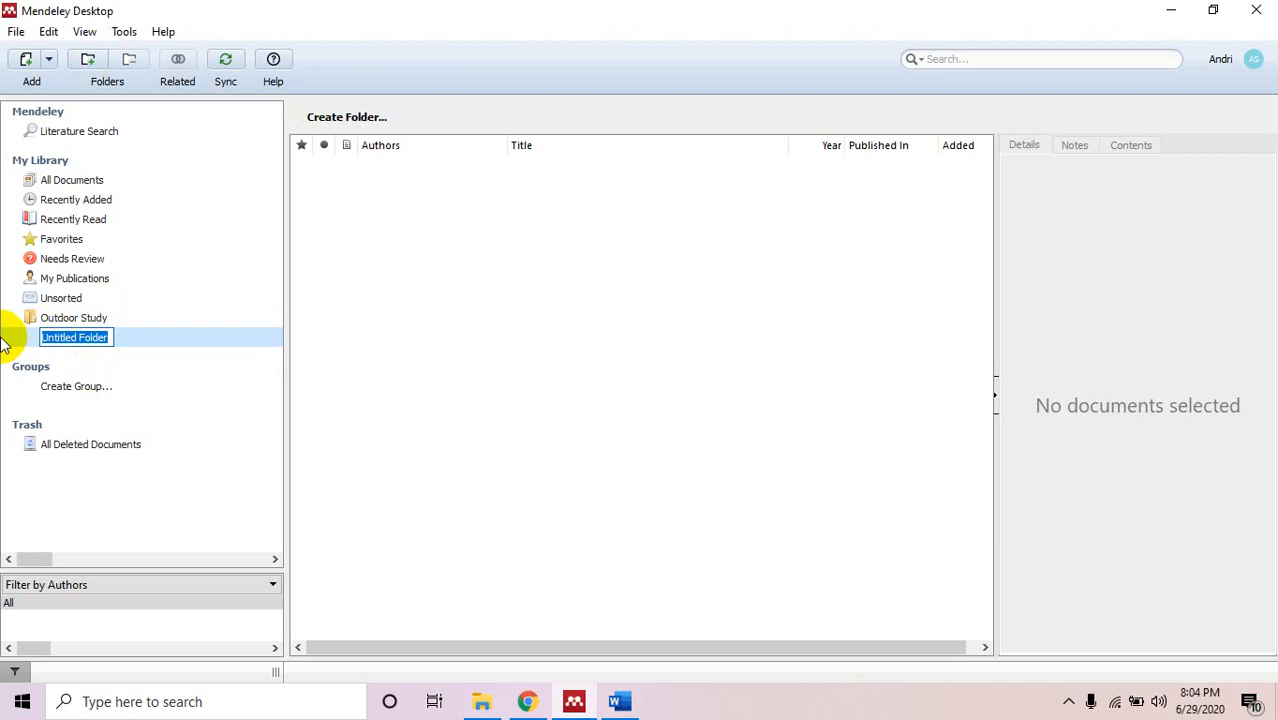
text(M)
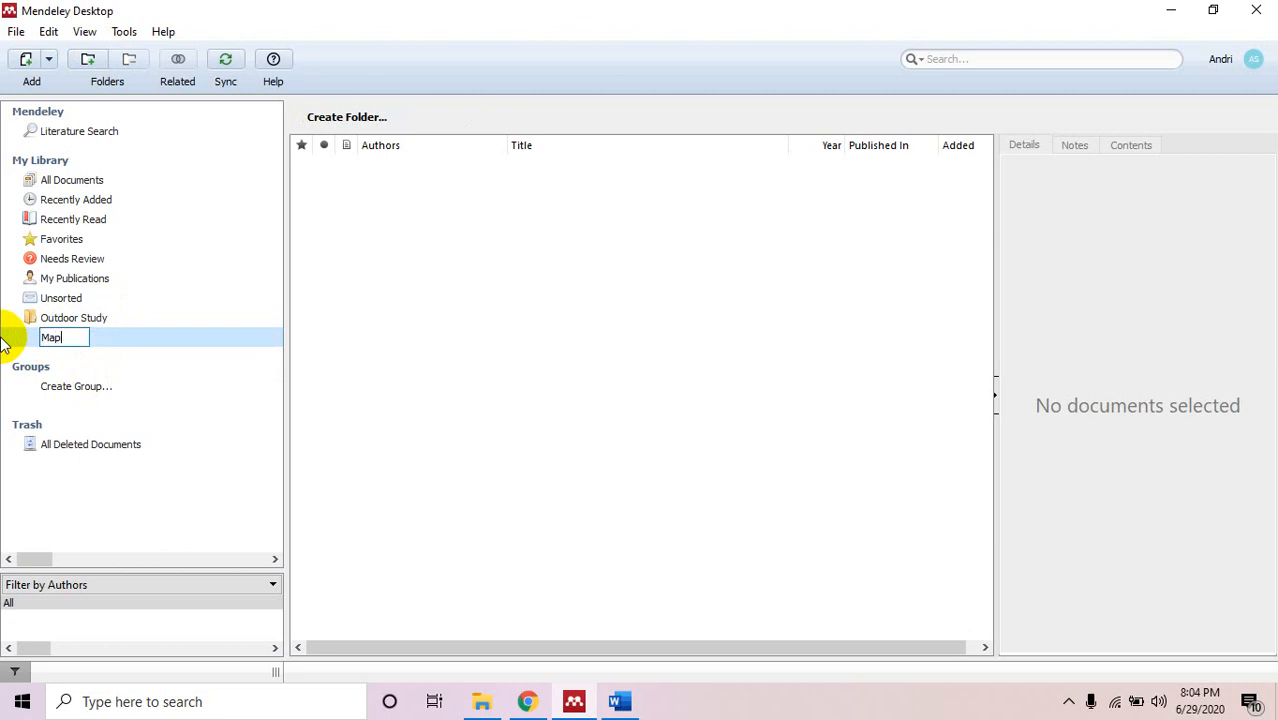
text(ap)
key(Return)
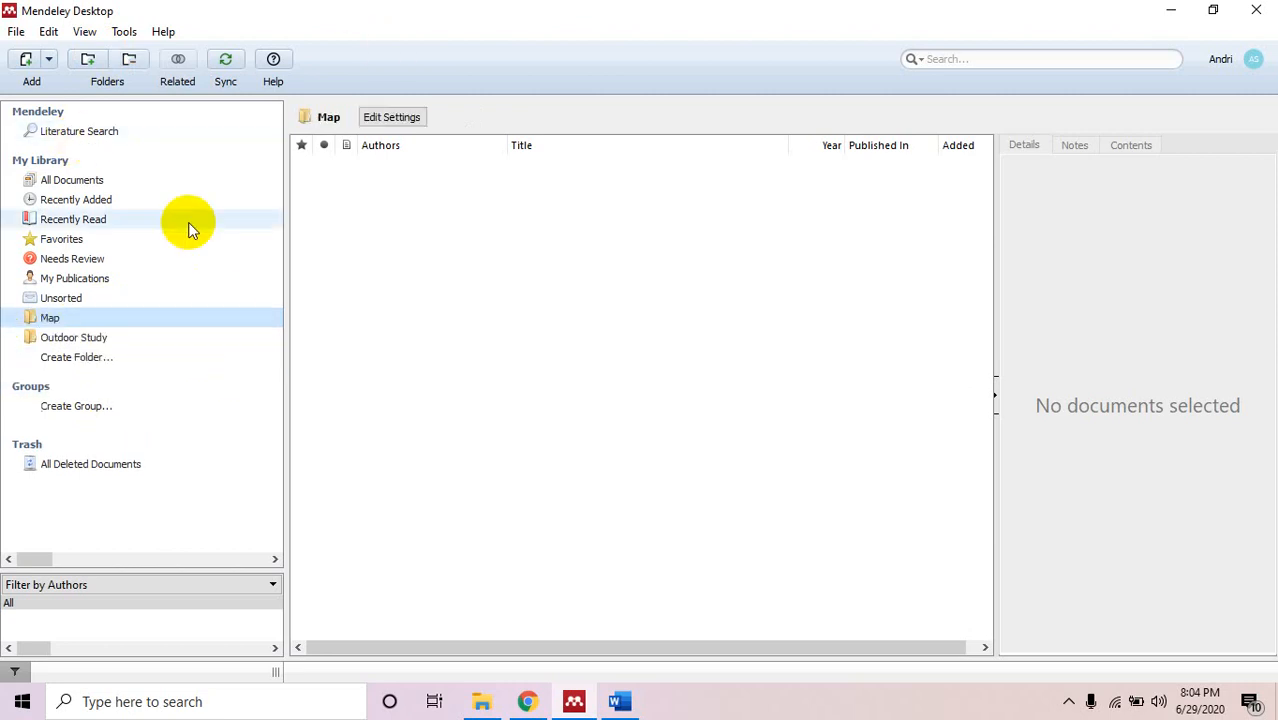
click(88, 60)
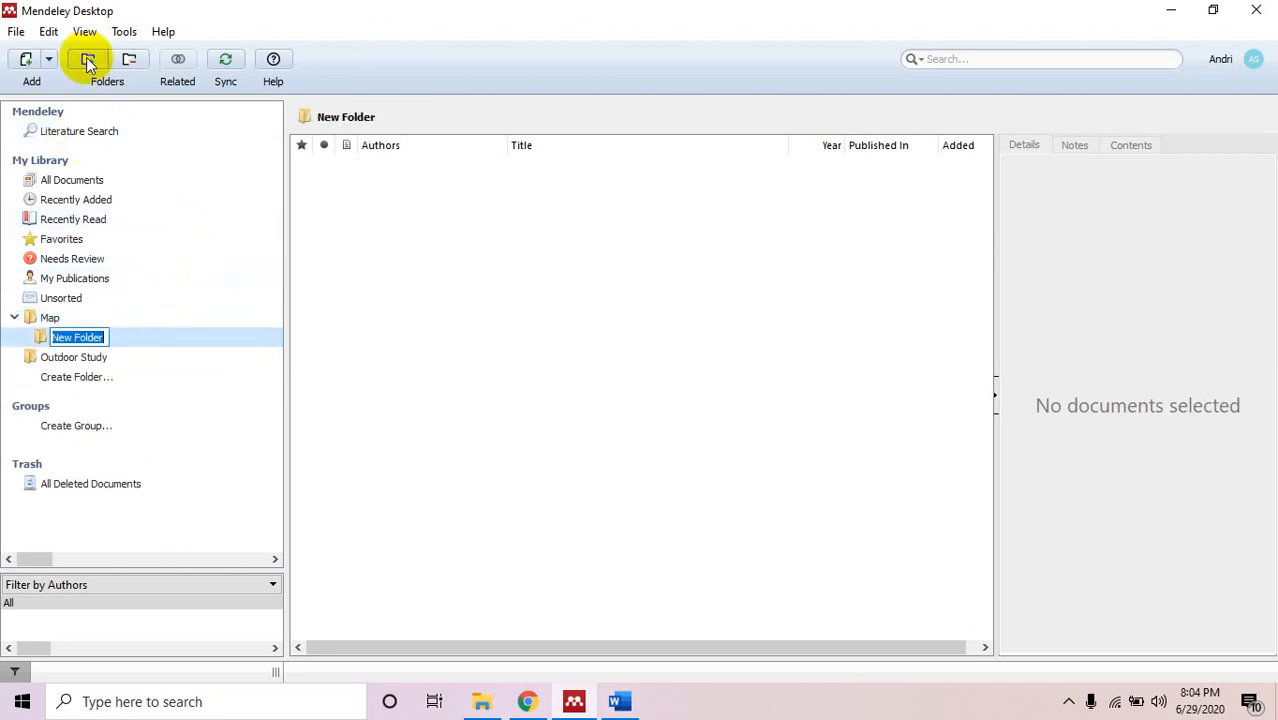
Delete the empty New Folder subfolder under Map.
text(L)
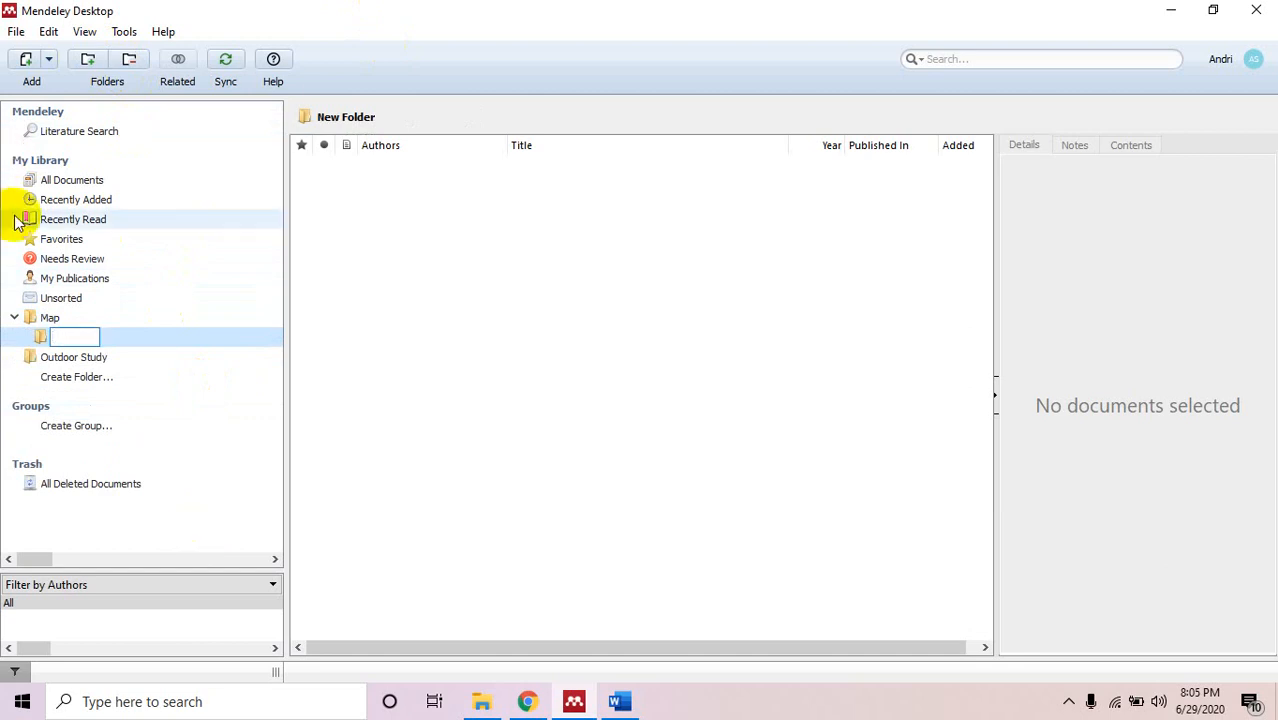
click(168, 374)
click(100, 355)
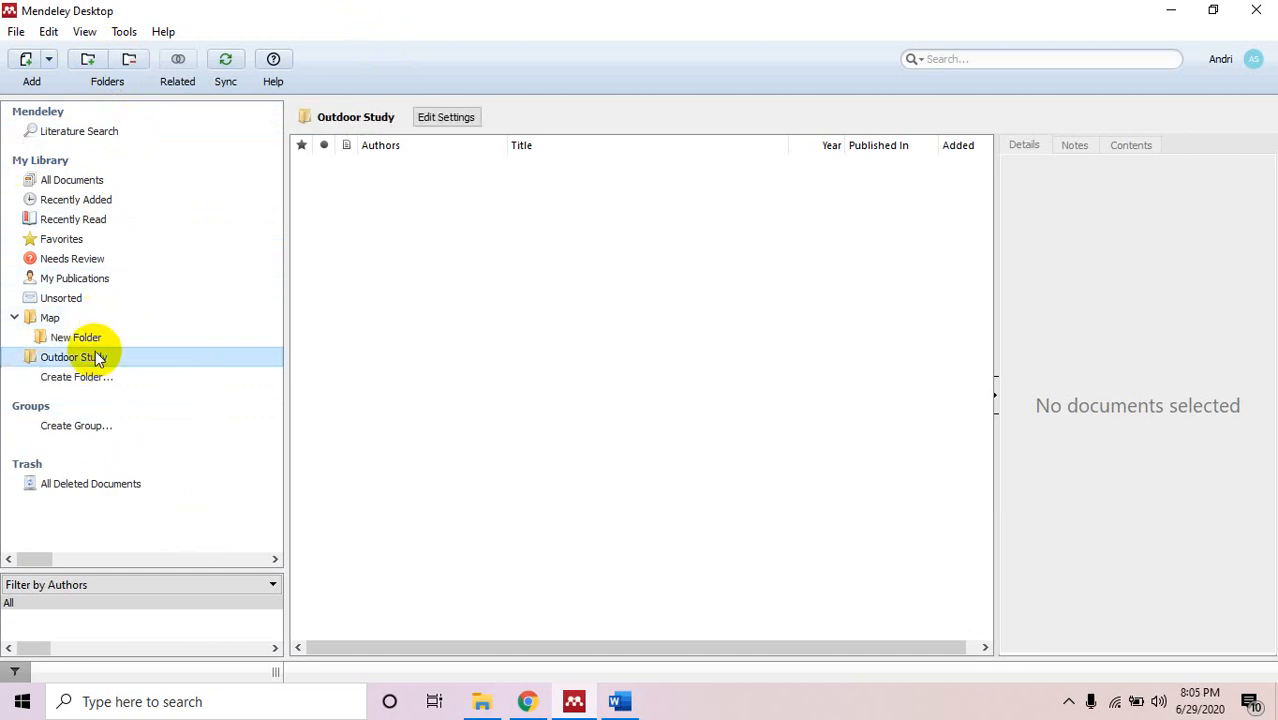
click(99, 336)
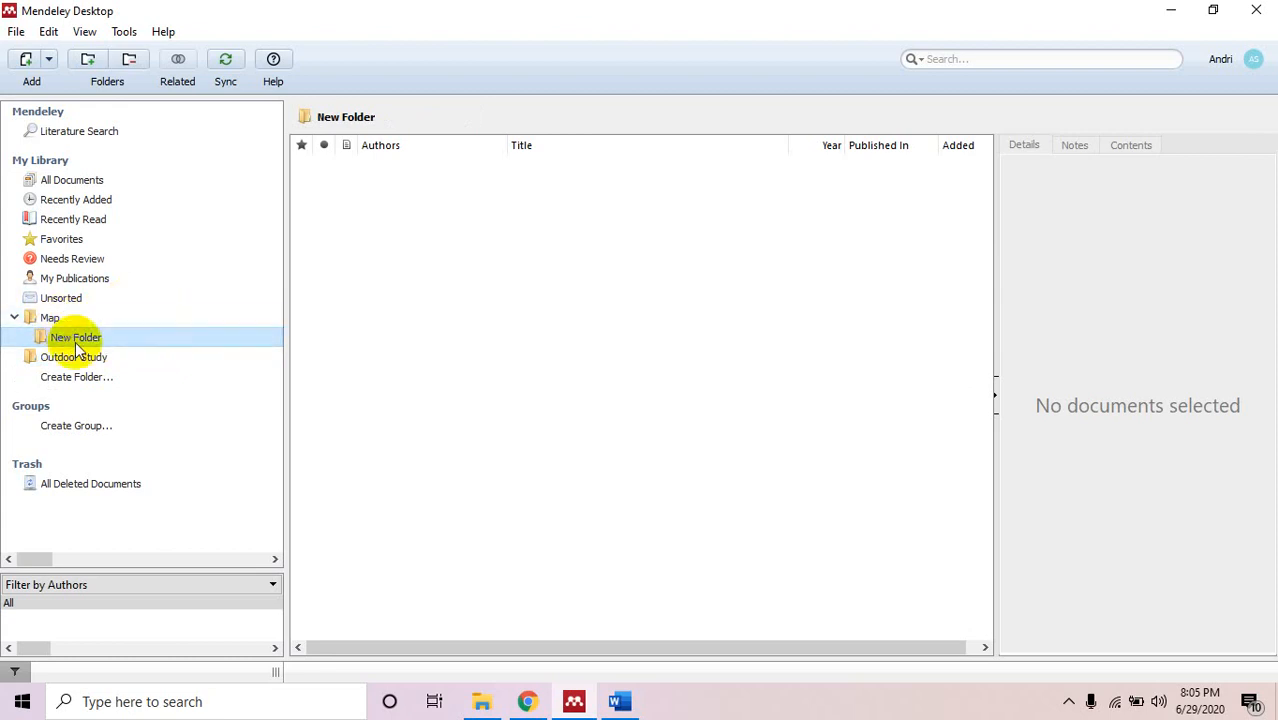
click(138, 60)
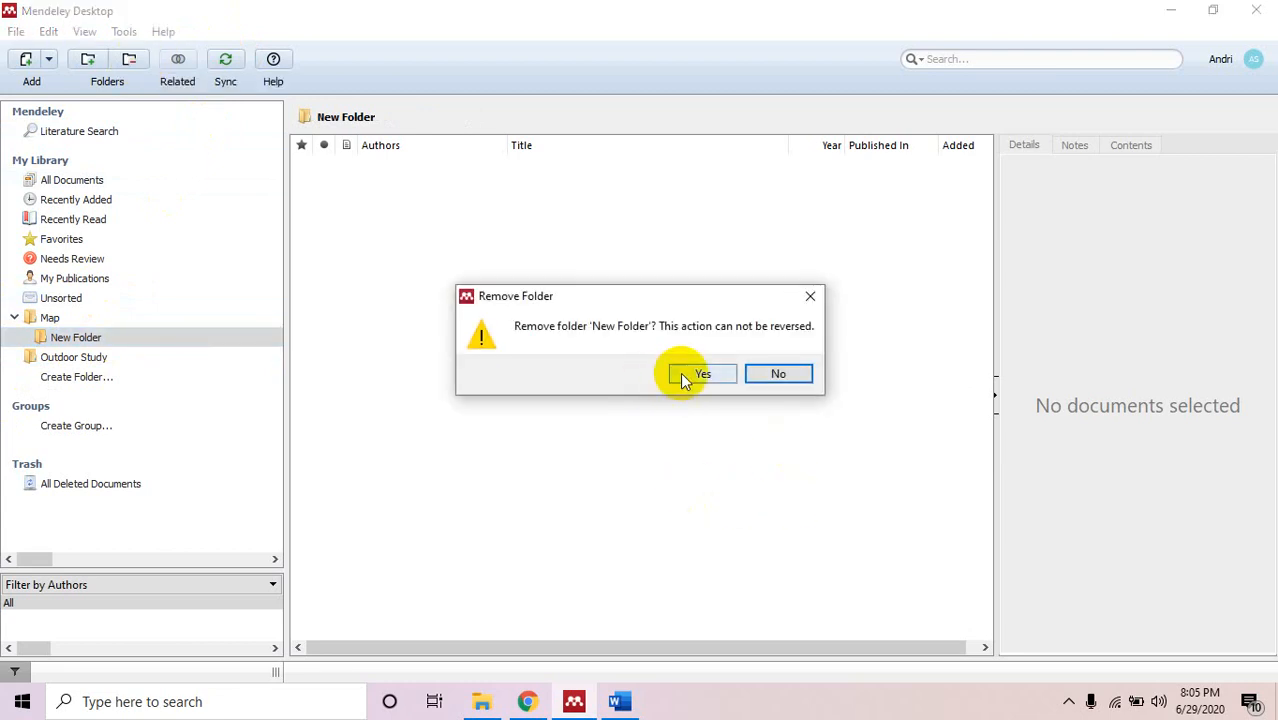
click(684, 378)
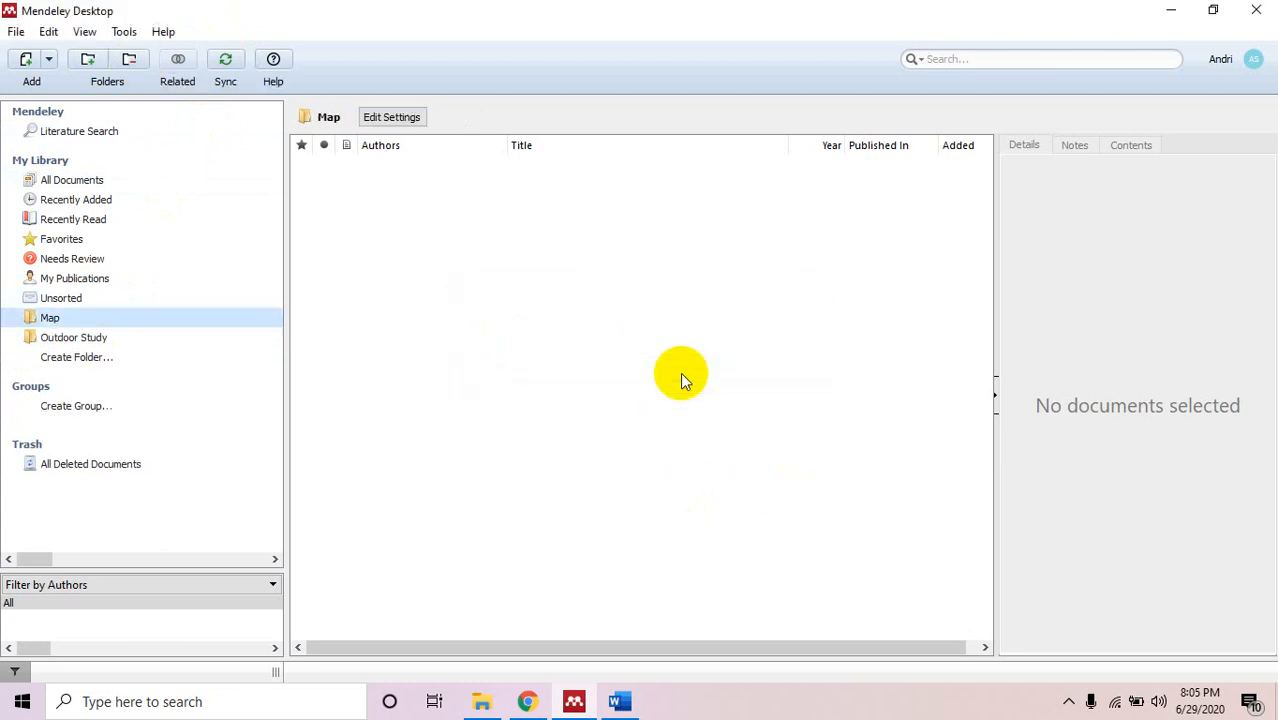
Create a top-level folder named 'Longsor', keeping it, then return to Outdoor Study.
click(139, 357)
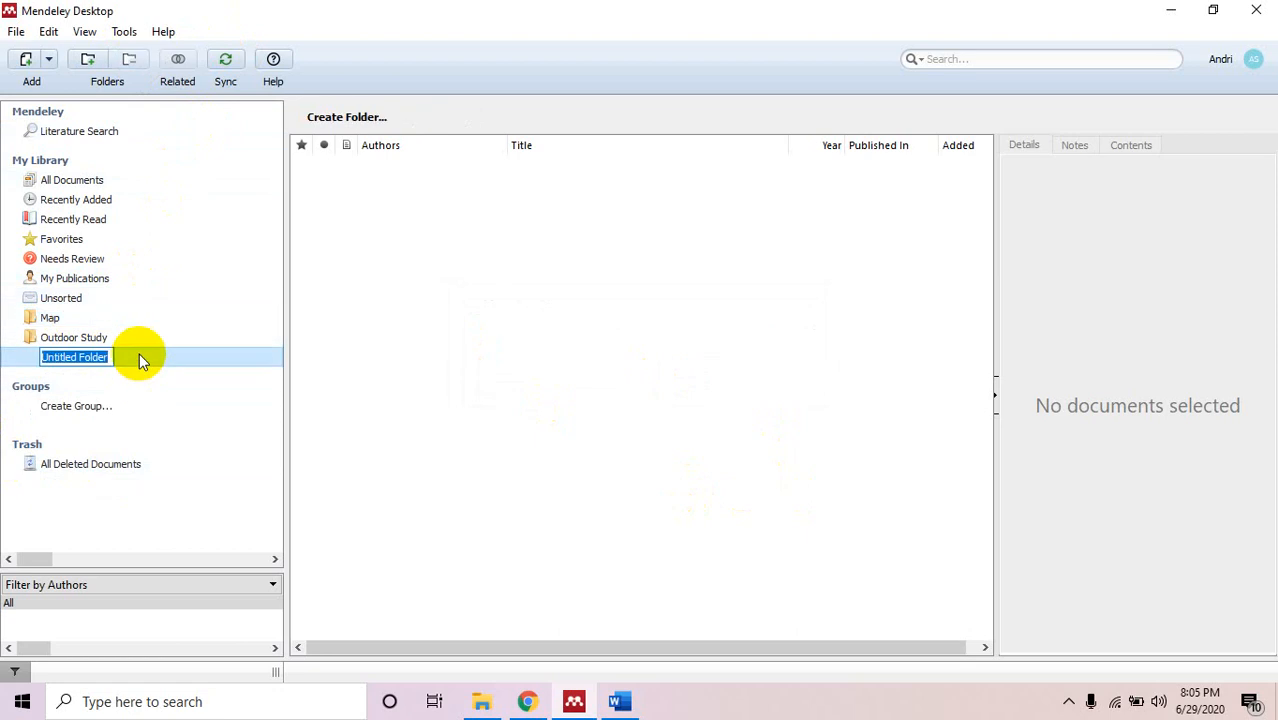
text(Long)
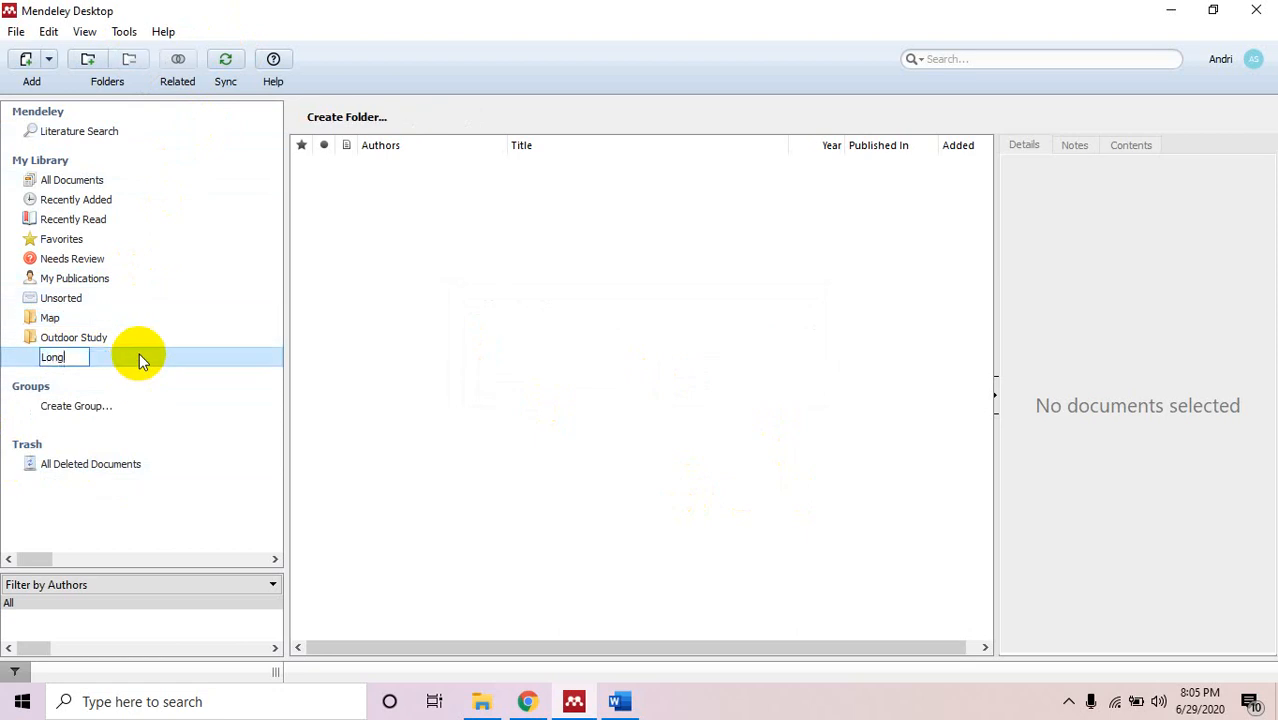
text(sor)
key(Return)
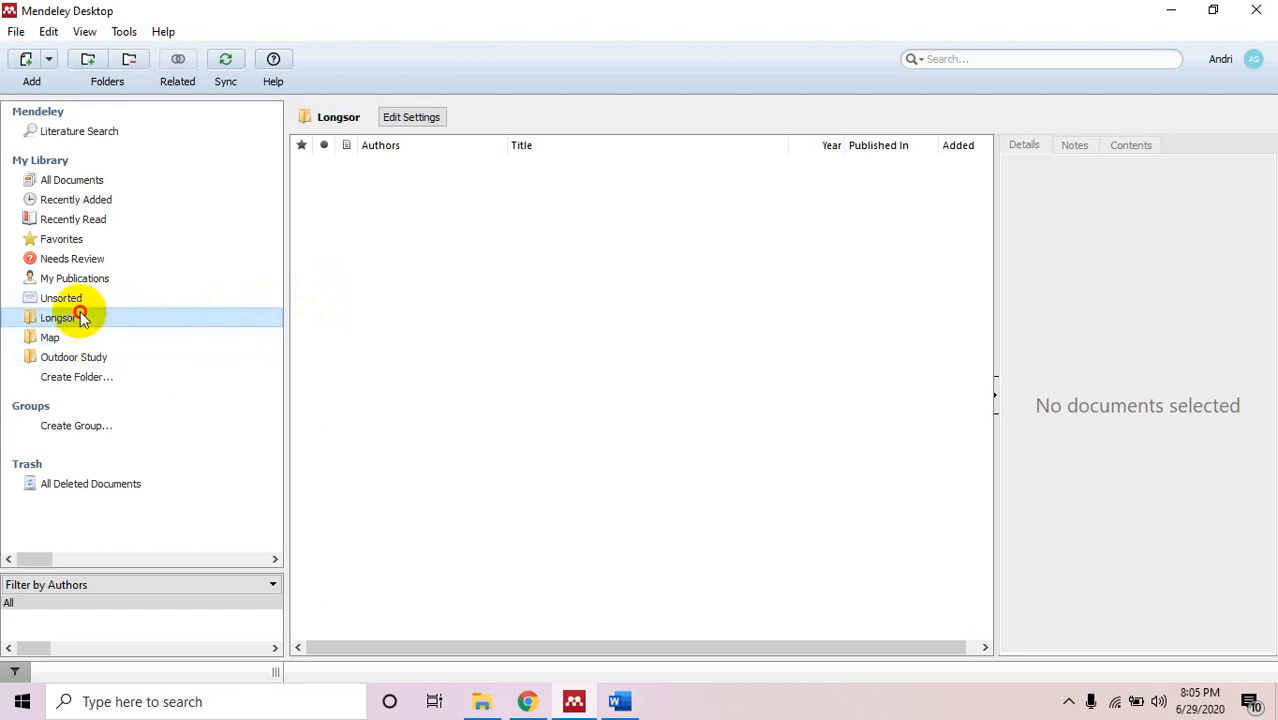
click(140, 60)
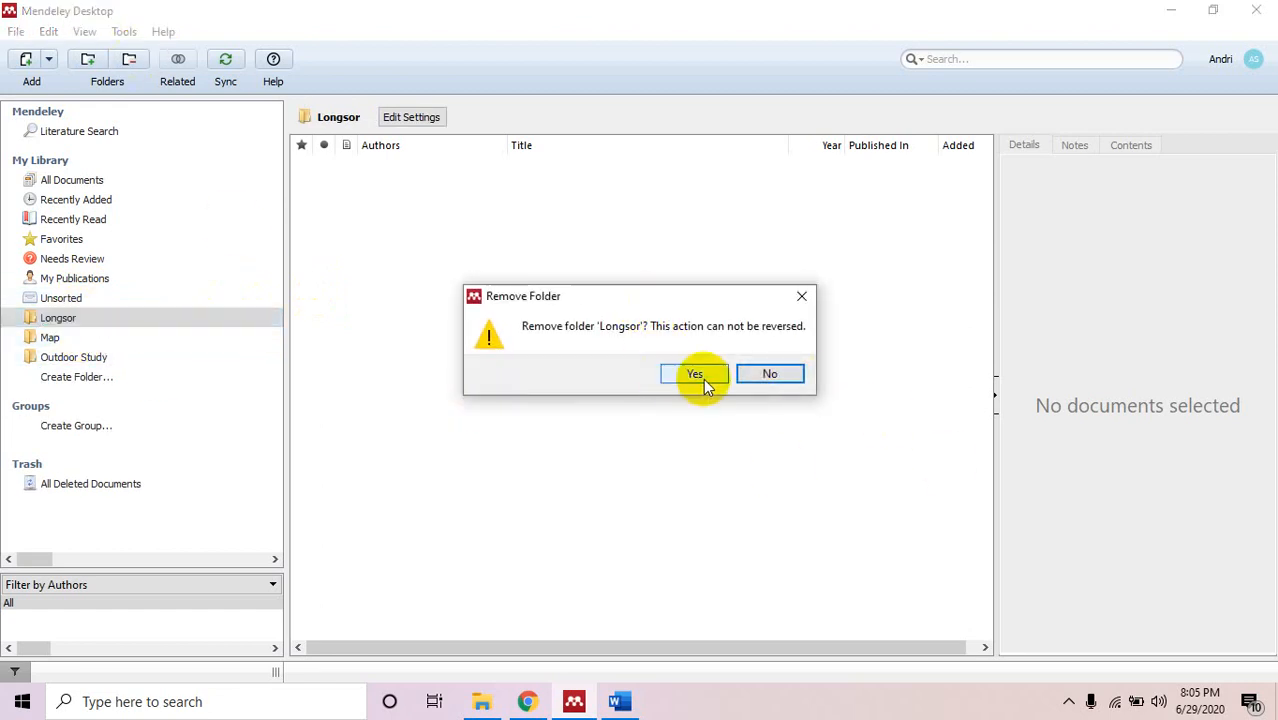
click(803, 295)
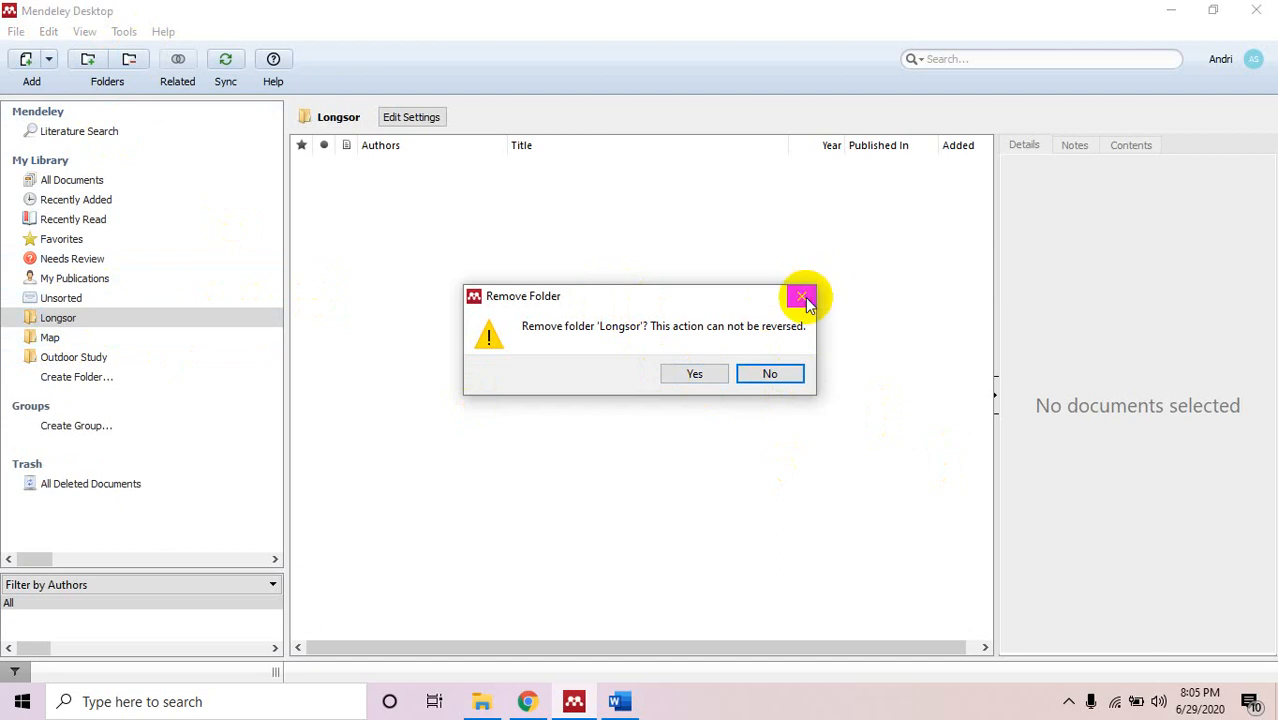
right_click(154, 325)
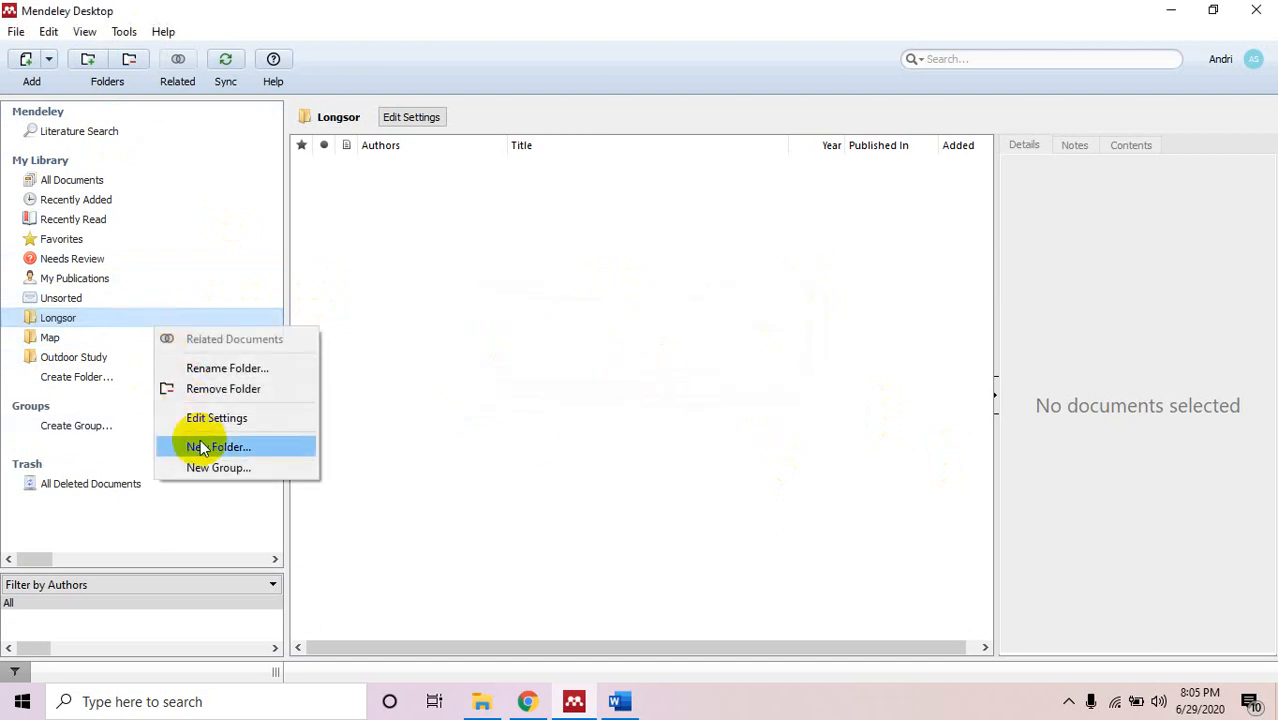
click(451, 228)
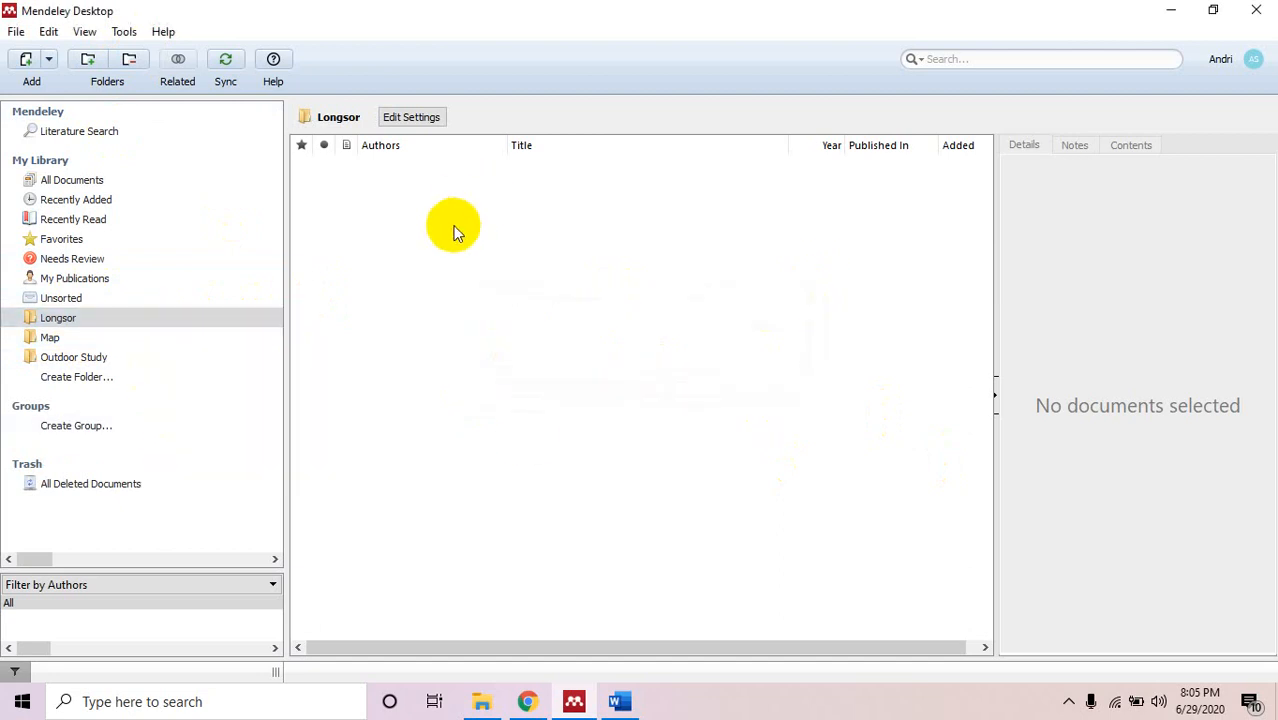
click(83, 360)
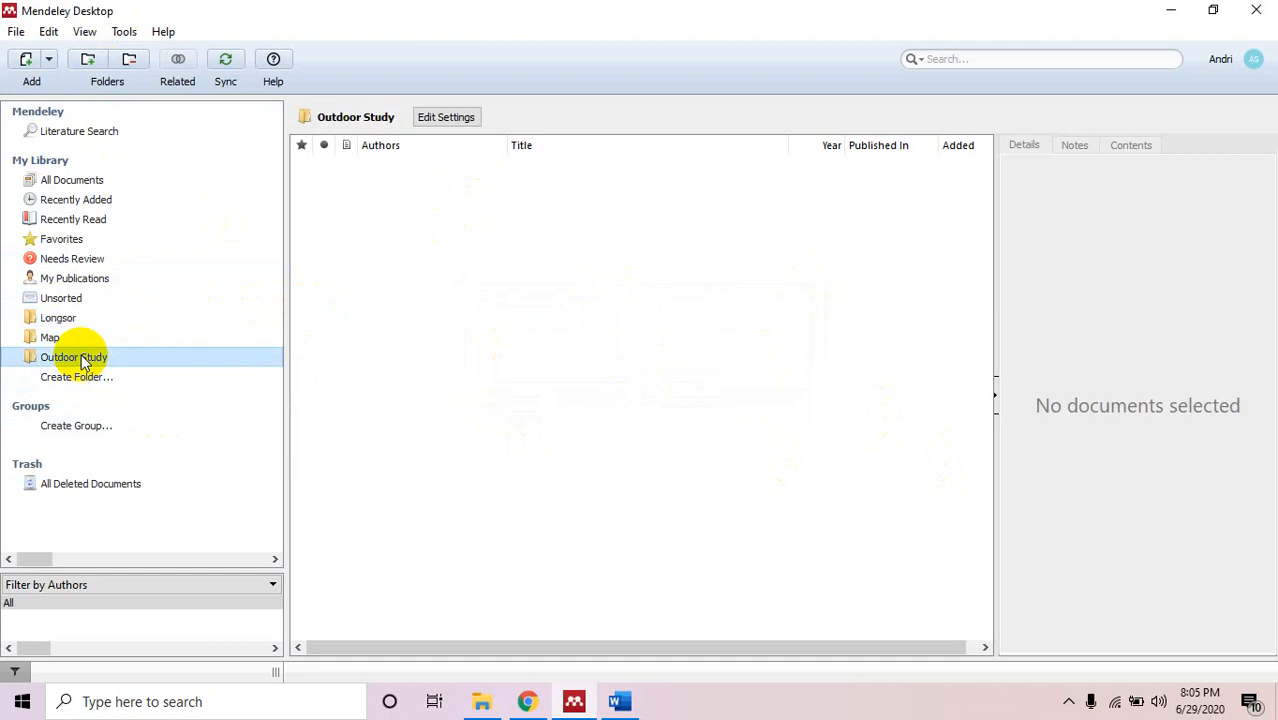
Return to All Documents and open, then close, the first document's PDF.
click(109, 185)
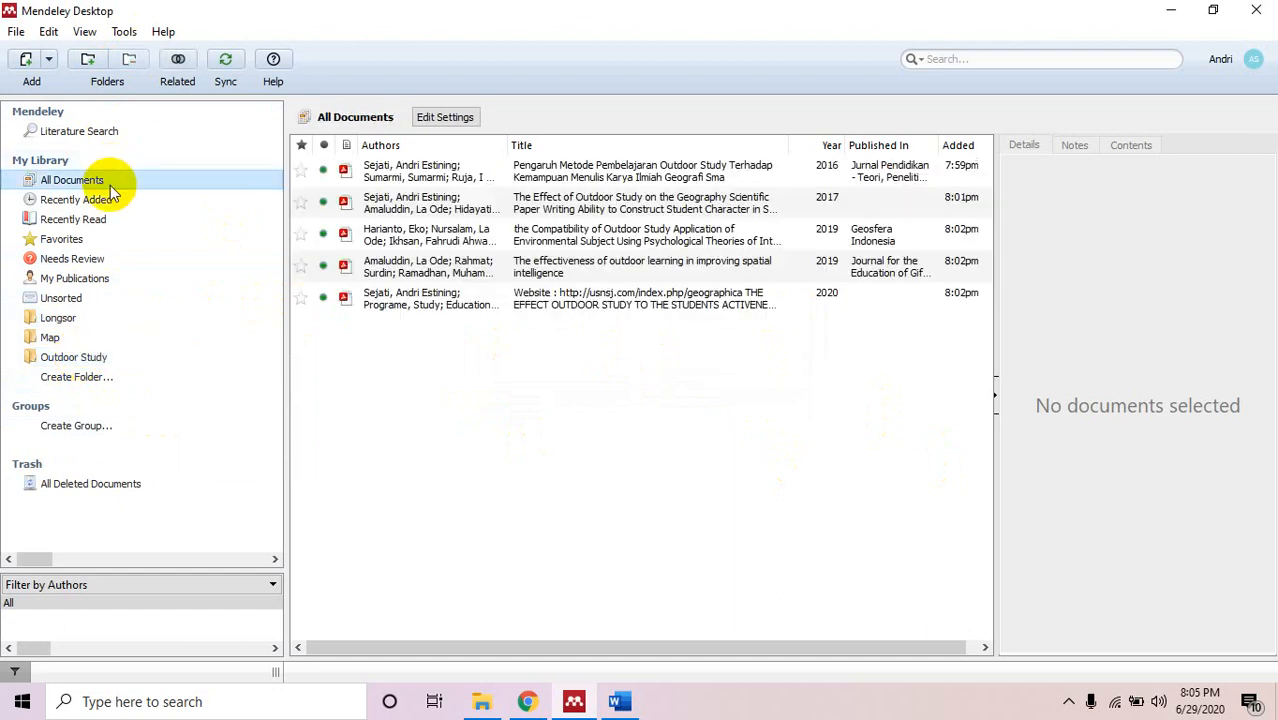
right_click(466, 176)
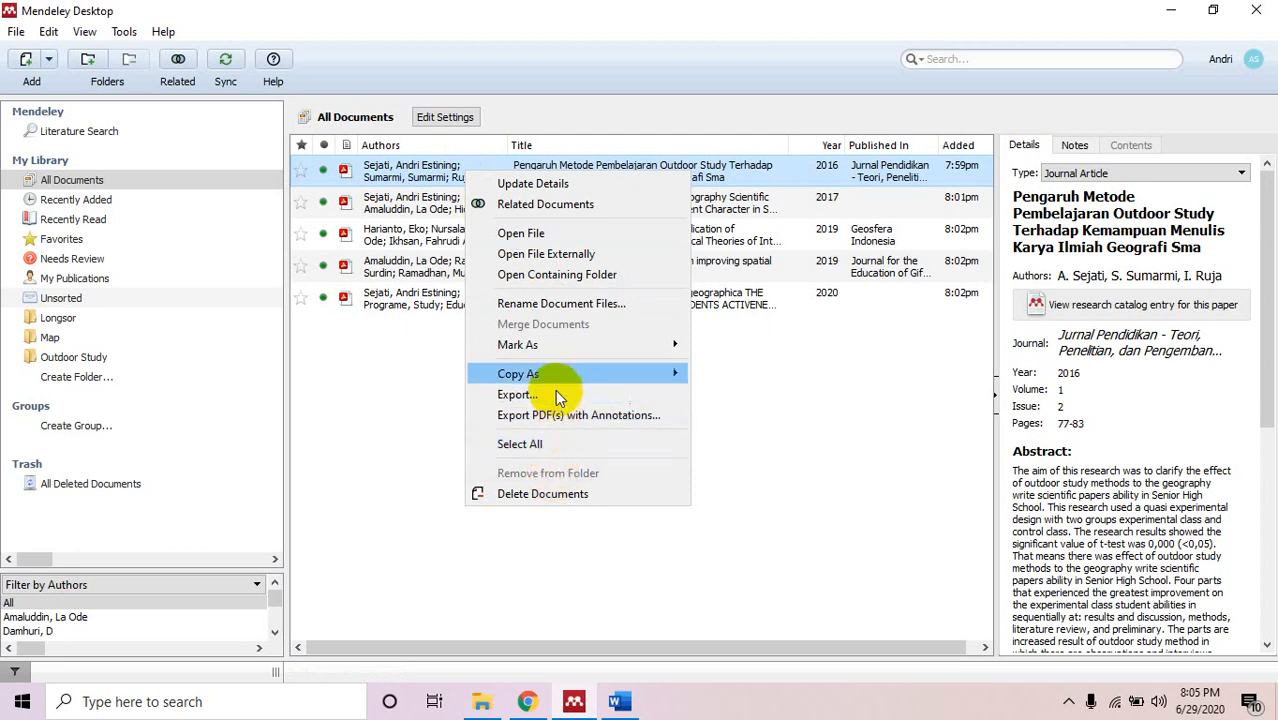
click(92, 379)
click(96, 360)
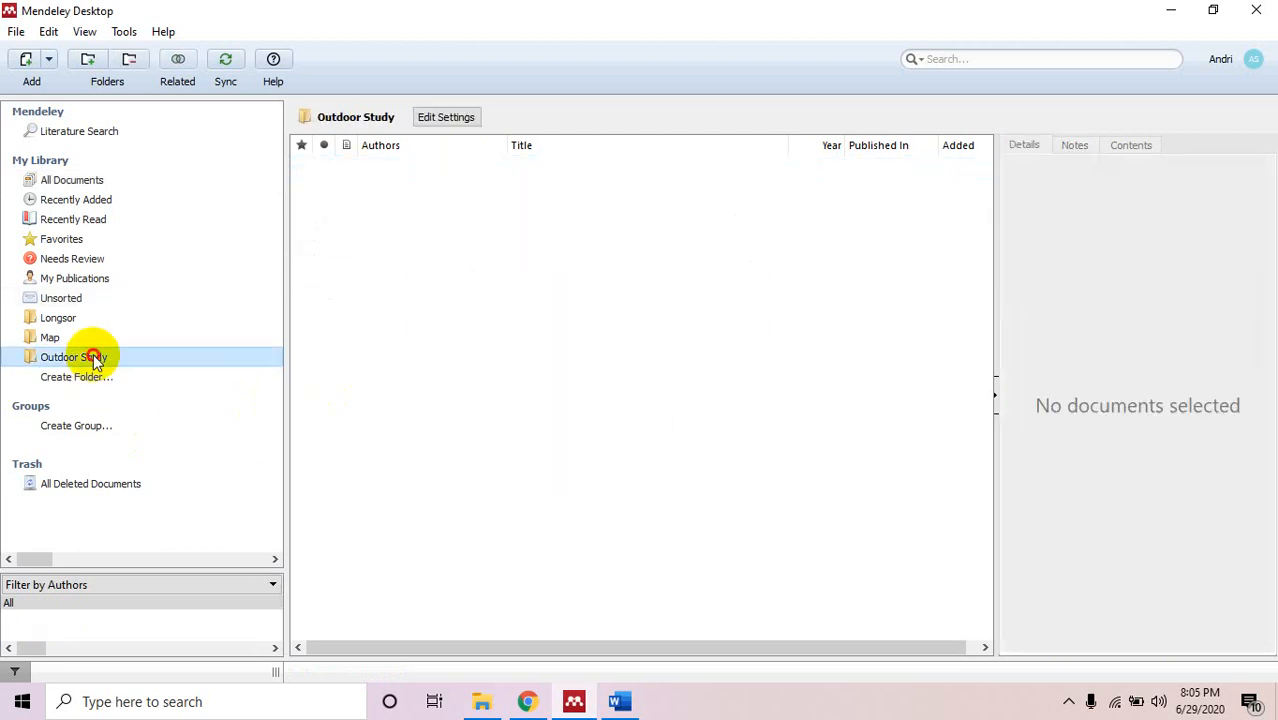
click(93, 357)
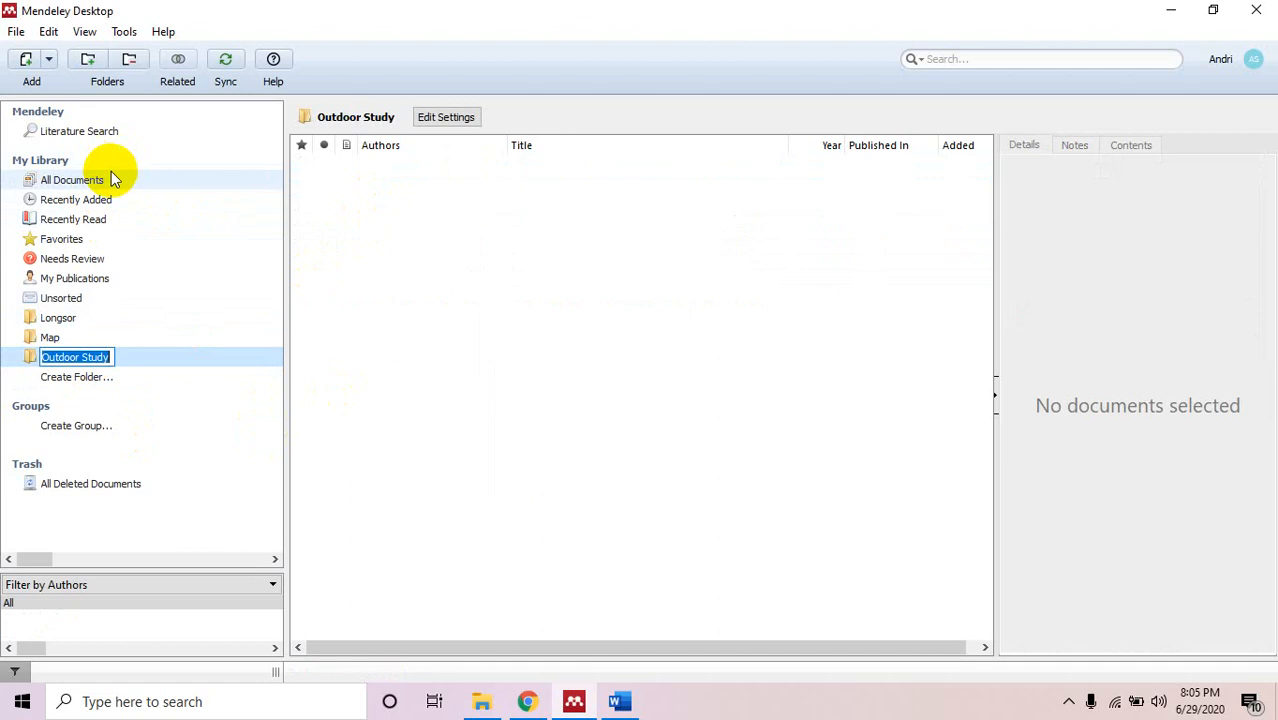
click(72, 180)
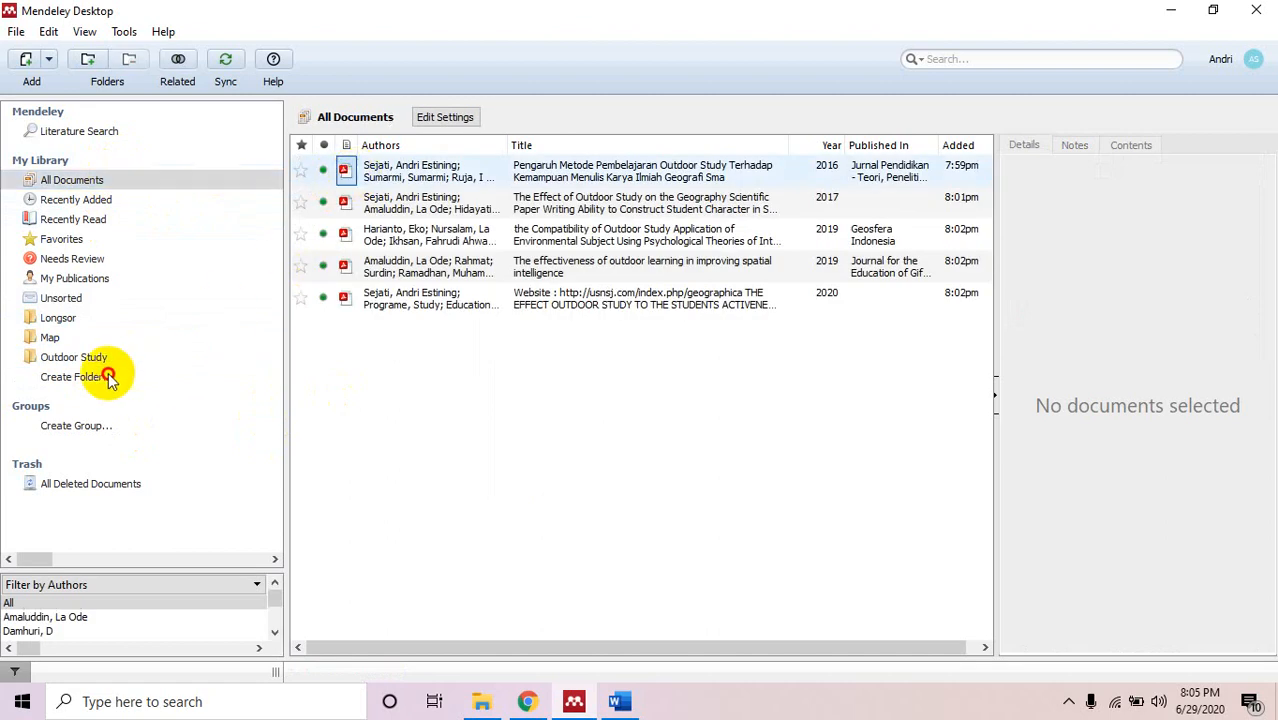
double_click(64, 358)
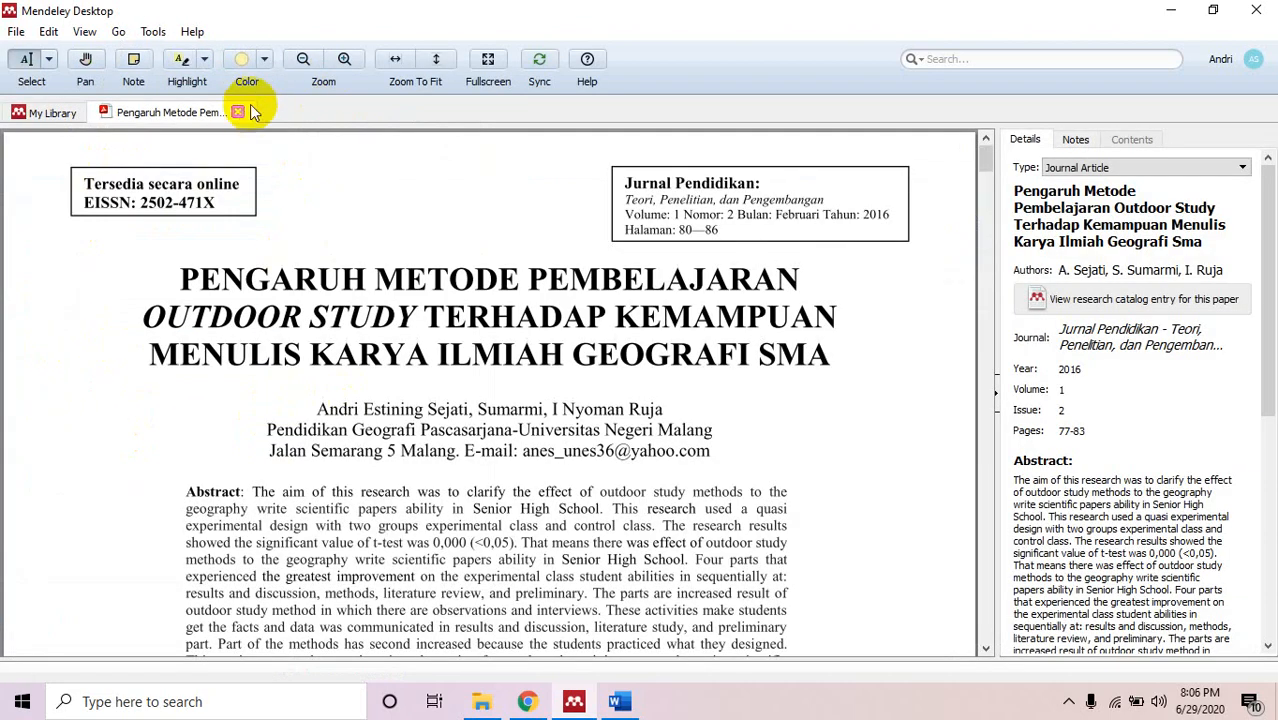
click(238, 113)
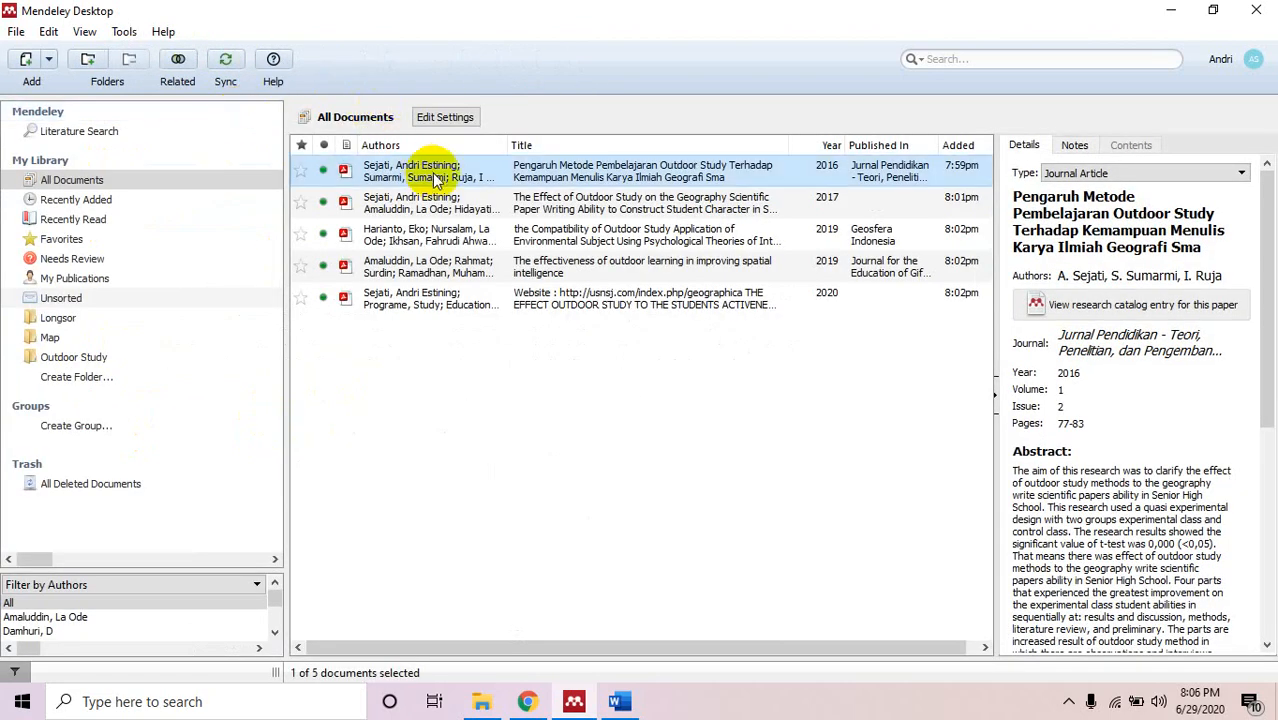
Select all five documents and open the Export dialog, closing it without saving.
right_click(463, 176)
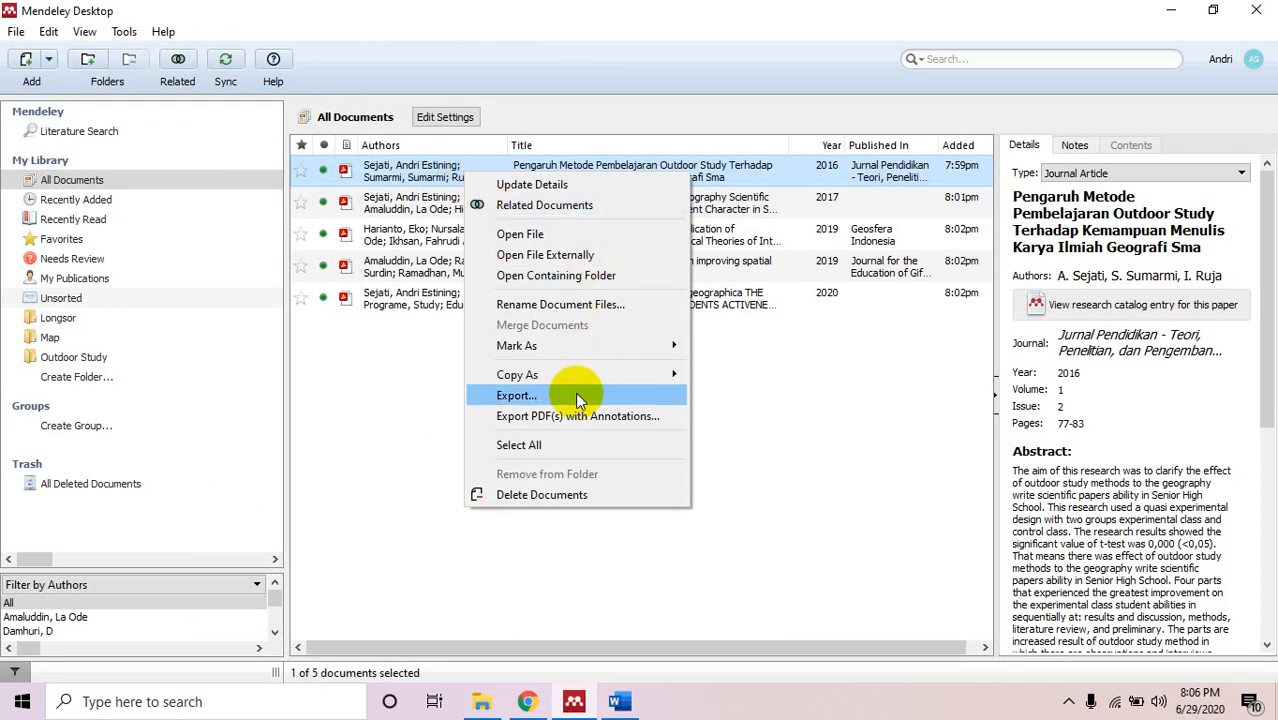
click(560, 444)
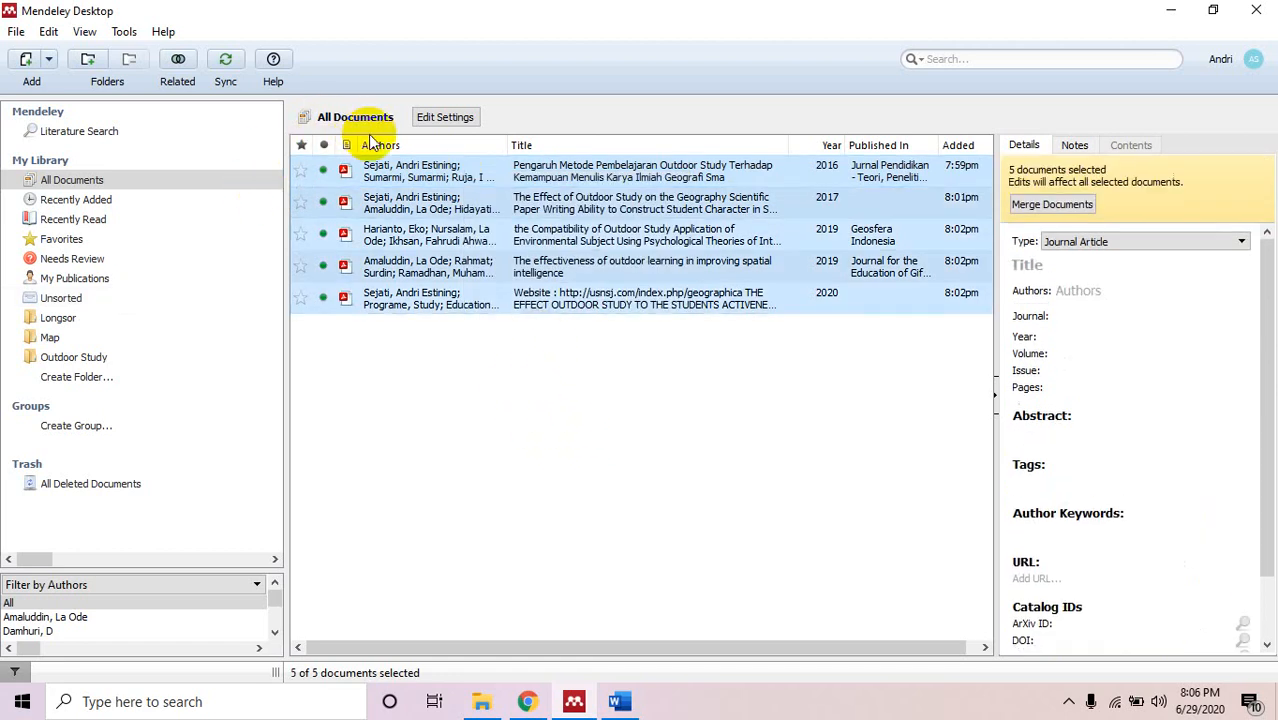
right_click(348, 182)
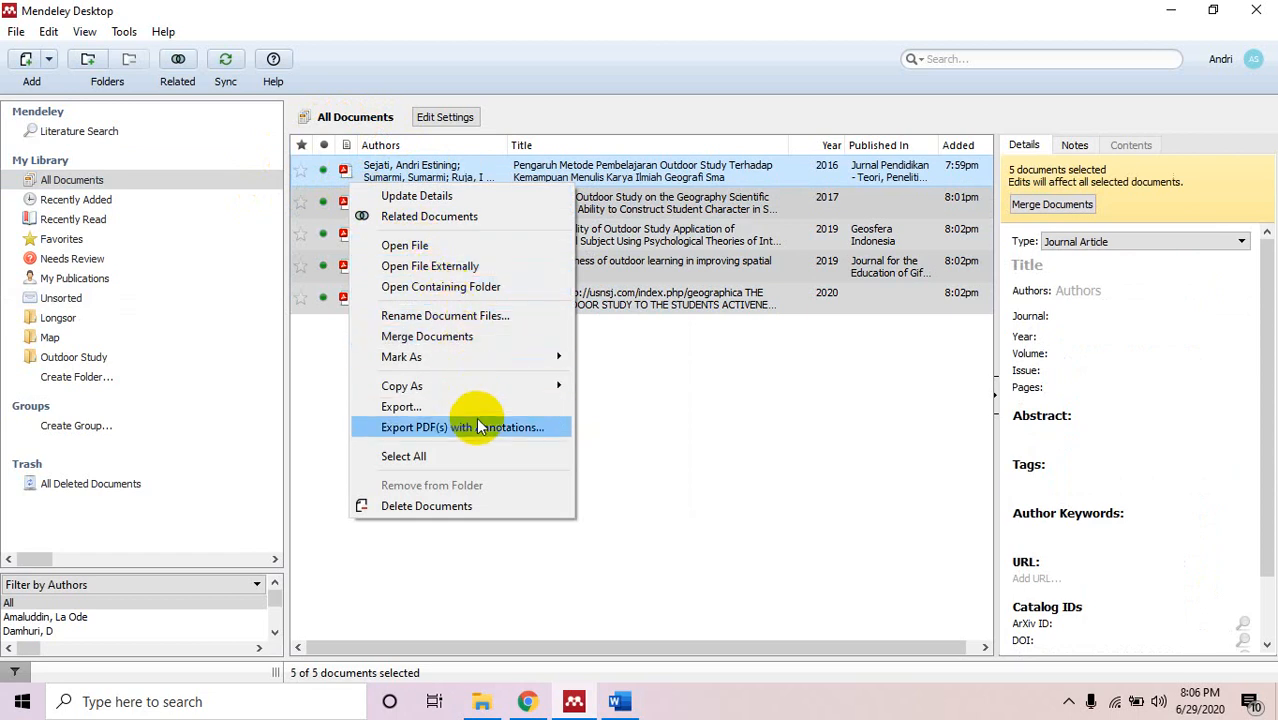
mouse_move(486, 389)
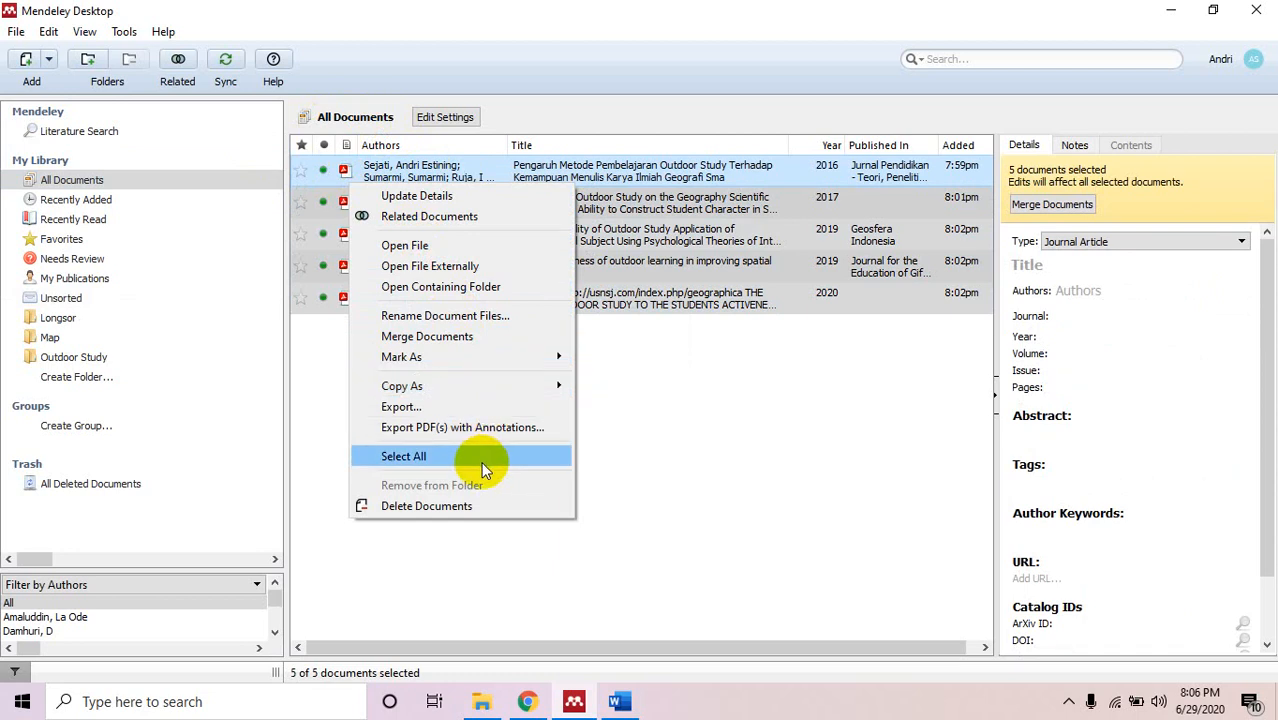
click(477, 410)
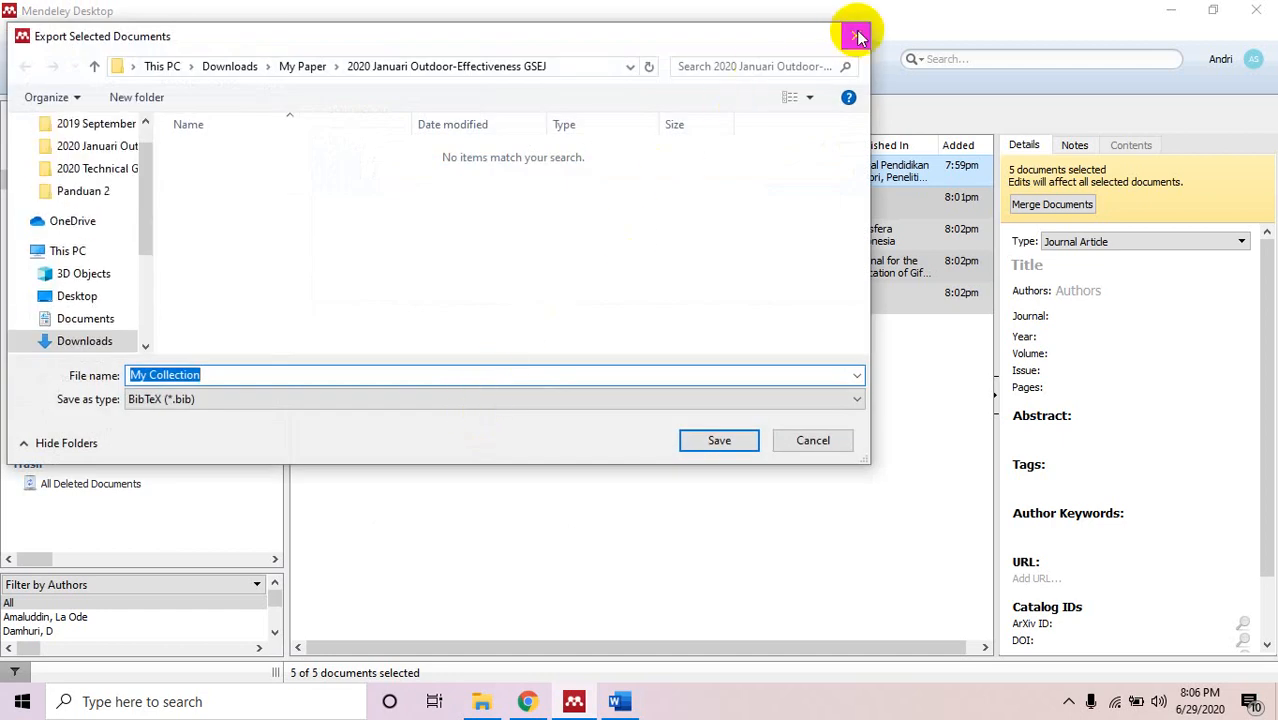
click(856, 34)
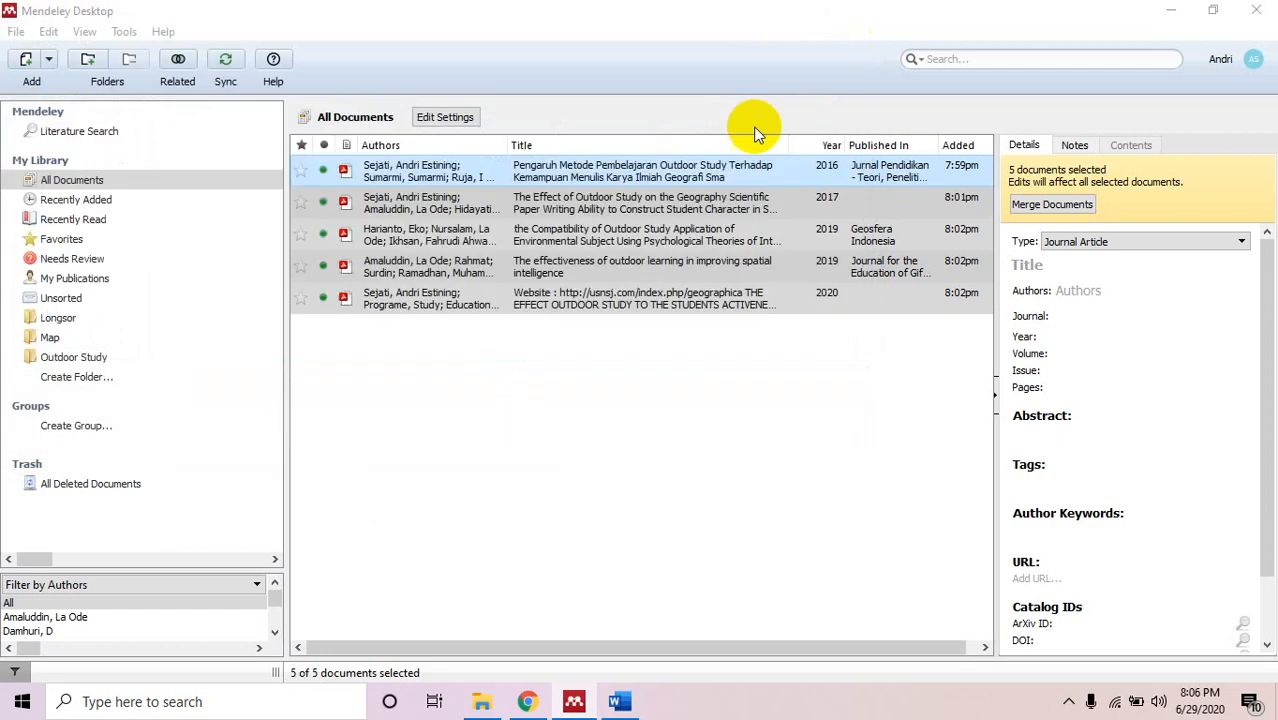
Browse the Outdoor Study, Longsor and Map folders without adding any files.
click(160, 359)
right_click(411, 237)
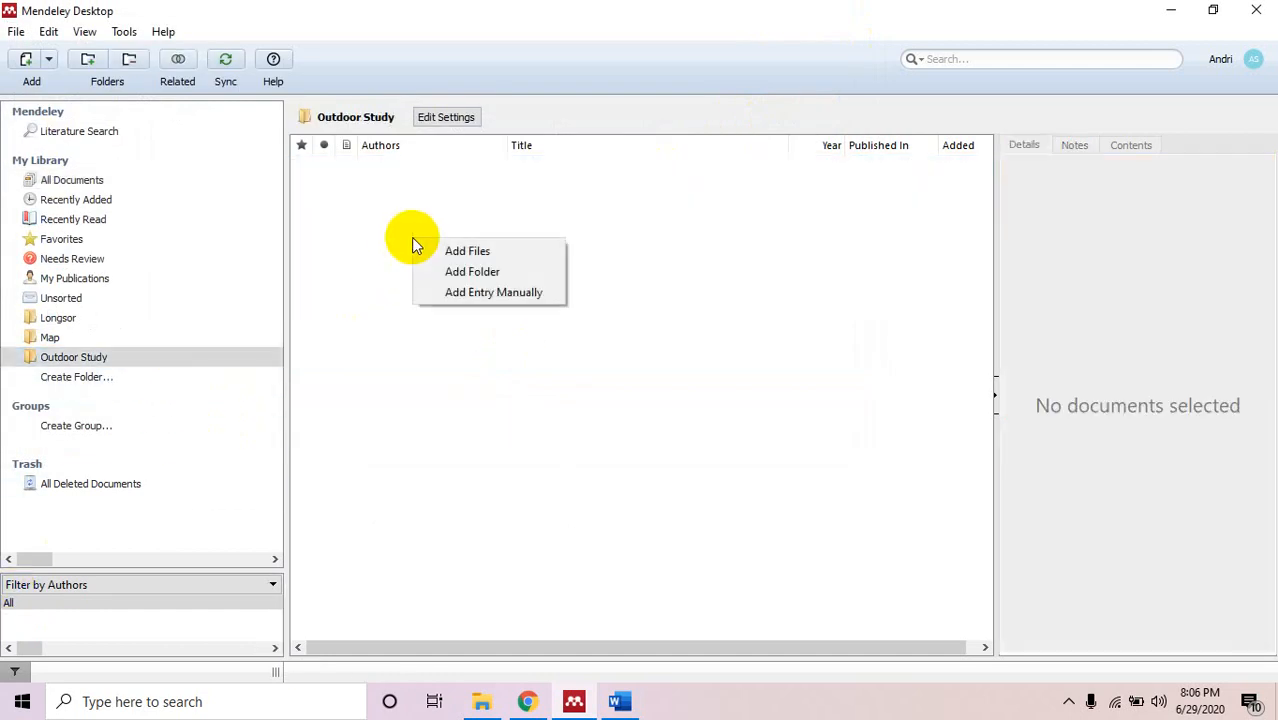
click(456, 251)
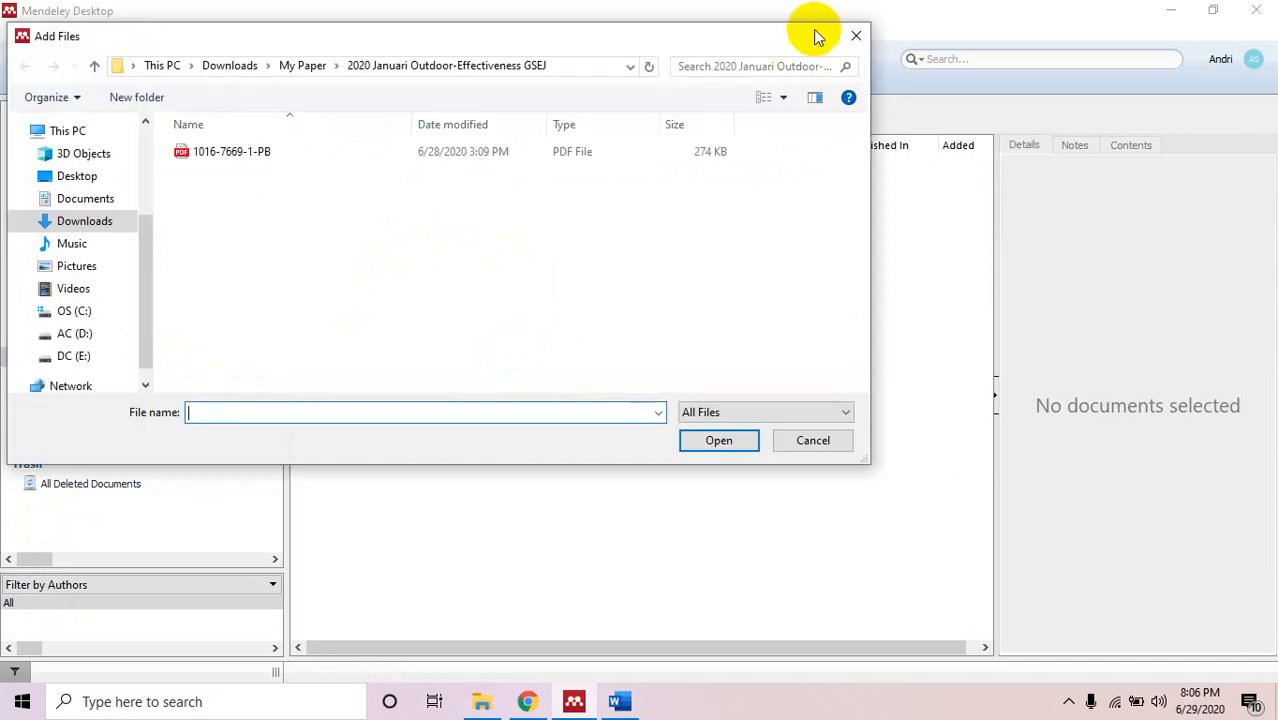
click(851, 36)
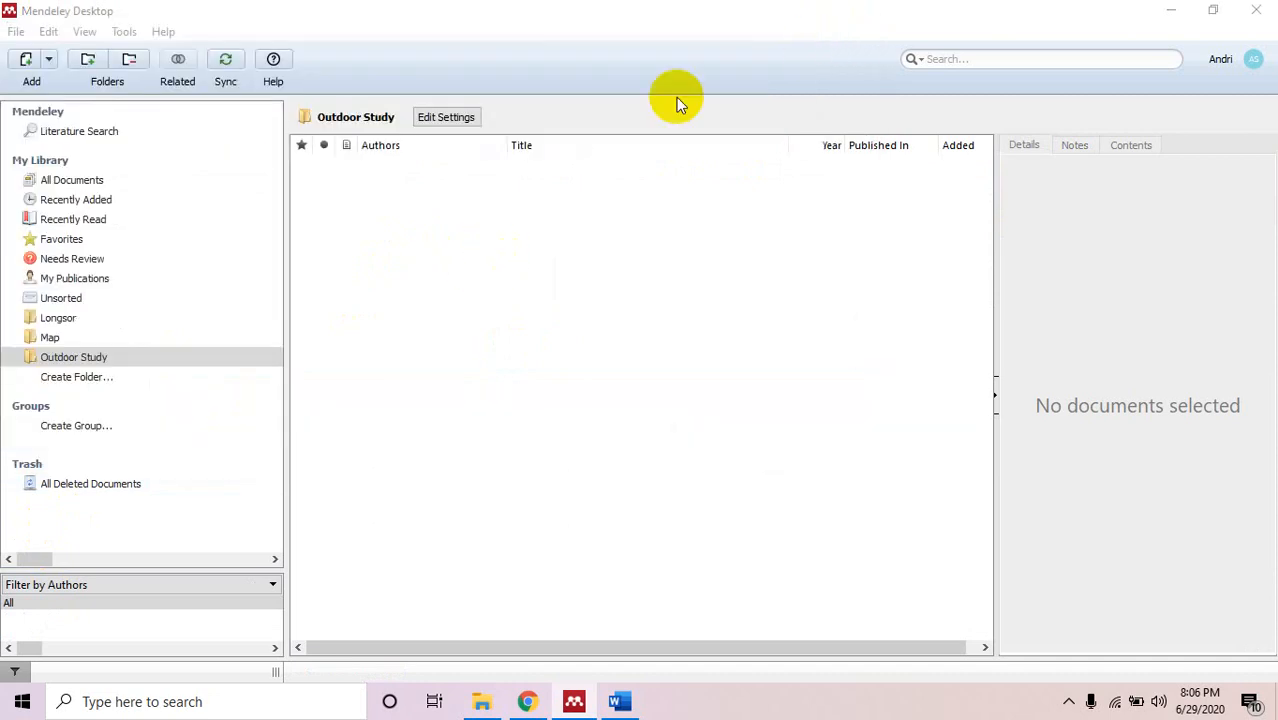
click(100, 320)
click(94, 337)
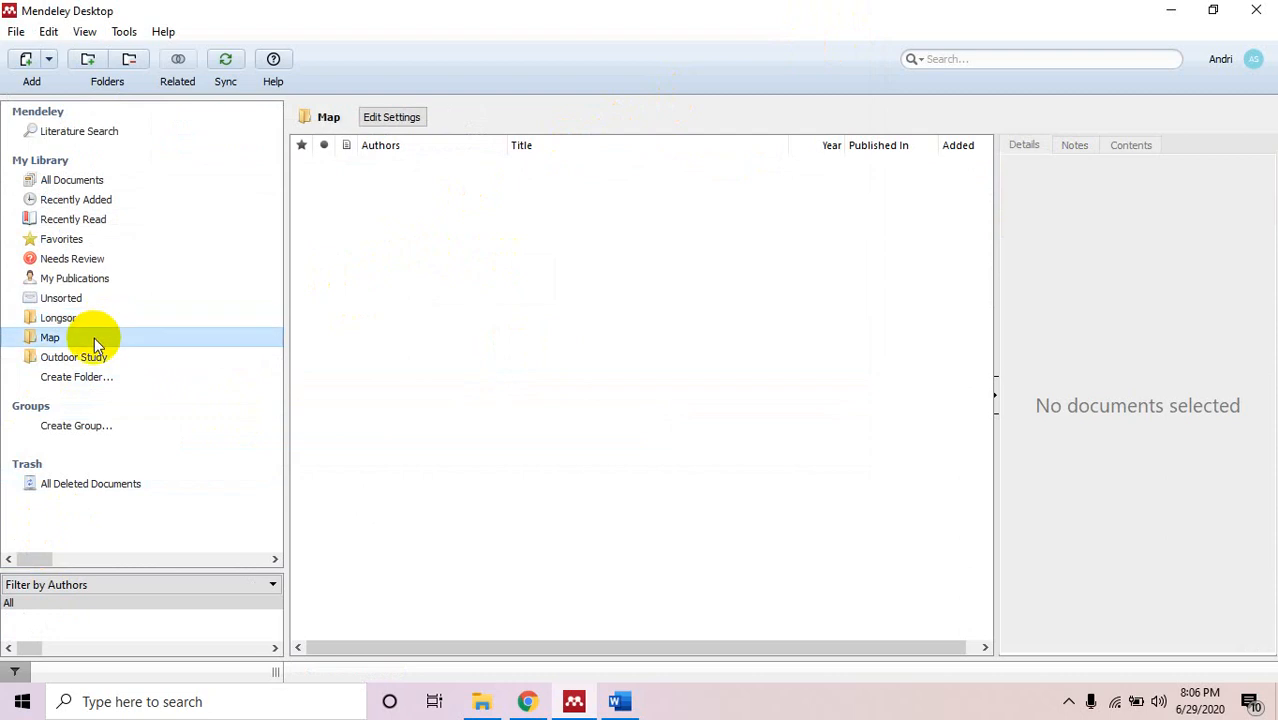
click(100, 322)
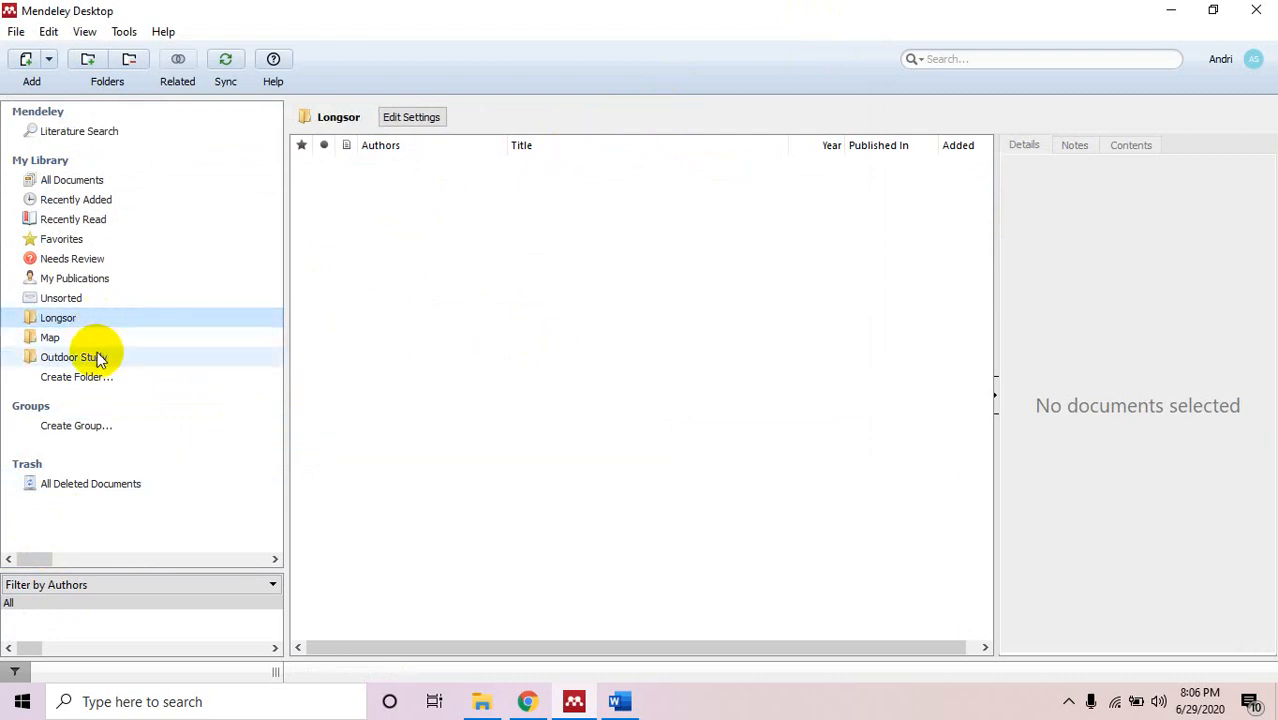
Select all five documents in All Documents and bring up their context menu.
click(112, 178)
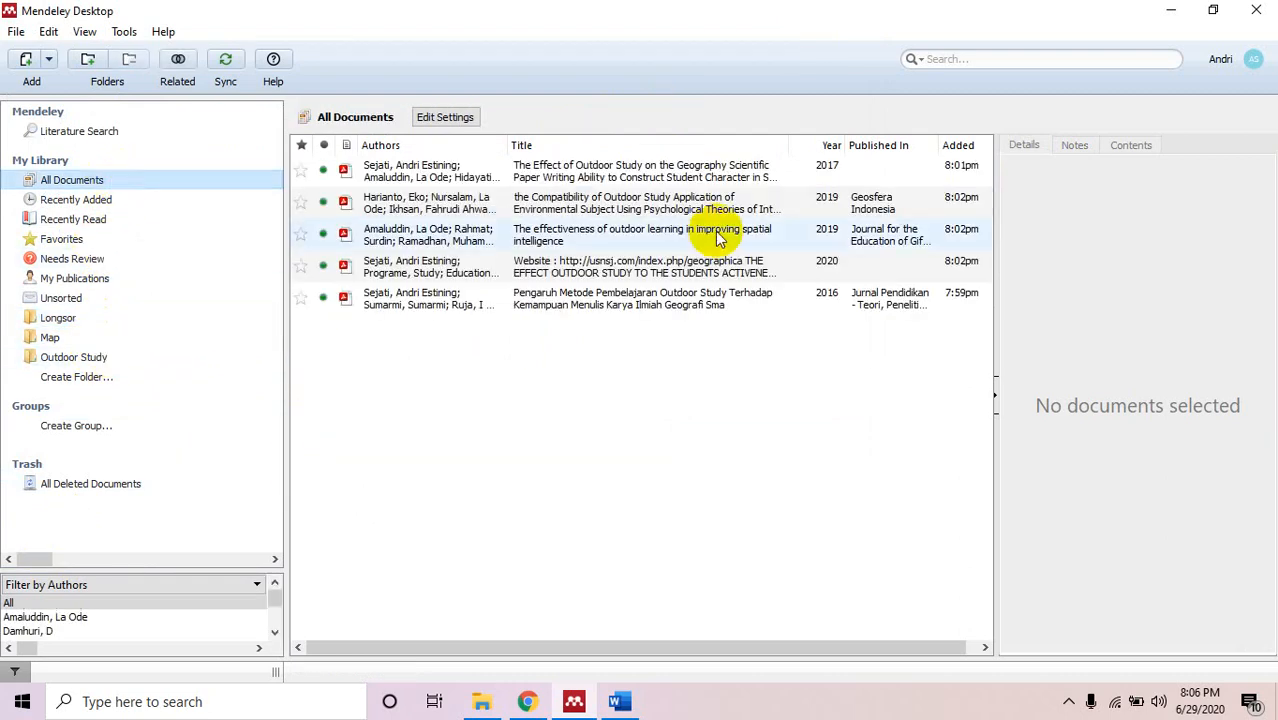
click(613, 176)
right_click(614, 178)
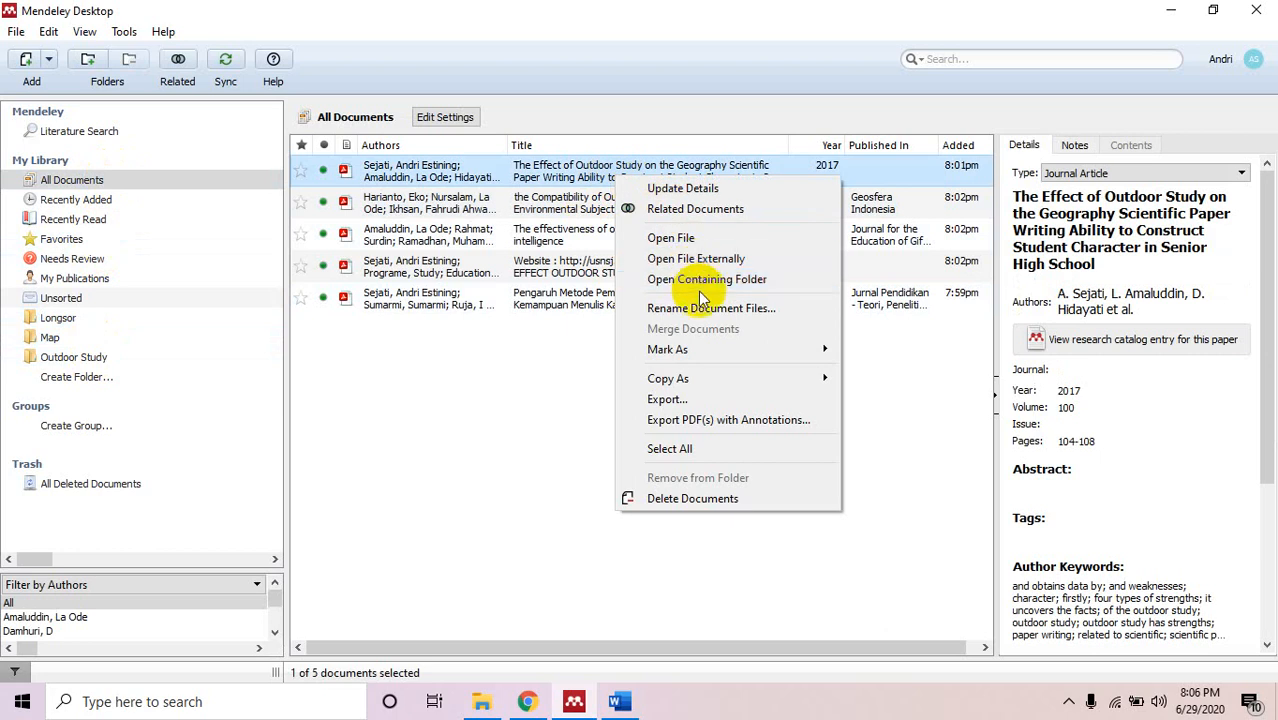
mouse_move(700, 349)
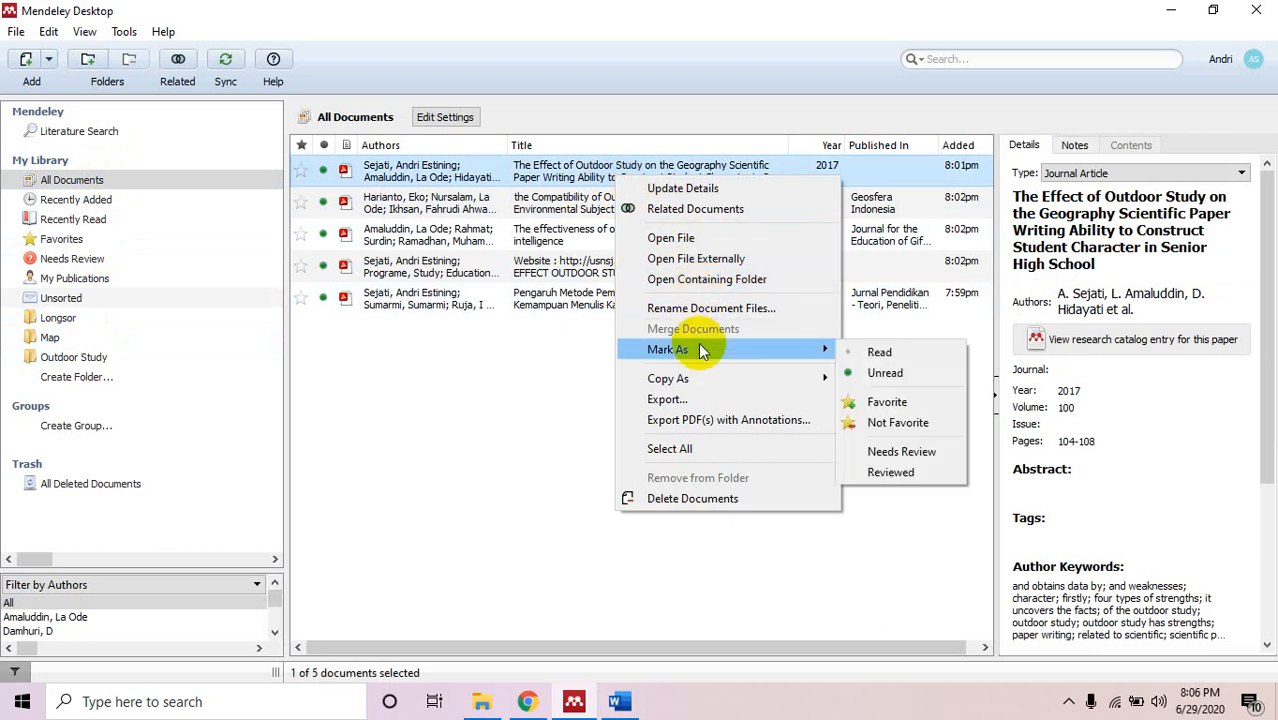
mouse_move(701, 379)
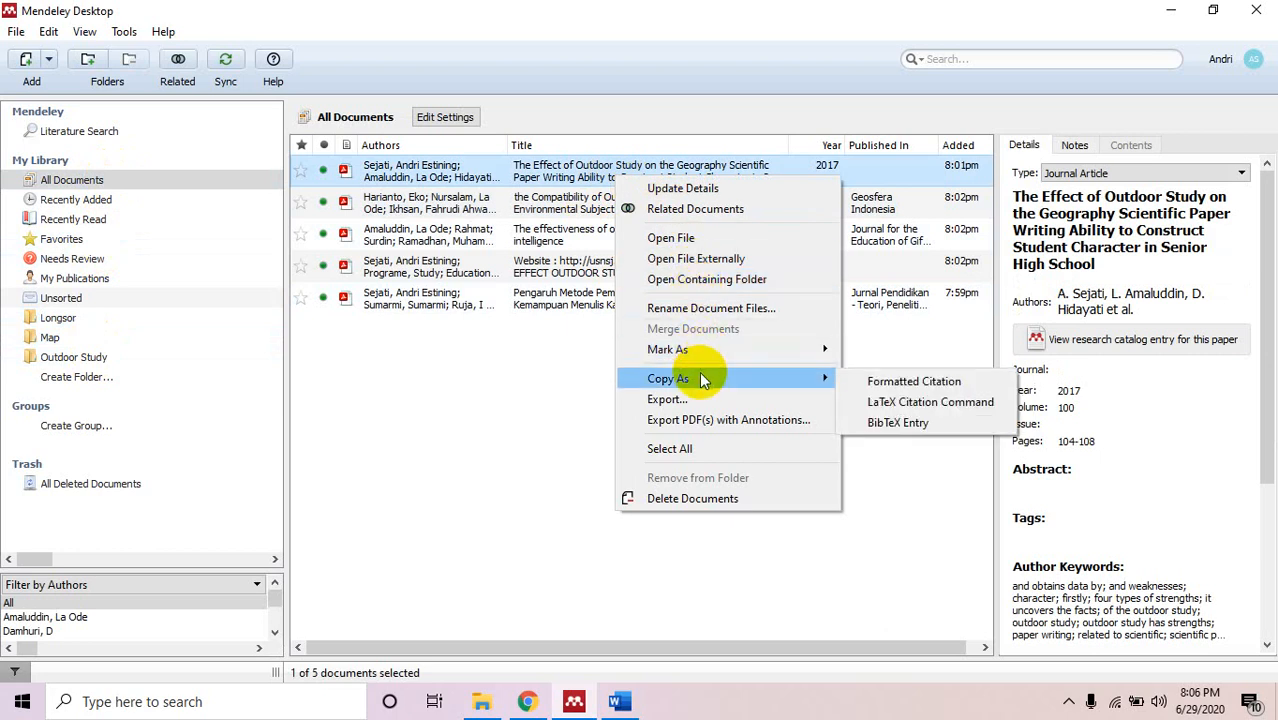
click(690, 448)
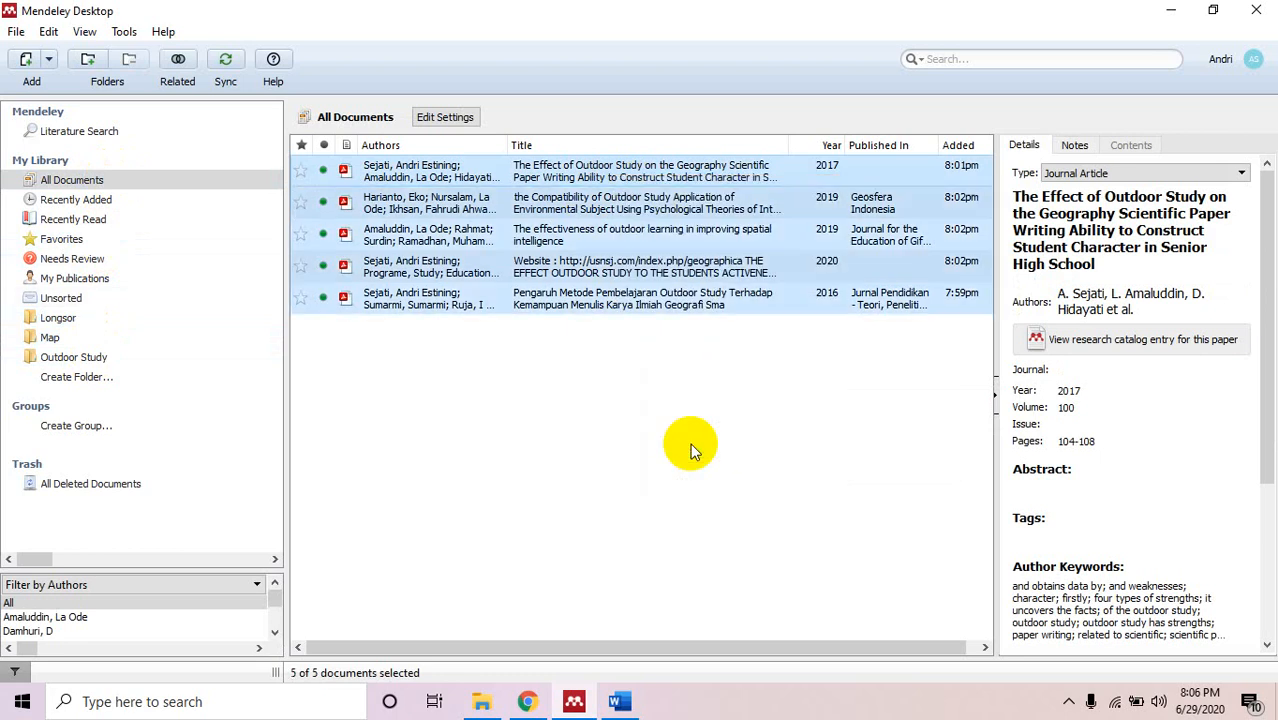
right_click(435, 288)
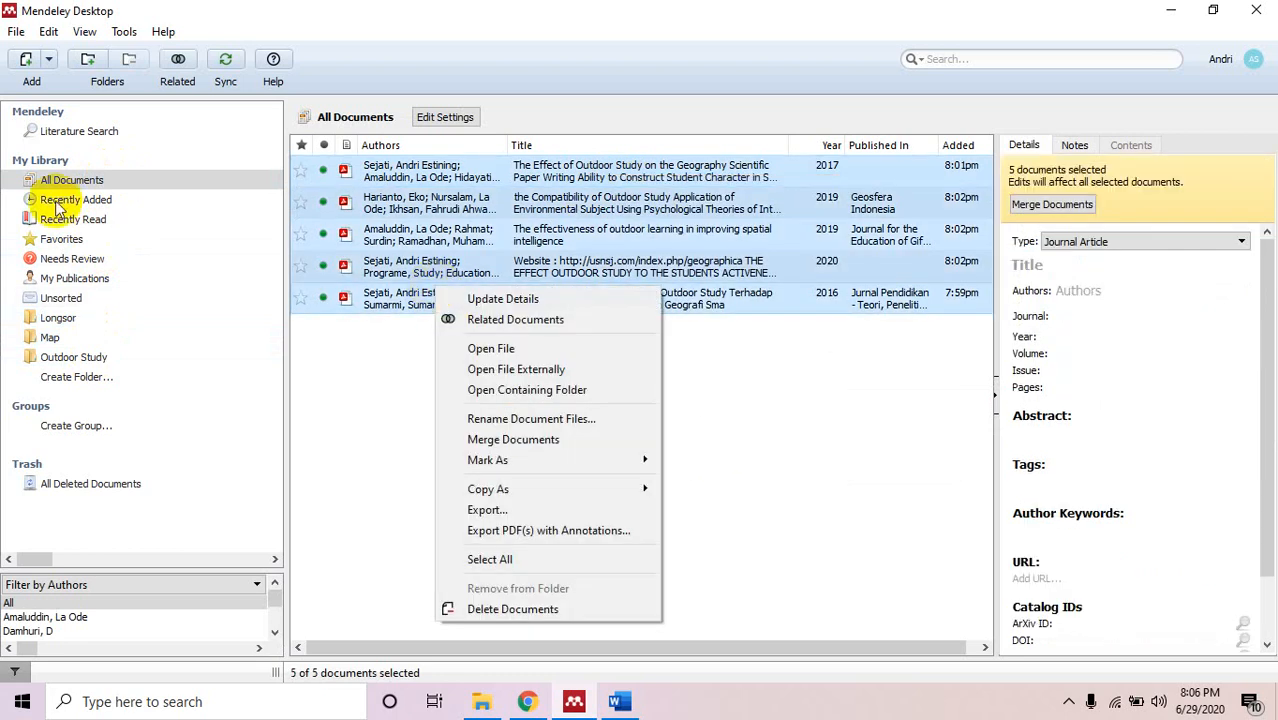
Delete all five selected documents, then view the Outdoor Study and Map folders.
click(497, 610)
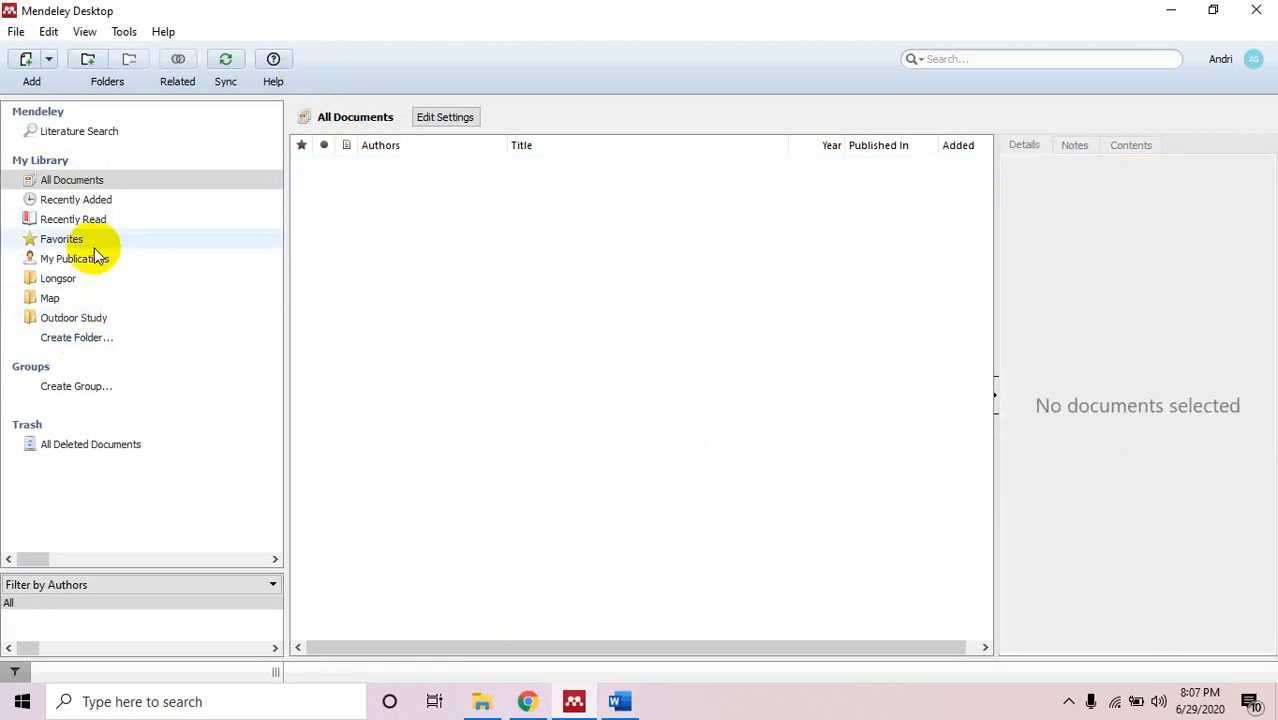
click(92, 320)
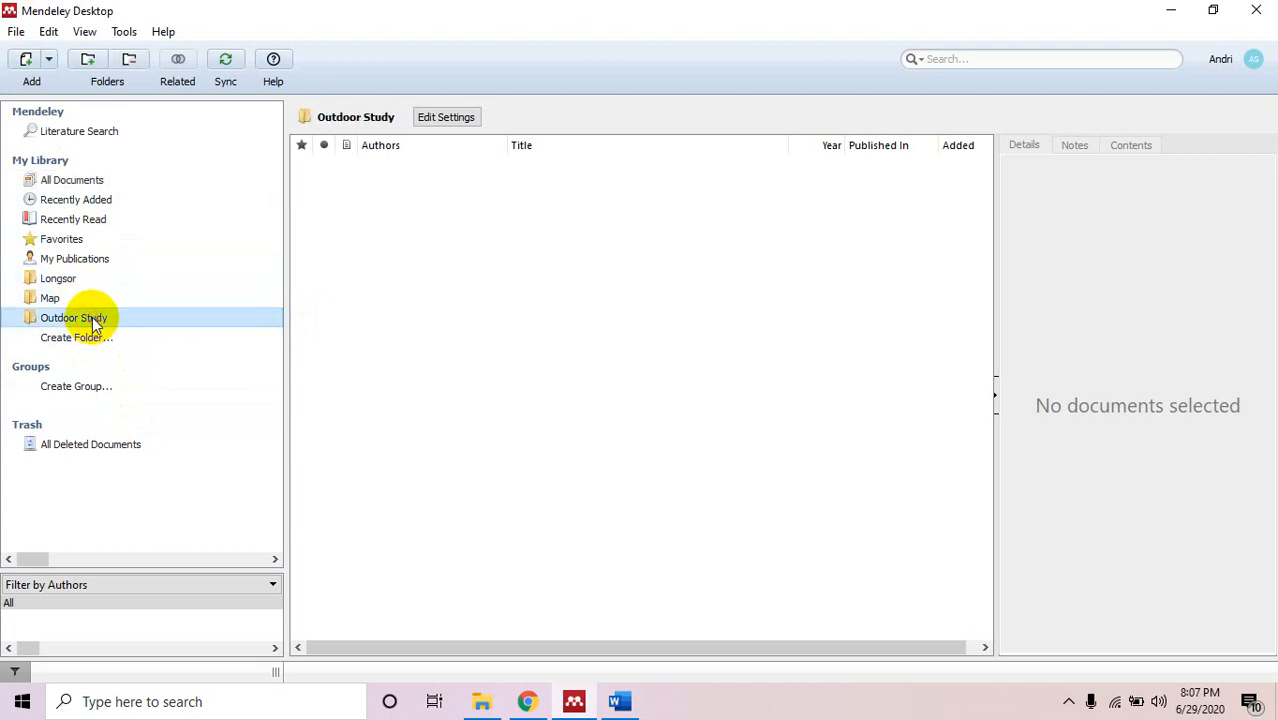
mouse_move(92, 317)
mouse_down()
mouse_move(77, 296)
mouse_move(70, 308)
mouse_up()
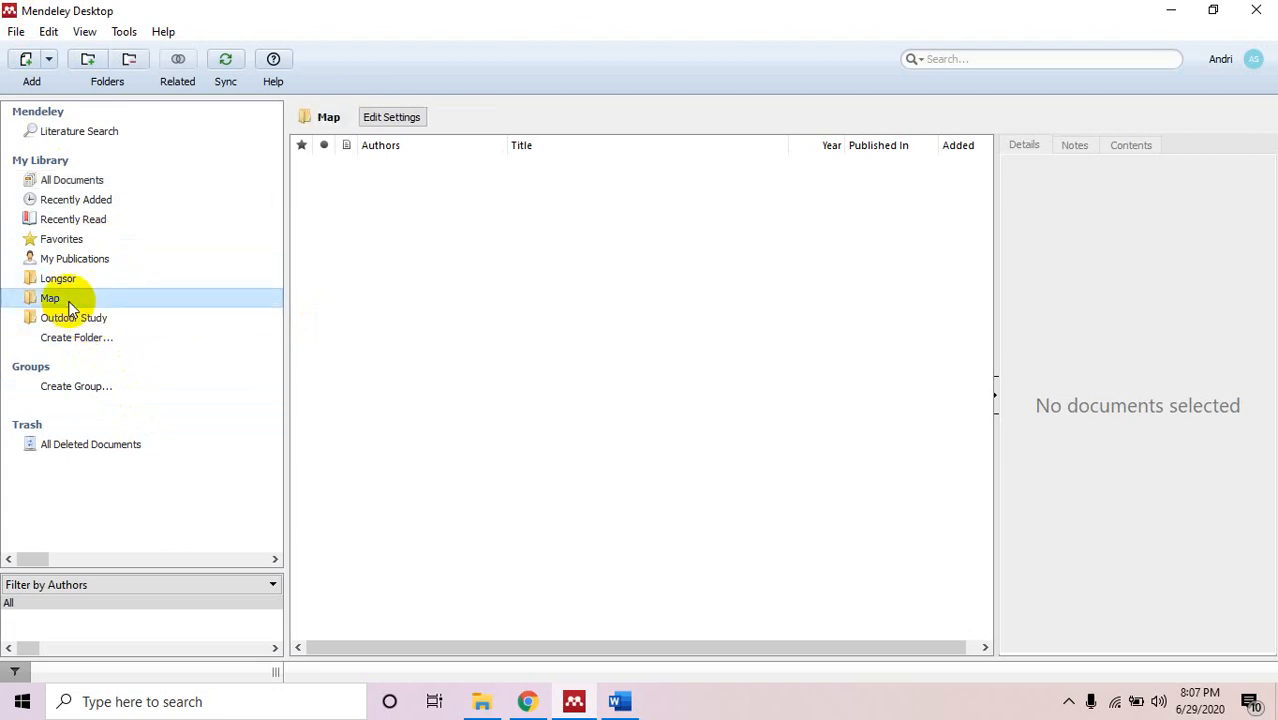
Import the PDF from My Paper's '2019 Desember Geology Map GI' folder into Map.
click(27, 61)
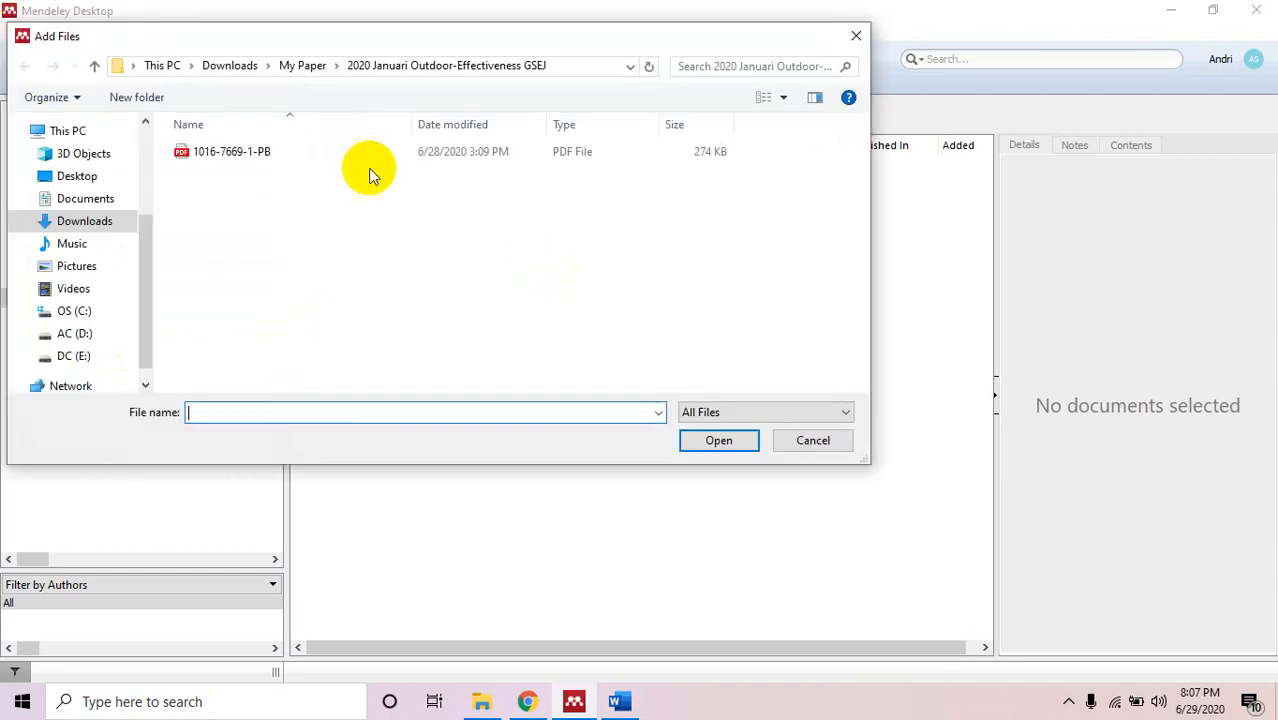
click(303, 67)
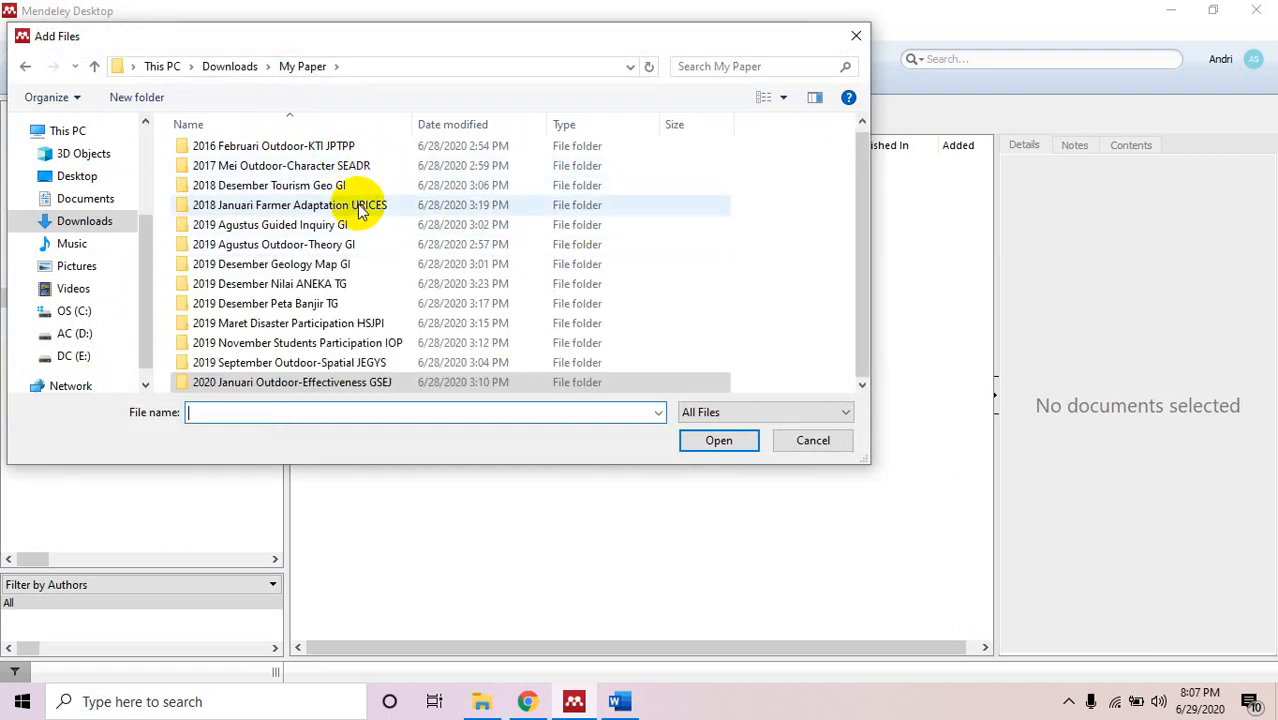
click(307, 265)
double_click(307, 265)
click(282, 151)
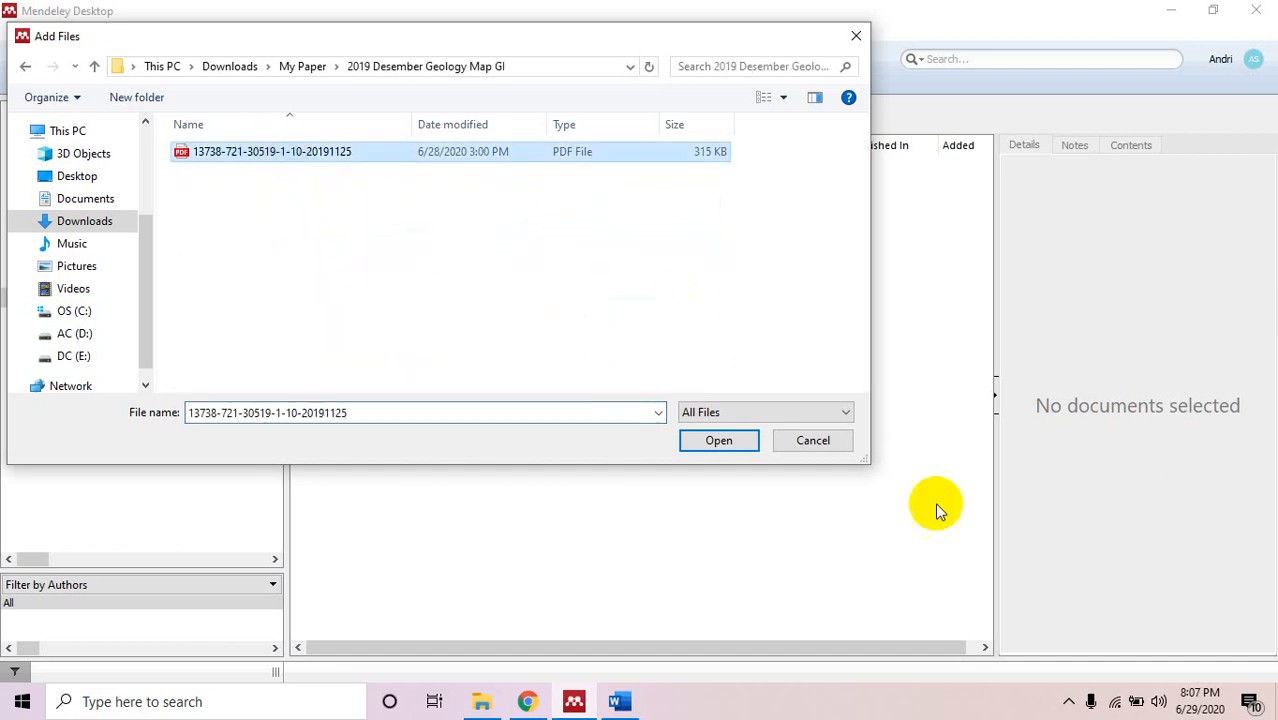
double_click(170, 153)
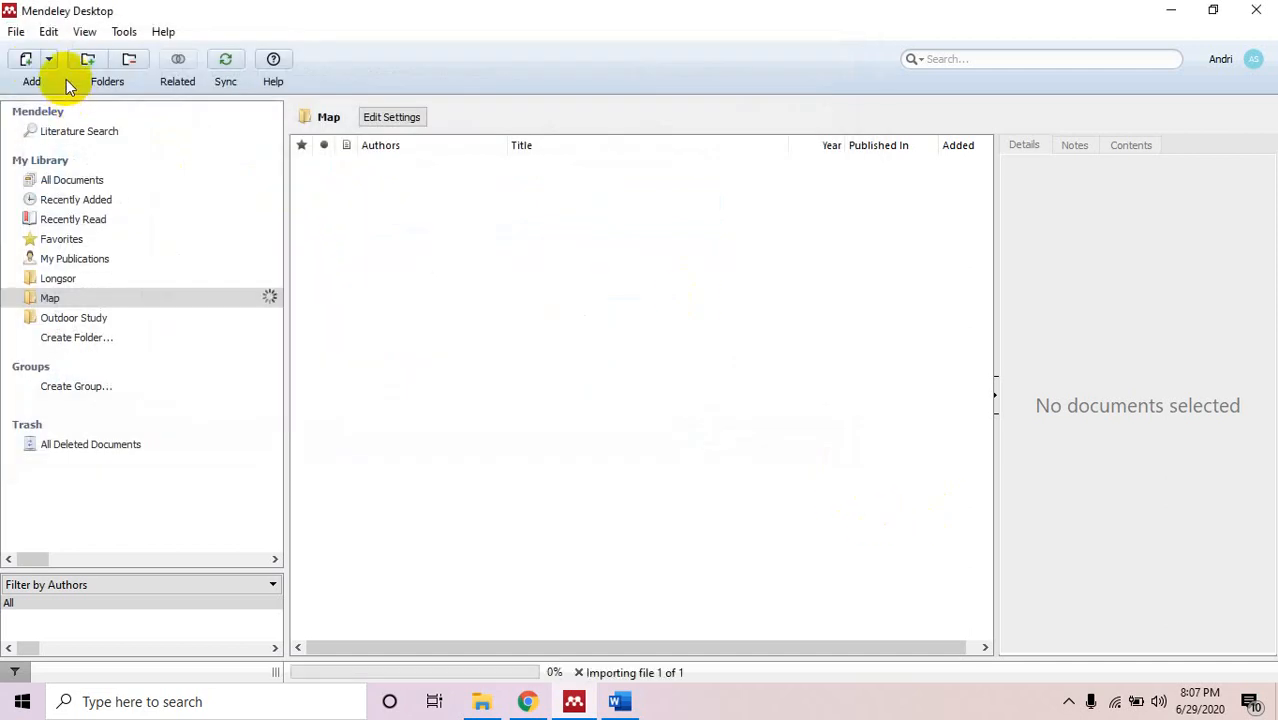
Import the PDF from My Paper's '2019 Desember Peta Banjir TG' folder into Map.
click(24, 61)
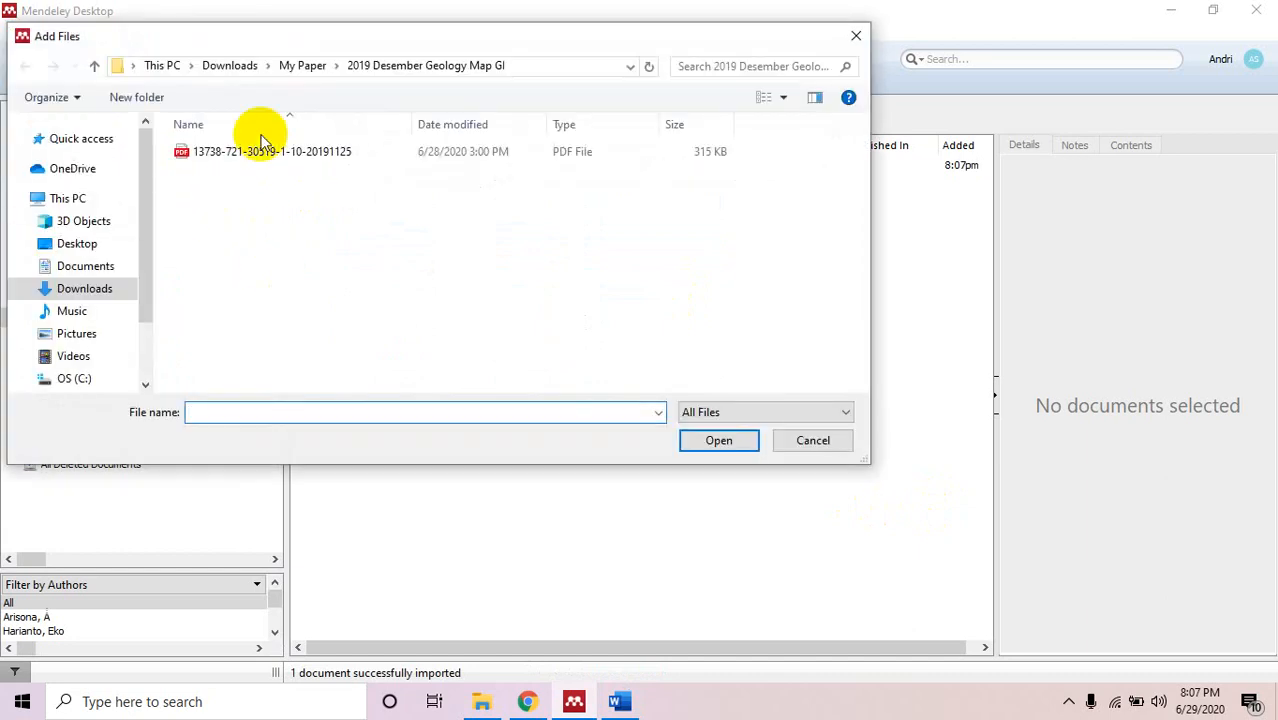
click(312, 66)
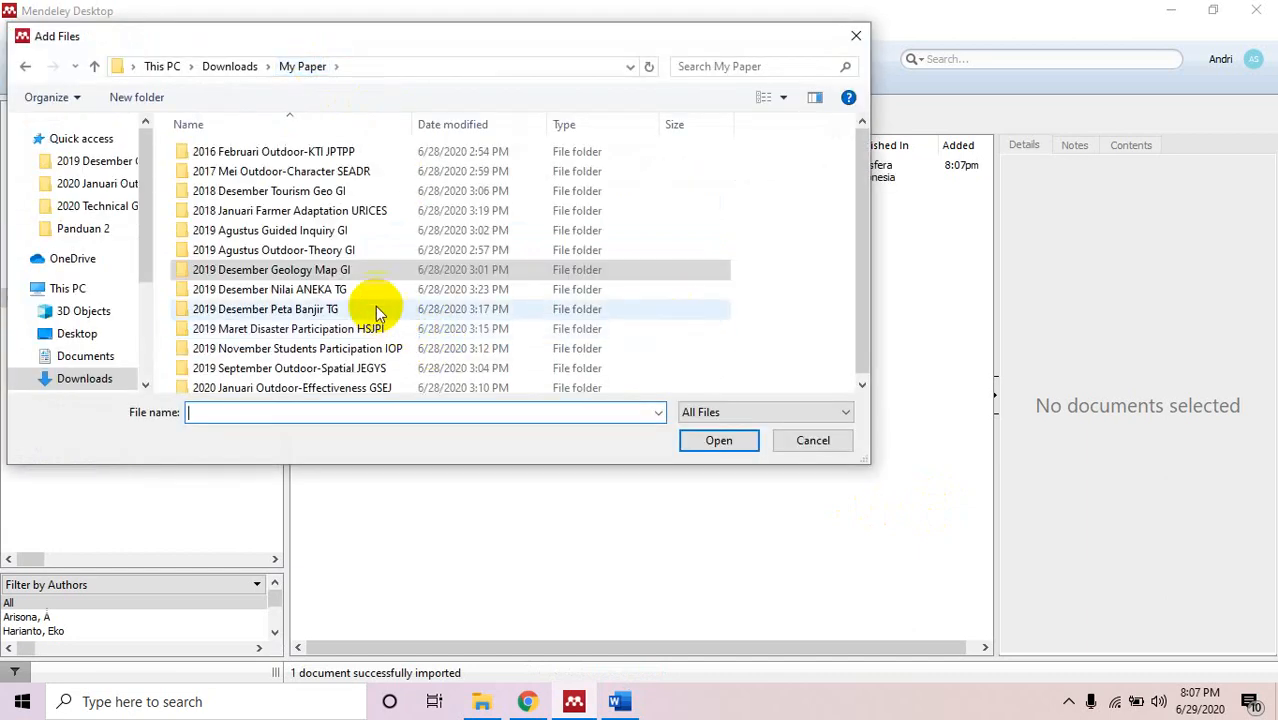
double_click(345, 309)
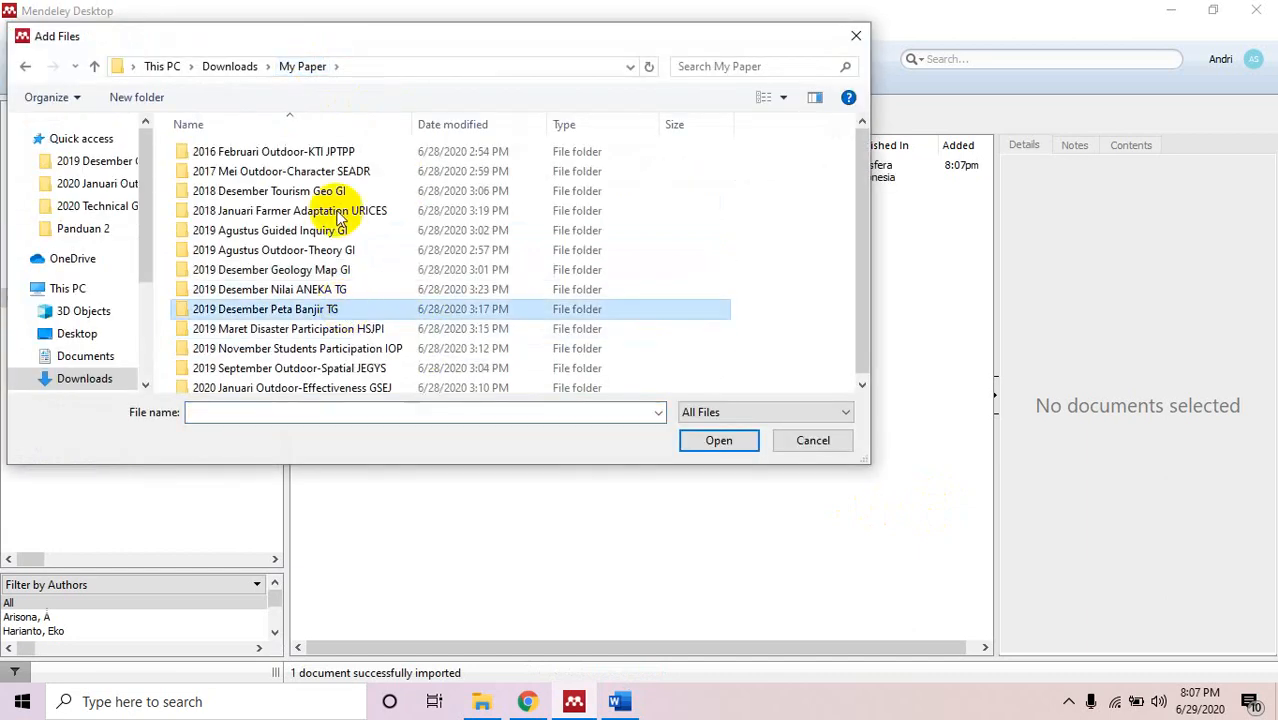
click(307, 151)
click(719, 439)
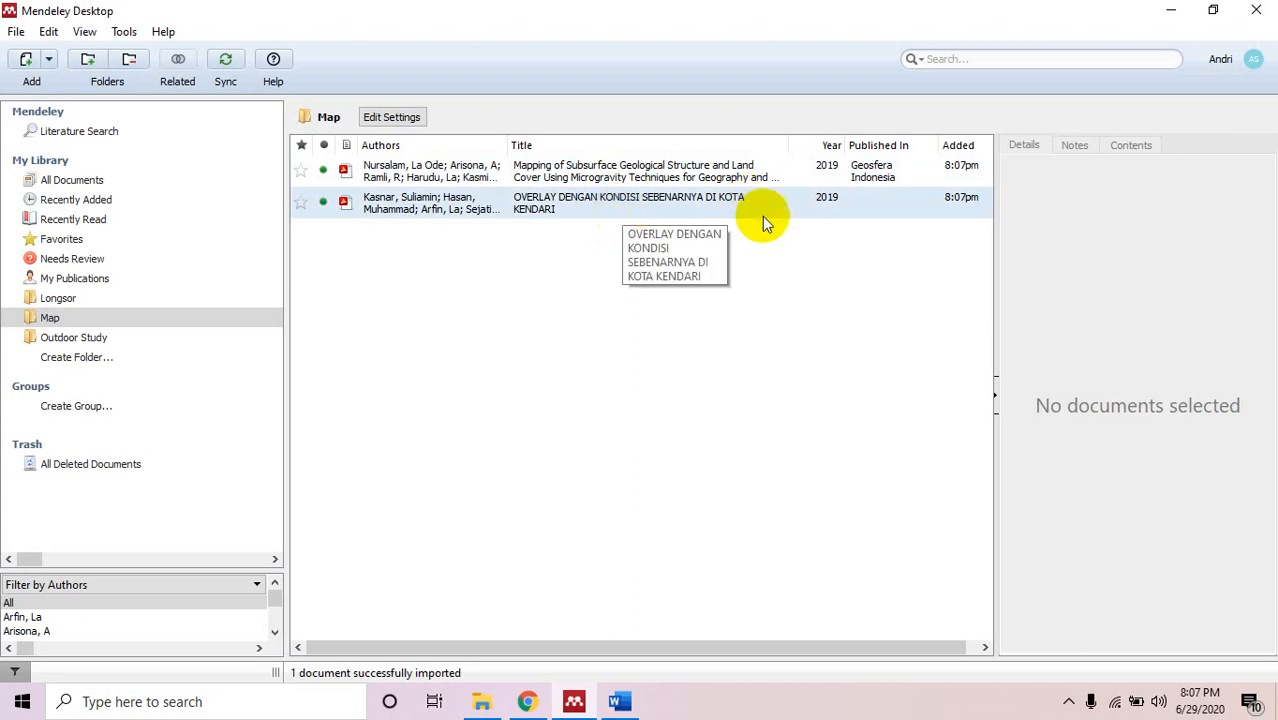
Review both 2019 papers' details and attached PDFs in Map, then show Outdoor Study.
click(685, 172)
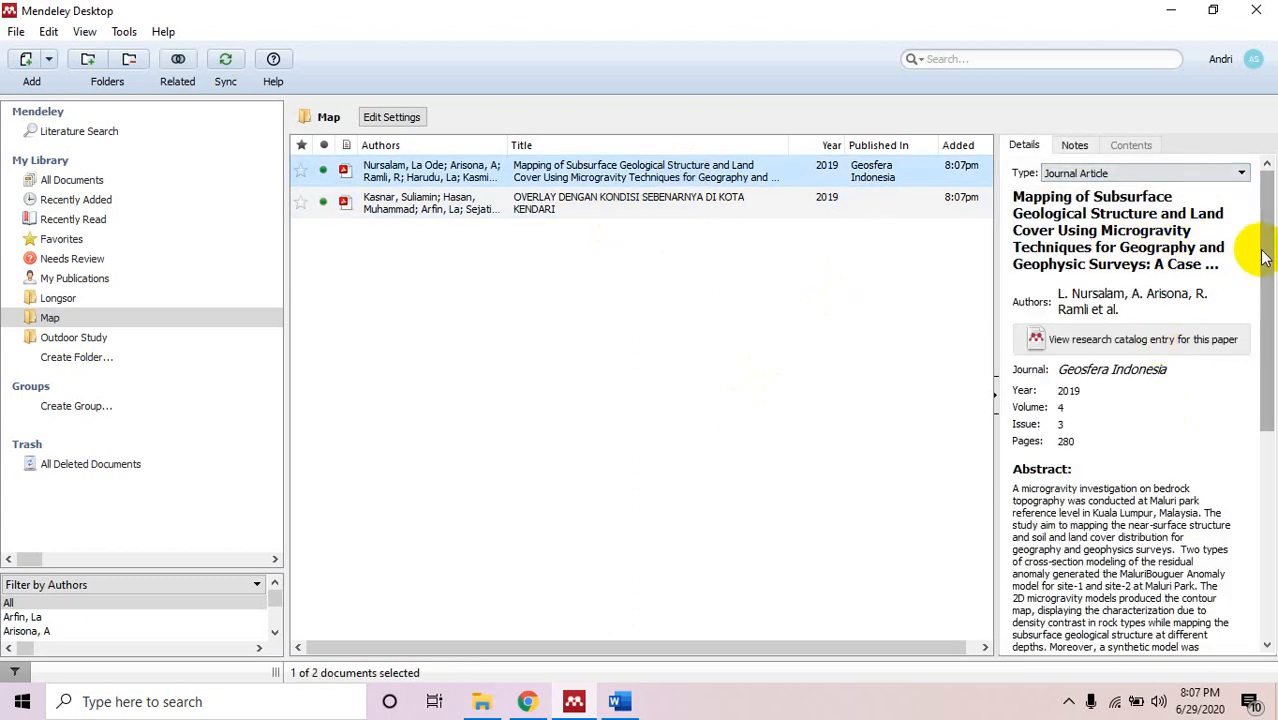
drag(1260, 245, 1247, 529)
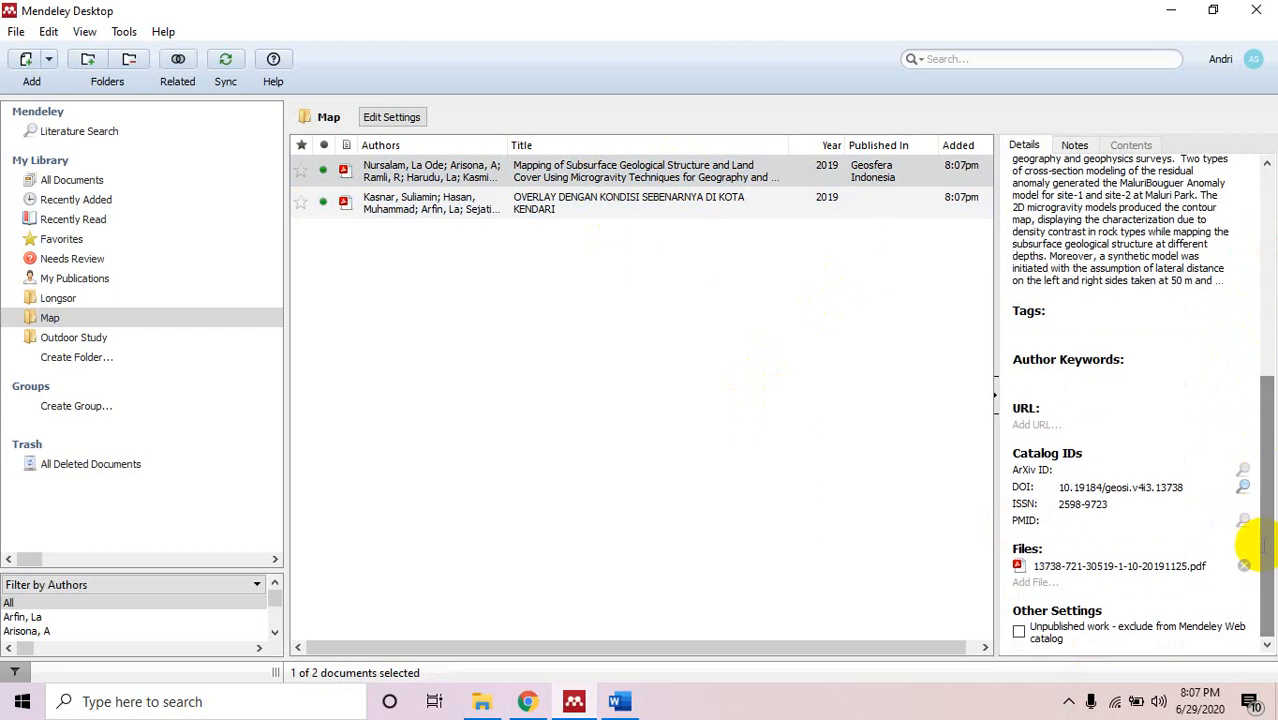
click(556, 205)
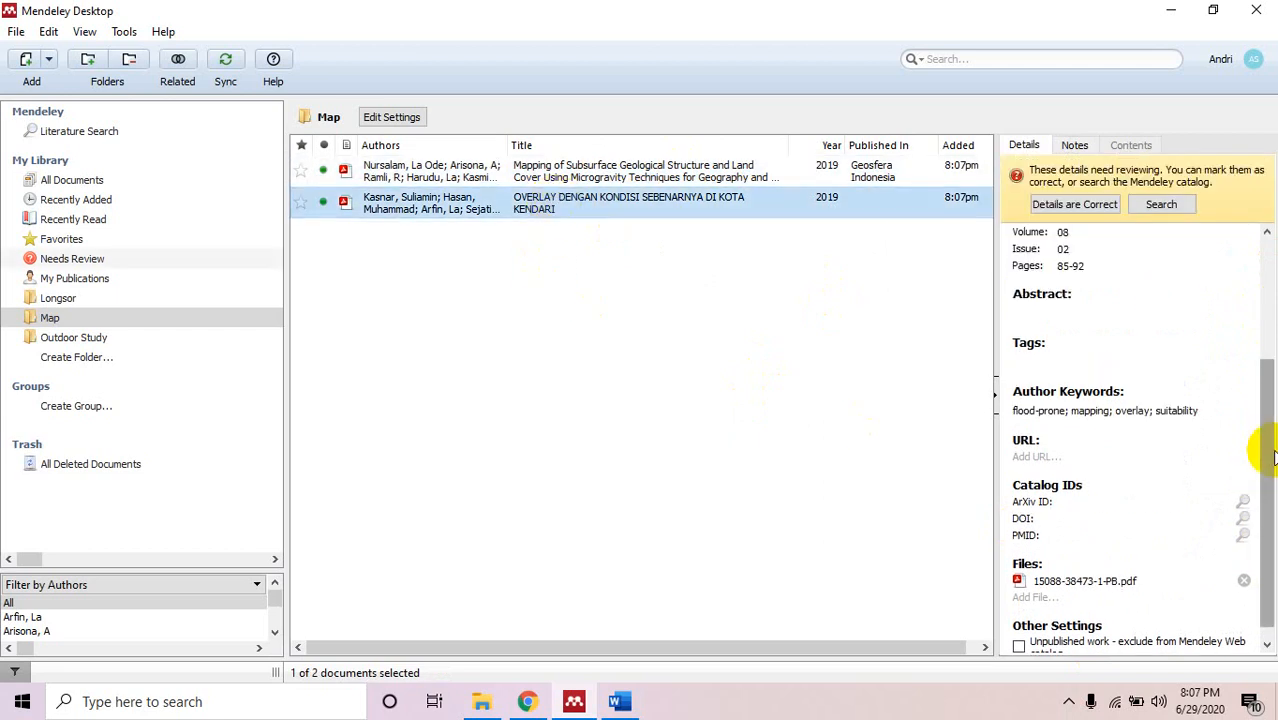
drag(1258, 448, 1255, 251)
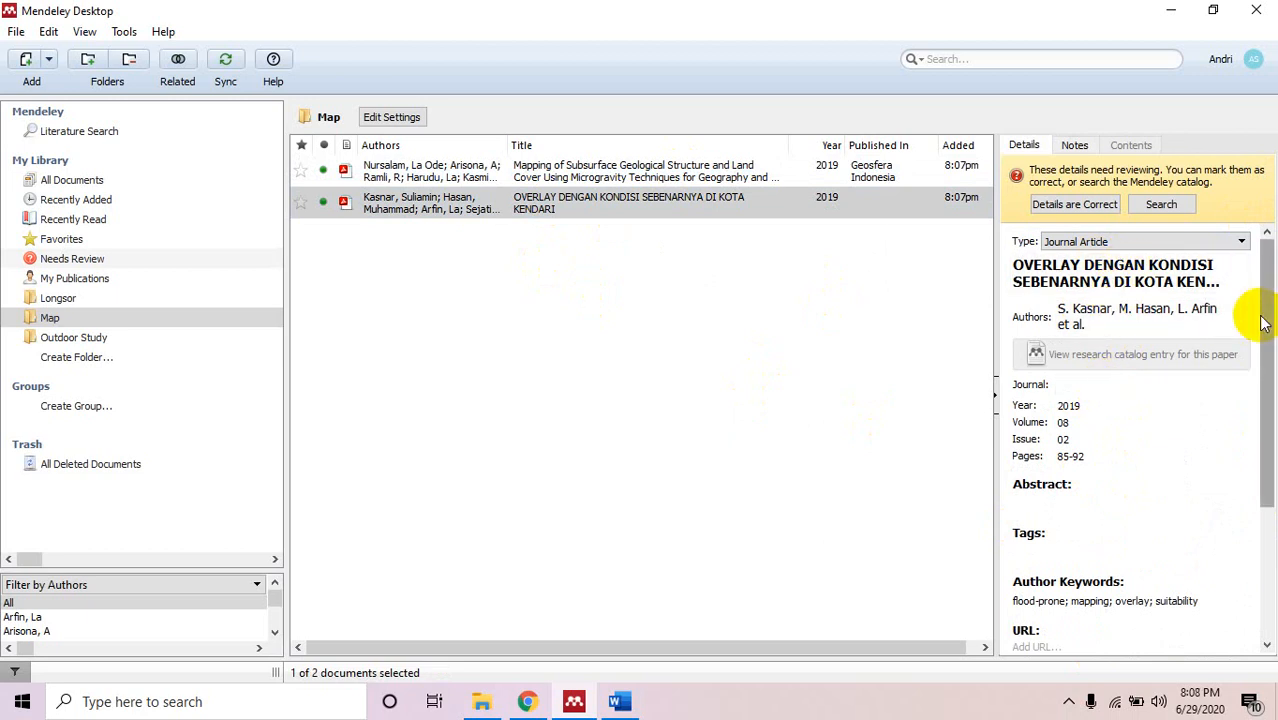
drag(1258, 314, 1256, 443)
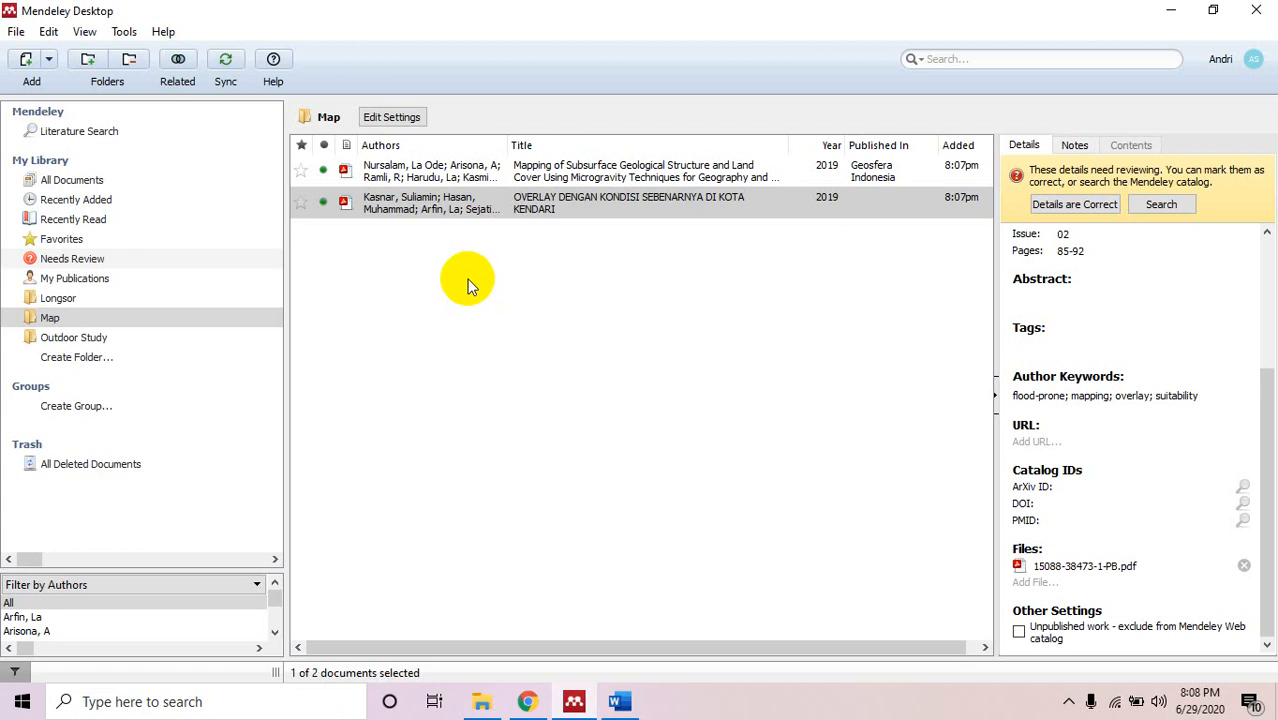
click(128, 337)
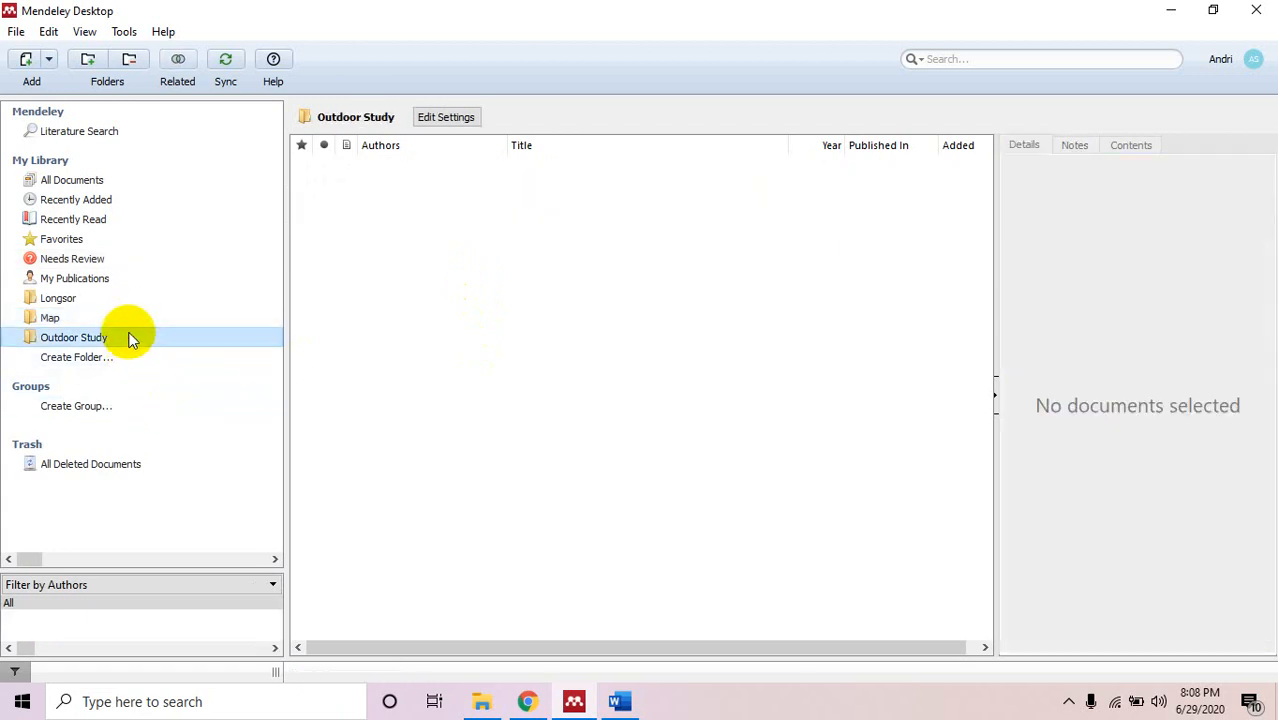
Select the Longsor folder, keeping its name, and show the Add button's dropdown options.
click(124, 320)
click(124, 304)
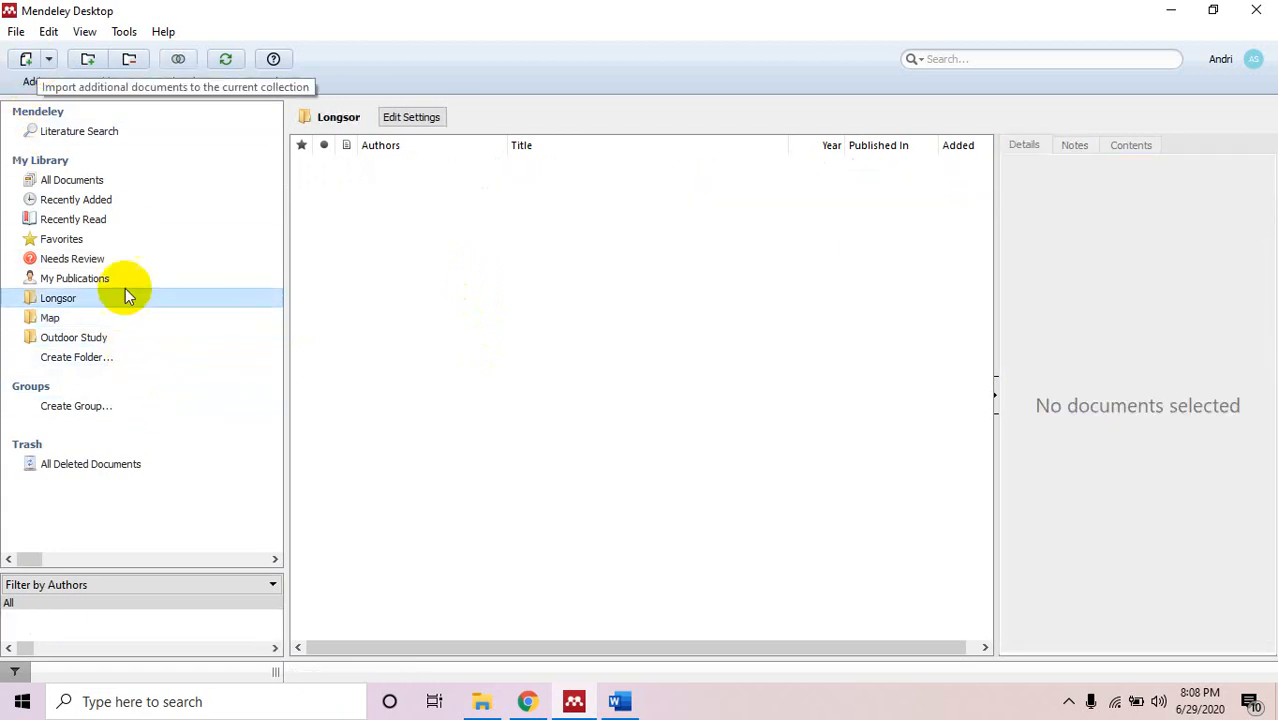
click(91, 317)
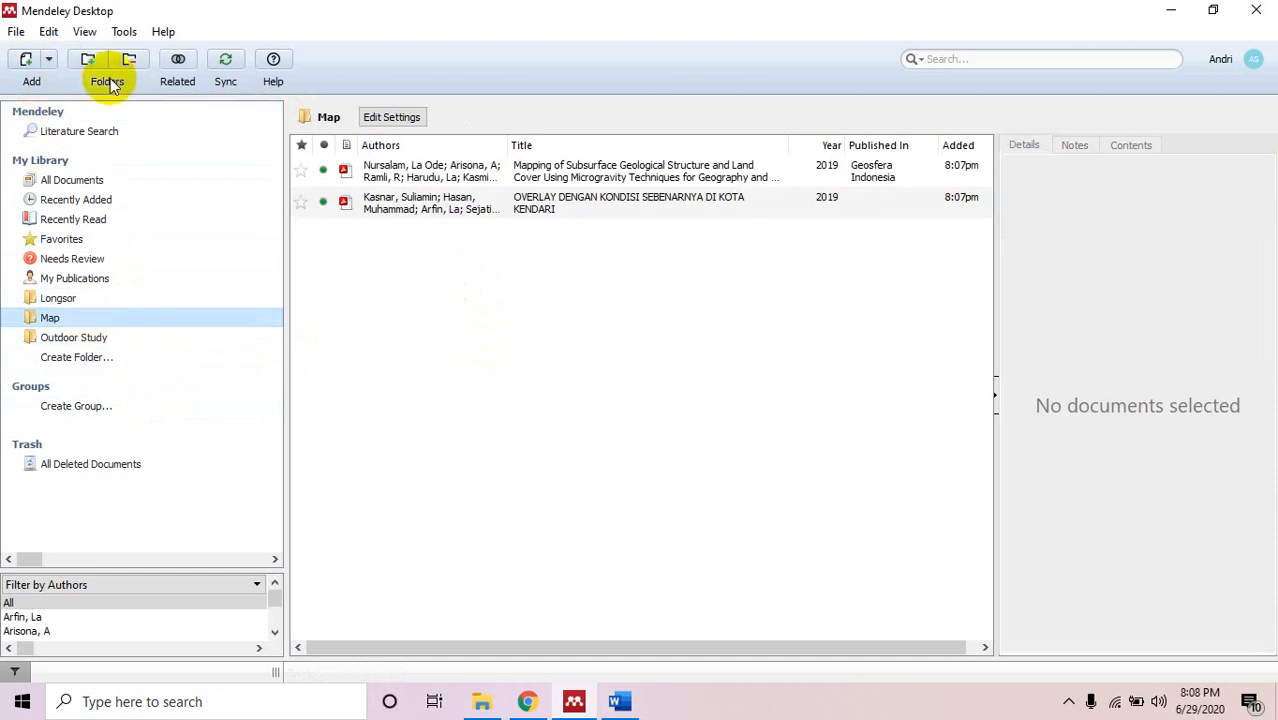
click(49, 299)
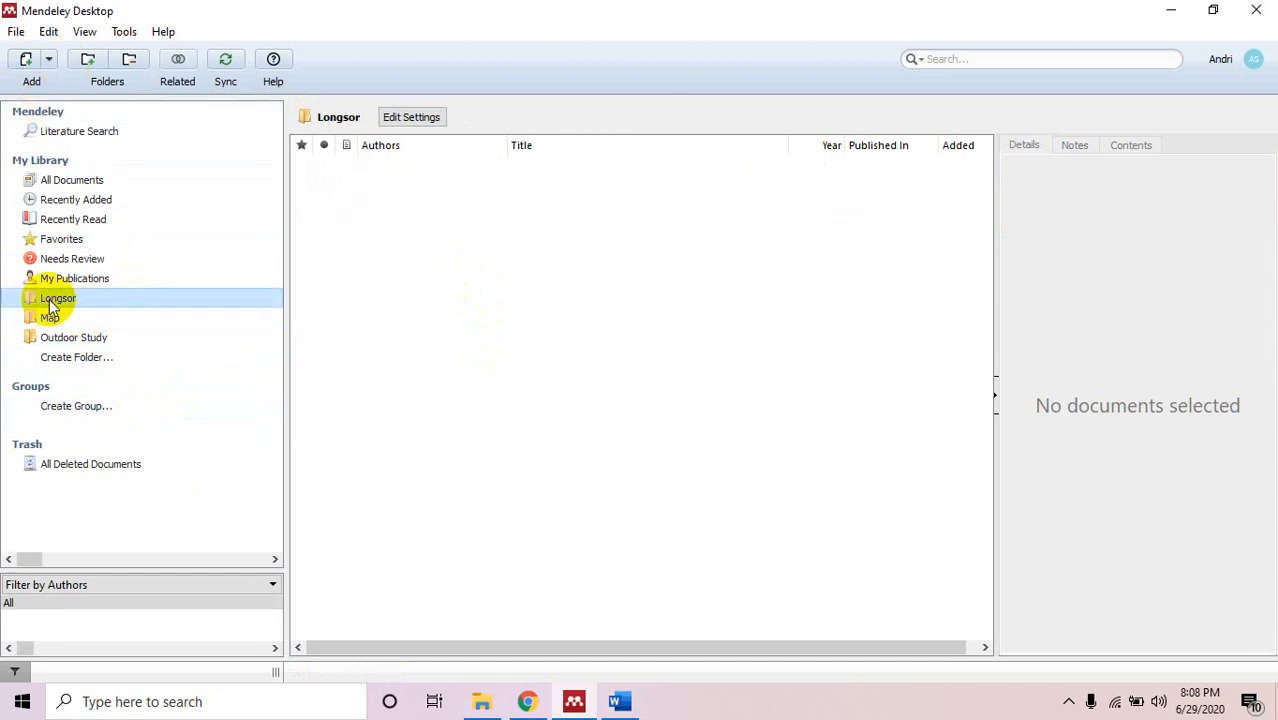
click(49, 299)
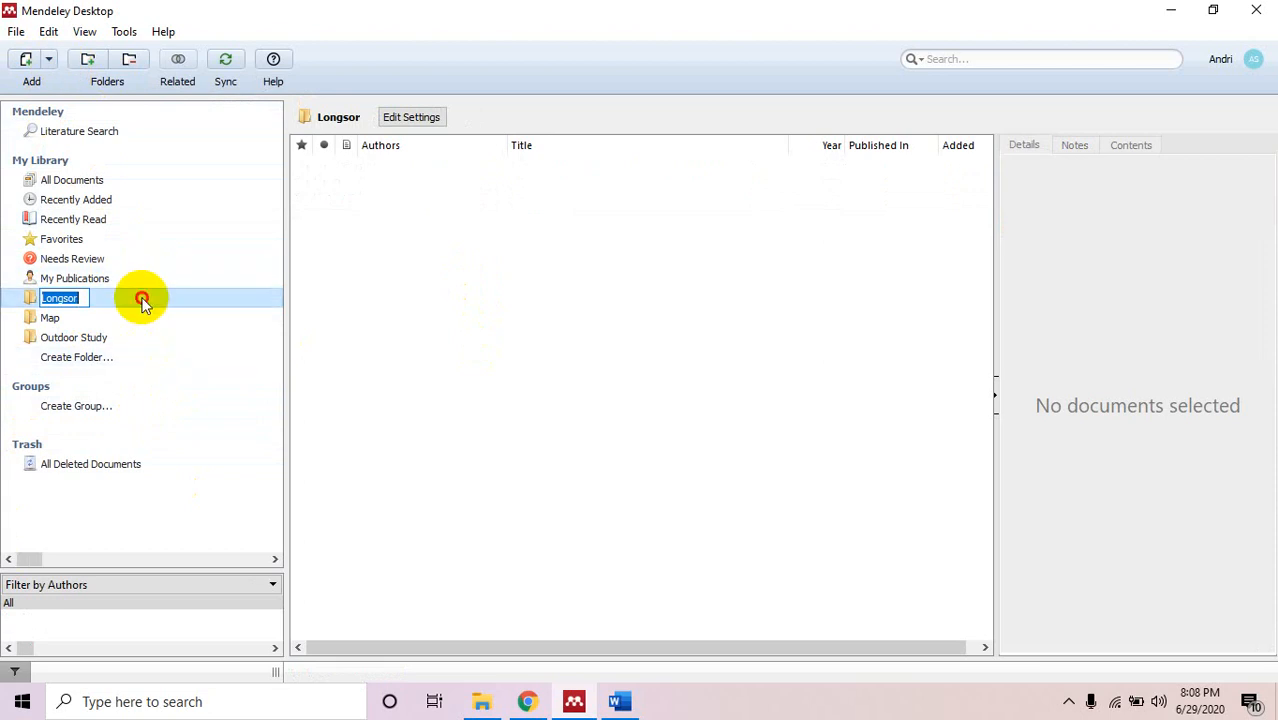
click(208, 320)
click(154, 296)
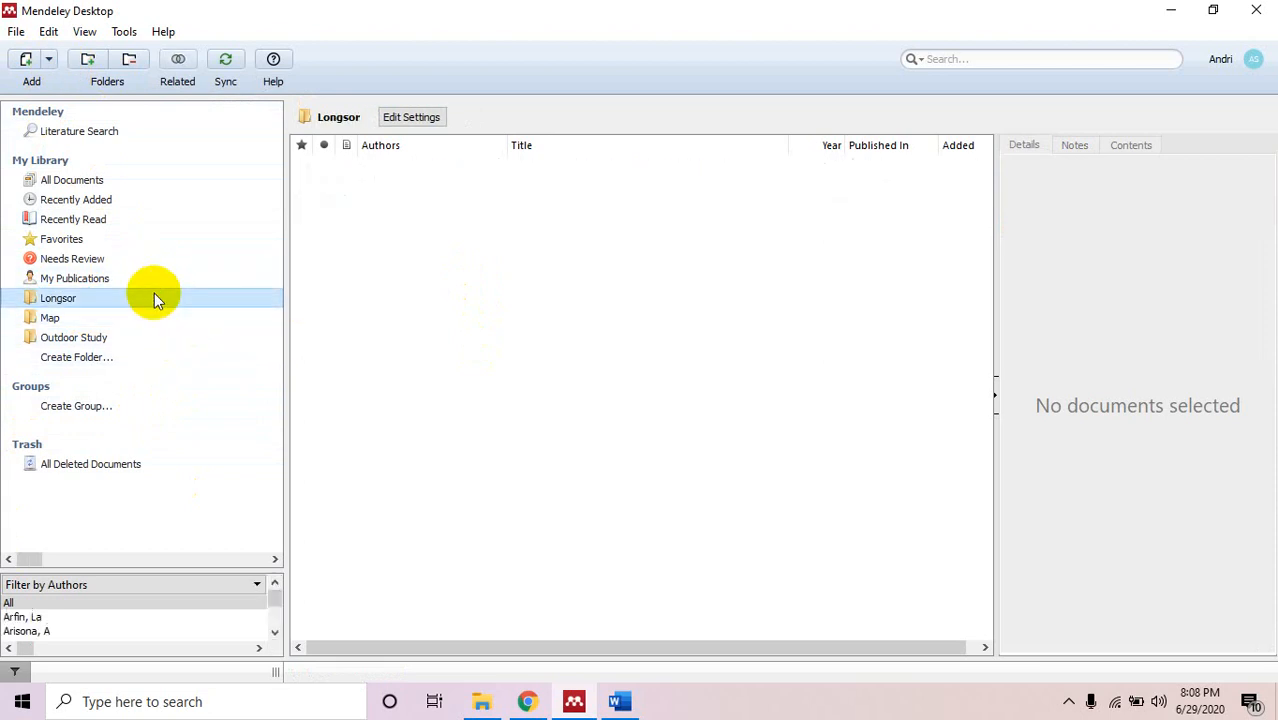
click(49, 62)
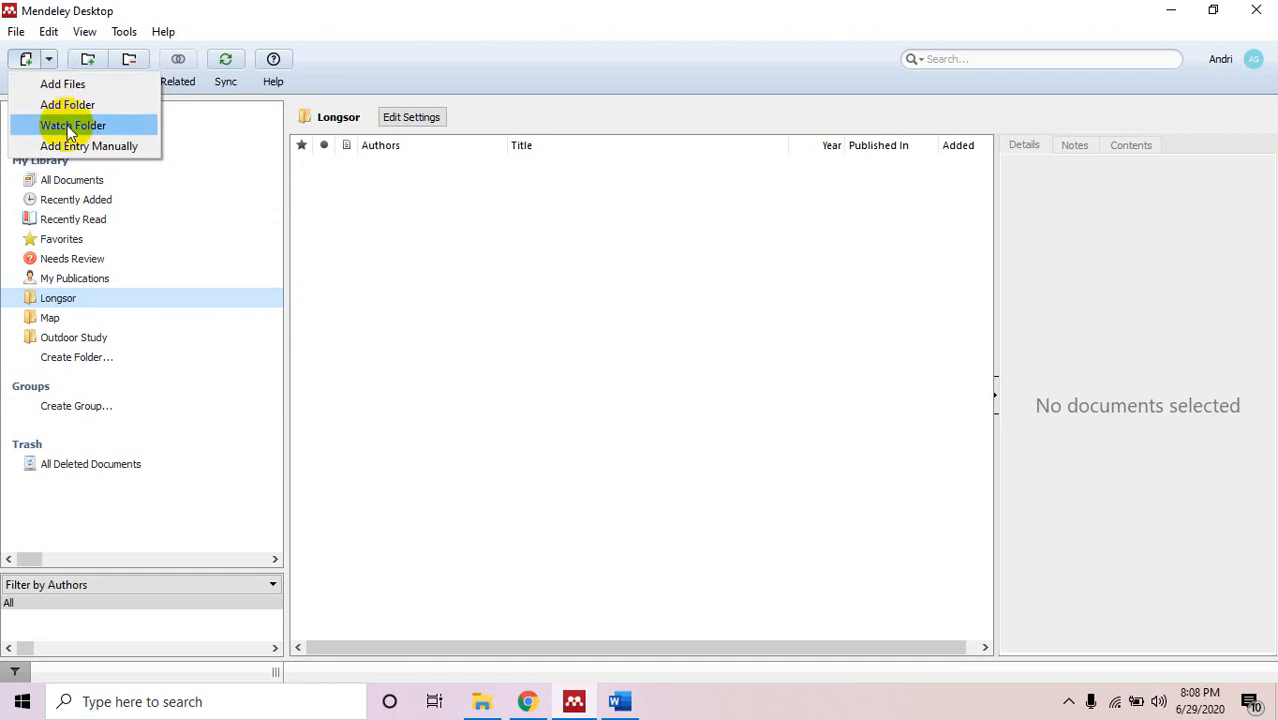
Start a manual Book entry titled 'Pelestarian Lingkungan terhadap Tanah Longsor'.
click(70, 146)
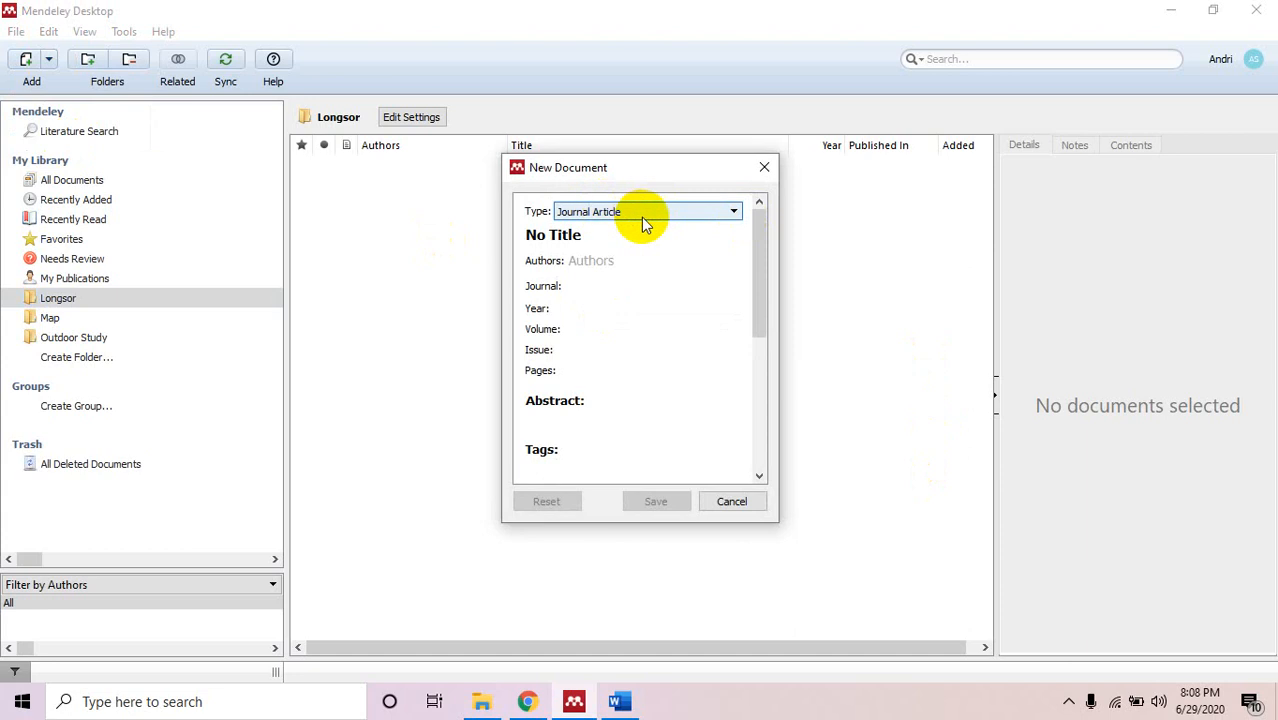
click(641, 213)
click(640, 230)
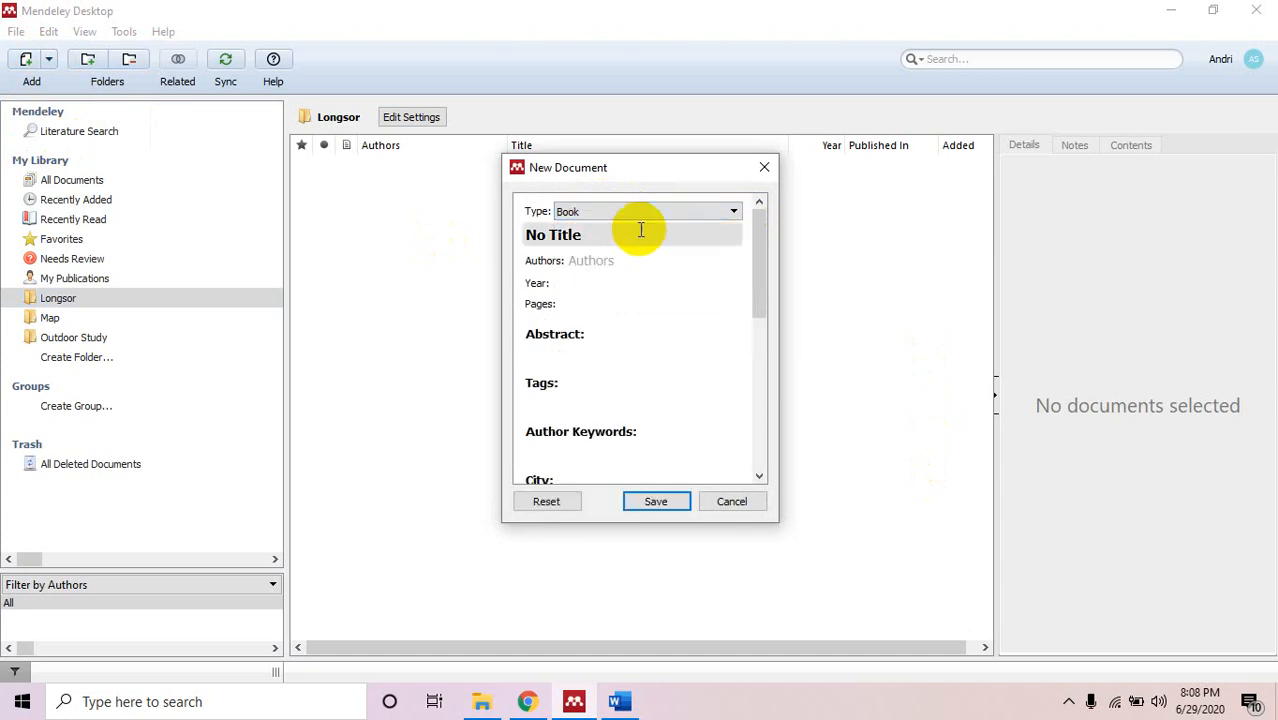
click(639, 236)
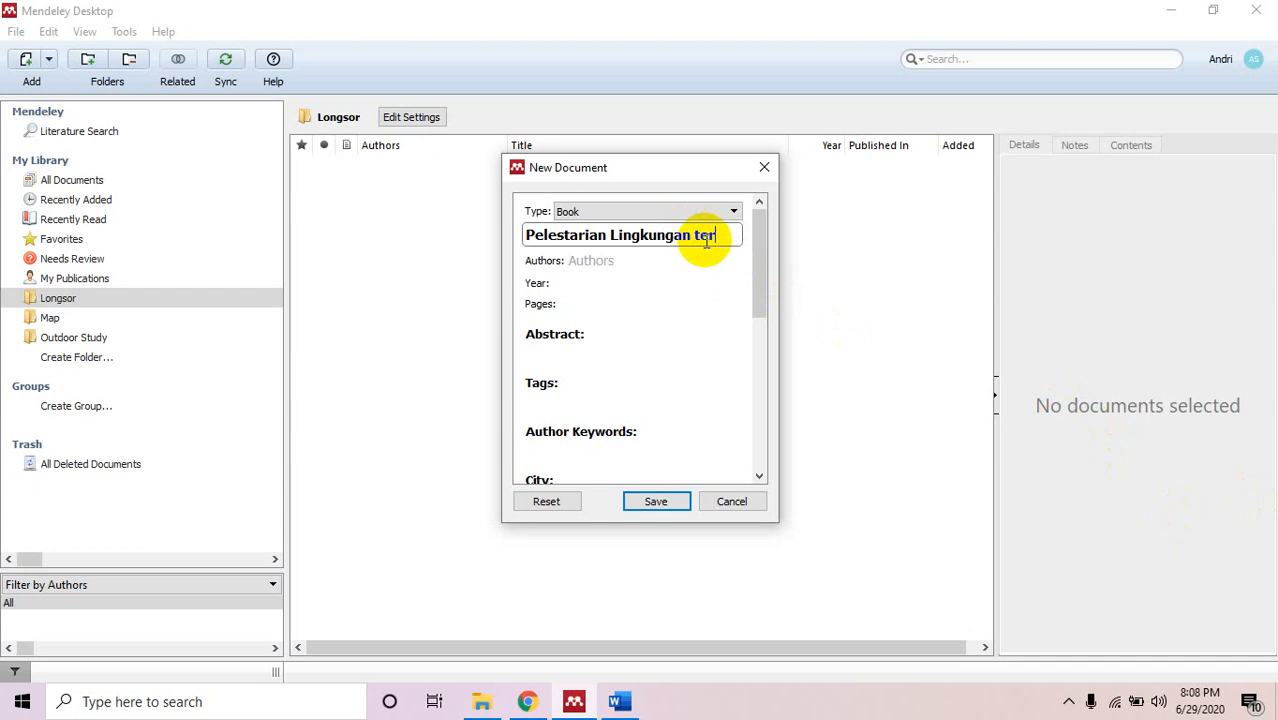
text(adap)
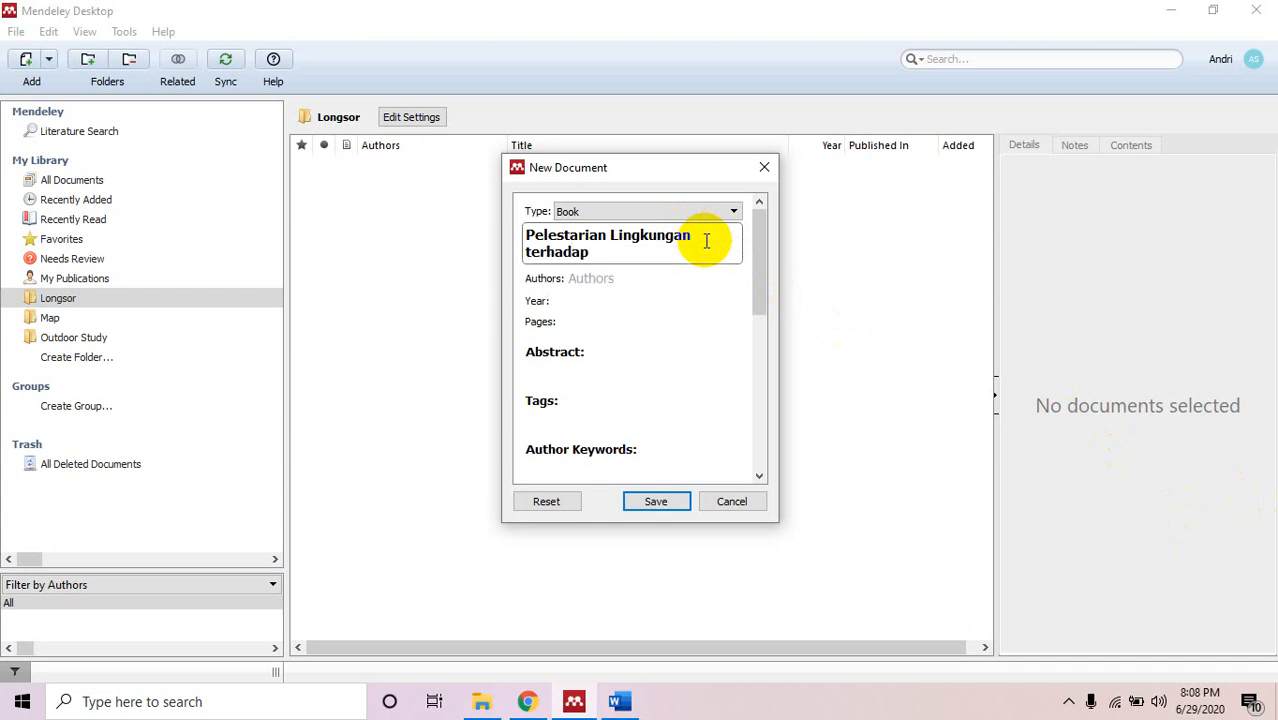
text(ah Ongsor)
click(655, 252)
key(BackSpace)
key(BackSpace)
text(Lon)
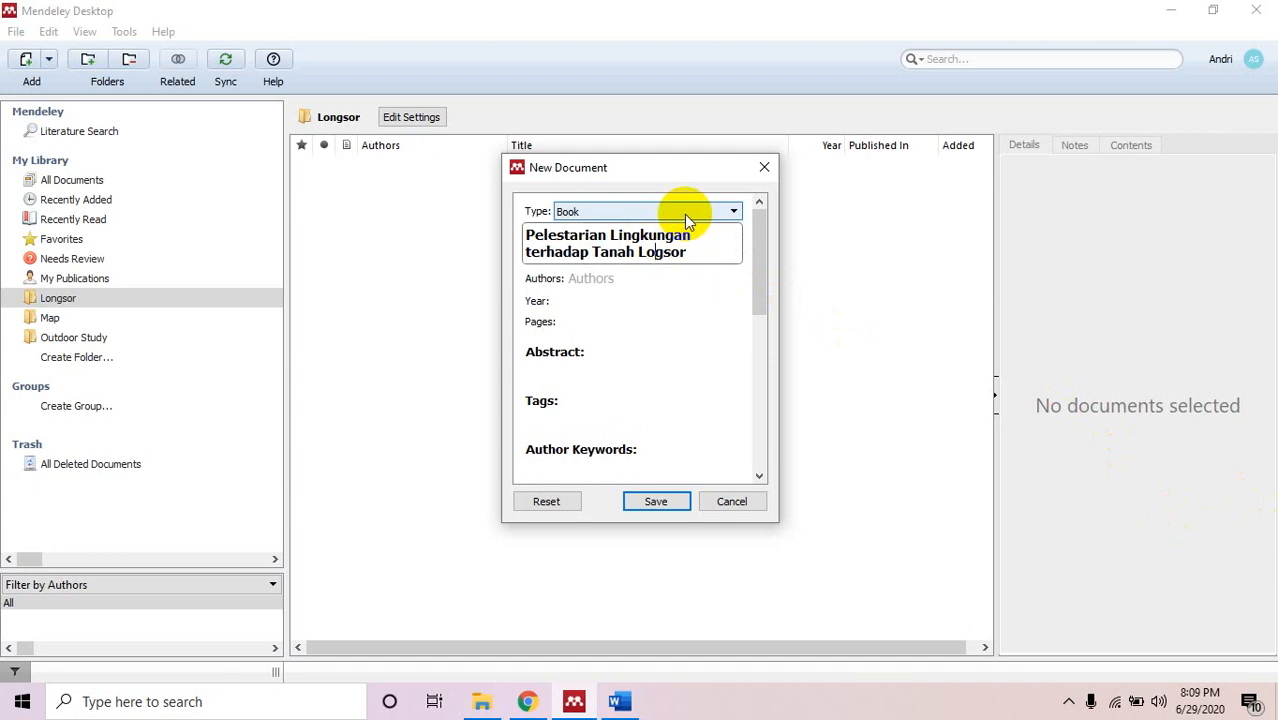
Add the book's author from the suggestions and set the year to 2020.
click(601, 278)
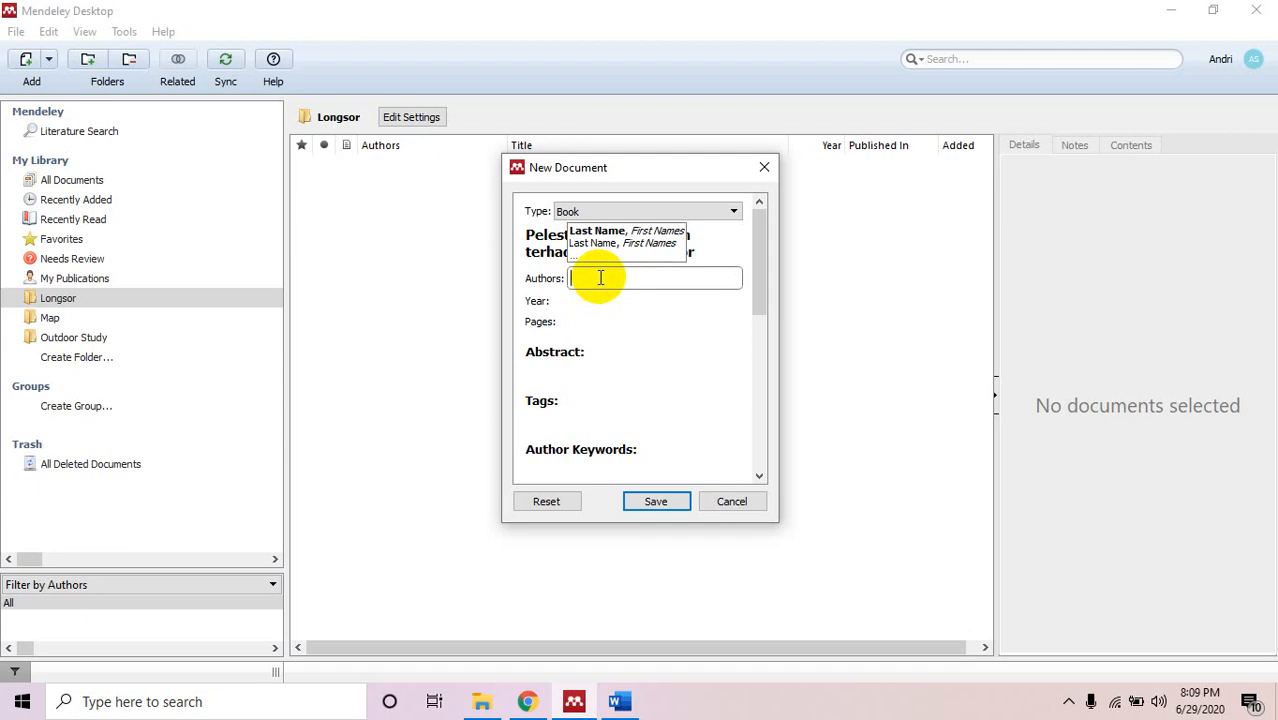
text(Se)
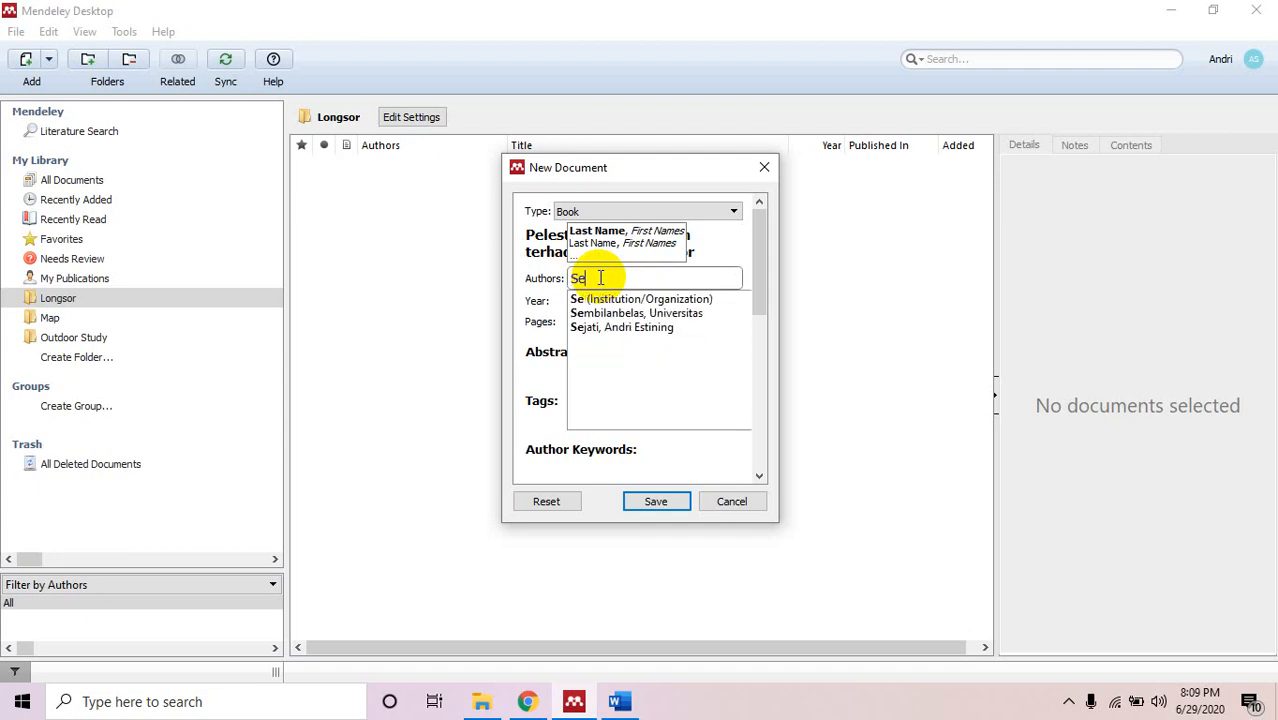
click(636, 325)
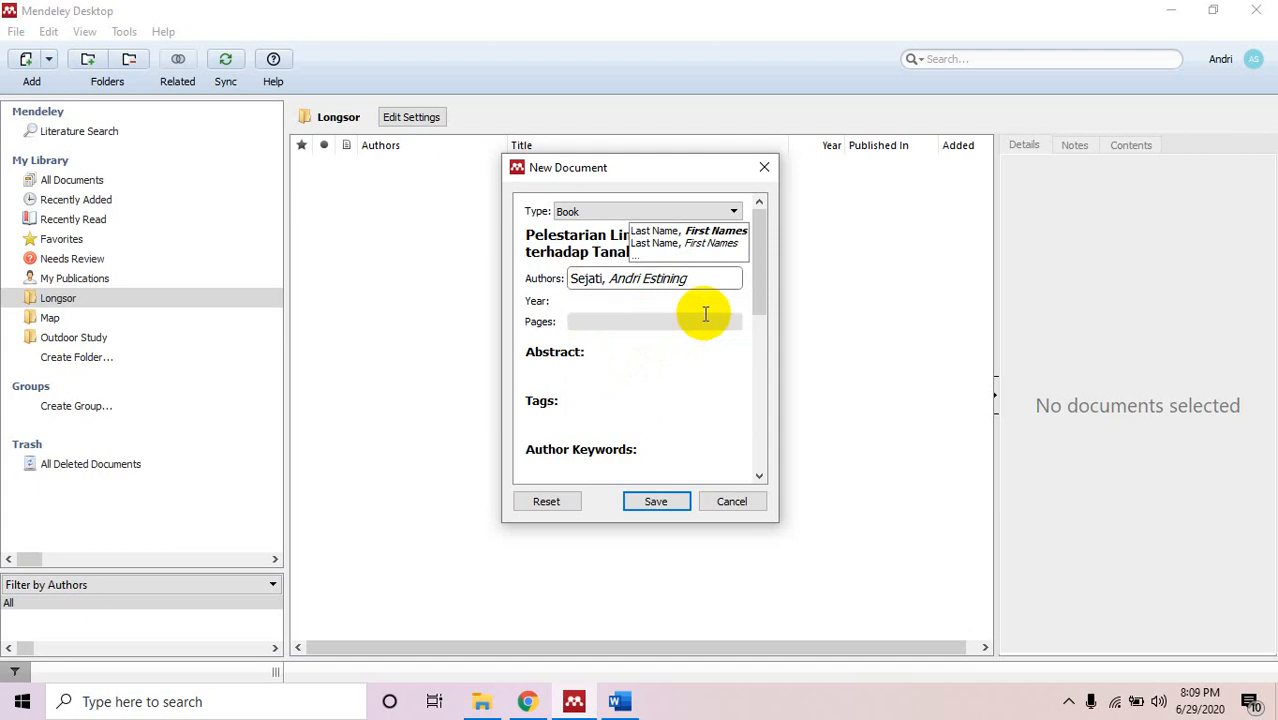
click(607, 302)
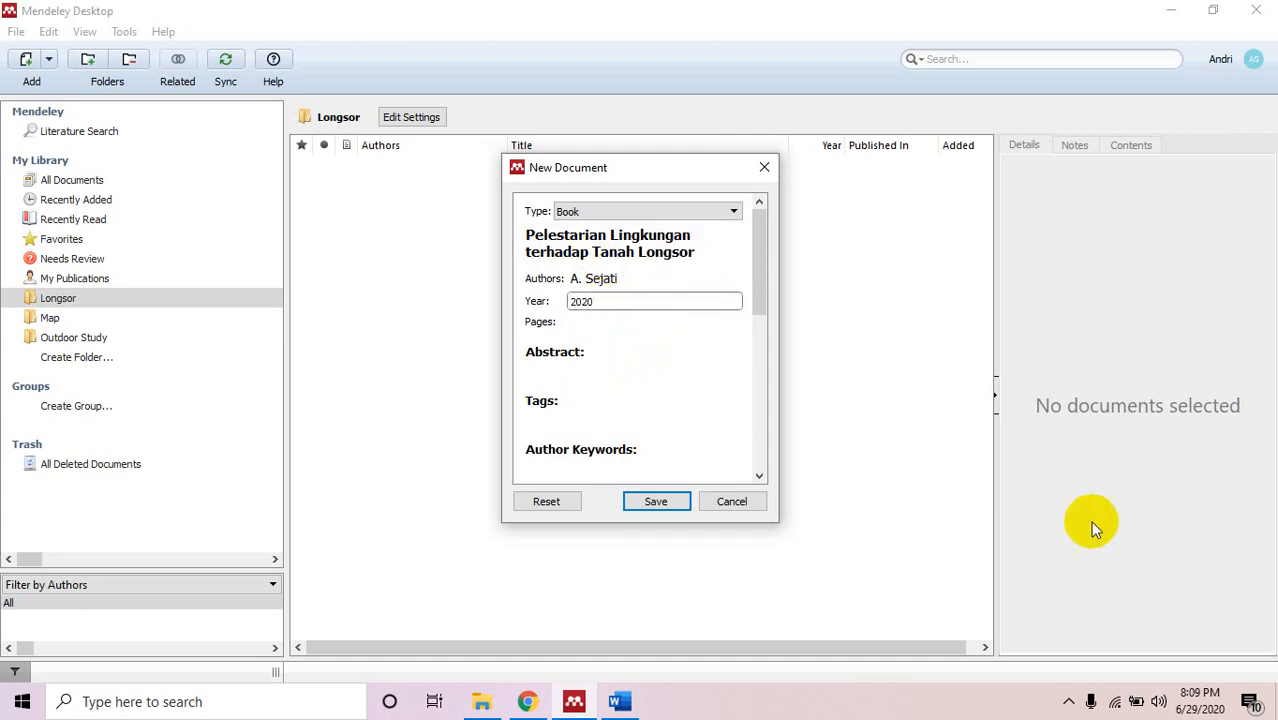
click(571, 321)
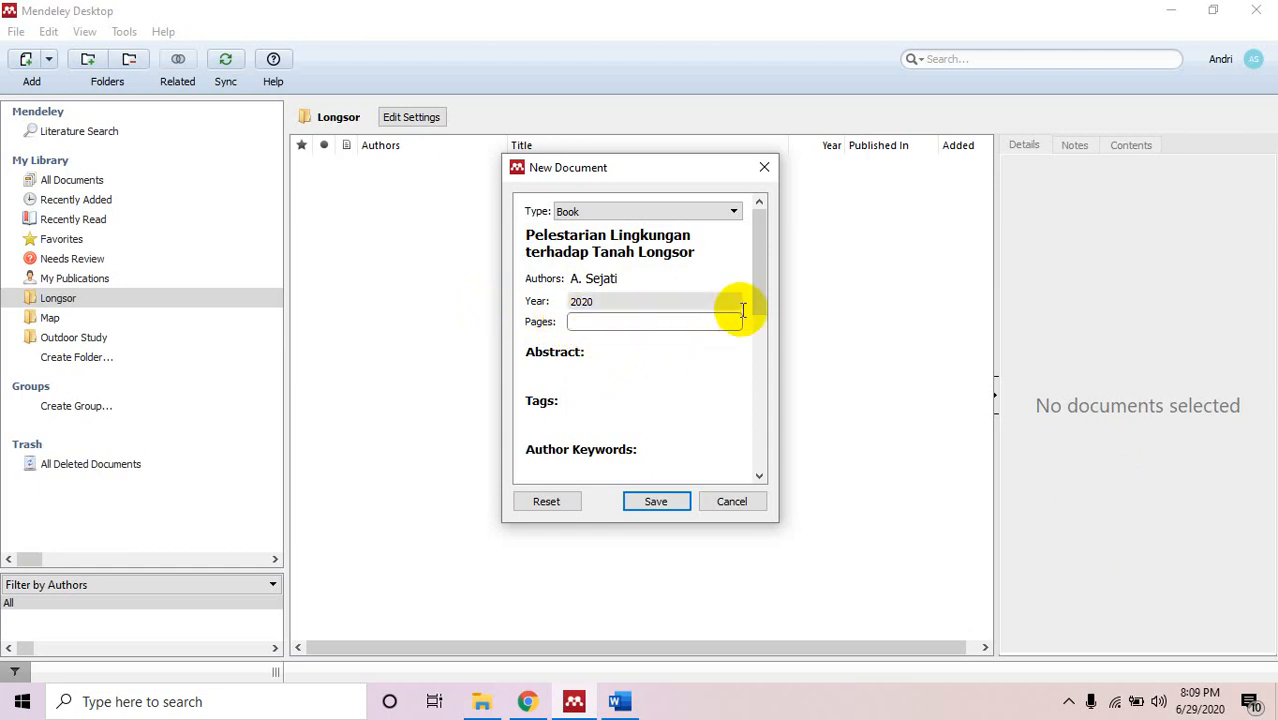
drag(754, 303, 756, 337)
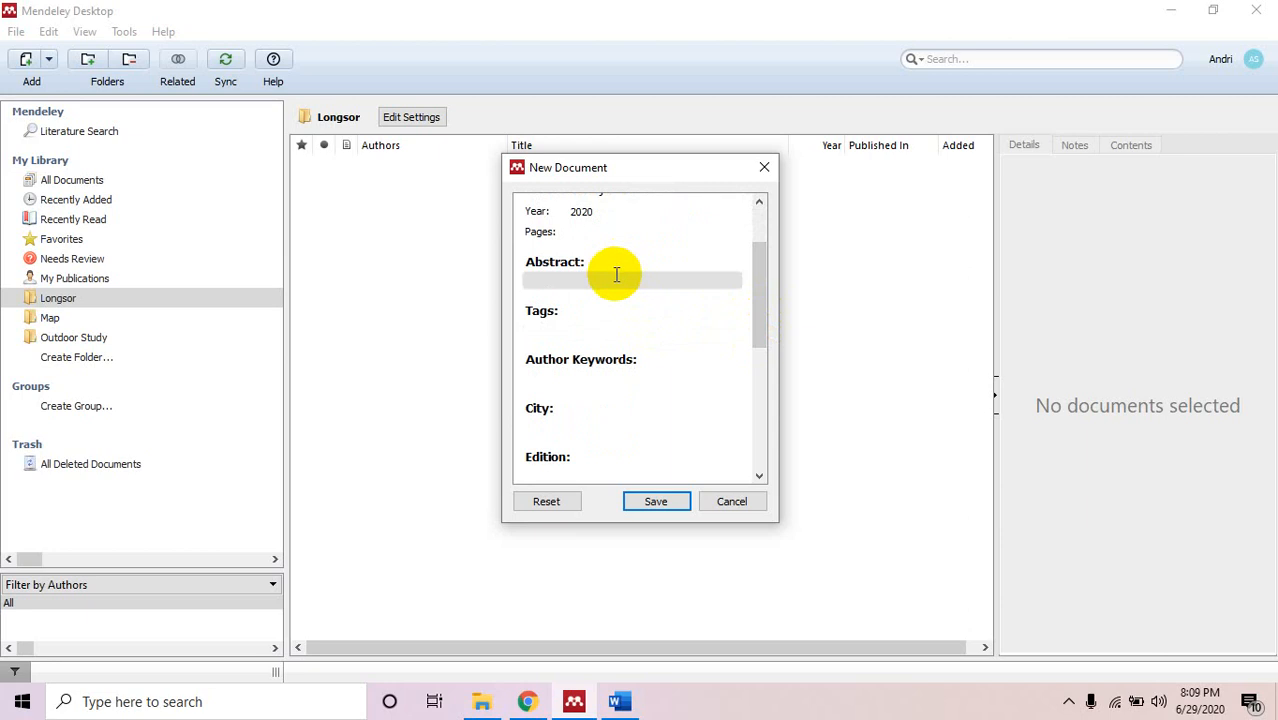
Set the book's city to Jogjakarta and its edition to 1.
click(755, 307)
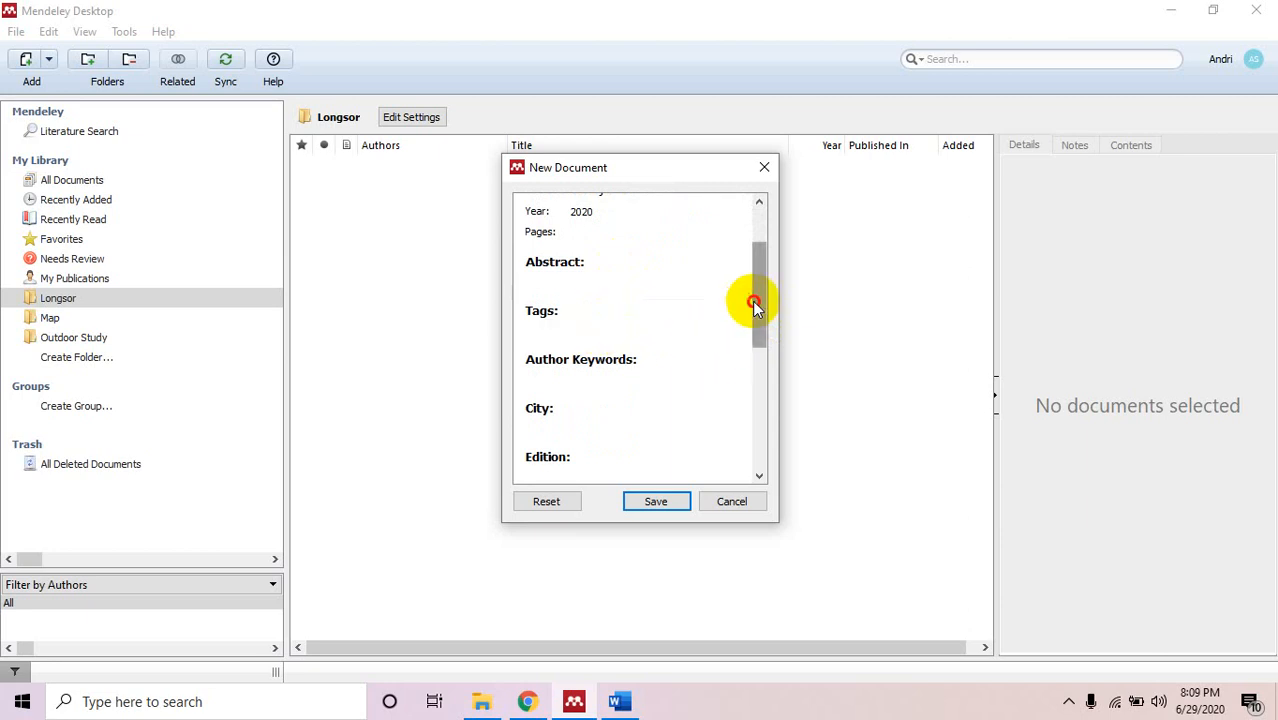
drag(754, 307, 757, 356)
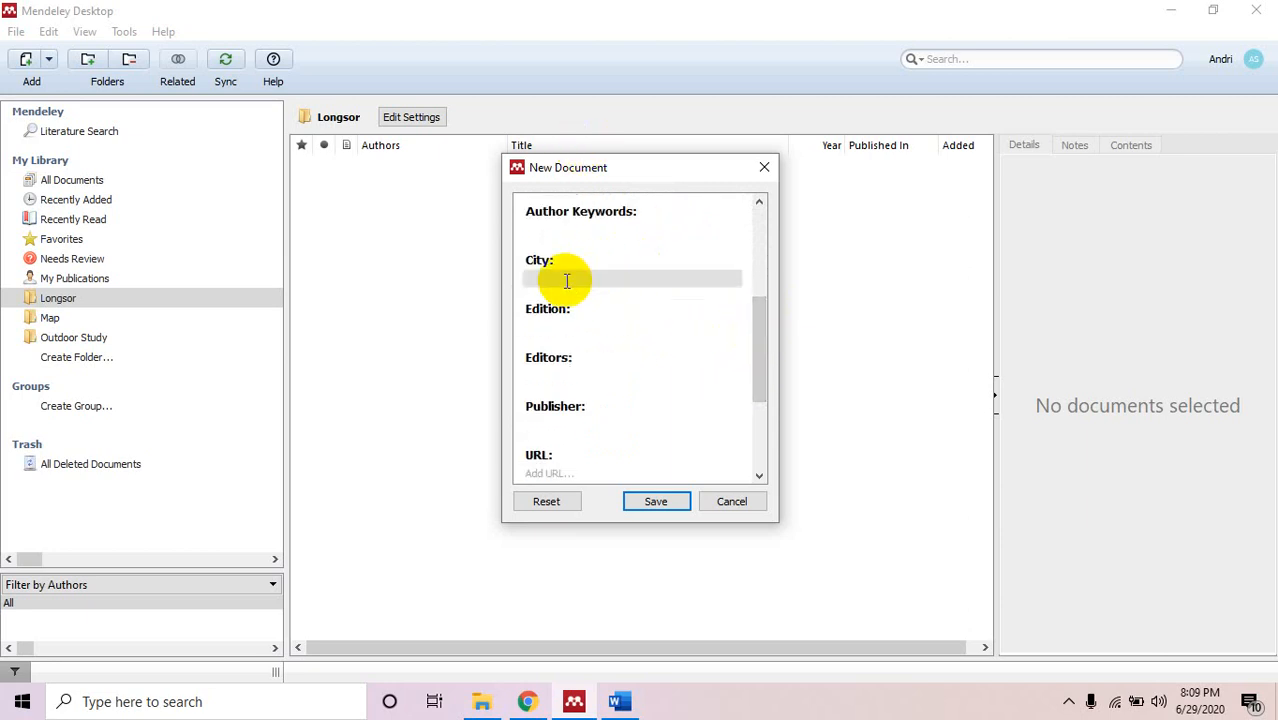
click(566, 281)
text(Kol)
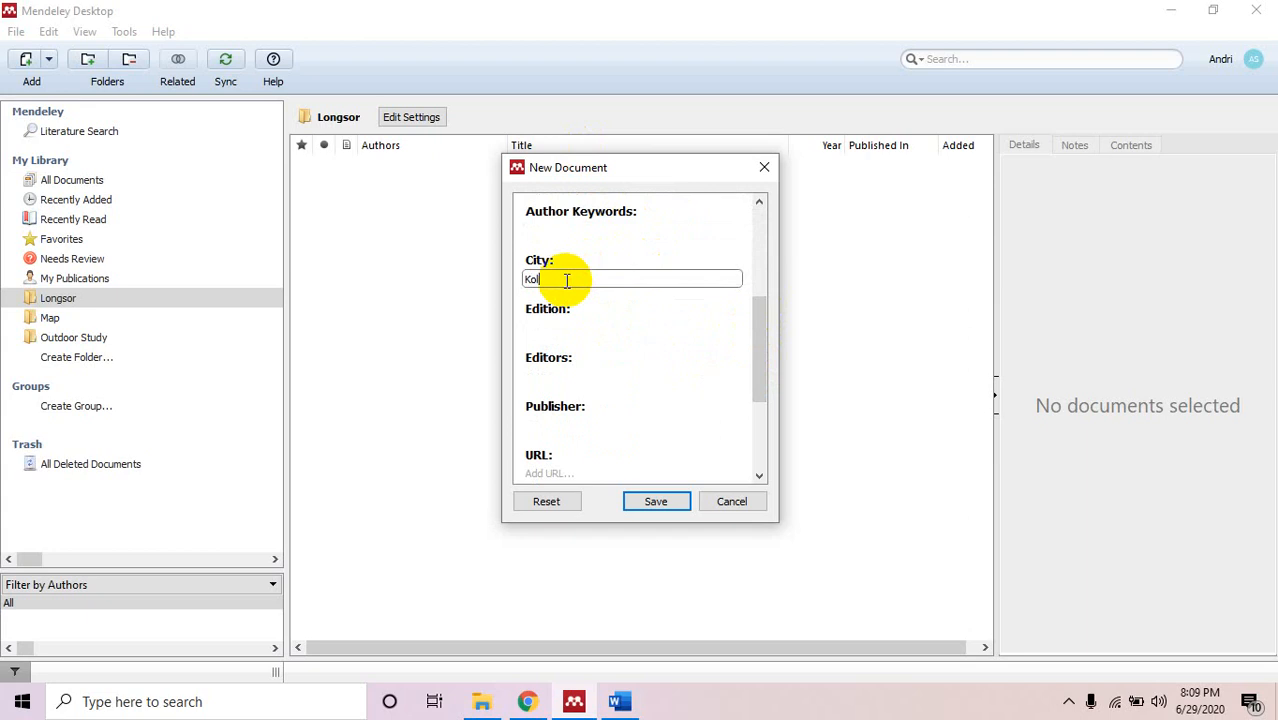
key(BackSpace)
key(BackSpace)
key(BackSpace)
text(Jogjakarta)
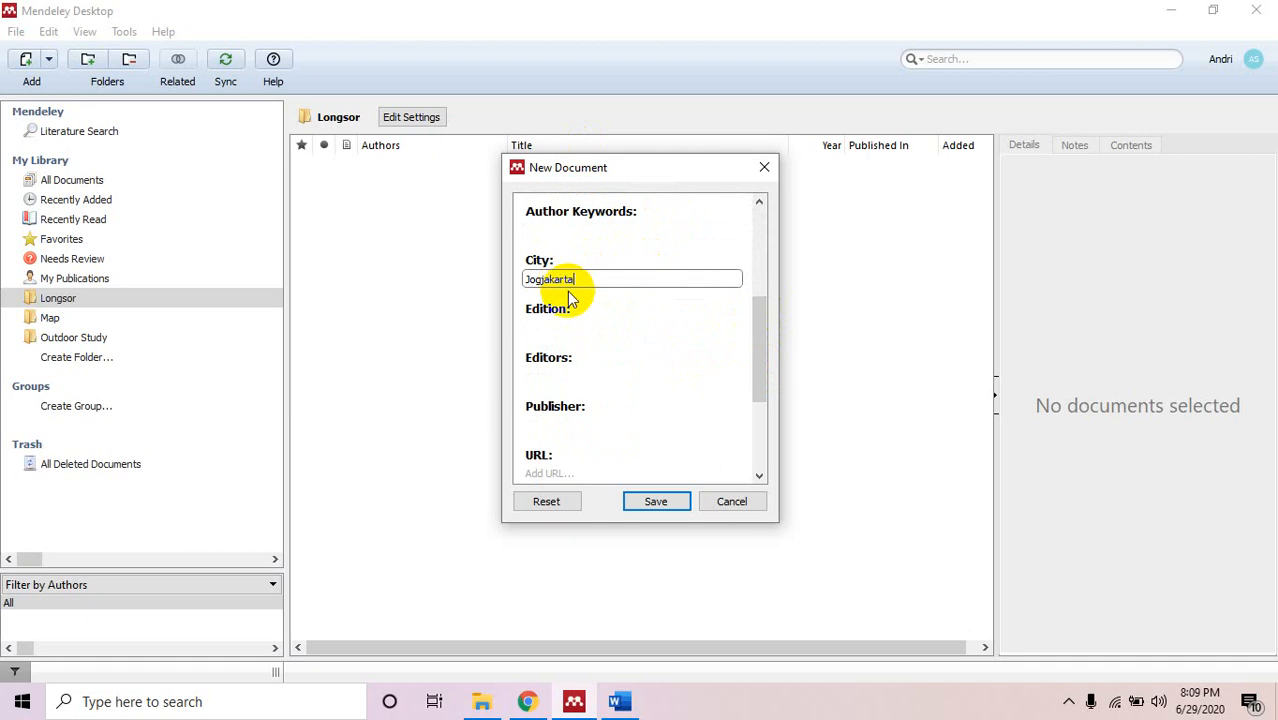
click(580, 334)
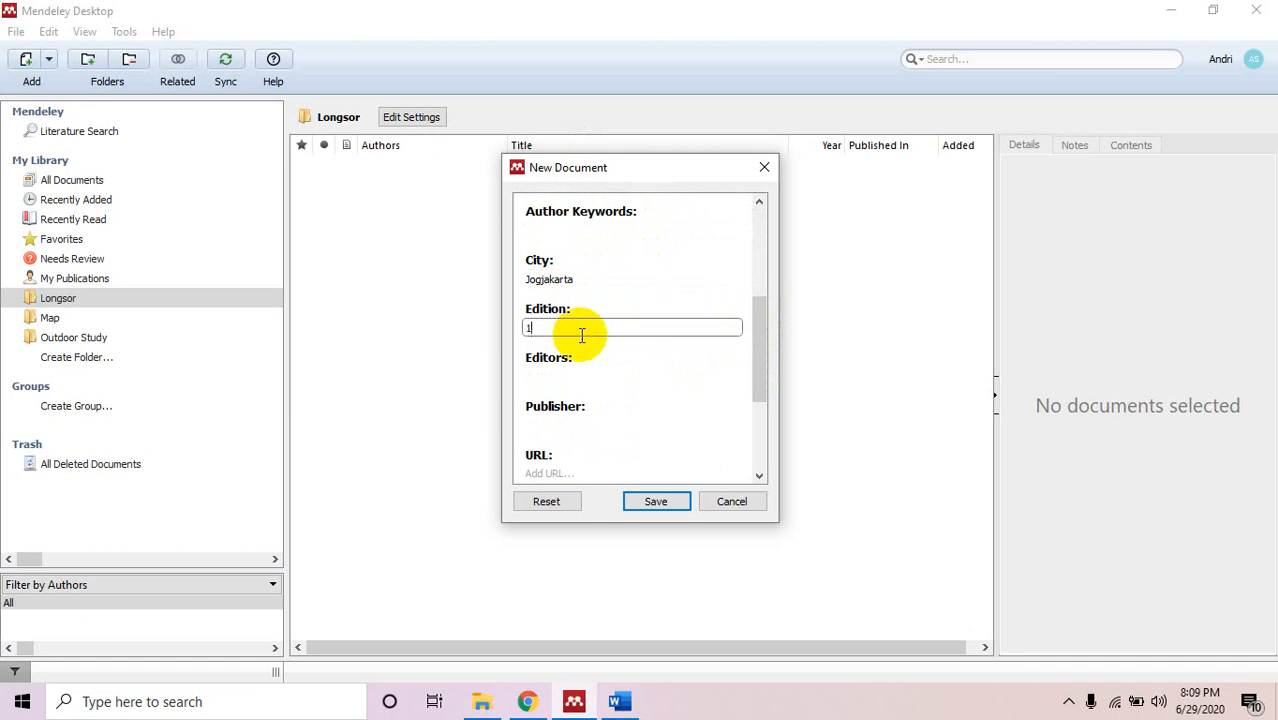
text(1)
click(568, 376)
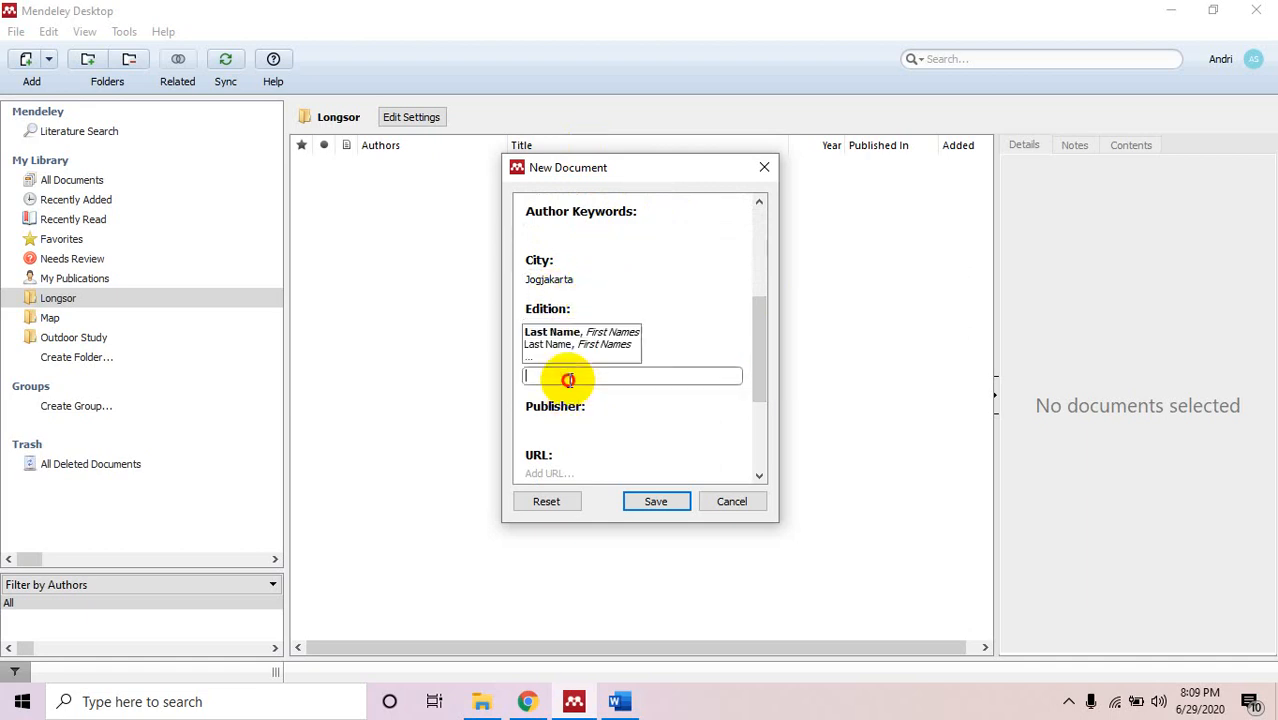
Enter publisher Graha Ilmu and save the new book entry.
scroll(762, 365, down, 3)
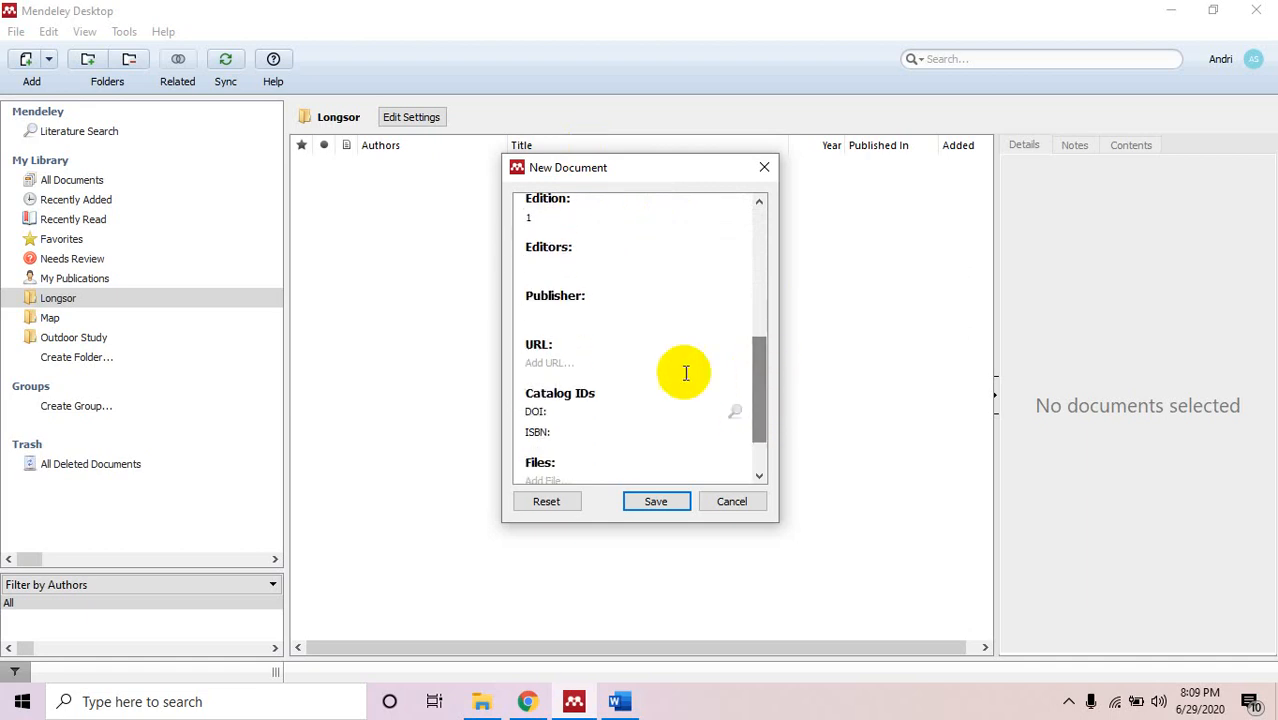
click(633, 313)
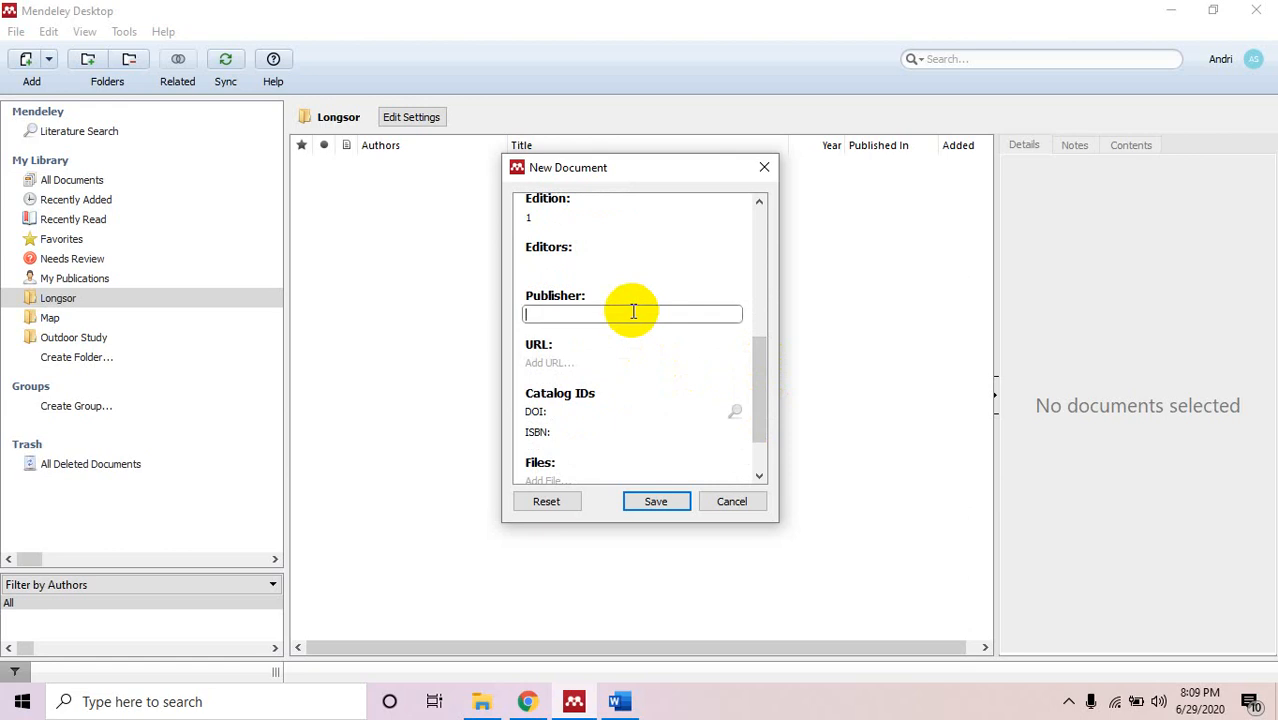
text(Graha Ilmu)
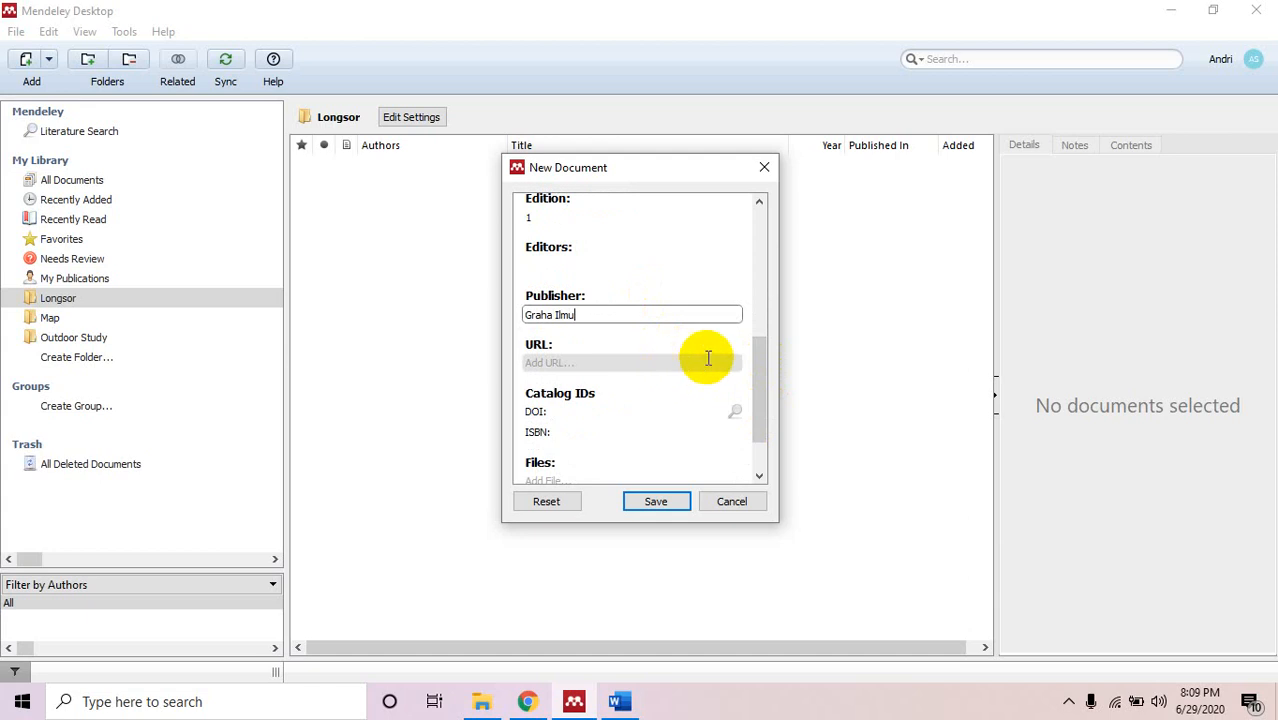
drag(762, 362, 762, 390)
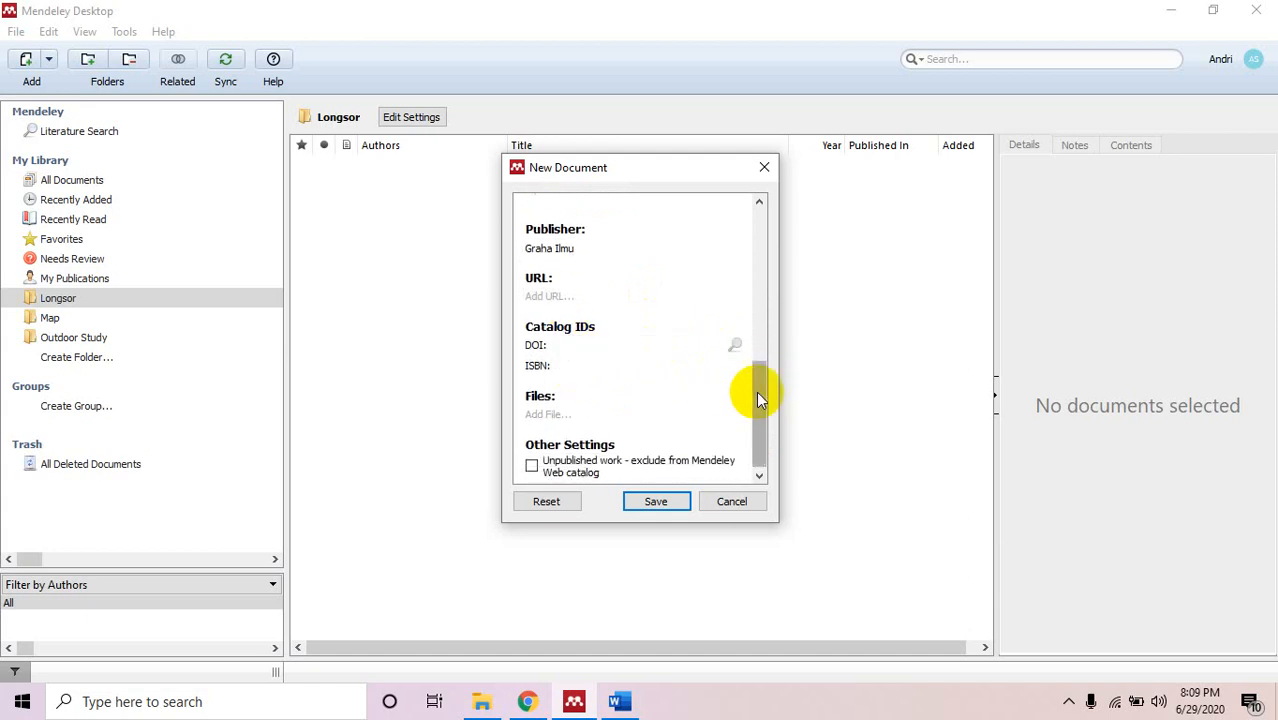
drag(759, 399, 760, 473)
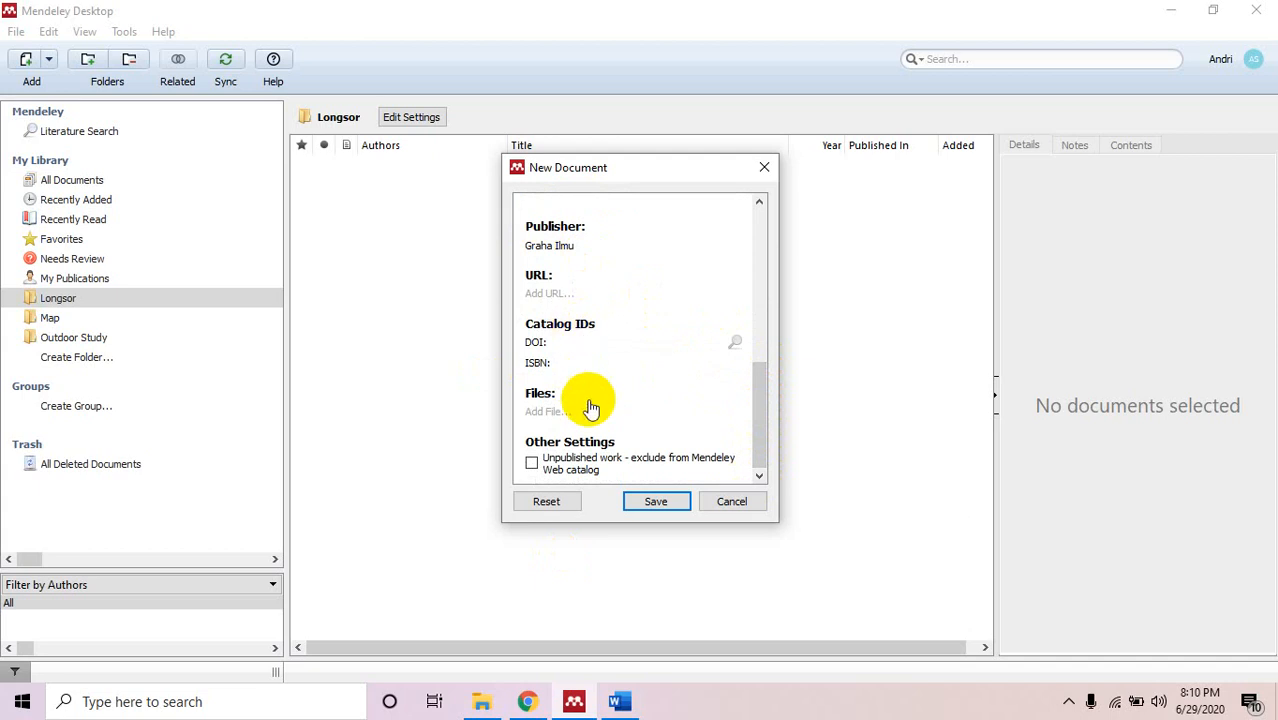
click(651, 502)
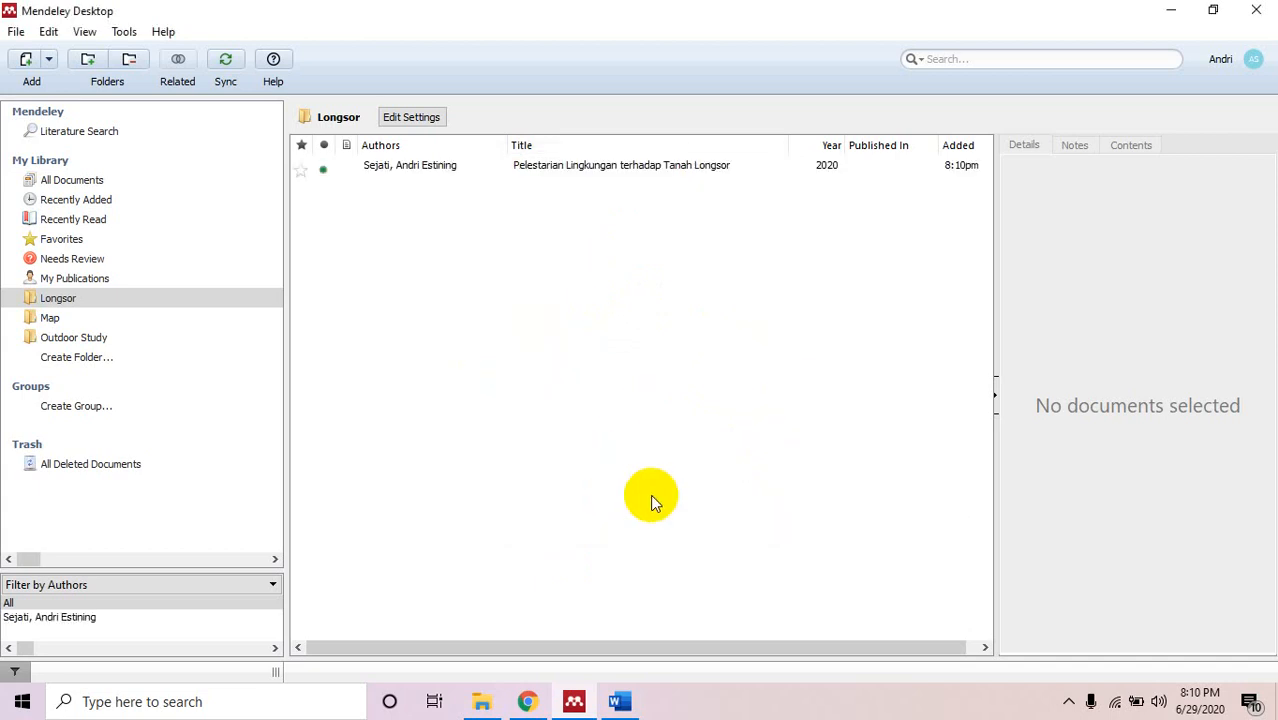
Inspect the new 2020 book's details in the Longsor folder.
click(417, 170)
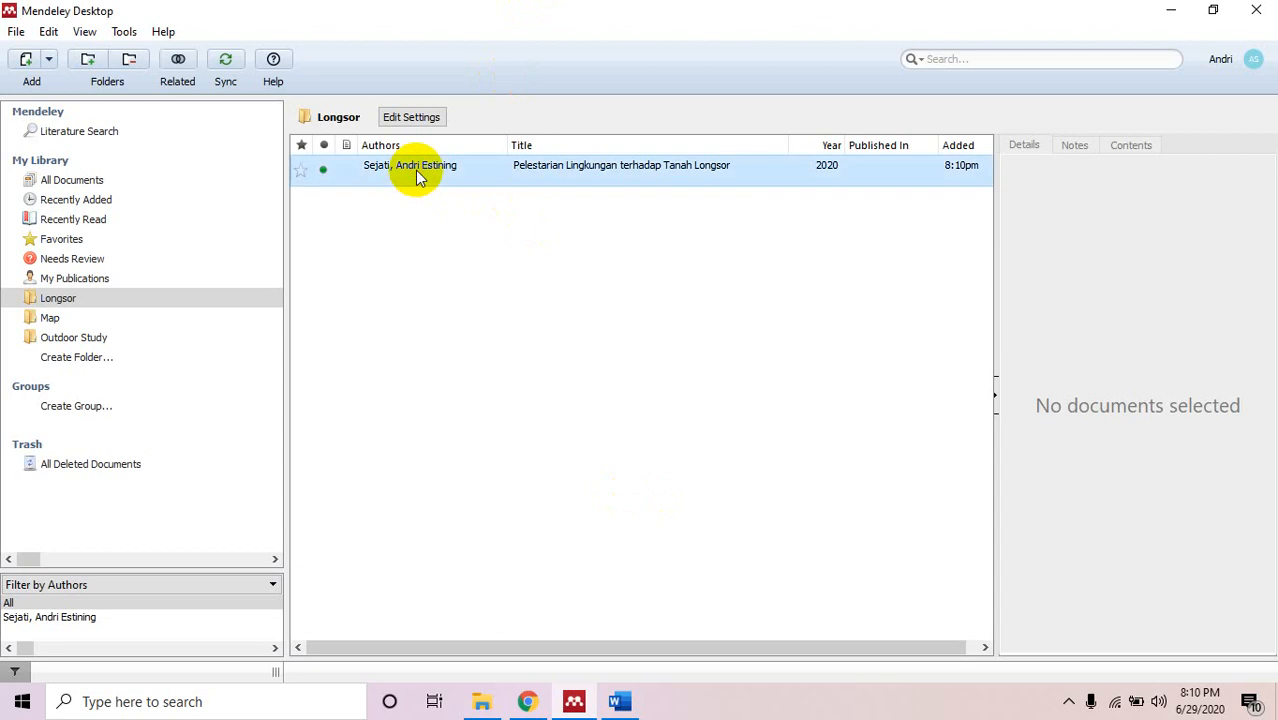
drag(1268, 337, 1267, 100)
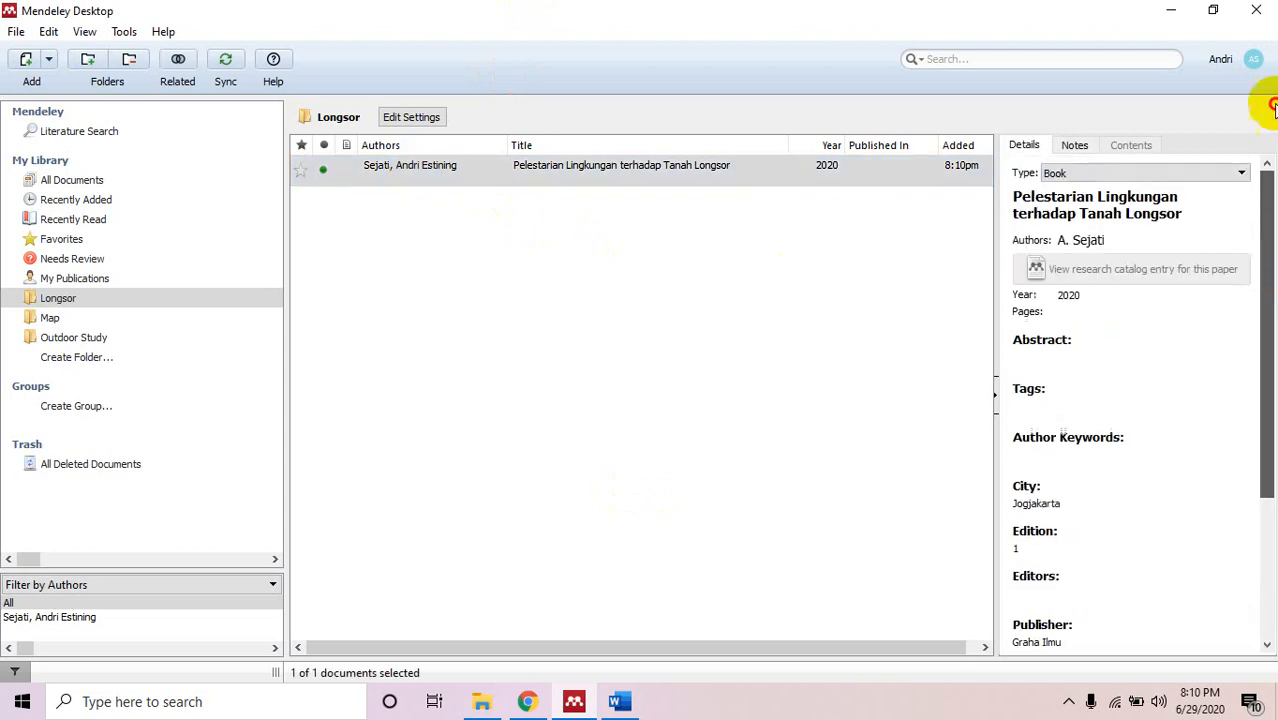
click(506, 170)
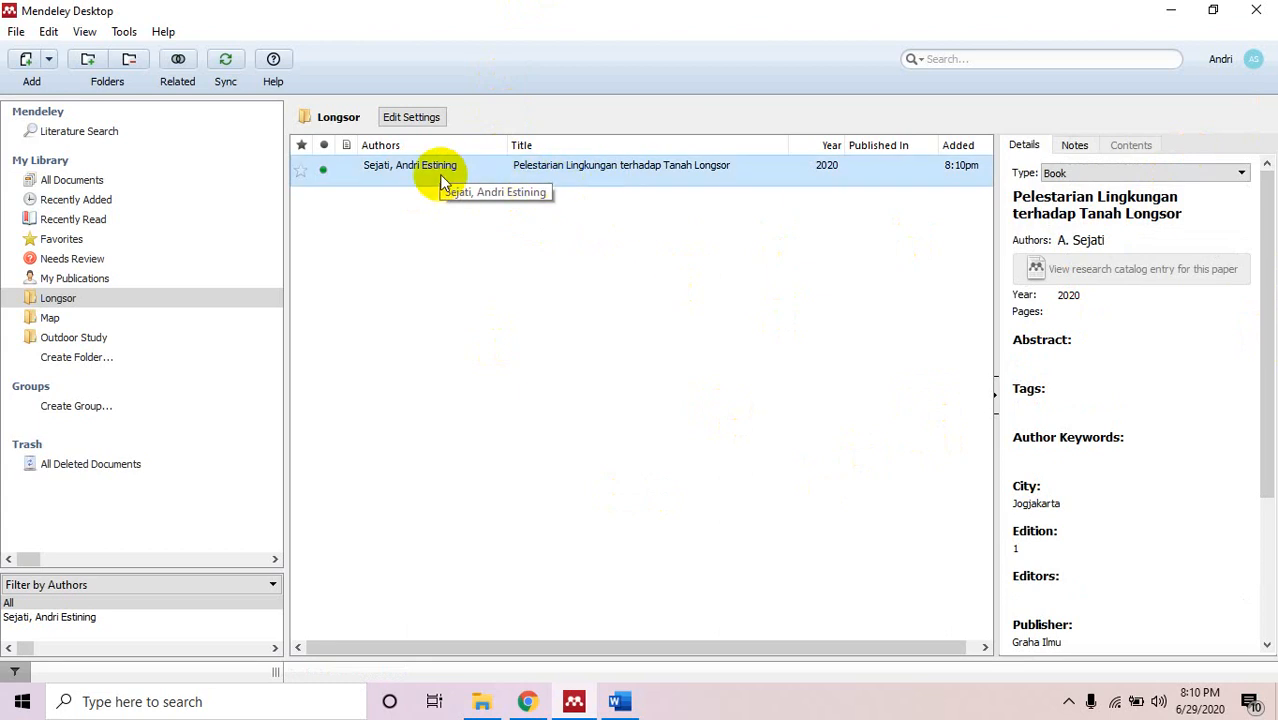
Browse the Outdoor Study, Map and Longsor folders, ending on the empty Outdoor Study.
click(82, 338)
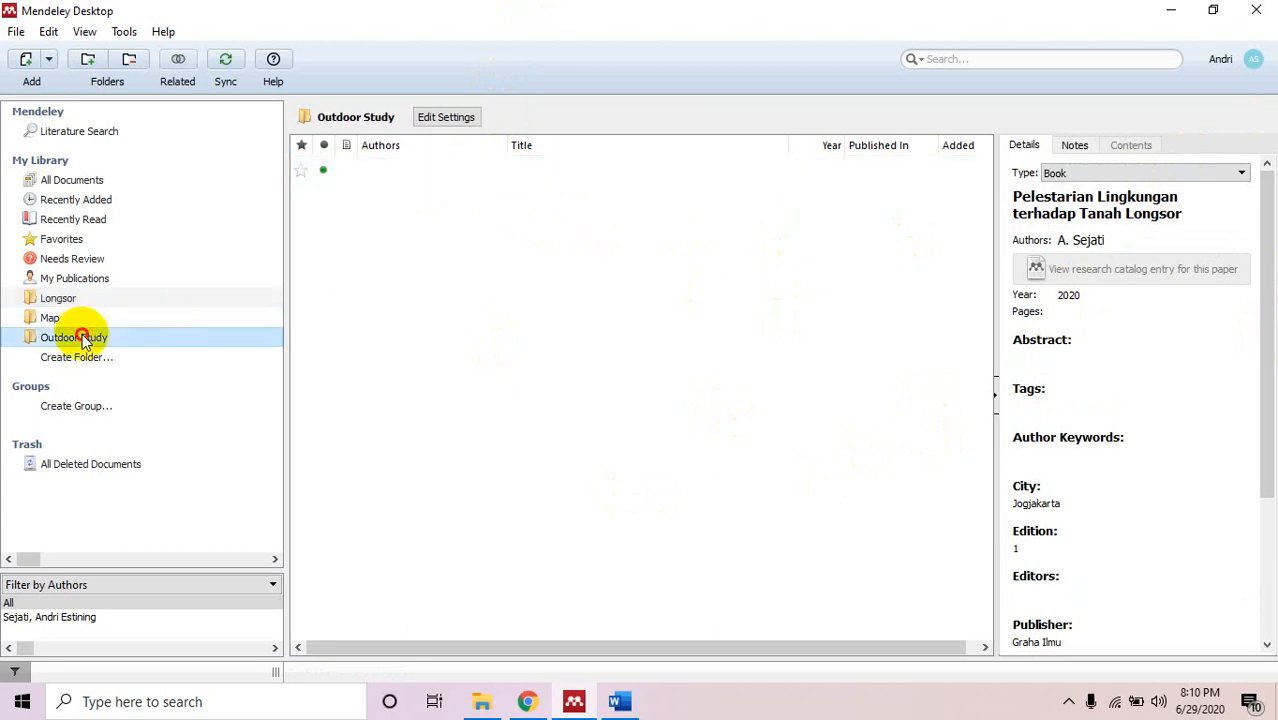
click(78, 318)
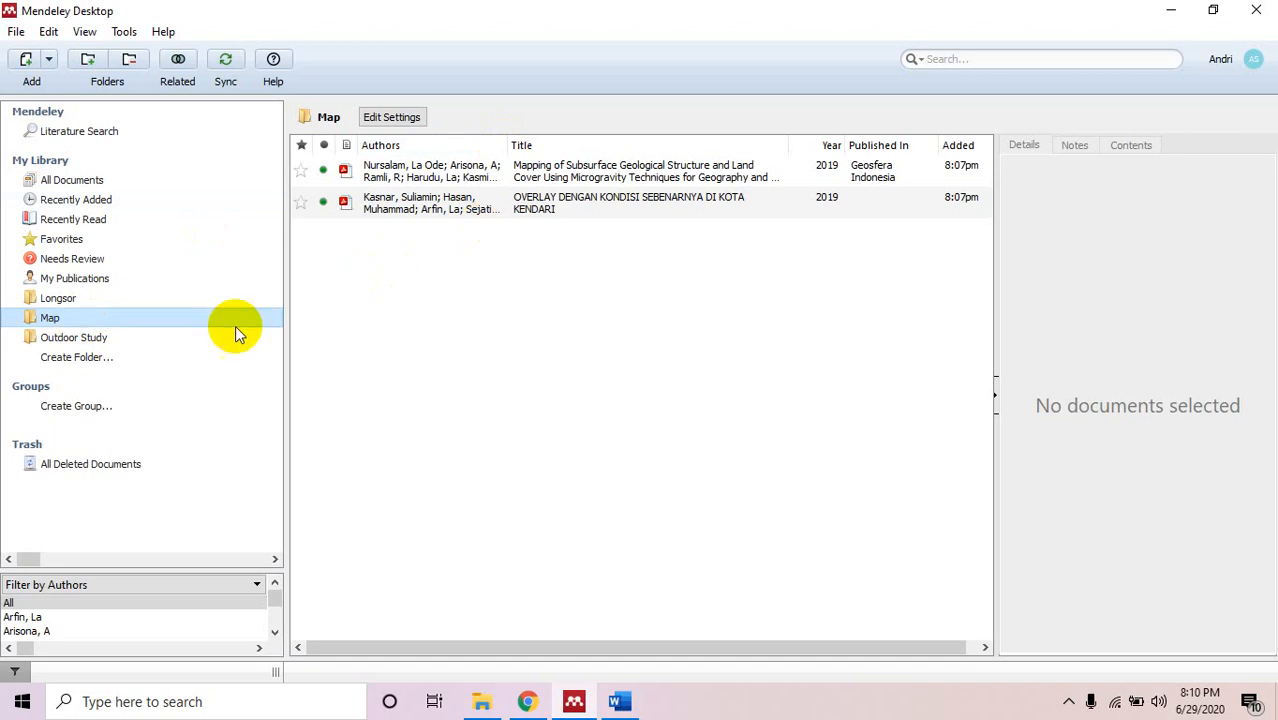
click(205, 299)
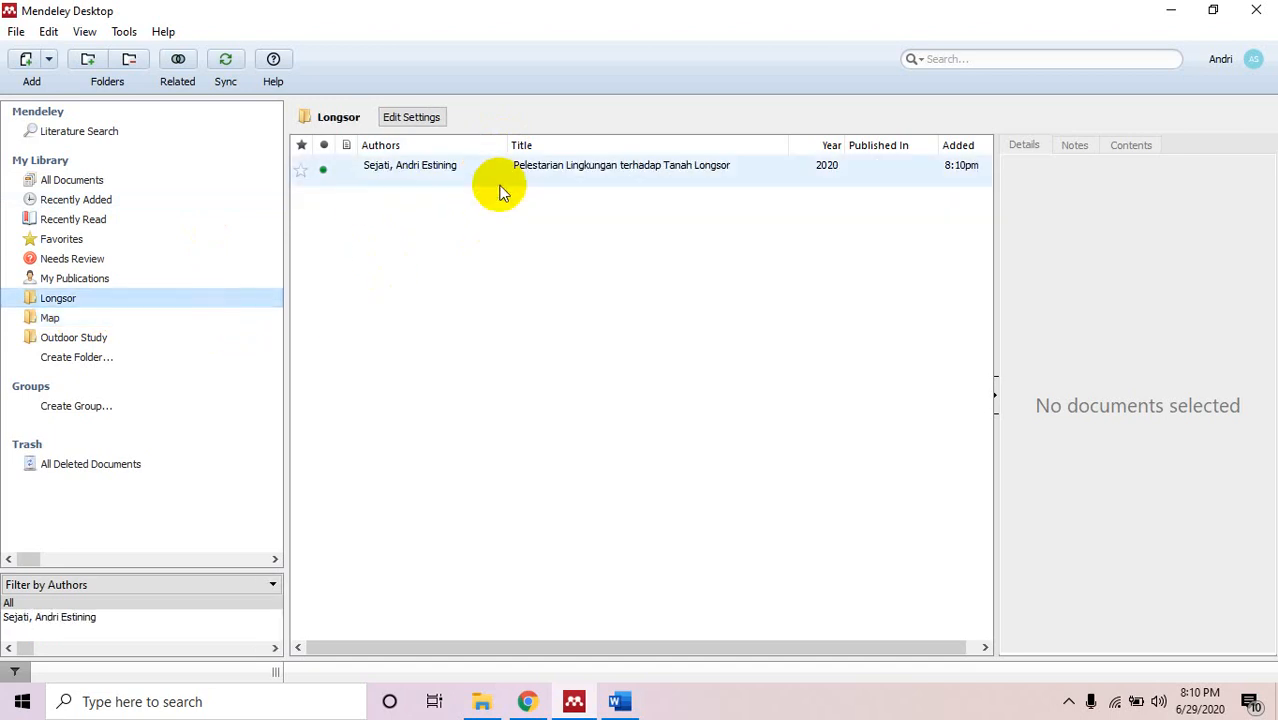
click(103, 339)
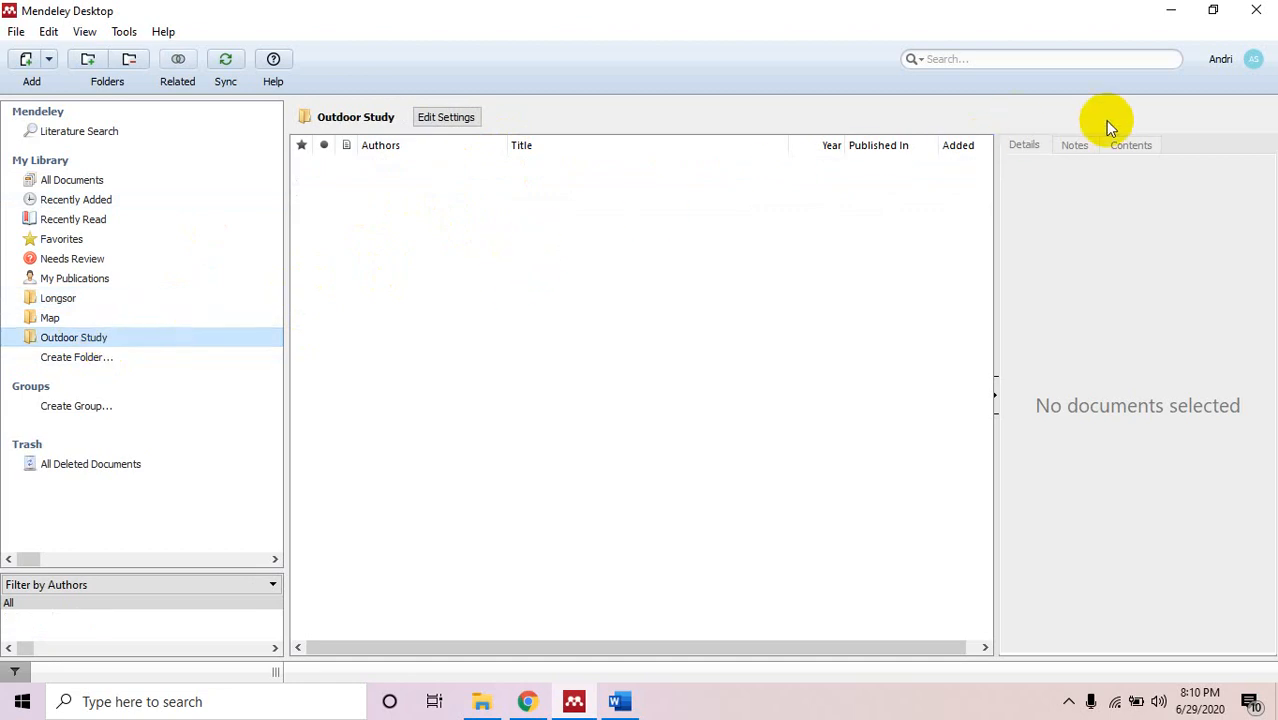
Switch from Mendeley to Chrome and follow the Web Importer 'Find out more' link.
click(1178, 10)
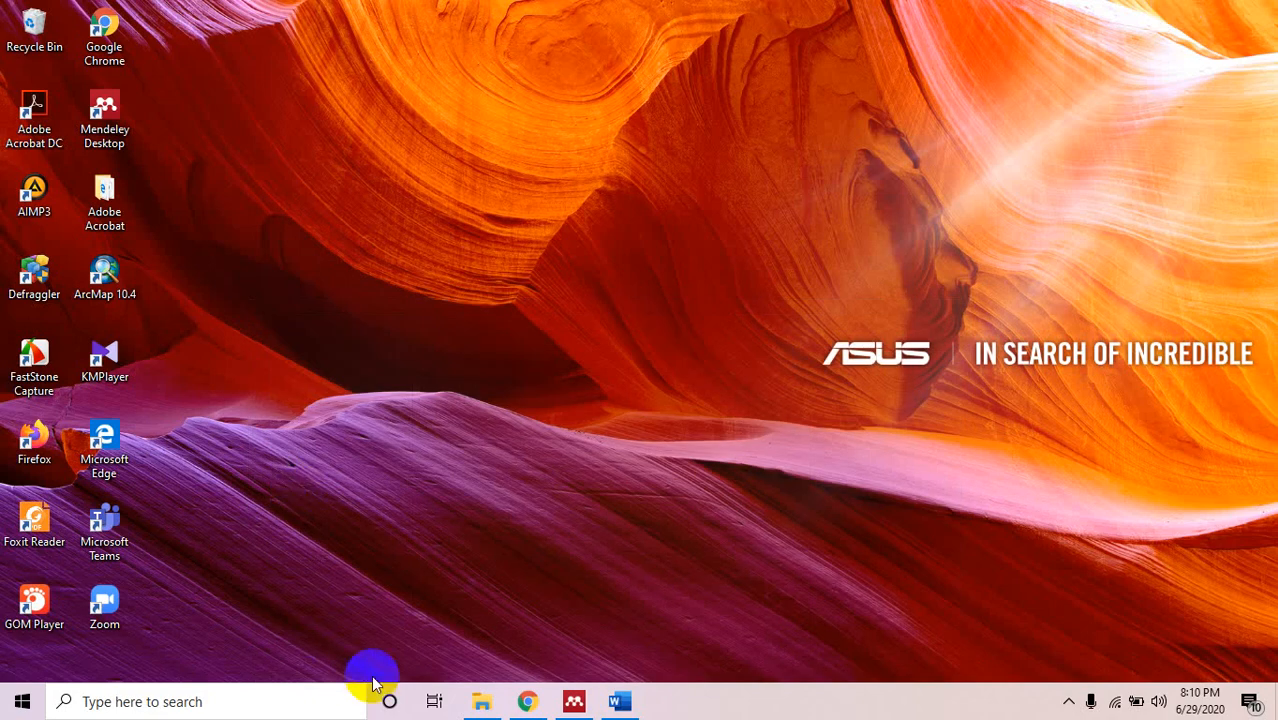
click(528, 700)
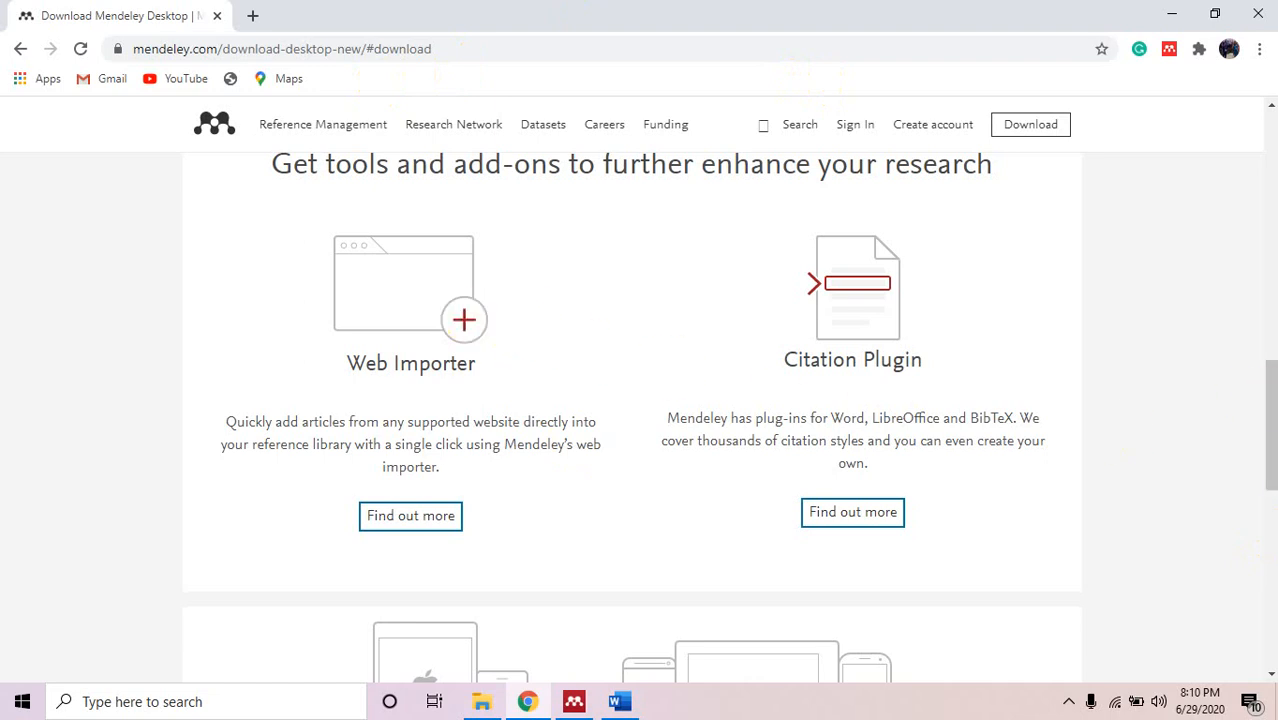
mouse_move(1270, 398)
mouse_down()
mouse_move(1270, 142)
mouse_move(1266, 375)
mouse_up()
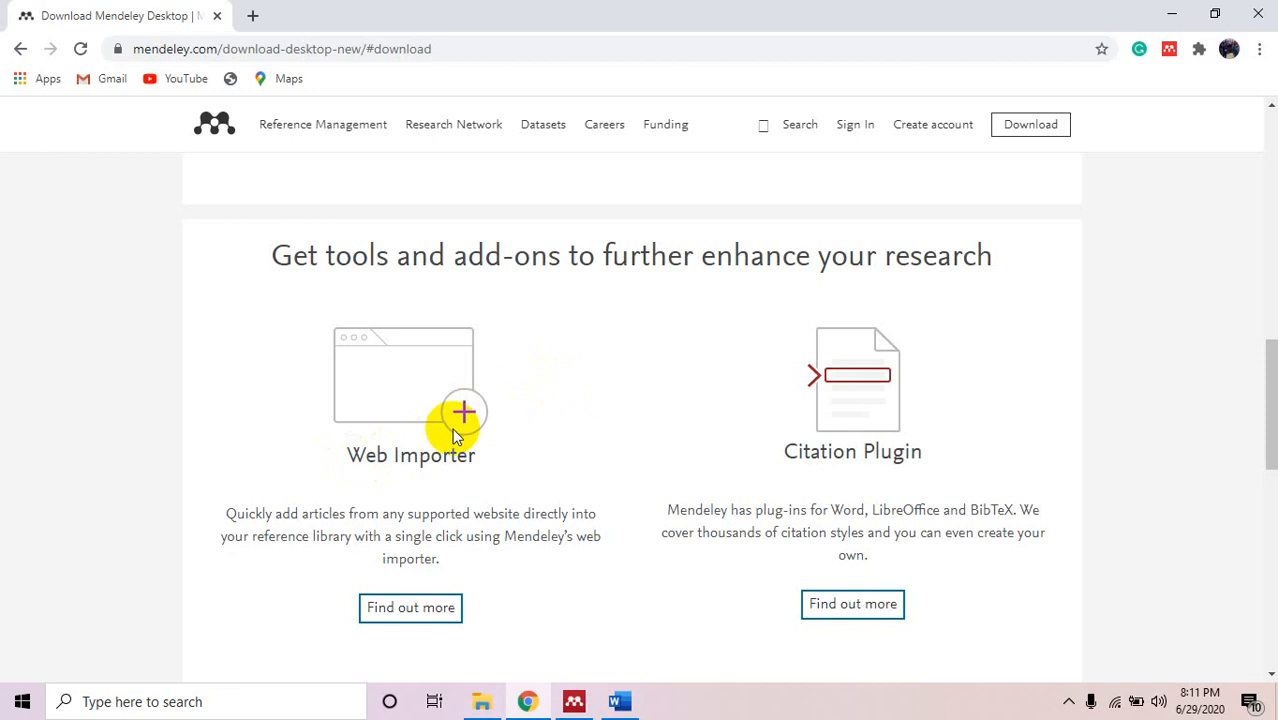
click(424, 624)
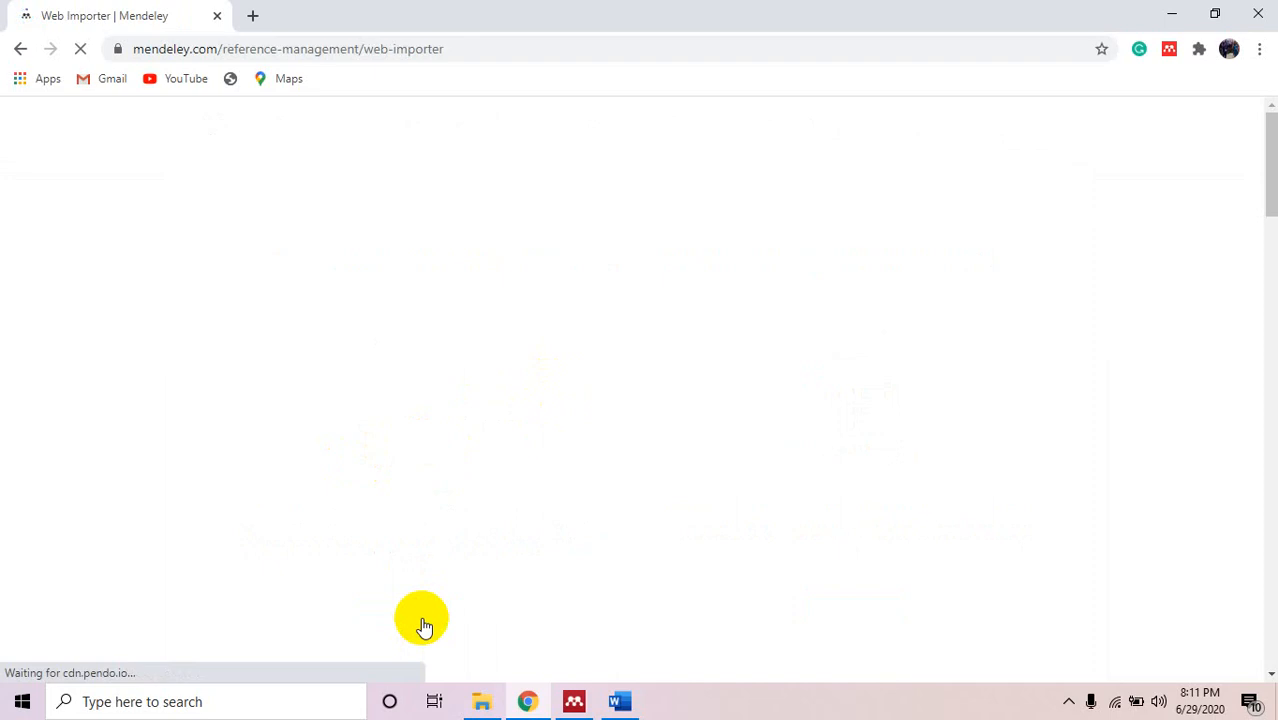
Follow 'Get Web Importer for Chrome' to the extension's Chrome Web Store listing.
click(424, 626)
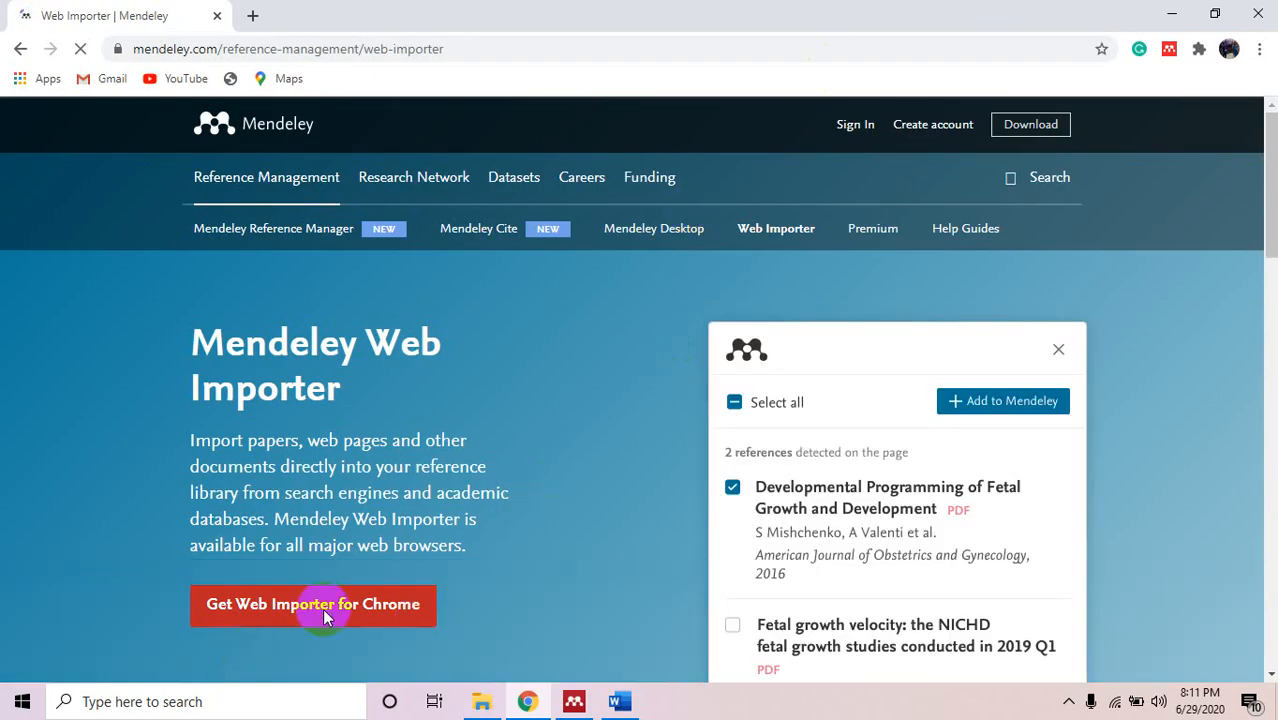
click(322, 608)
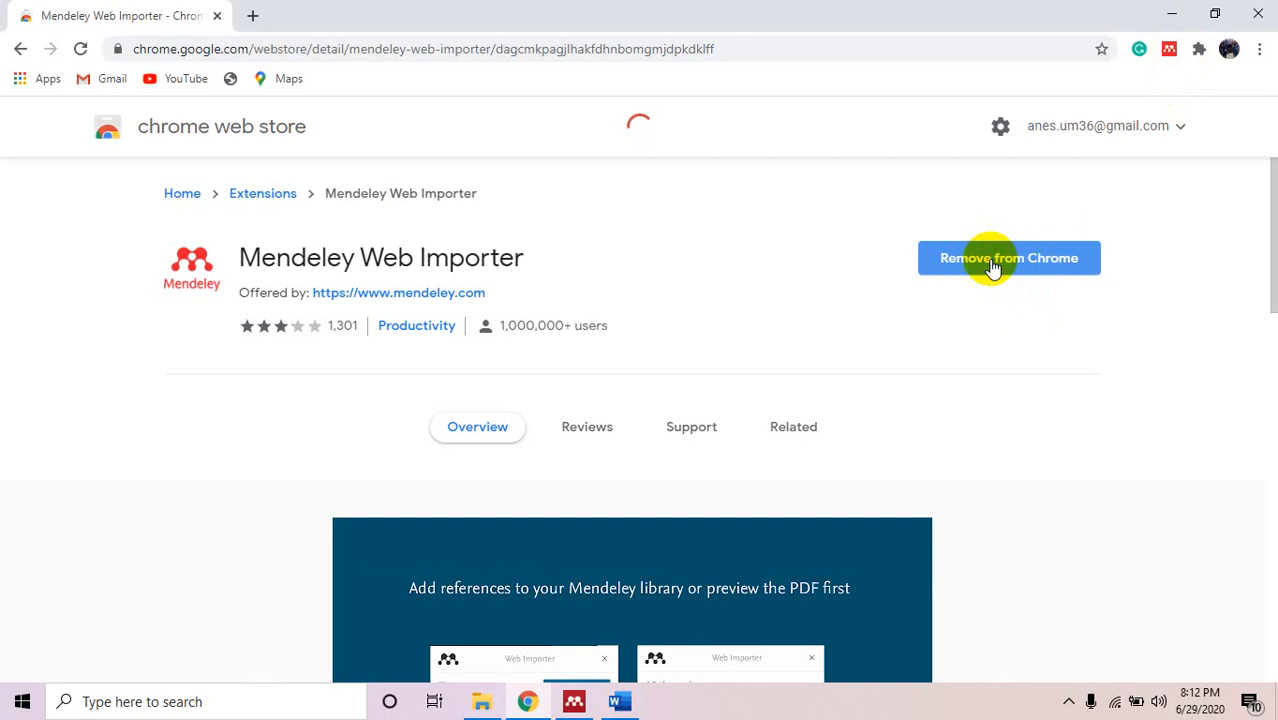
Remove Mendeley Web Importer from Chrome, then add it back with 'Add extension'.
click(1028, 260)
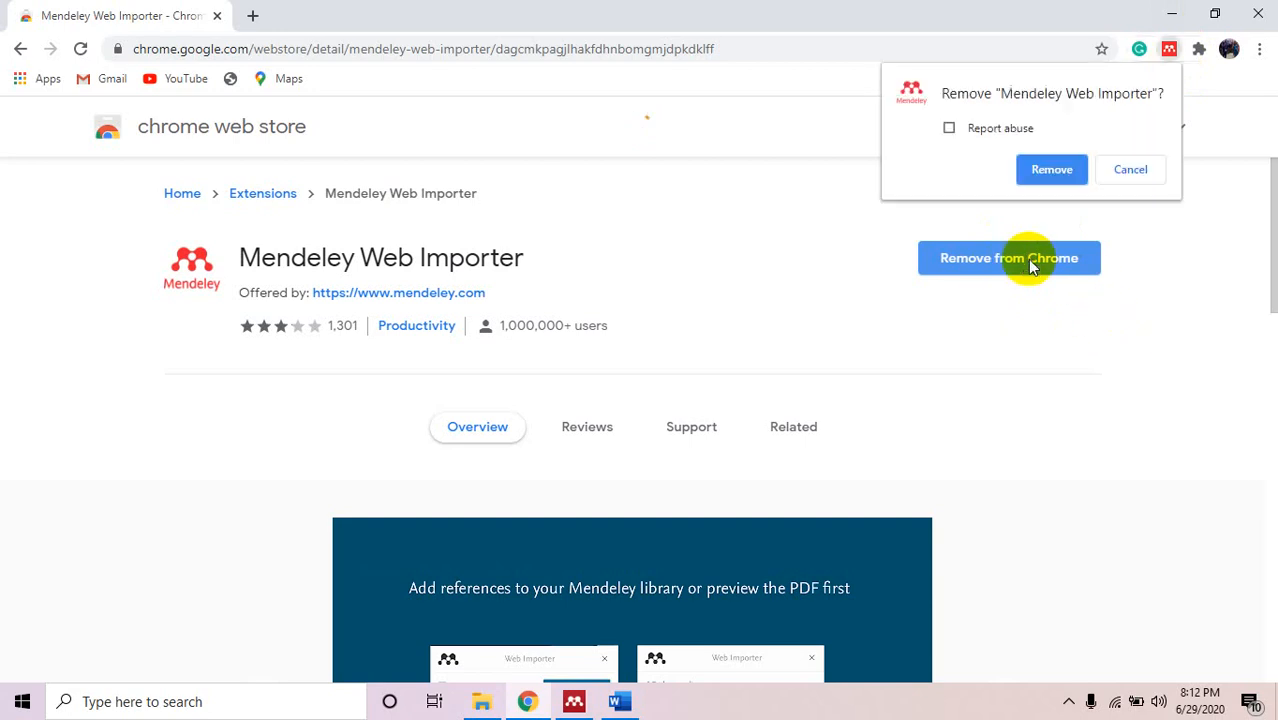
click(1050, 168)
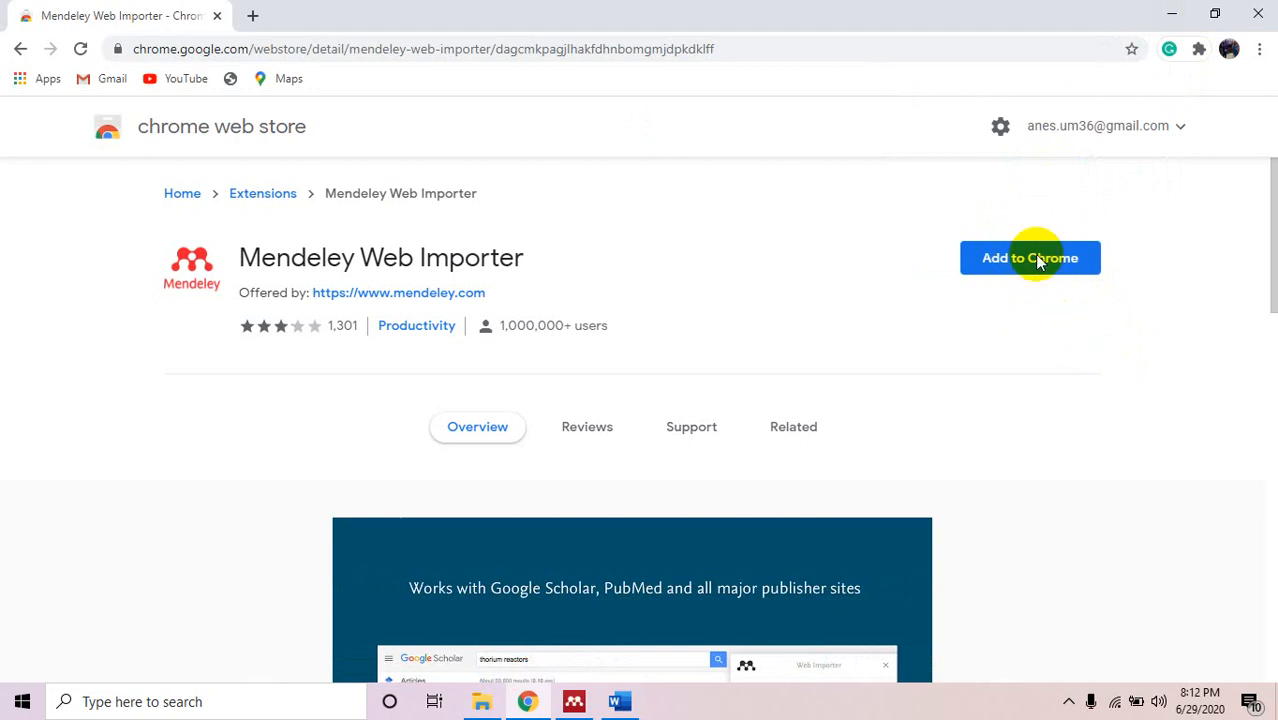
click(1038, 264)
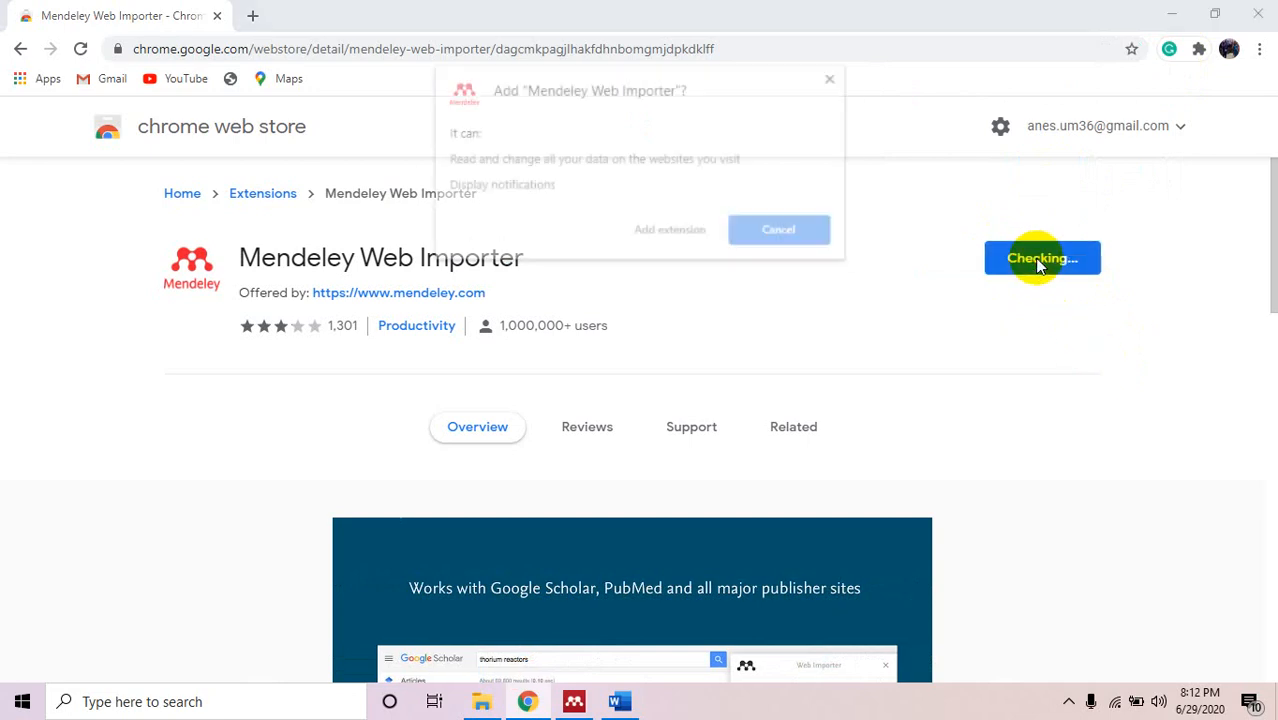
click(680, 236)
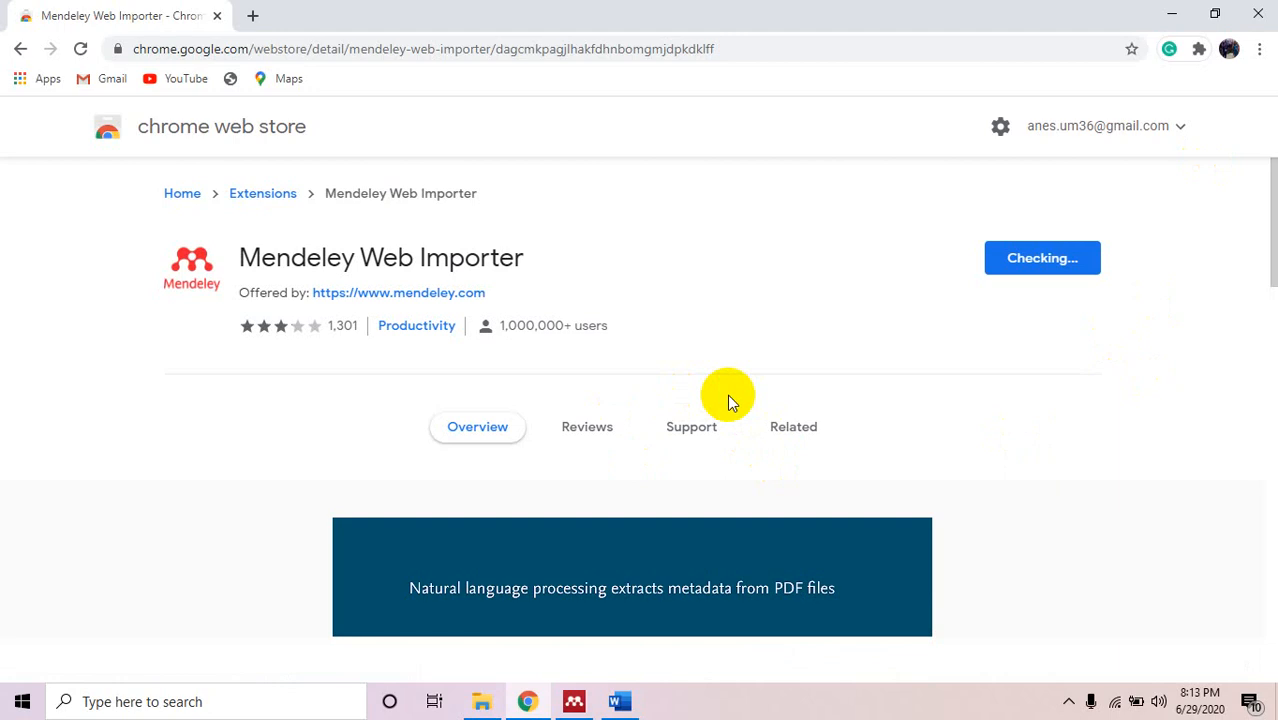
Return to Chrome from File Explorer and close the Web Importer 'added to Chrome' notice.
click(483, 704)
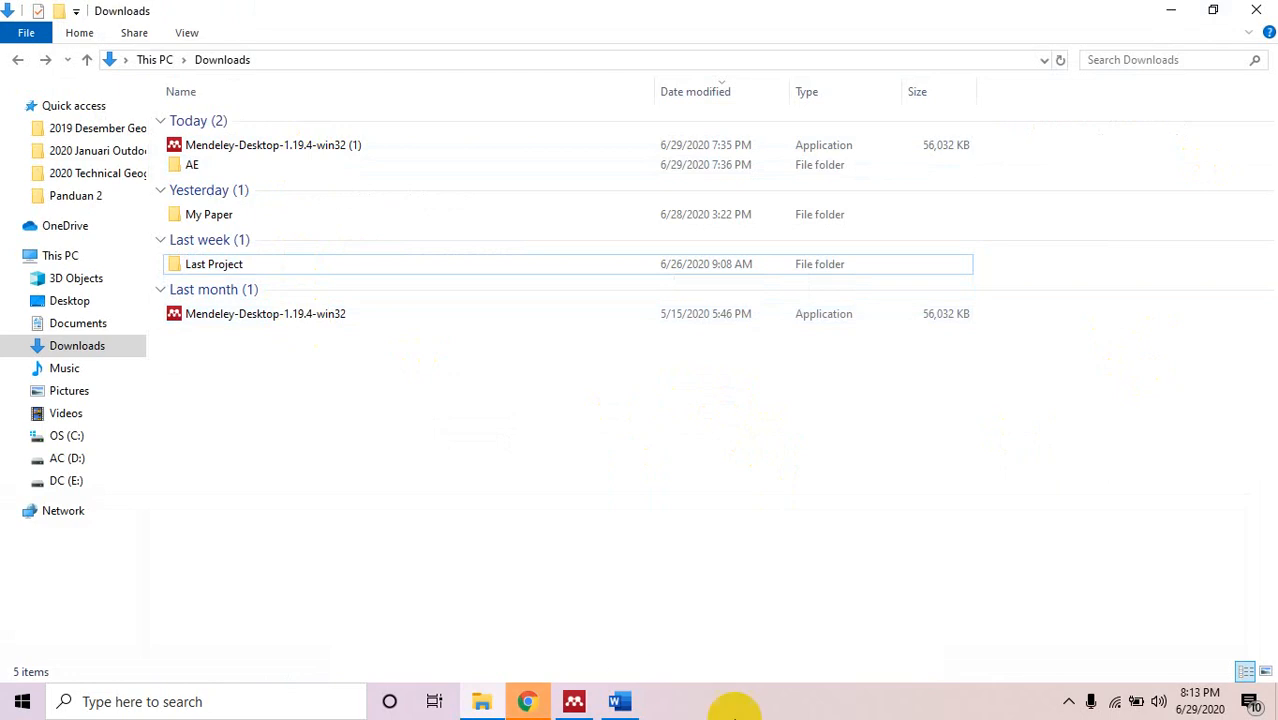
click(527, 701)
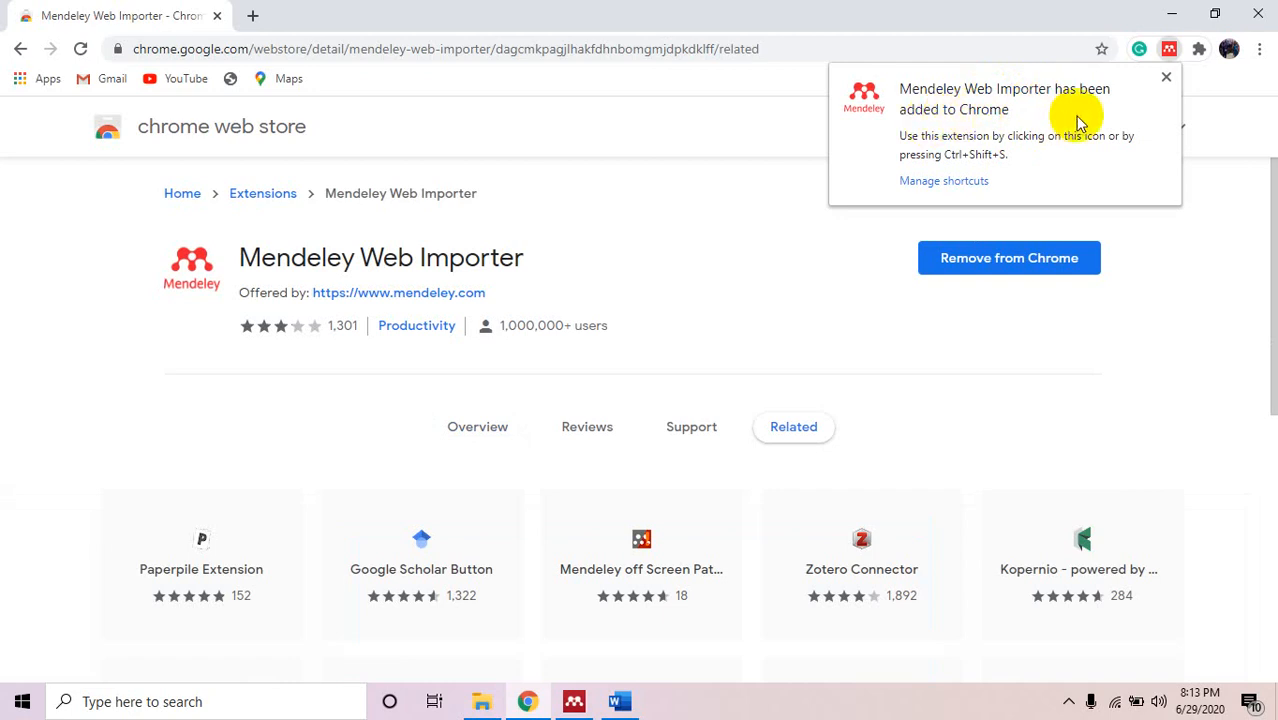
click(1166, 78)
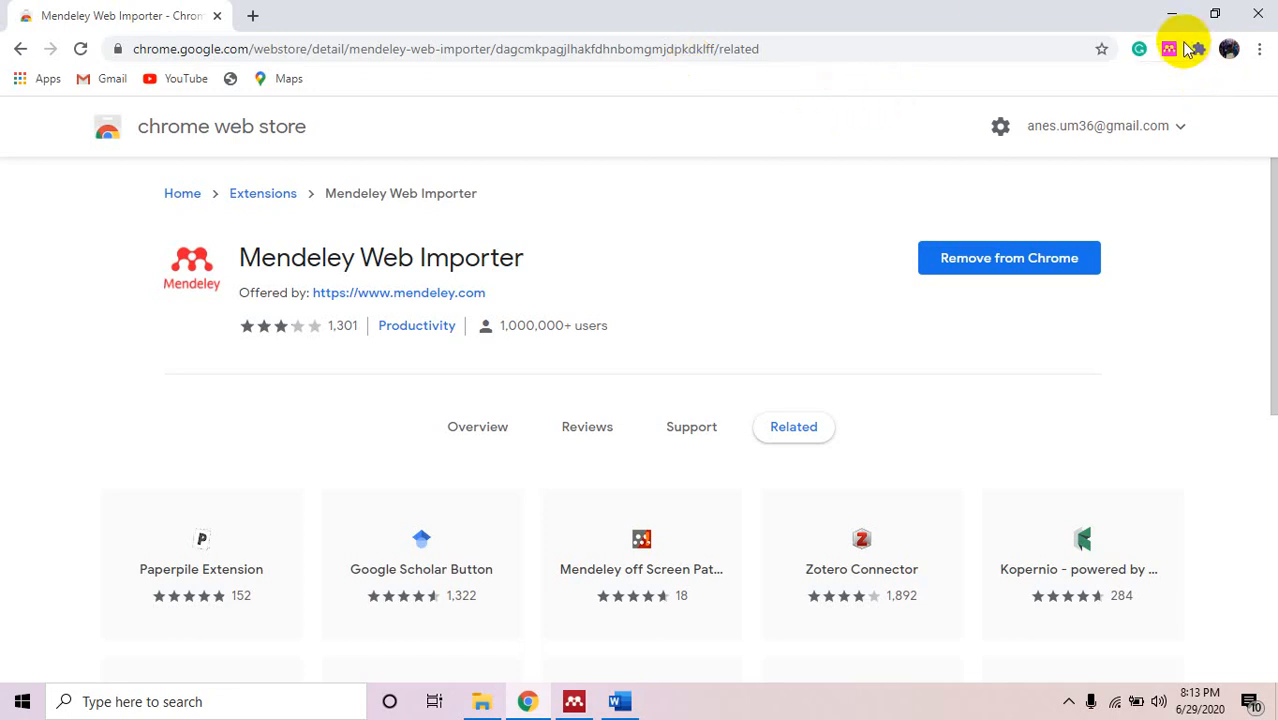
Go to the author's Google Scholar profile using the 'andr' address-bar suggestion.
click(366, 50)
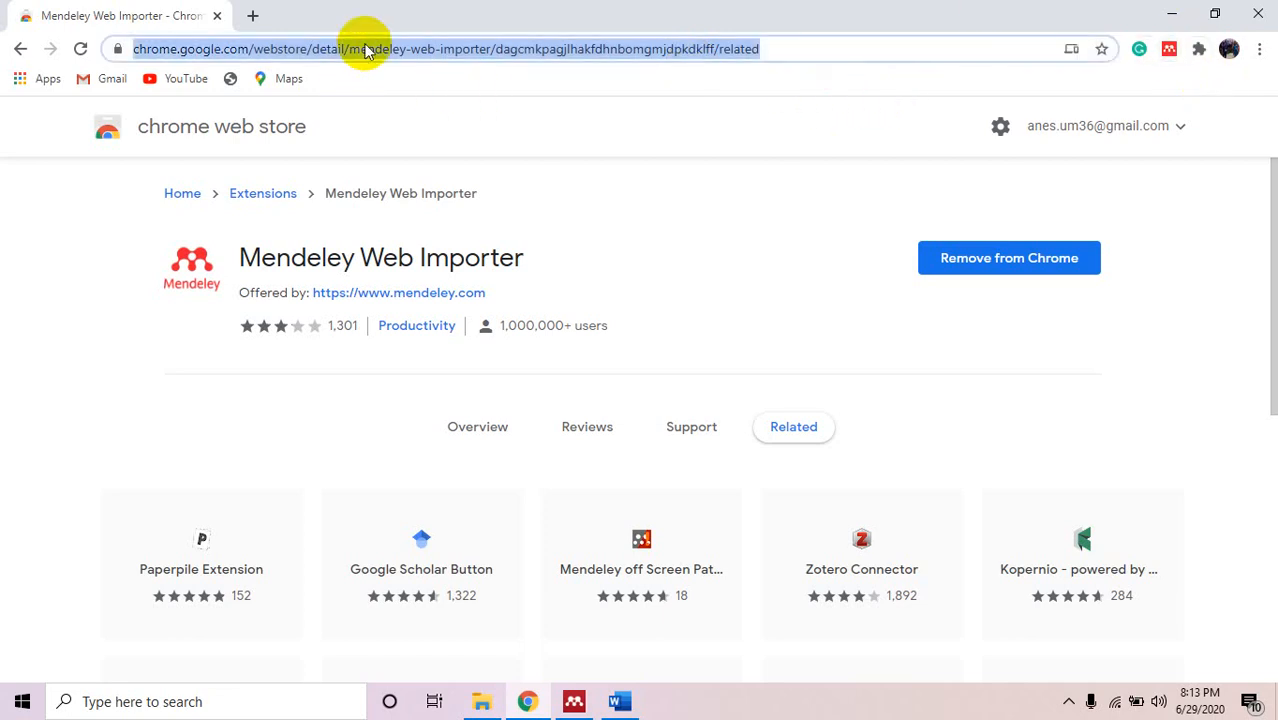
text(andr)
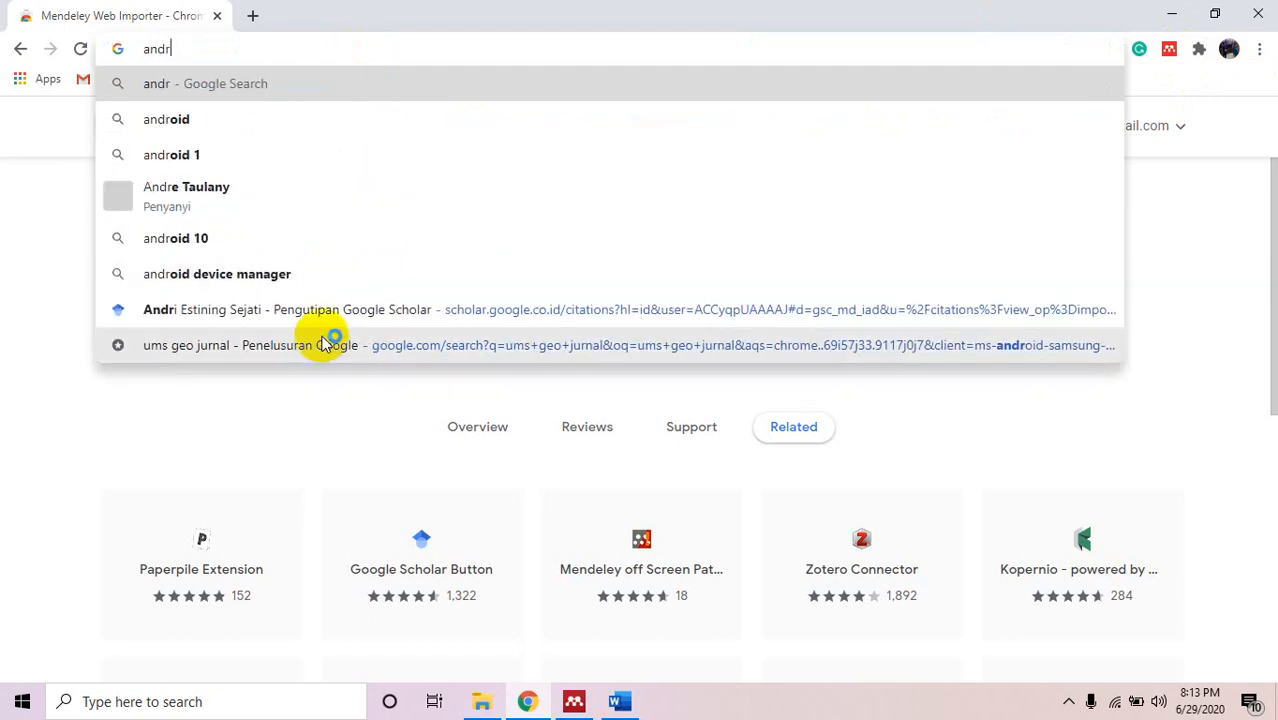
click(342, 309)
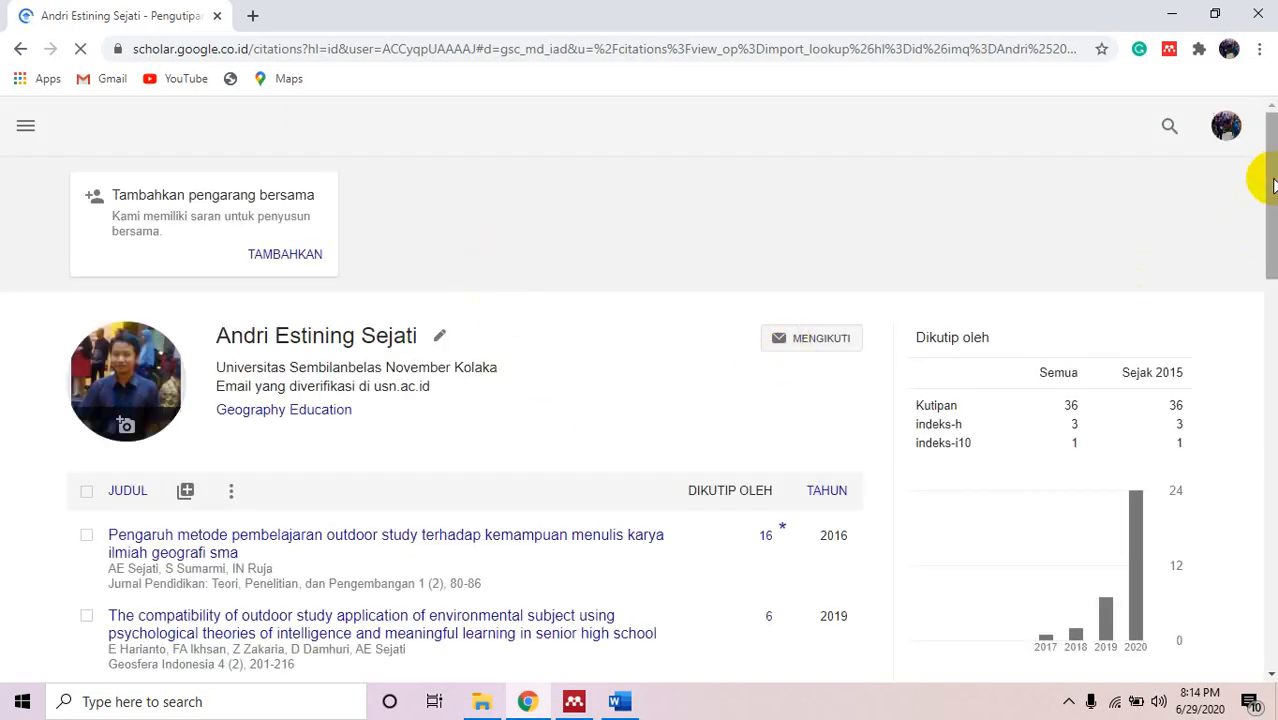
Dismiss the add-article-group dialog and show the 2016 outdoor study article's details.
scroll(1257, 190, down, 3)
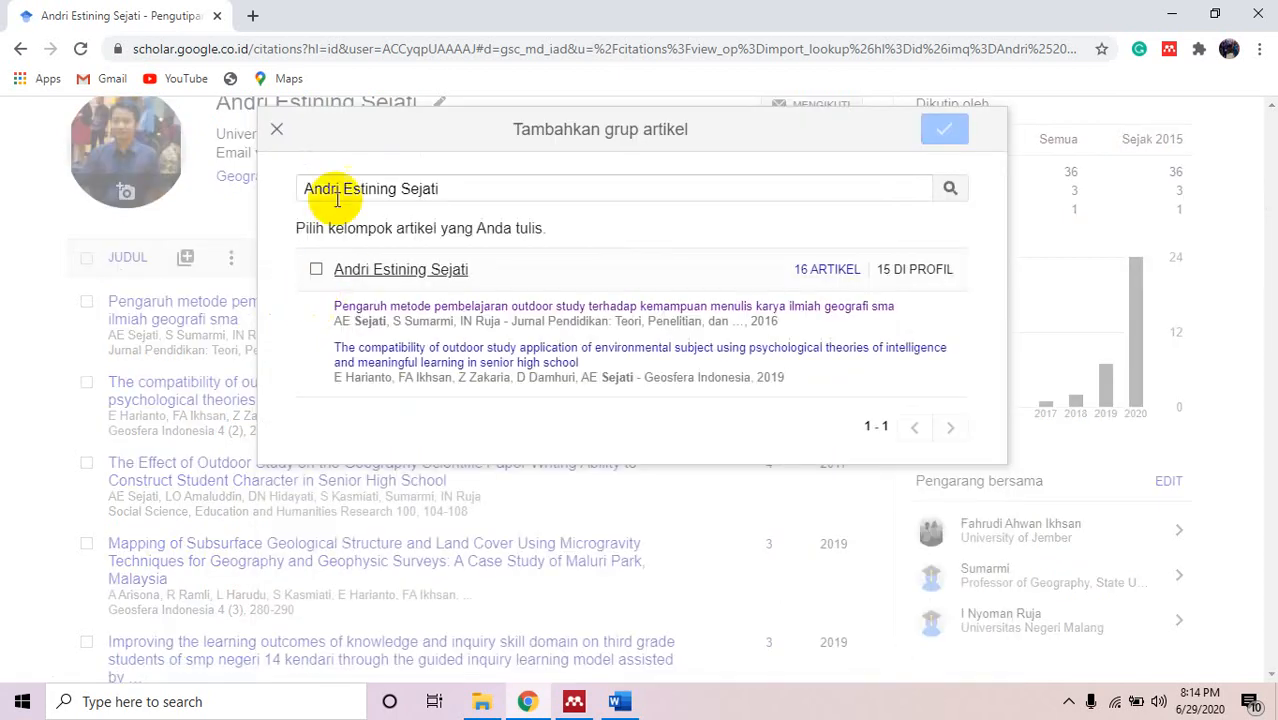
click(283, 128)
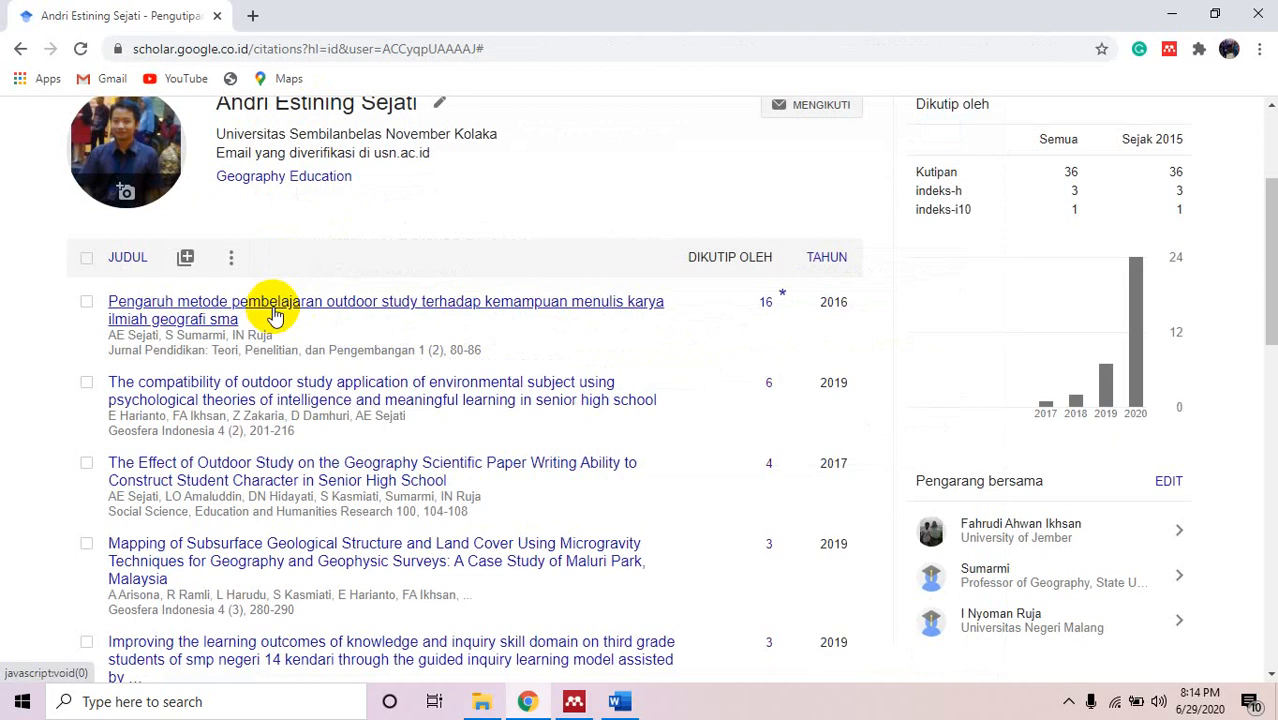
click(275, 311)
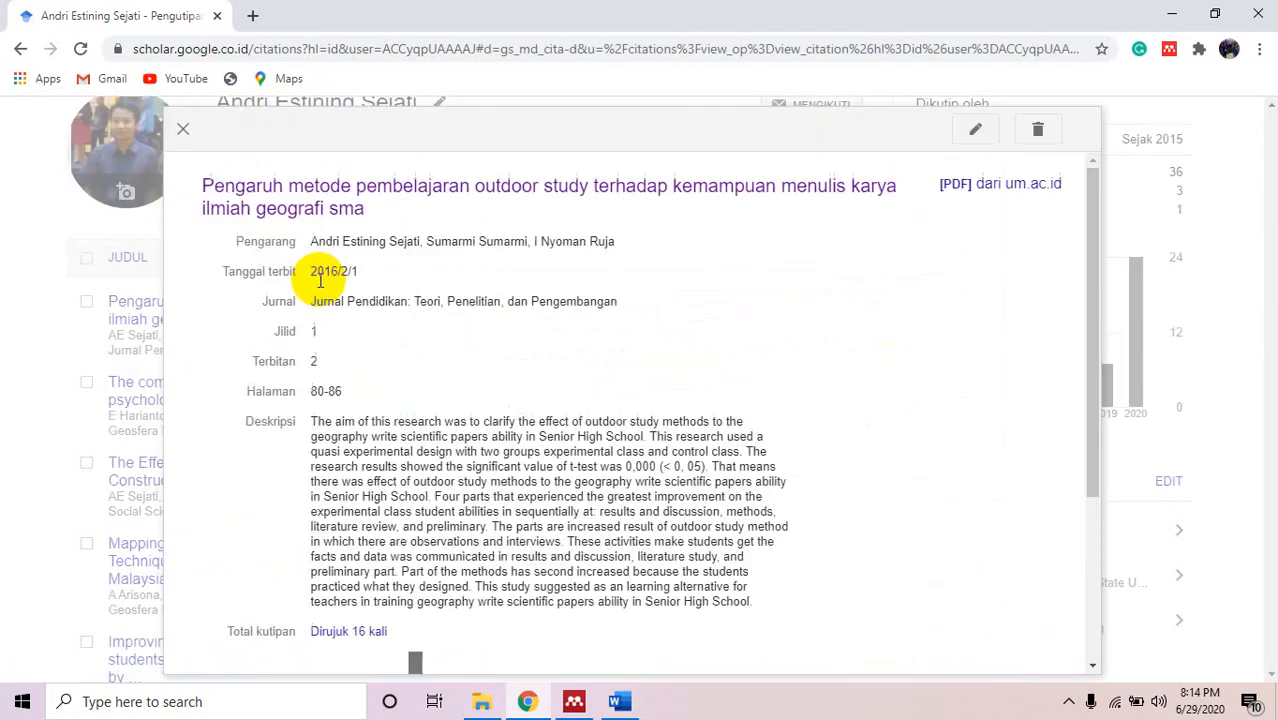
Load the article's Jurnal Pendidikan publisher page in a new tab and switch to it.
right_click(375, 195)
click(515, 204)
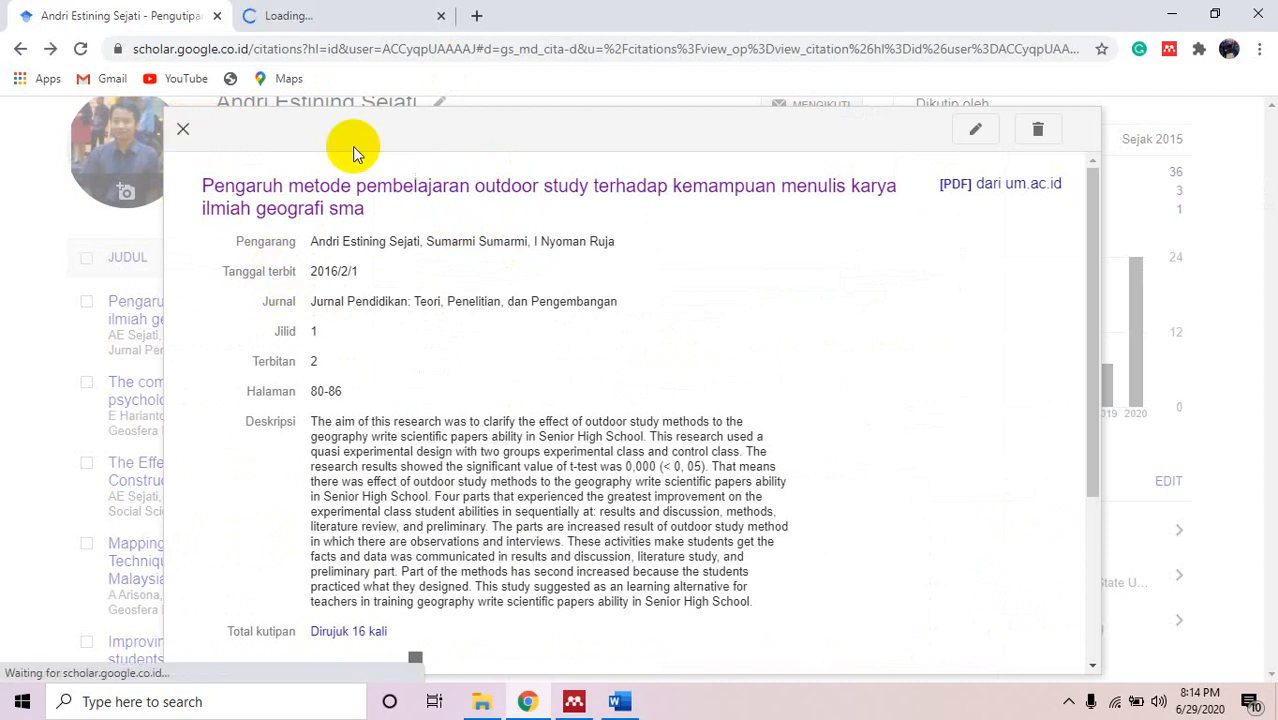
click(316, 8)
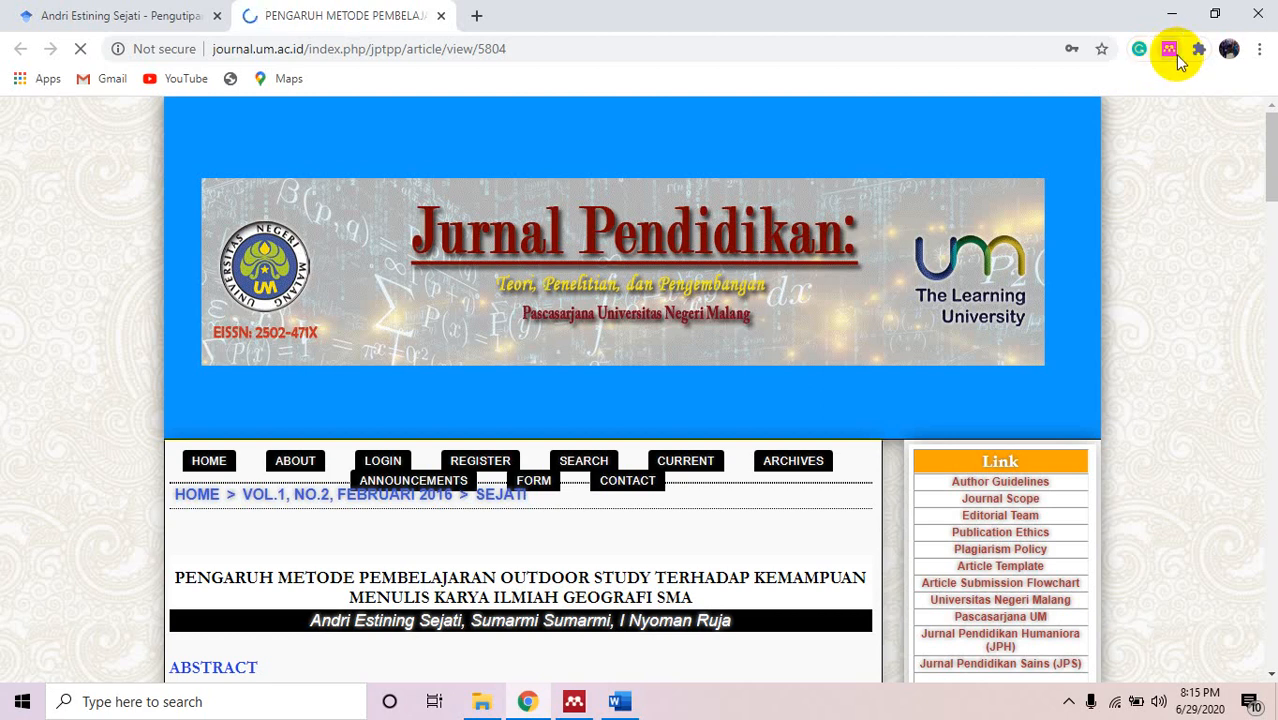
Launch Mendeley Web Importer on the journal.um.ac.id article page.
click(1169, 52)
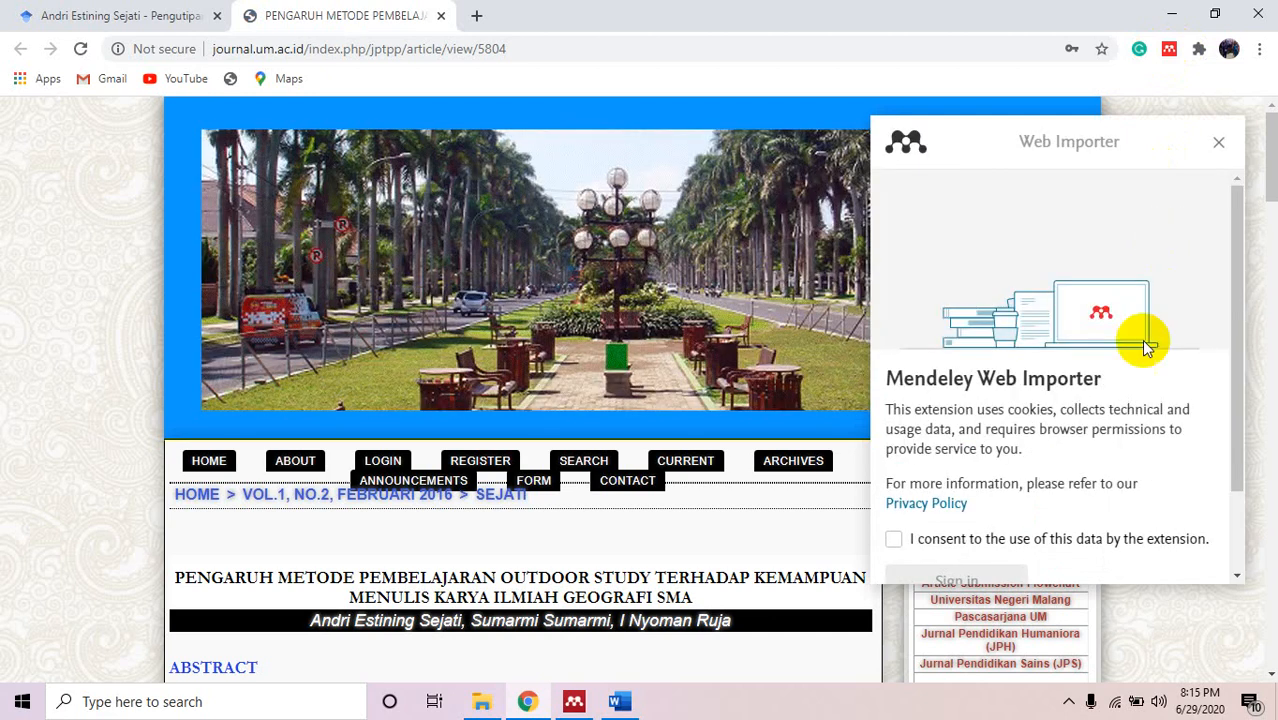
Accept the Web Importer data-use consent, start sign-in, then close the importer panel.
drag(1236, 355, 1232, 443)
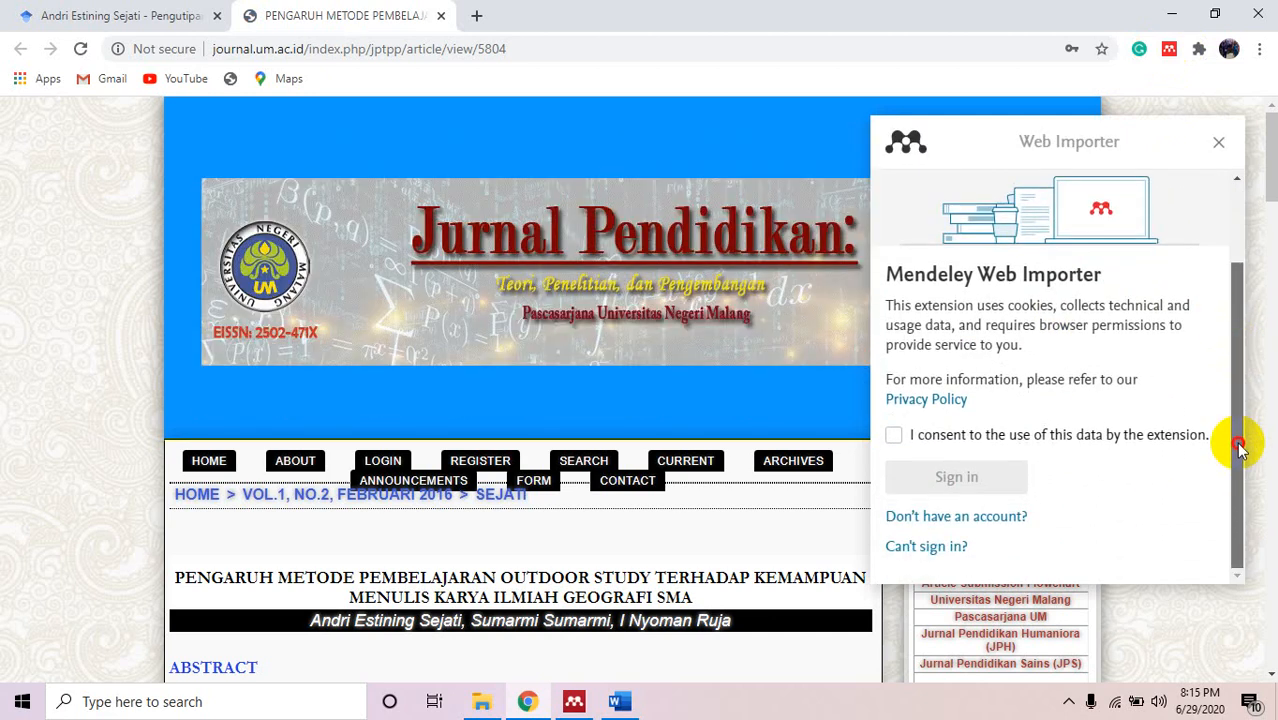
click(900, 436)
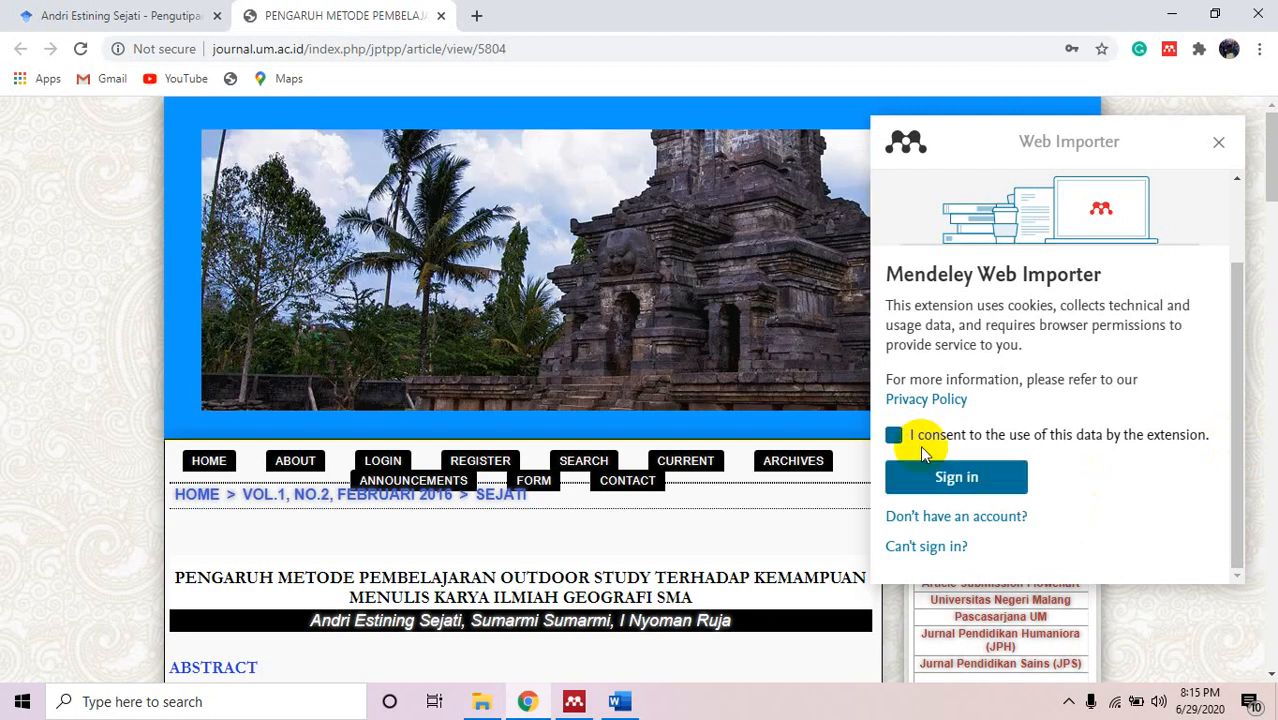
click(943, 479)
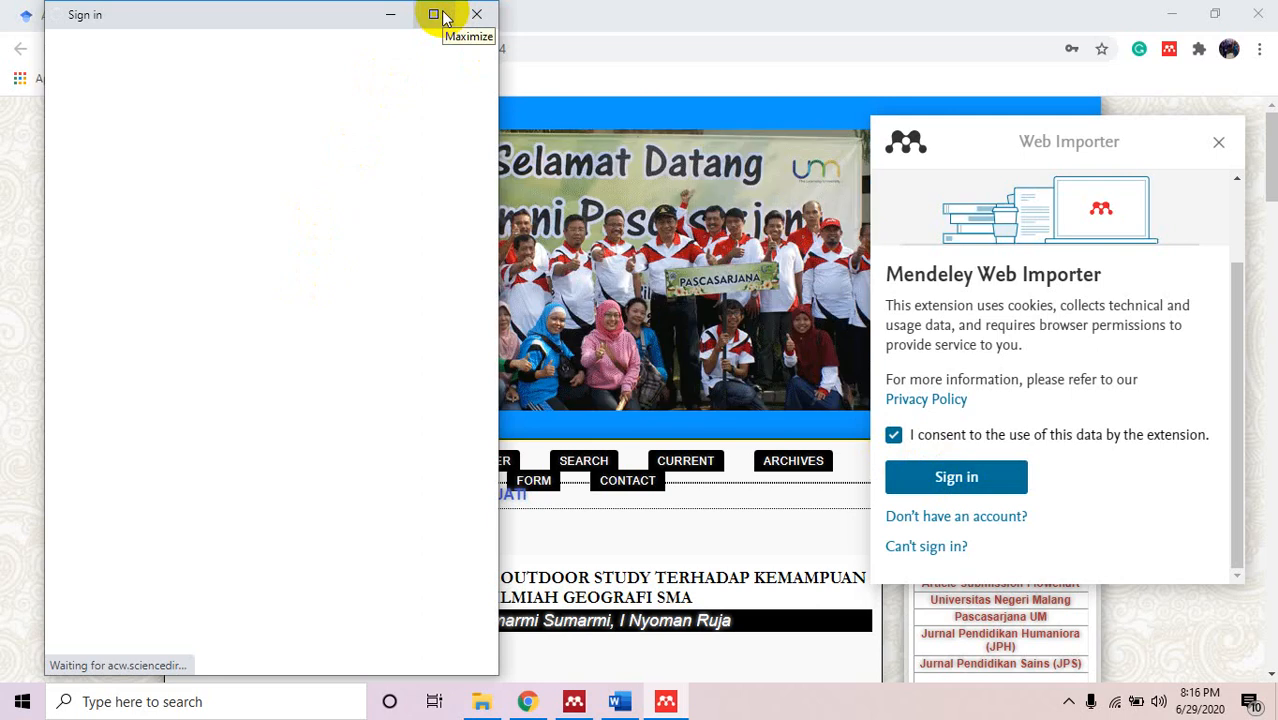
click(793, 49)
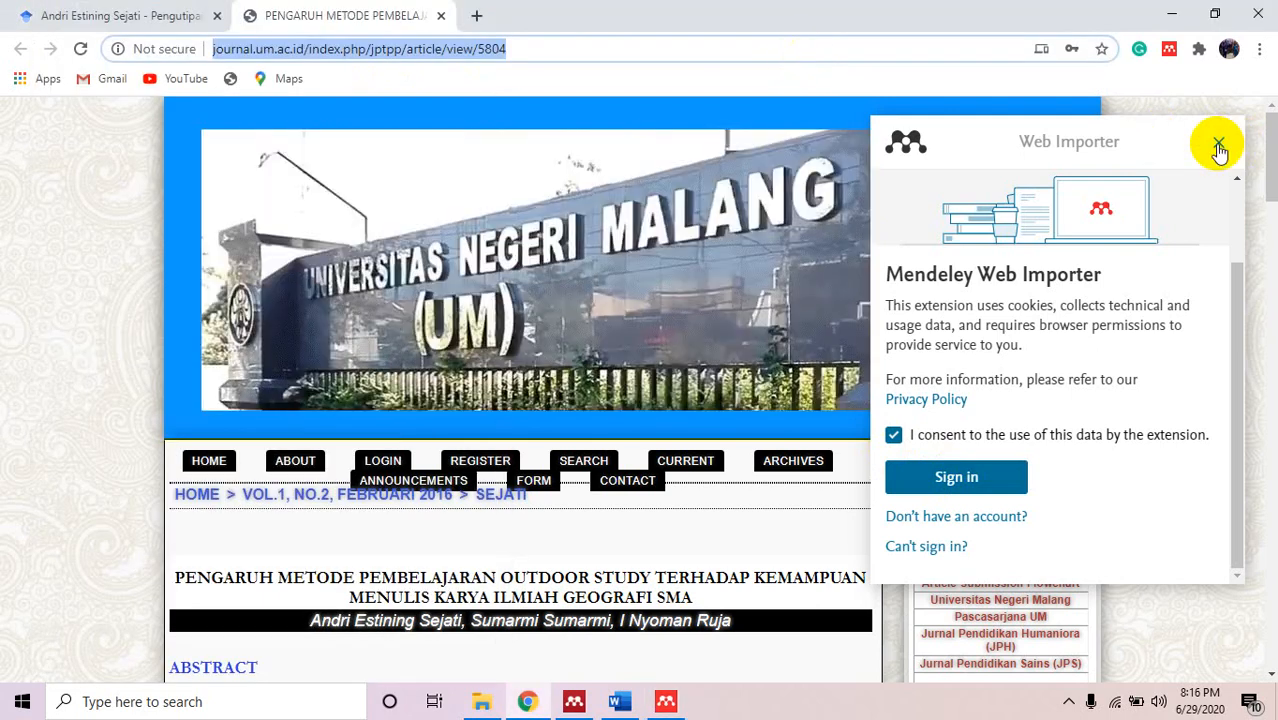
click(1219, 150)
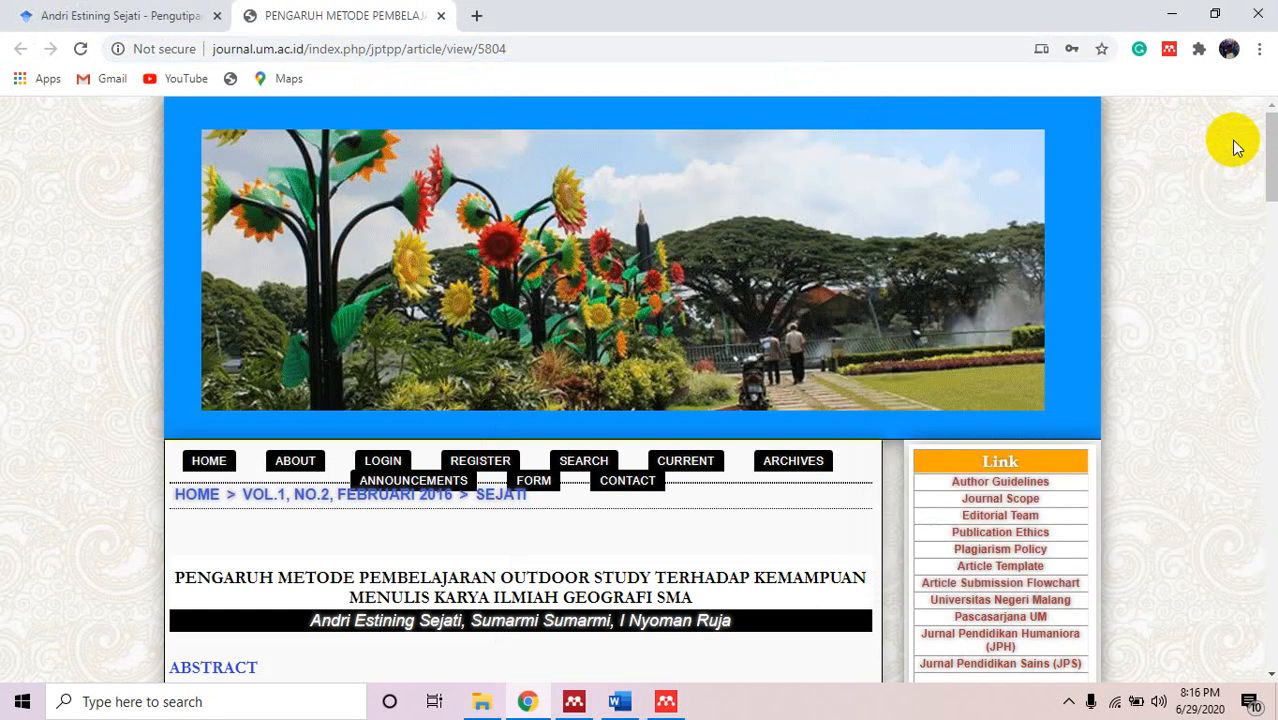
Open the 2016 article's full-text PDF in a new tab.
drag(1273, 143, 1273, 228)
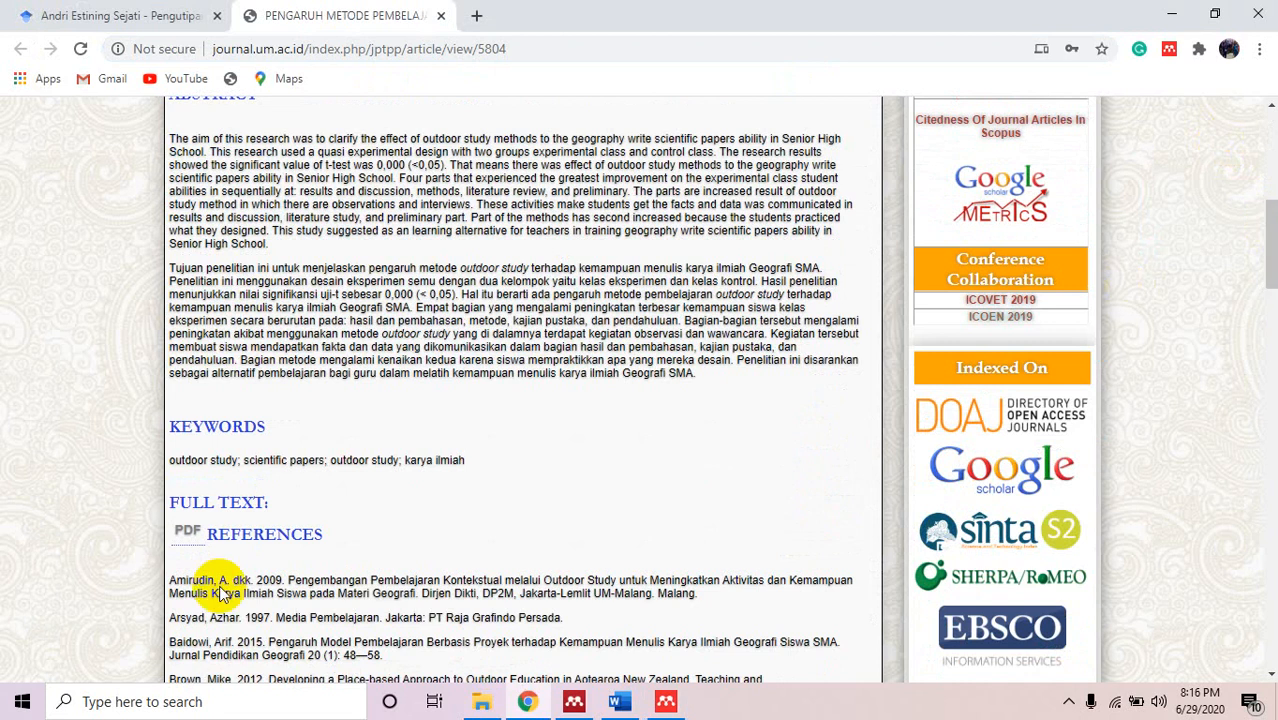
right_click(187, 540)
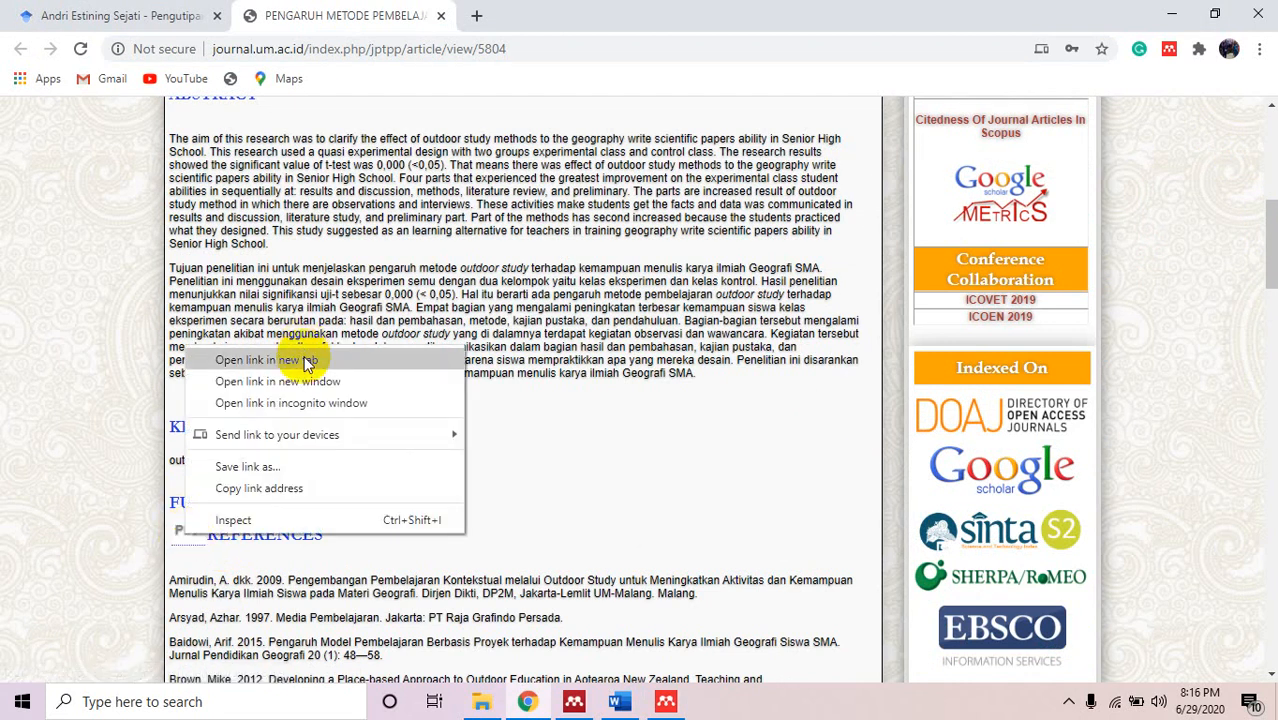
click(290, 360)
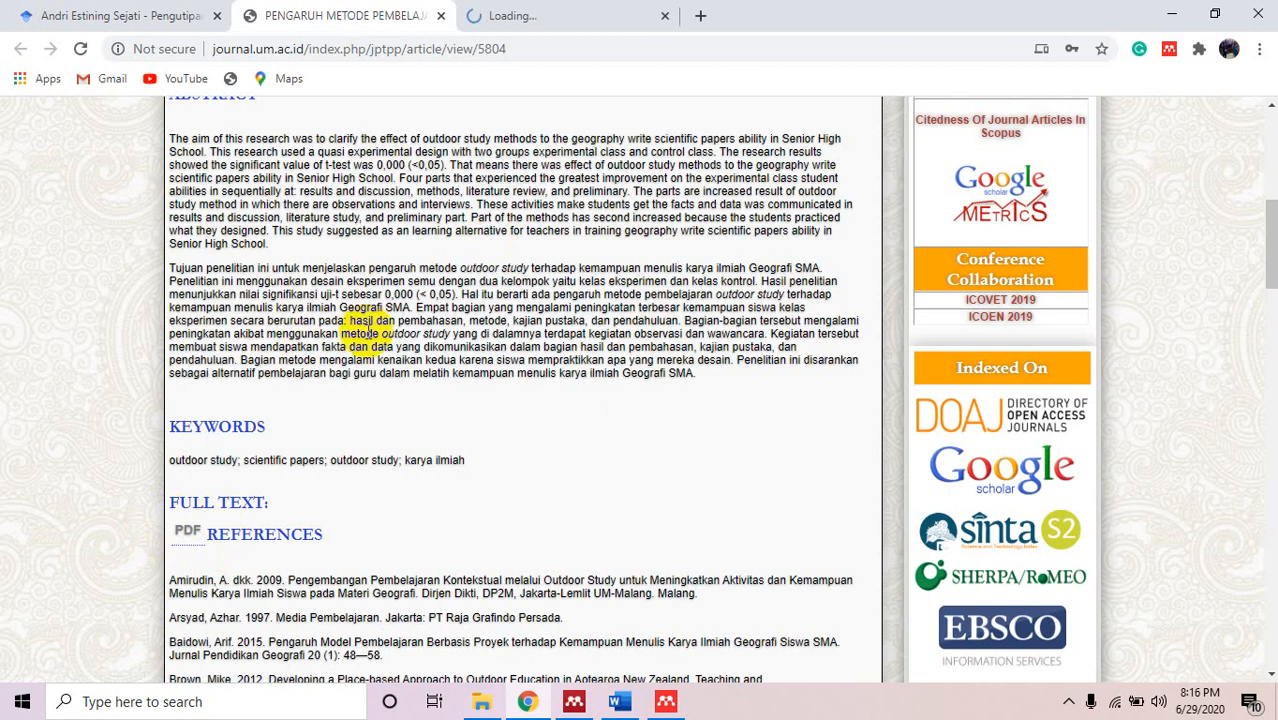
click(556, 10)
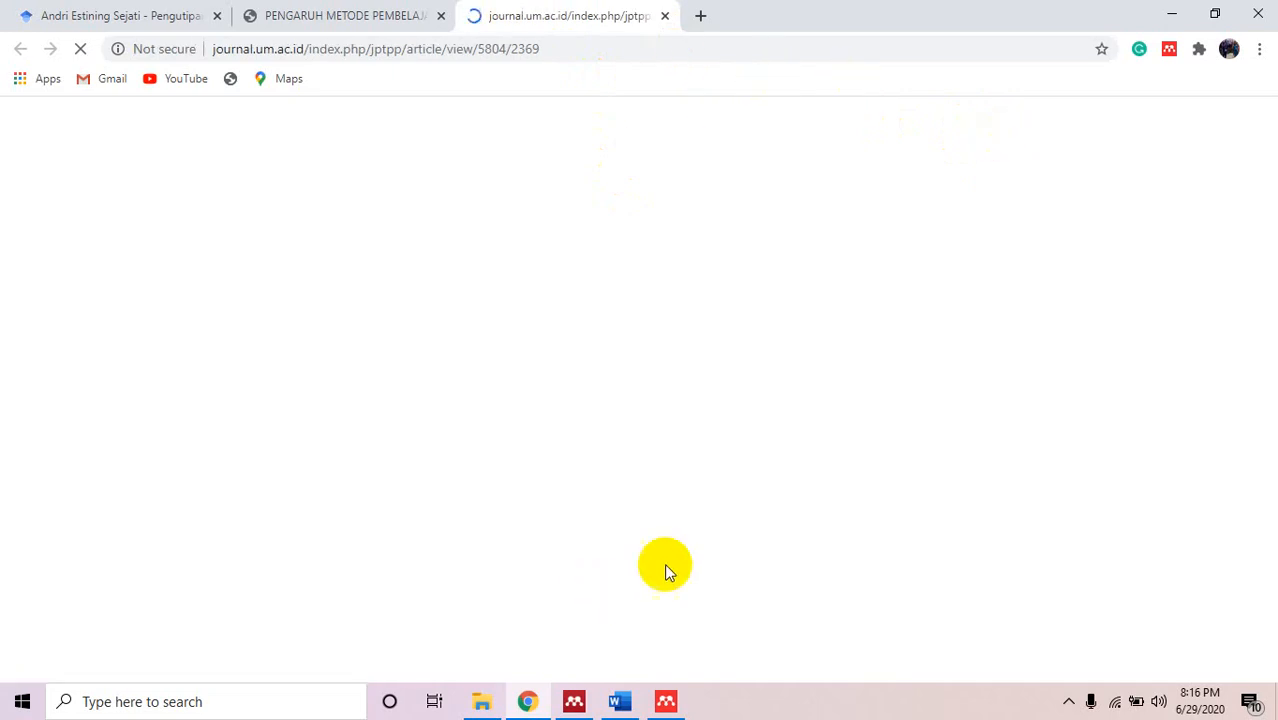
Finish the Mendeley sign-in window and close the extra PDF tab.
click(663, 704)
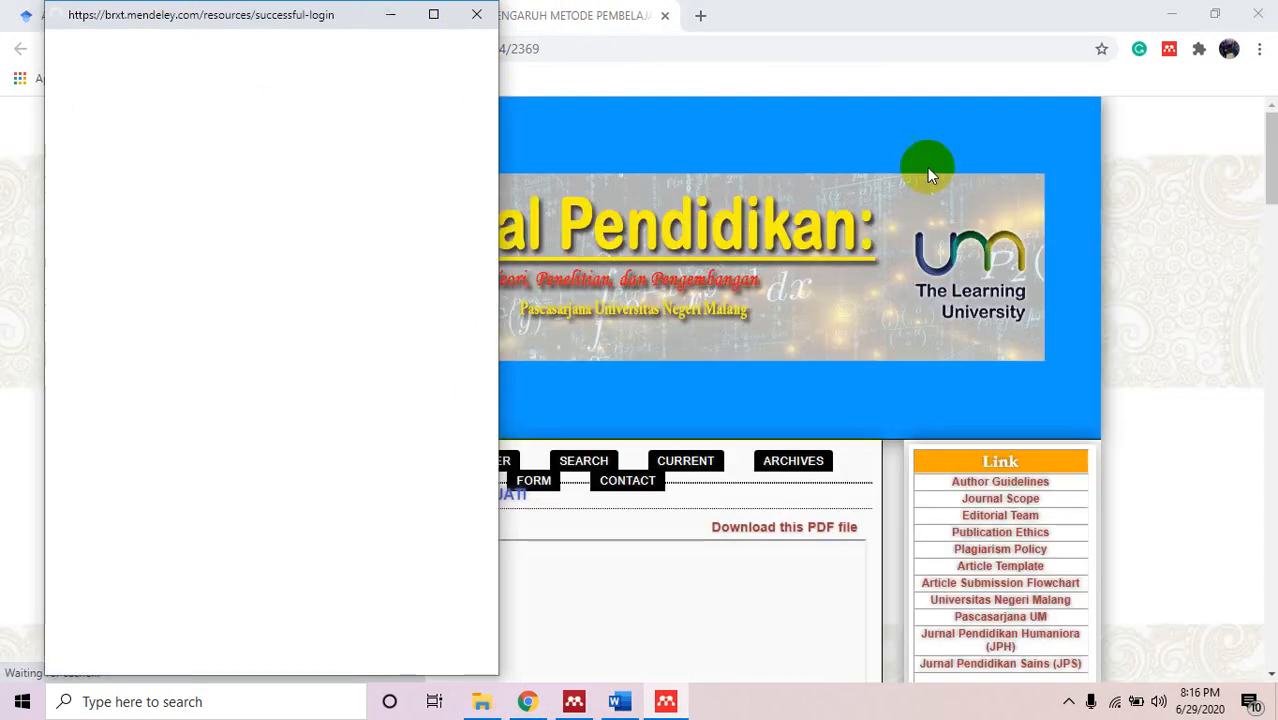
click(921, 46)
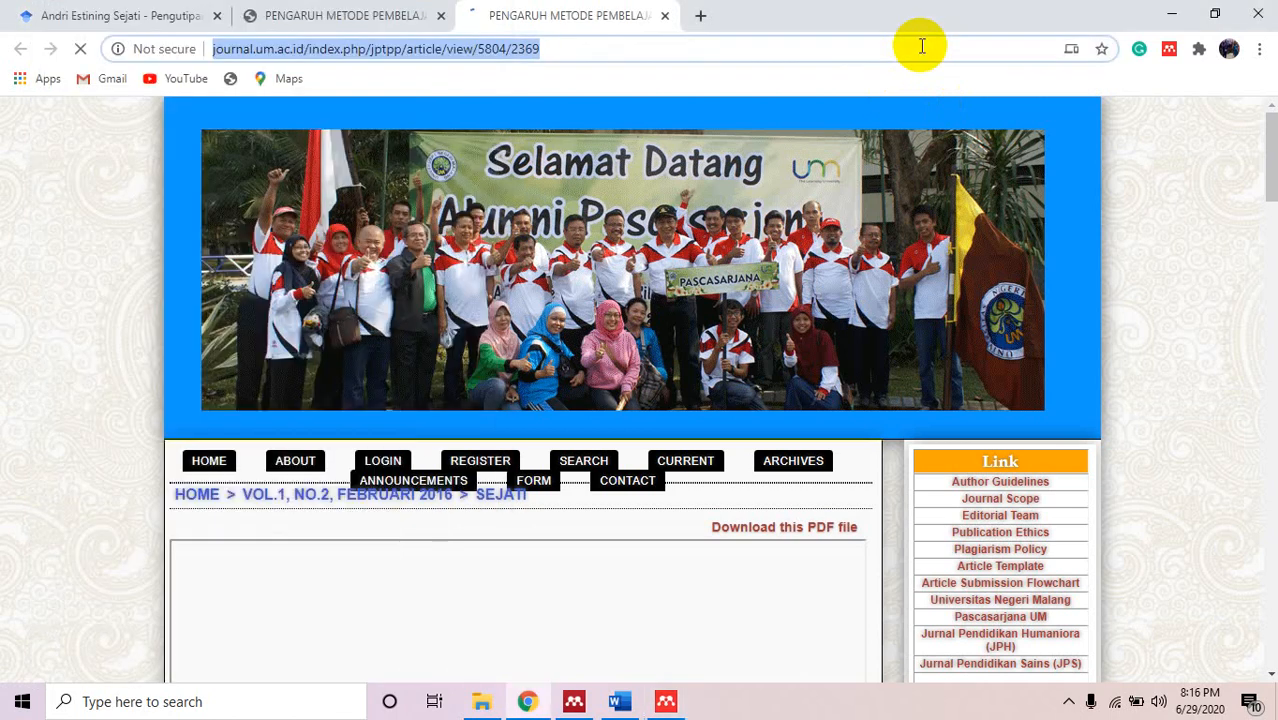
key(alt+Tab)
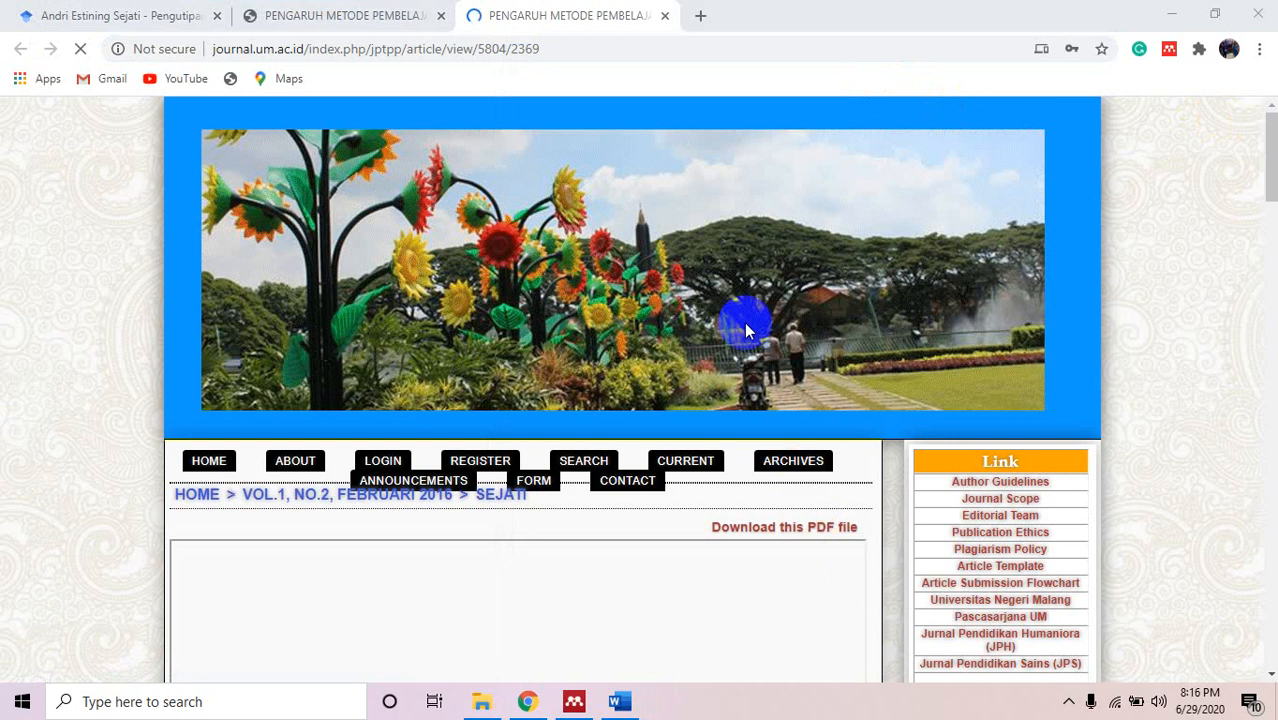
click(662, 20)
click(661, 16)
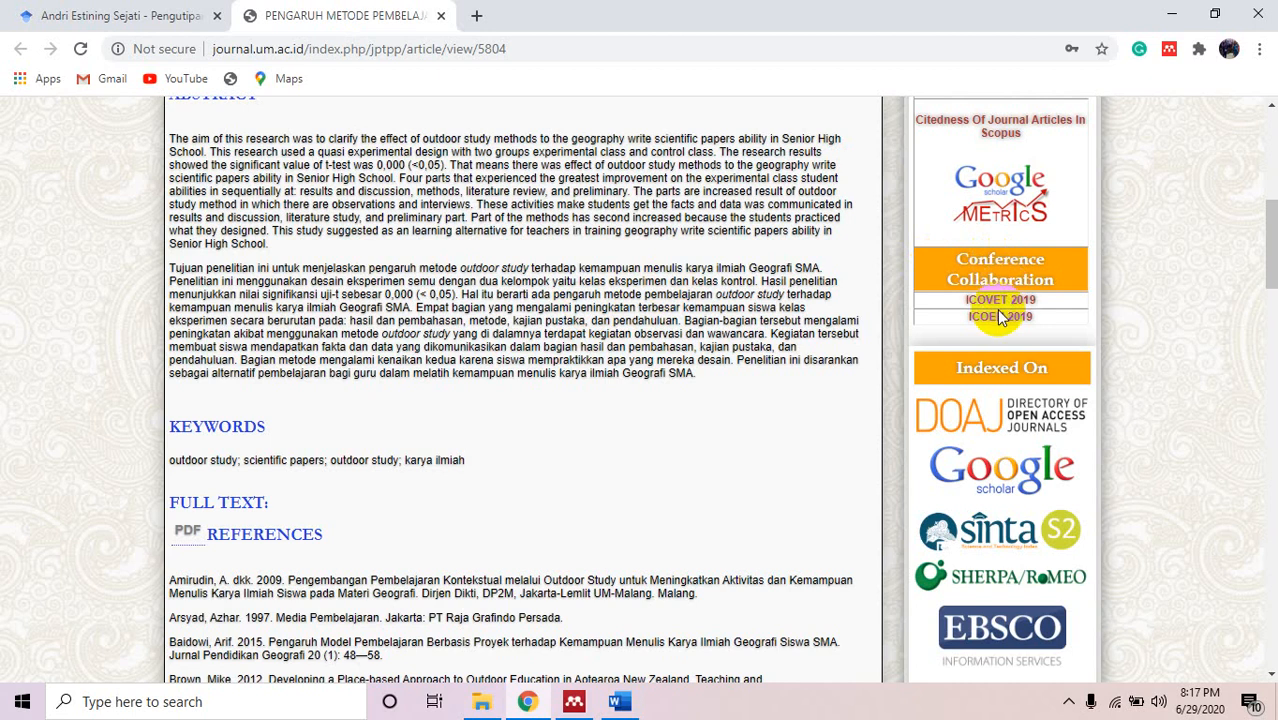
Save the Pengaruh Metode Pembelajaran Outdoor Study article with its PDF via Web Importer.
drag(1274, 250, 1274, 158)
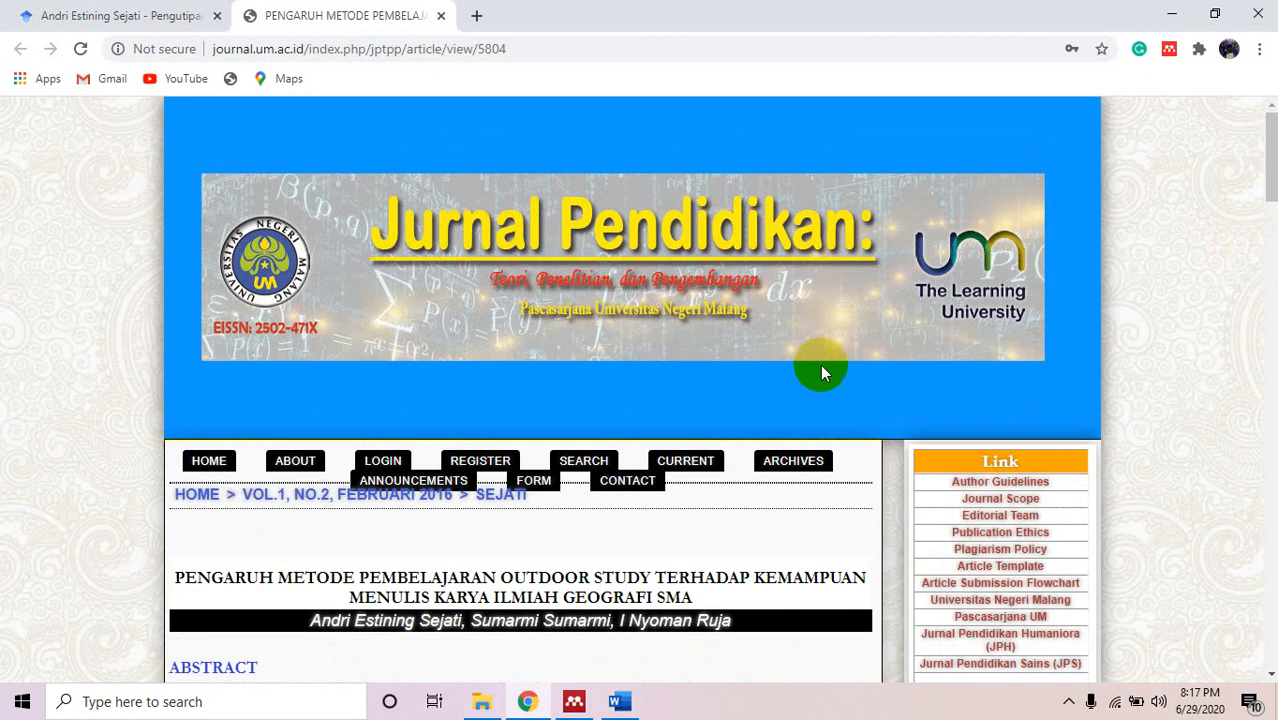
click(578, 703)
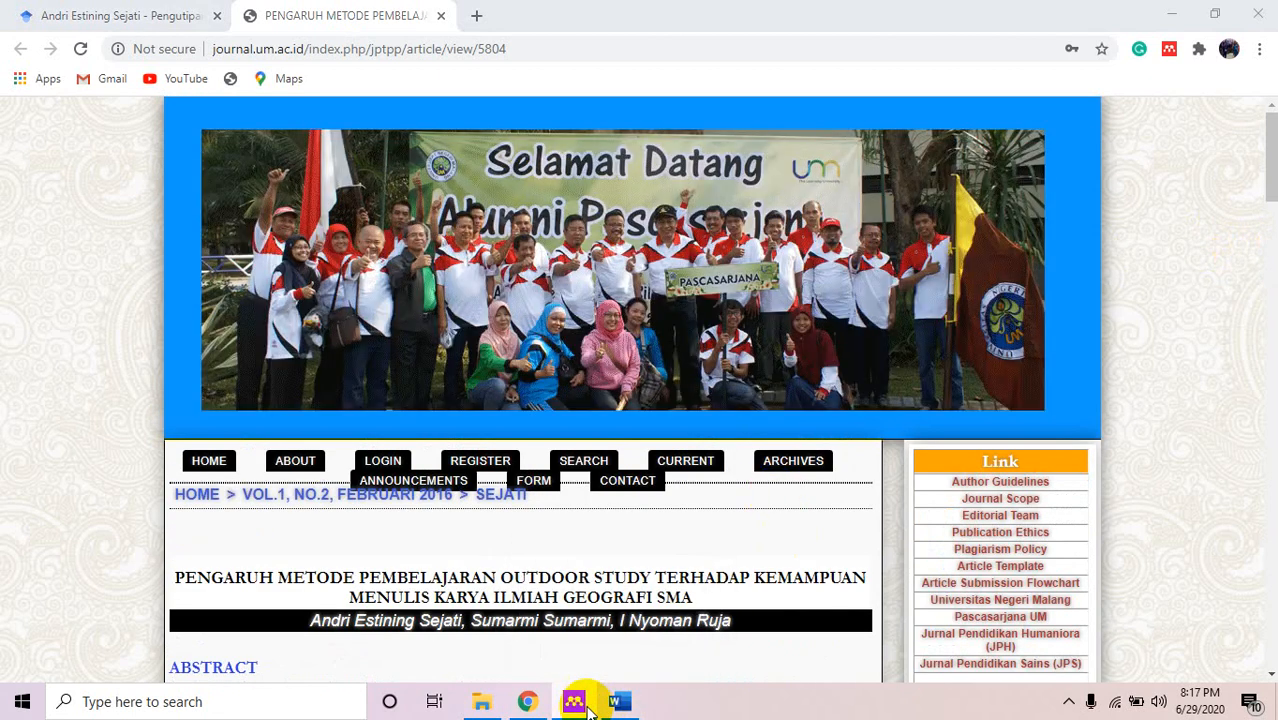
click(586, 704)
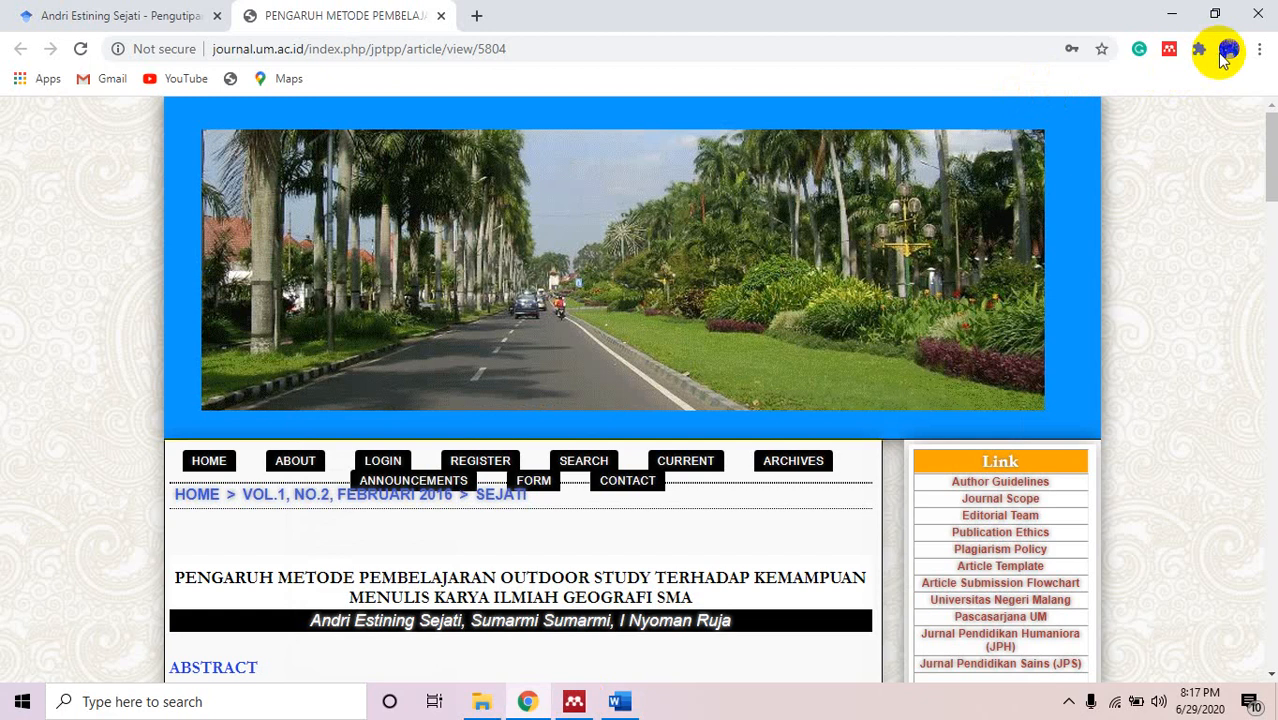
click(1170, 52)
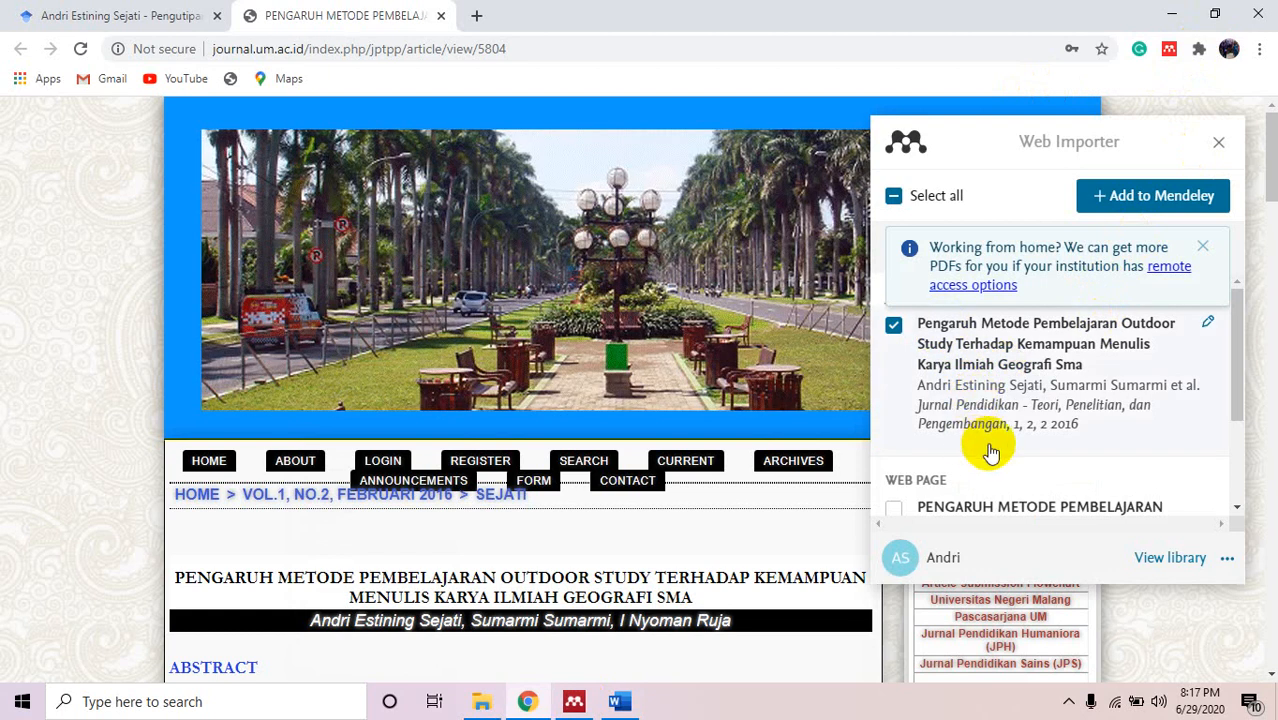
mouse_move(1240, 355)
mouse_down()
mouse_move(1244, 365)
mouse_move(1244, 334)
mouse_up()
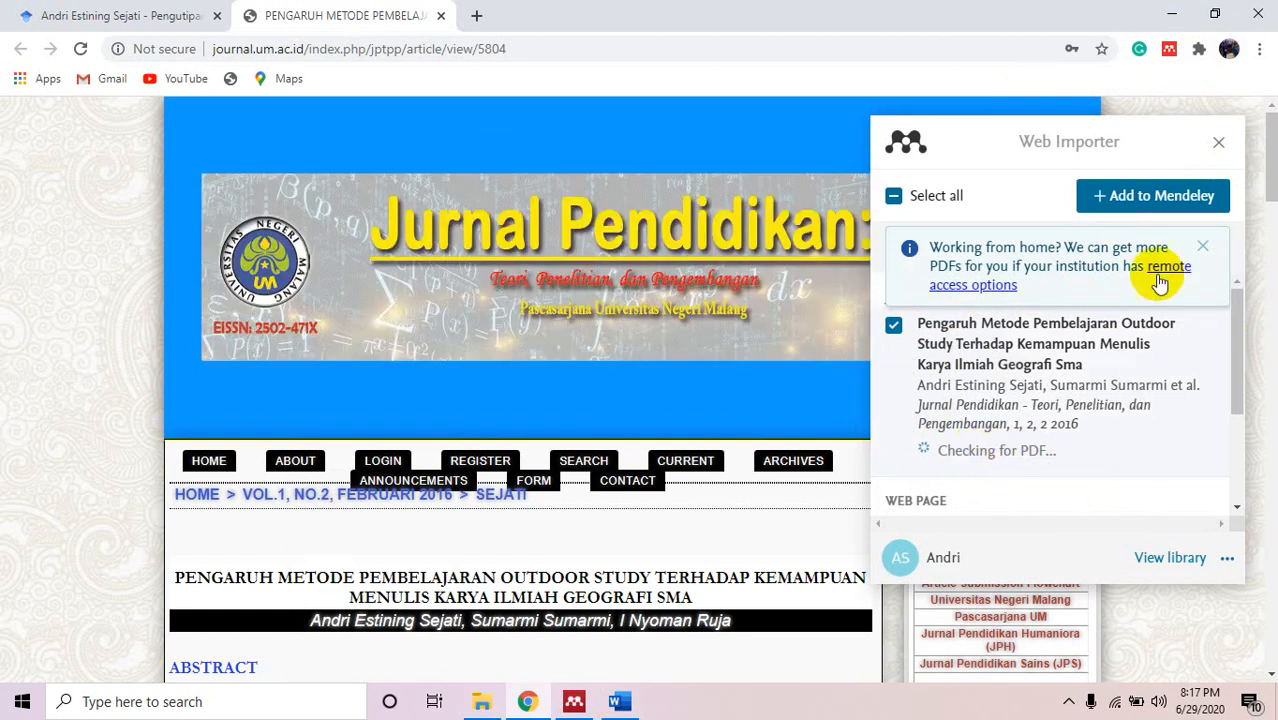
click(1203, 248)
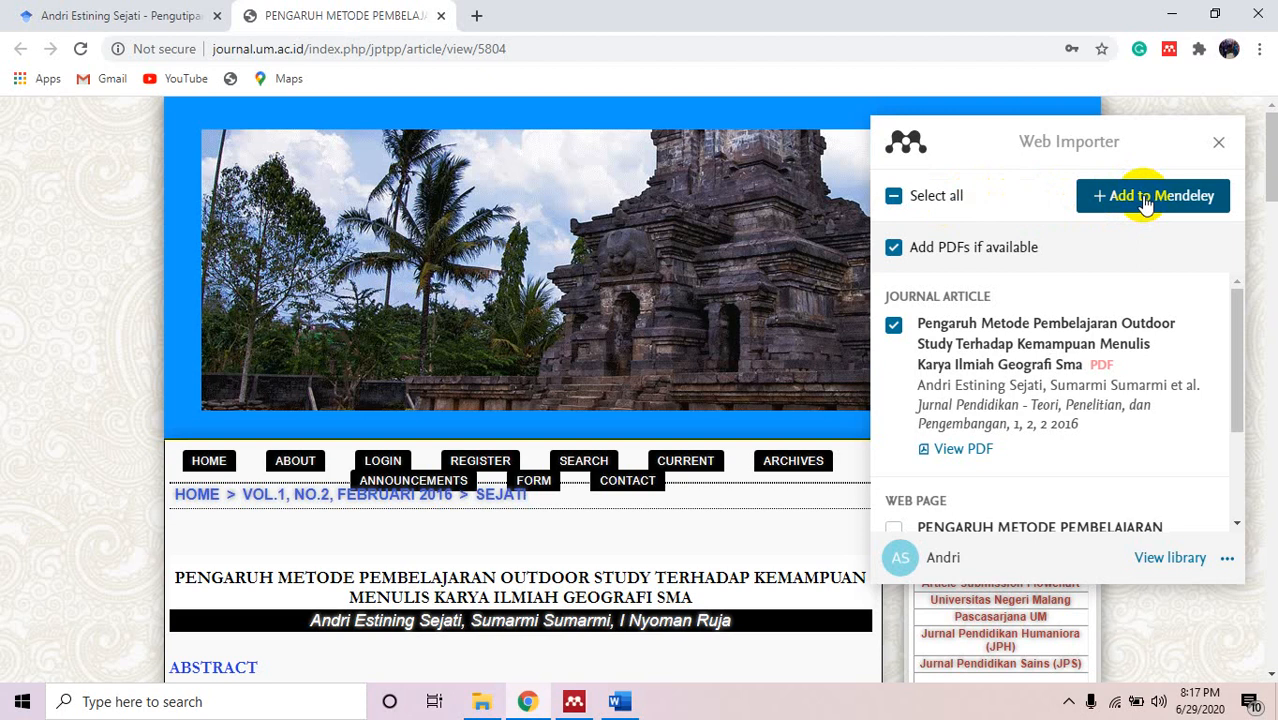
click(1146, 200)
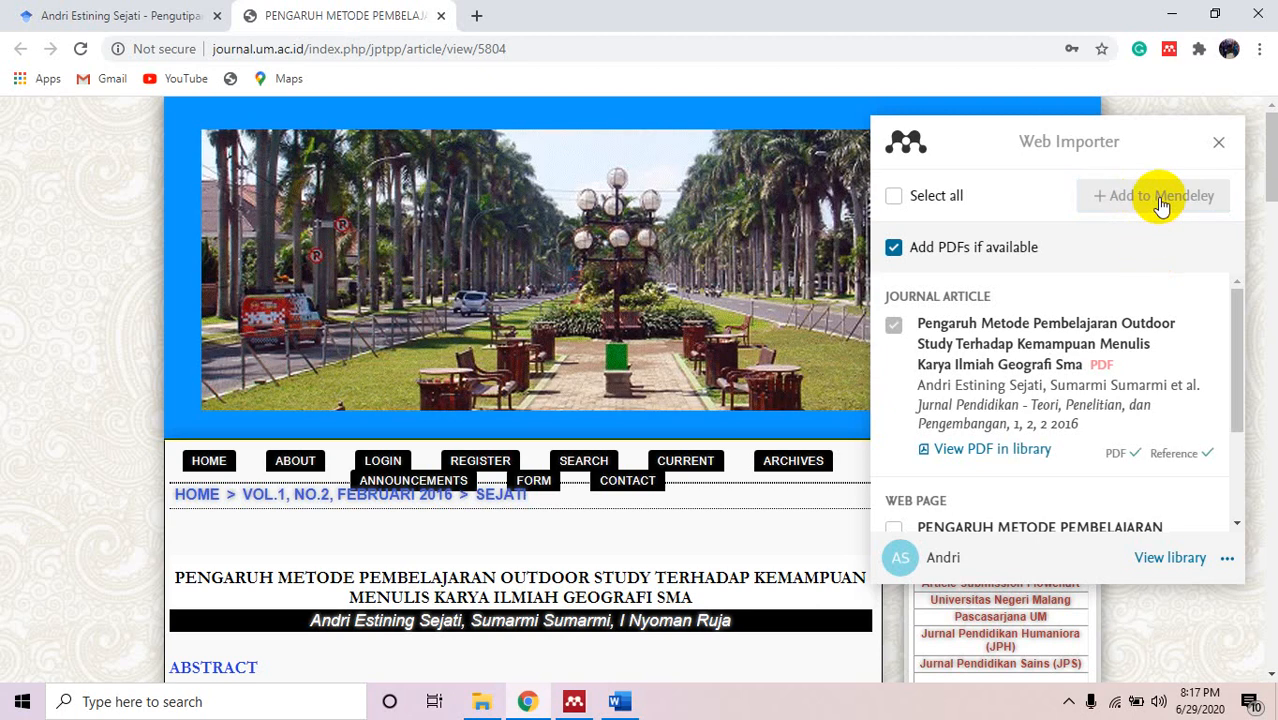
click(573, 701)
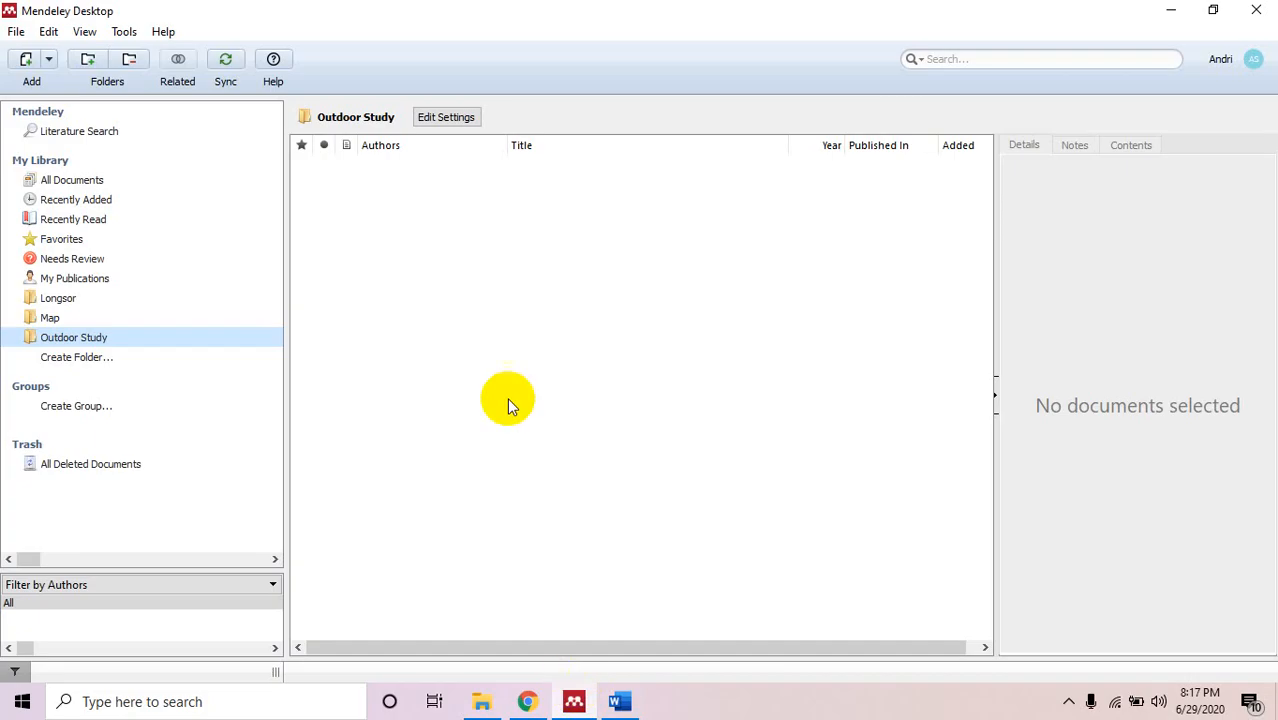
Sync the library from All Documents and recheck the importer panel in Chrome.
click(71, 180)
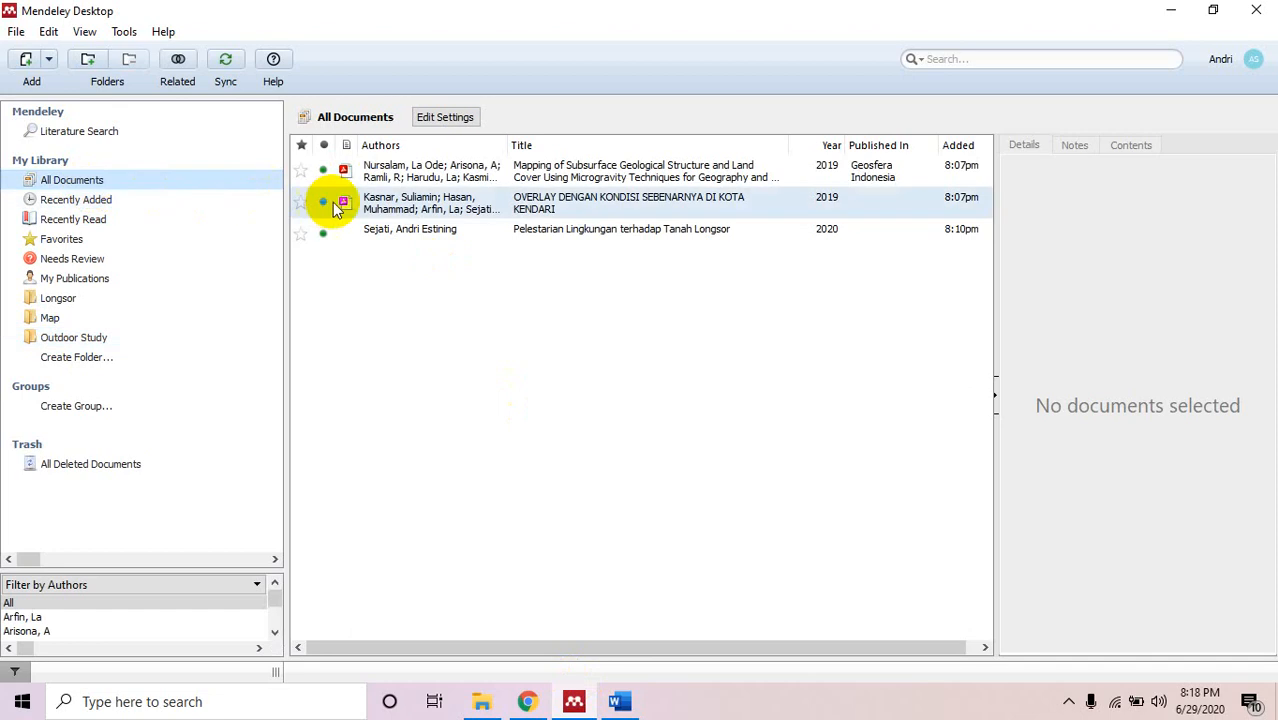
click(228, 60)
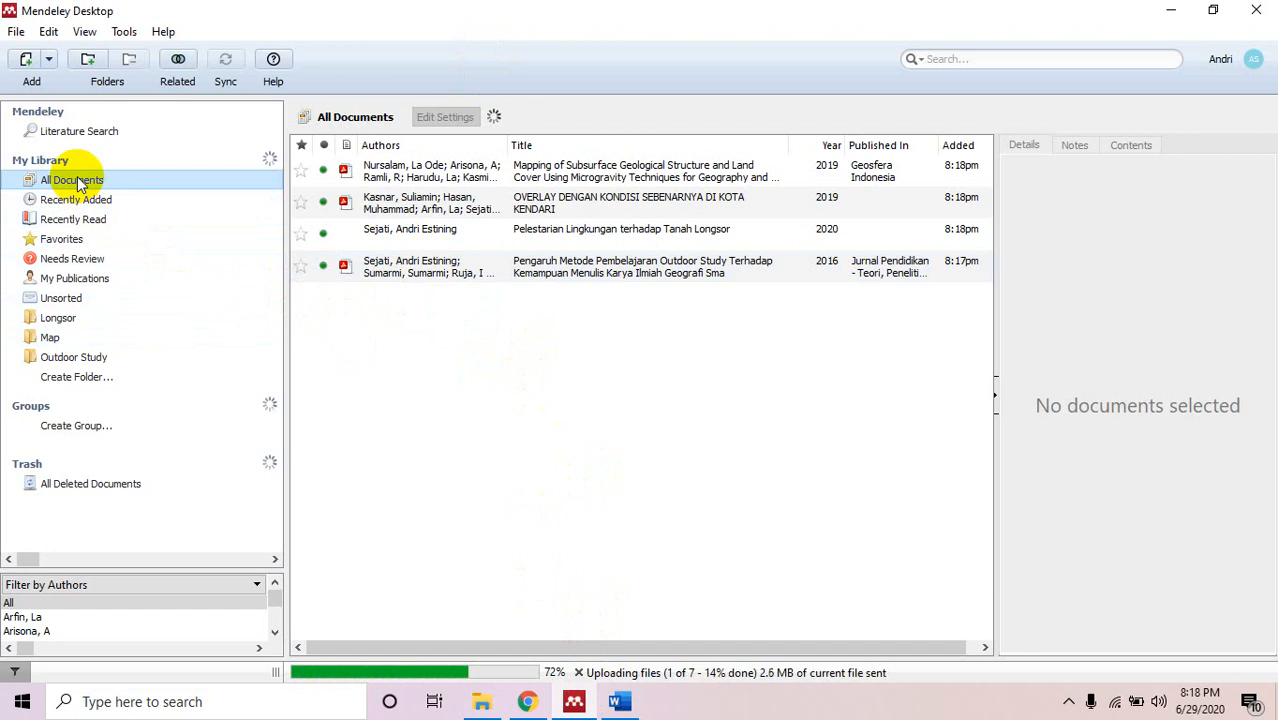
click(527, 701)
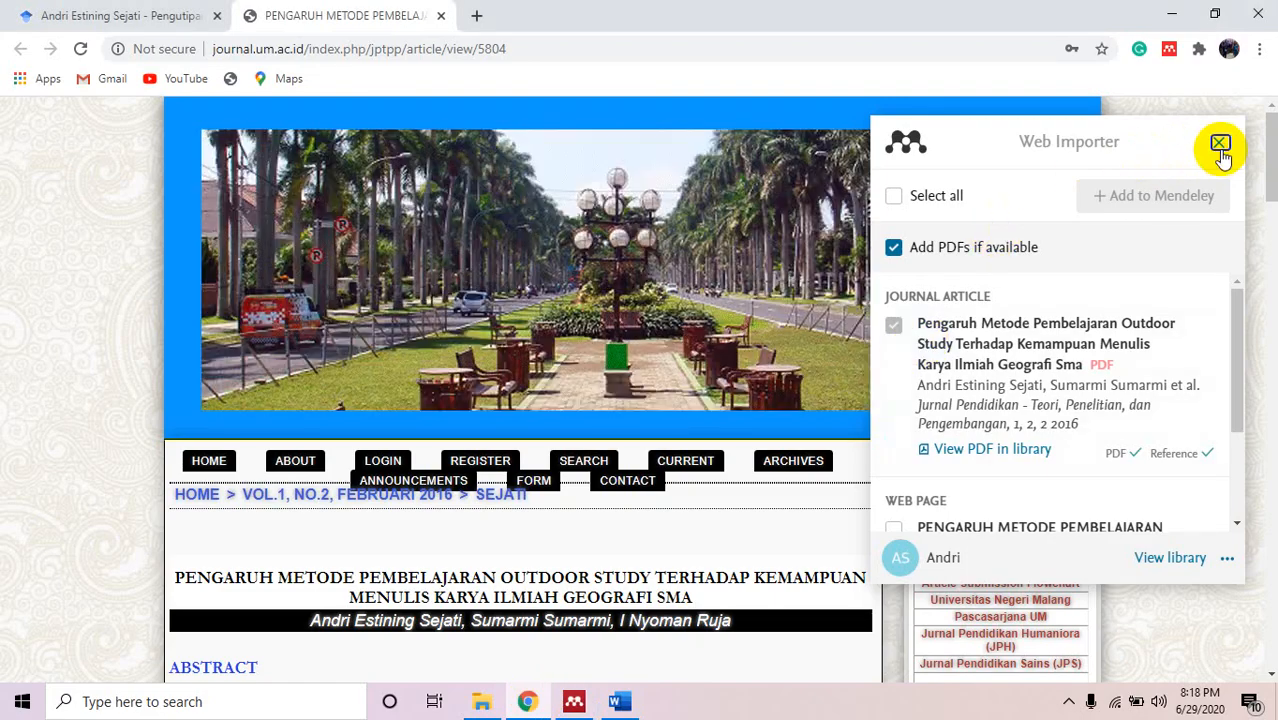
click(1220, 145)
click(1168, 50)
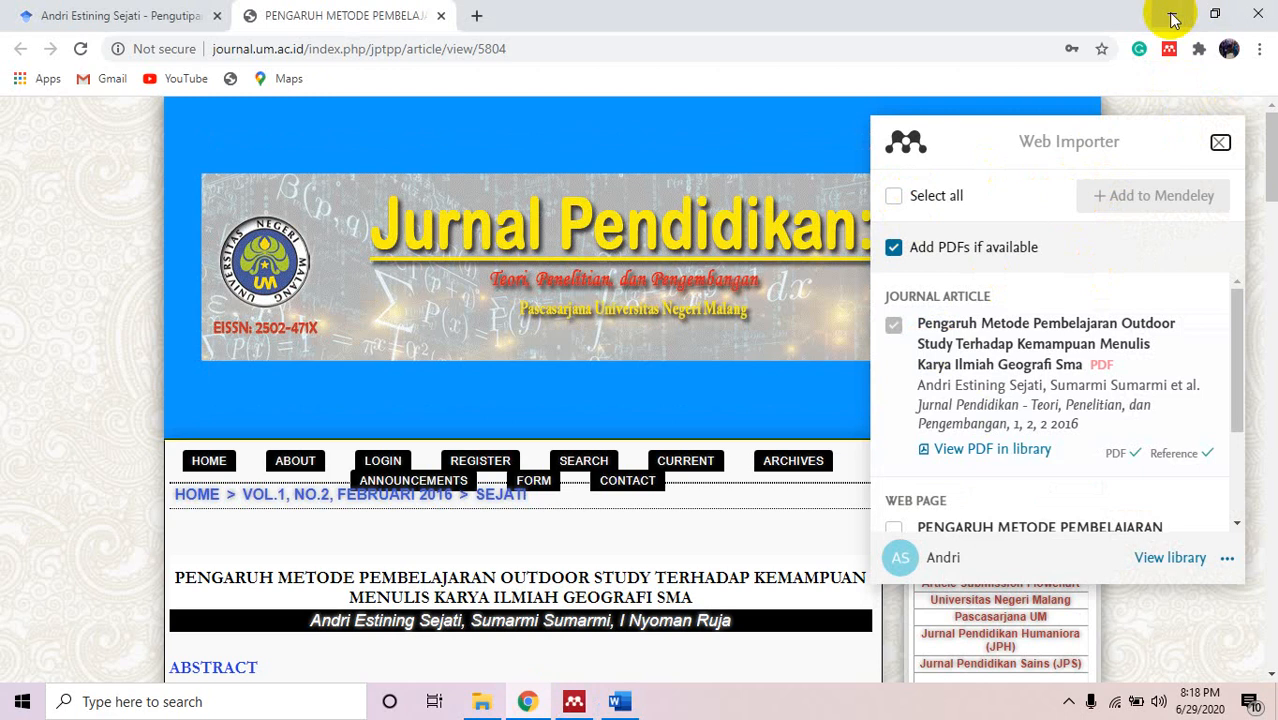
click(1168, 15)
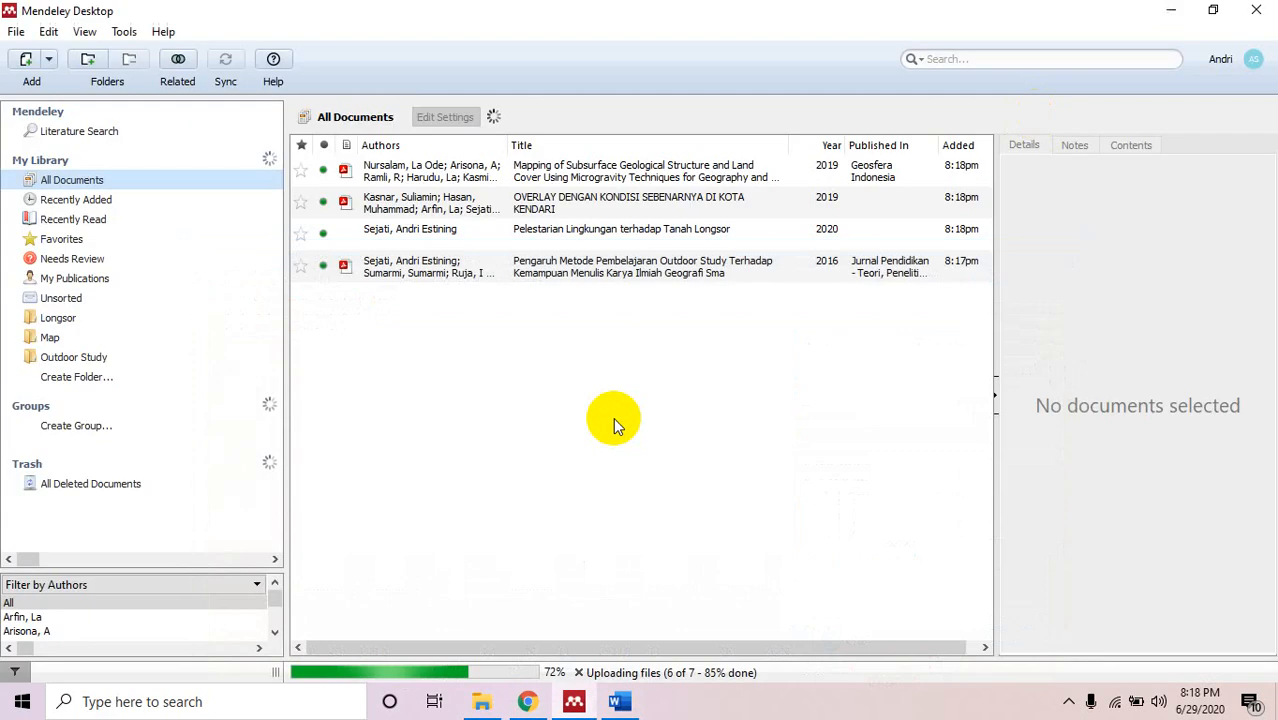
Delete the newly imported Pengaruh Metode article and minimize Mendeley Desktop.
right_click(408, 276)
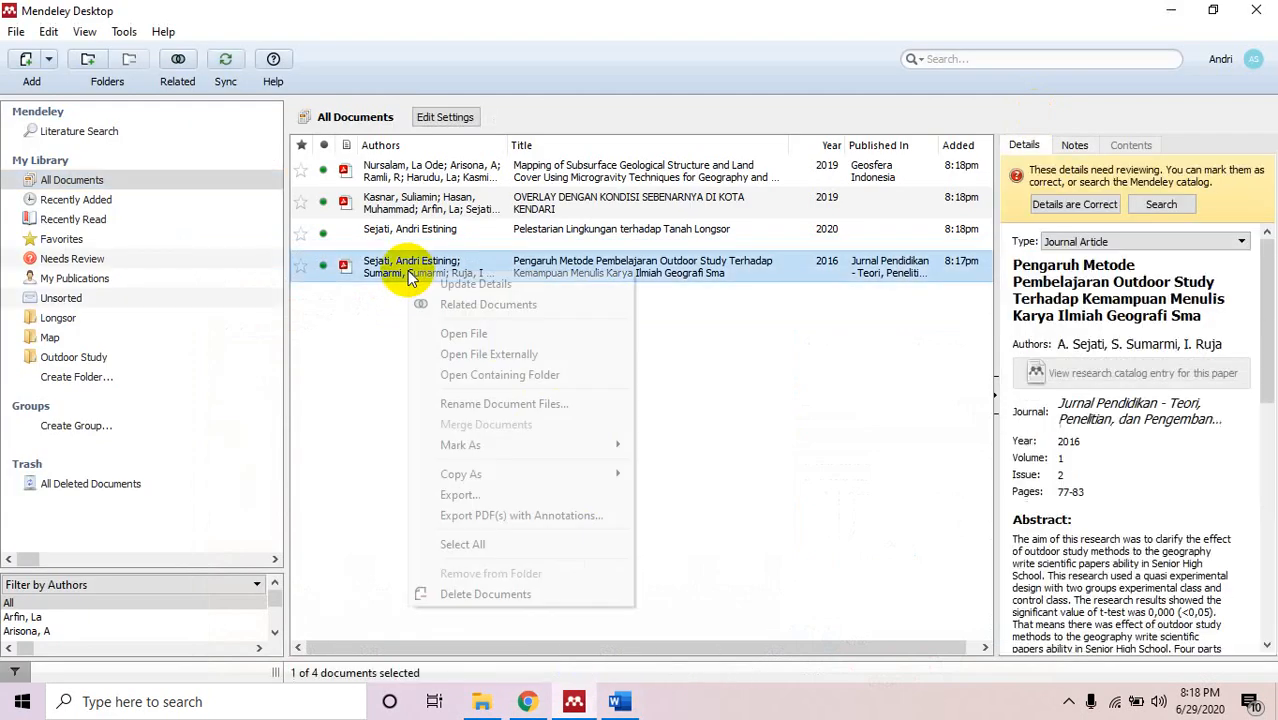
click(510, 595)
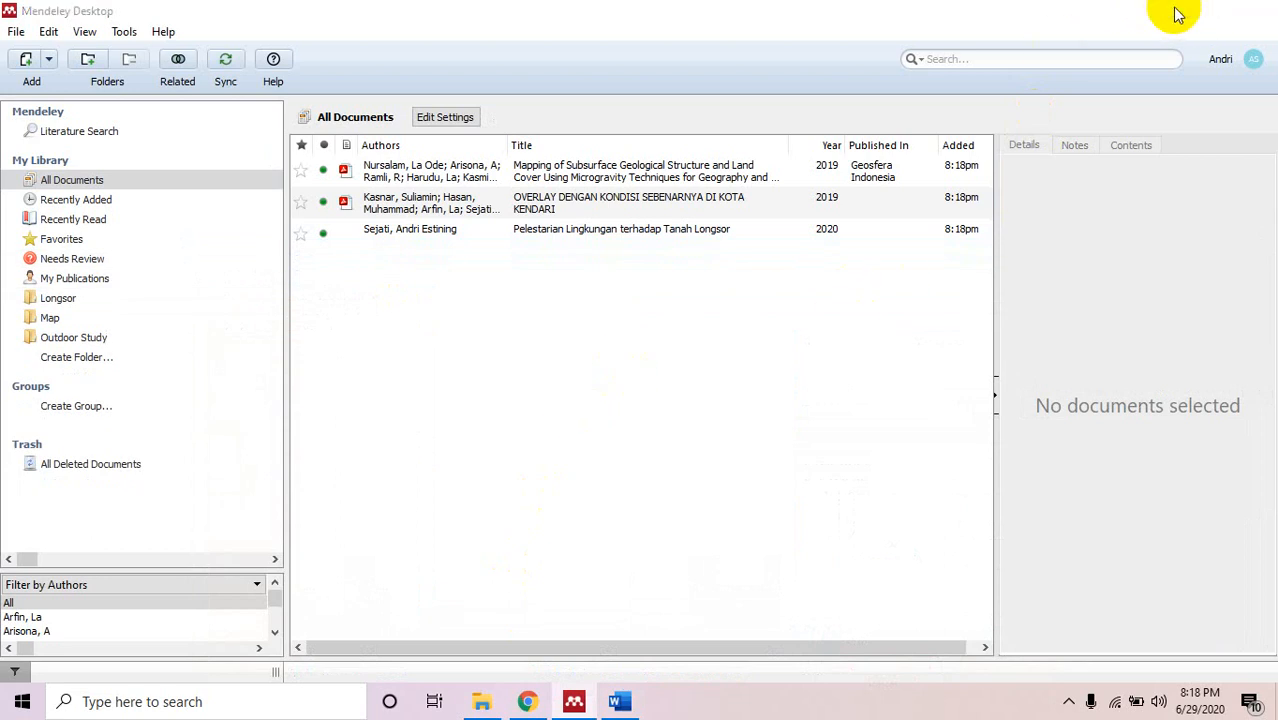
click(1178, 12)
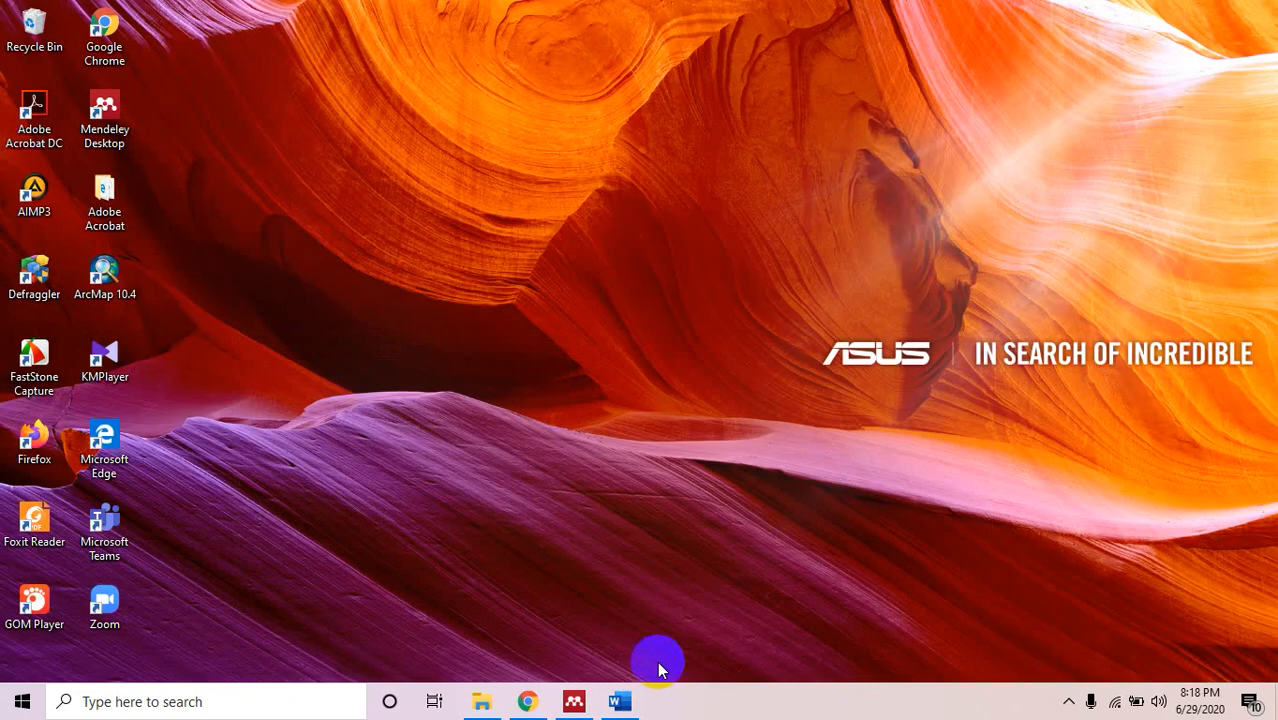
Reload the journal article page and reopen Mendeley Web Importer once it loads.
click(527, 701)
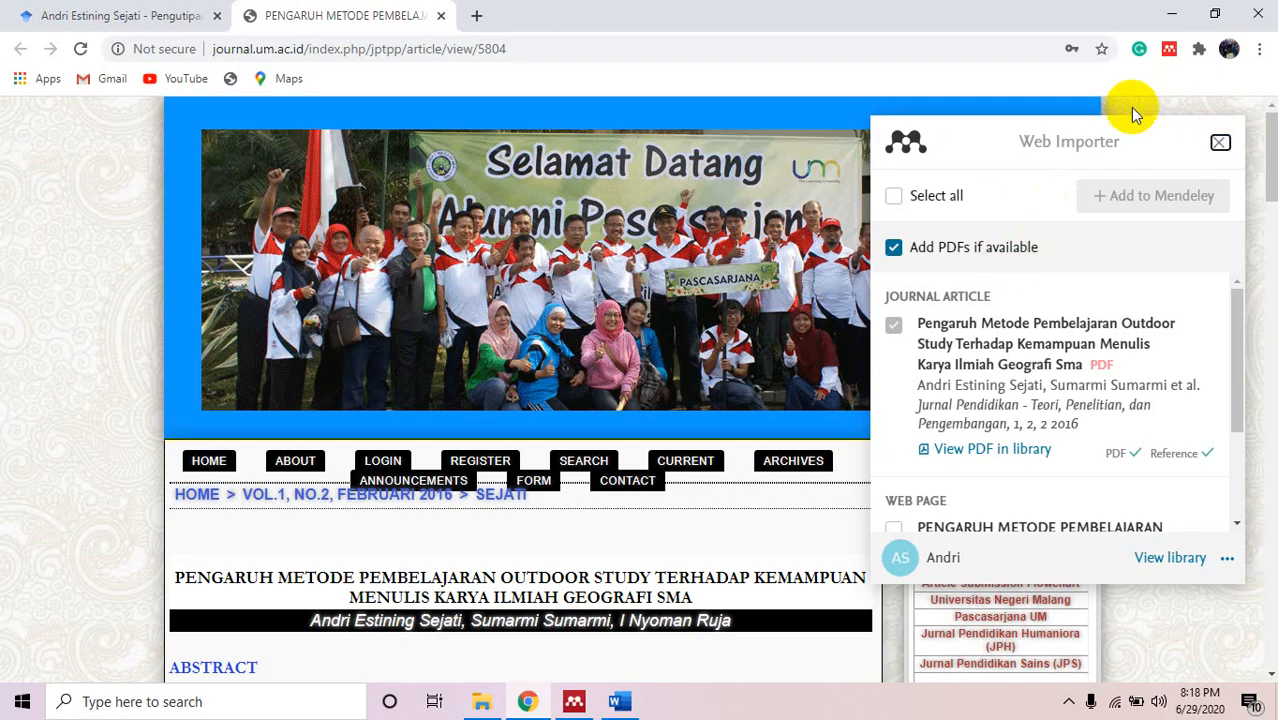
click(1218, 142)
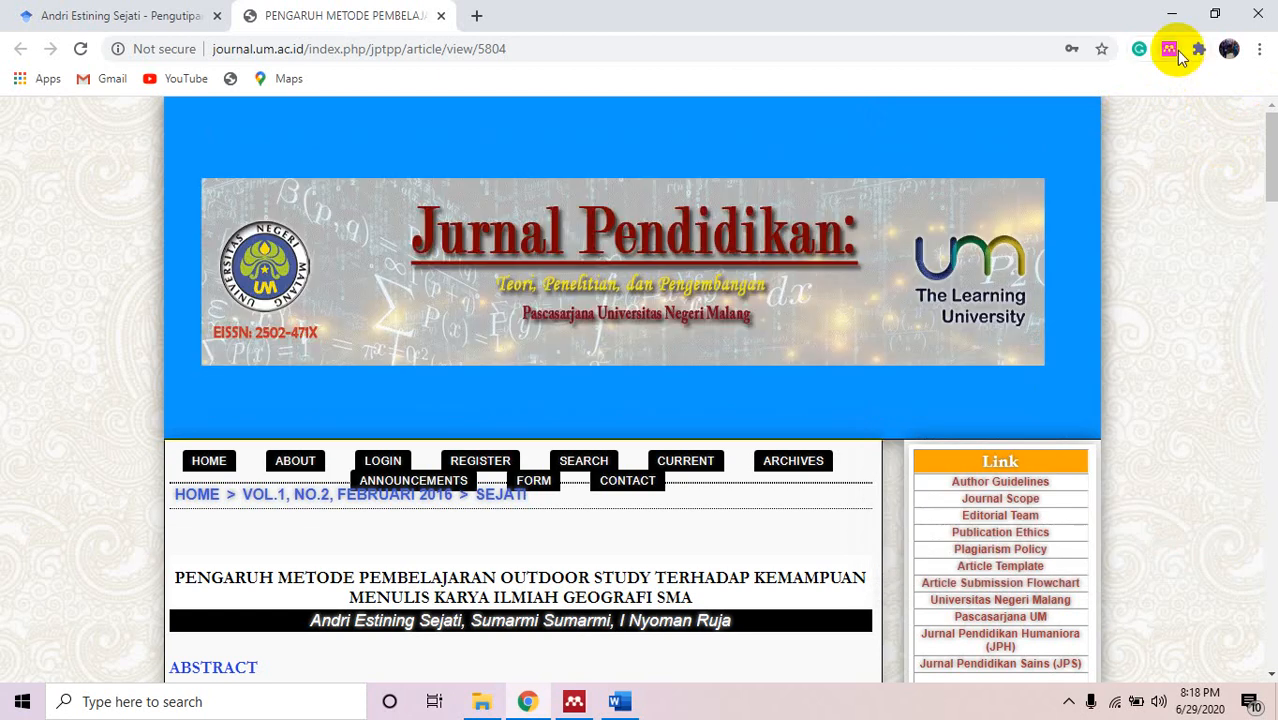
click(1169, 48)
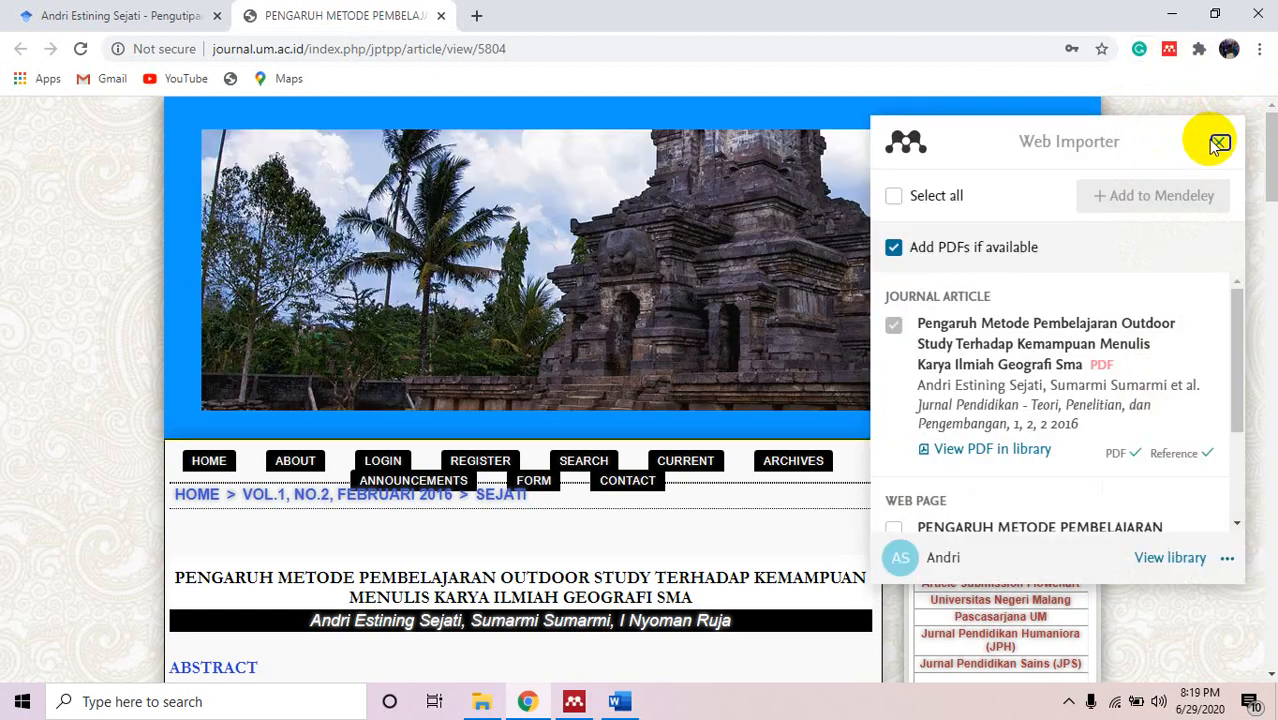
click(1218, 142)
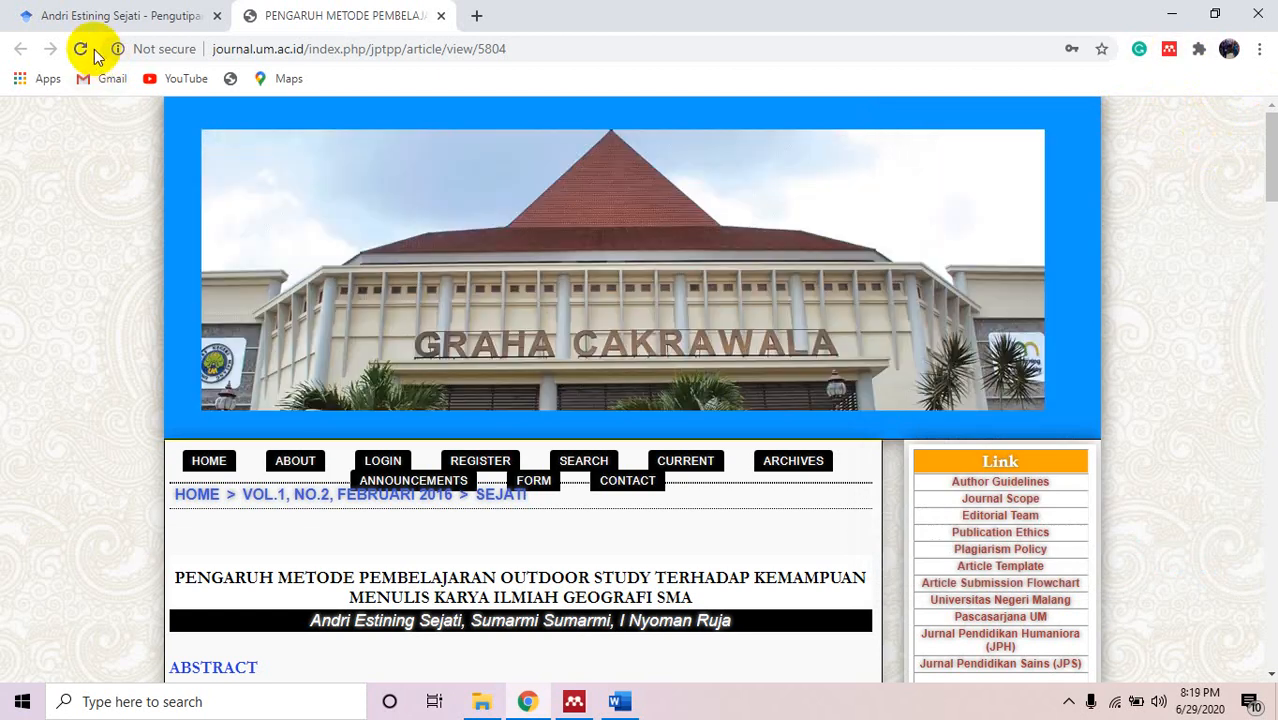
click(88, 49)
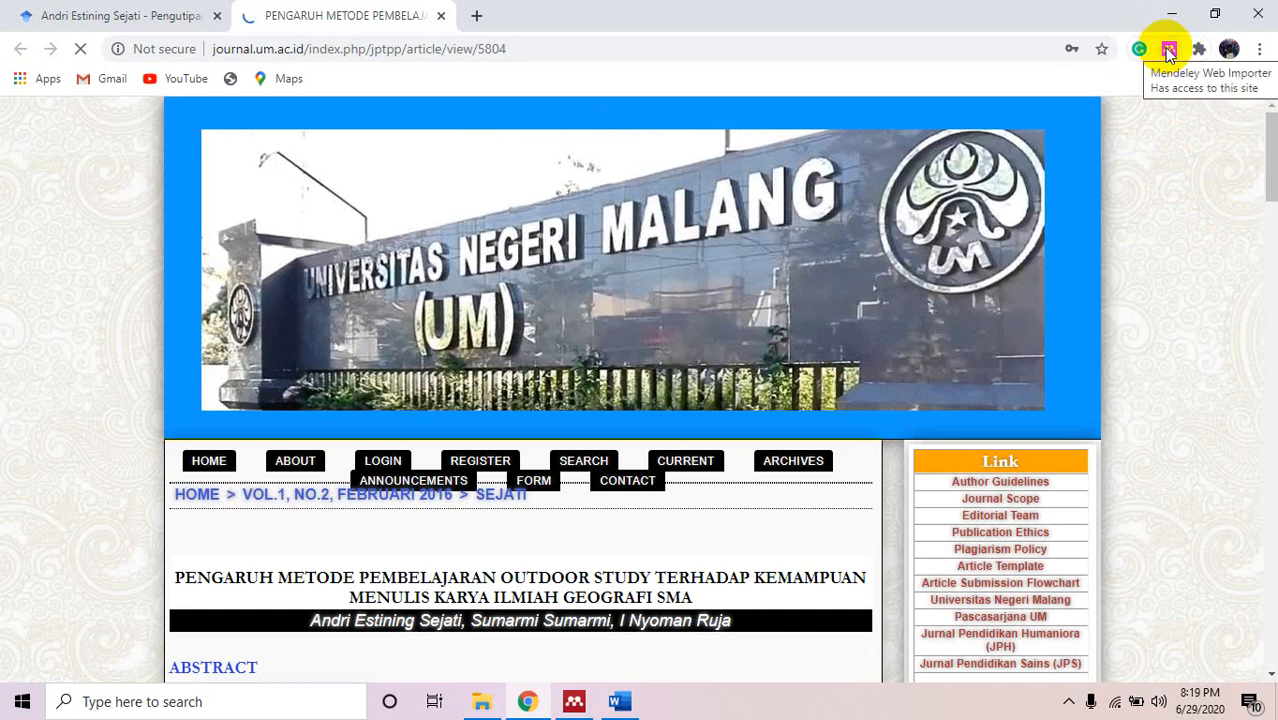
click(1169, 53)
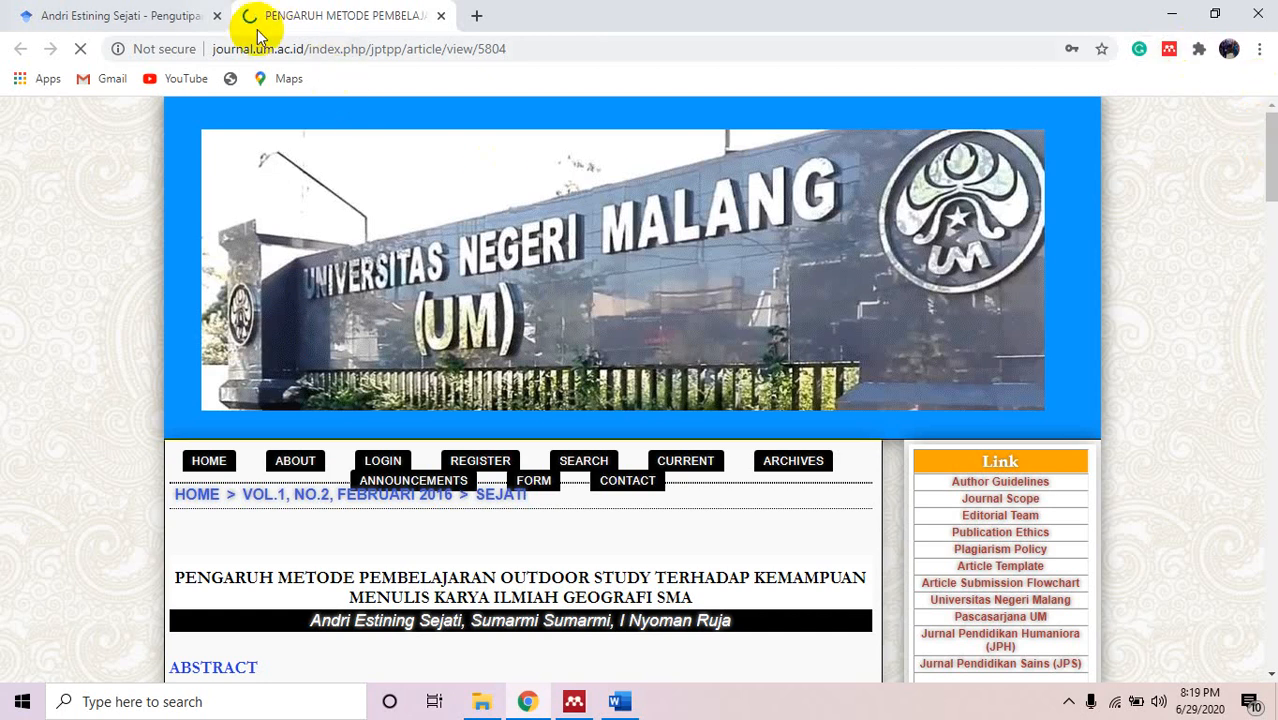
click(1169, 53)
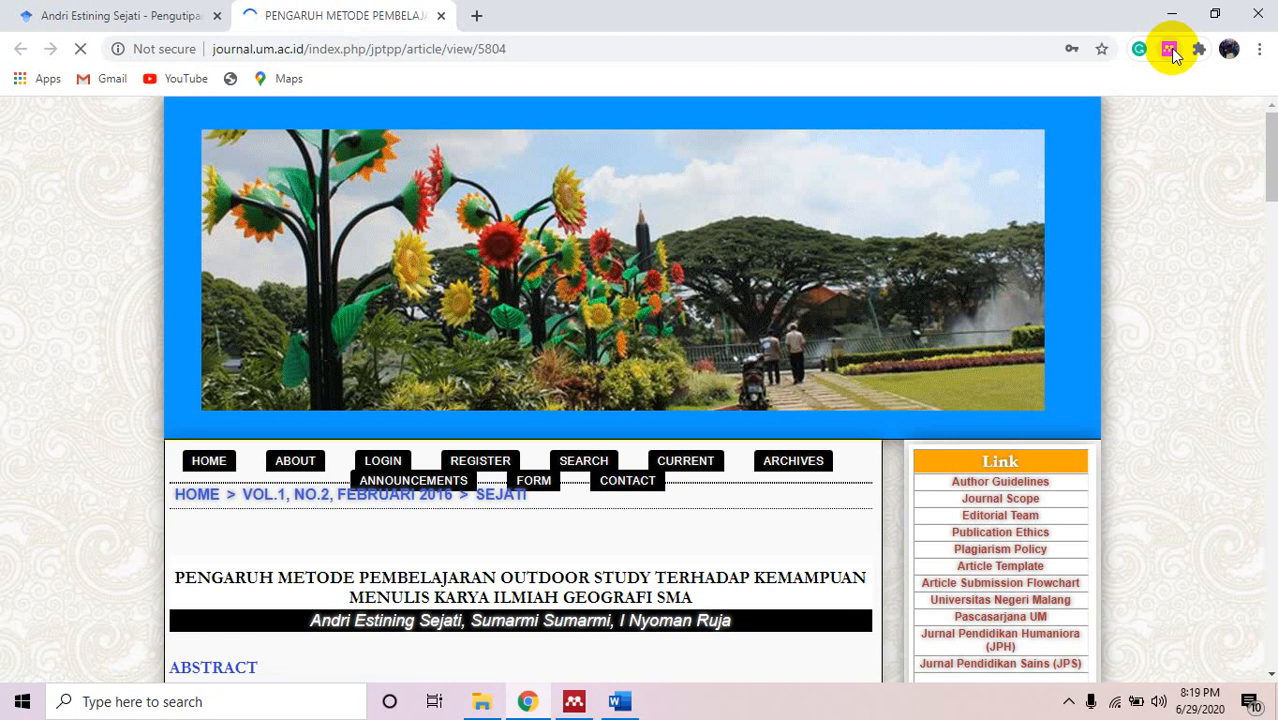
click(1169, 50)
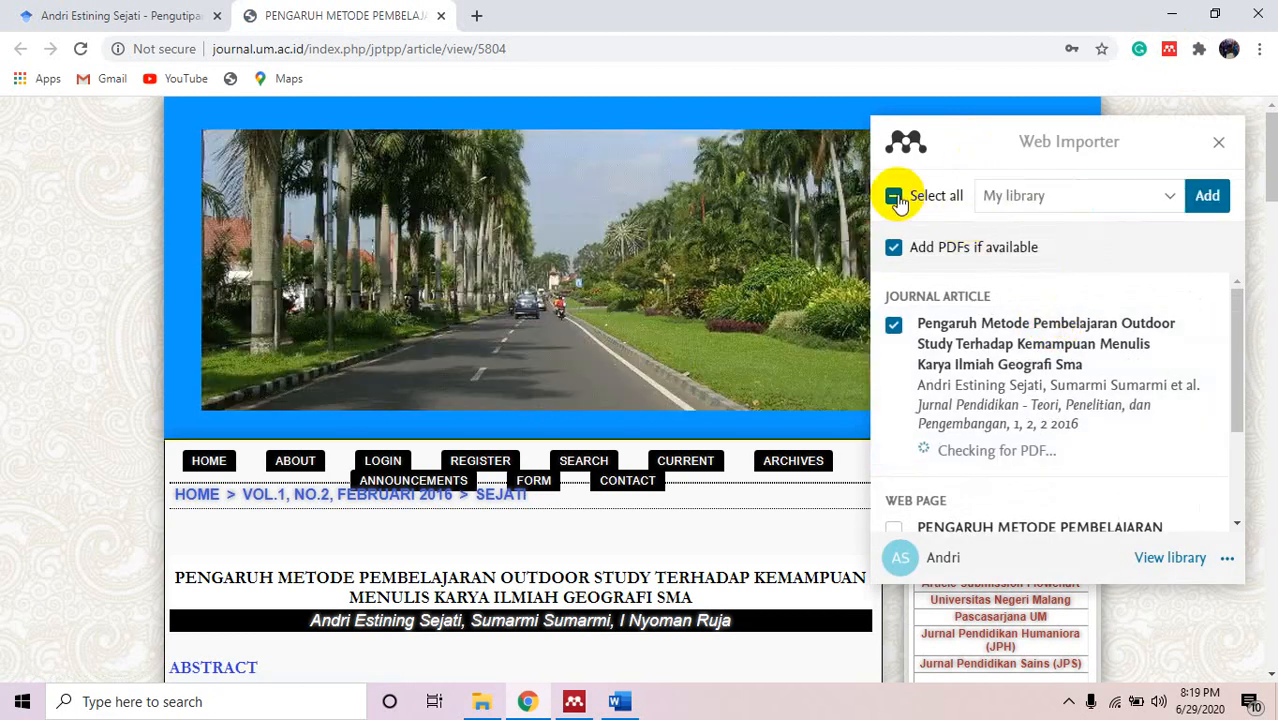
Add the article with its PDF to the Outdoor Study collection, then close the journal tab.
click(1141, 205)
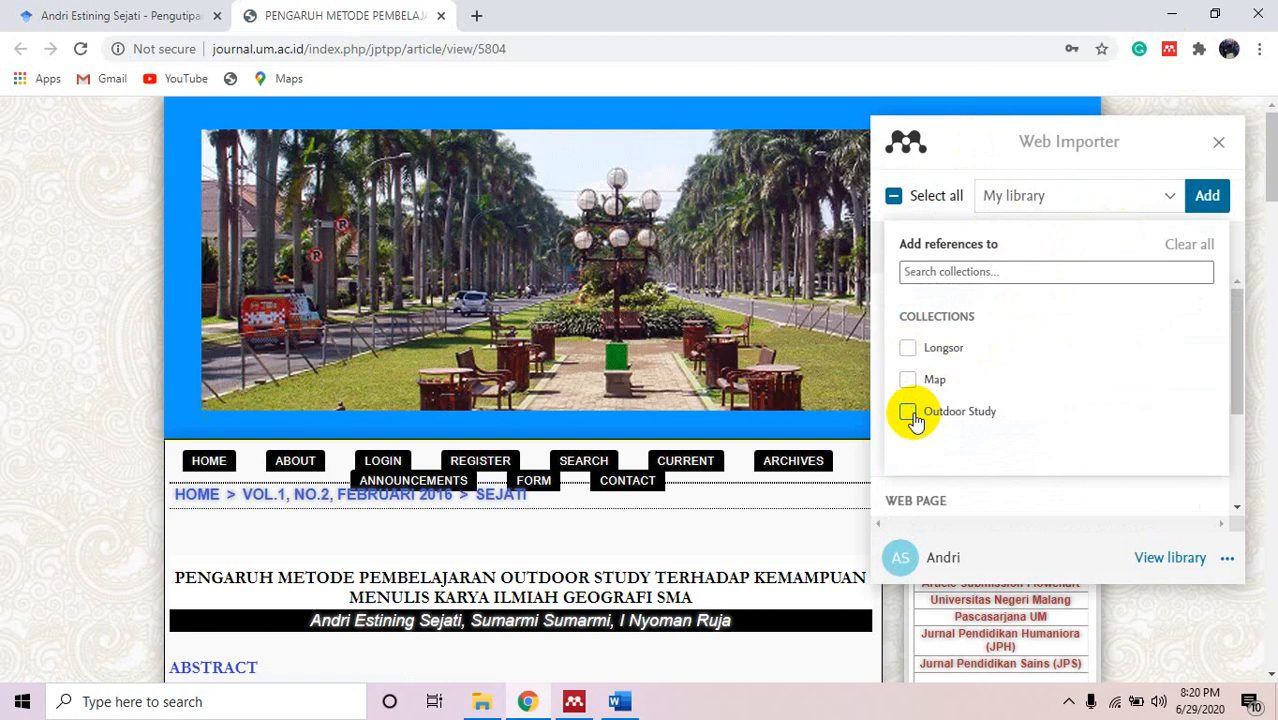
click(912, 415)
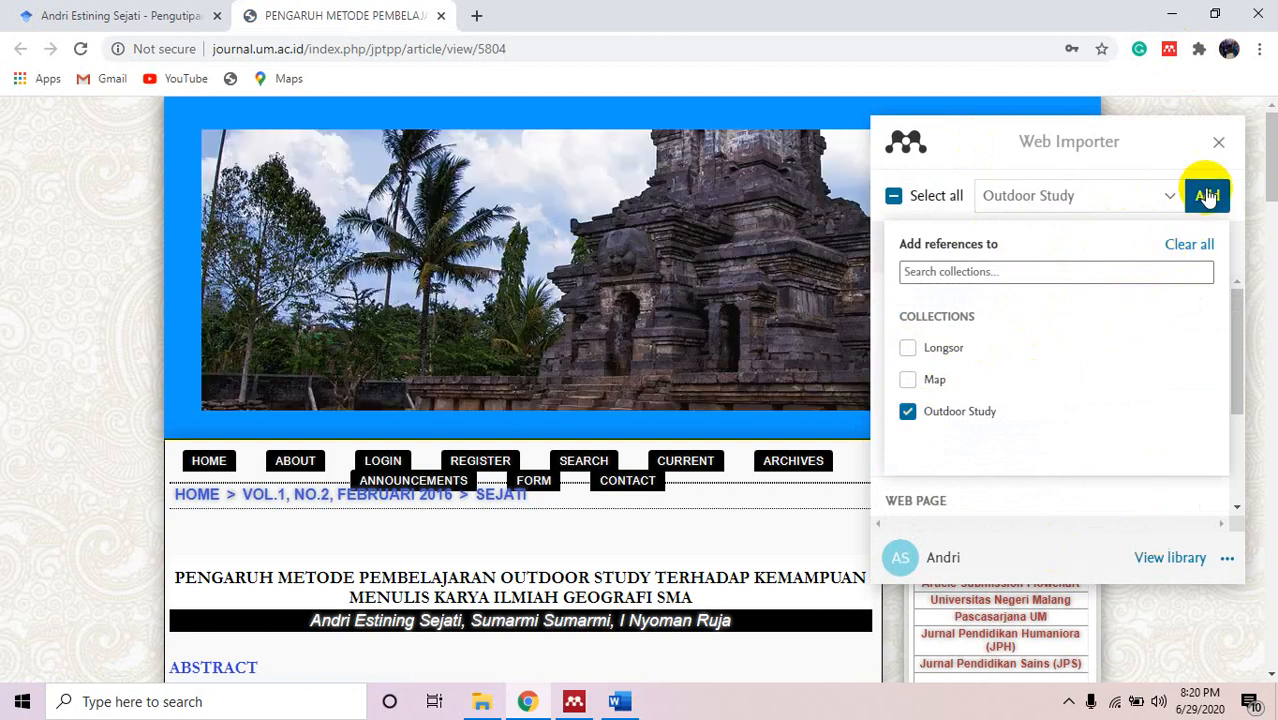
click(1207, 195)
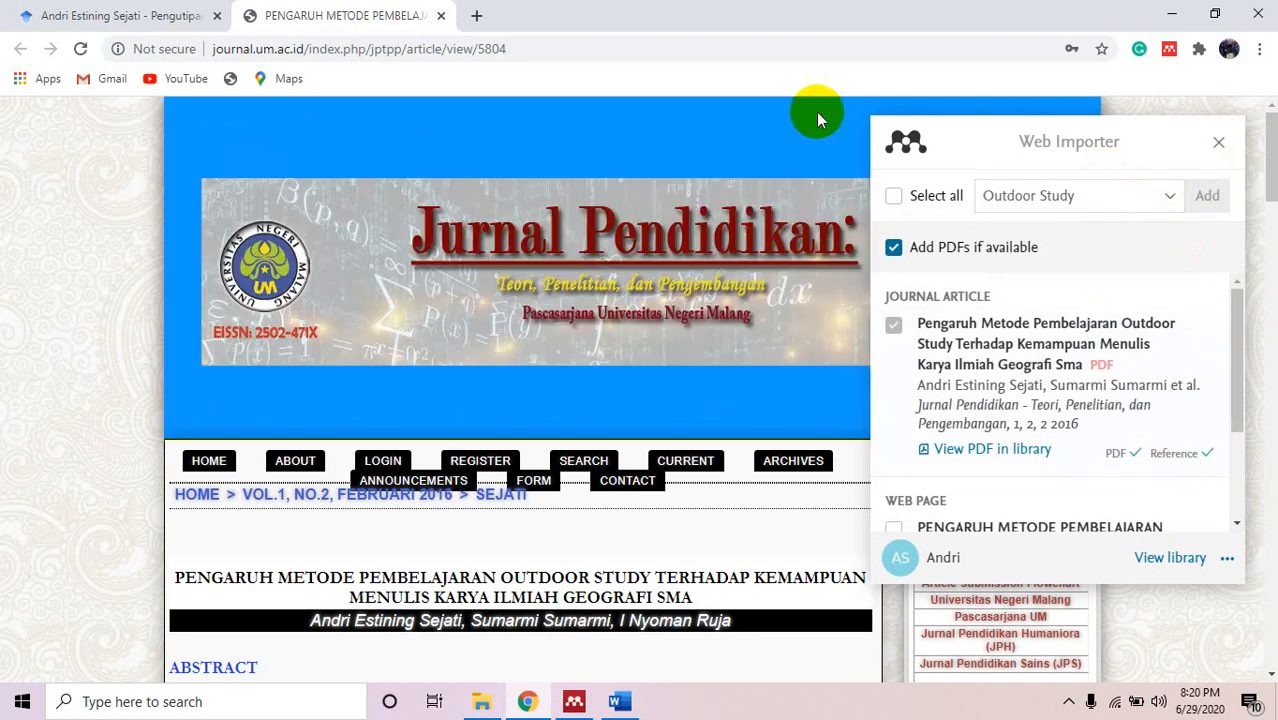
click(441, 16)
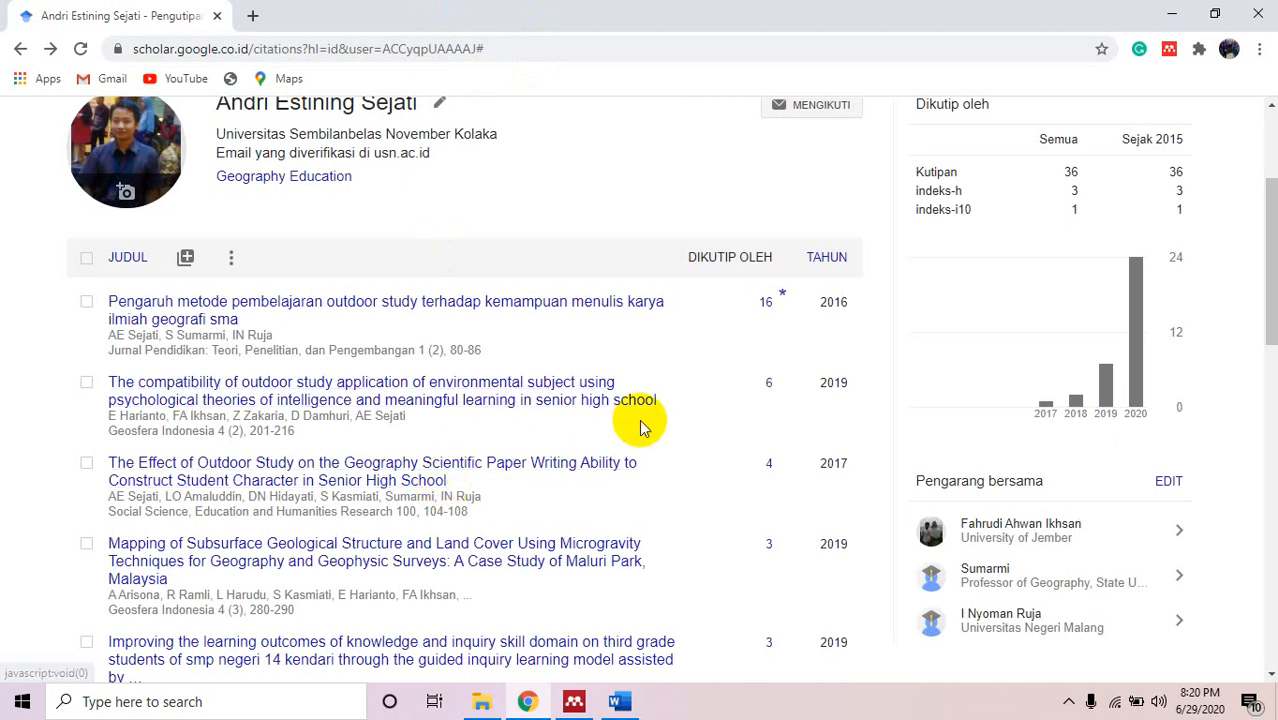
Open the Atlantis Press SEADRIC 2017 page for The Effect of Outdoor Study in a new tab.
click(443, 482)
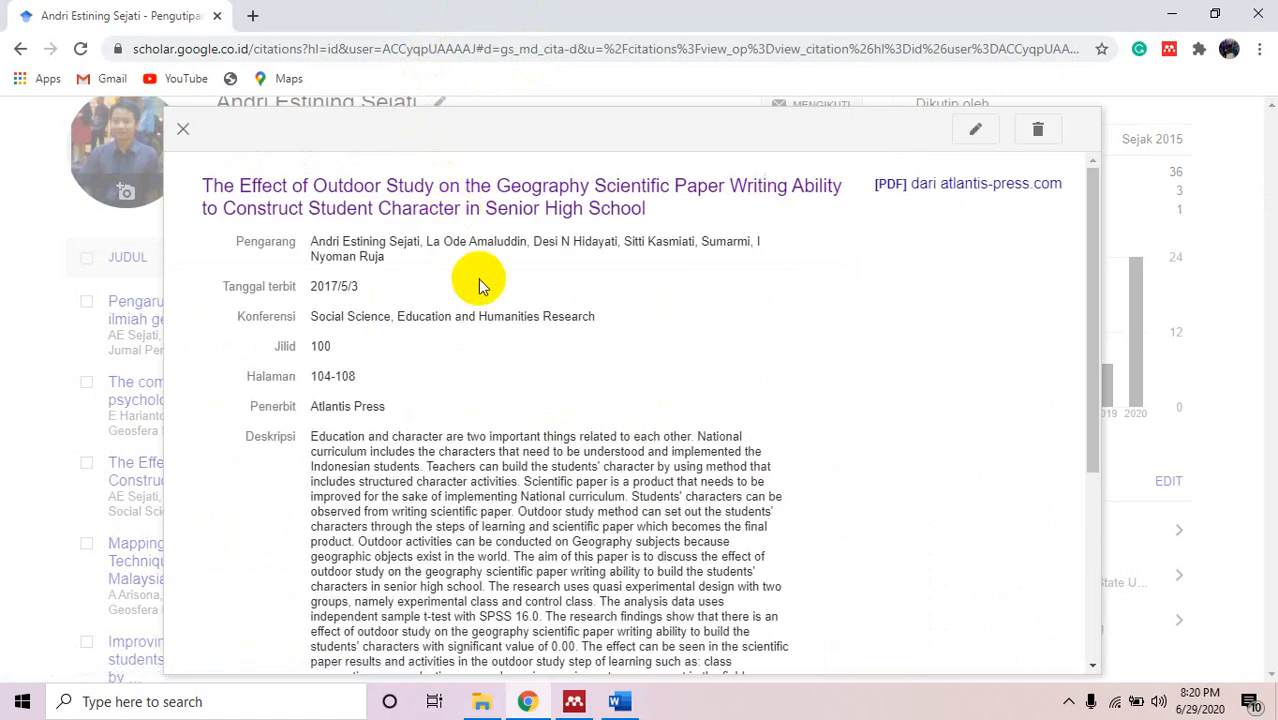
right_click(490, 215)
click(595, 220)
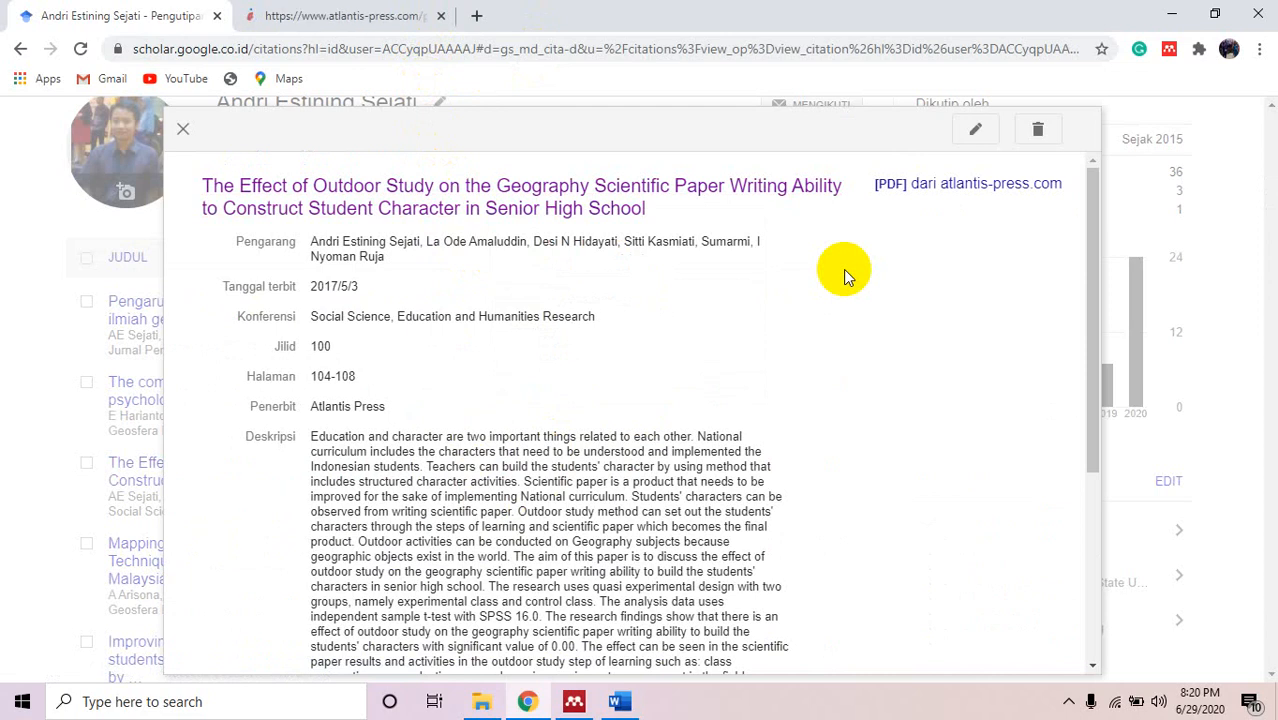
click(365, 16)
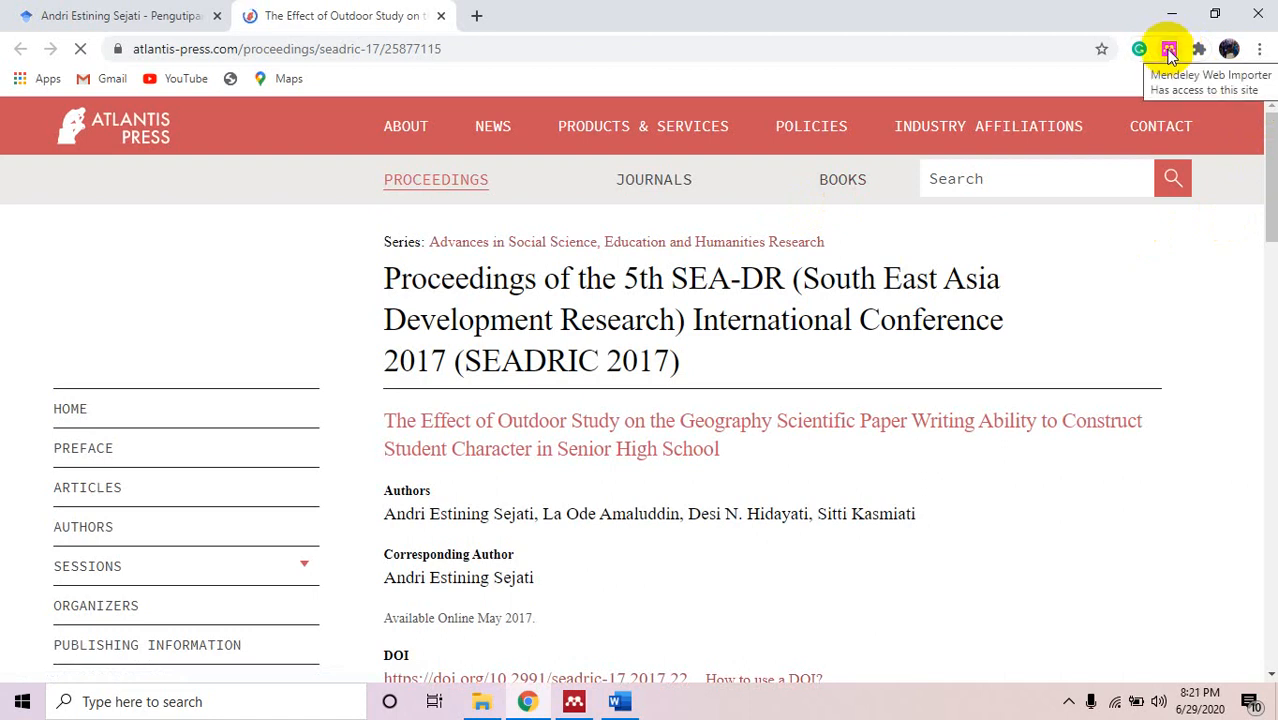
Reopen Web Importer until it lists the 2017 conference paper and PDF for Outdoor Study.
click(1169, 50)
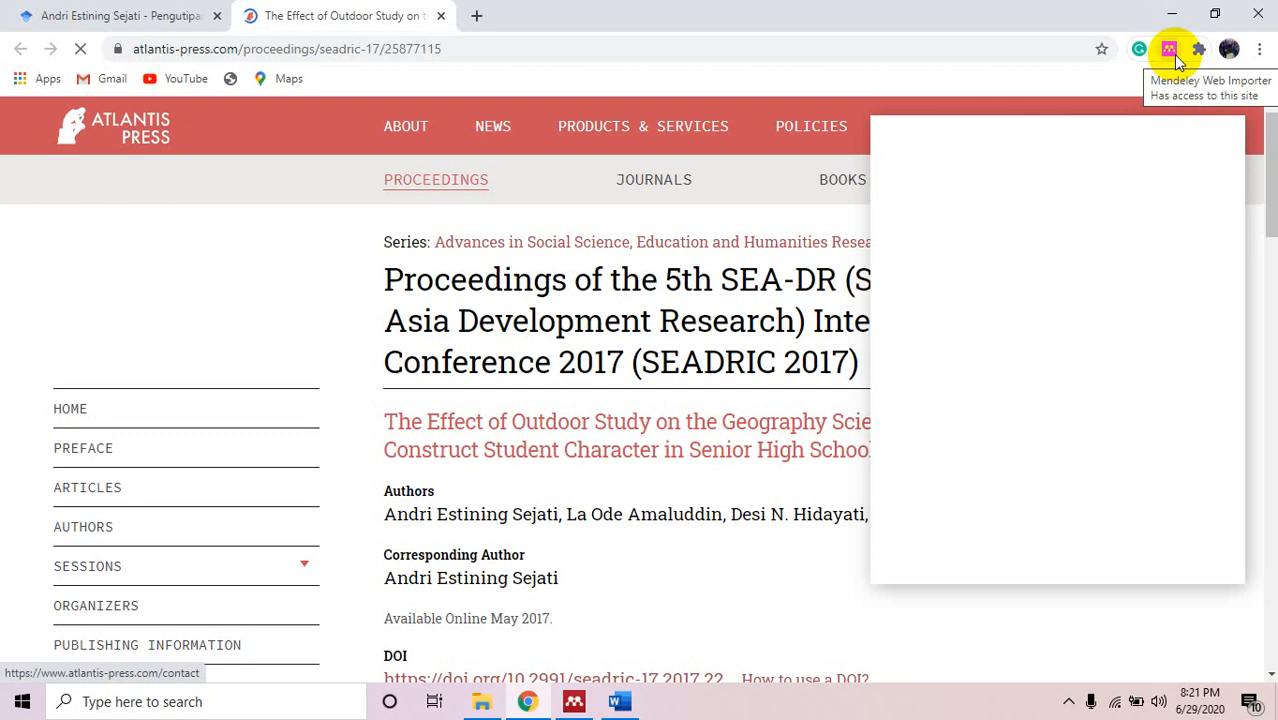
click(1178, 58)
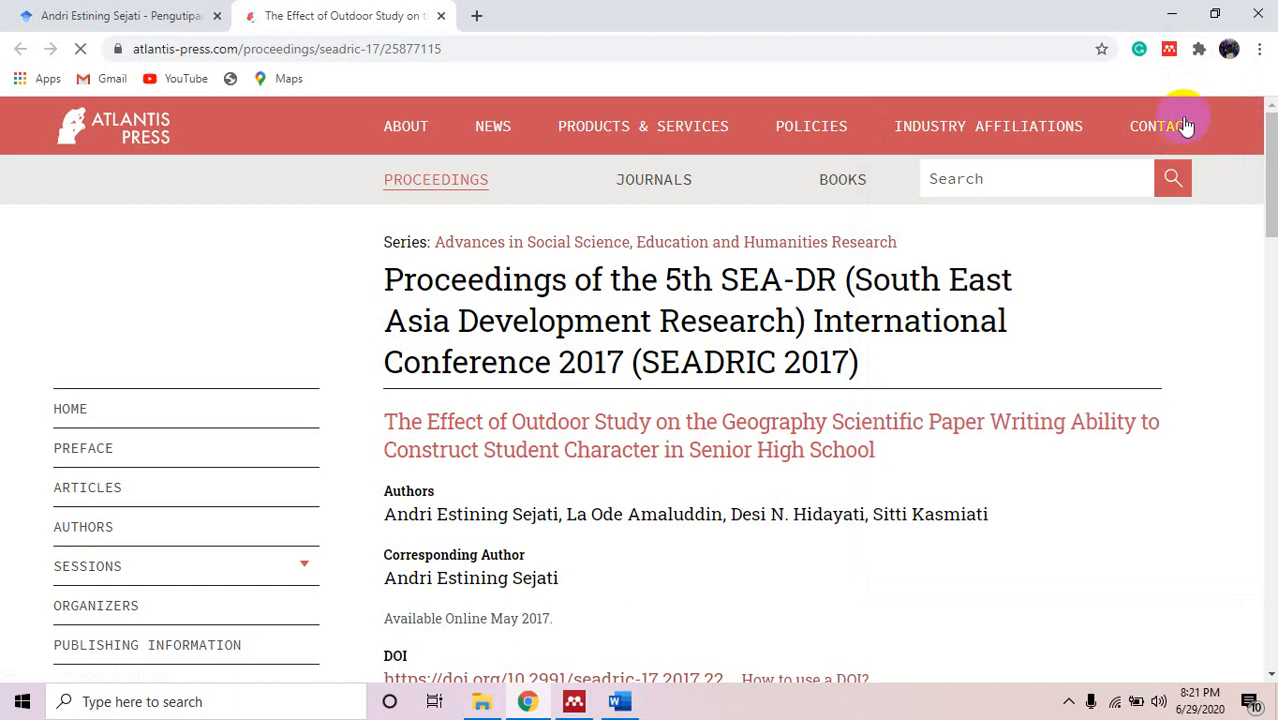
click(1170, 52)
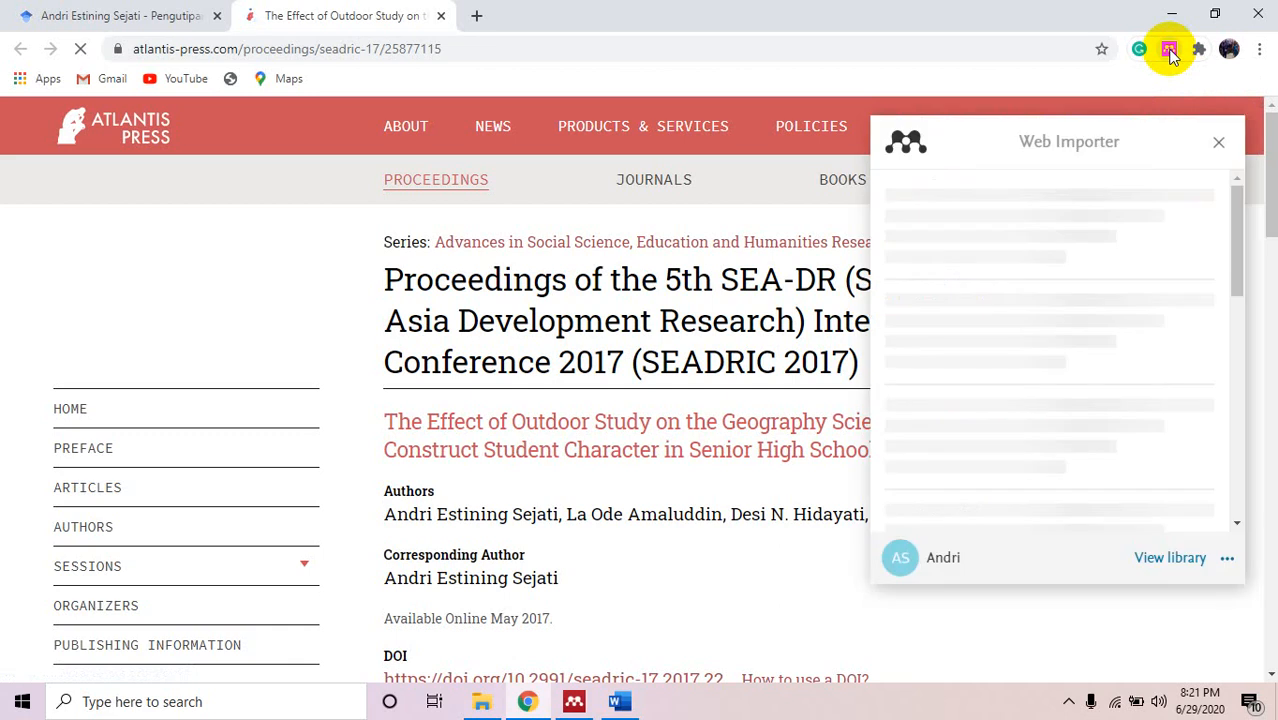
click(1170, 52)
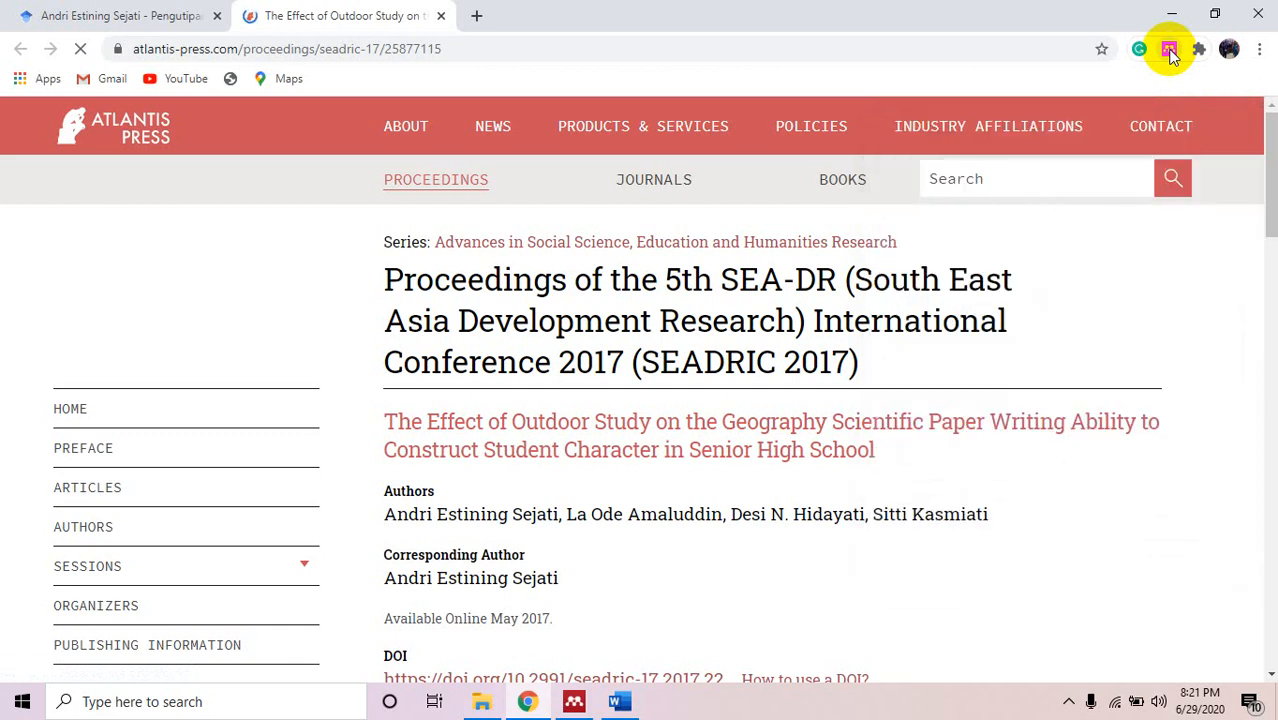
click(1170, 52)
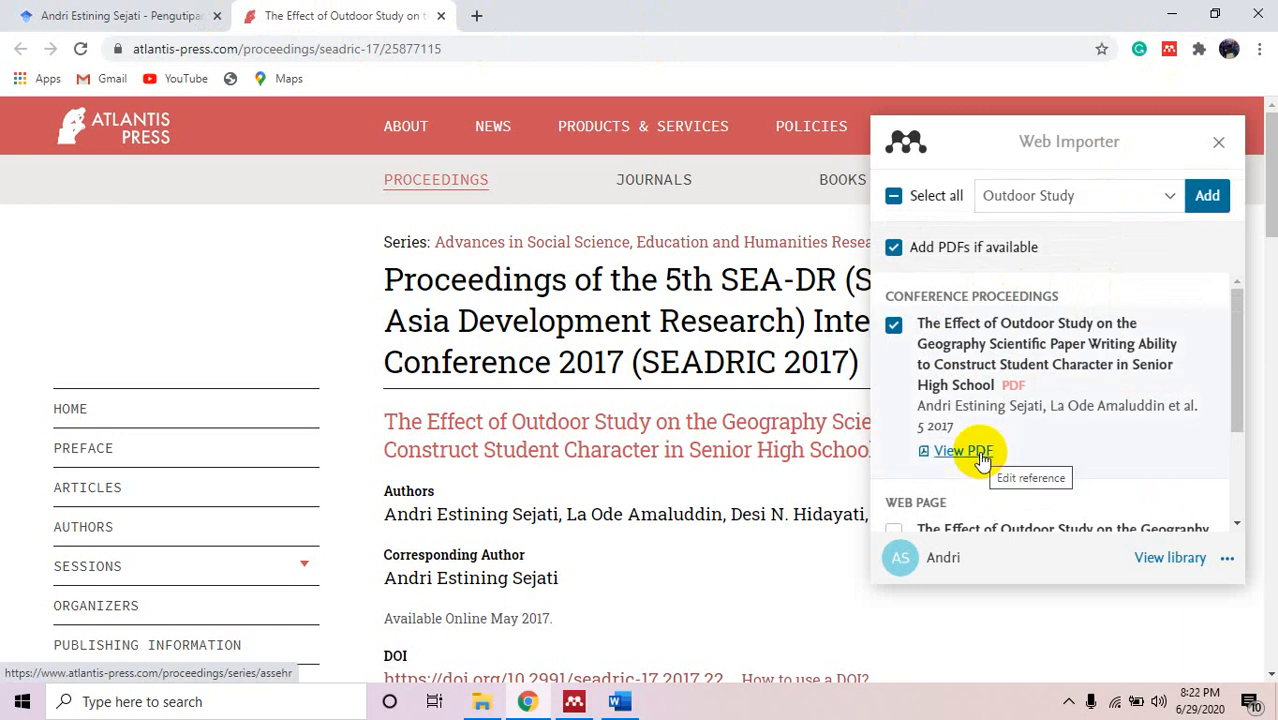
Add the Effect of Outdoor Study paper with its PDF to Outdoor Study, then switch to Mendeley Desktop.
click(1205, 195)
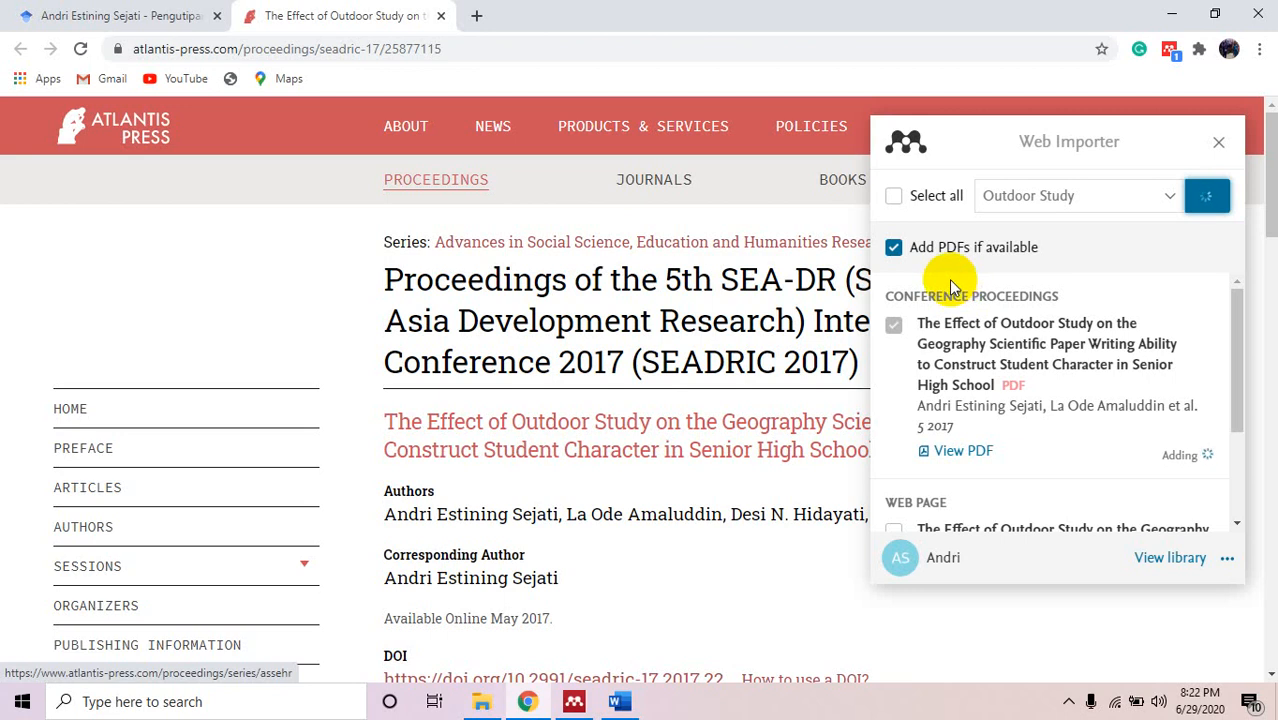
mouse_move(678, 122)
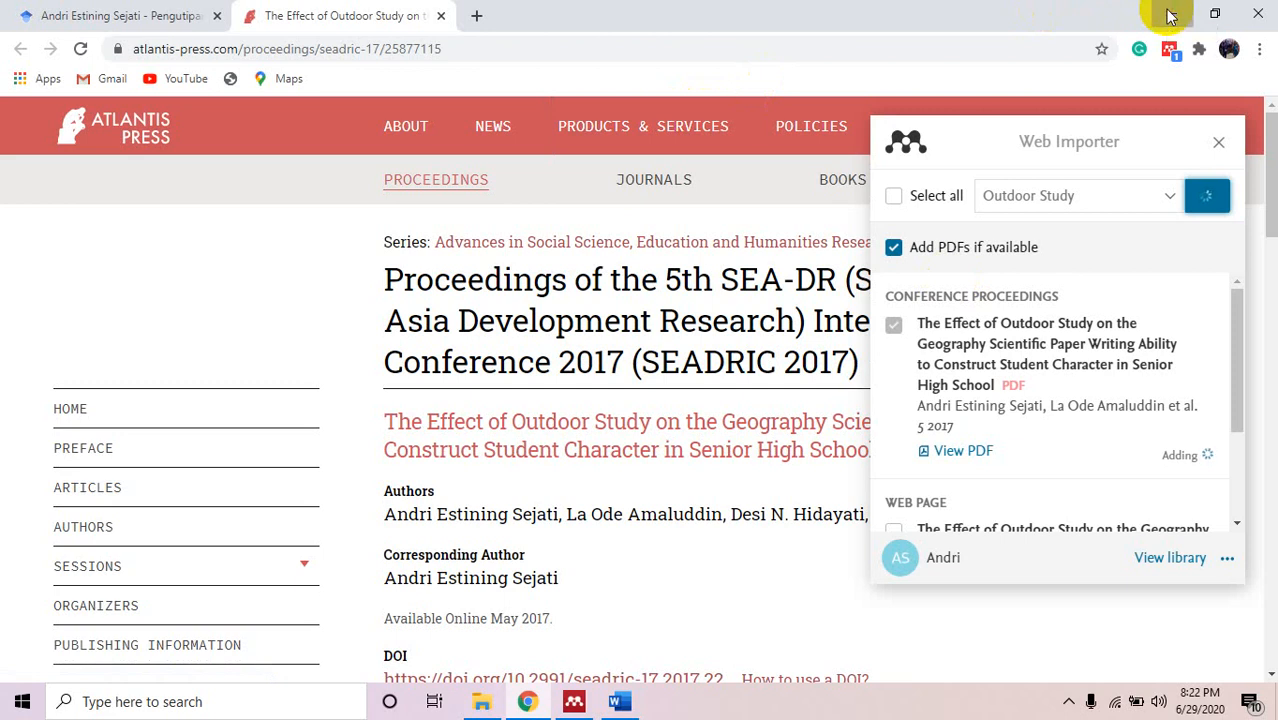
click(1172, 17)
click(574, 701)
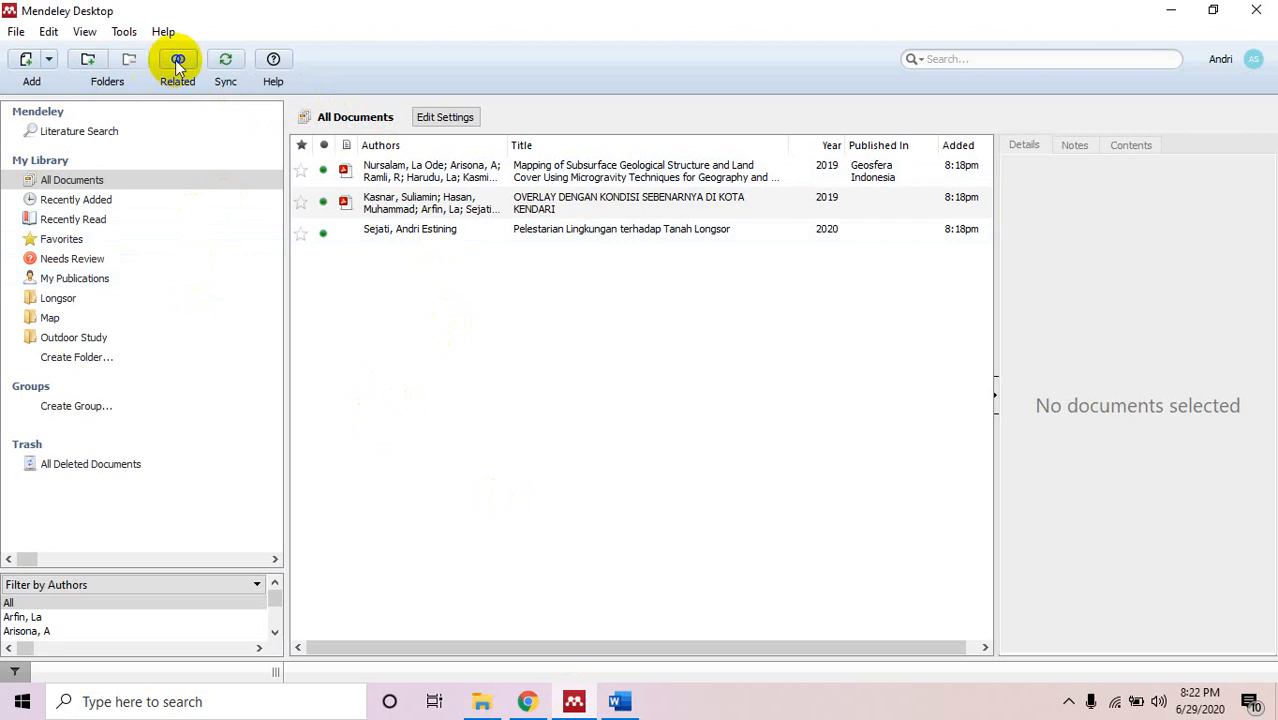
Sync the Outdoor Study folder and review the 2016 Pengaruh Metode paper's details.
click(90, 337)
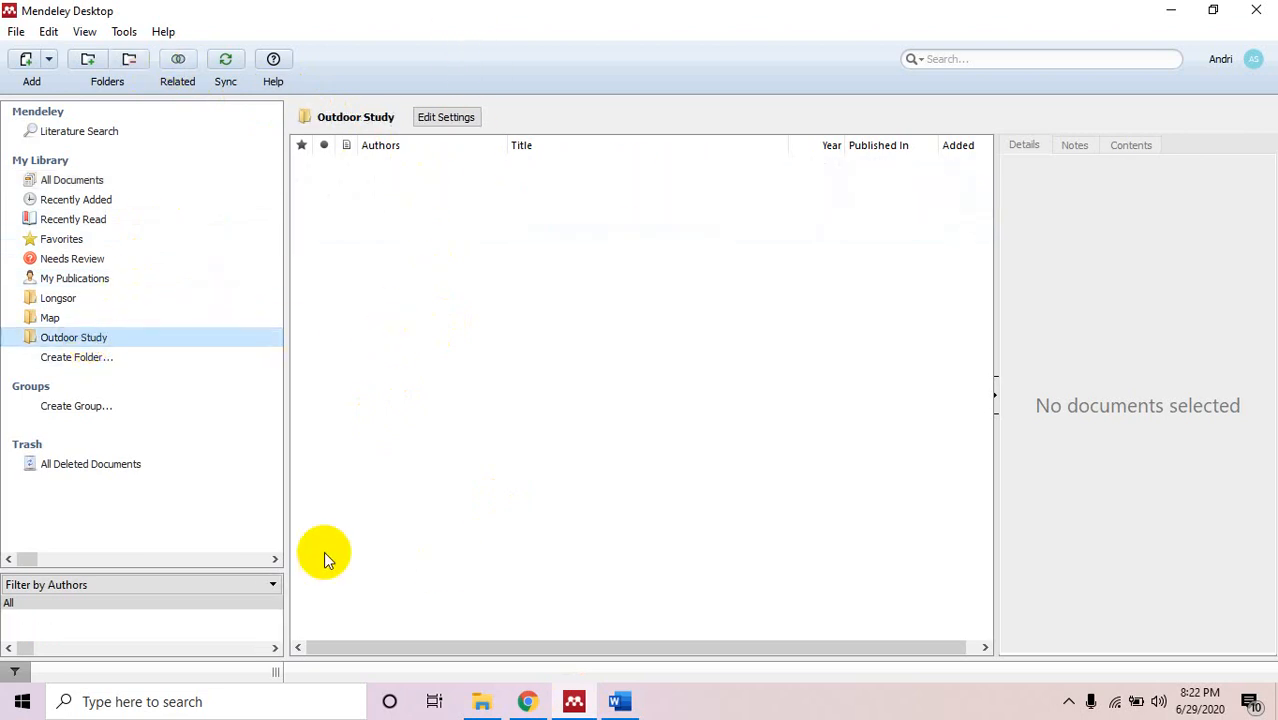
click(225, 59)
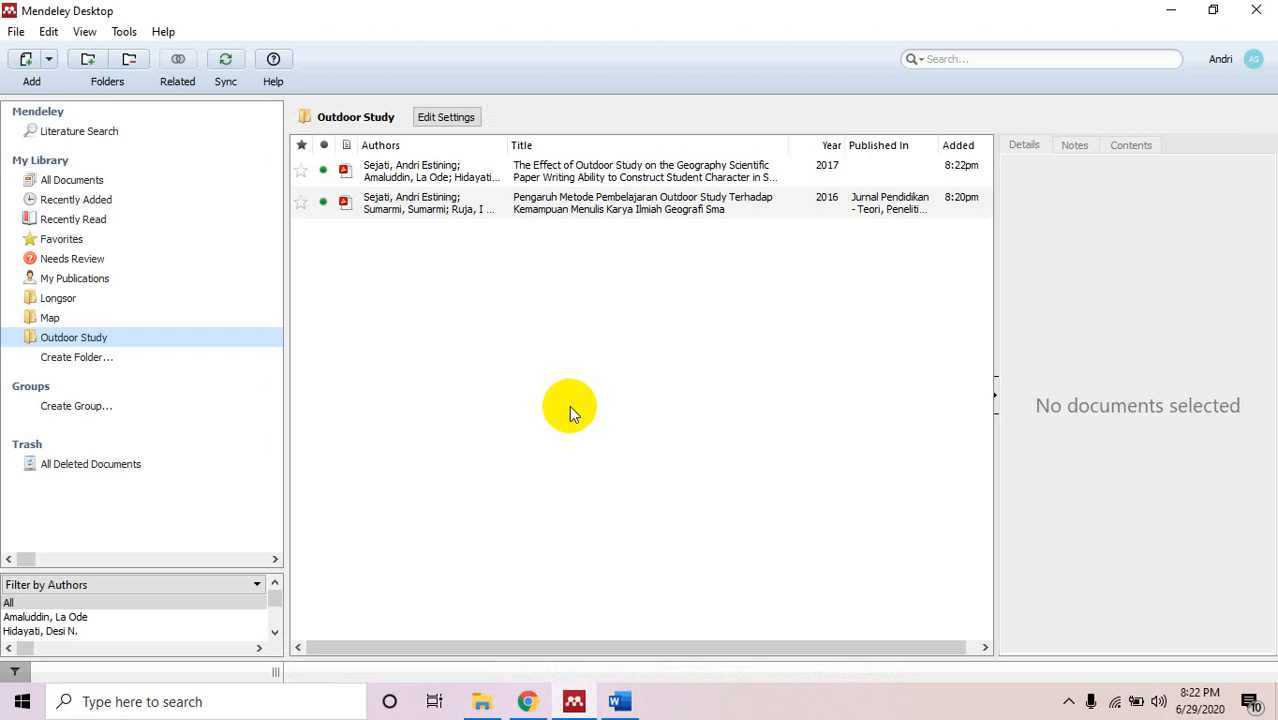
click(650, 212)
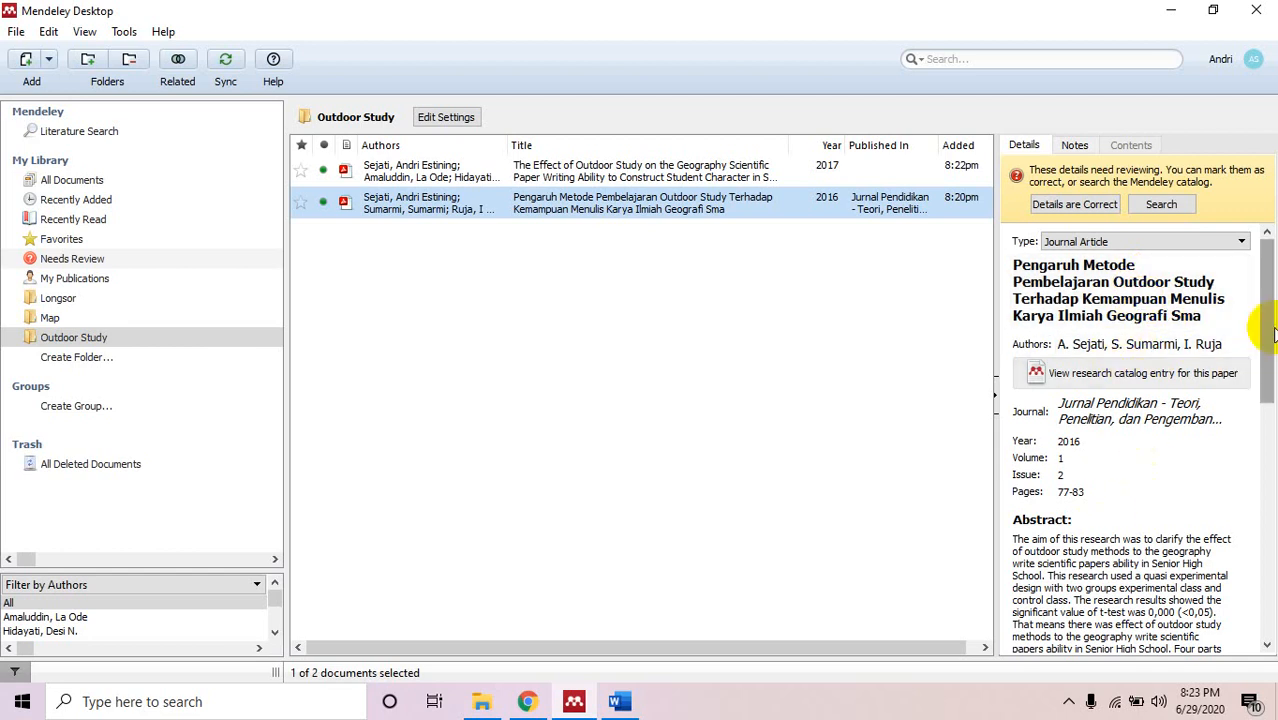
drag(1266, 328, 1260, 589)
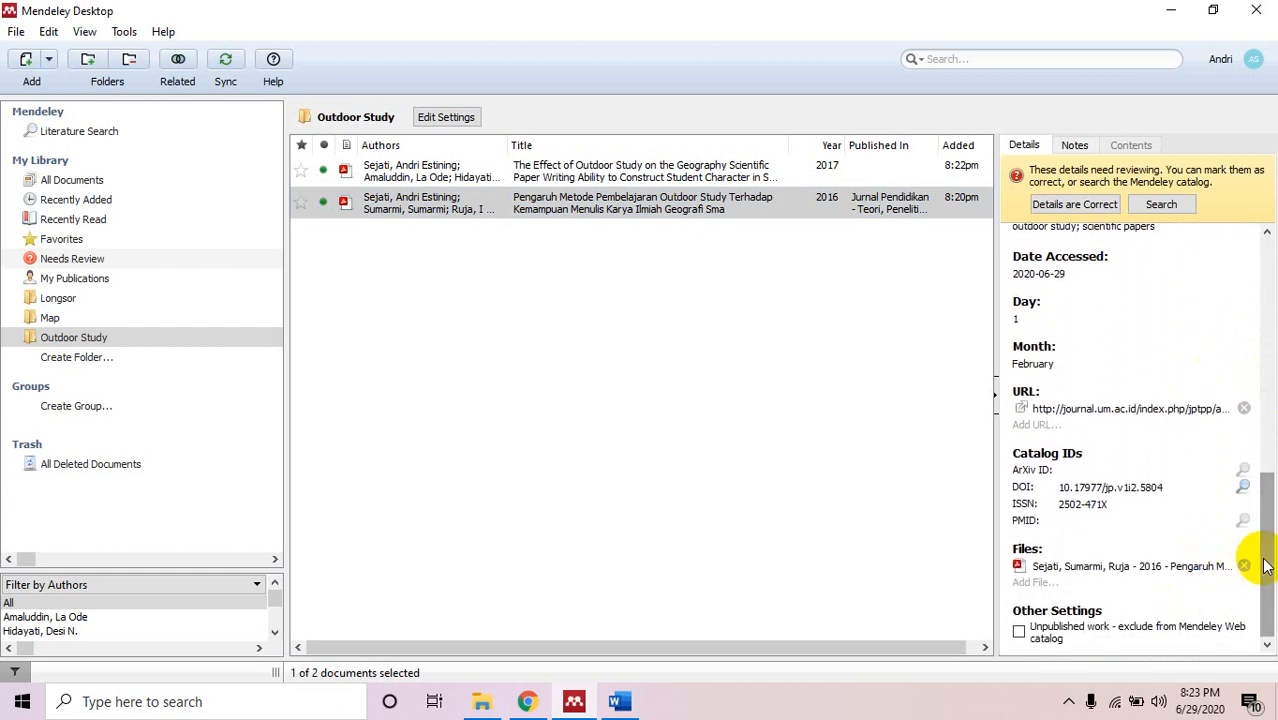
drag(1250, 545, 1262, 300)
Inspect the Effect of Outdoor Study paper's details, noting the empty proceedings title.
click(568, 175)
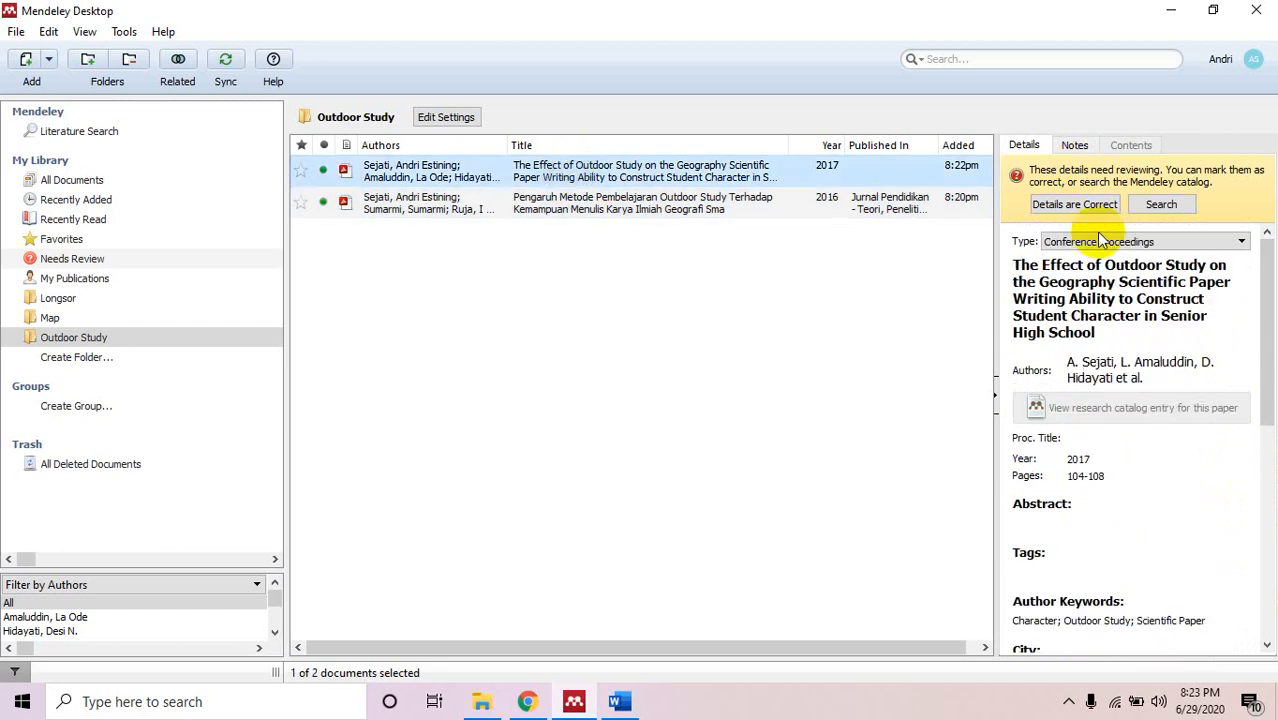
click(1265, 290)
drag(1265, 290, 1262, 317)
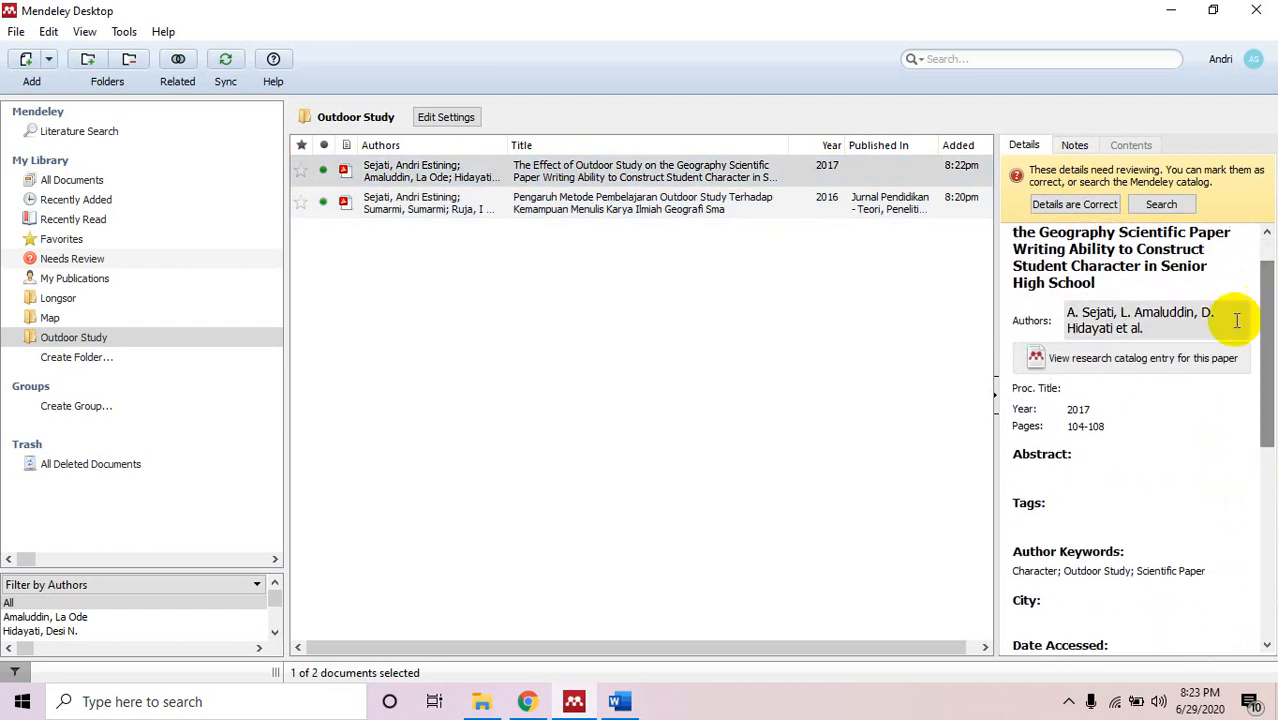
click(1084, 388)
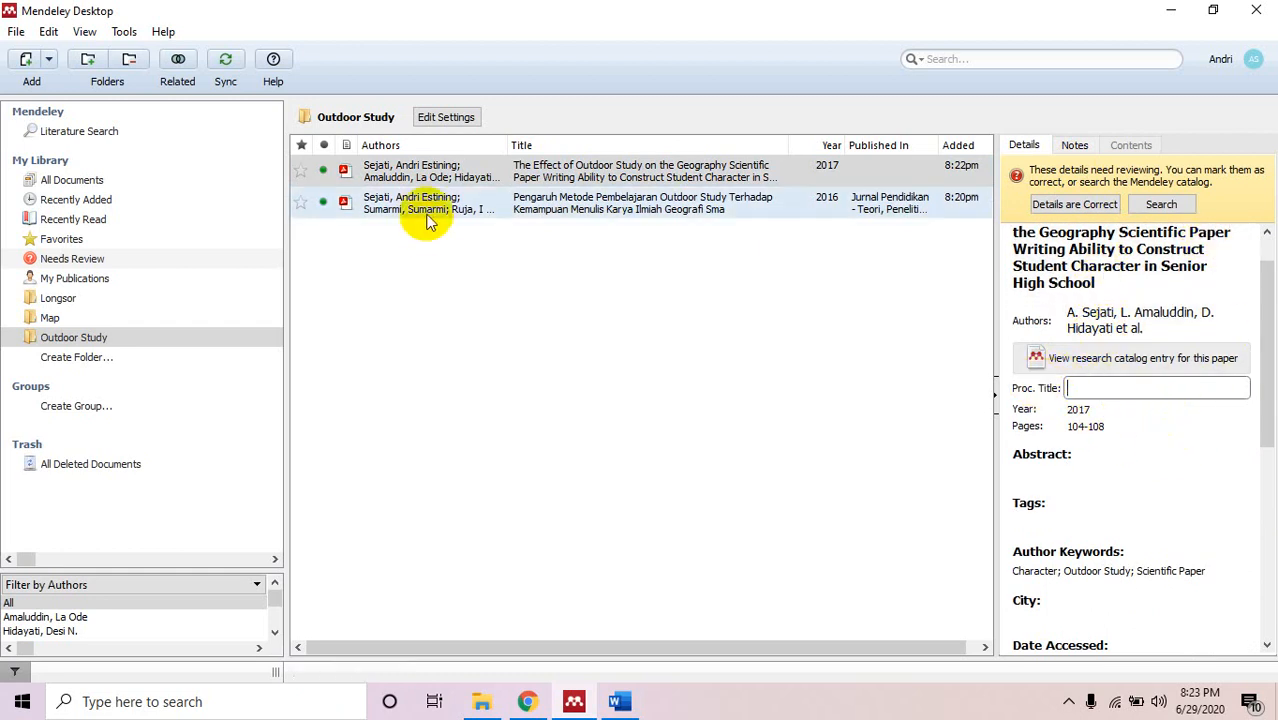
click(553, 178)
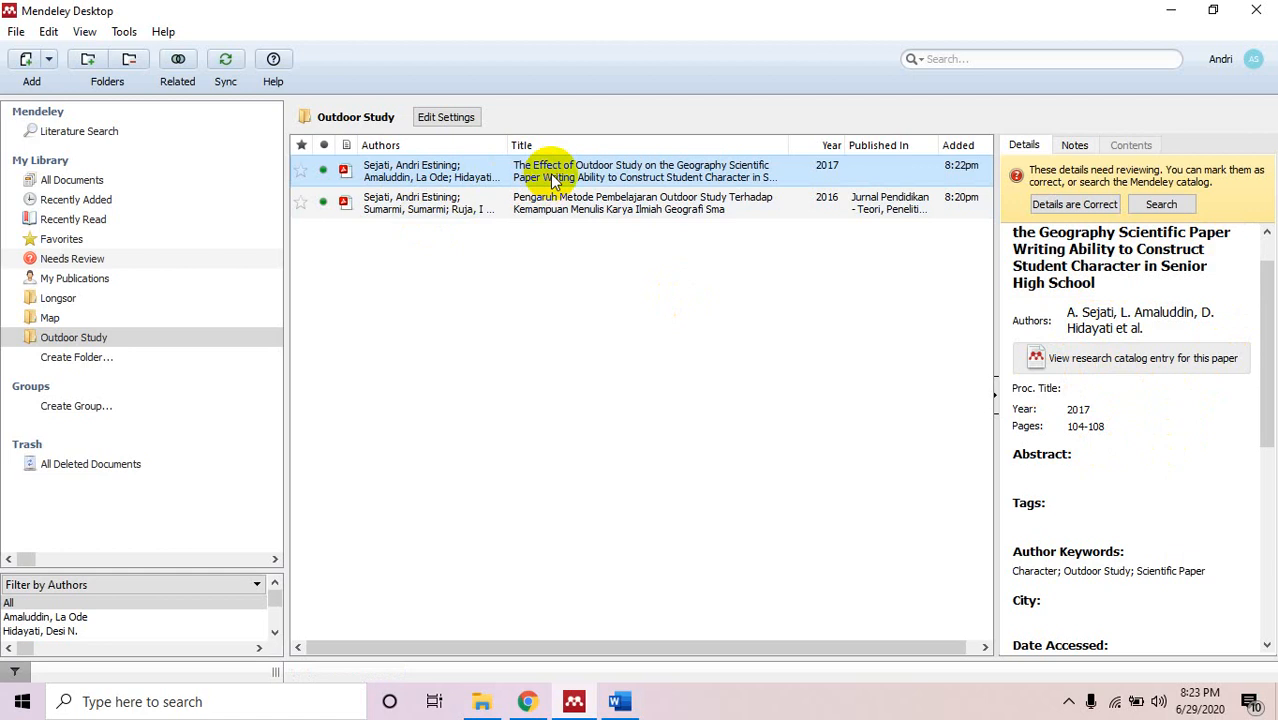
Open the Effect of Outdoor Study PDF and read the conference name in its header.
double_click(553, 178)
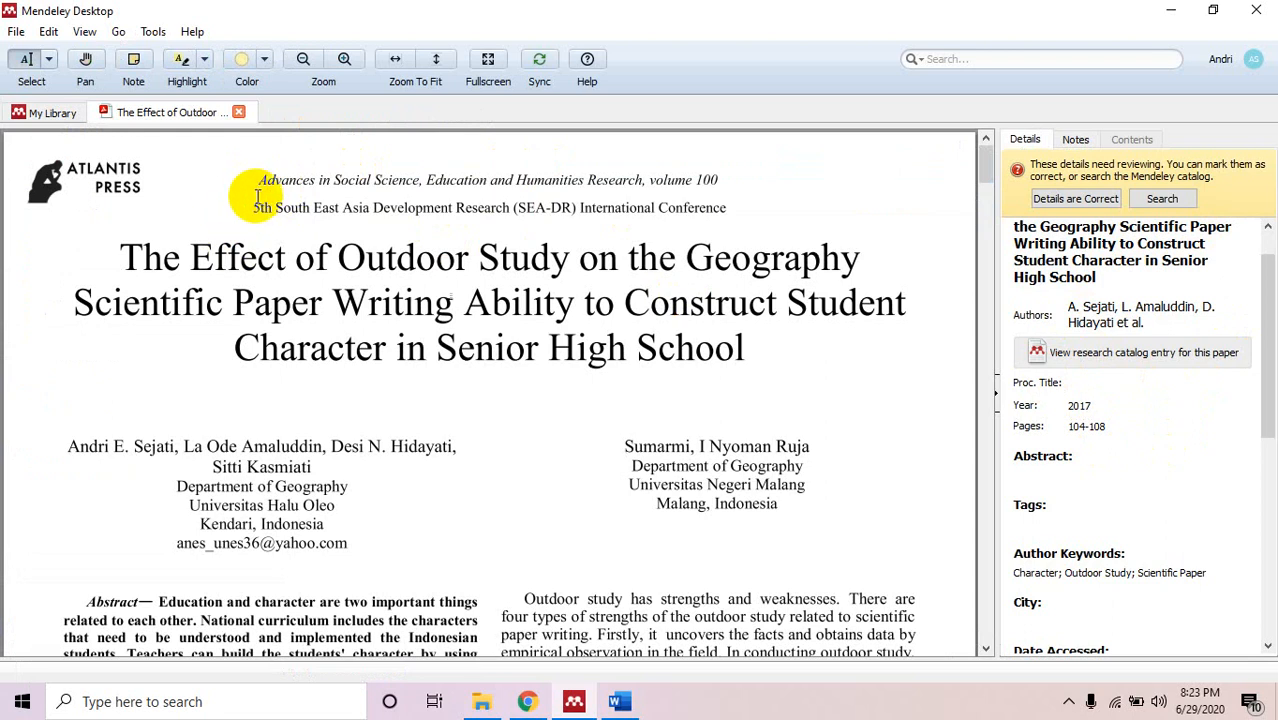
drag(380, 208, 599, 219)
click(667, 218)
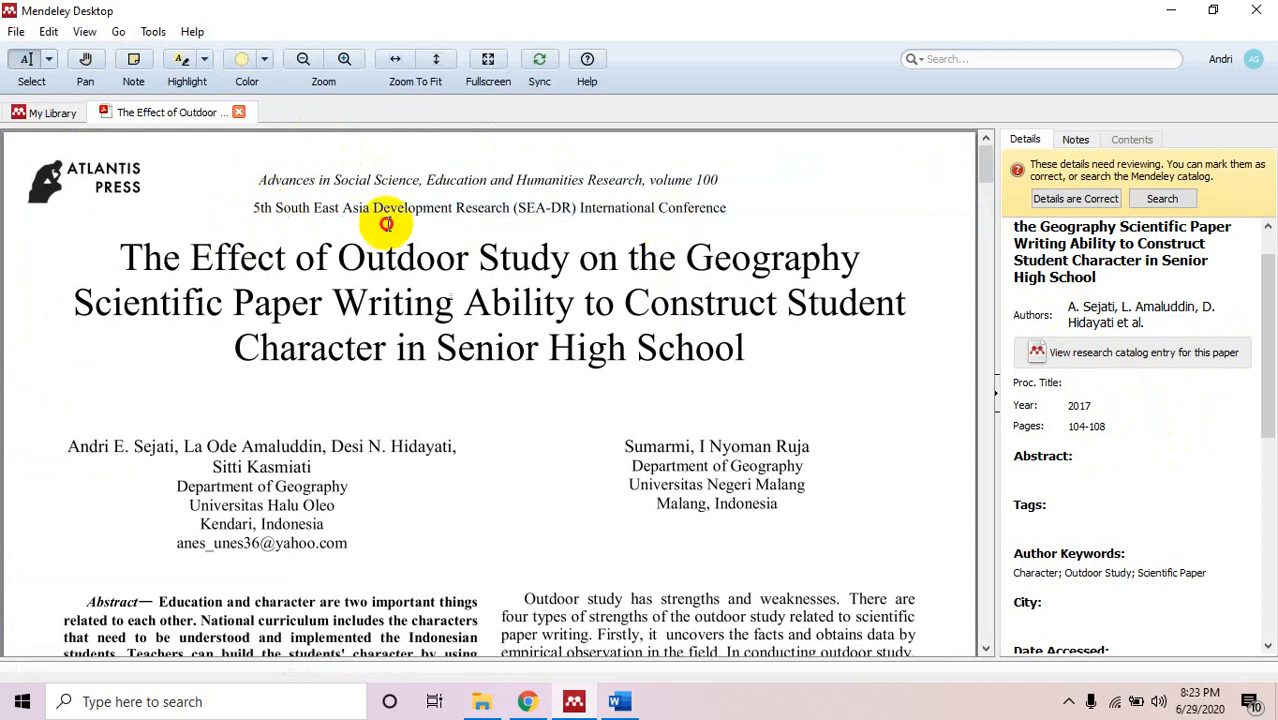
drag(247, 210, 727, 195)
Enter '5th South East Asia Development Research (SEA-DR) International Conference' as the proceedings title.
click(1074, 383)
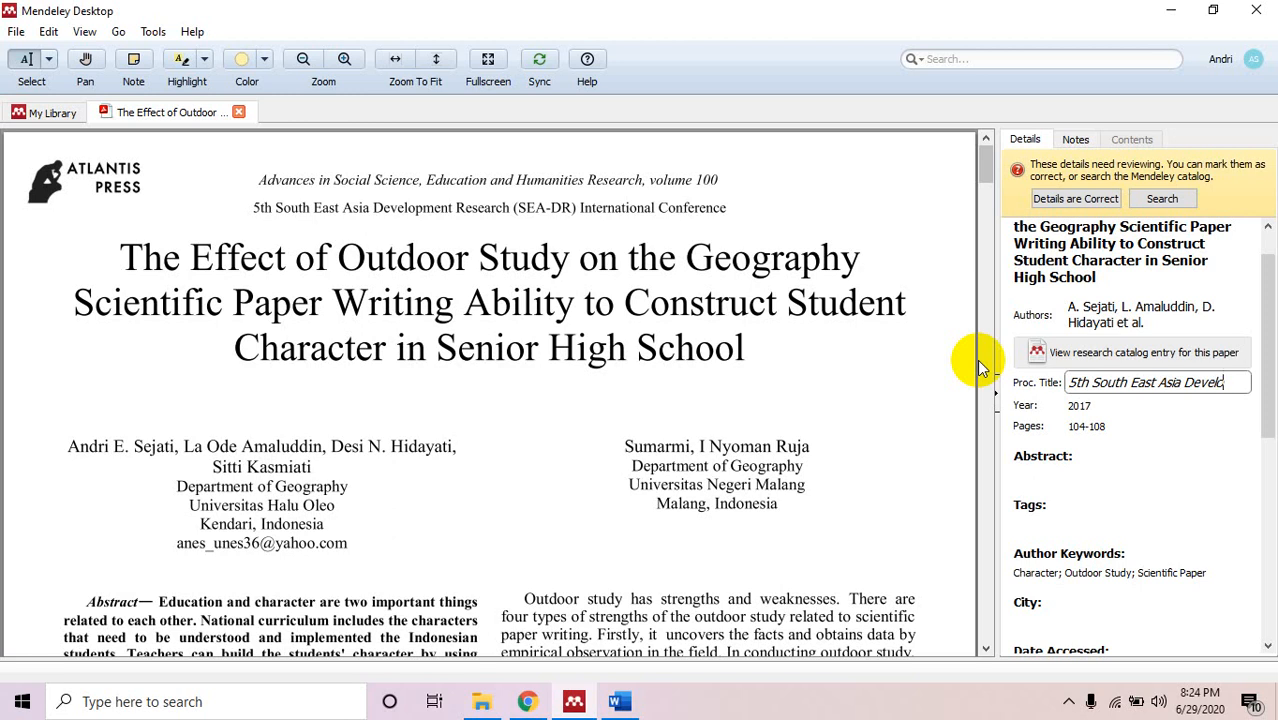
text(pment Research (SEA)
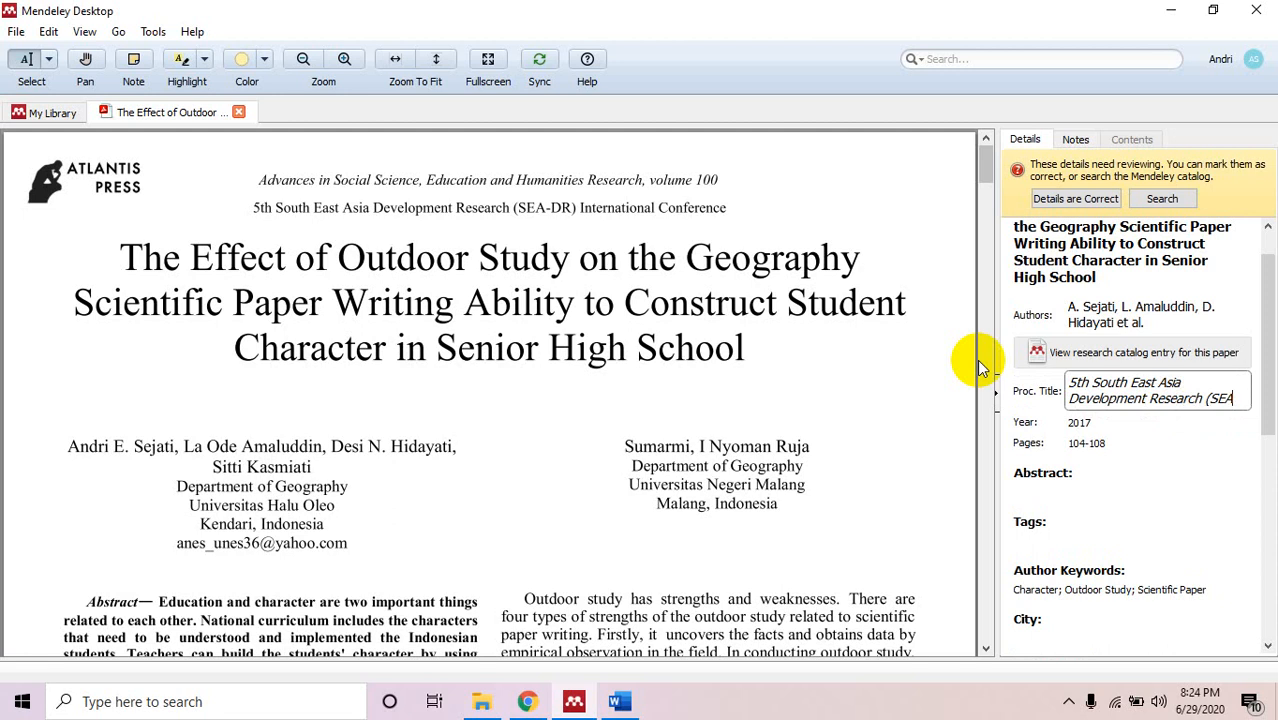
text(-DR) In)
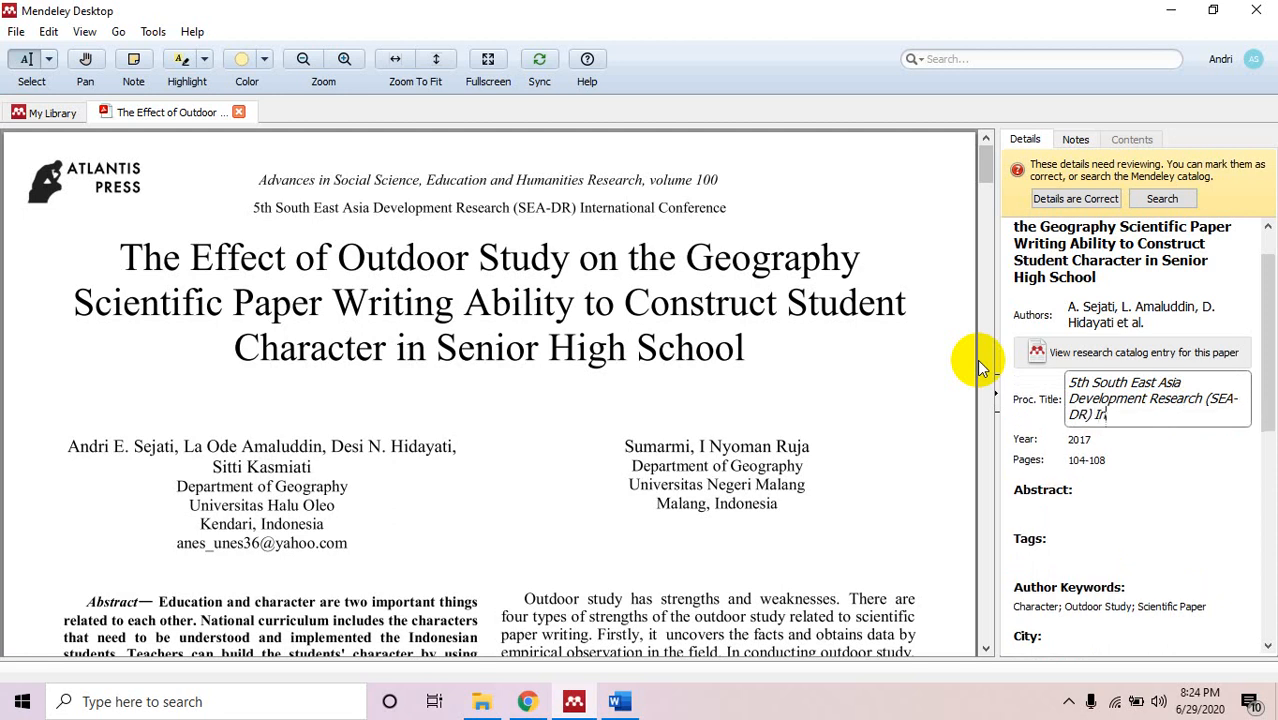
text(ternational C)
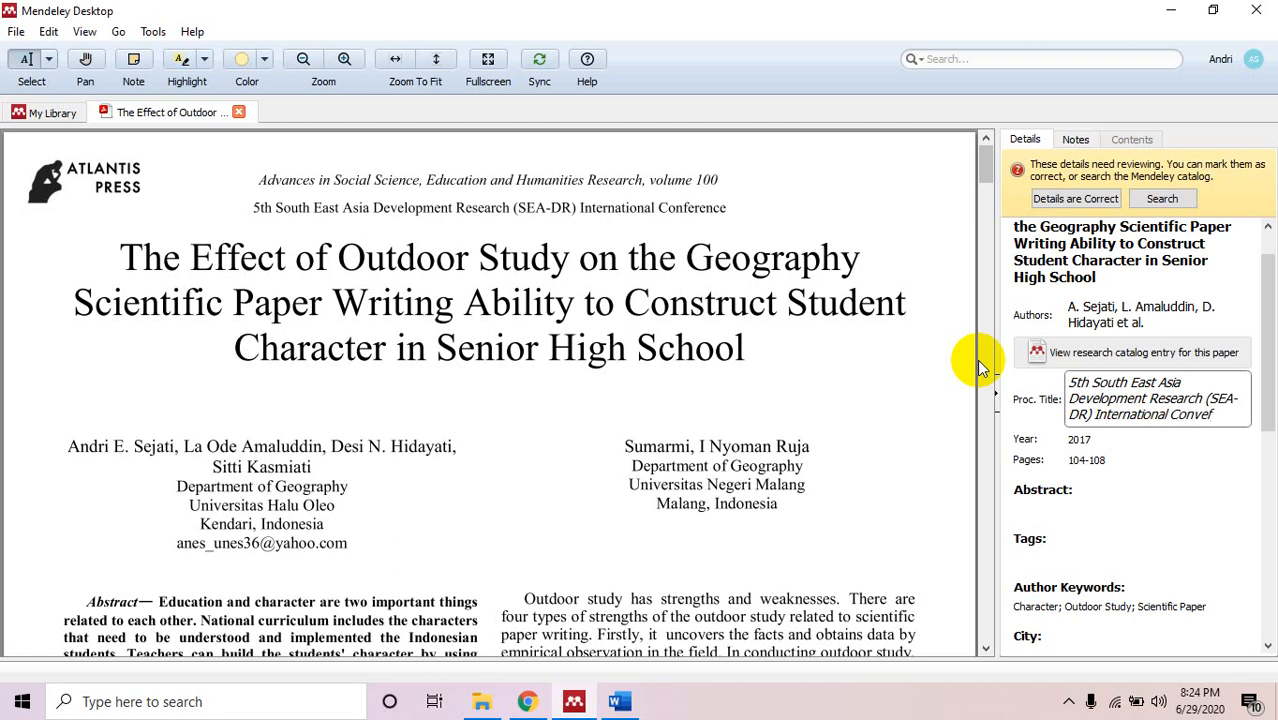
text(onvef)
key(BackSpace)
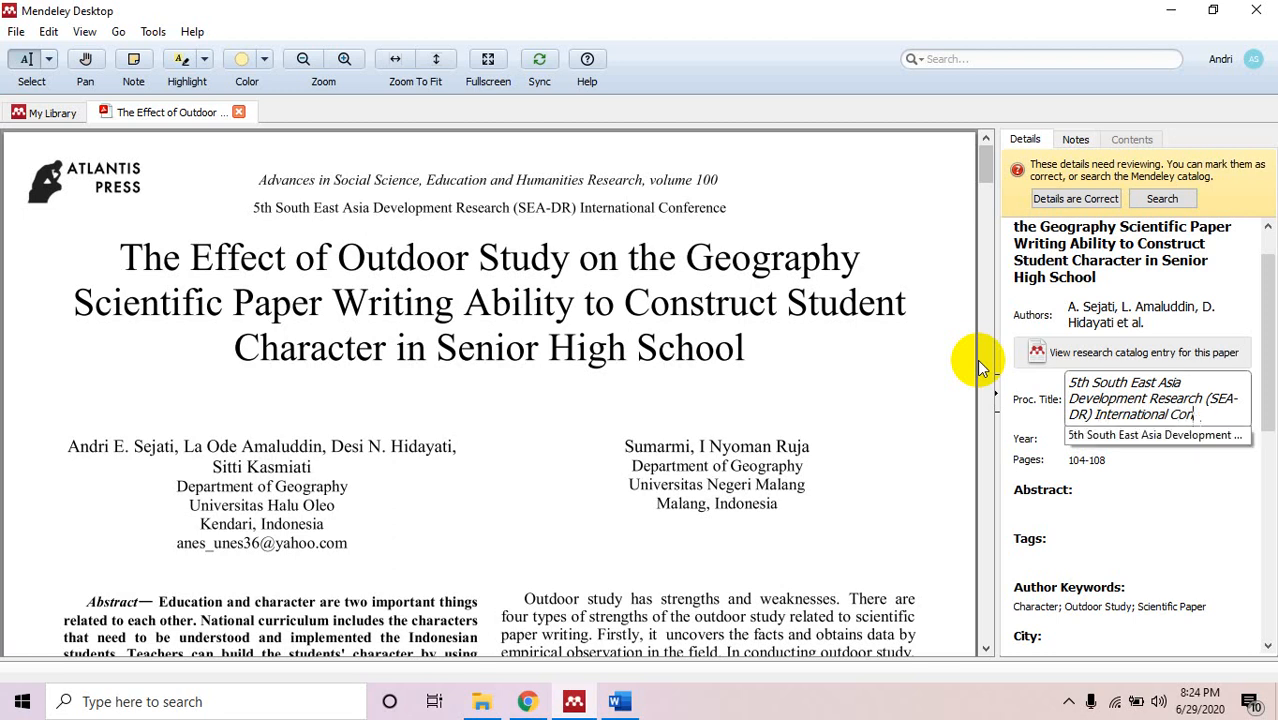
text(ference)
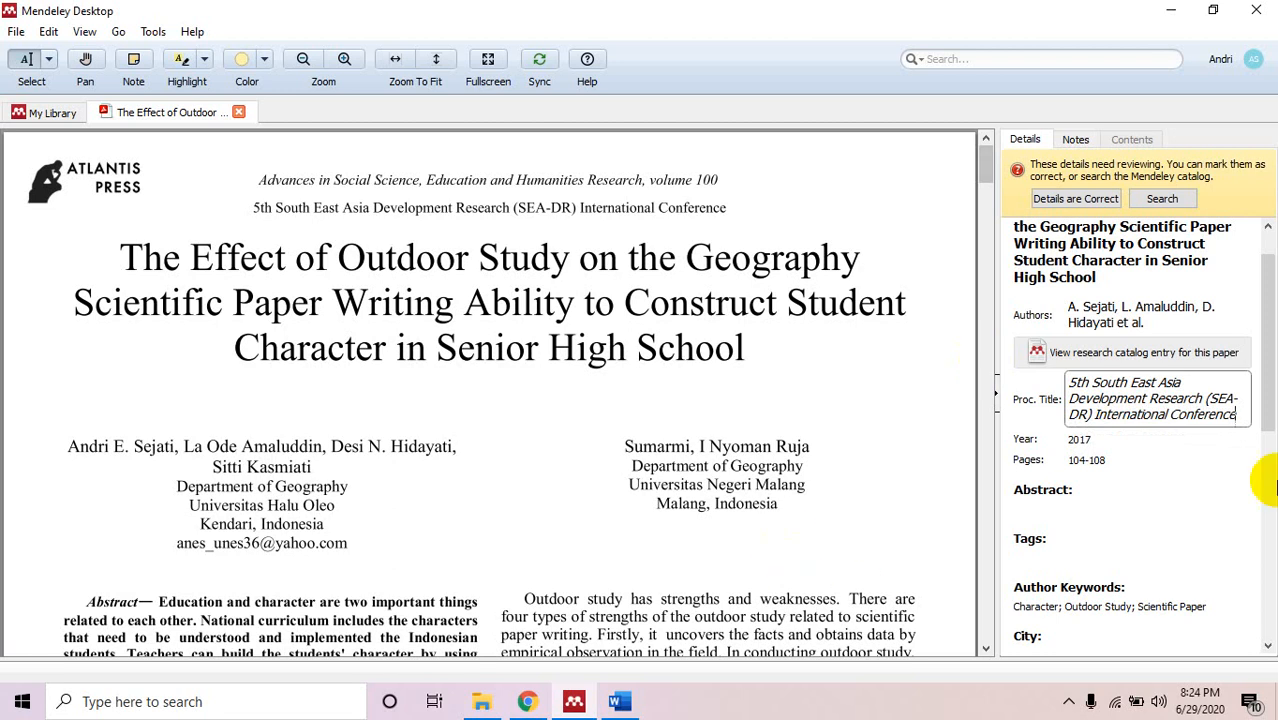
drag(1269, 346, 1256, 533)
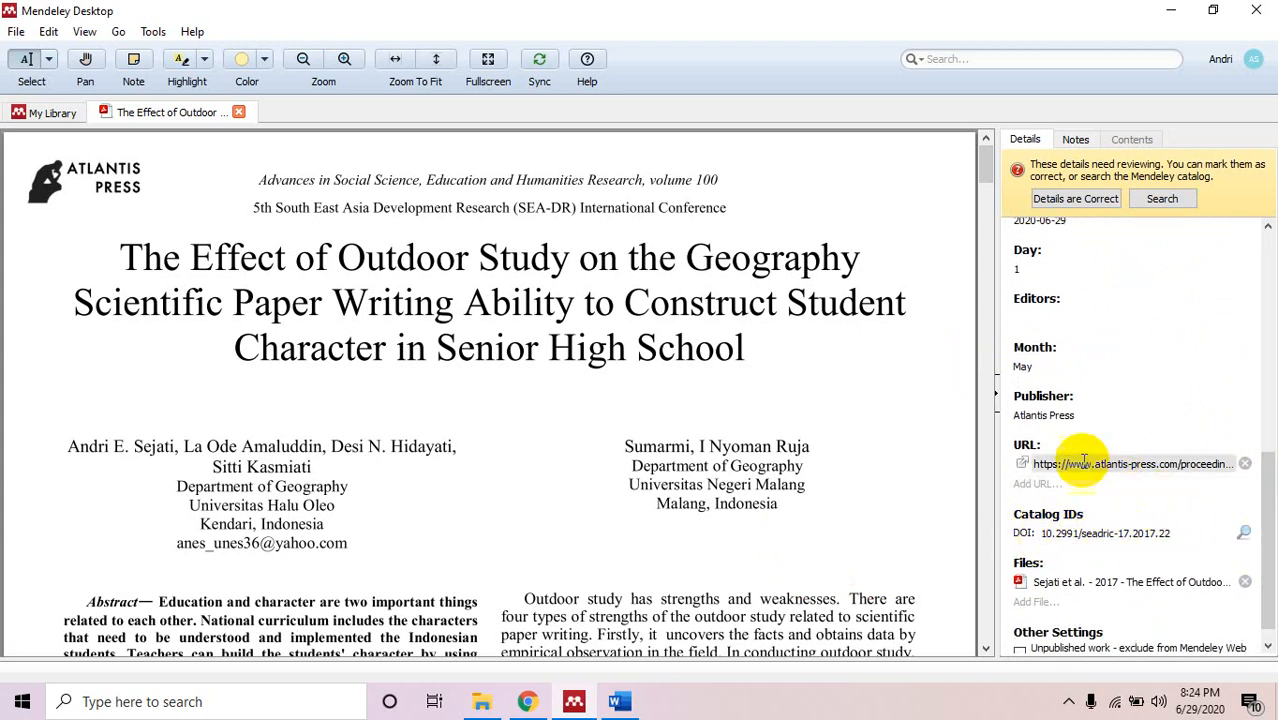
scroll(1245, 540, down, 1)
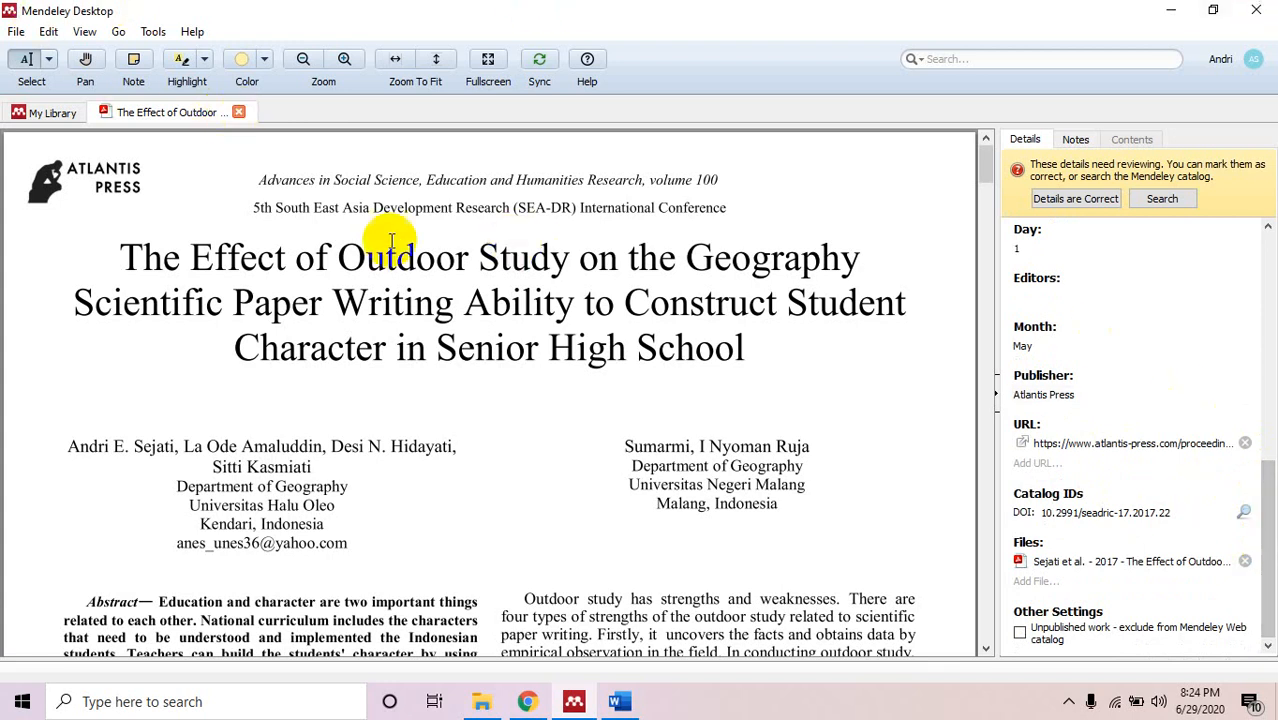
Close the current PDF and open the 2016 Pengaruh Metode paper's PDF to check it.
click(240, 113)
click(437, 202)
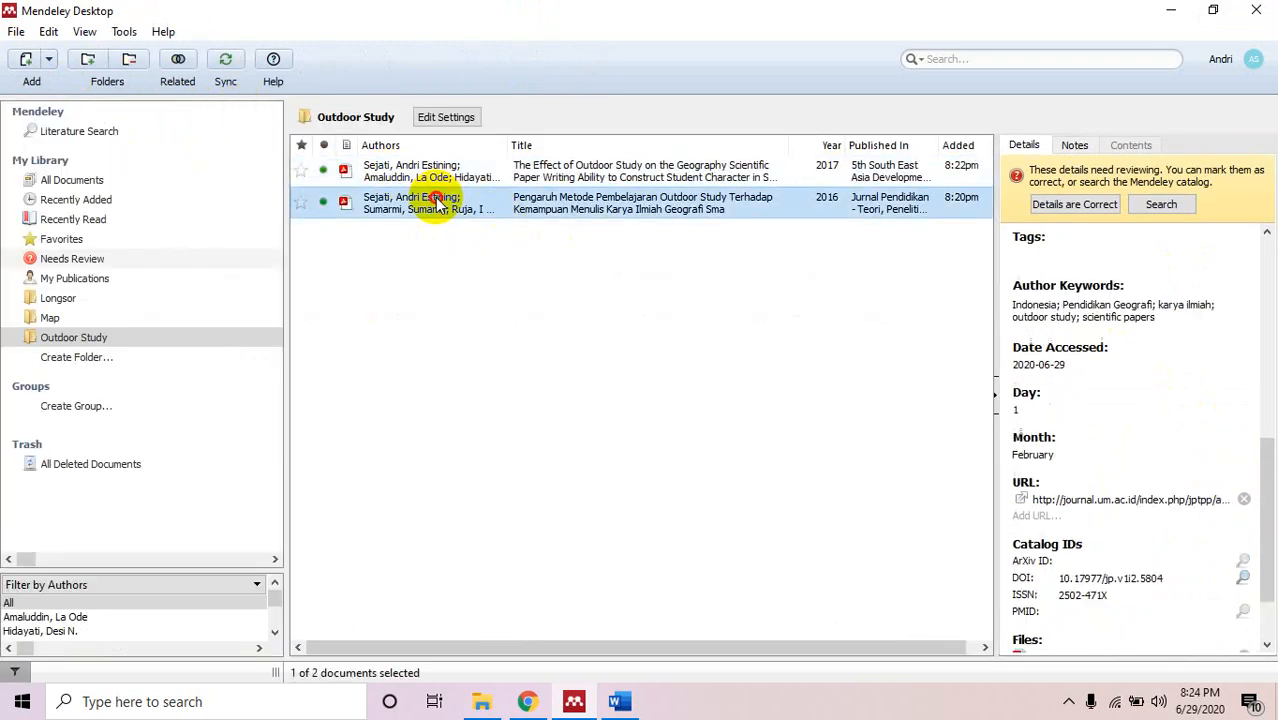
double_click(437, 202)
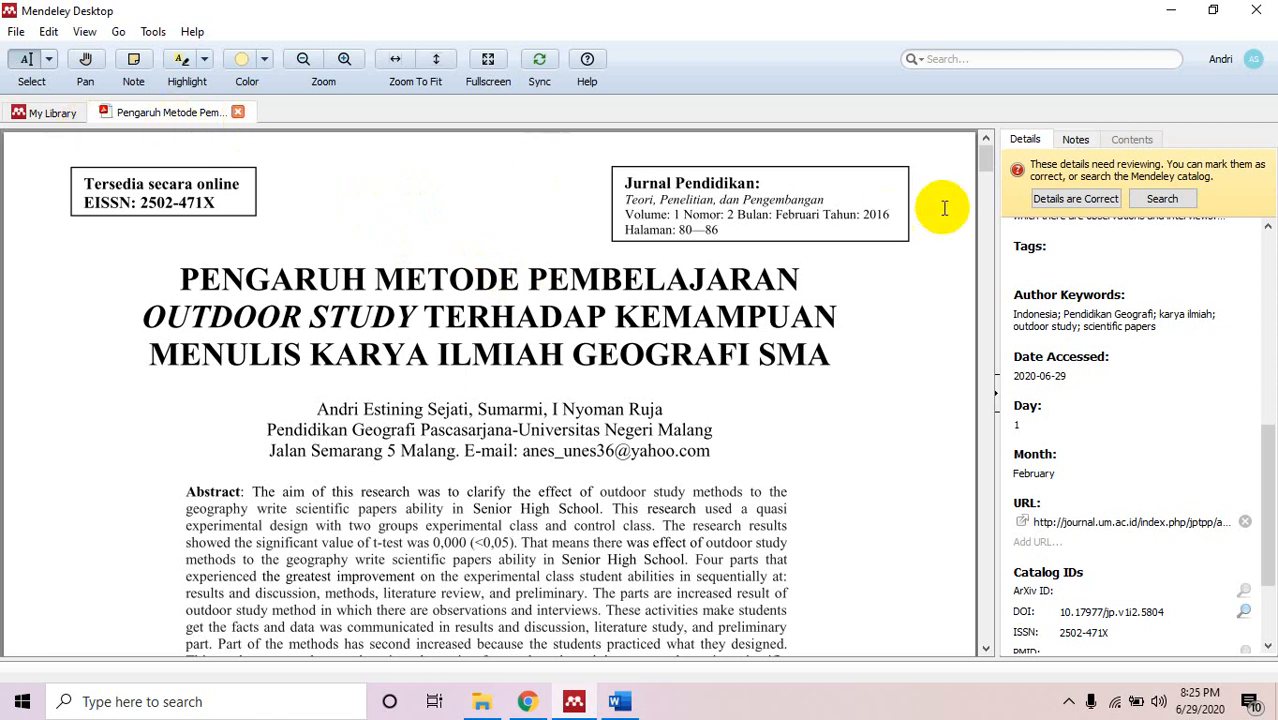
drag(982, 158, 983, 230)
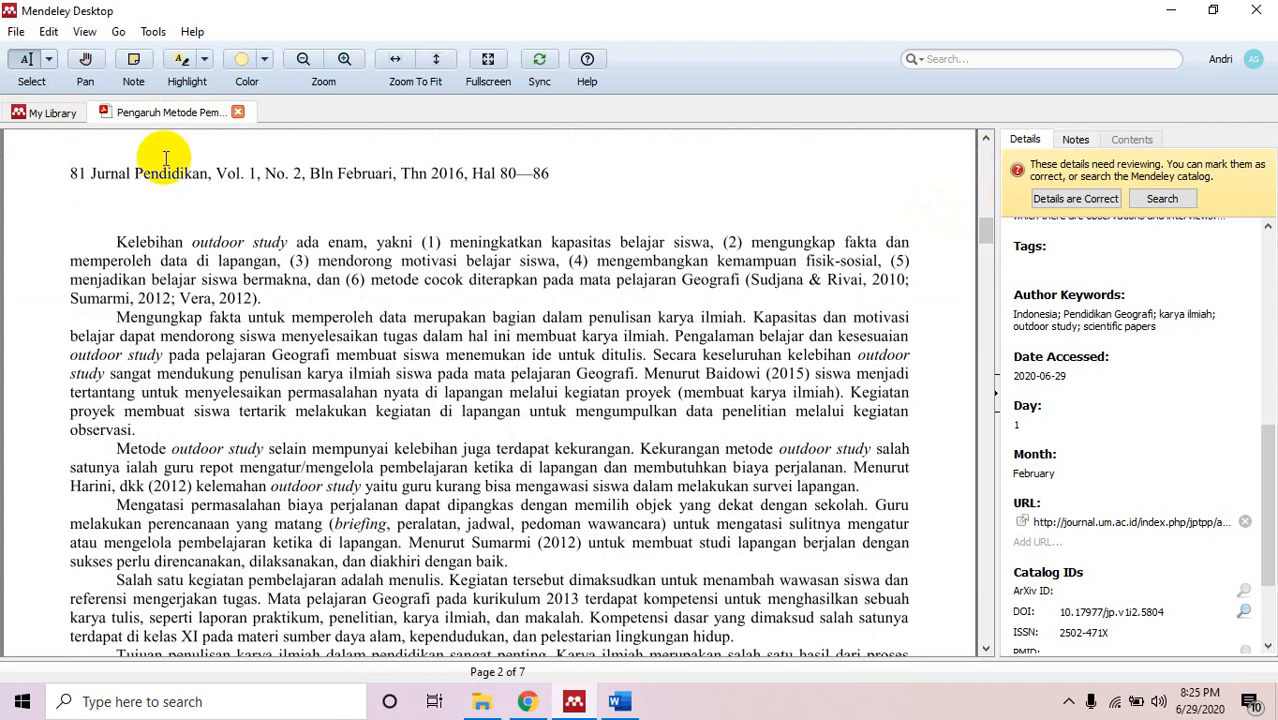
Close the Pengaruh Metode PDF and reopen the Effect of Outdoor Study PDF.
click(238, 112)
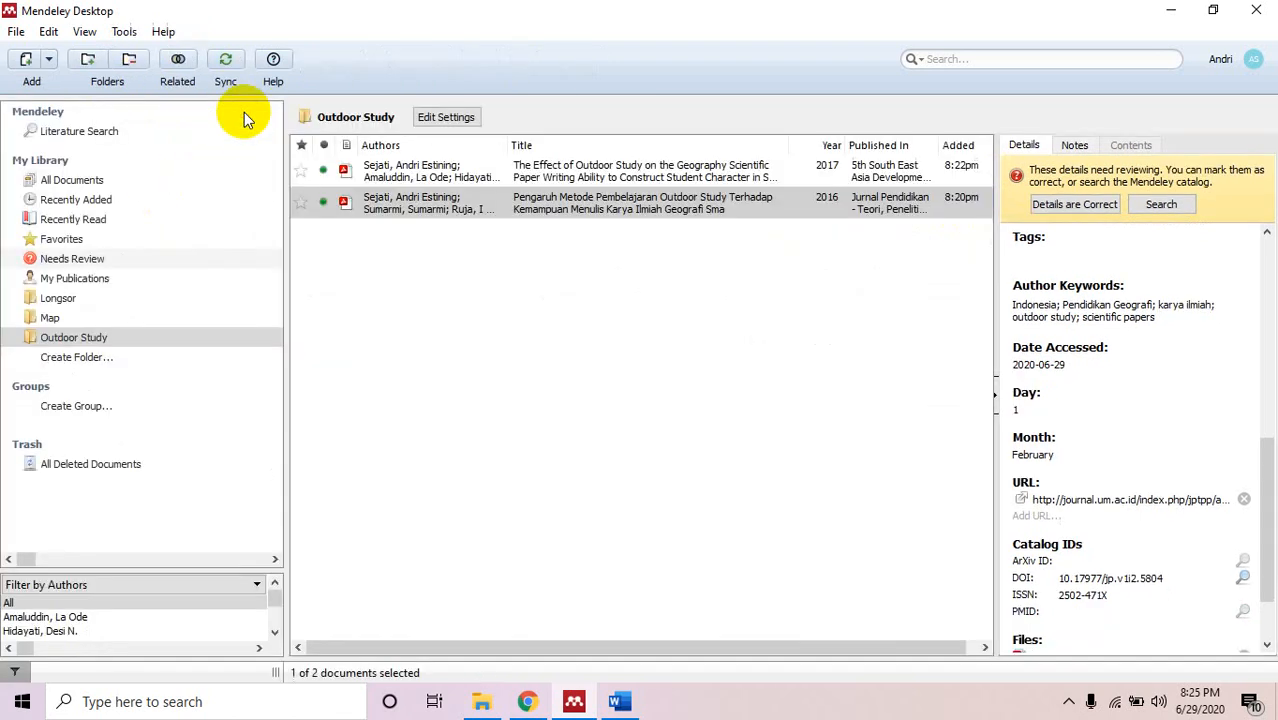
click(621, 178)
double_click(621, 178)
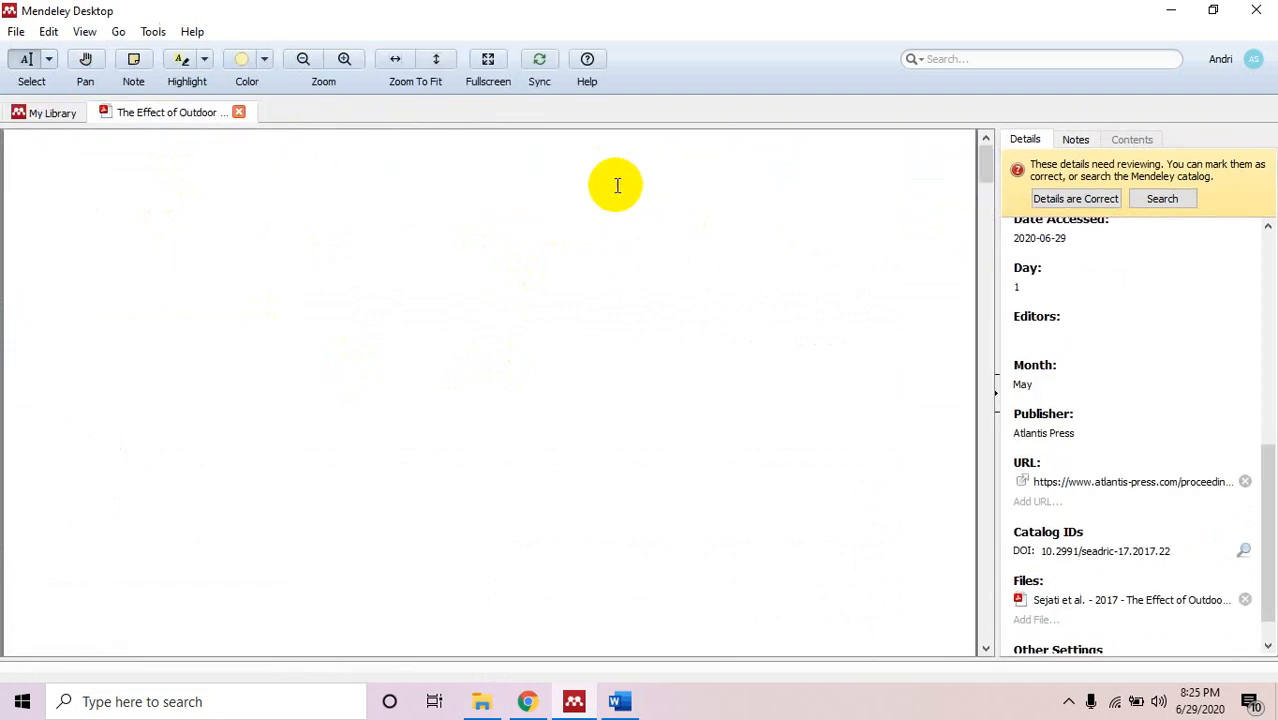
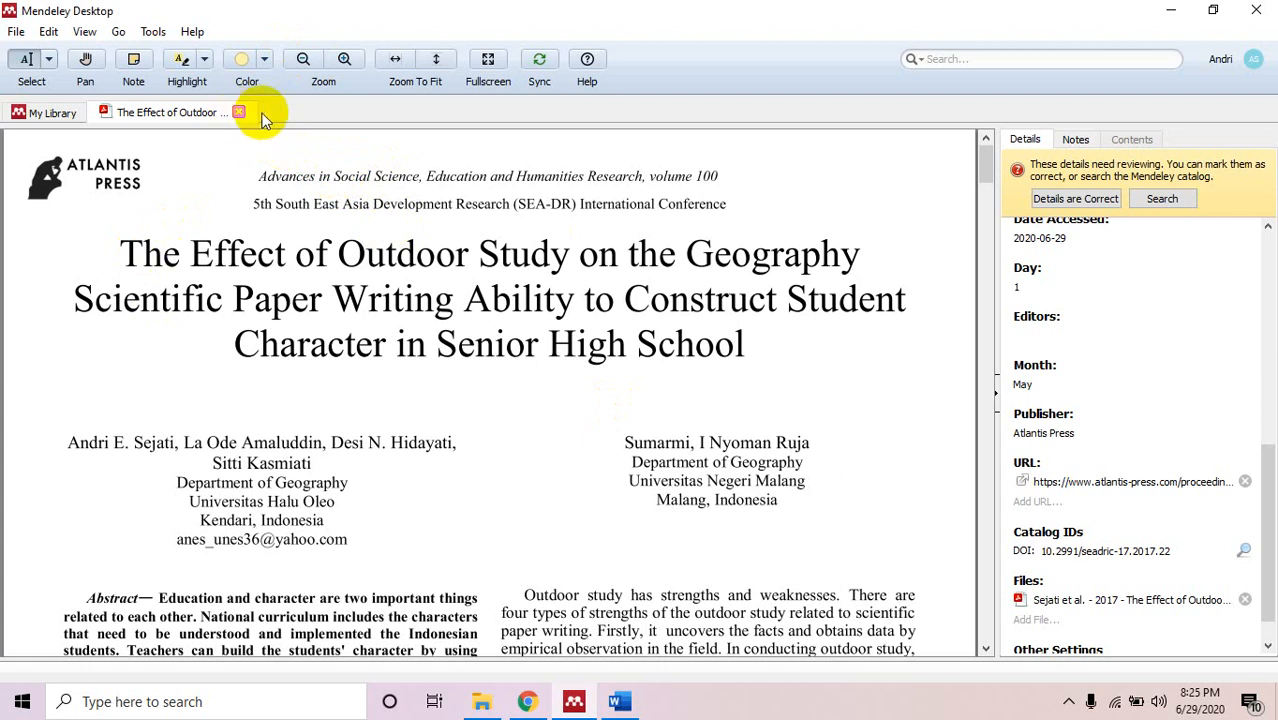
Reopen the outdoor study paper's PDF and search it for 'motiva'.
click(241, 114)
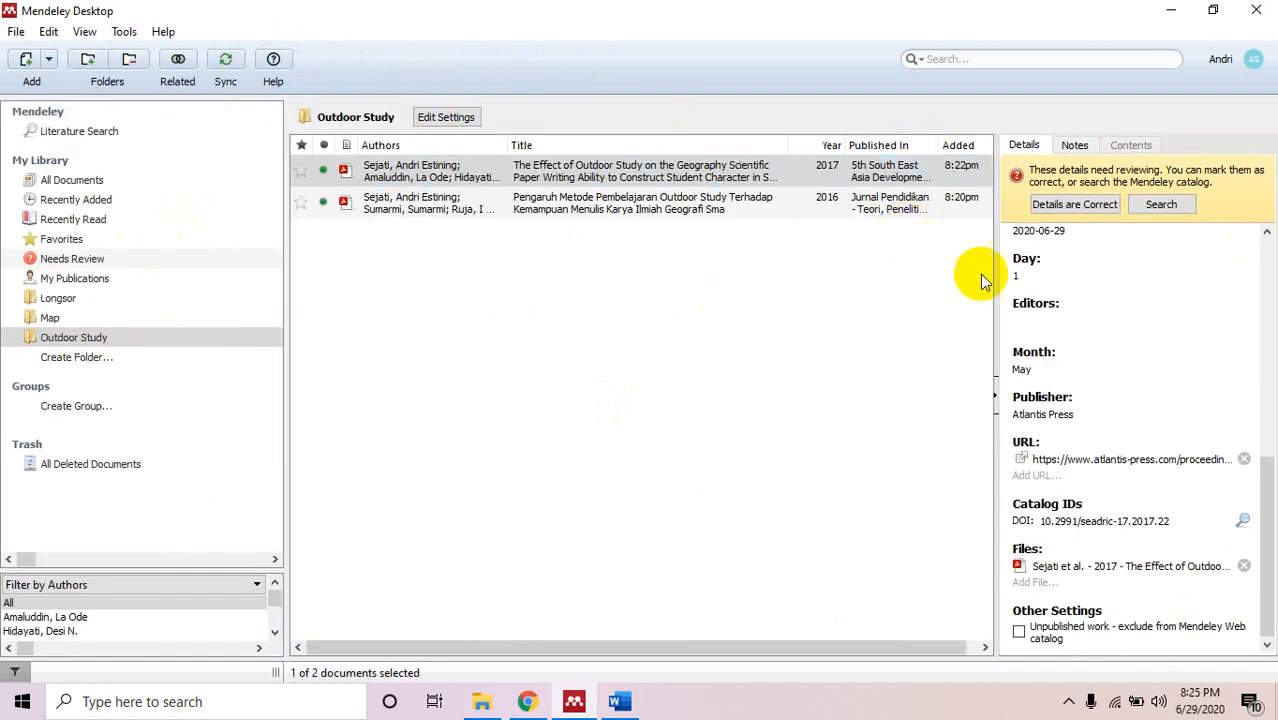
double_click(608, 178)
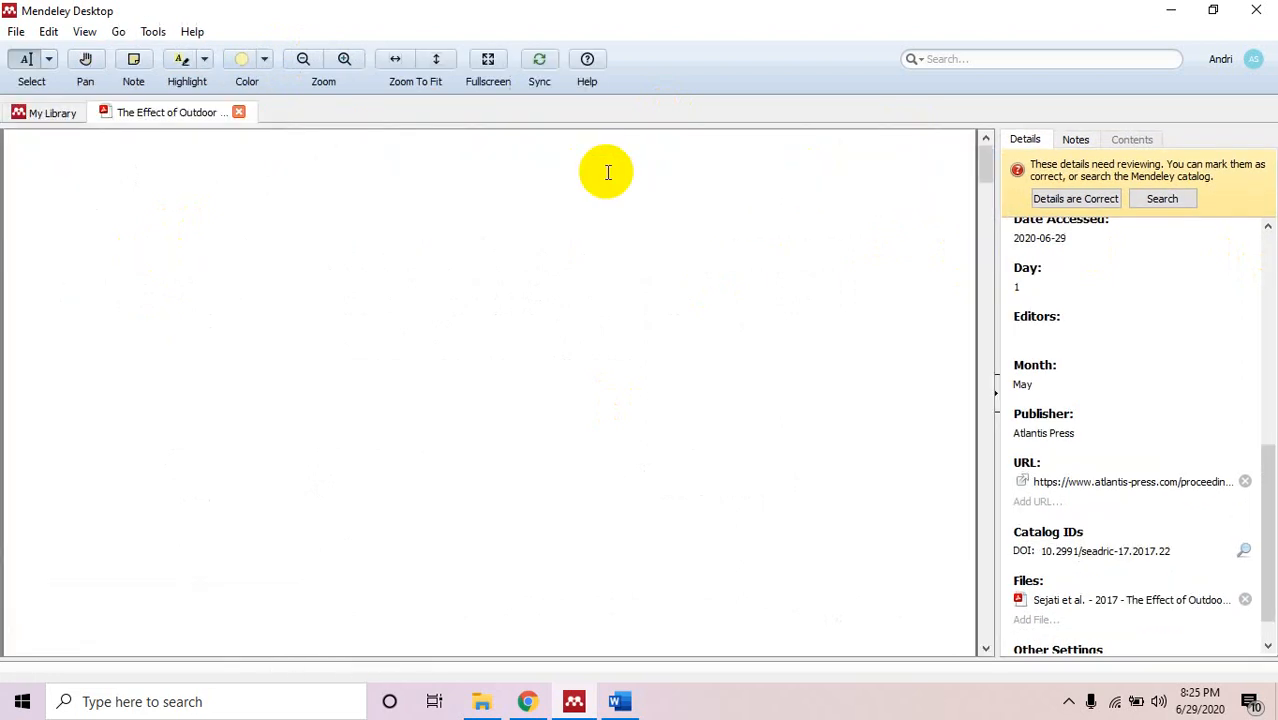
click(990, 59)
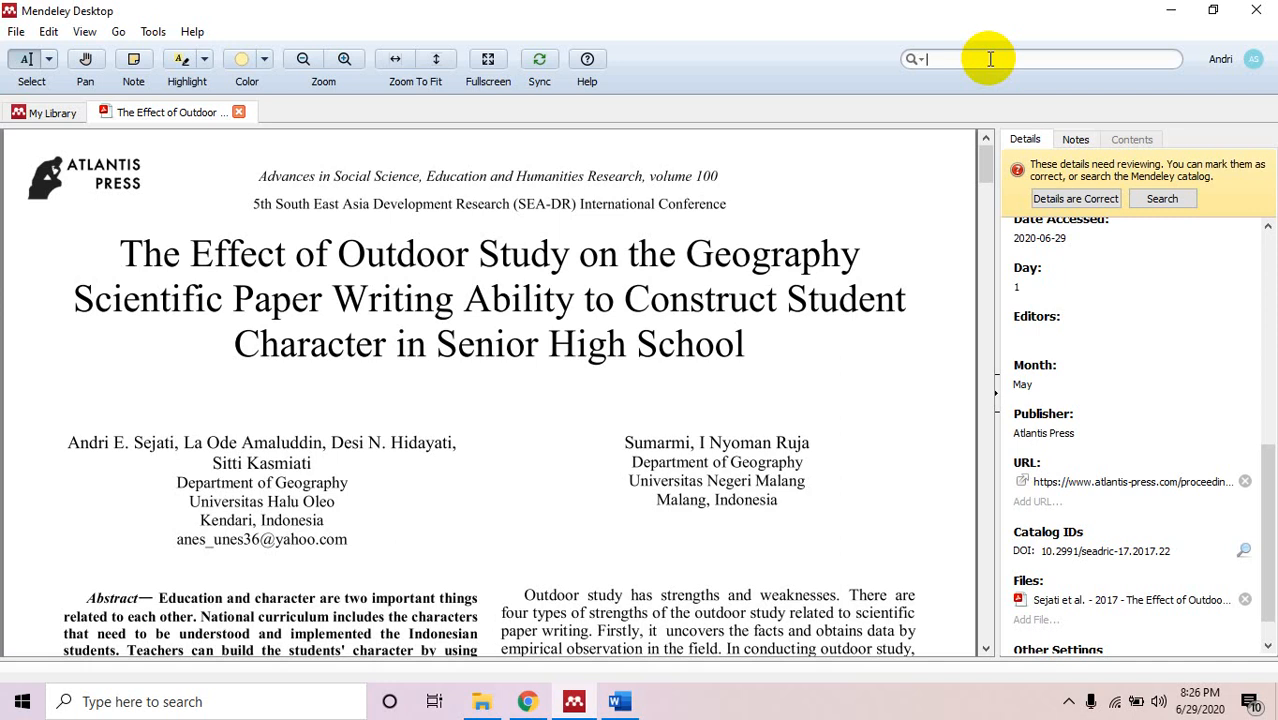
text(motiva)
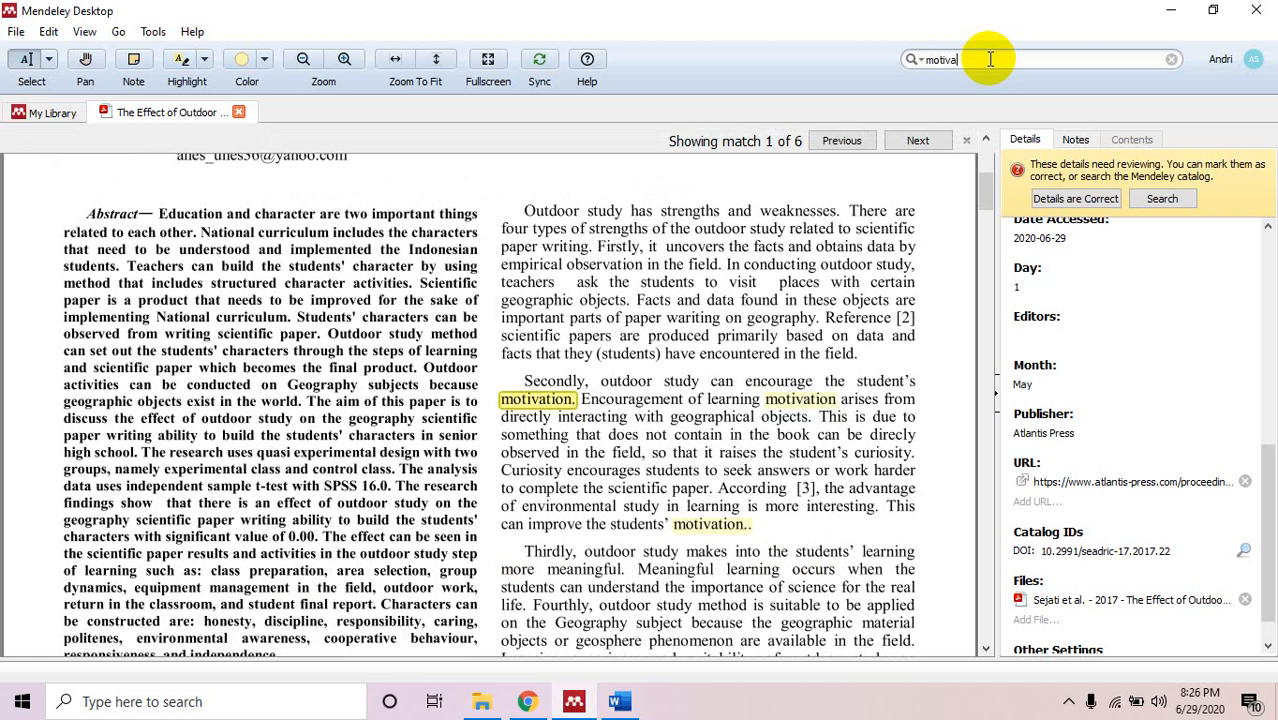
Step through the 'motiva' matches to the fifth one on page 5, then close the paper.
click(919, 140)
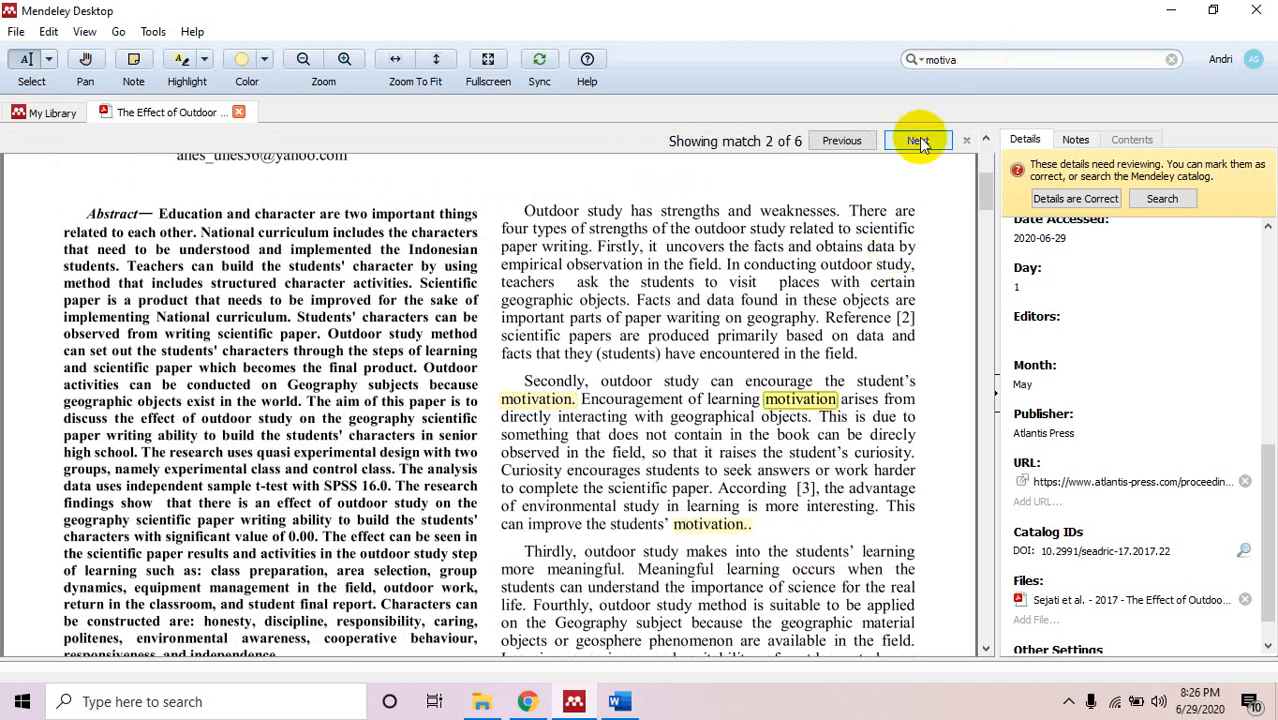
click(919, 140)
click(919, 140)
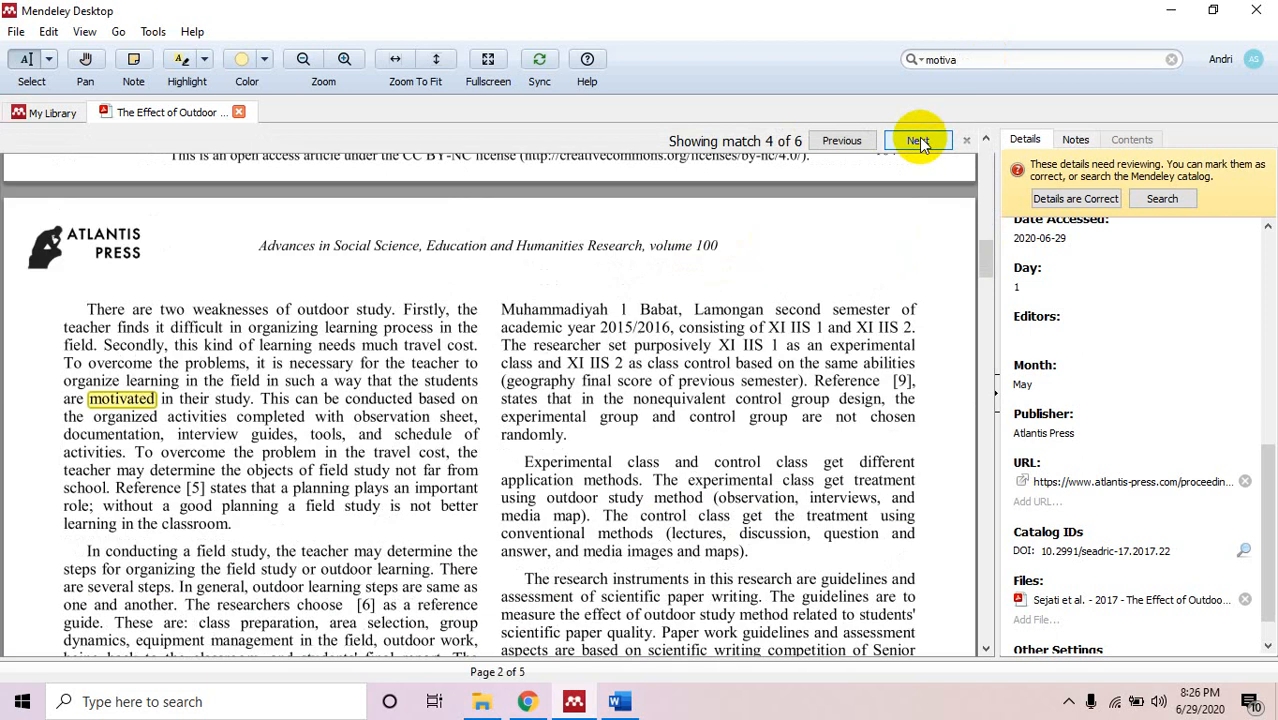
click(919, 140)
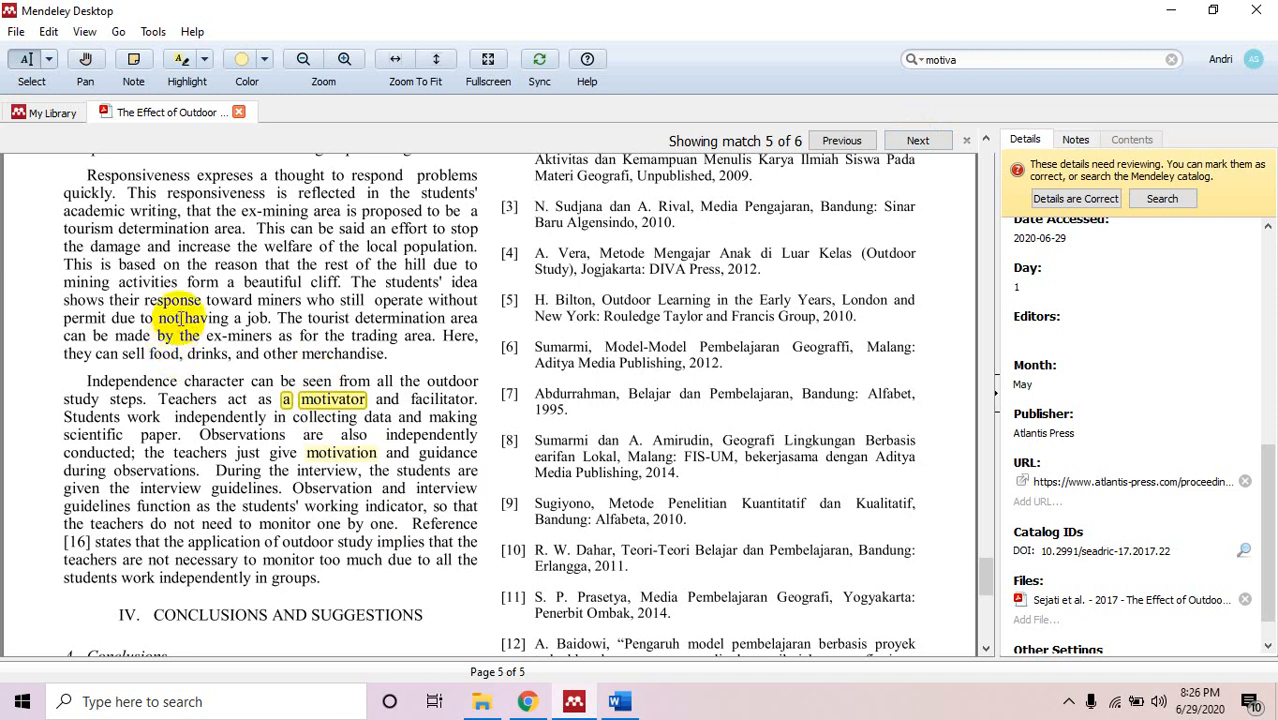
click(240, 113)
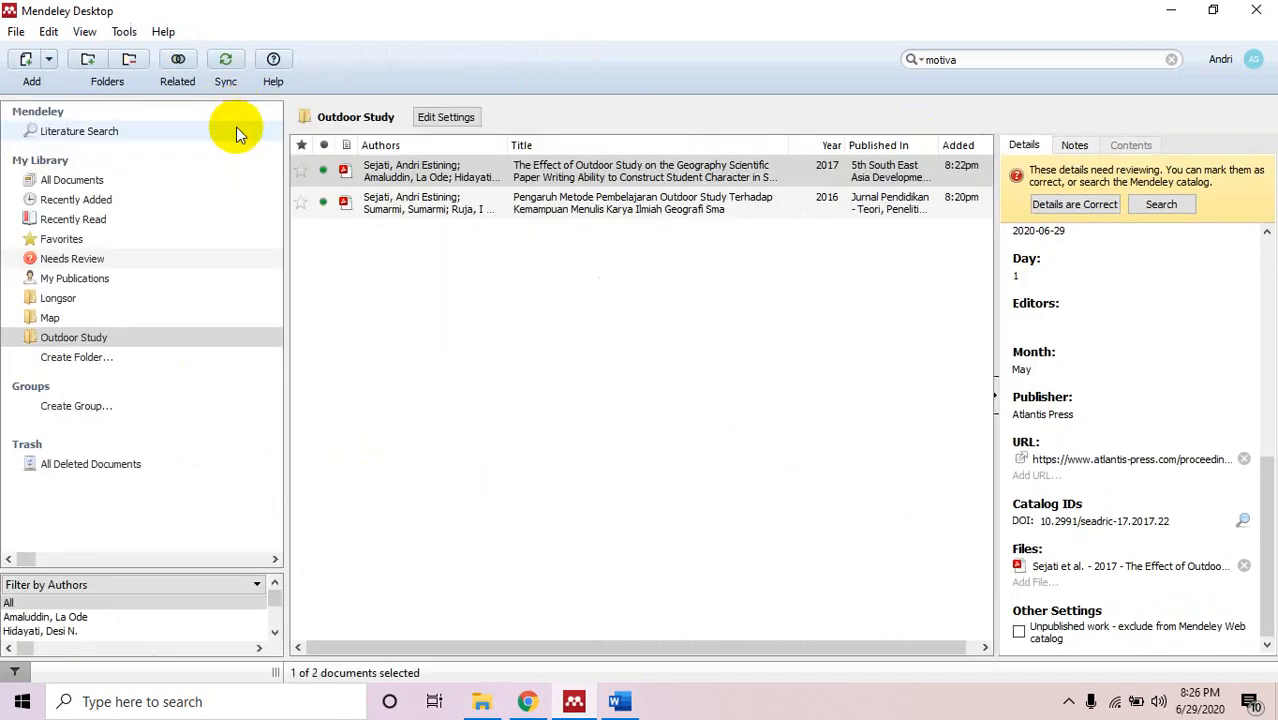
Search all documents for 'longsor' and review the matches in the Kendari overlay paper.
click(127, 185)
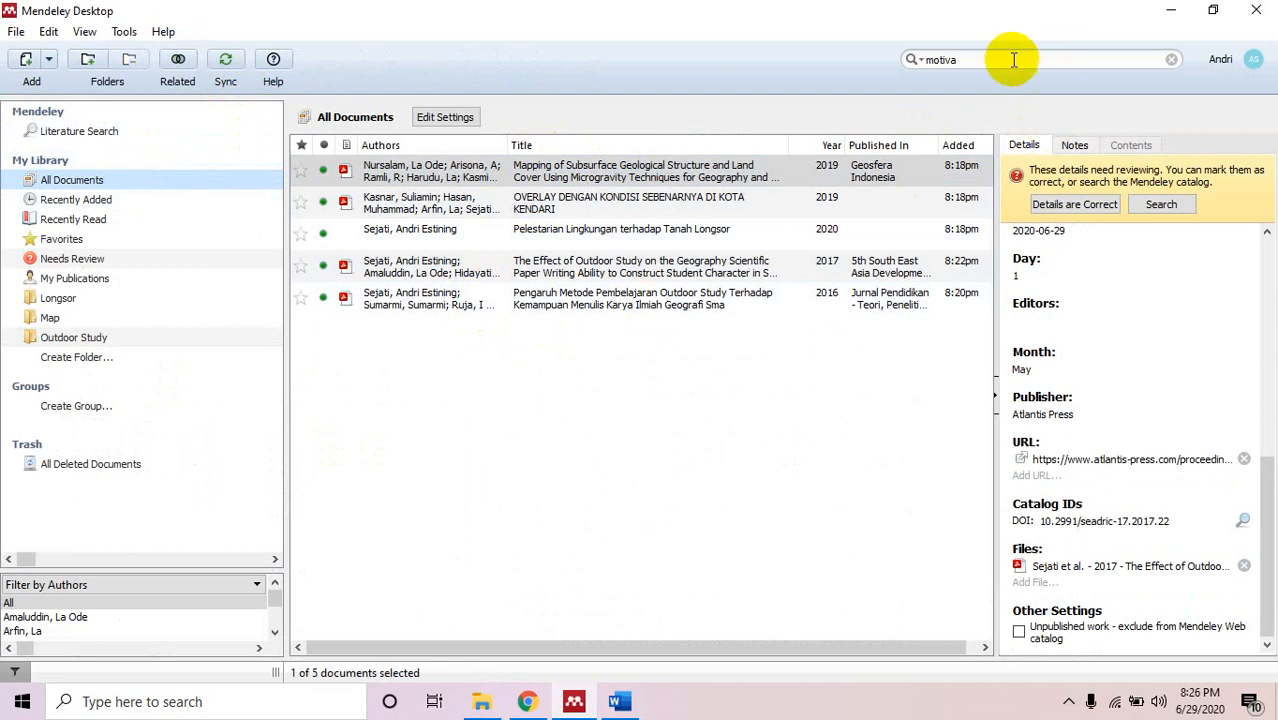
drag(1004, 57, 856, 57)
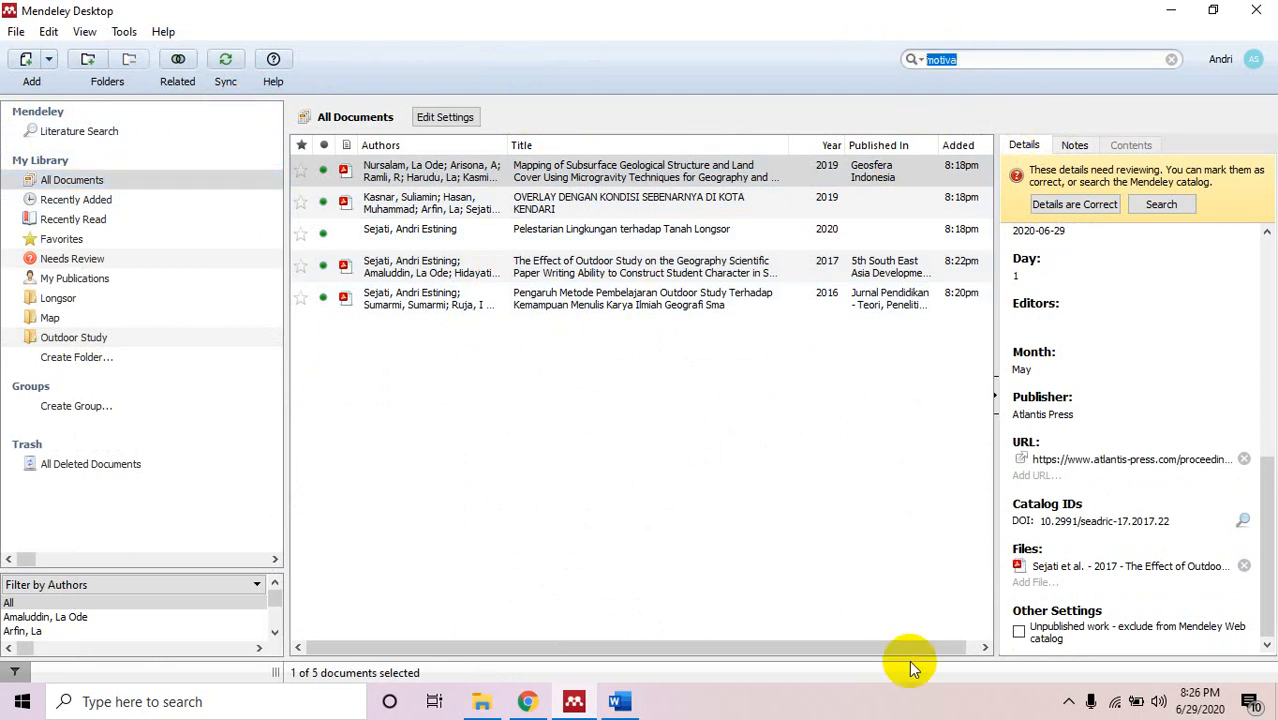
text(longsor)
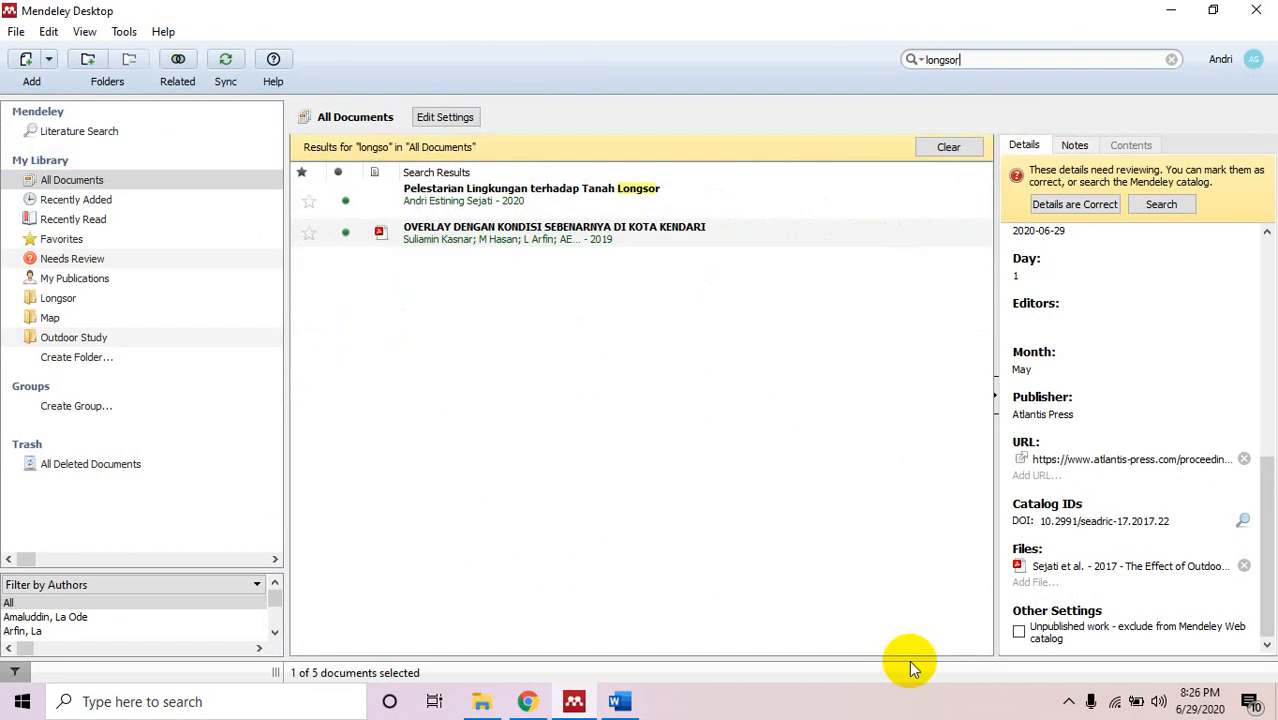
click(531, 232)
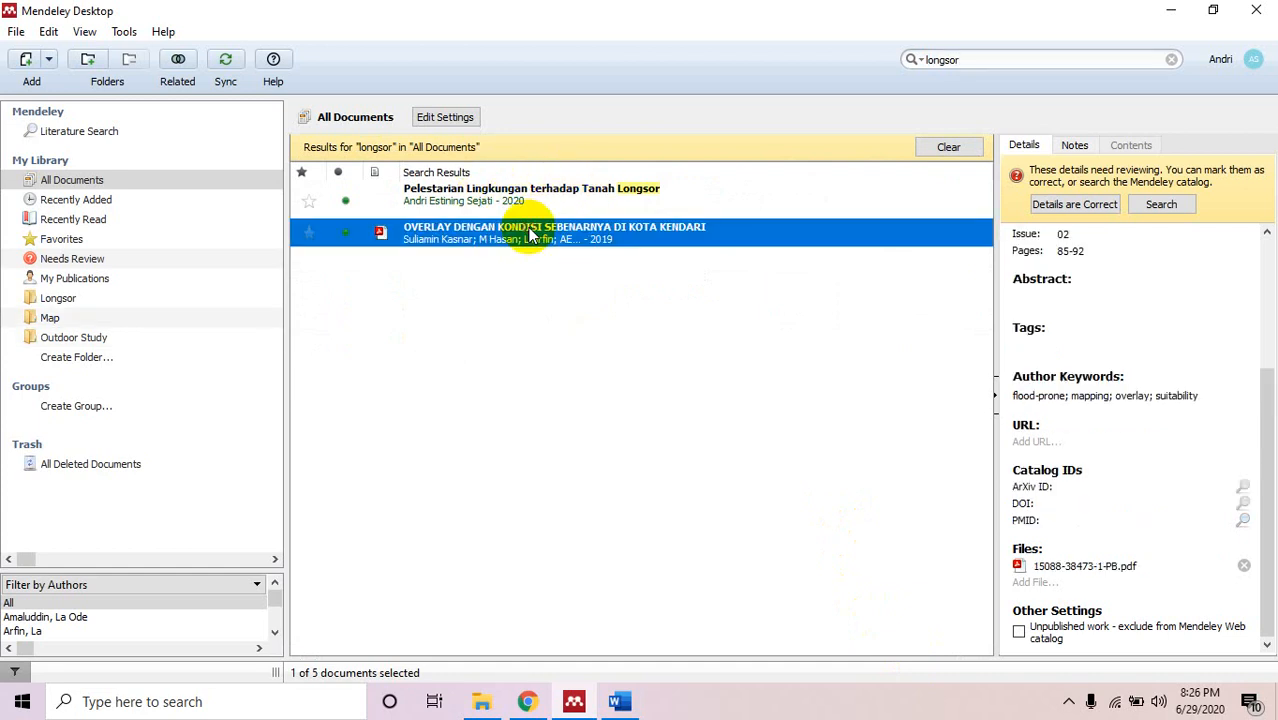
double_click(531, 232)
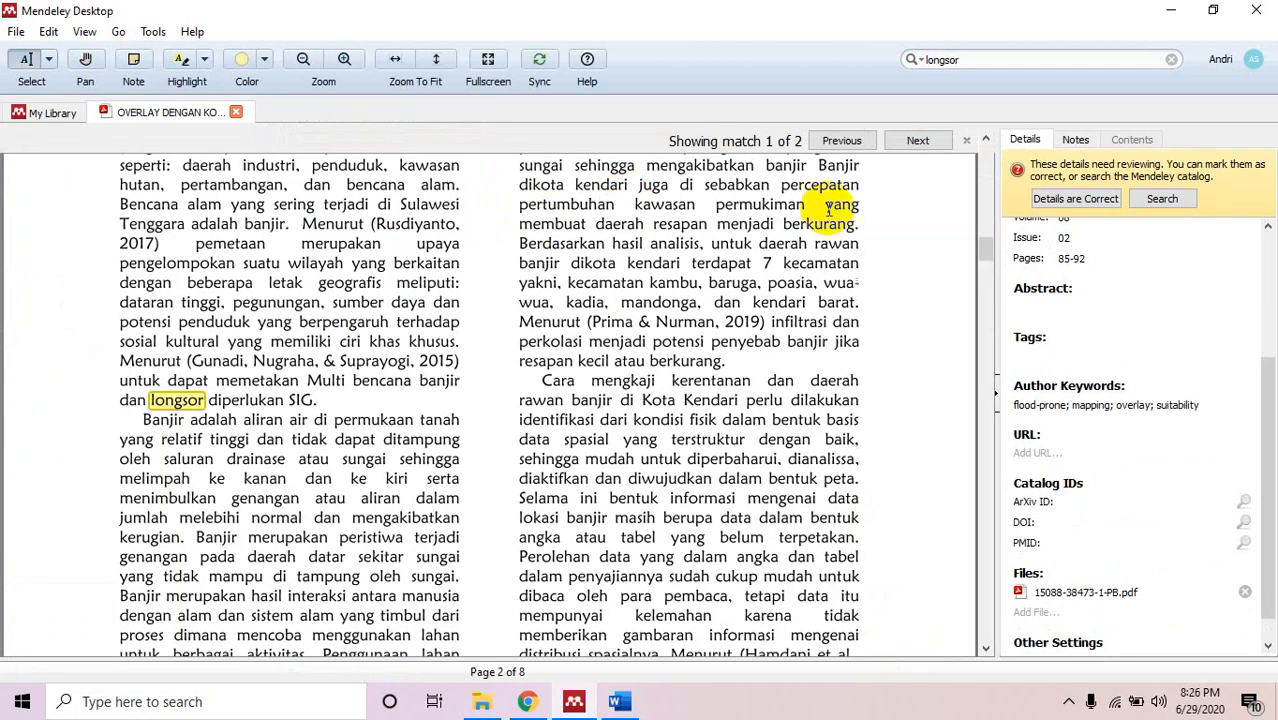
click(918, 140)
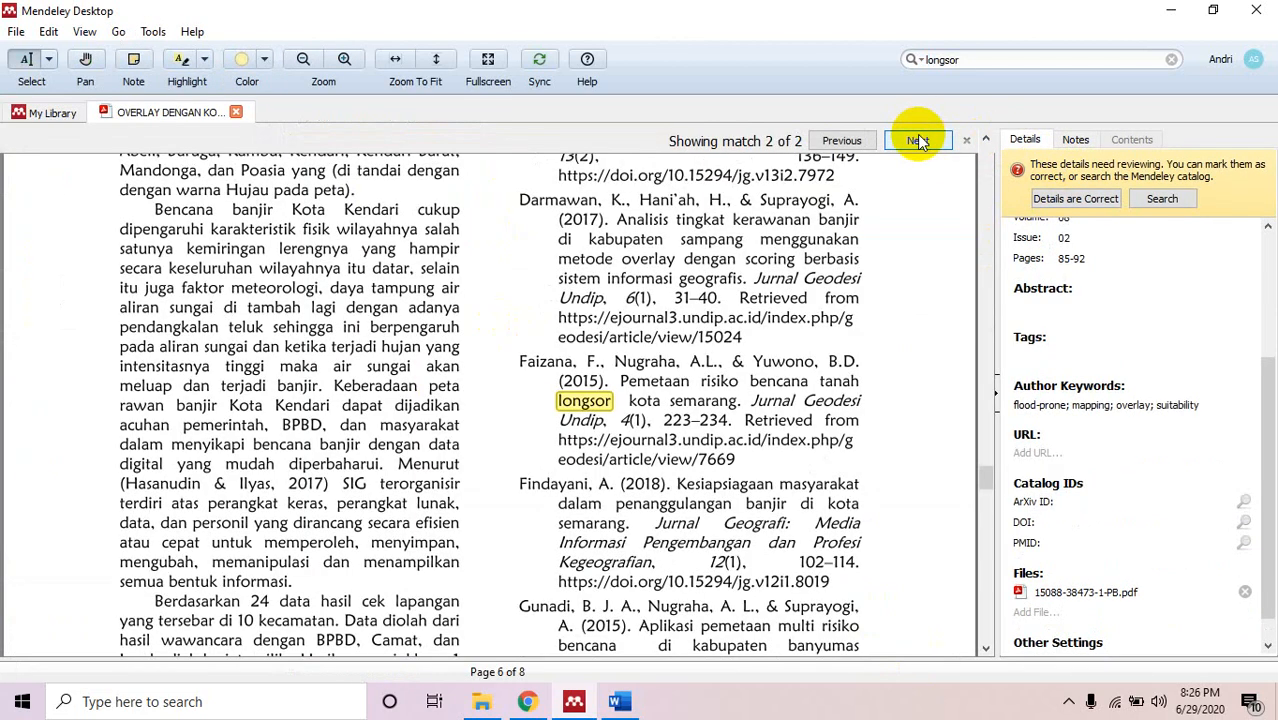
click(917, 140)
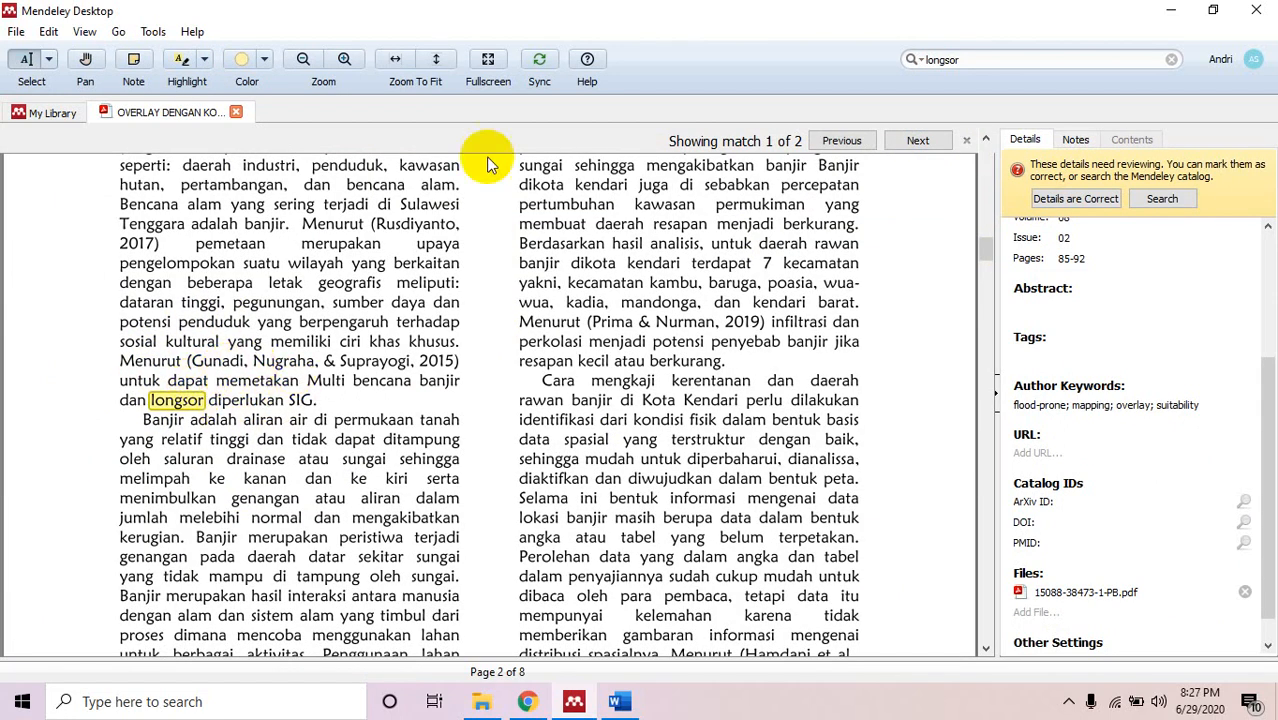
click(236, 112)
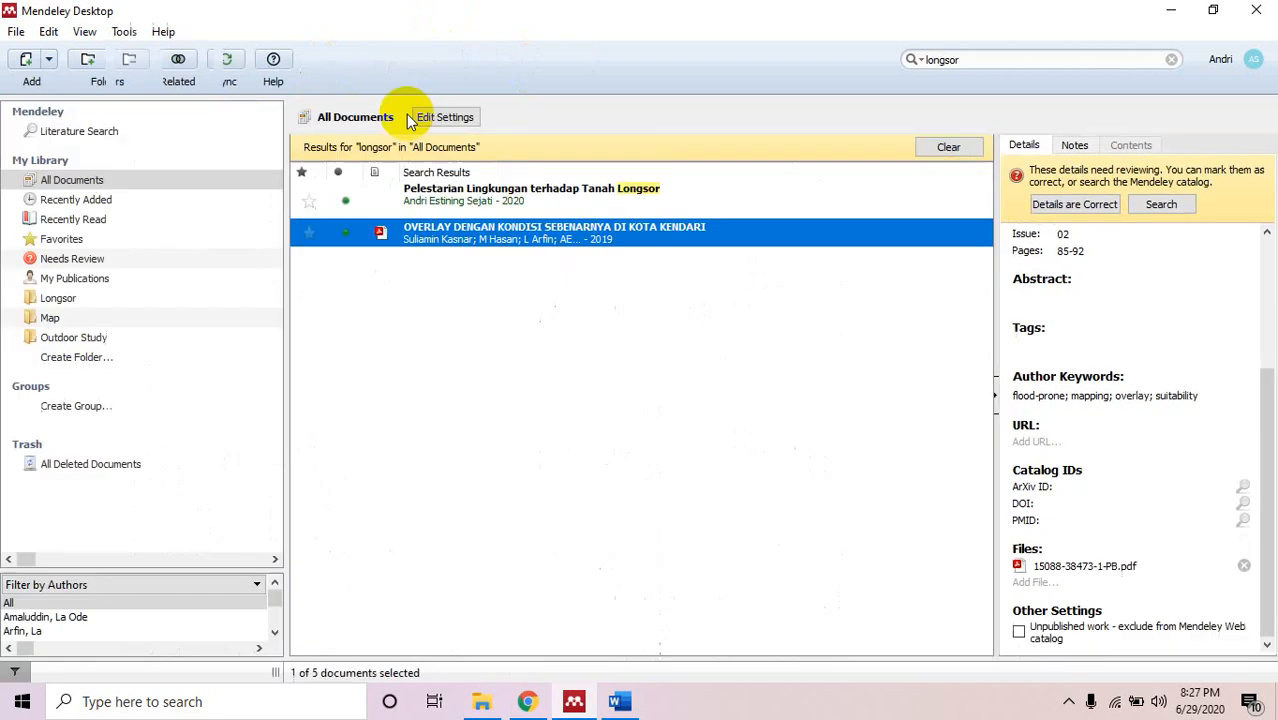
Check the 'longsor' results in the Longsor, Map and Outdoor Study folders, then clear the search.
click(599, 312)
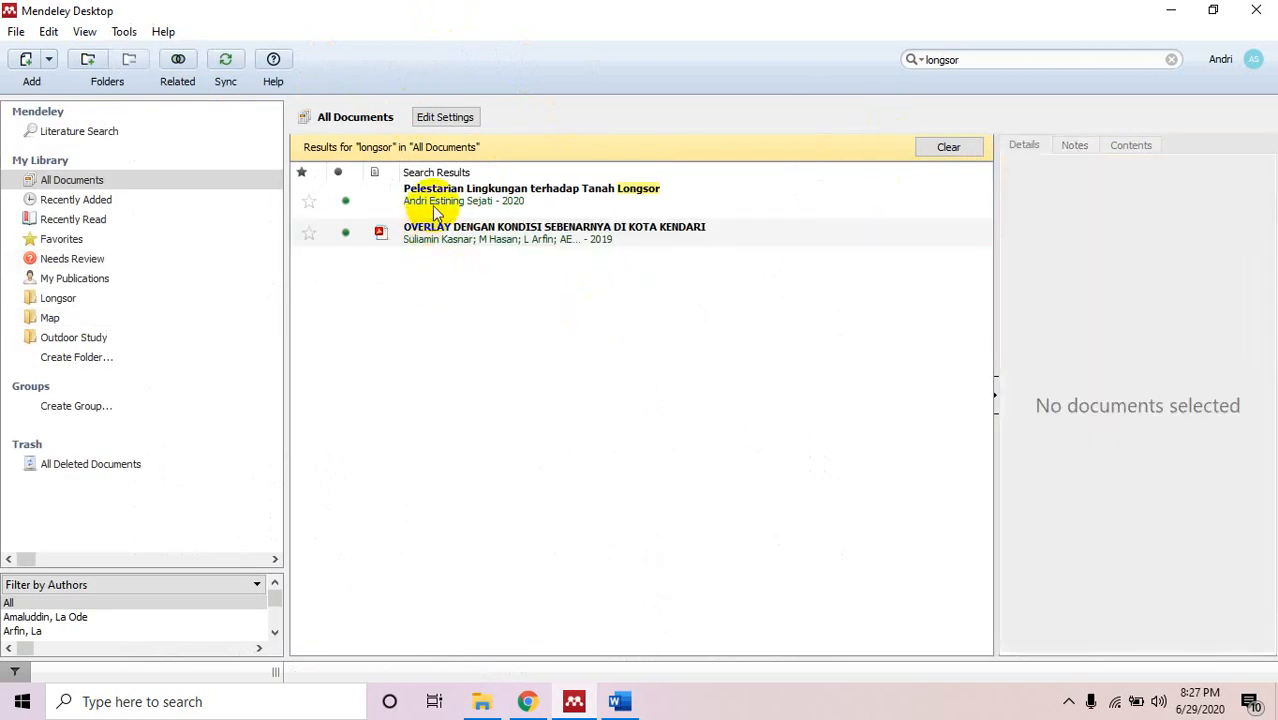
click(110, 300)
click(112, 316)
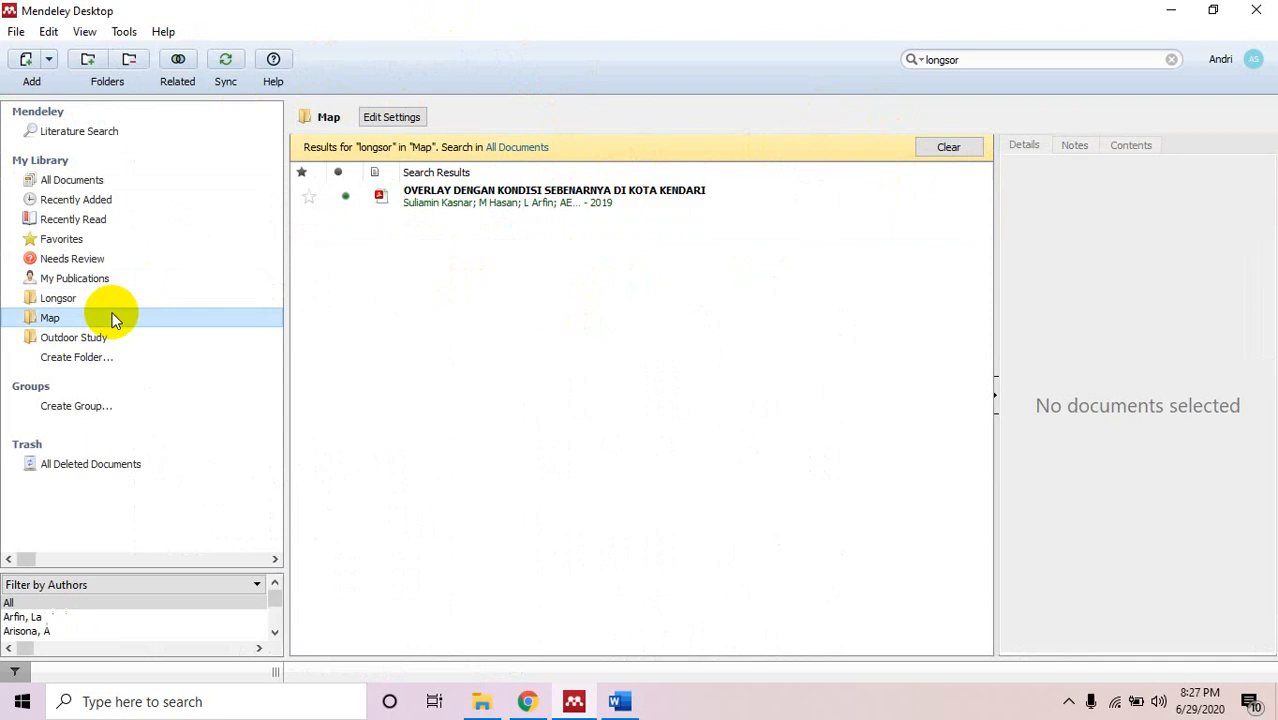
click(136, 340)
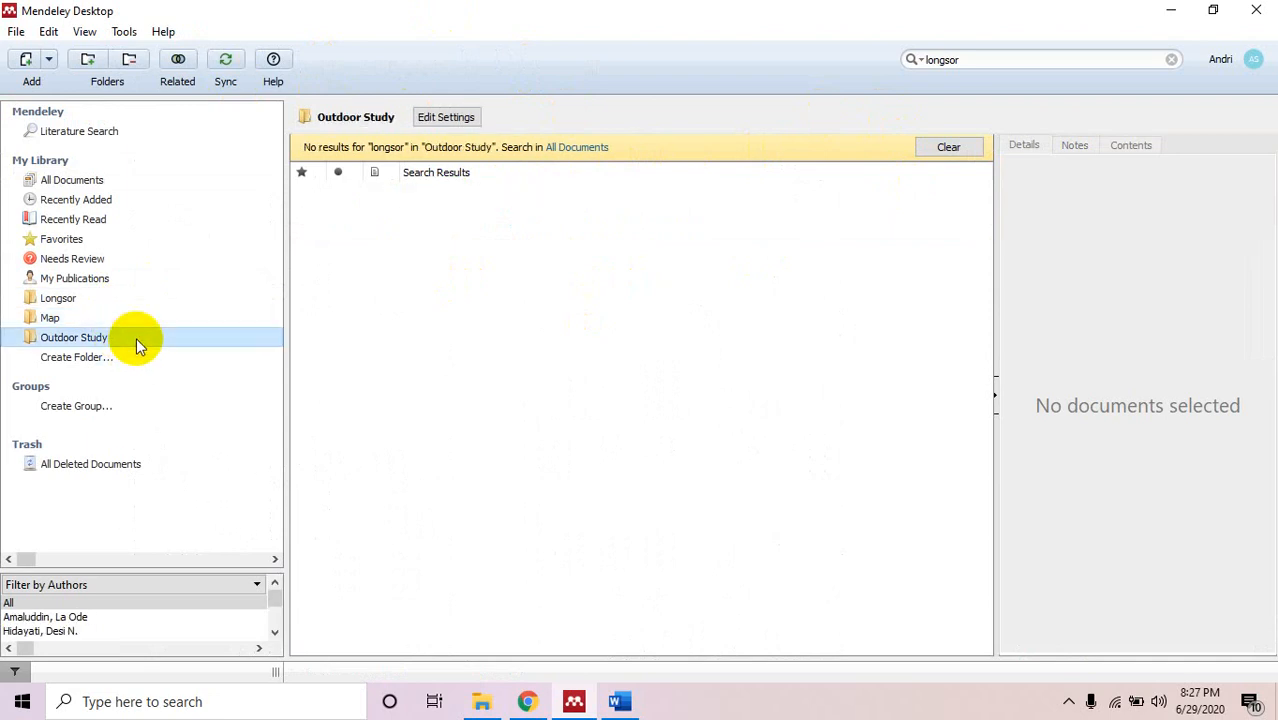
click(950, 147)
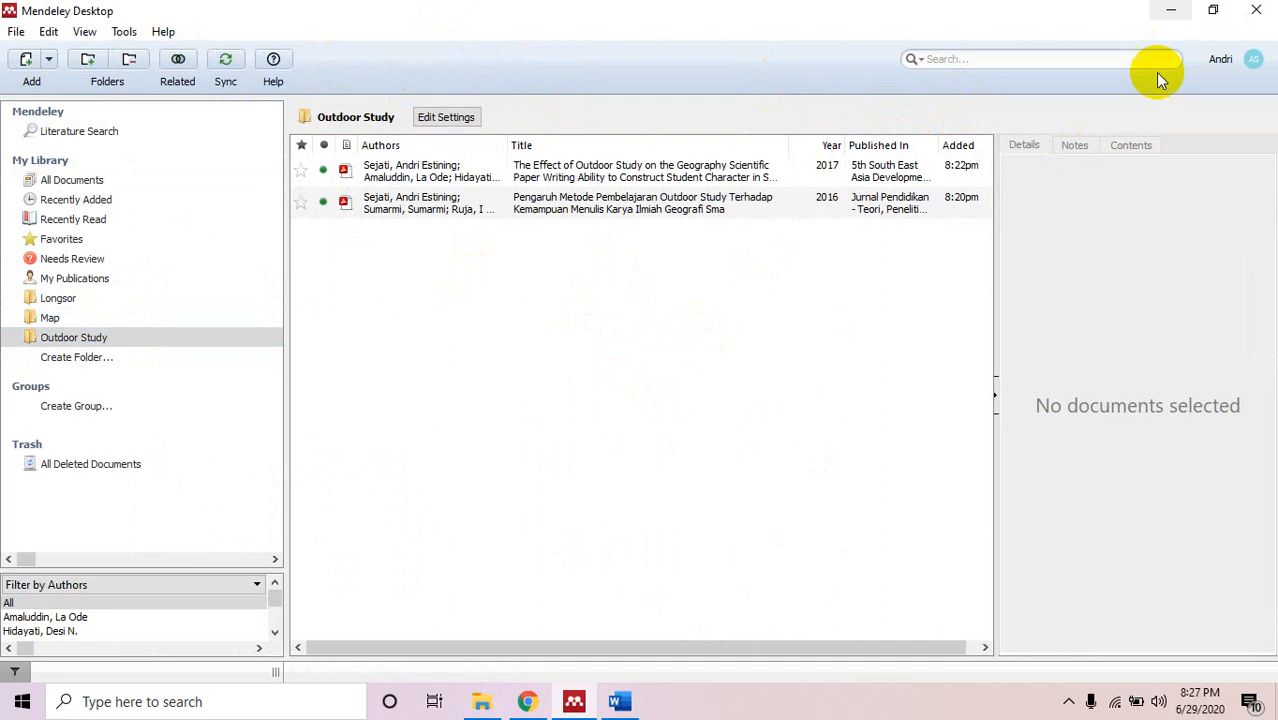
Lowercase 'effect', 'outdoor', 'study' and 'geography' in the 2017 paper's title.
click(670, 167)
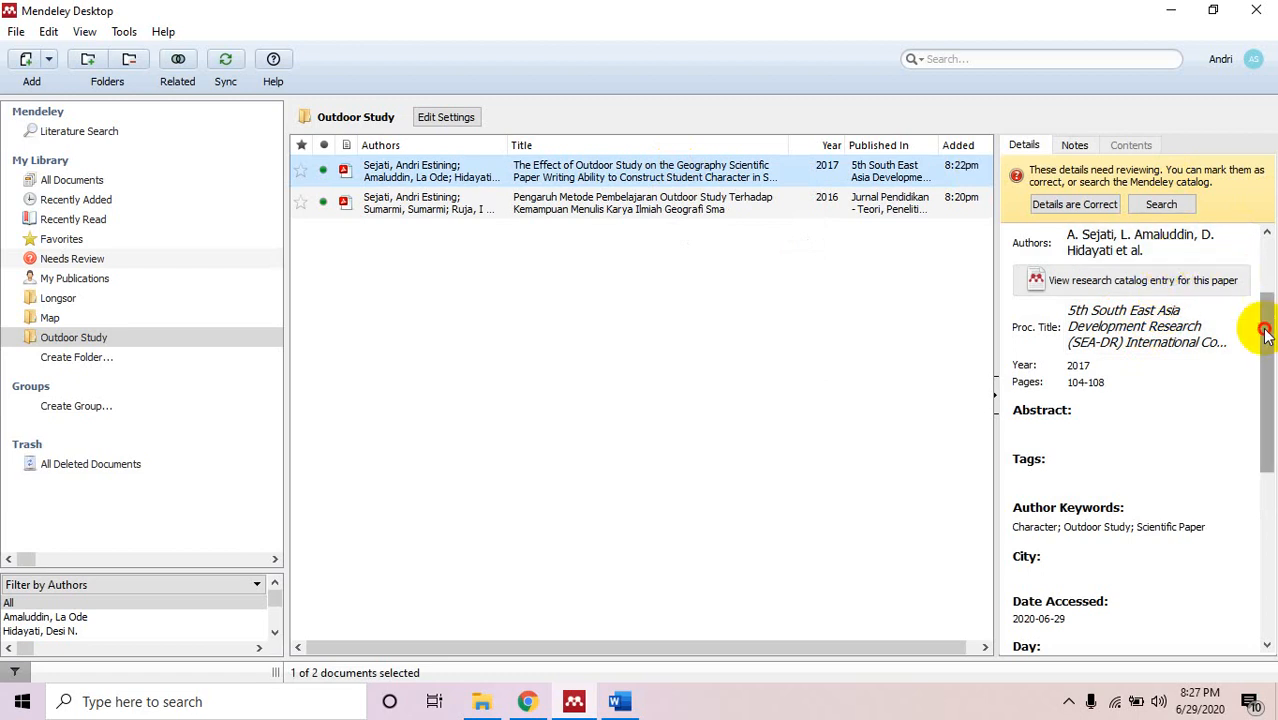
drag(1264, 323, 1268, 236)
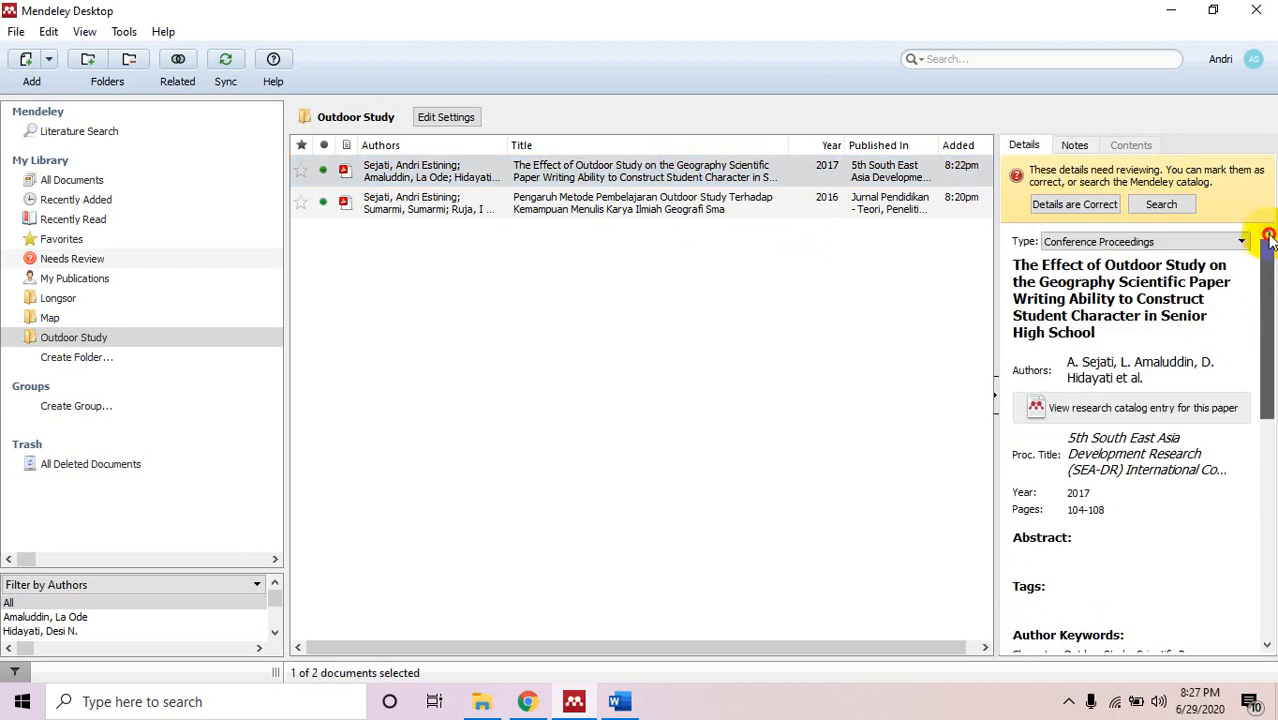
click(1047, 268)
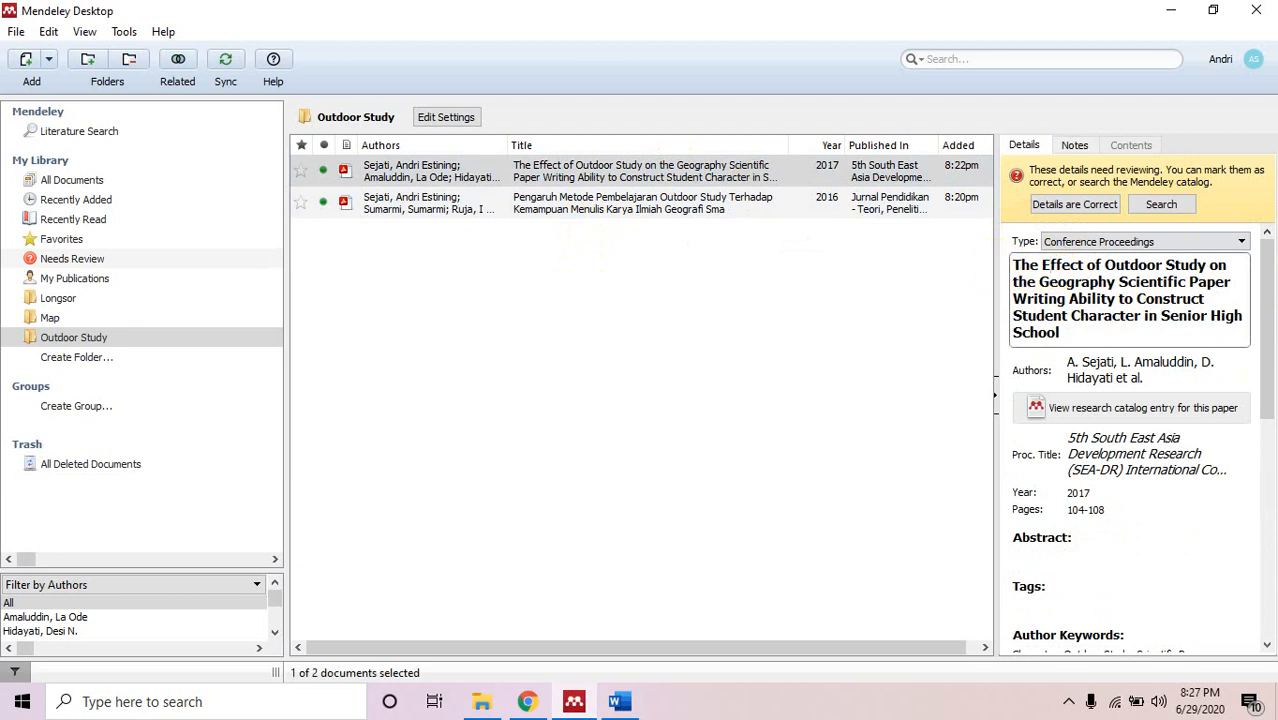
key(BackSpace)
text(e)
key(Right)
key(Right)
key(Delete)
text(o)
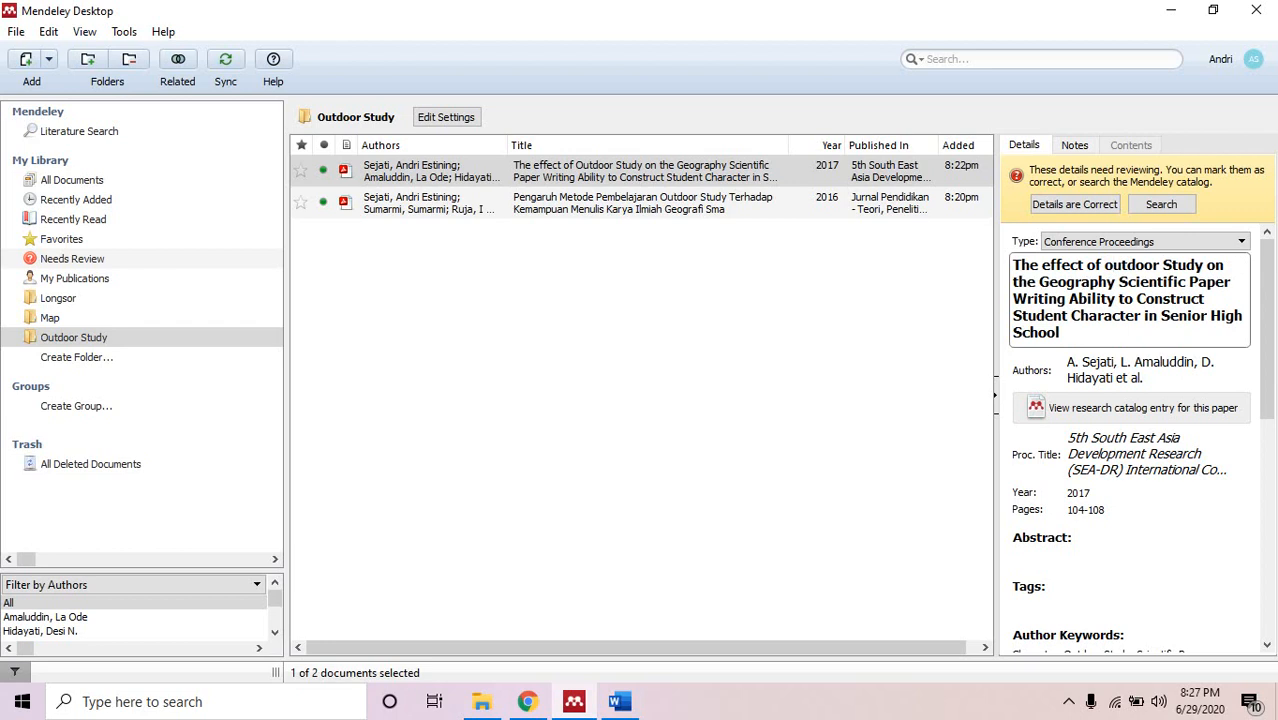
key(Delete)
text(s)
key(BackSpace)
text(g)
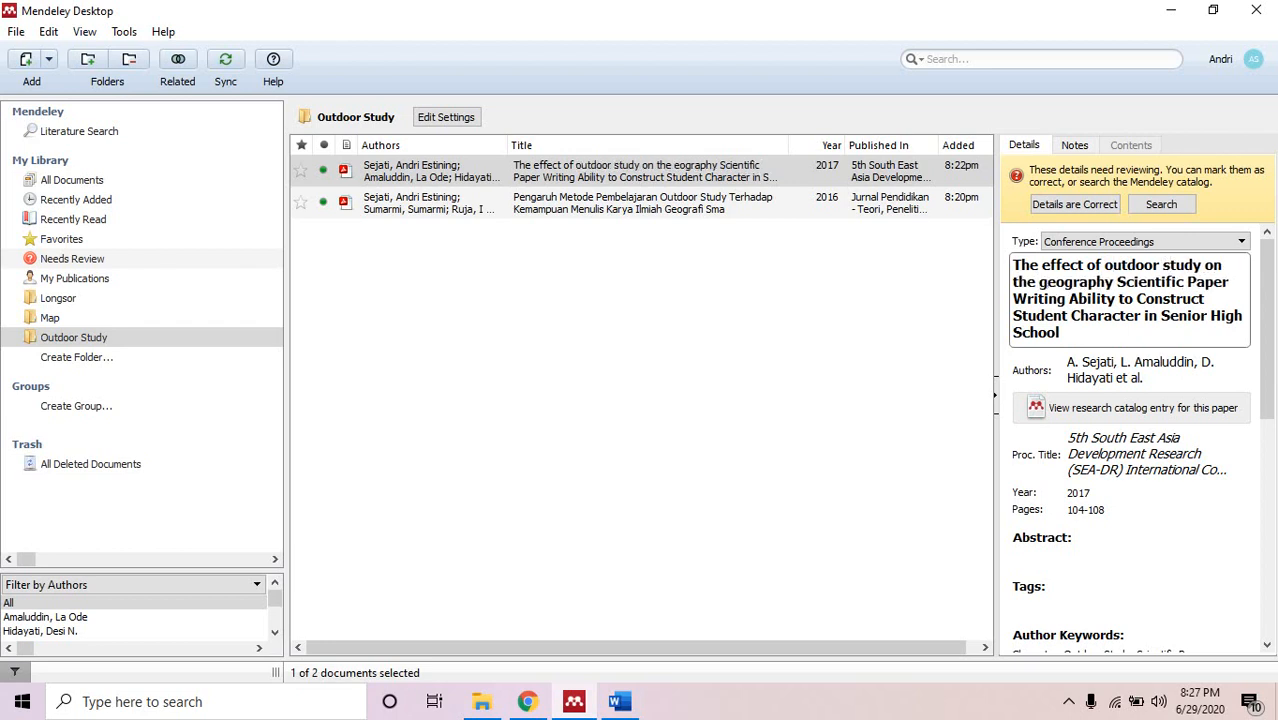
Lowercase 'scientific paper writing ability', 'construct' and 'student' in the title.
key(BackSpace)
text(s)
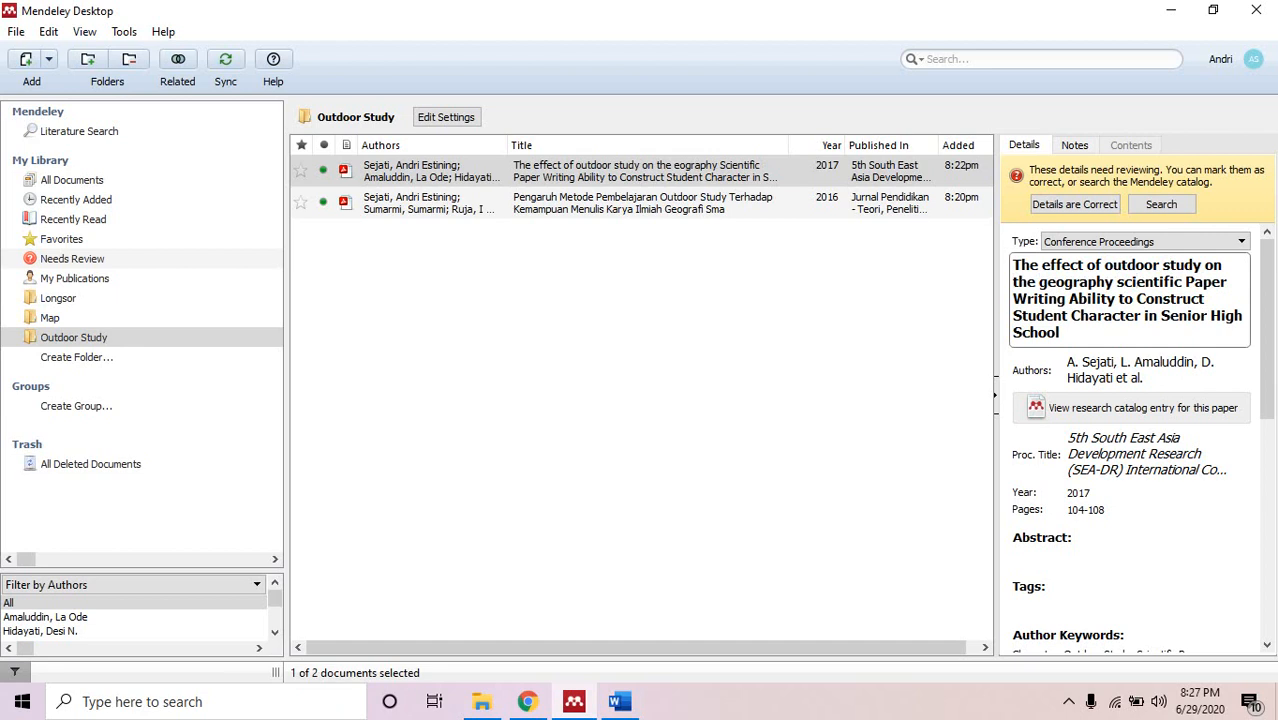
key(Delete)
text(p)
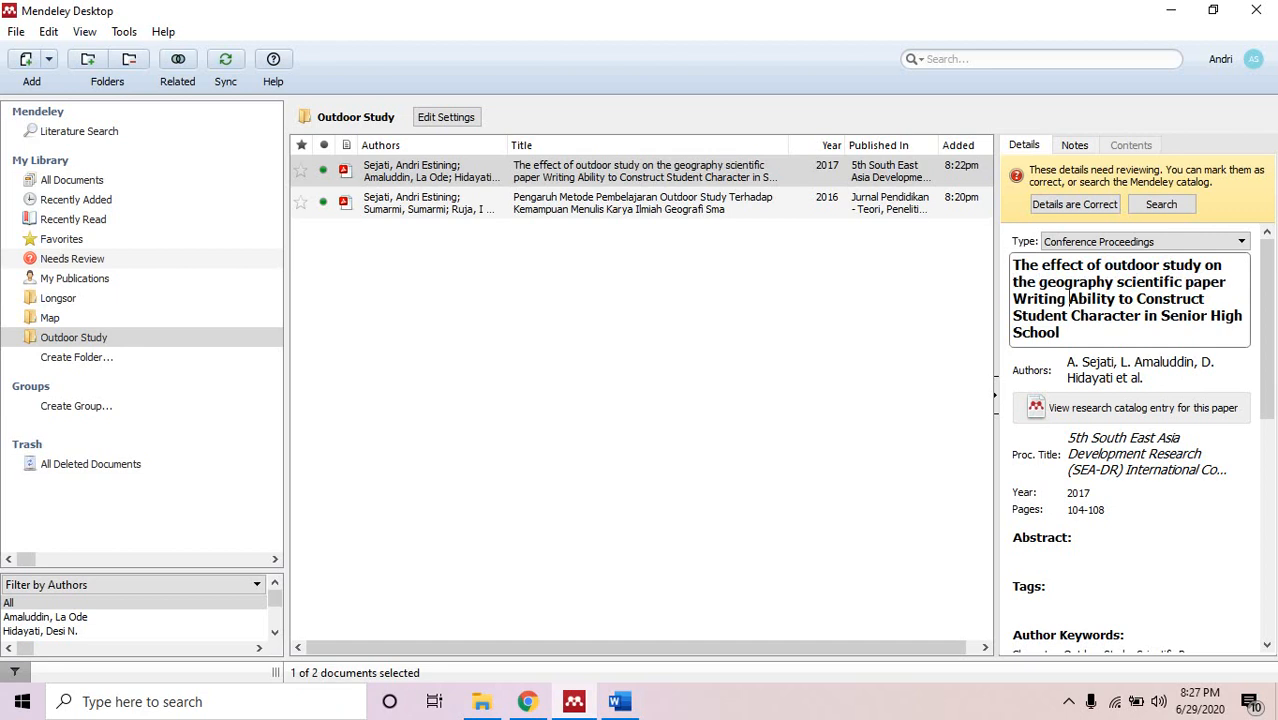
key(BackSpace)
text(w)
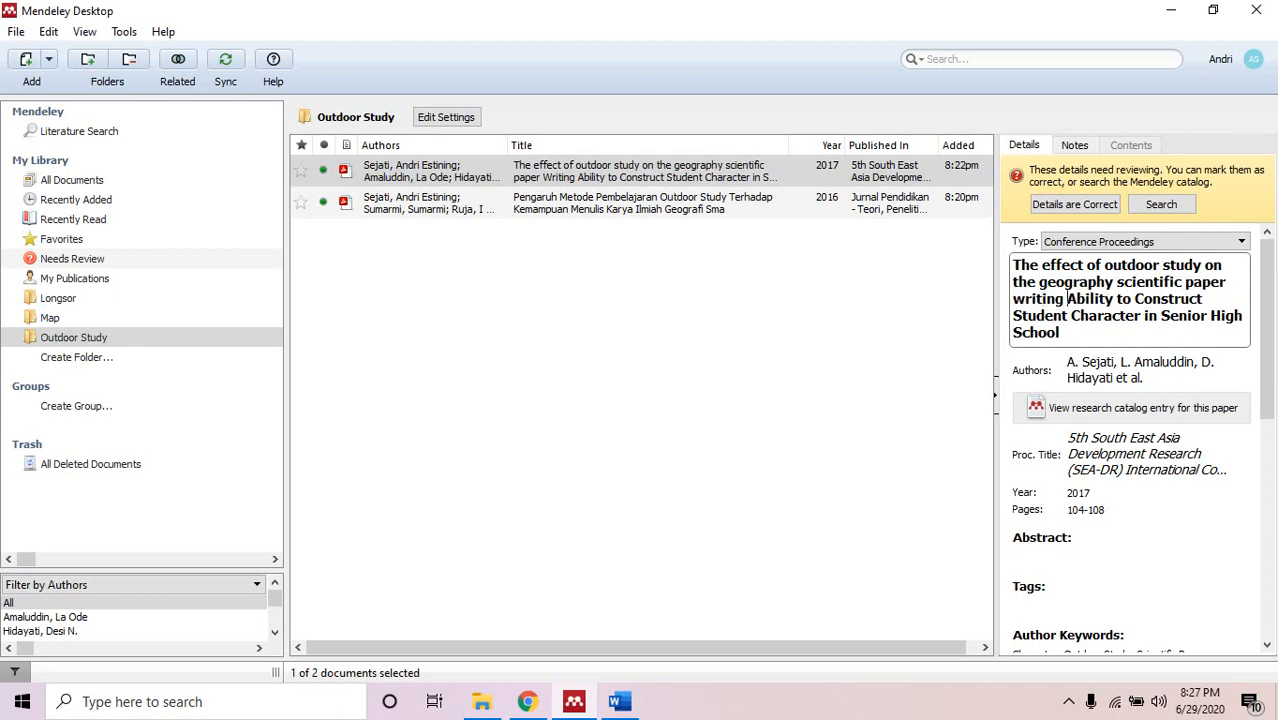
key(BackSpace)
text(a)
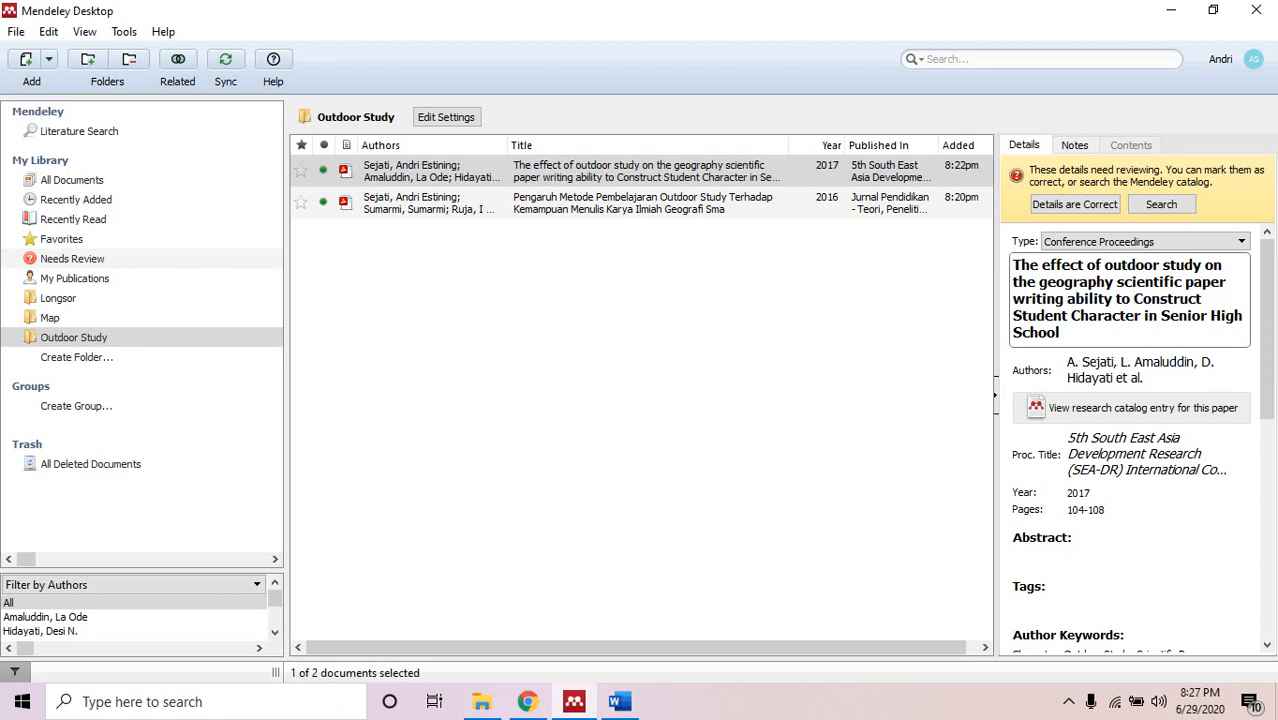
key(BackSpace)
text(c)
key(BackSpace)
text(s)
Lowercase 'character', 'senior', 'high' and 'school' to finish the title.
click(1078, 316)
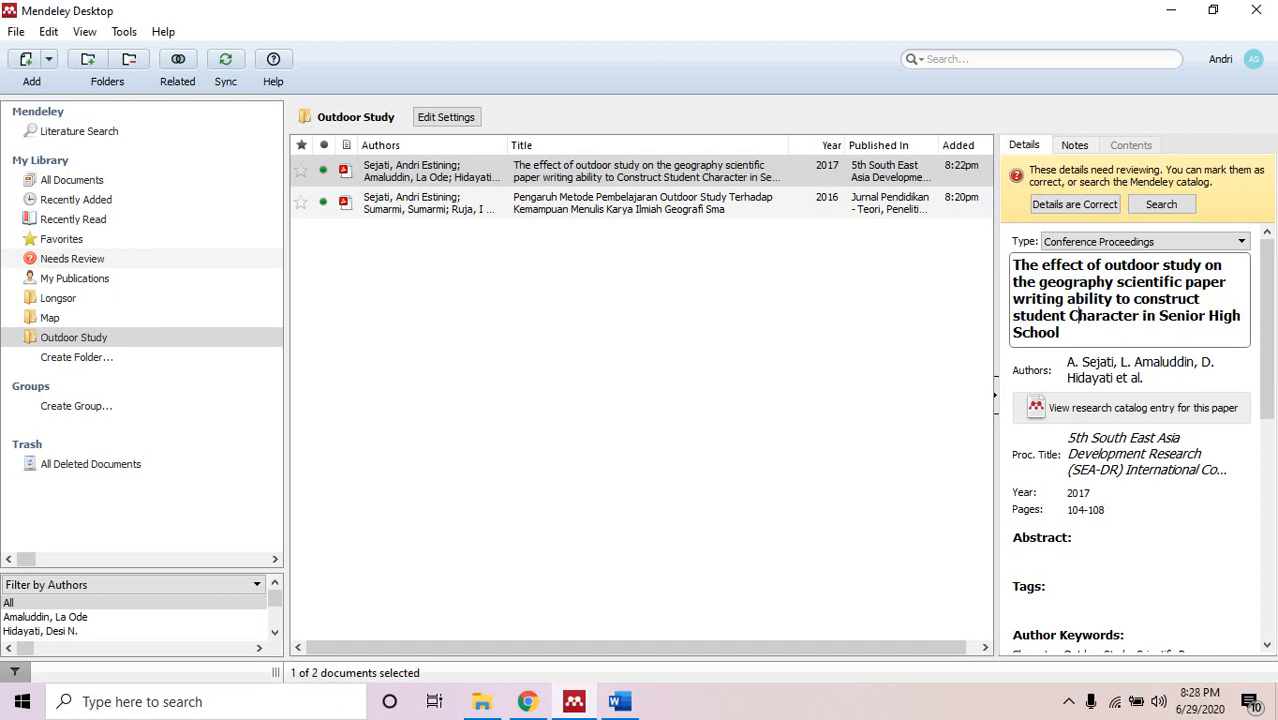
key(BackSpace)
text(c)
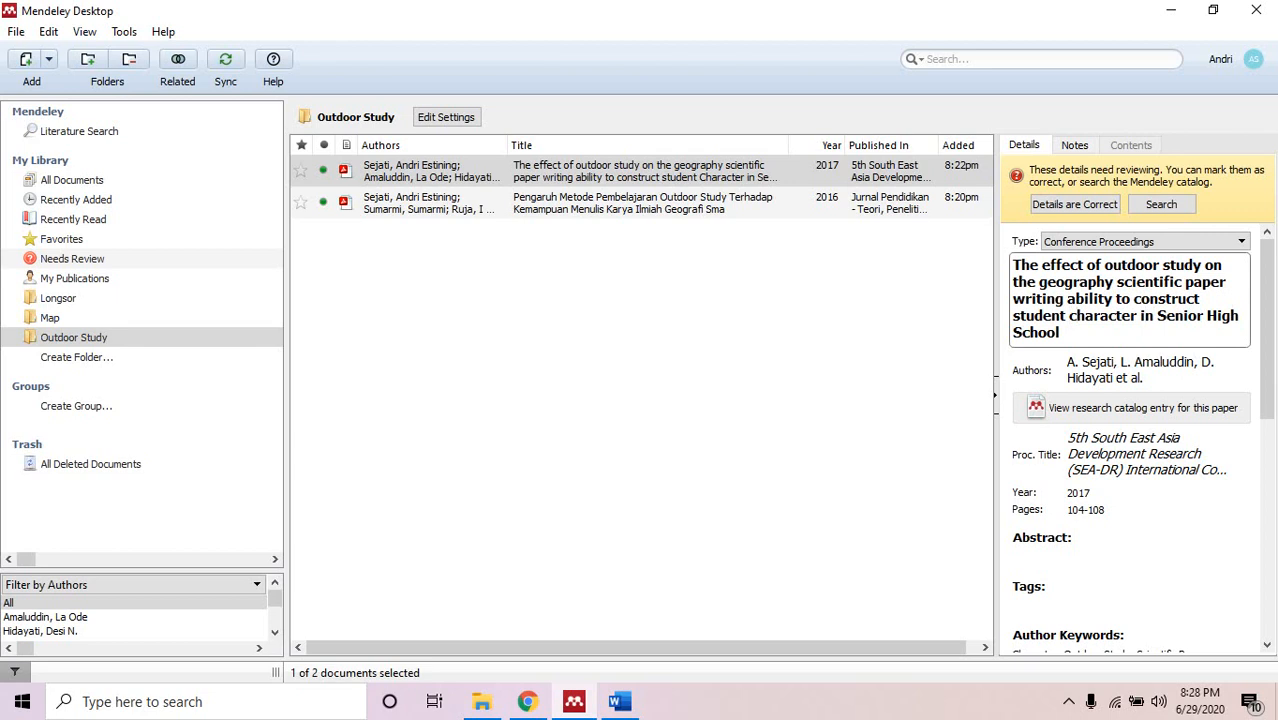
key(BackSpace)
text(s)
key(BackSpace)
text(h)
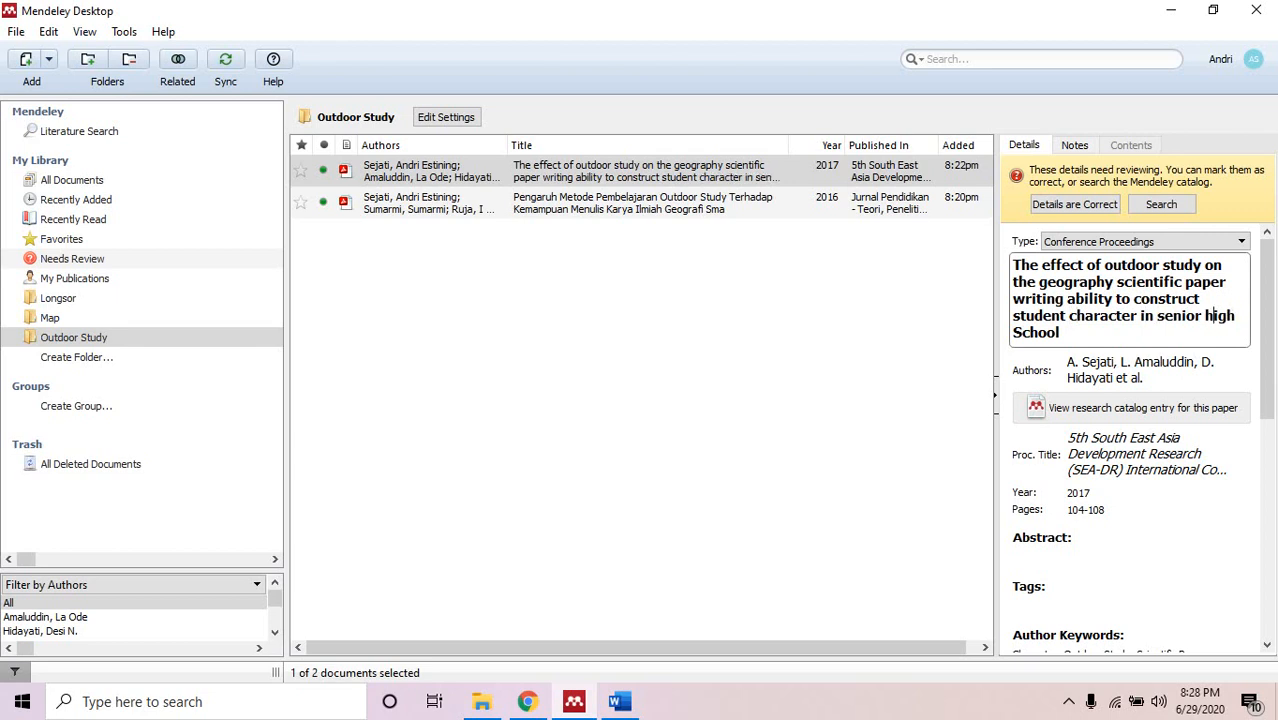
key(BackSpace)
text(s)
click(1105, 331)
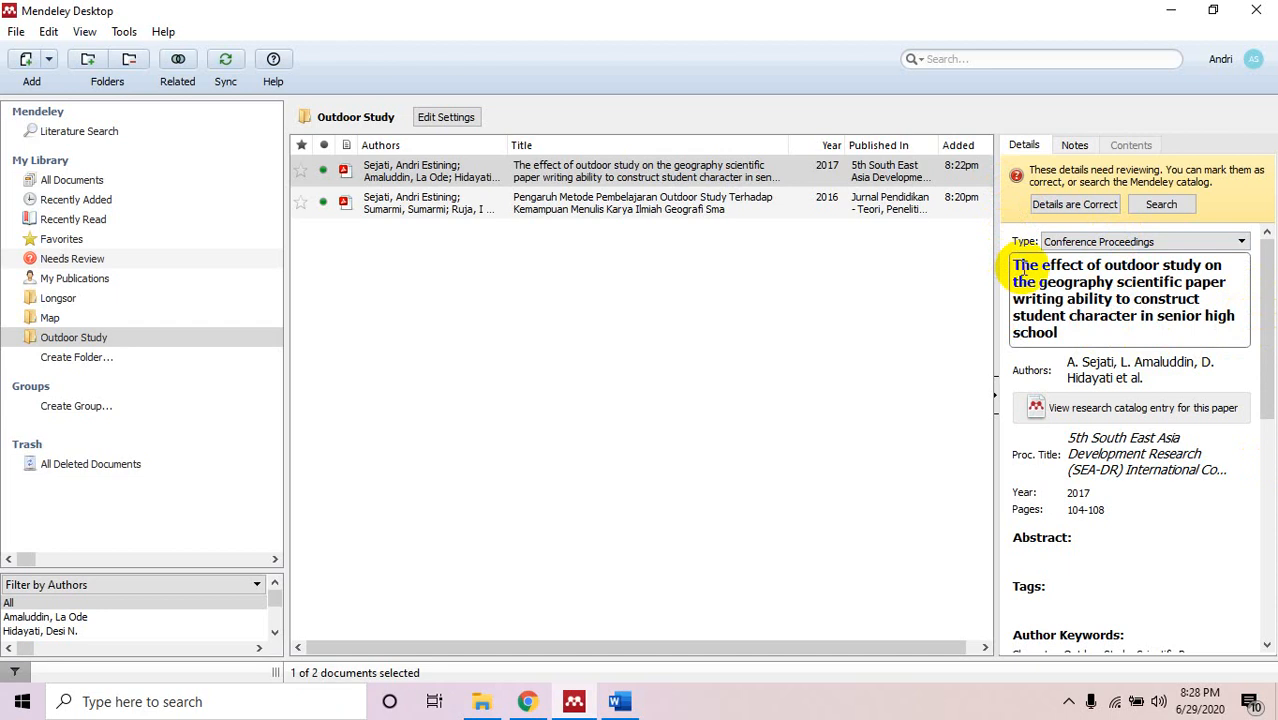
Select the 2016 Pengaruh paper and lowercase 'metode pembelajaran outdoor study' in its title.
click(450, 460)
click(645, 206)
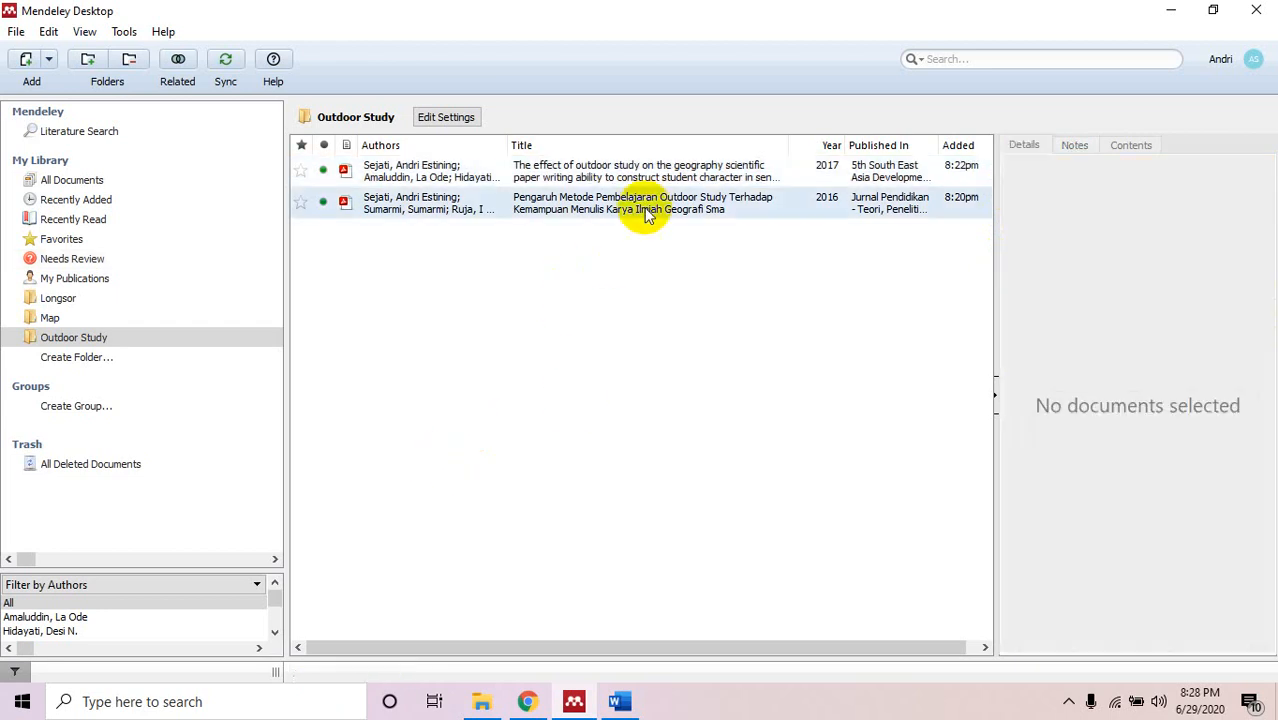
click(1087, 265)
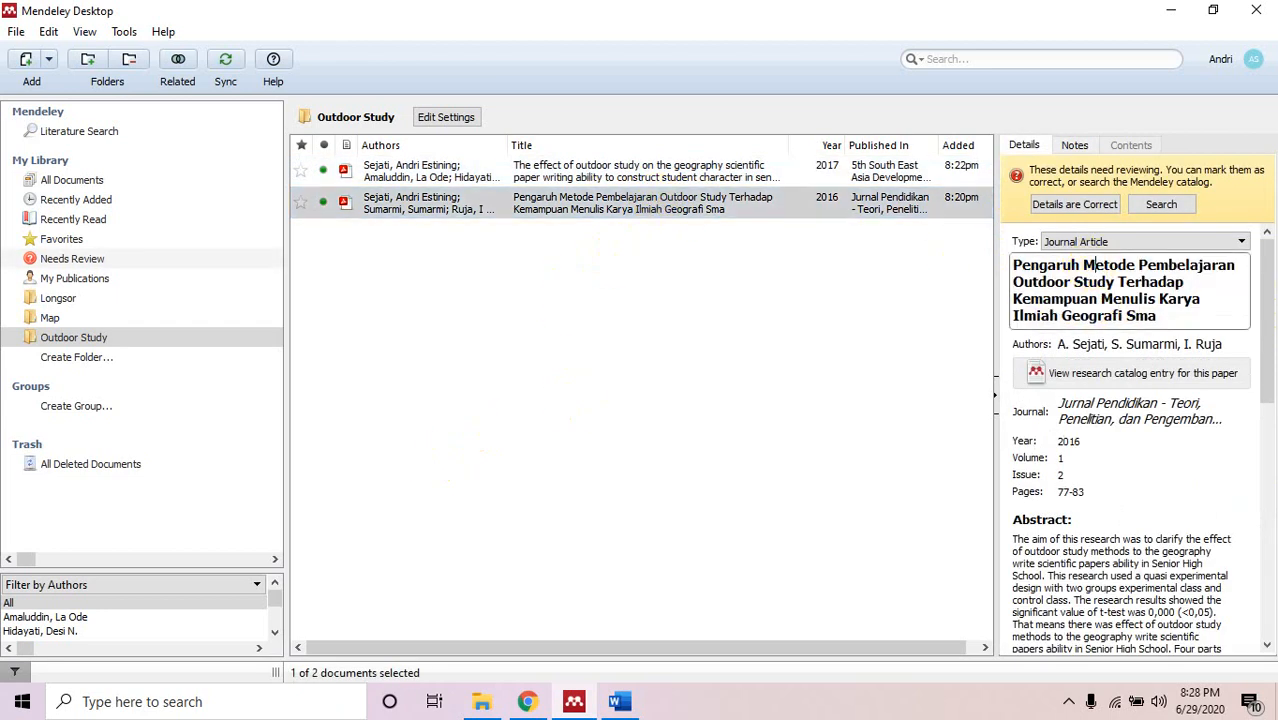
key(BackSpace)
text(m)
click(1137, 265)
key(Right)
key(BackSpace)
text(p)
click(1023, 282)
key(BackSpace)
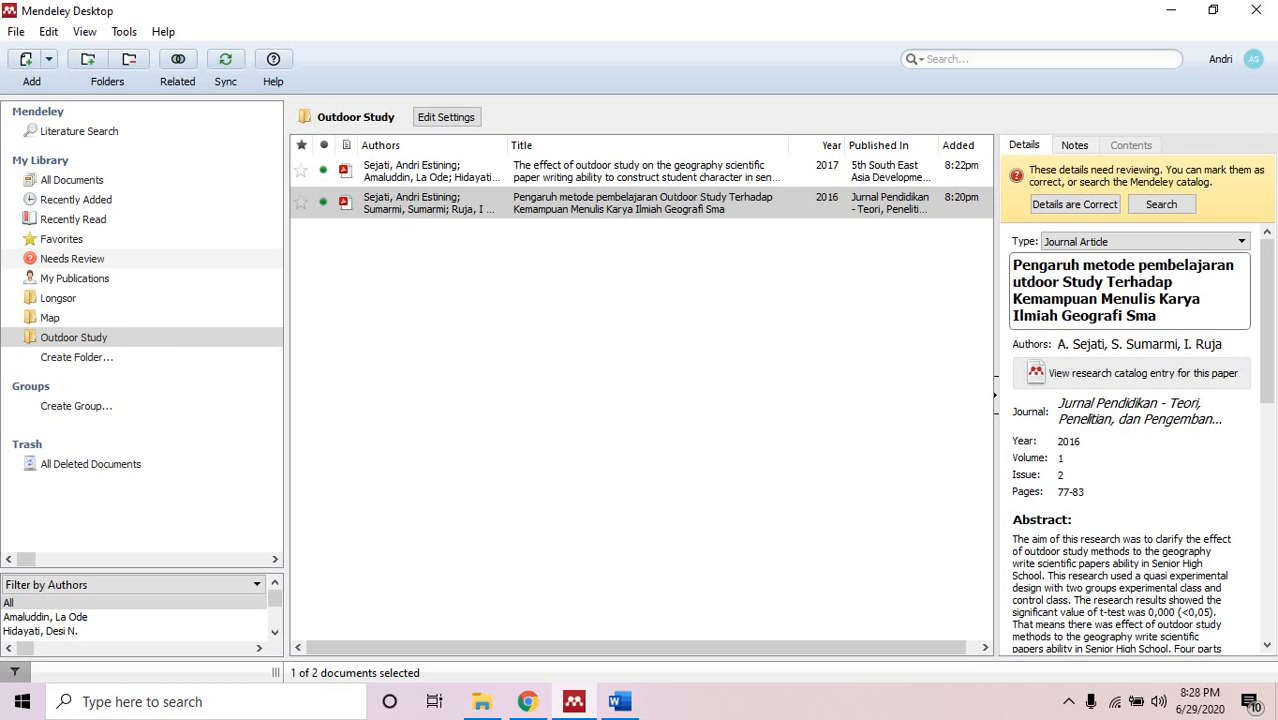
text(o)
key(BackSpace)
text(s)
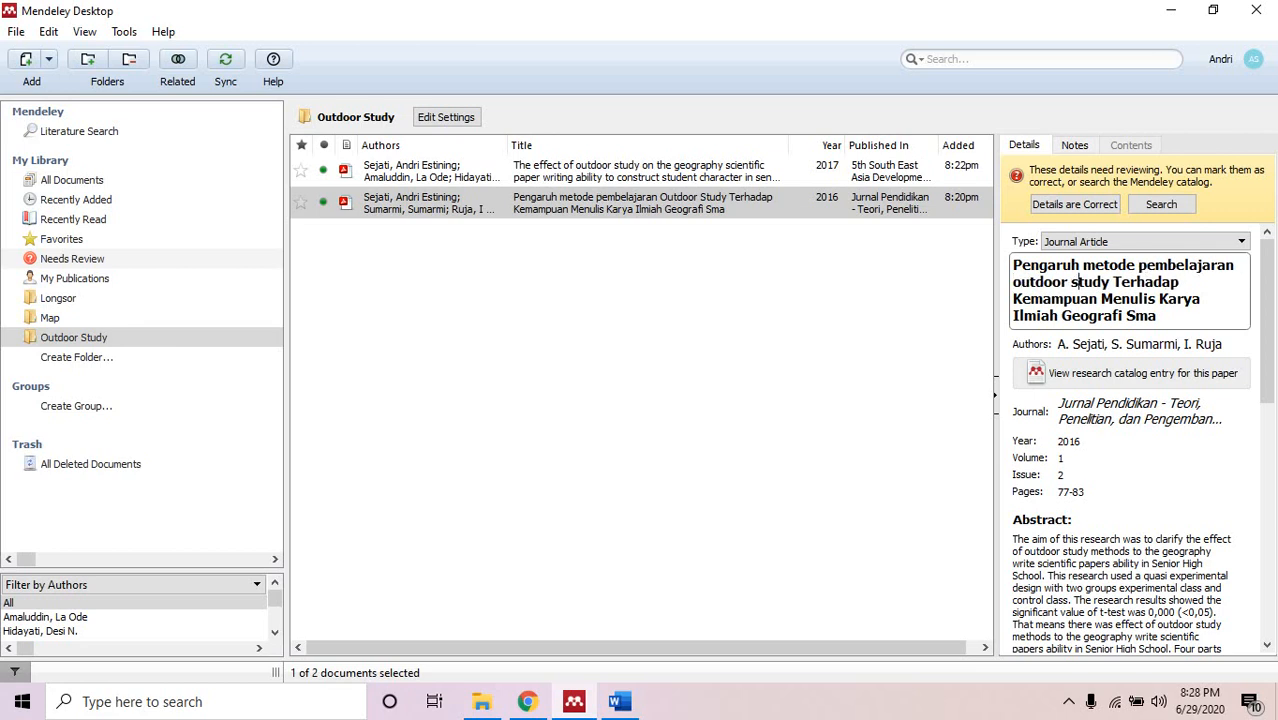
Lowercase 'terhadap kemampuan menulis karya ilmiah' in the title.
key(BackSpace)
text(t)
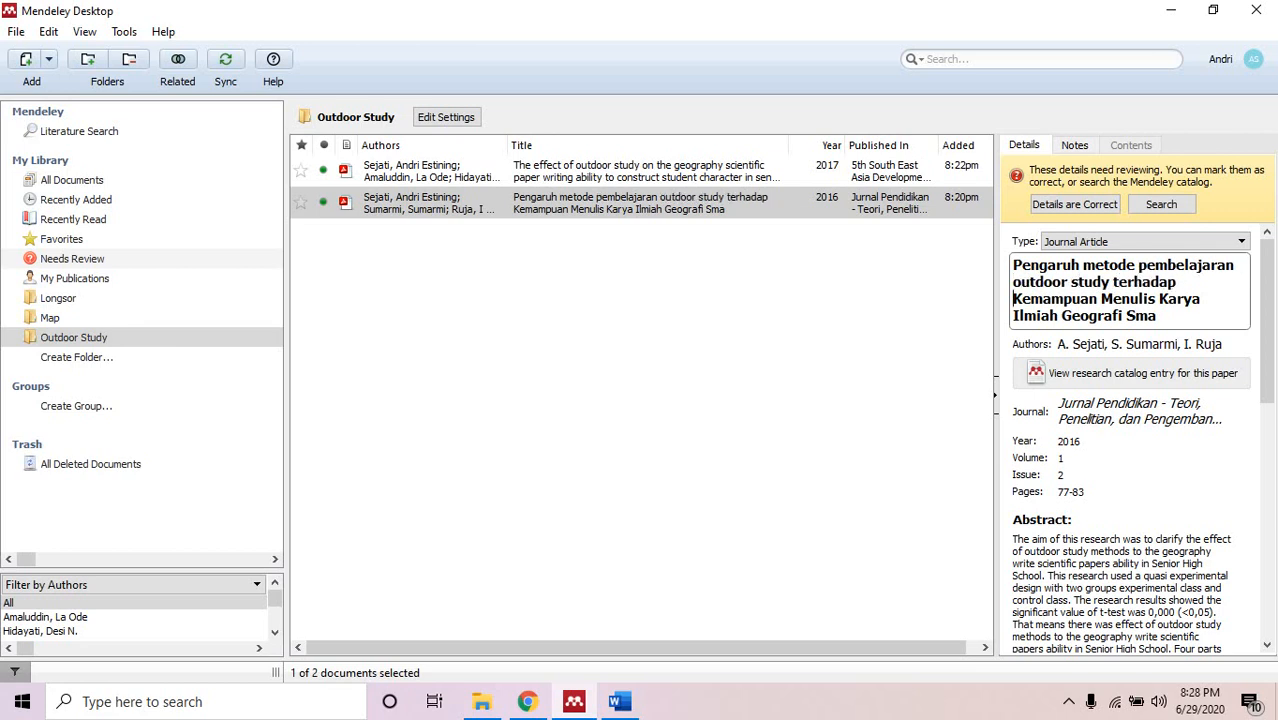
key(BackSpace)
text(k)
key(ctrl+Right)
key(Right)
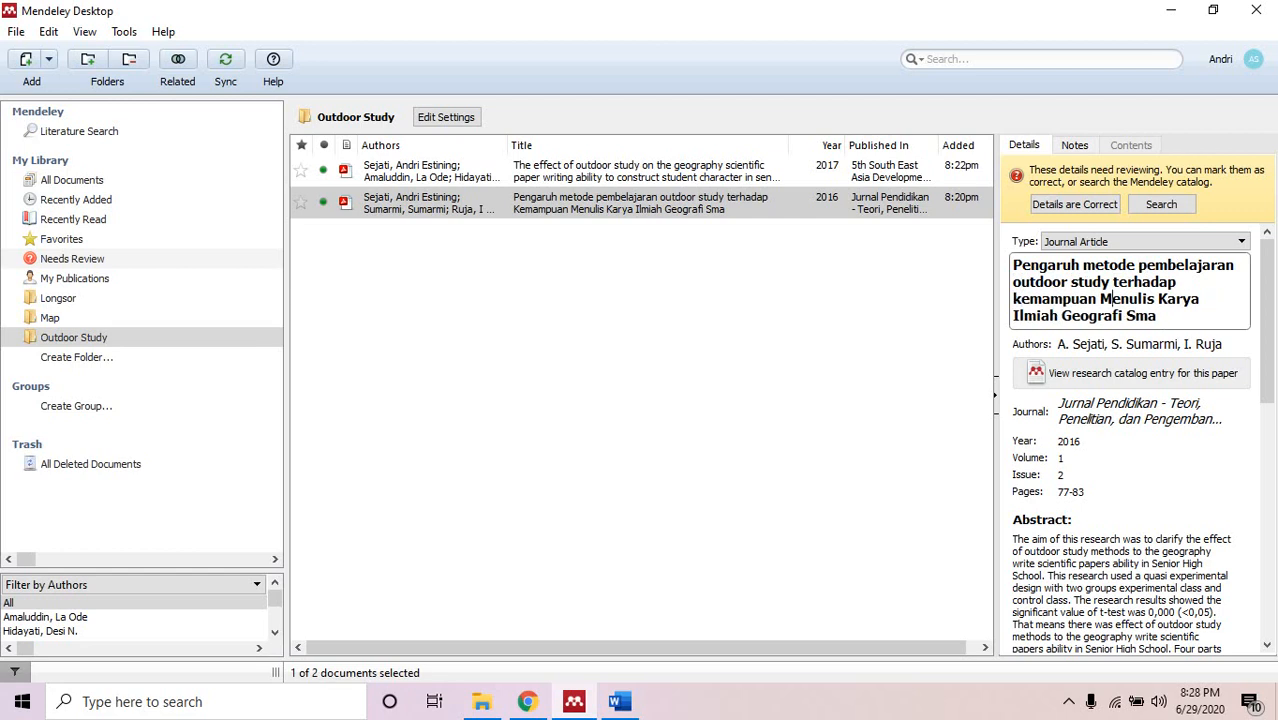
key(BackSpace)
text(miah)
key(ctrl+Right)
key(Right)
key(BackSpace)
text(k)
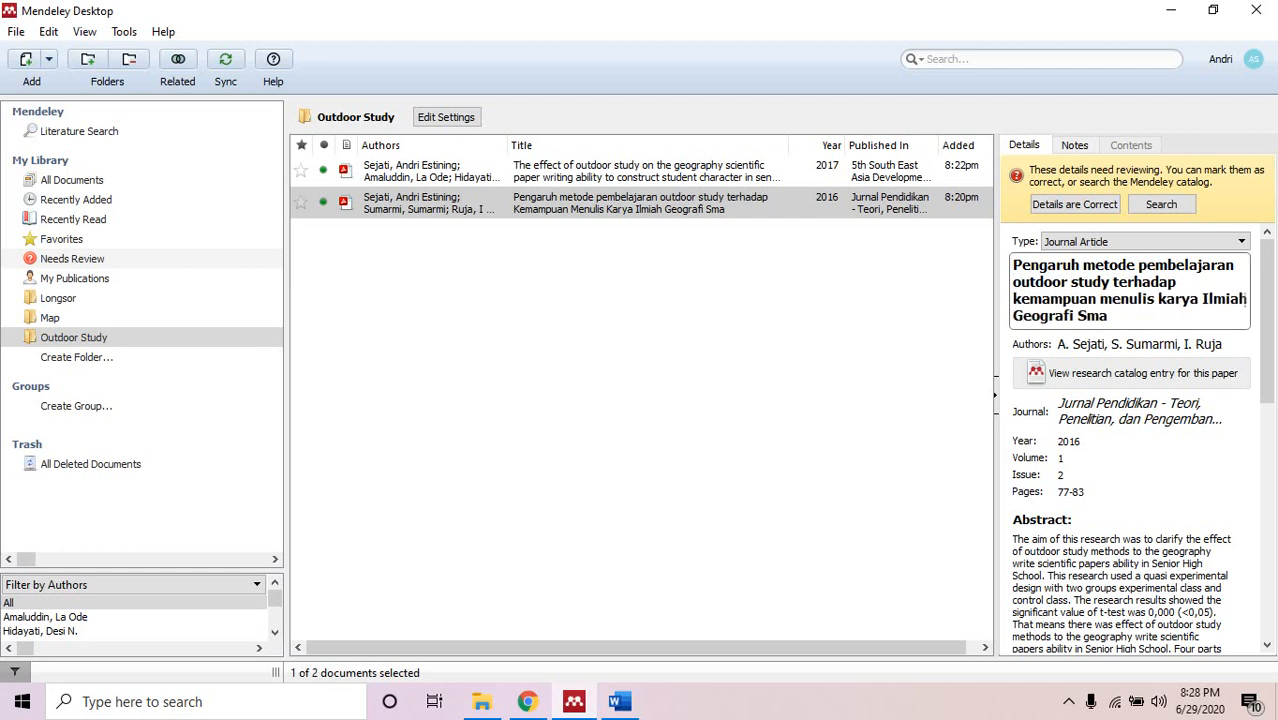
key(Right)
key(BackSpace)
text(i)
Lowercase 'geografi sma' at the end of the title and deselect the paper.
key(ctrl+Right)
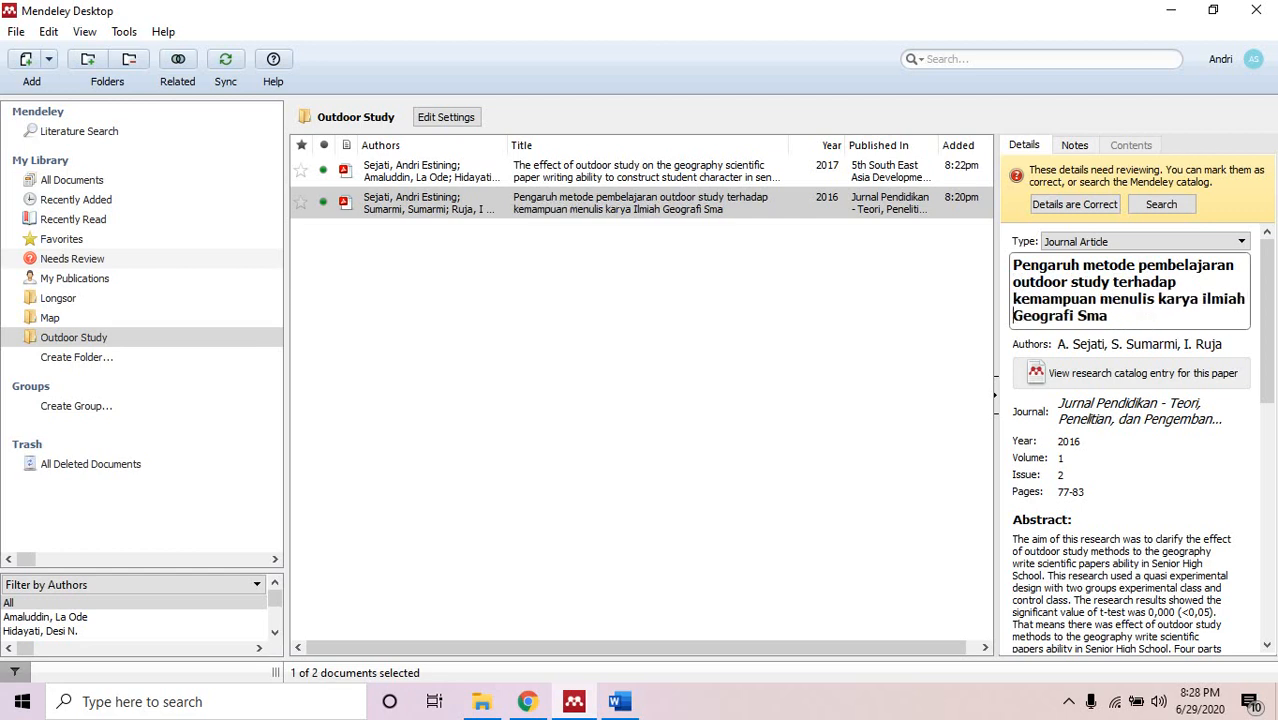
key(Right)
key(BackSpace)
text(g)
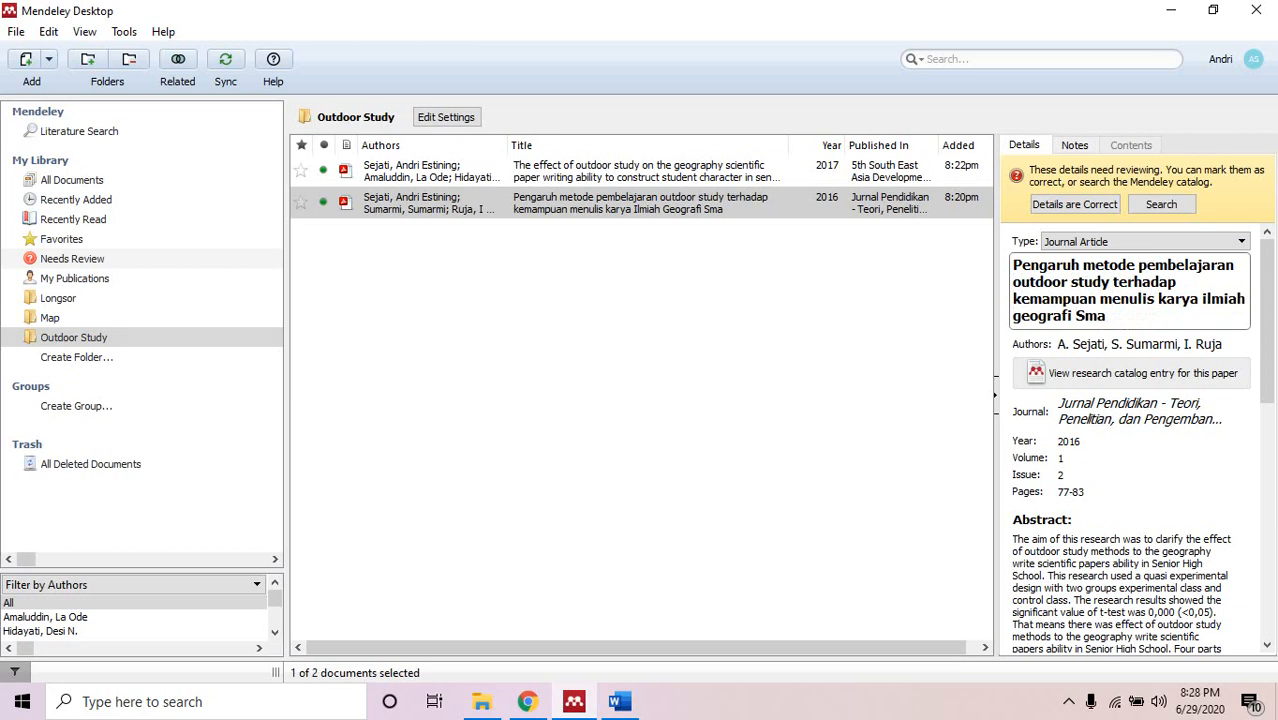
key(ctrl+Right)
key(Right)
key(BackSpace)
text(s)
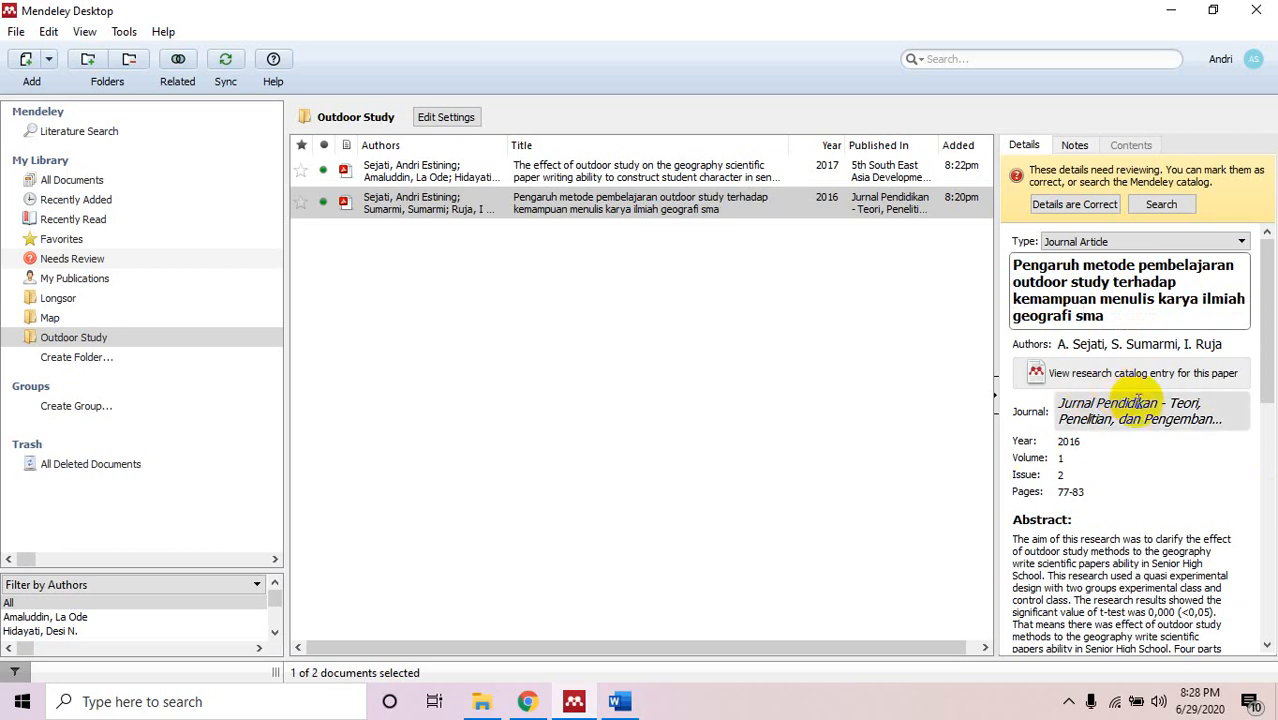
click(899, 470)
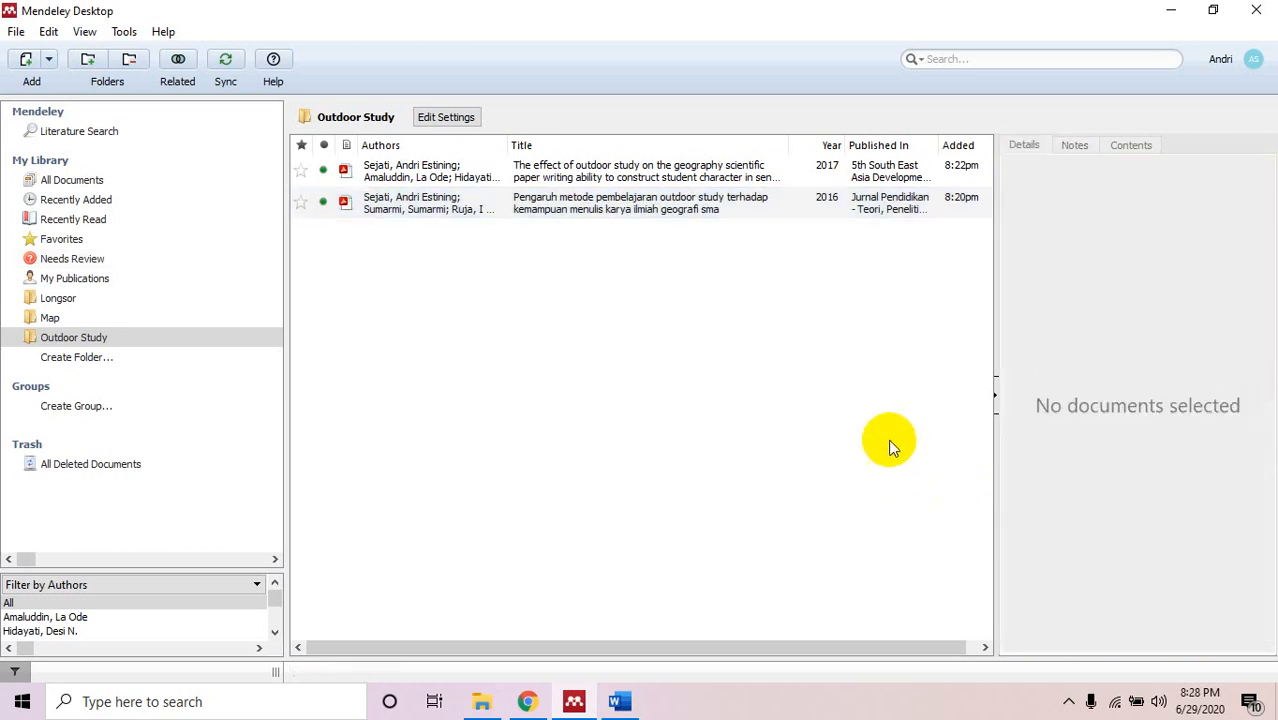
Minimize Mendeley, return to the blank Word document and open the Mendeley Cite pane.
click(1174, 10)
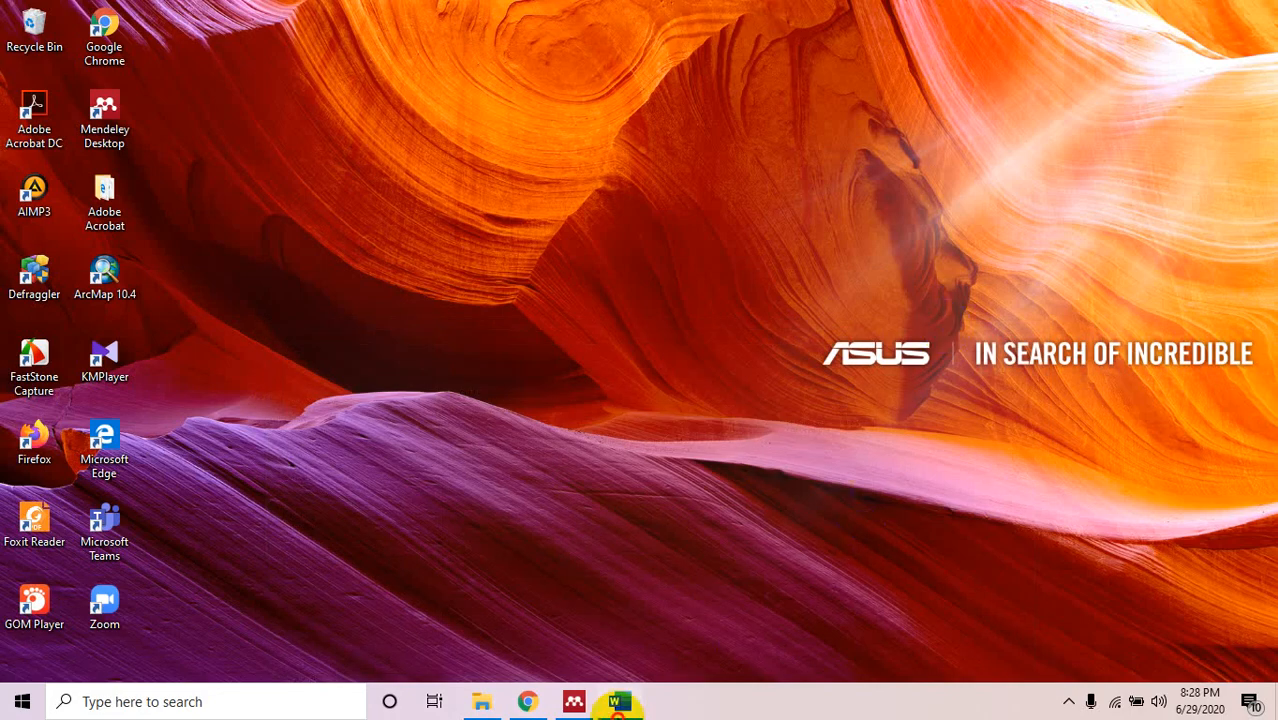
click(625, 702)
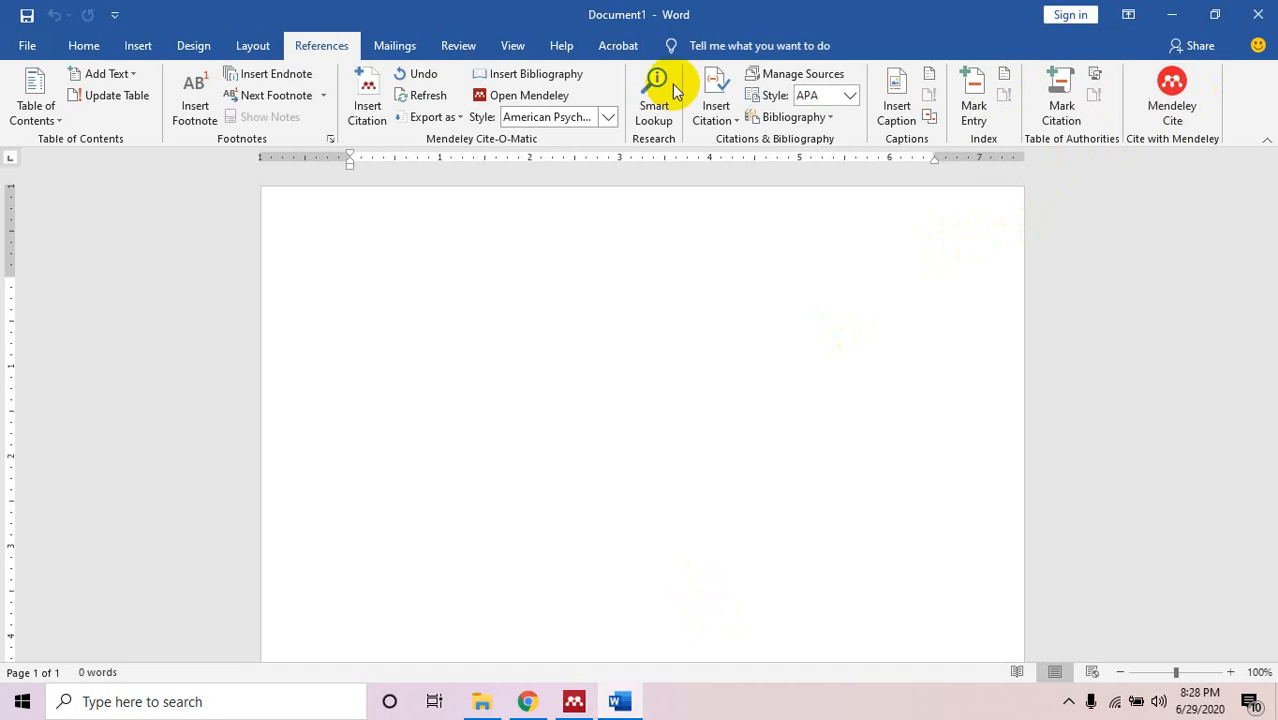
click(1178, 128)
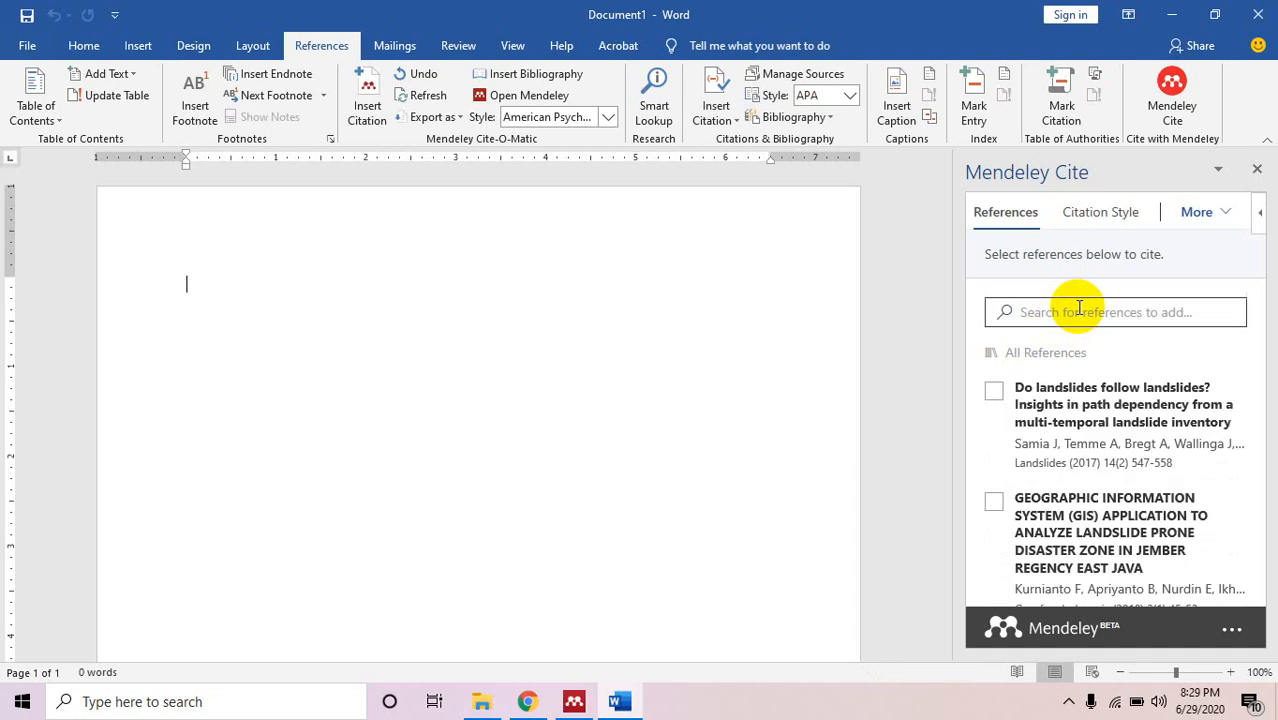
Search Mendeley Cite for 'outdoor' and insert the 2017 outdoor study paper's citation.
click(1078, 308)
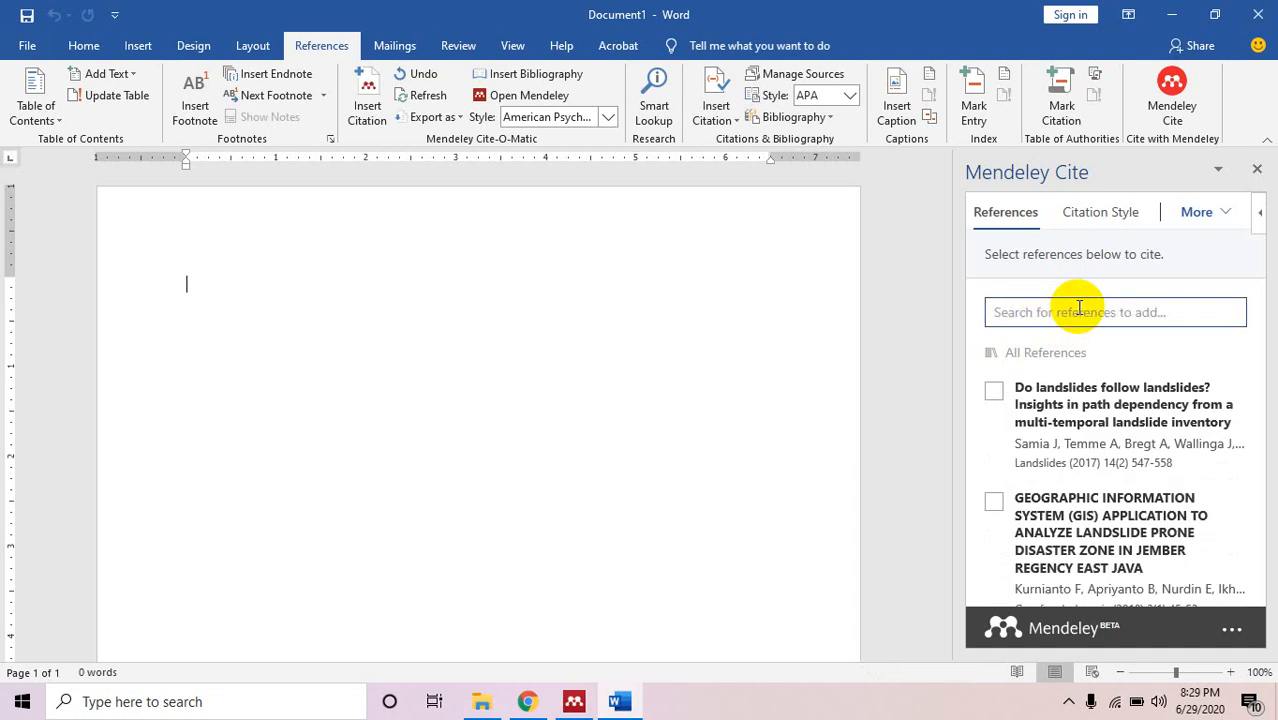
text(outdoor)
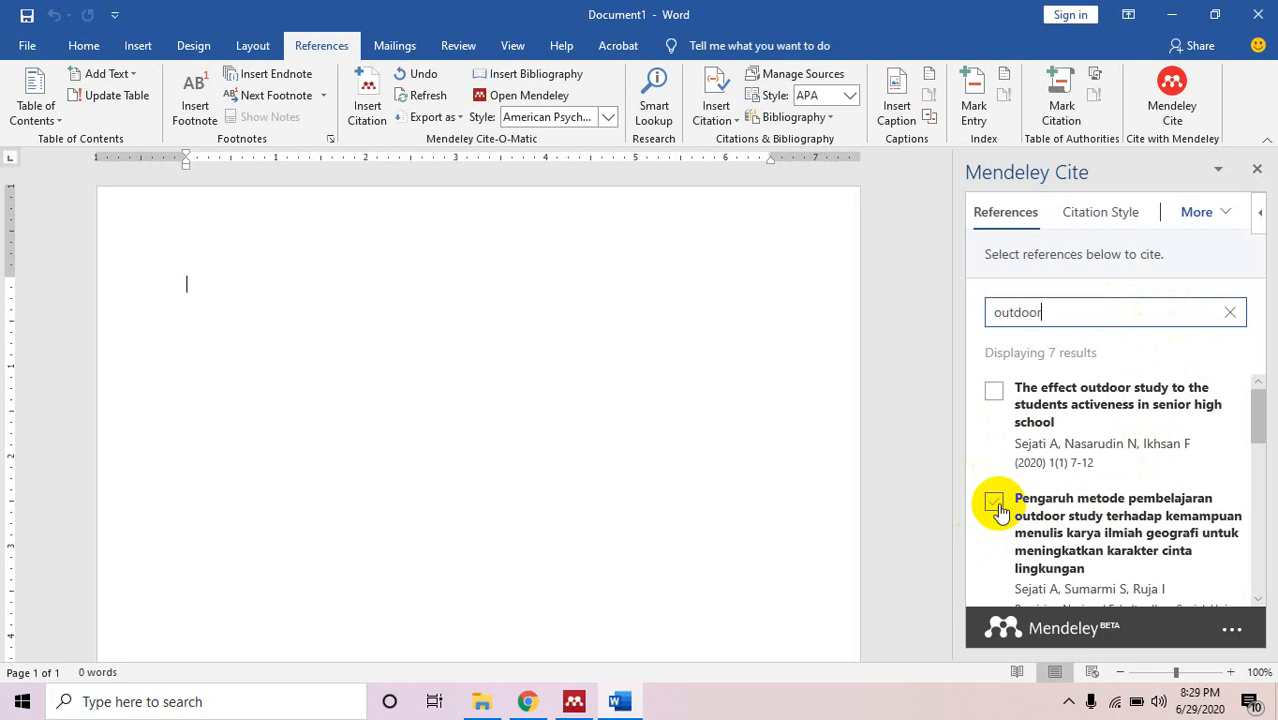
drag(1258, 410, 1262, 485)
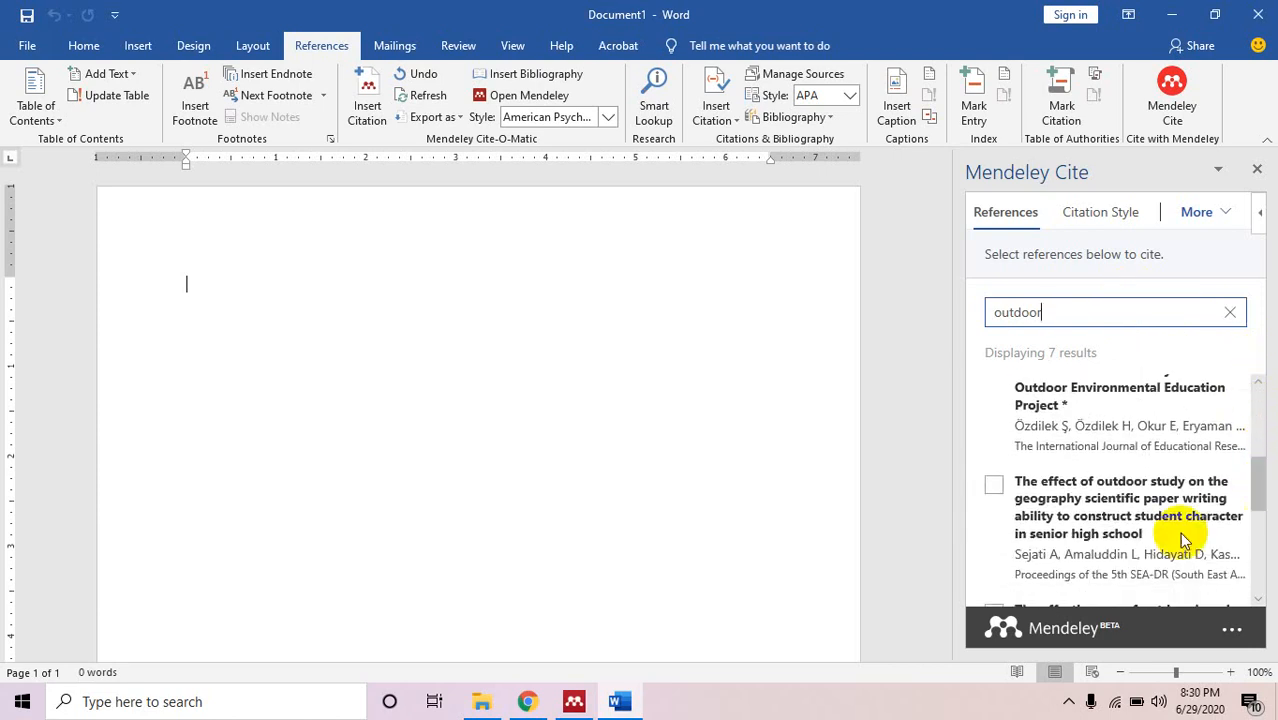
click(993, 488)
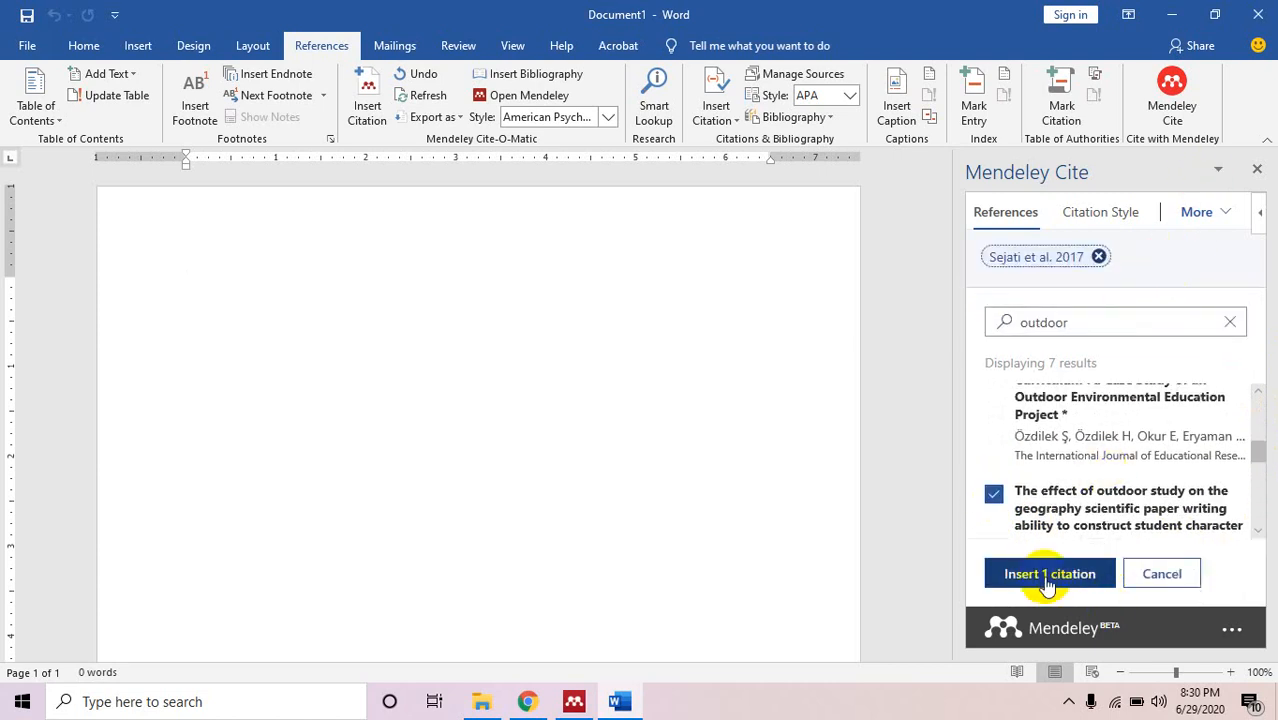
click(1047, 575)
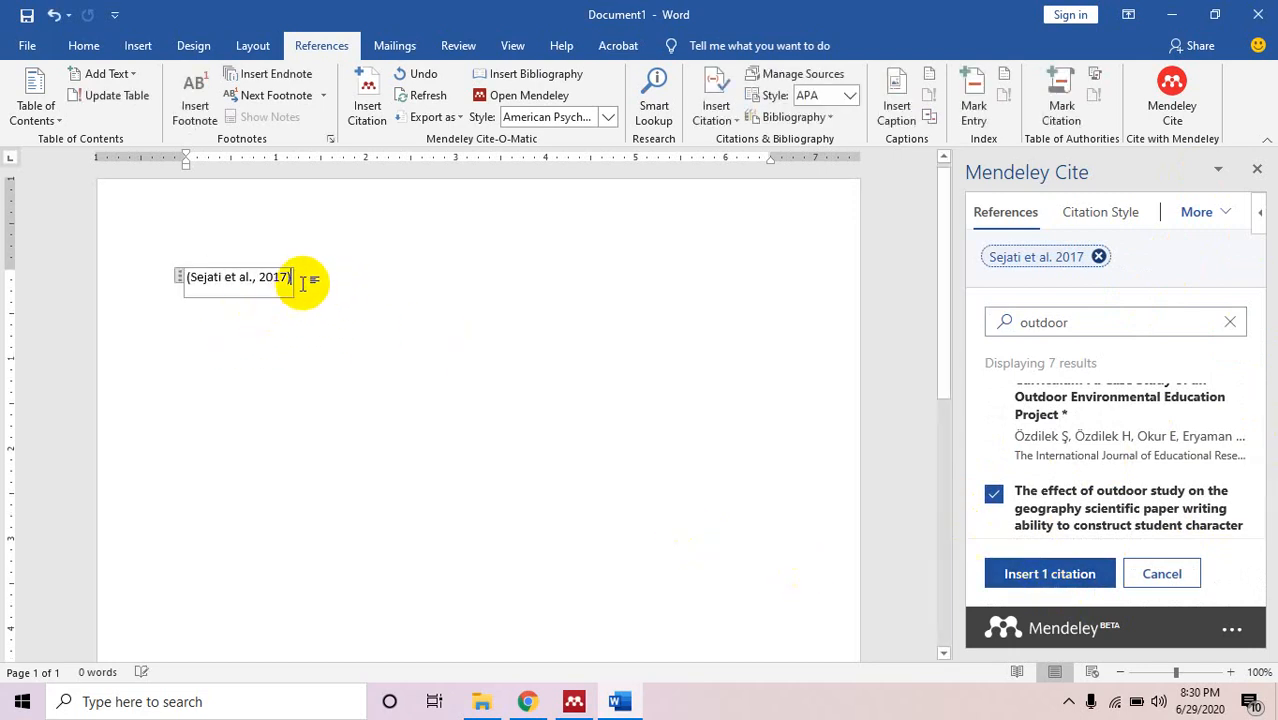
Open the (Sejati et al., 2017) citation for editing and save its changes.
click(312, 279)
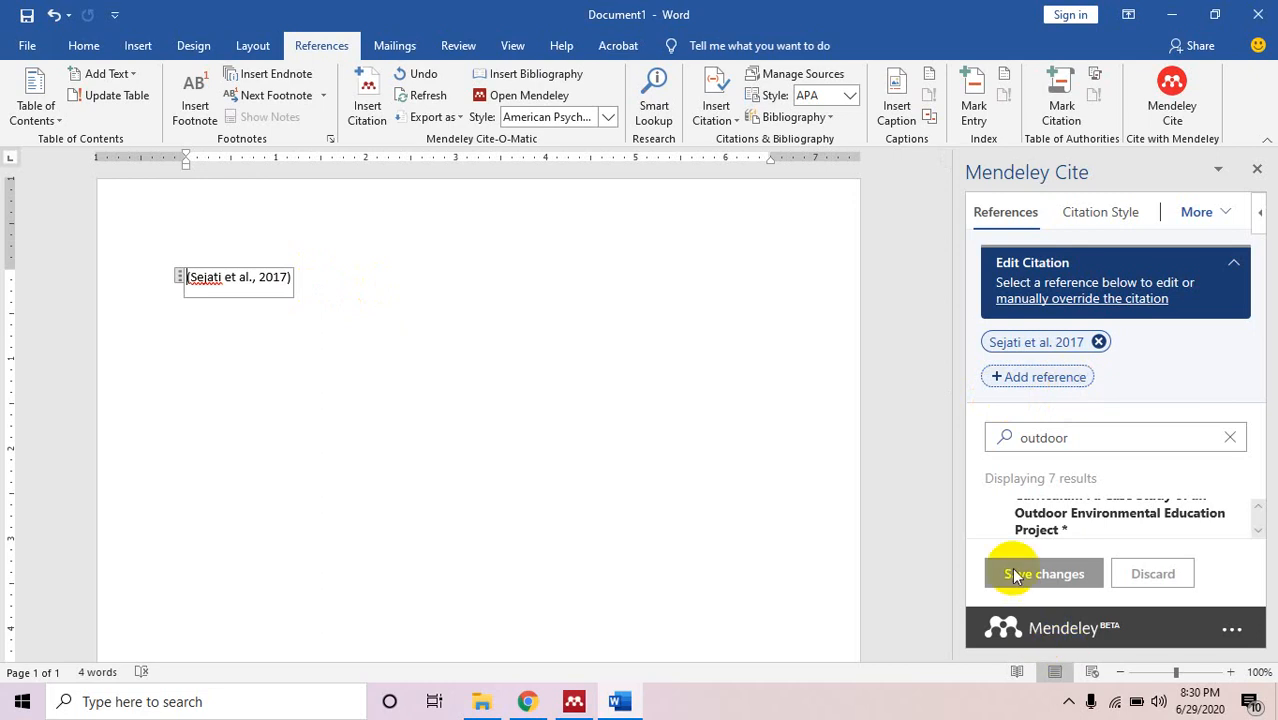
click(315, 289)
click(269, 288)
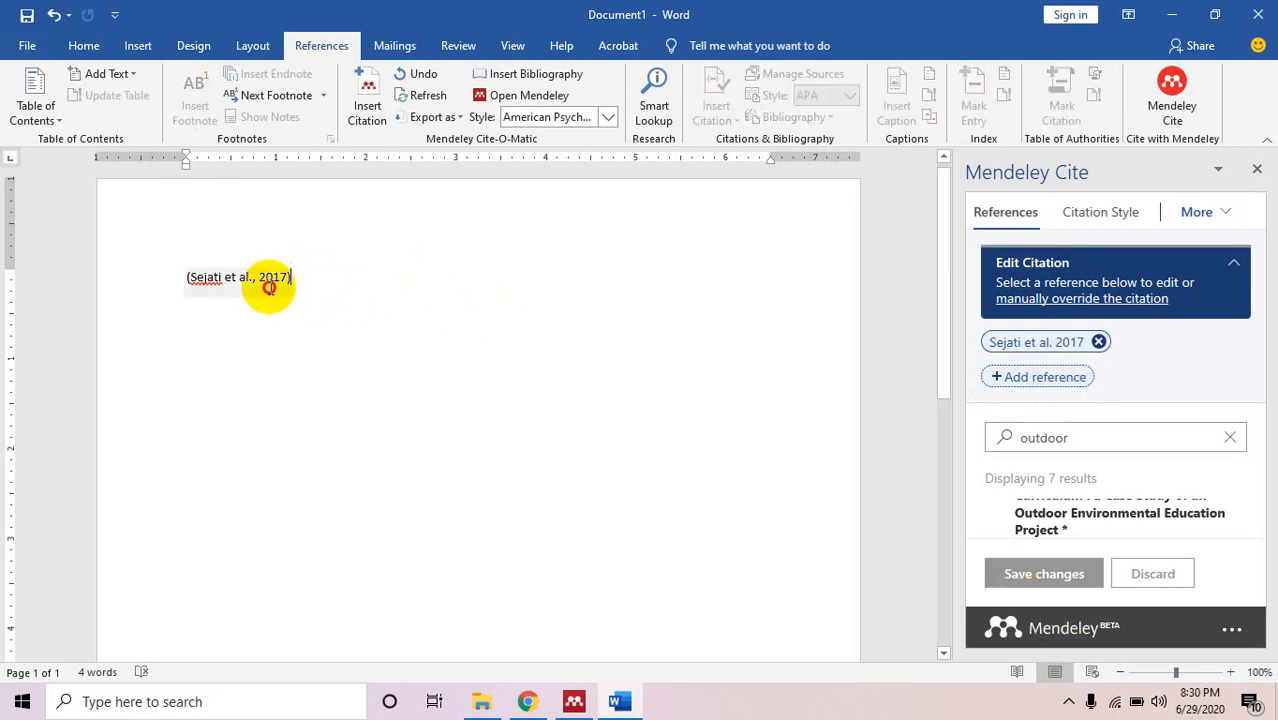
Move the caret past the citation and close the Mendeley Cite panel.
click(308, 279)
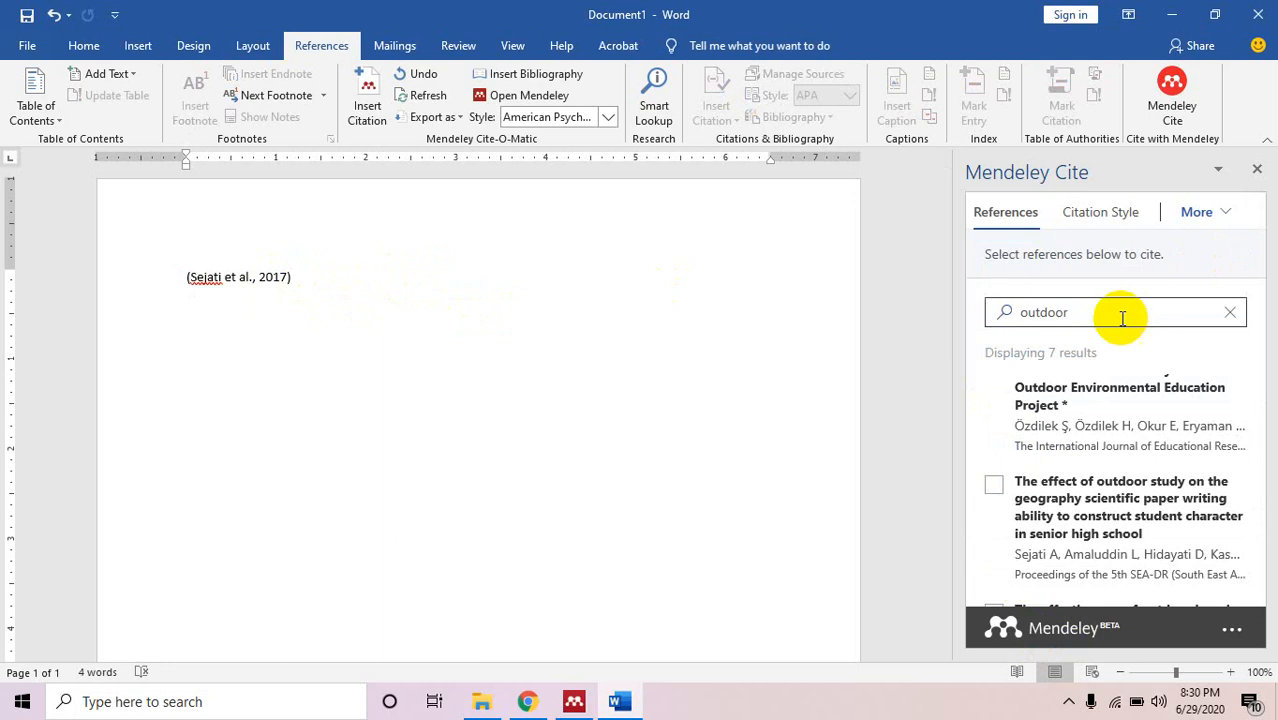
click(253, 277)
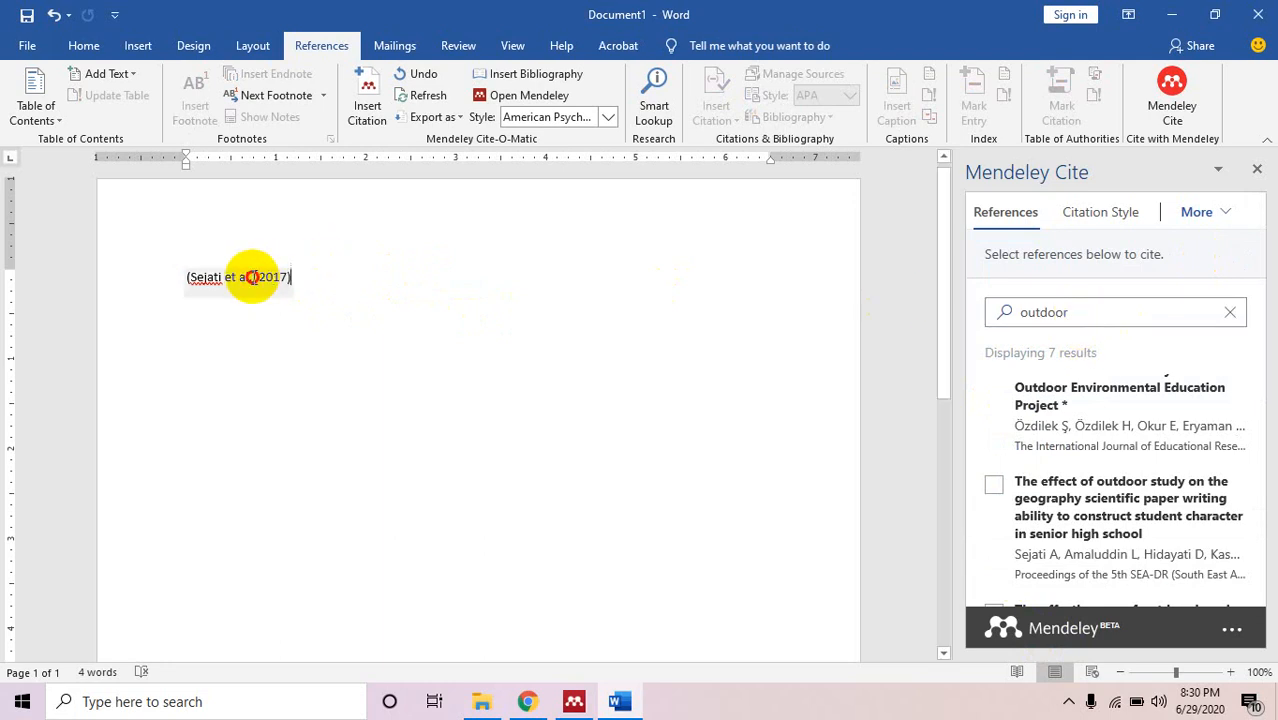
click(336, 278)
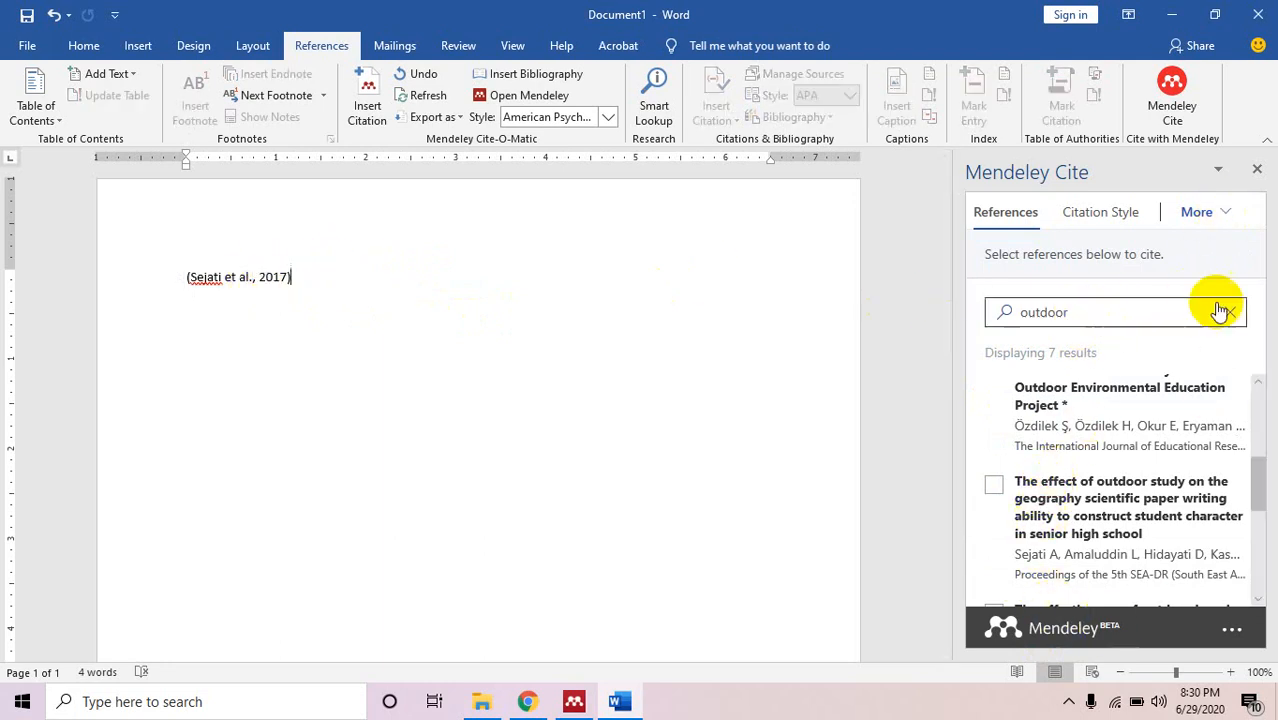
click(1255, 169)
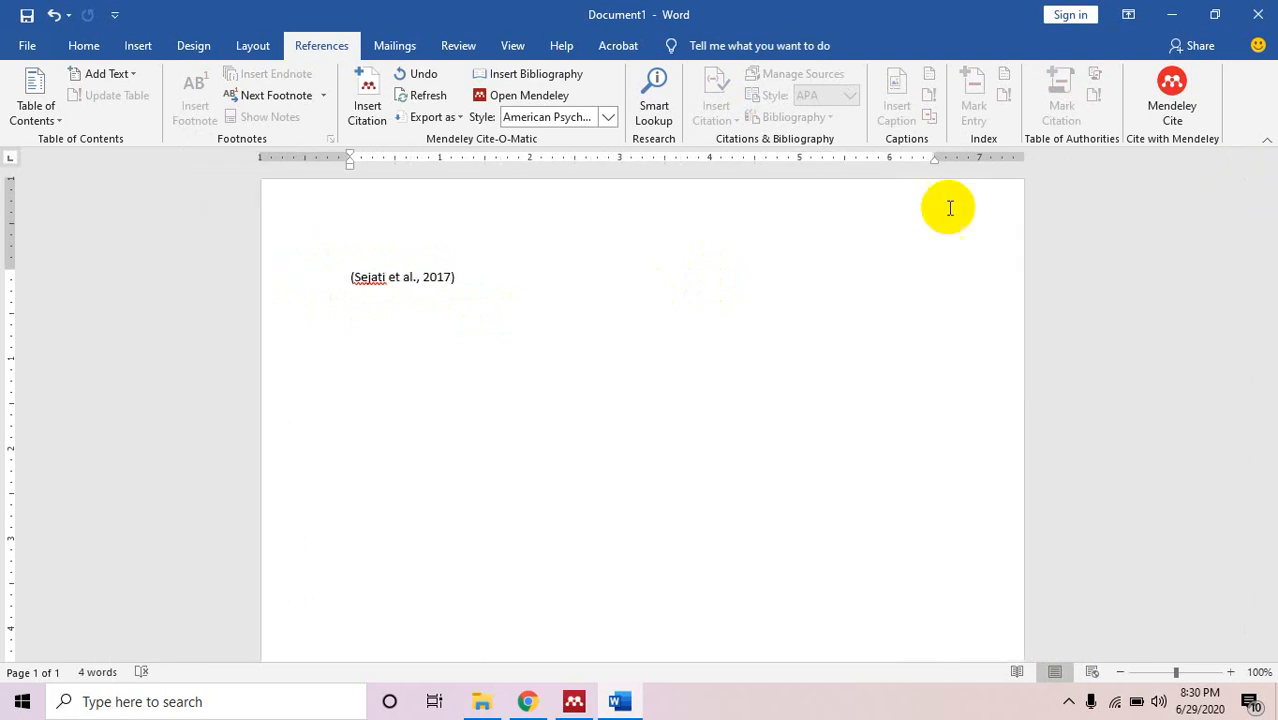
Select the whole (Sejati et al., 2017) citation and delete it.
click(448, 276)
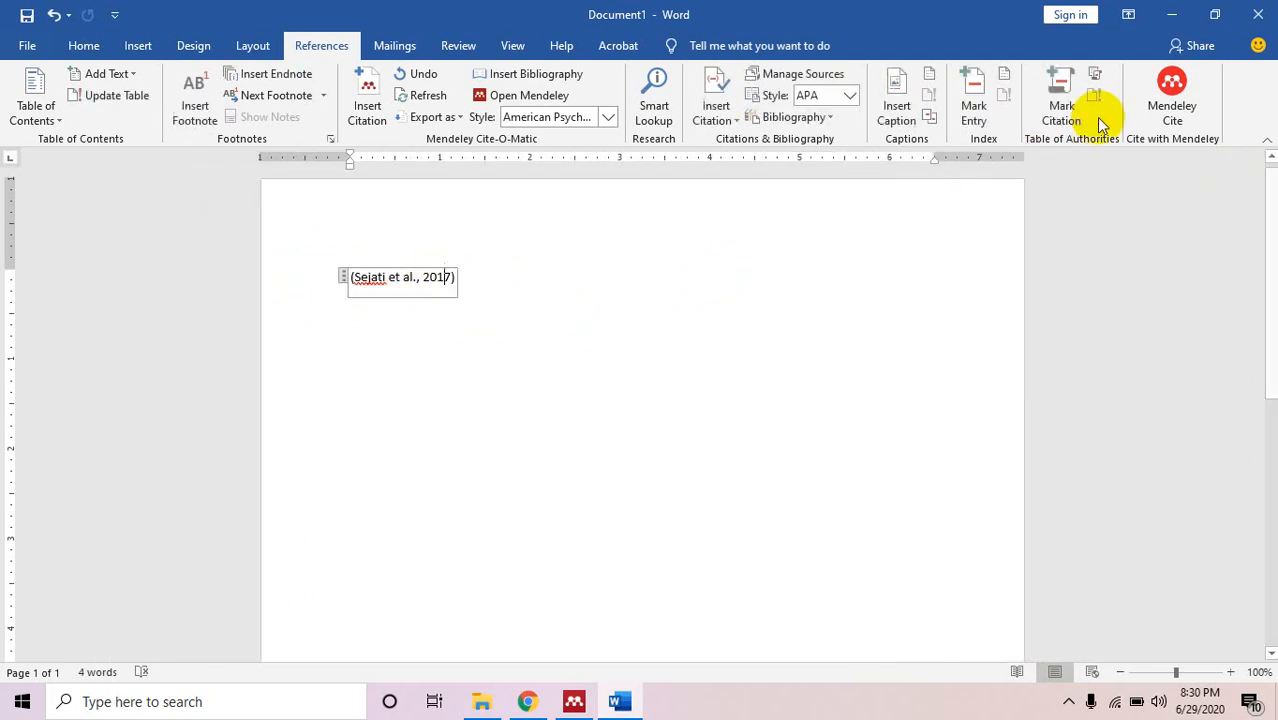
click(347, 284)
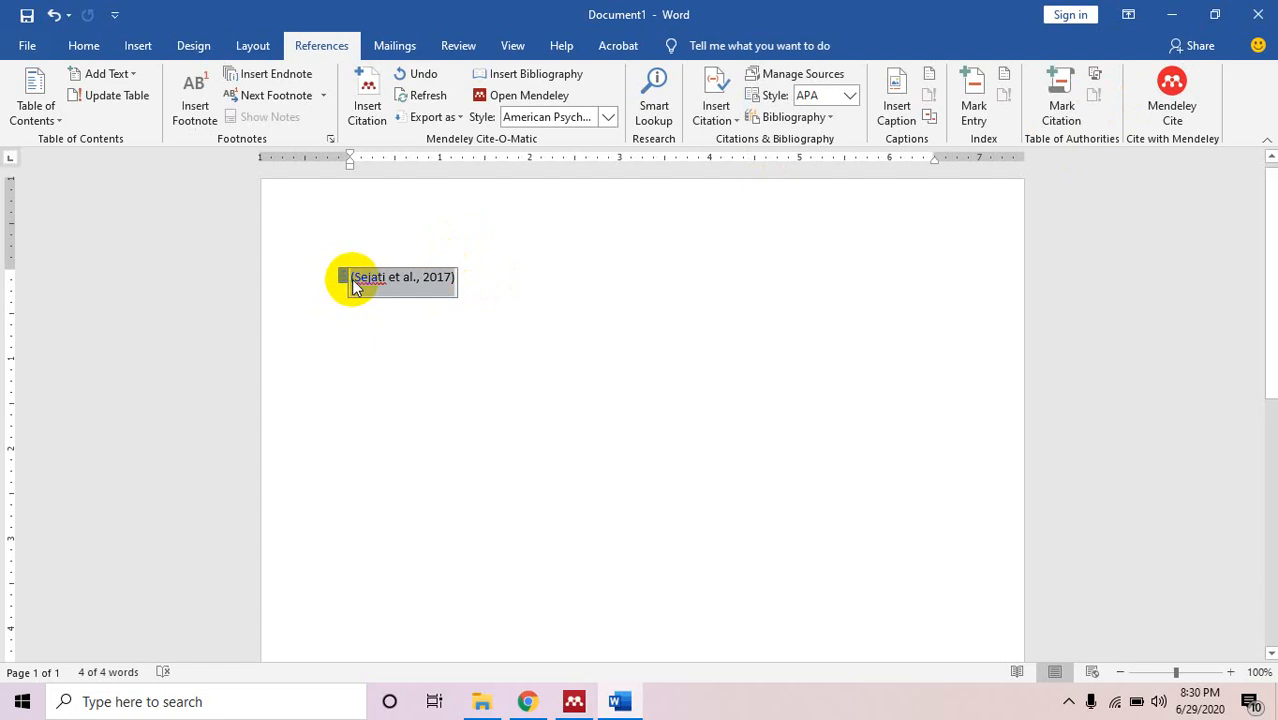
click(575, 303)
click(191, 277)
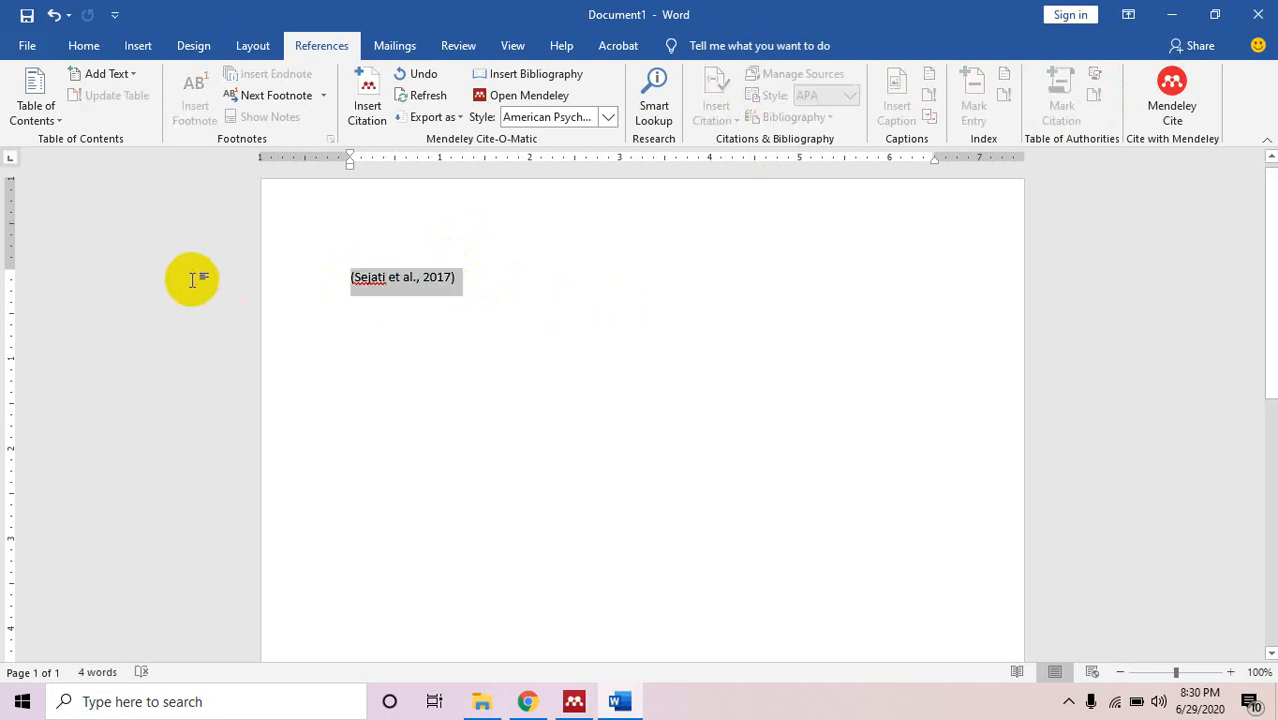
key(Delete)
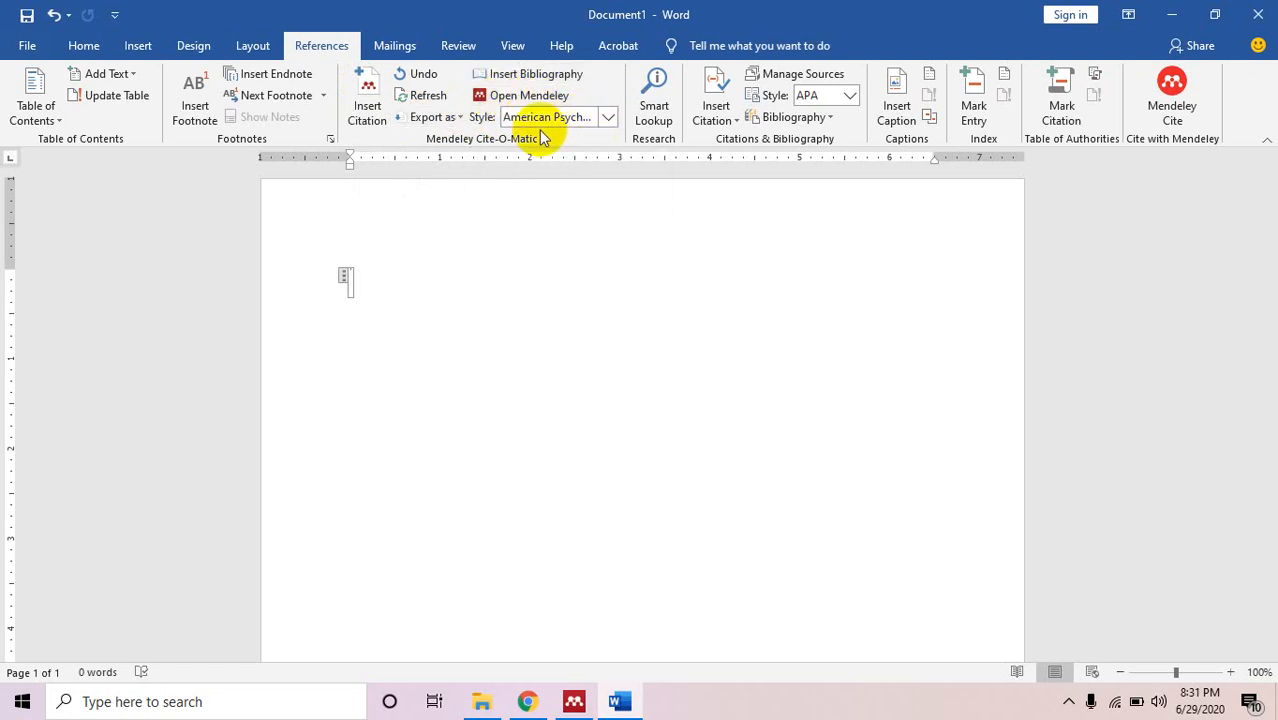
Choose the American Psychological Association 7th edition style and delete the empty citation placeholder.
click(608, 117)
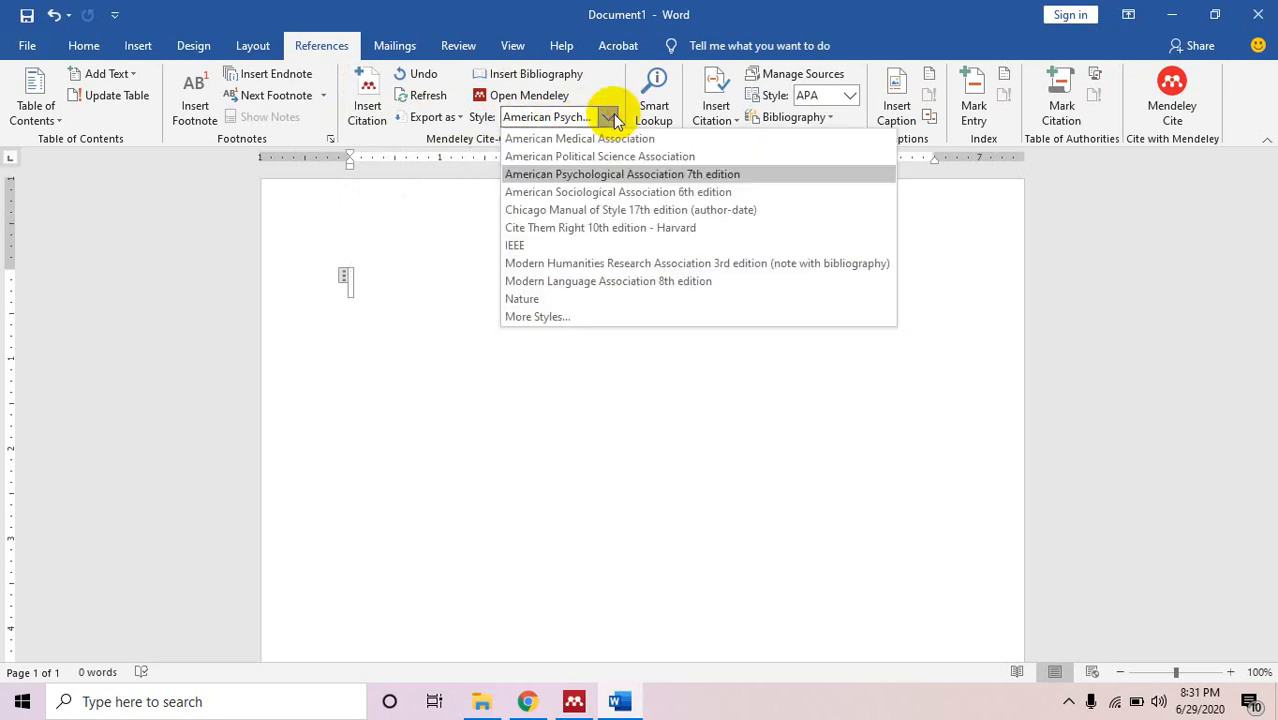
click(707, 175)
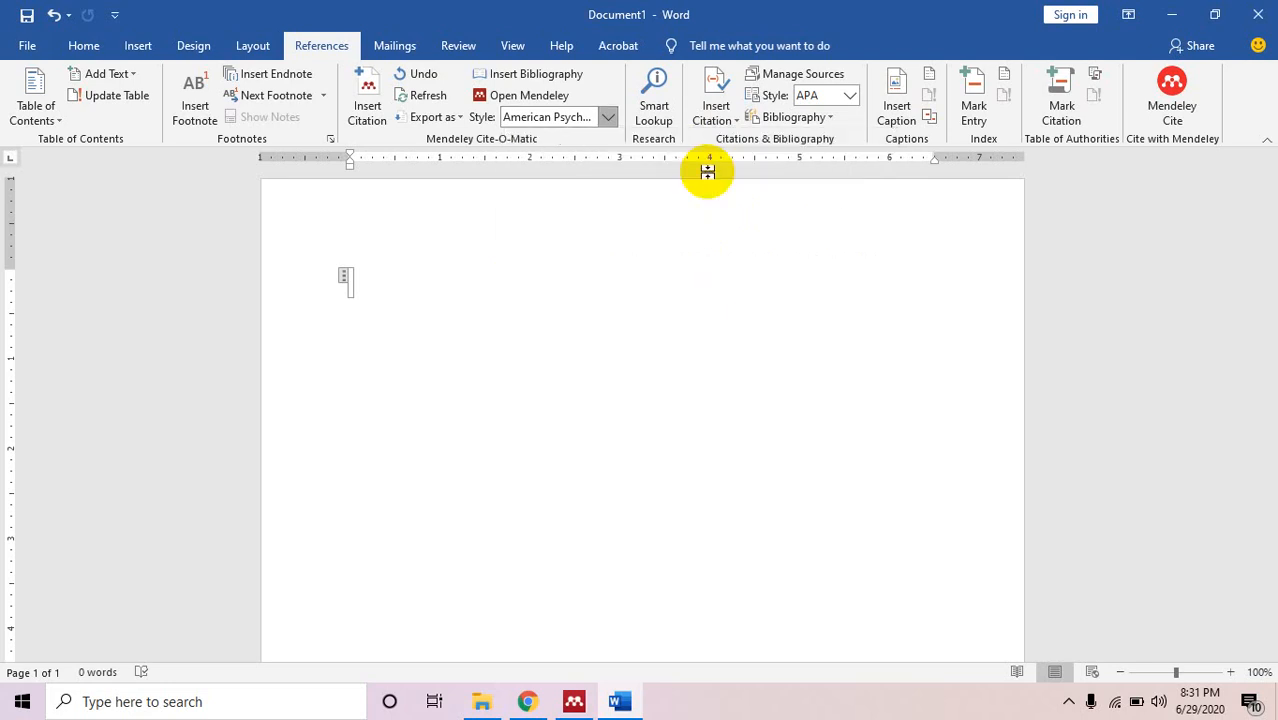
click(411, 278)
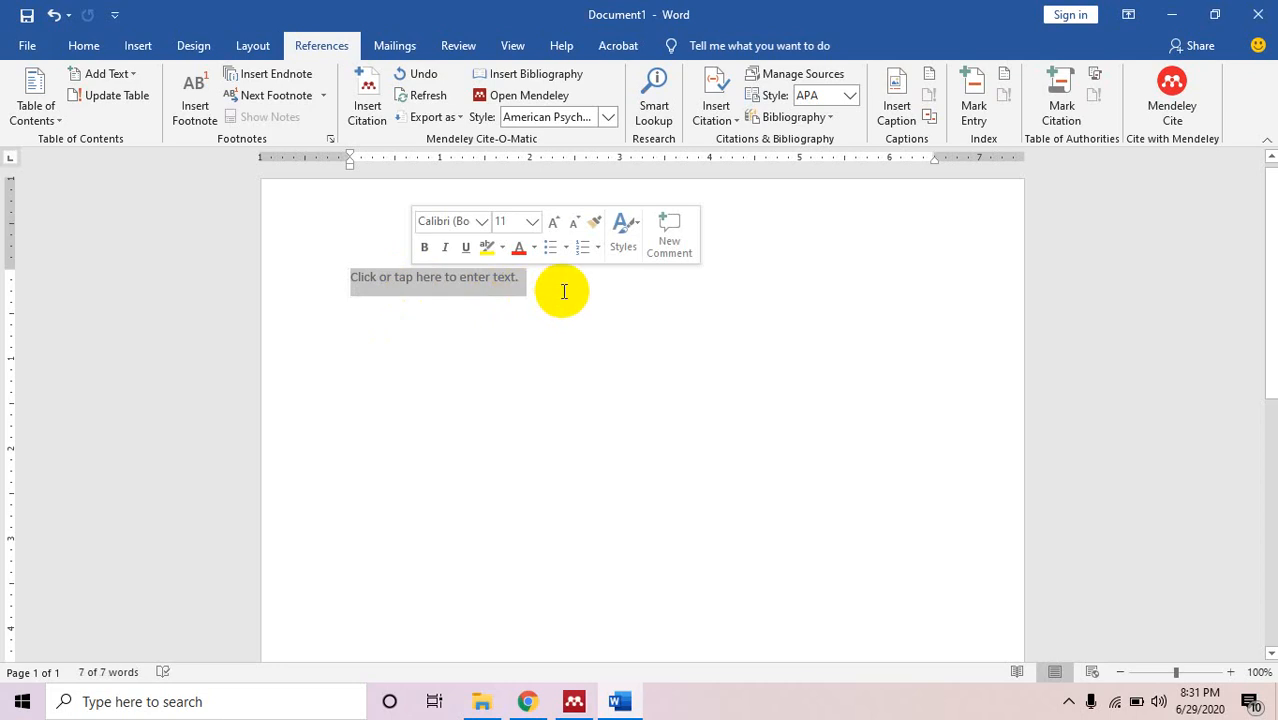
key(Delete)
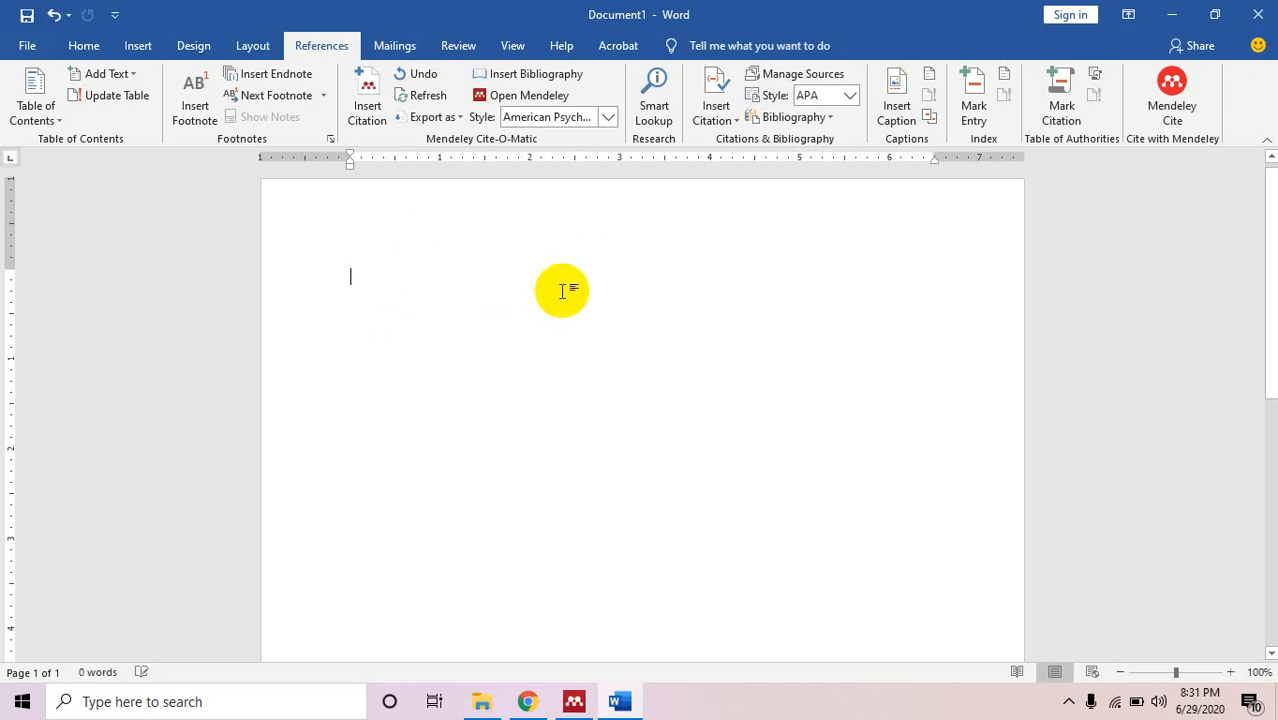
Undo the deletion, type the two 'Kalimat kita sendiri' sentences plus 'Menurut', and start a citation insert.
key(ctrl+z)
click(564, 291)
click(366, 273)
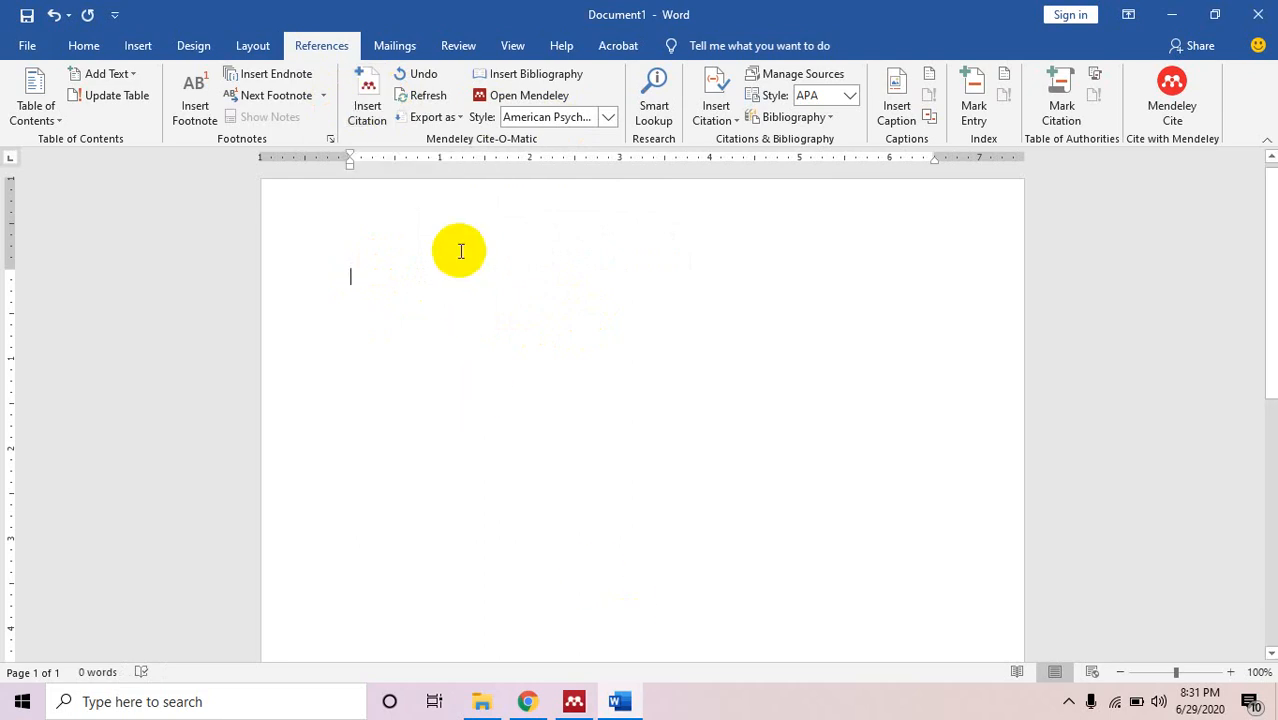
text(Ka)
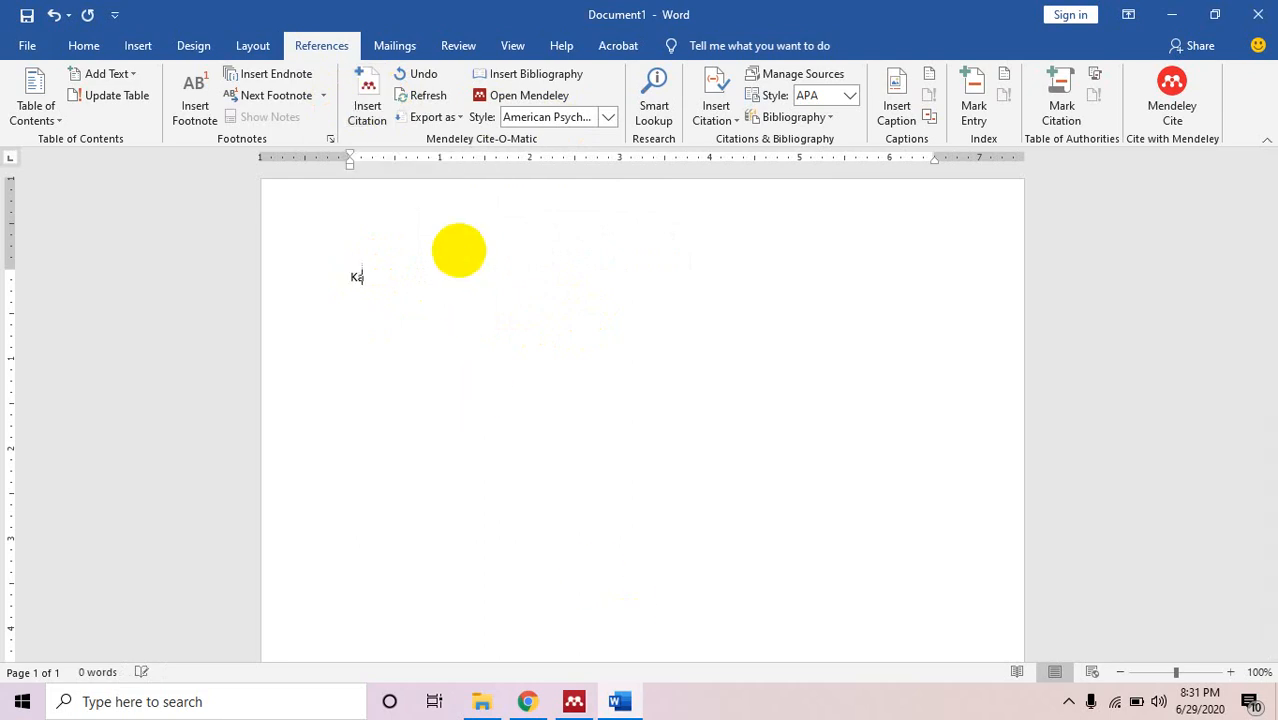
text(limat kita sendiri dulu tulis)
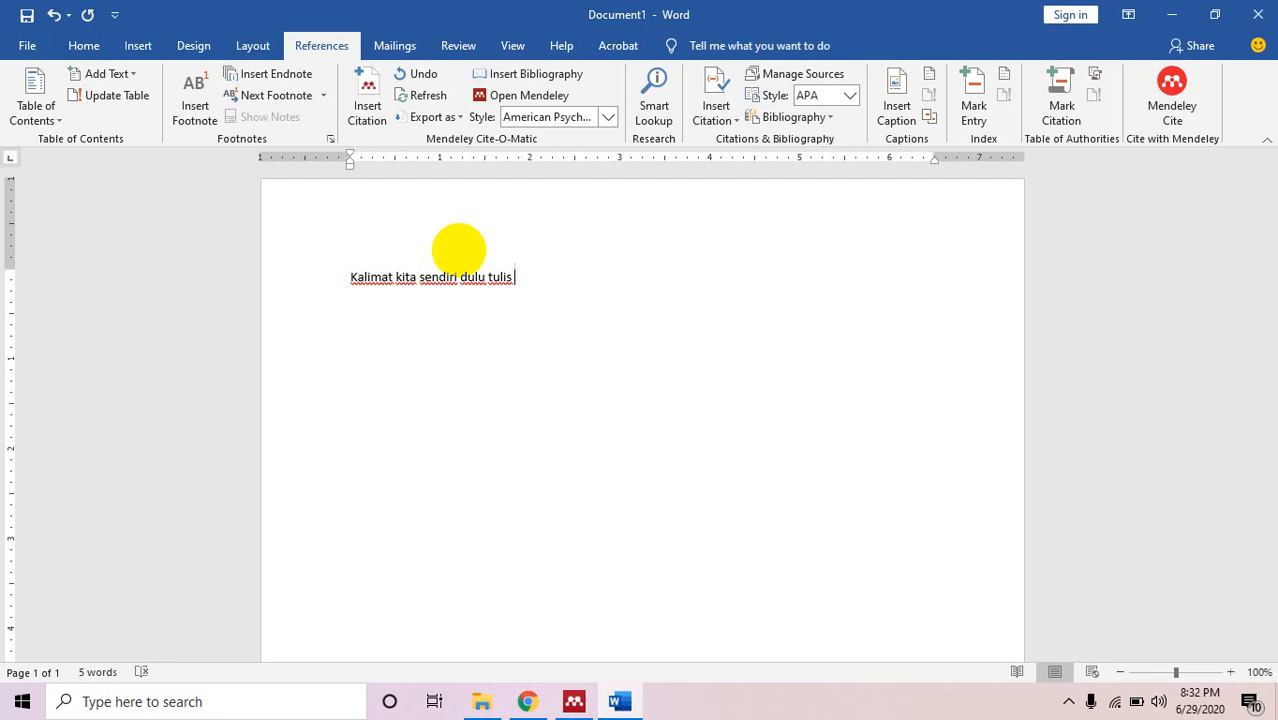
text( misalnya di kalimat per)
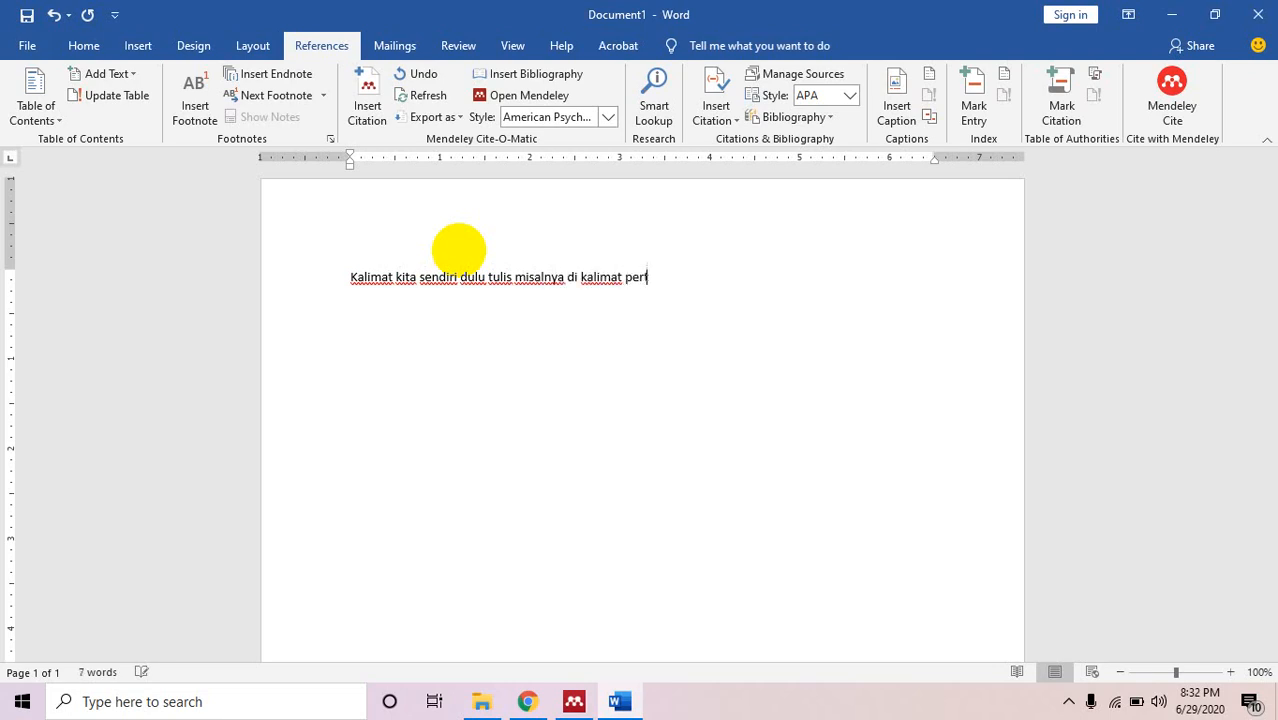
text(tama. kalimat kedua)
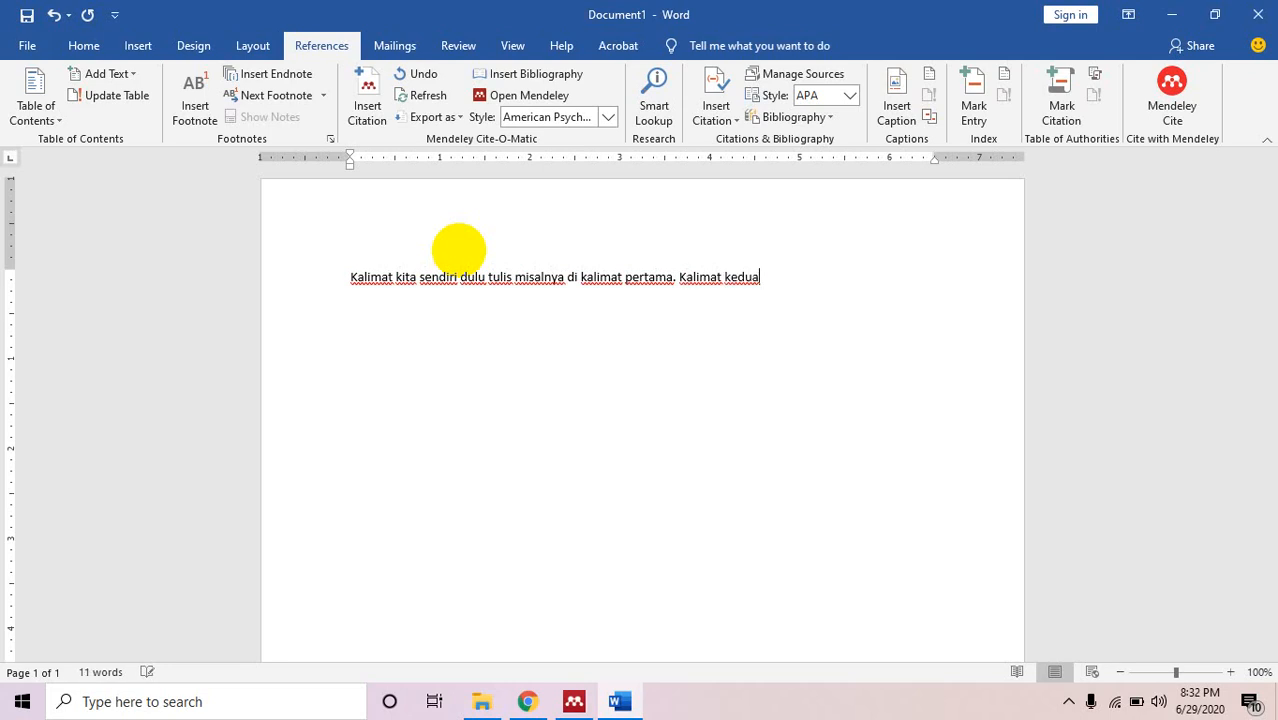
text( jug)
text(ih kalimat )
text(kita sendiri)
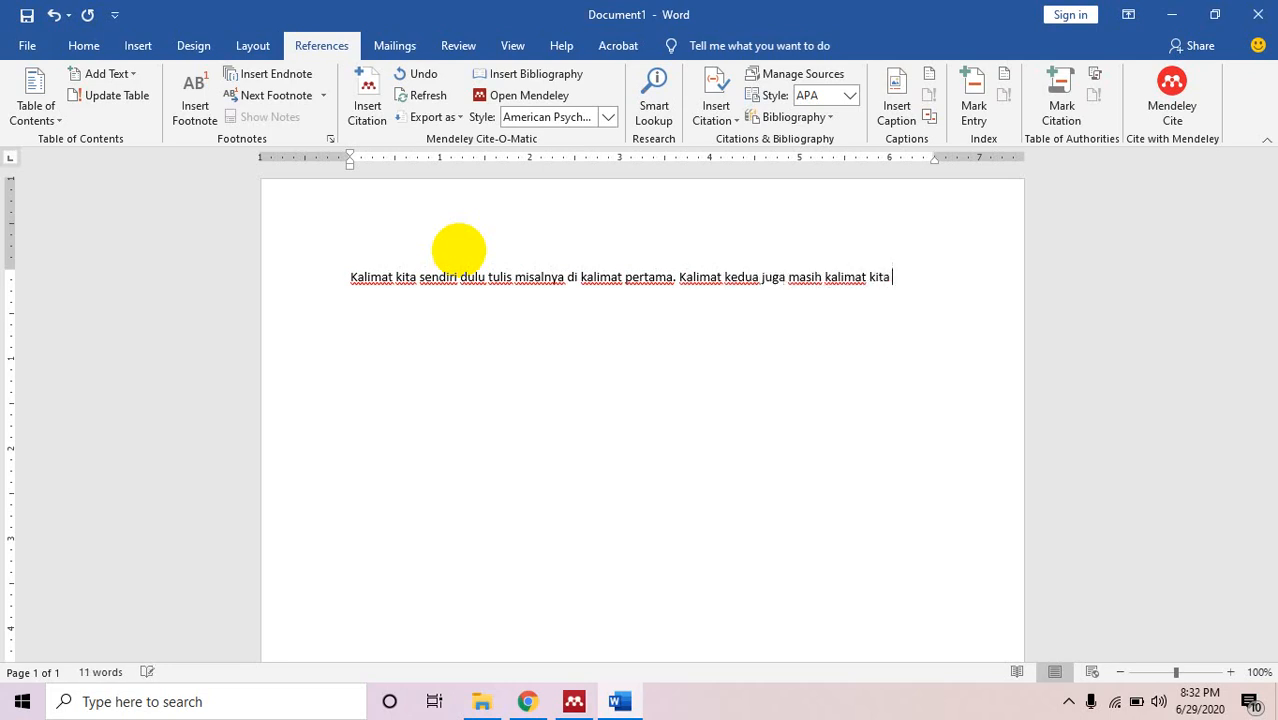
text(. Menuru)
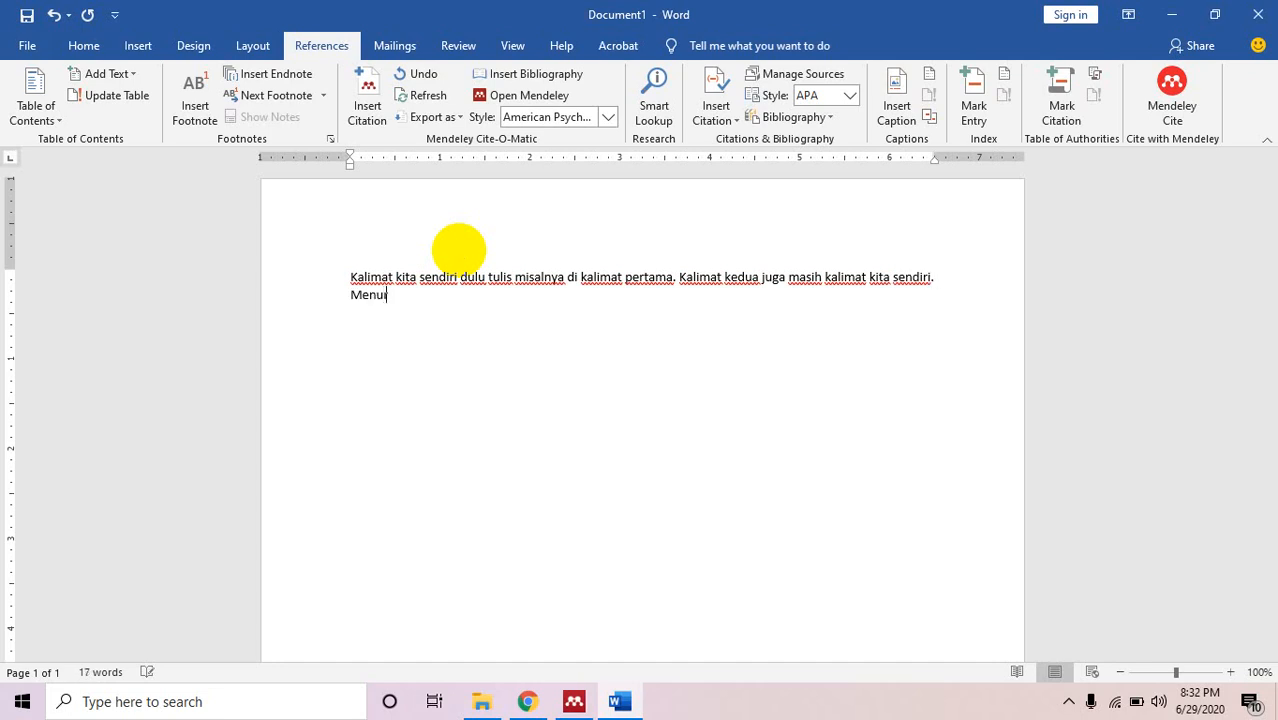
key(BackSpace)
key(BackSpace)
text(rut)
click(362, 88)
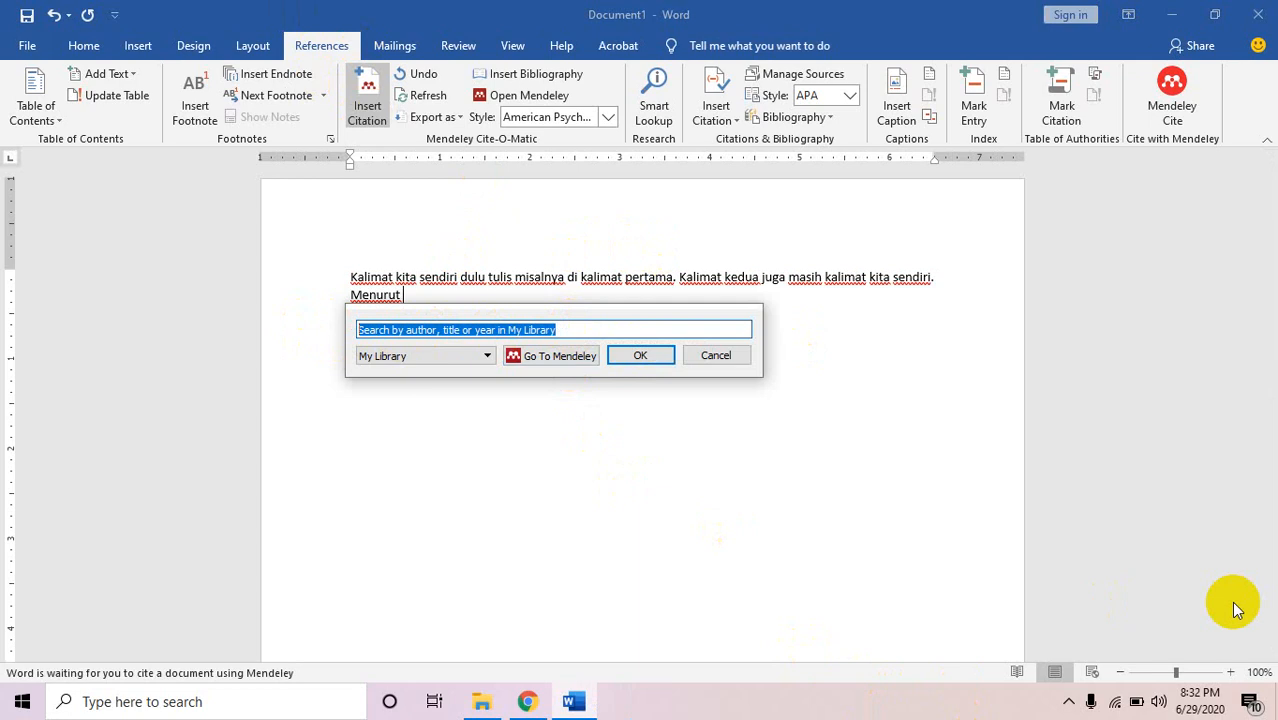
Search 'outdoor' and insert the (Sejati et al., 2016) citation after 'Menurut'.
text(outdoor)
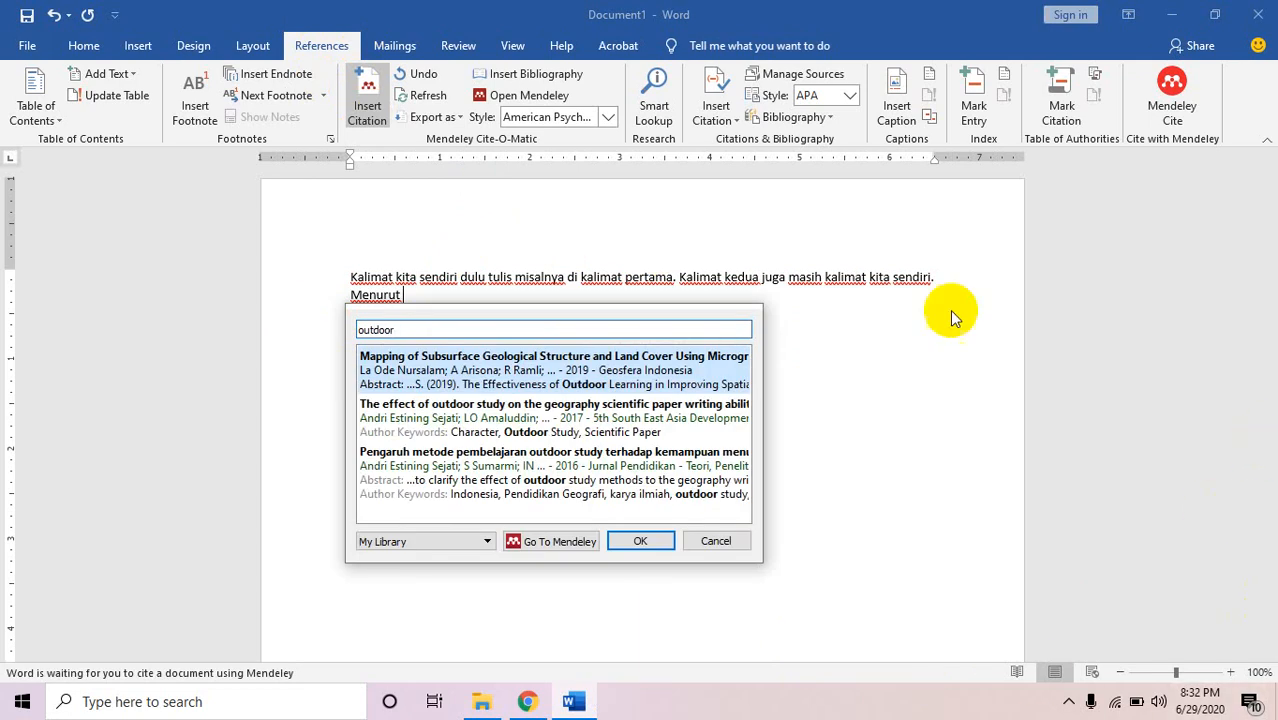
click(495, 473)
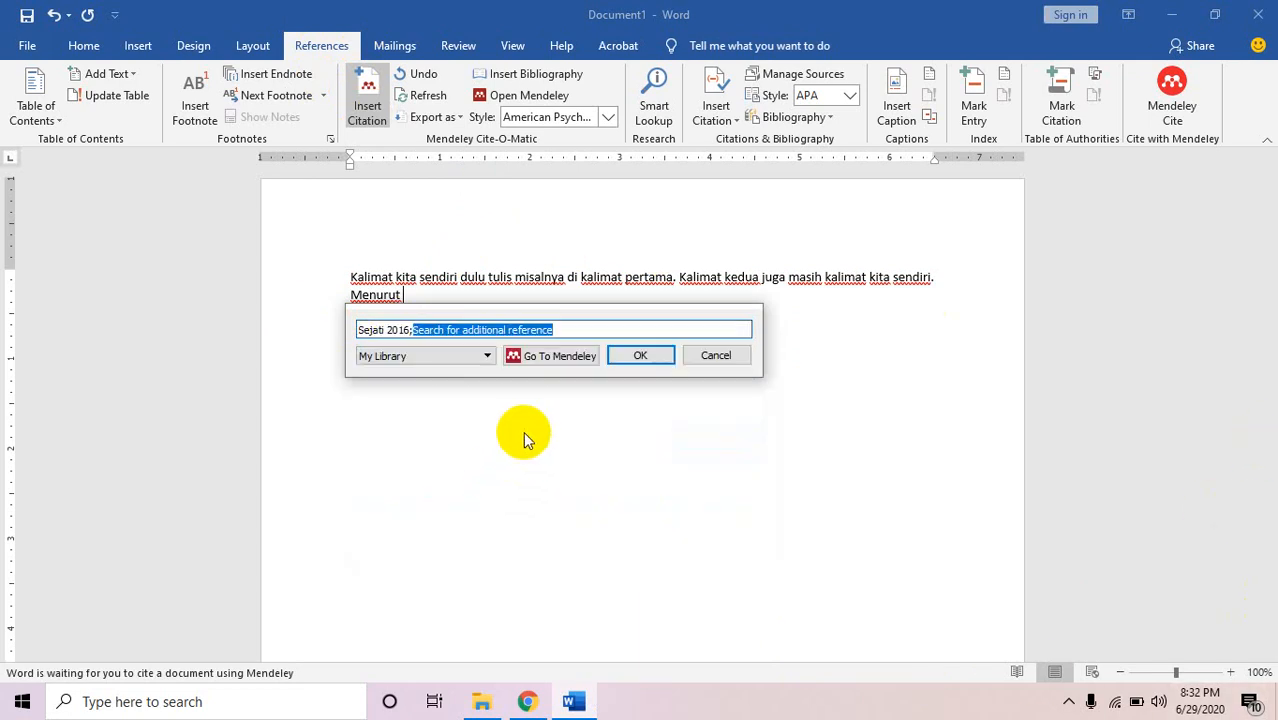
click(642, 356)
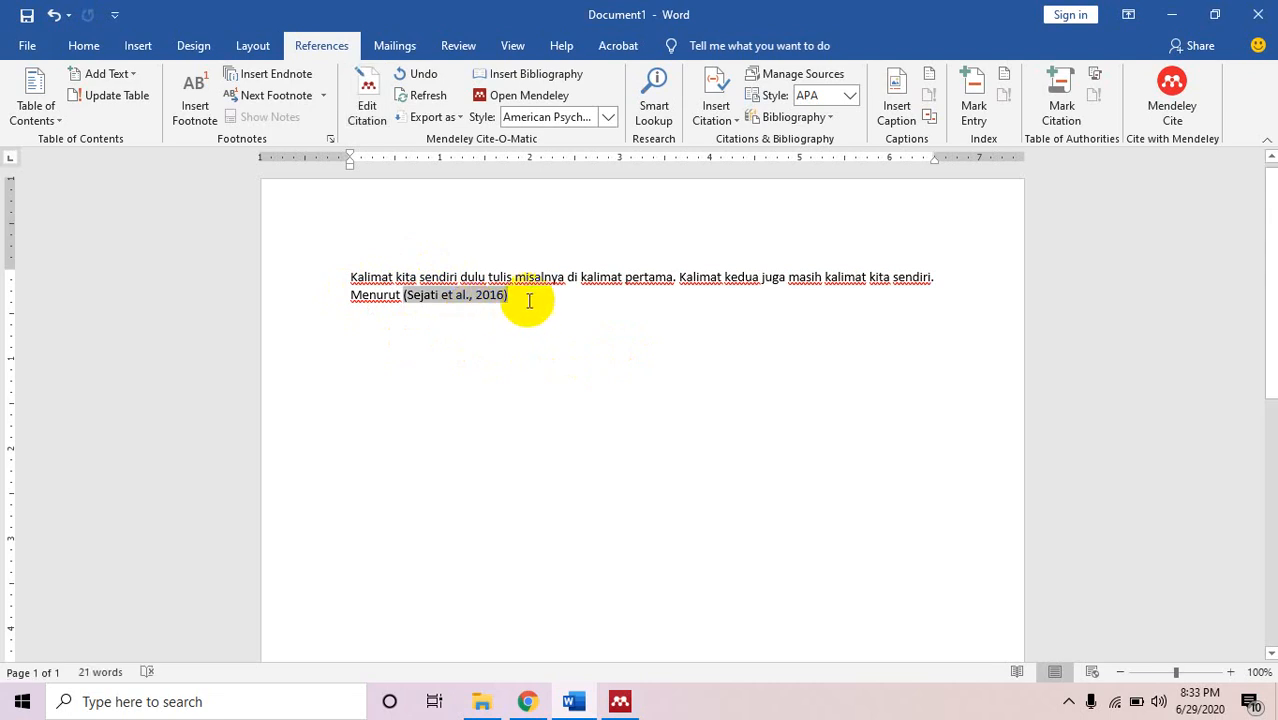
Complete the sentence with 'outdoor study dapat meningkatkan motivasi belajar siswa.', type 'Menurut', and start a Mendeley citation.
click(530, 298)
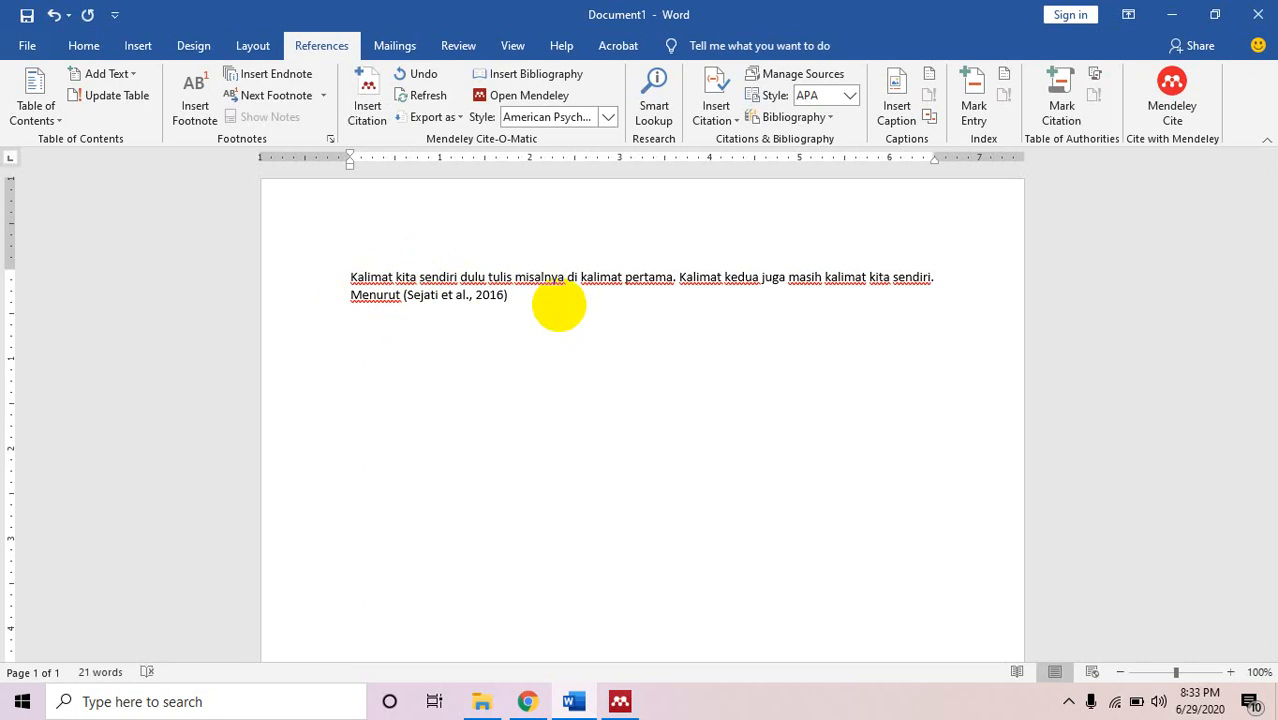
text(outdoor study dapat meningkatkan)
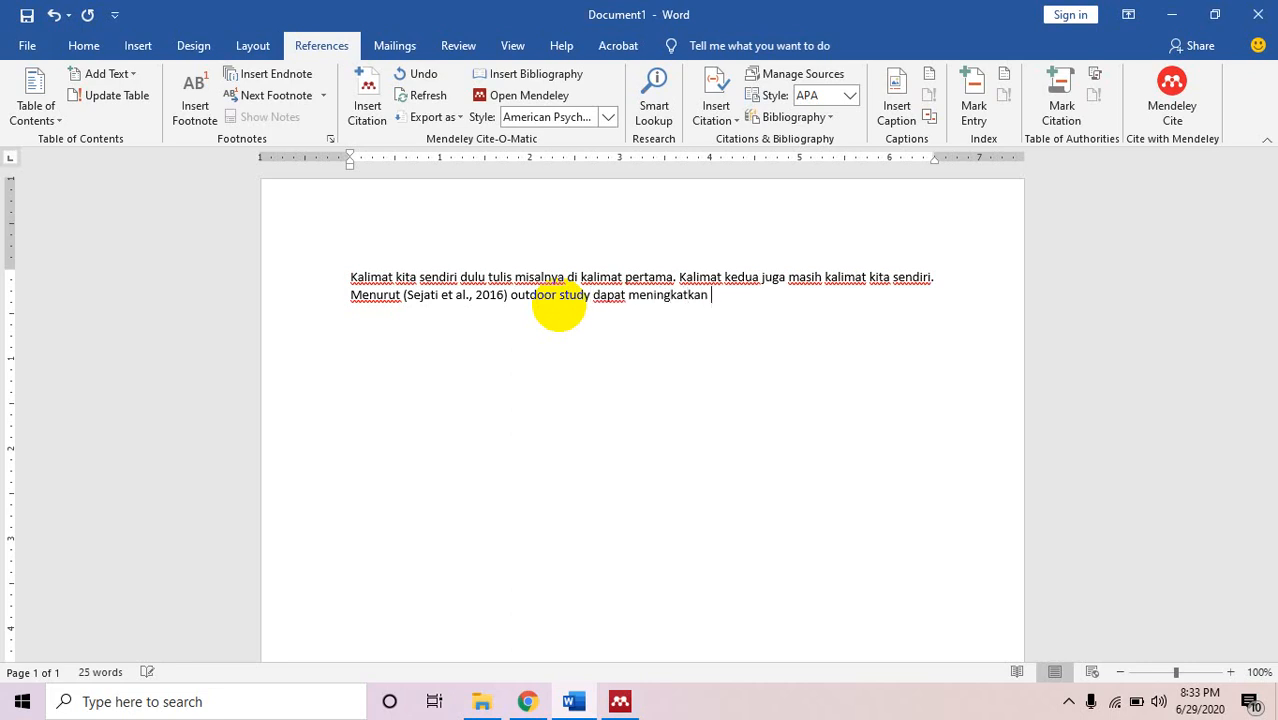
text( motivasi be)
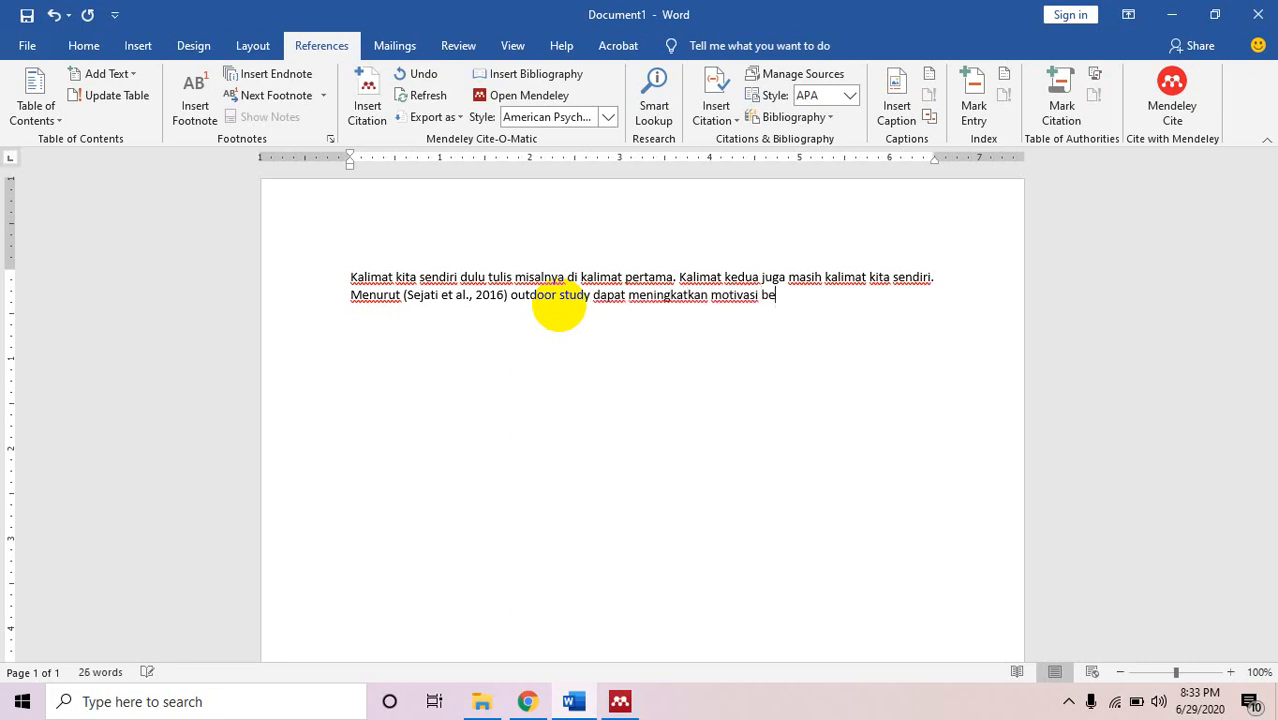
text(lajar siswa.)
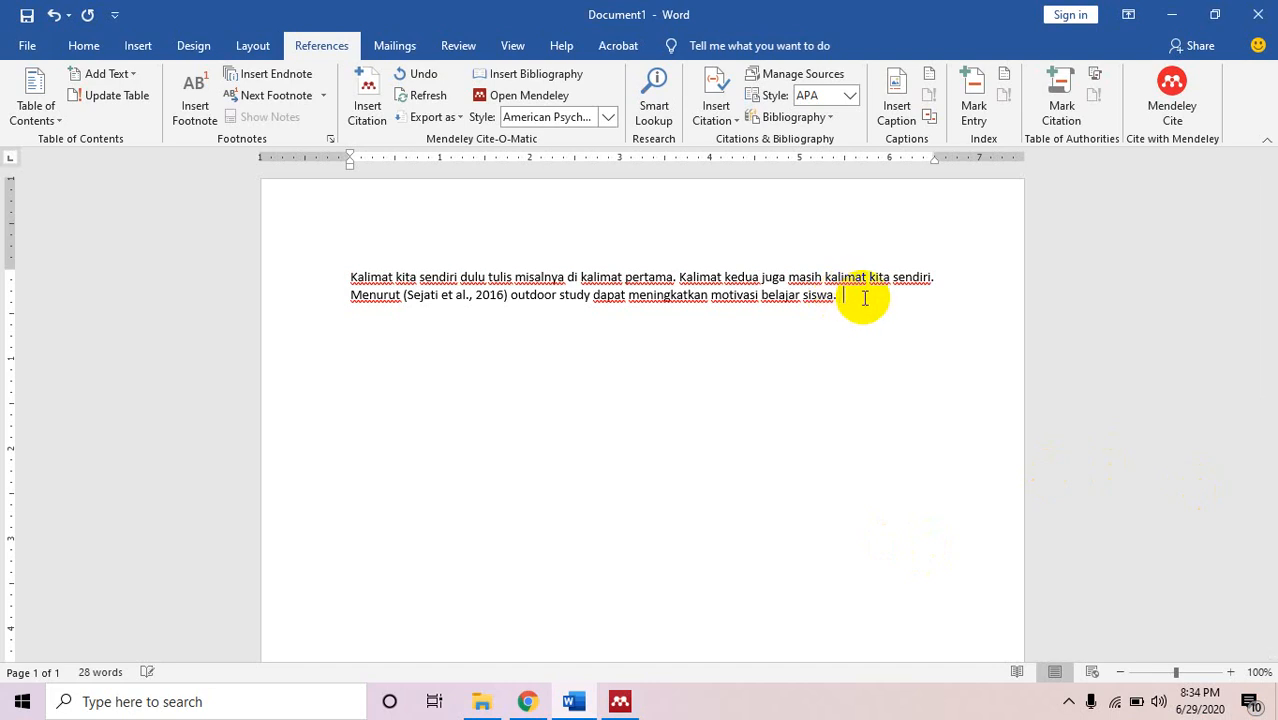
text(Menuu)
key(BackSpace)
text(rut)
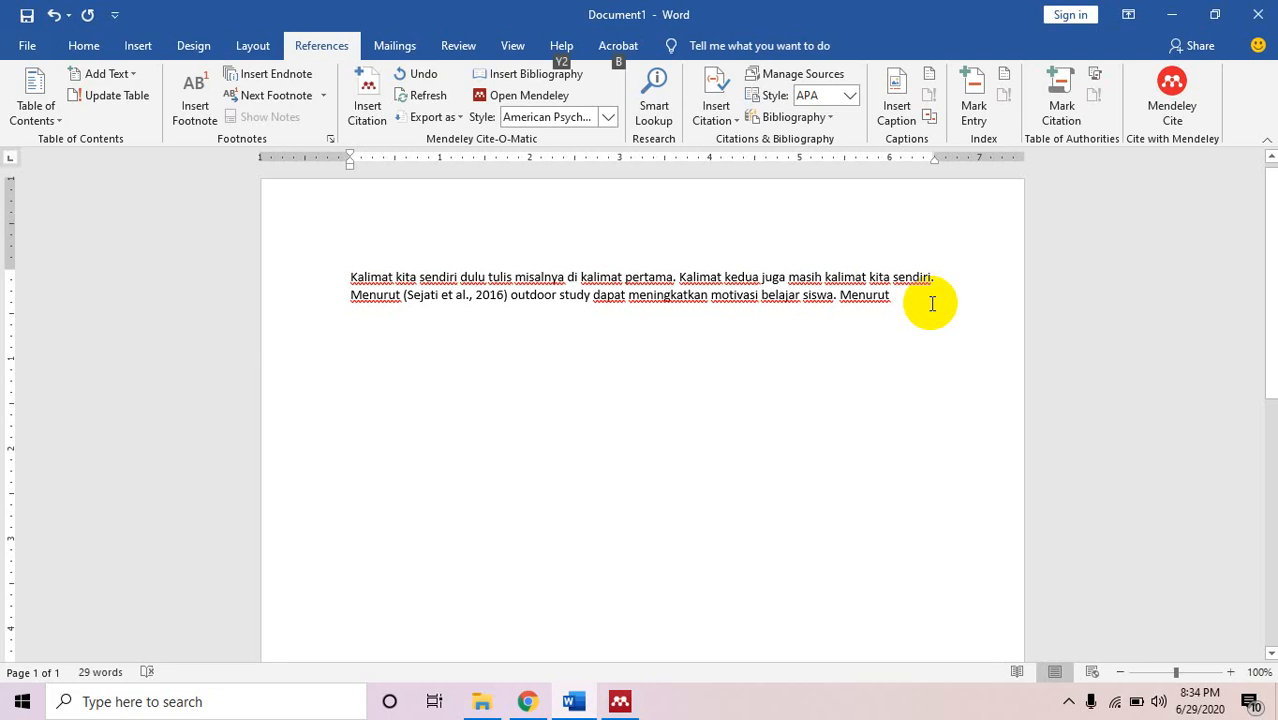
key(alt+m)
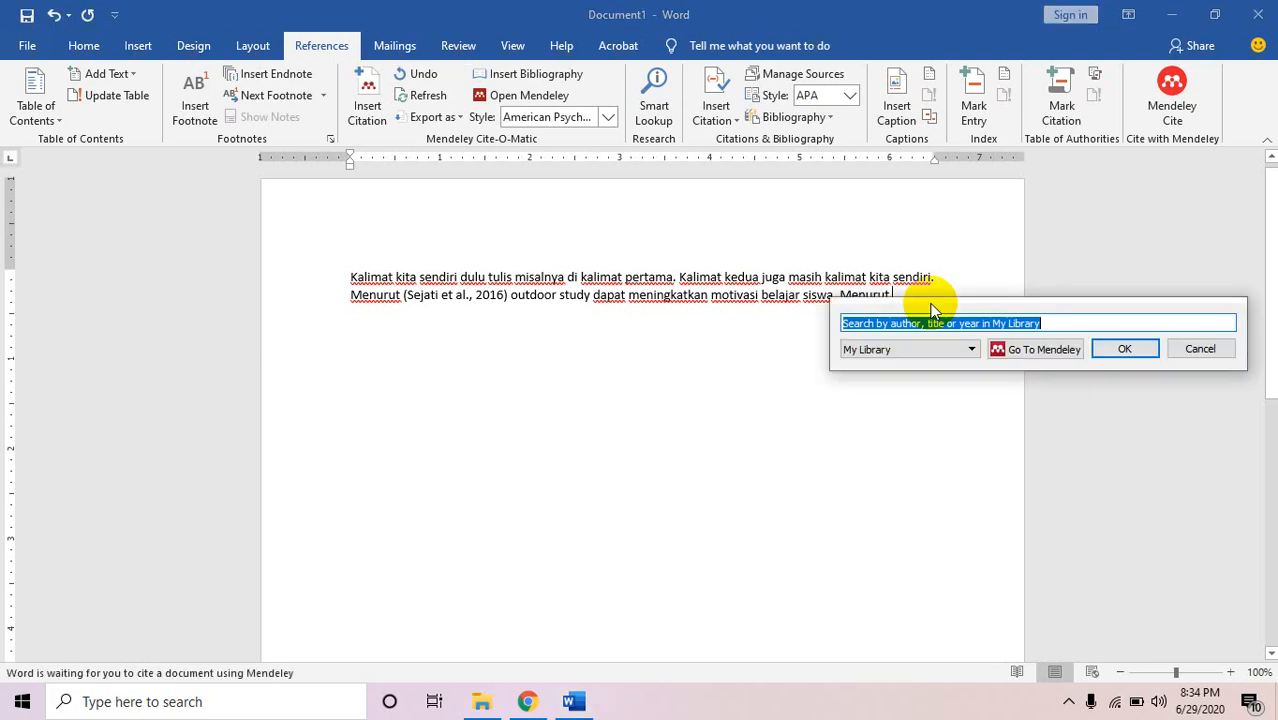
Search 'sejati' and insert the 2017 outdoor study paper as (Sejati et al., 2017).
text(sejati)
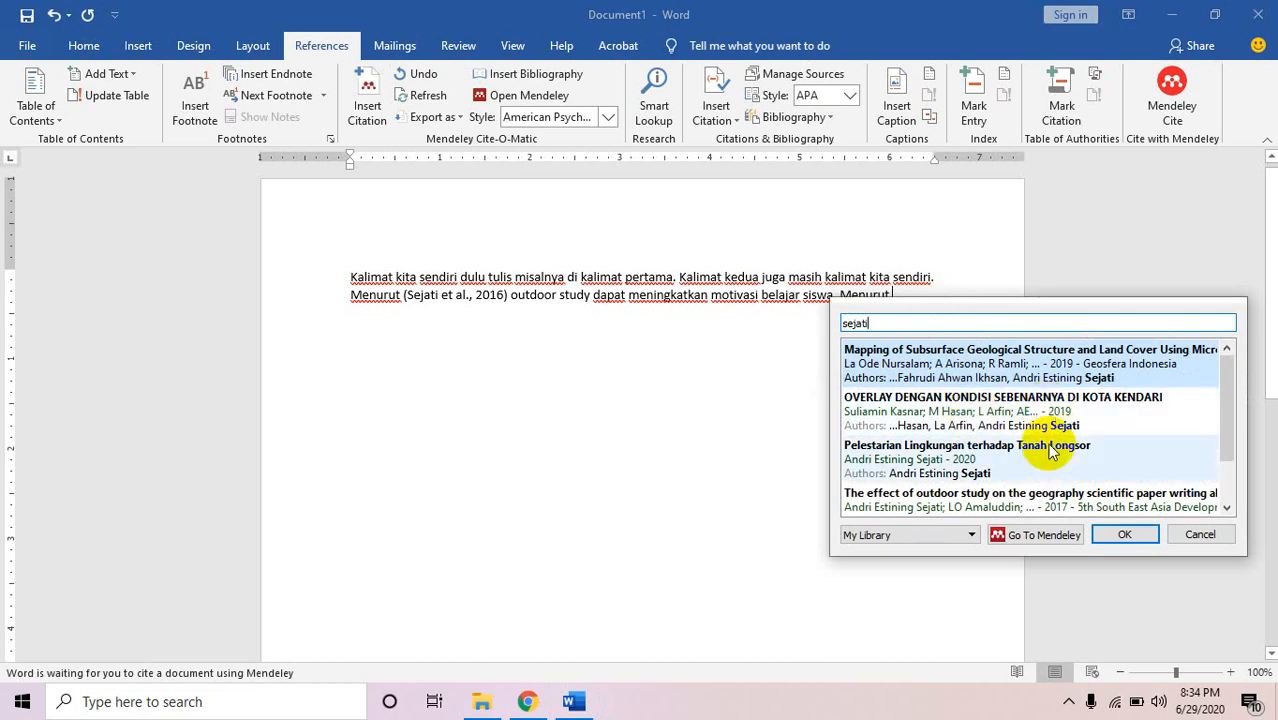
click(1116, 494)
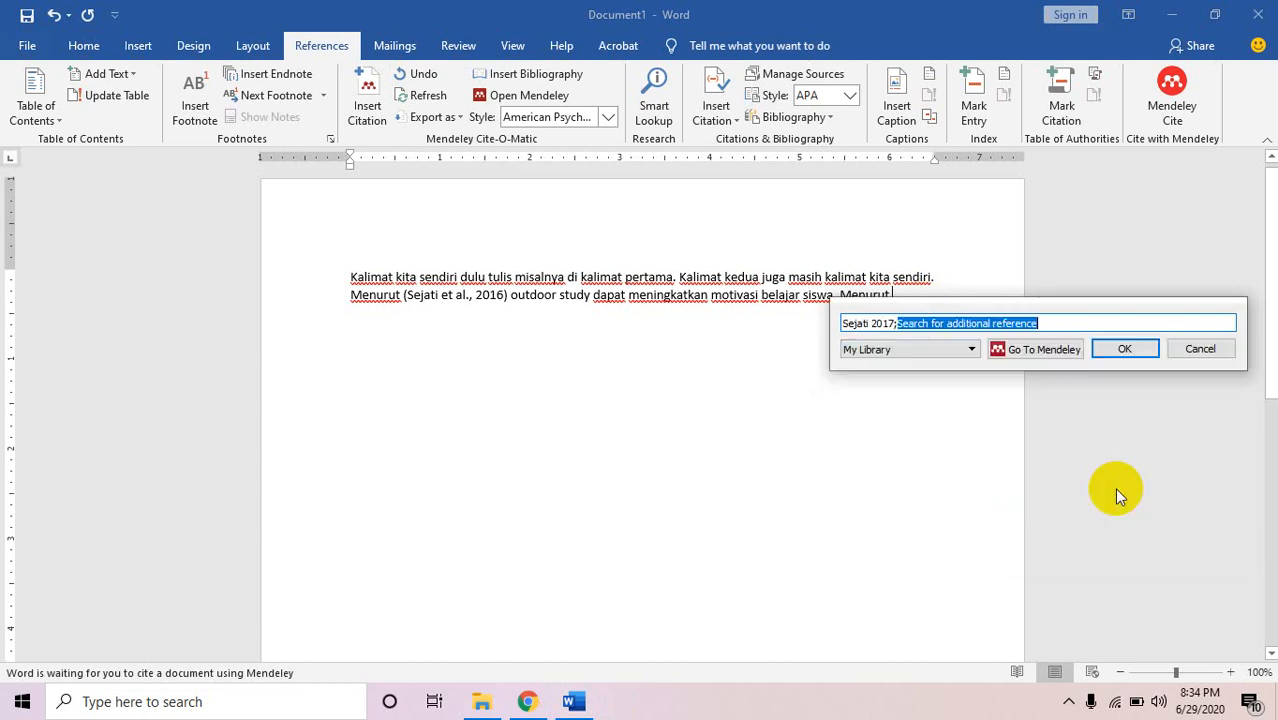
click(1125, 348)
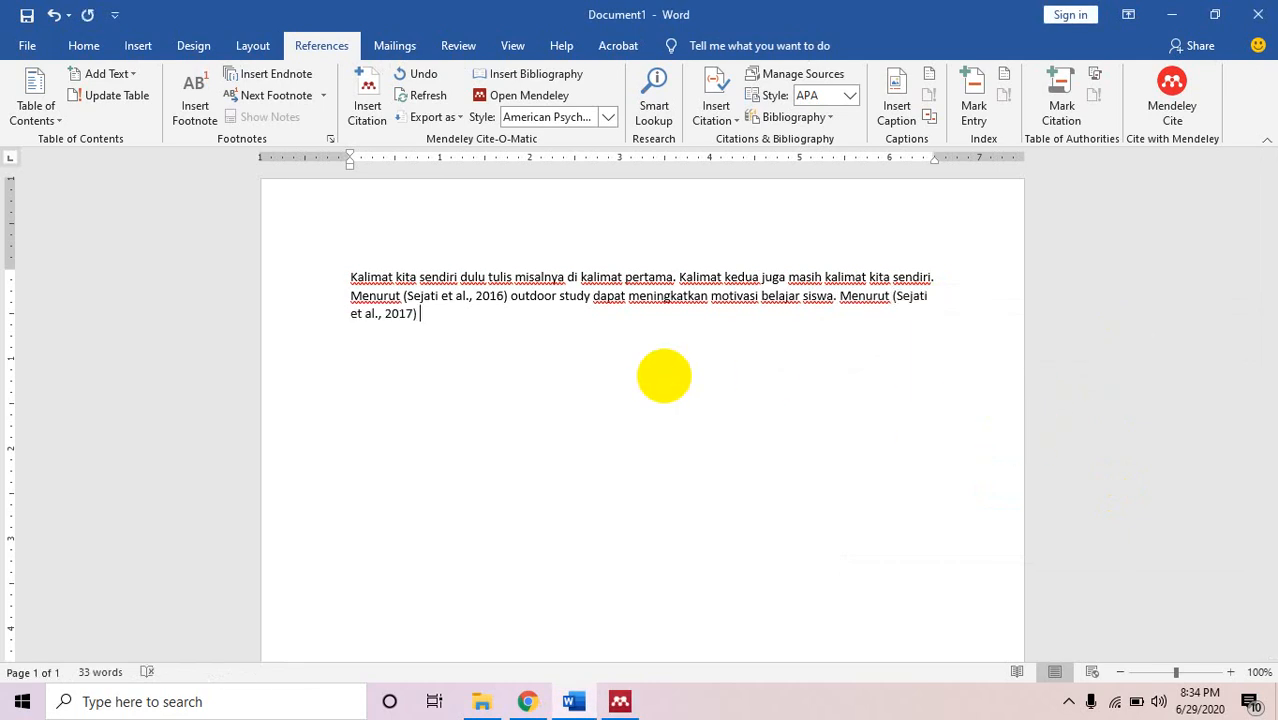
Type 'isi kutipannya apa.' and 'Isi pendapat yg sama', then start another Mendeley citation.
text(isi kutipannya apa)
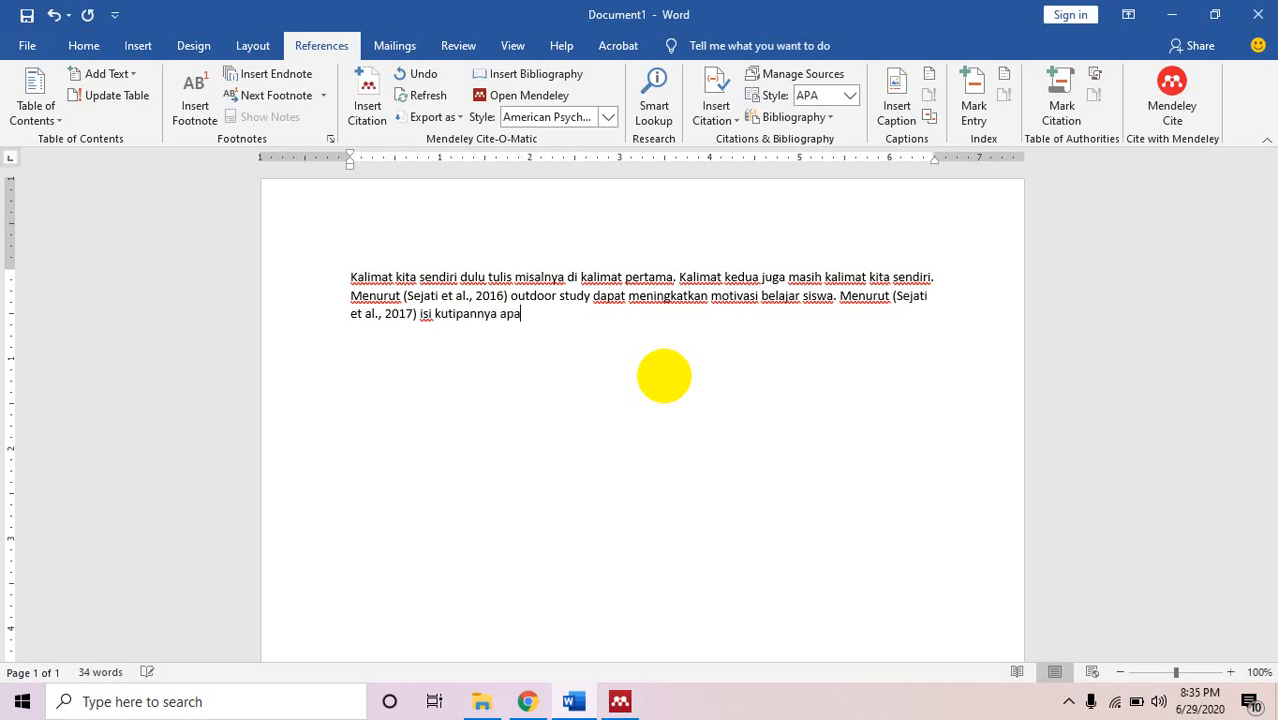
text(.)
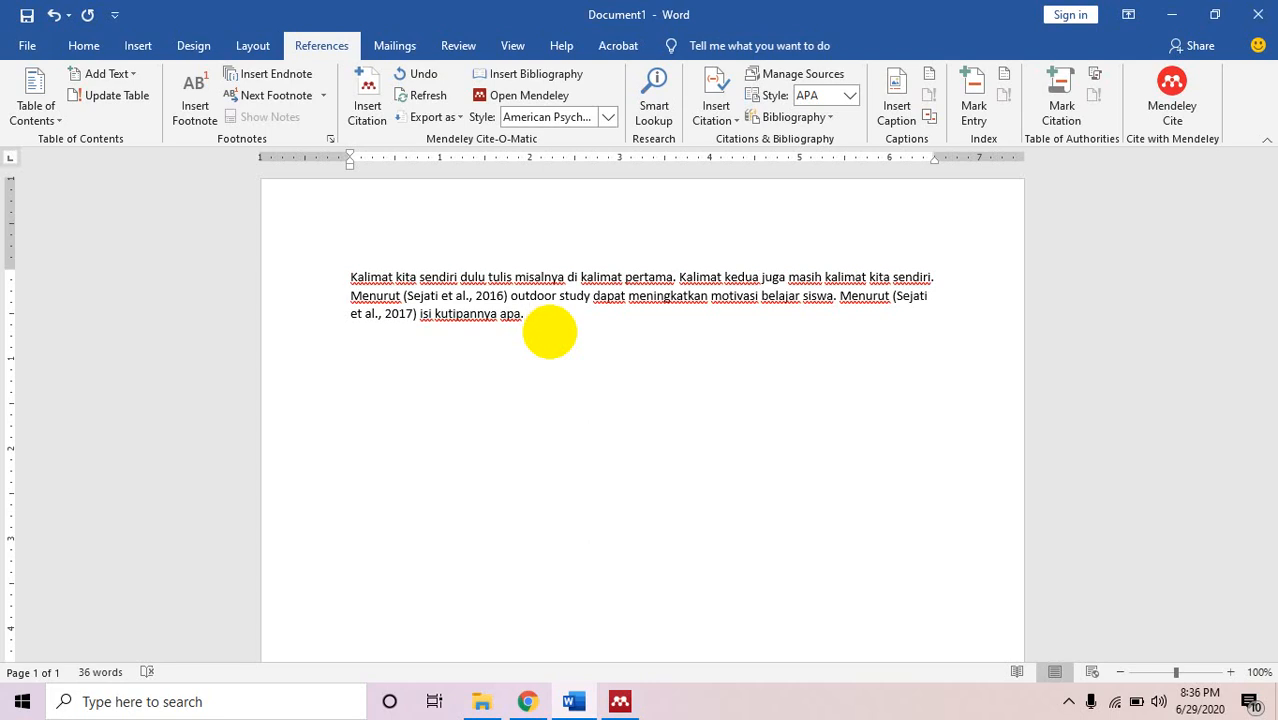
text(Isi pendapat yg sama)
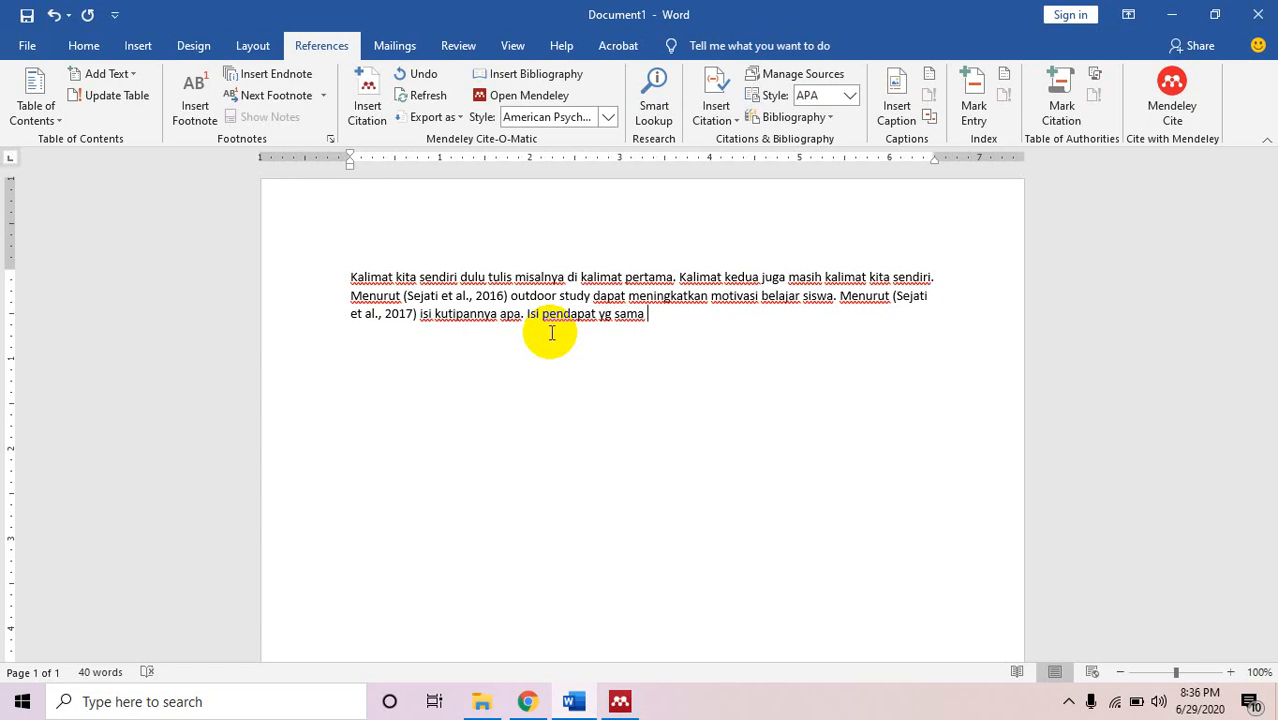
key(alt+m)
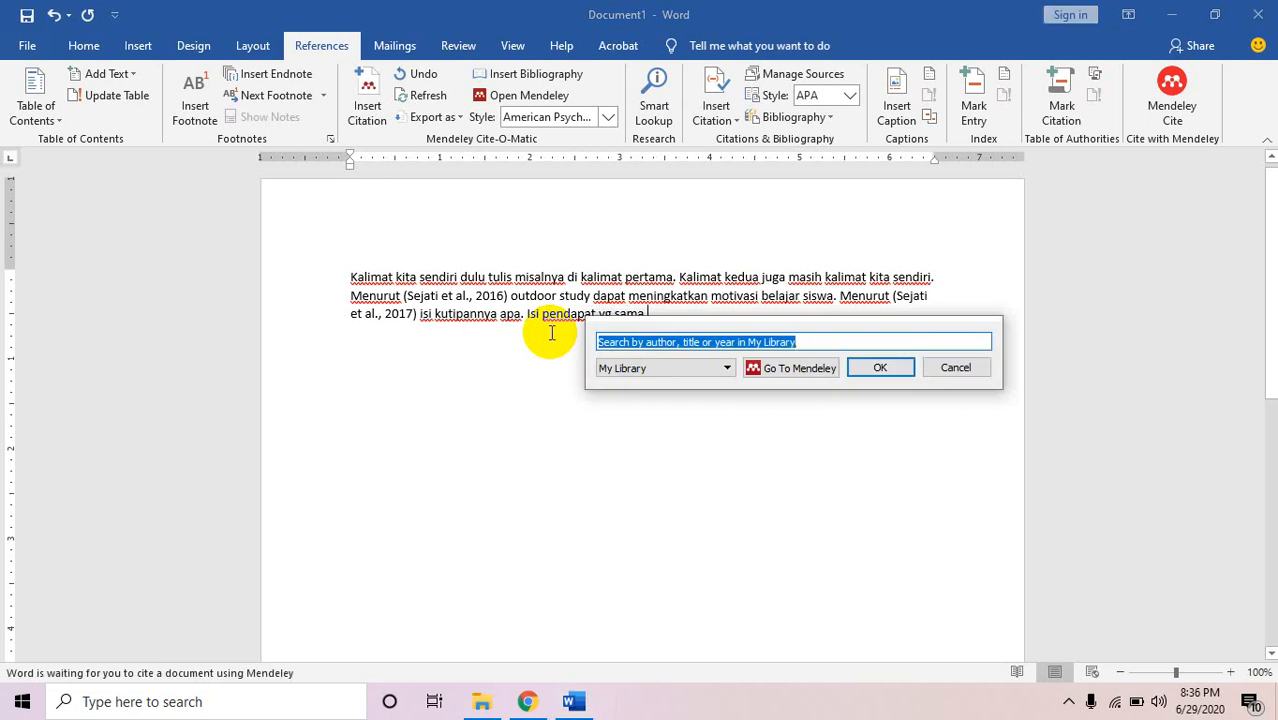
Insert a combined citation of the 2020 Pelestarian Lingkungan and 2019 mapping papers: (Nursalam et al., 2019; Sejati, 2020).
text(seja)
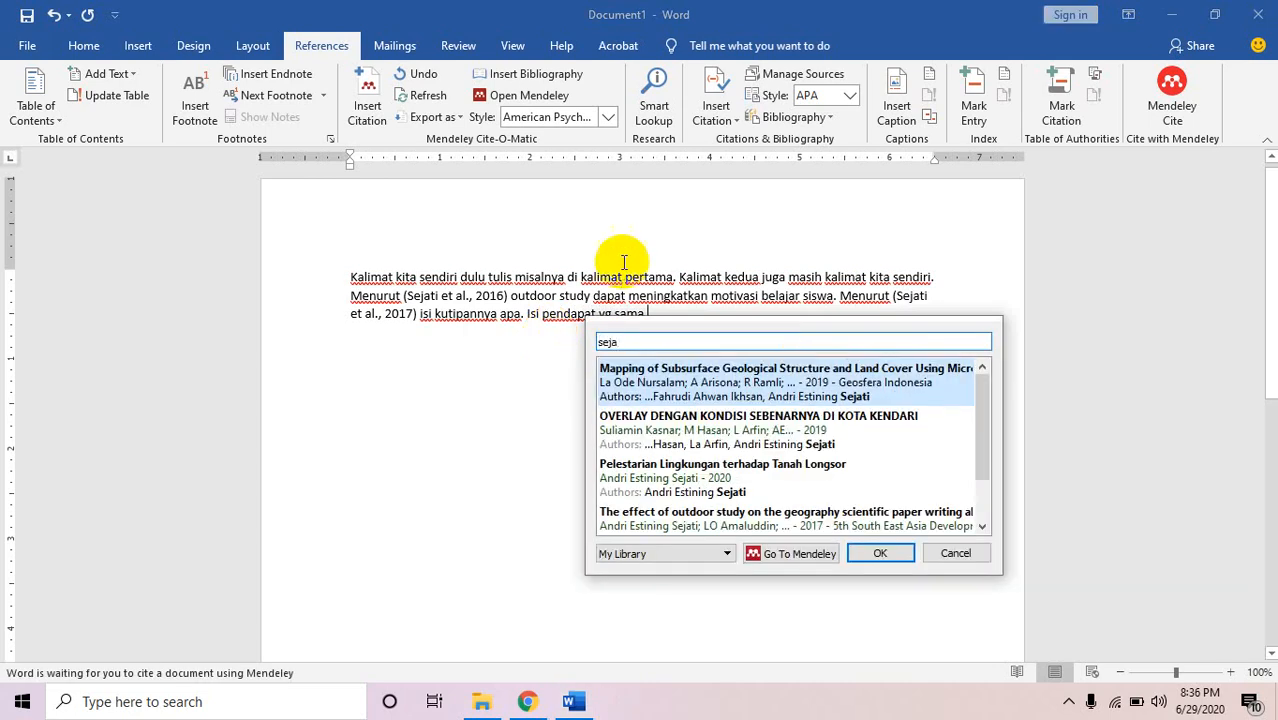
mouse_move(980, 428)
mouse_down()
mouse_move(984, 478)
mouse_move(984, 449)
mouse_up()
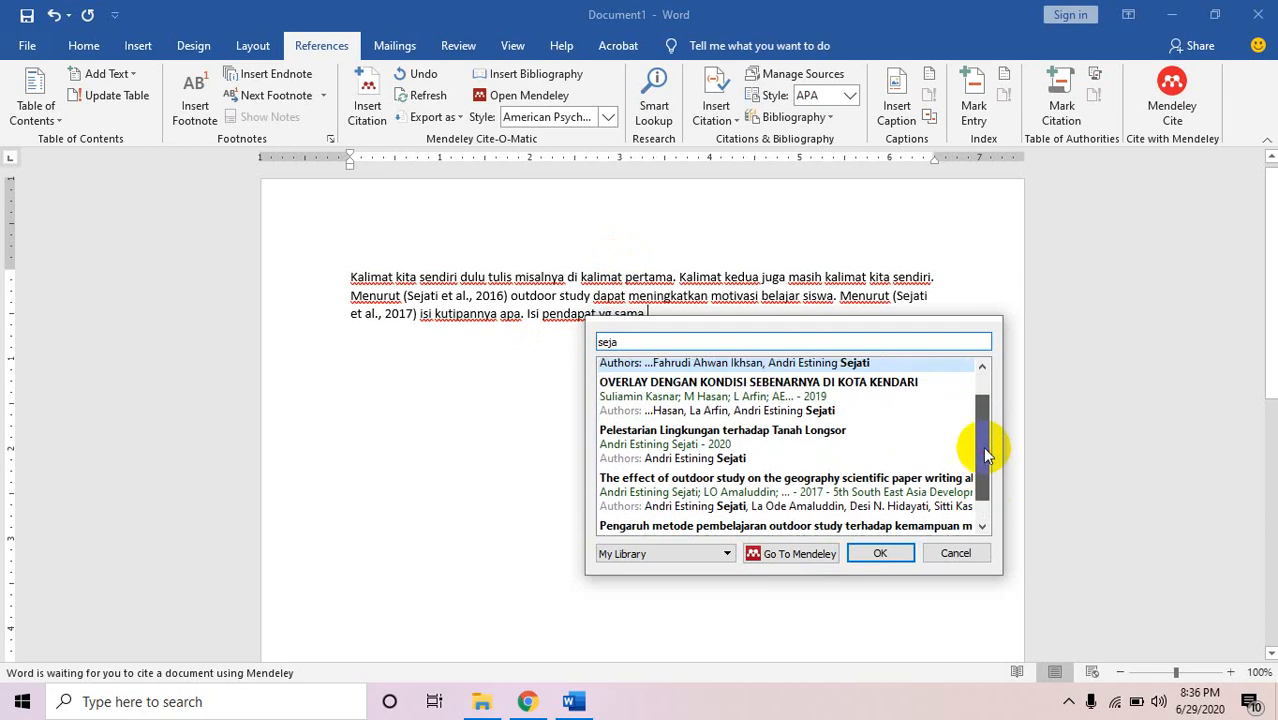
click(748, 430)
text(sej)
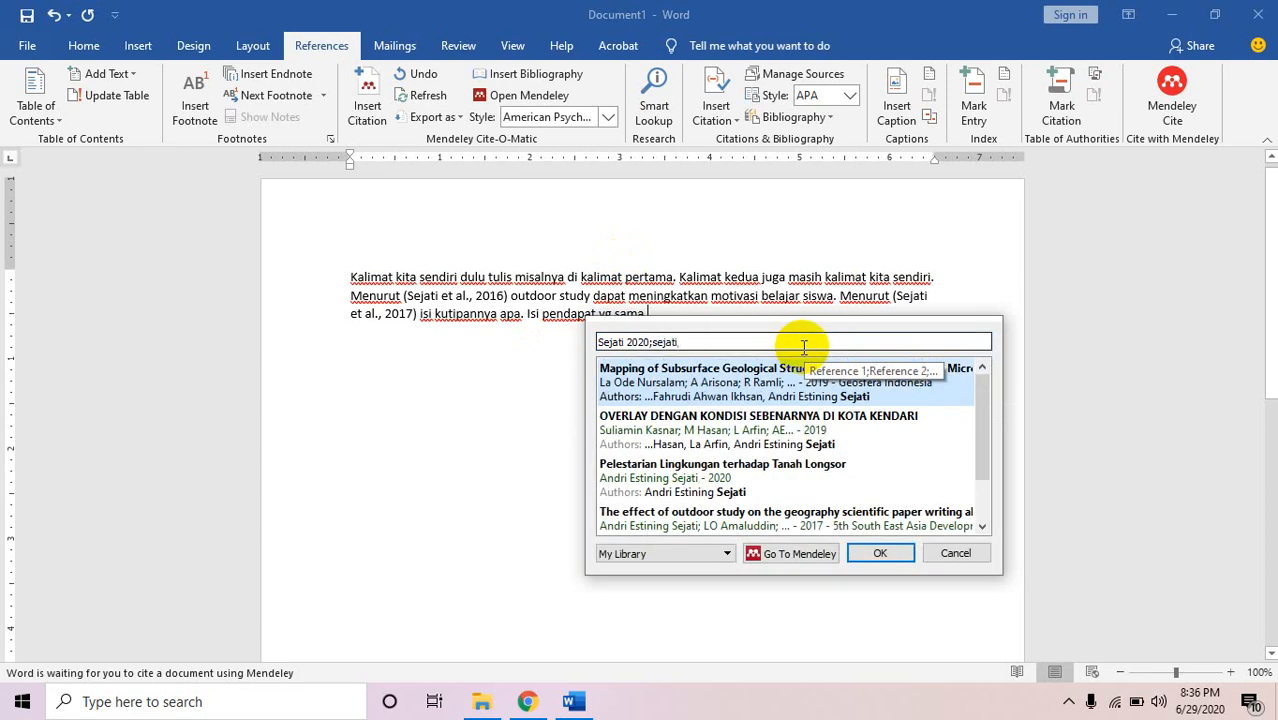
click(698, 376)
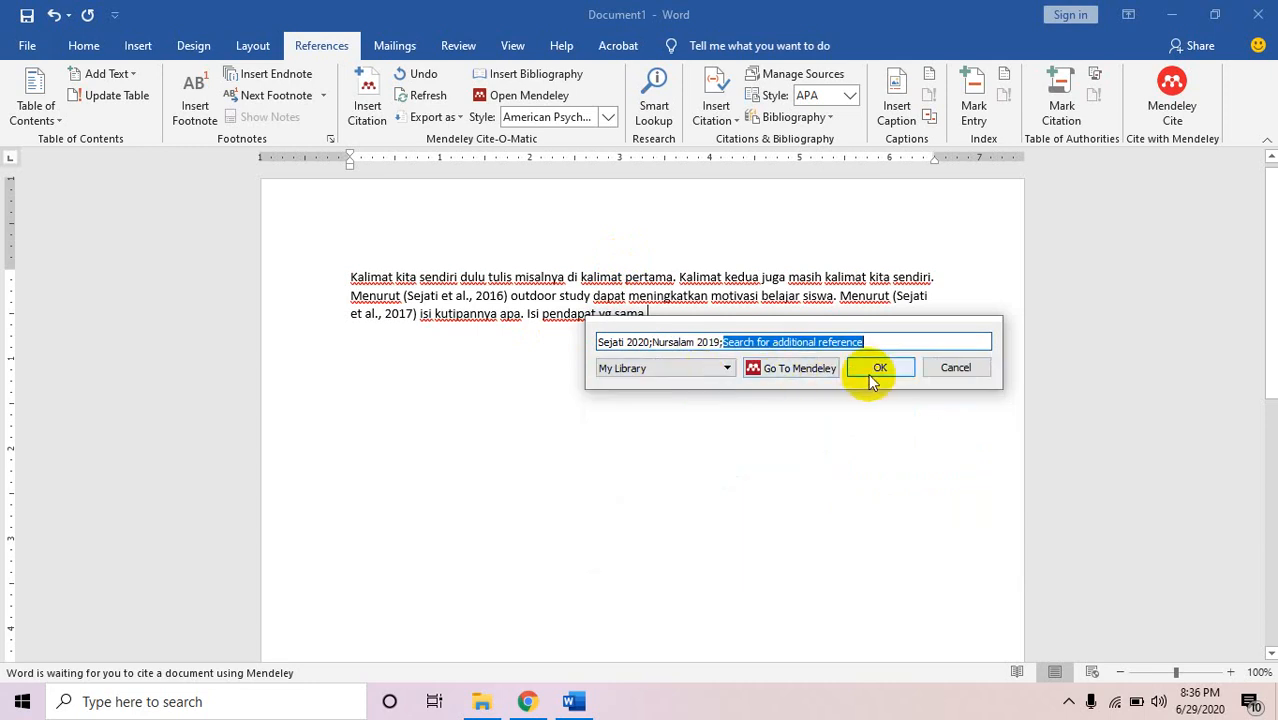
click(872, 378)
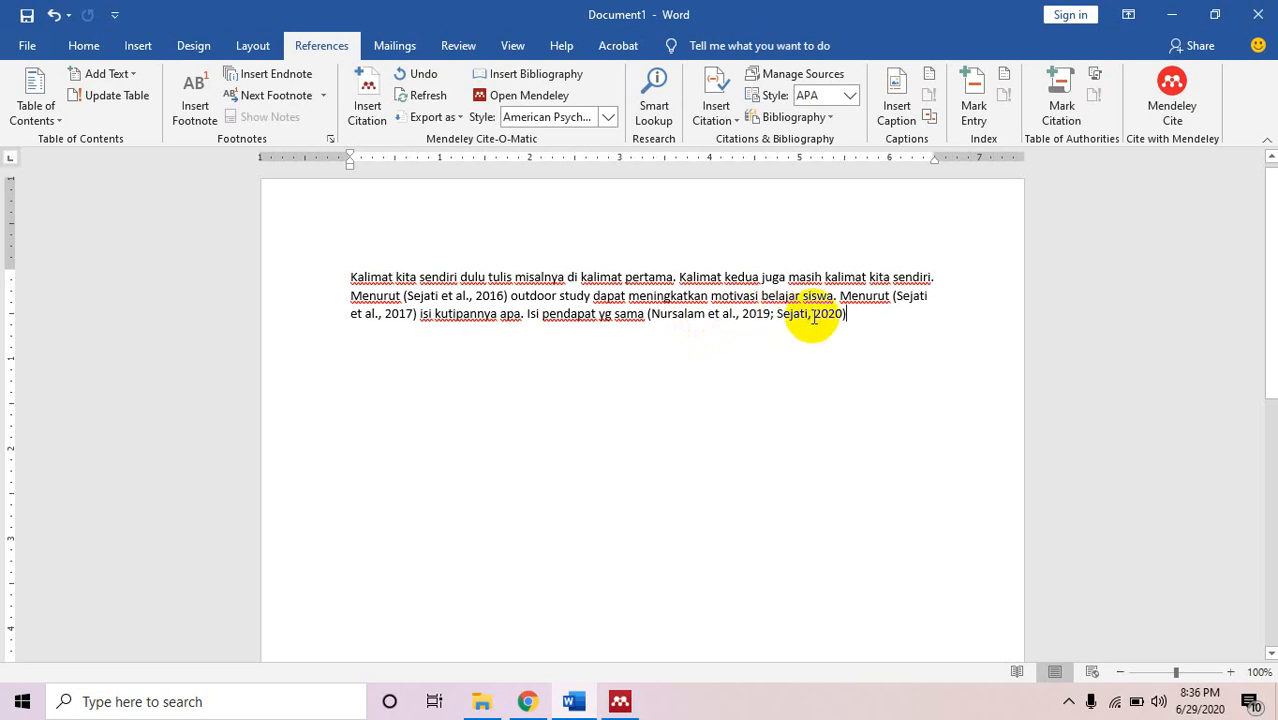
click(907, 328)
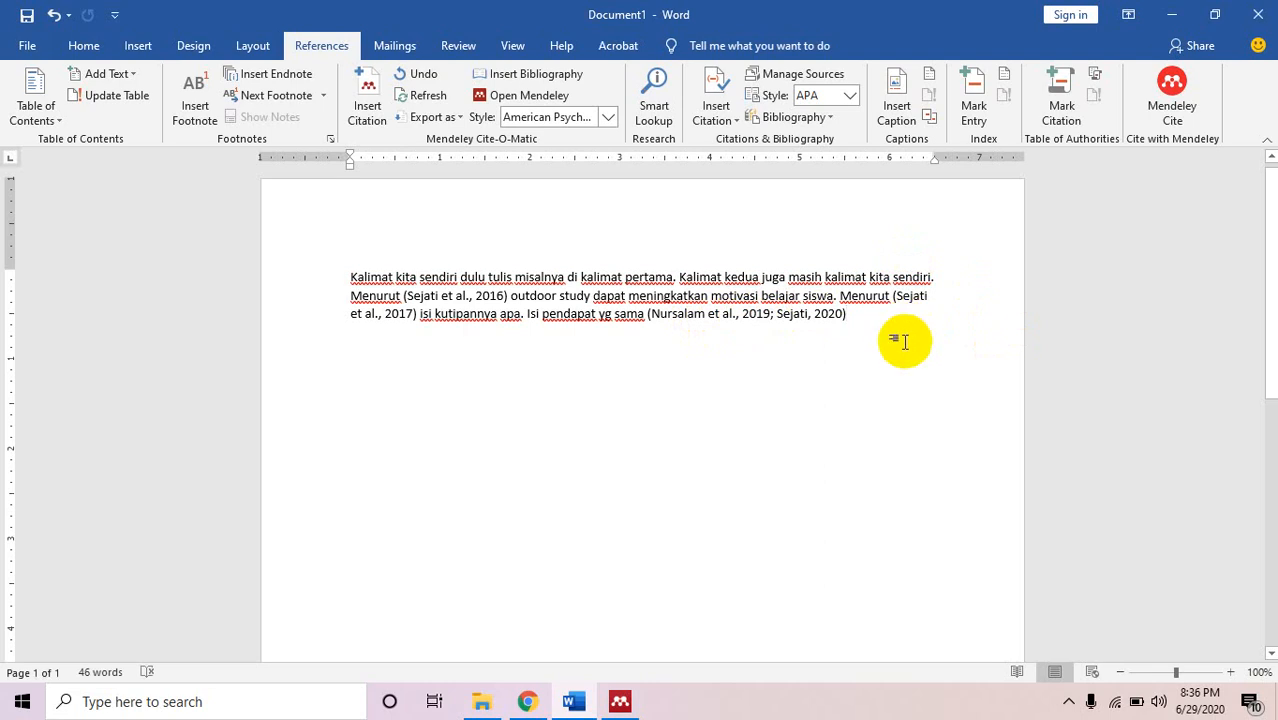
End the sentence with a period, switch citations to IEEE, then back to APA 7th edition.
text(.)
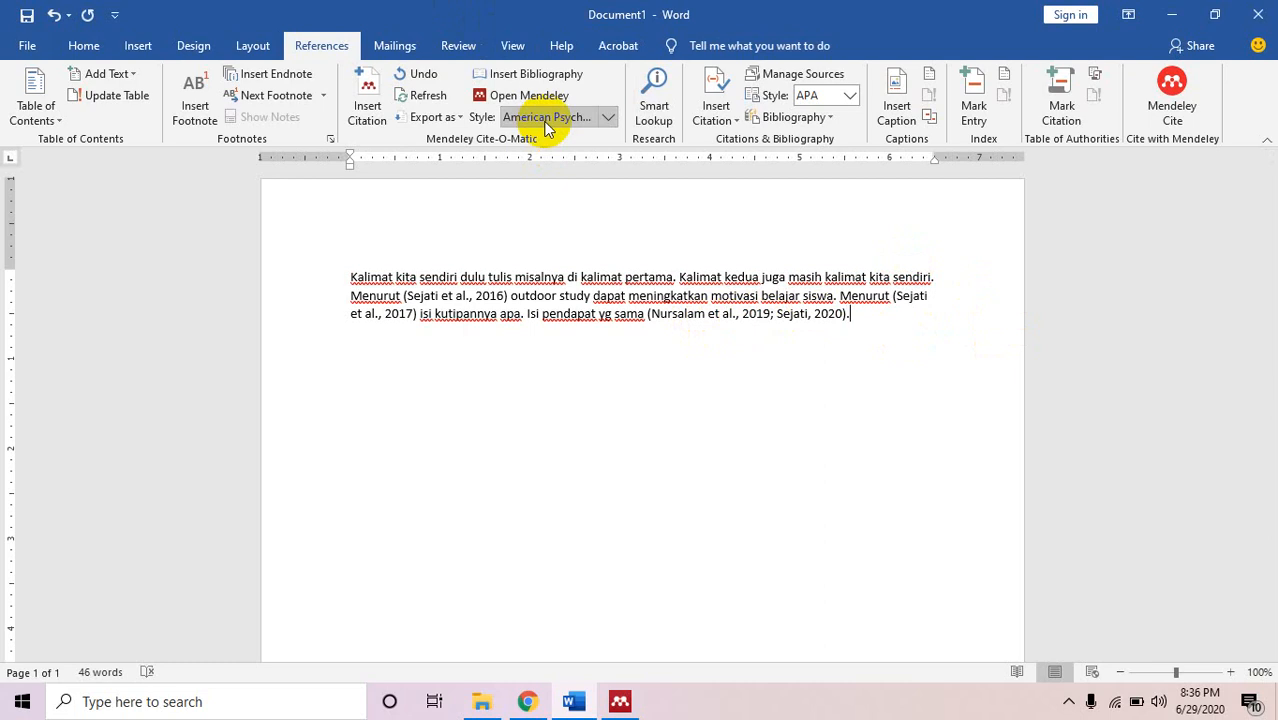
click(608, 117)
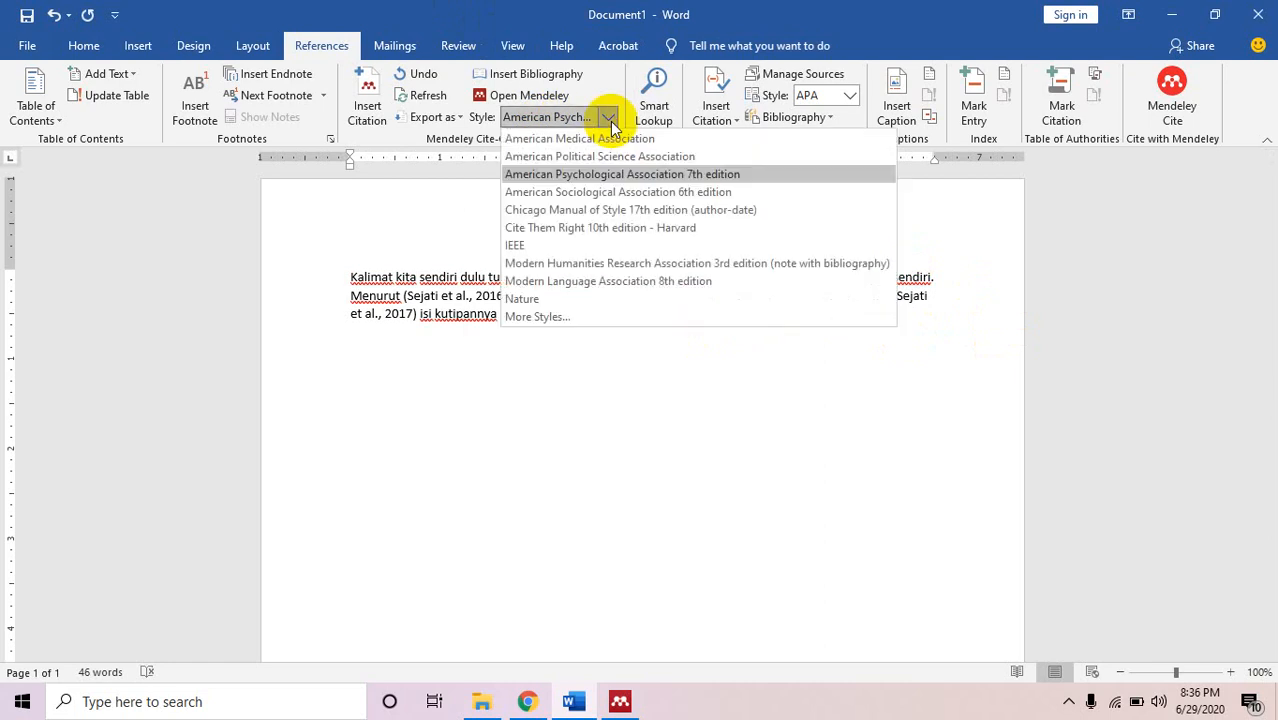
click(588, 249)
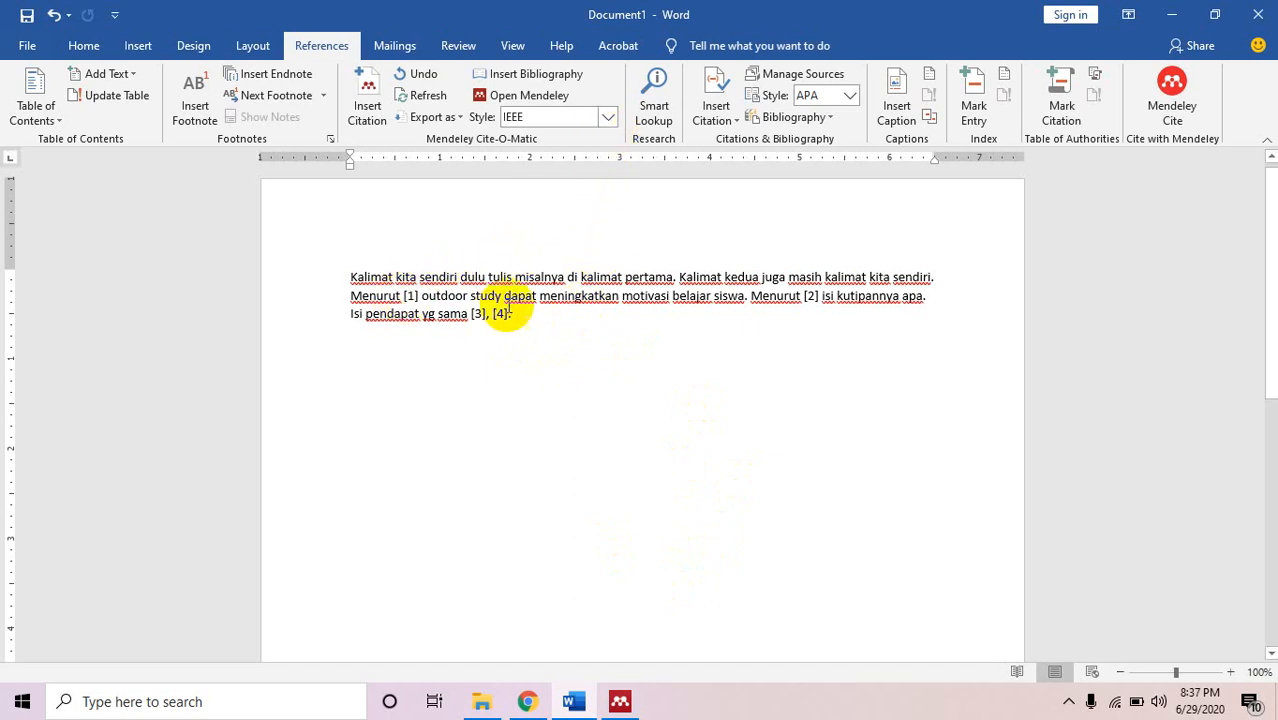
click(606, 120)
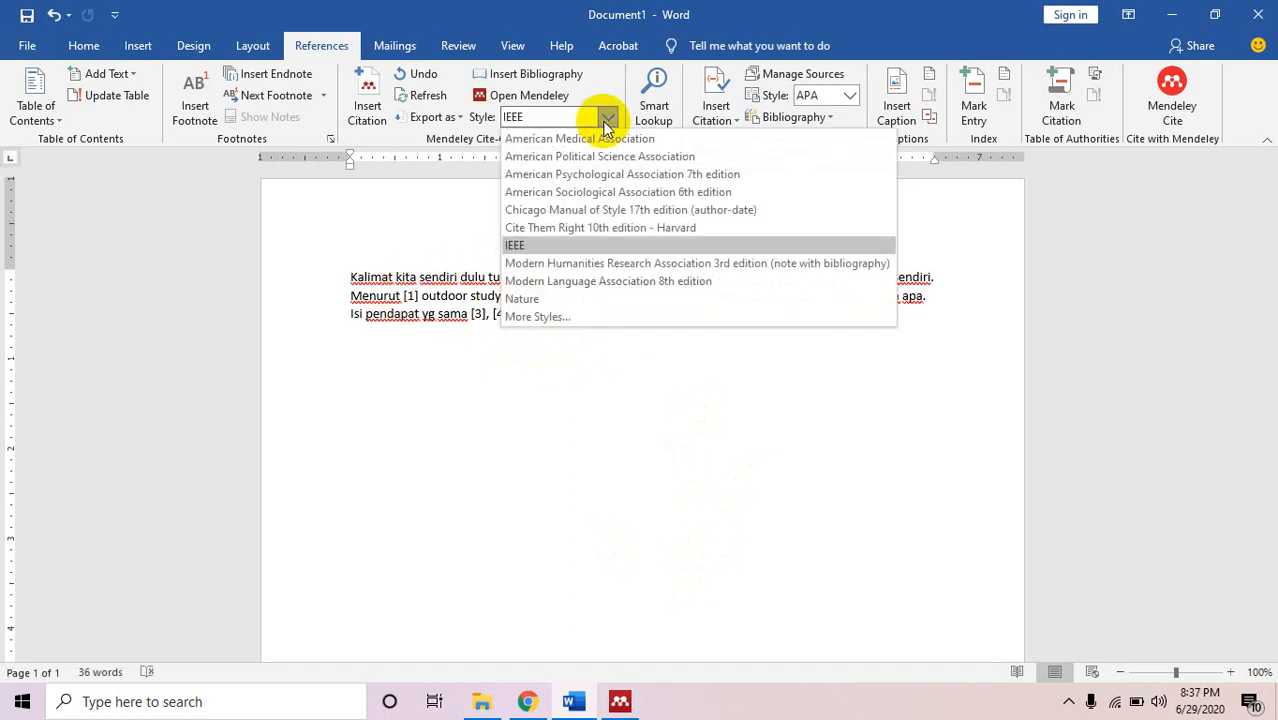
click(607, 177)
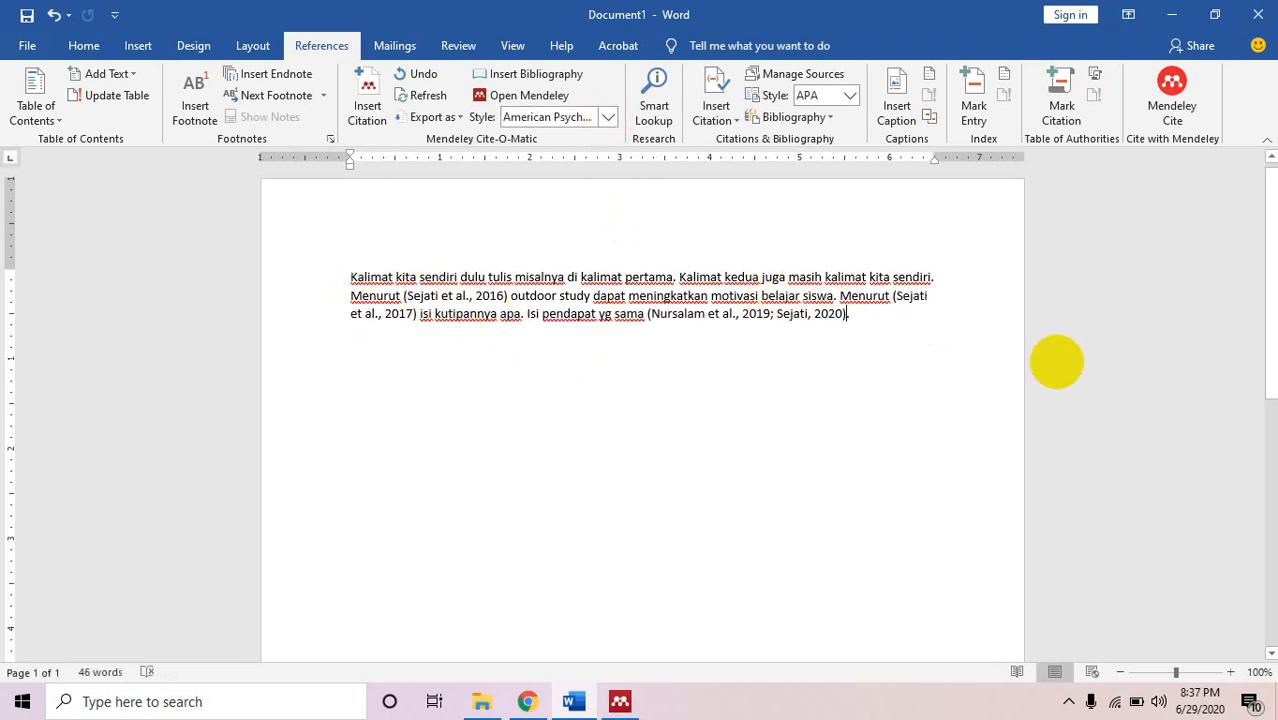
Add a 'DAFTAR PUSTAKA' heading, insert the Mendeley bibliography below it, and select the first title.
key(Return)
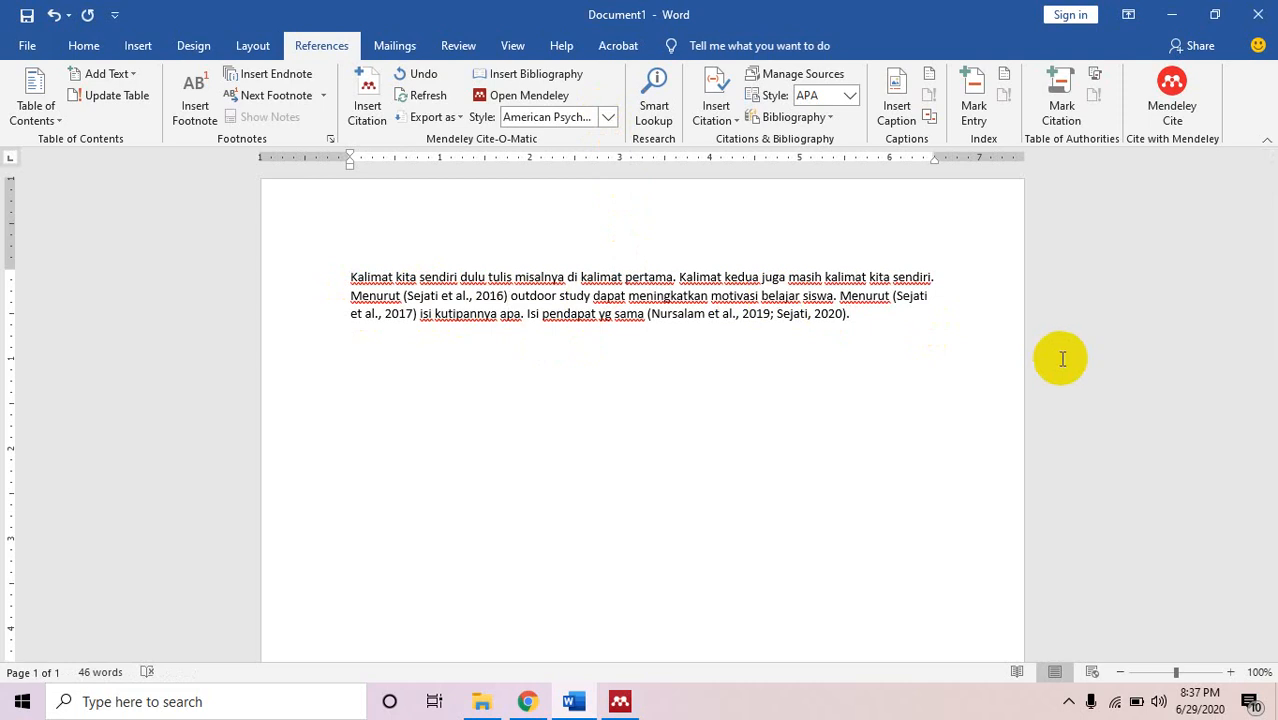
text(DAFTAR PUSTAKA)
key(Return)
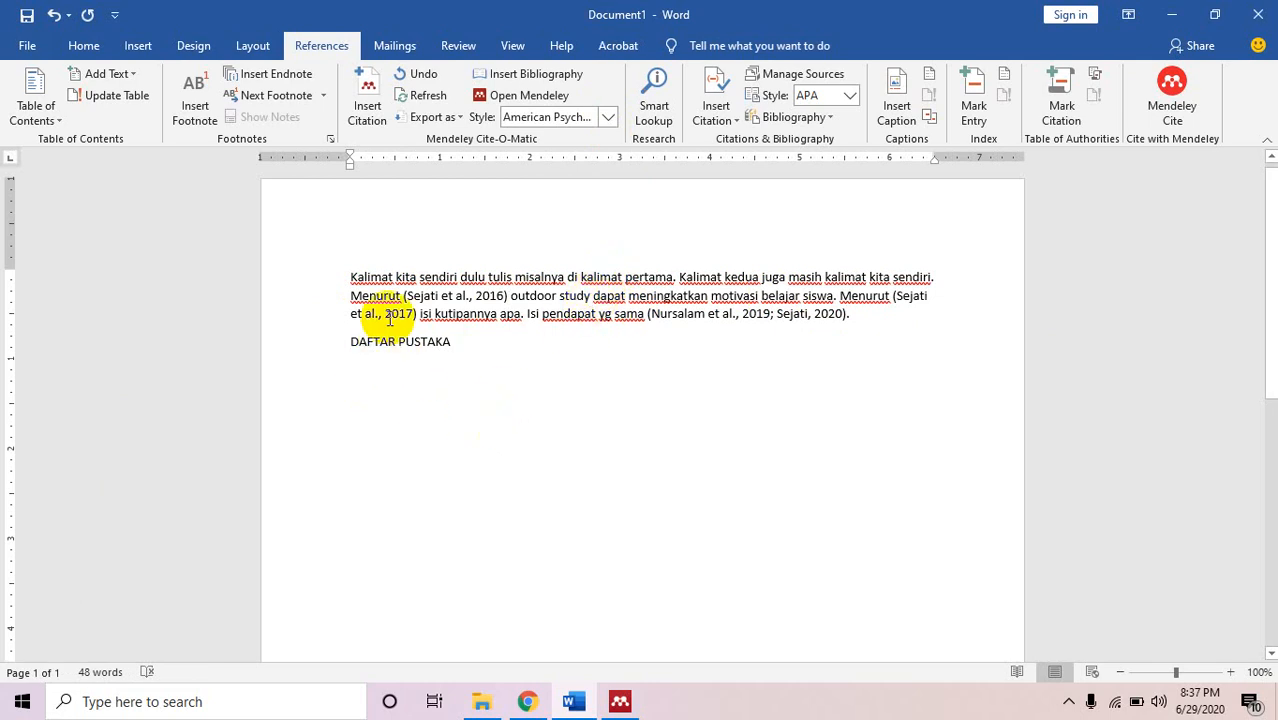
click(525, 75)
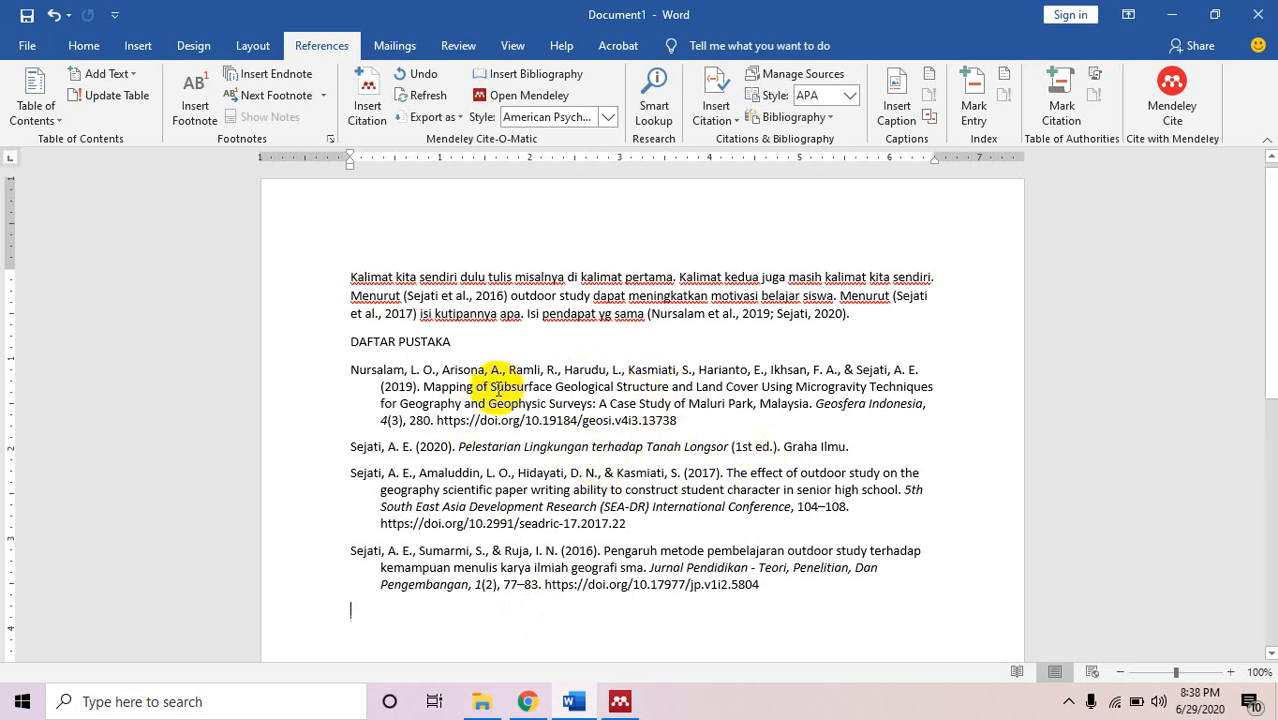
mouse_move(491, 388)
mouse_down()
mouse_move(872, 390)
mouse_move(907, 374)
mouse_move(893, 392)
mouse_move(566, 405)
mouse_move(590, 402)
mouse_up()
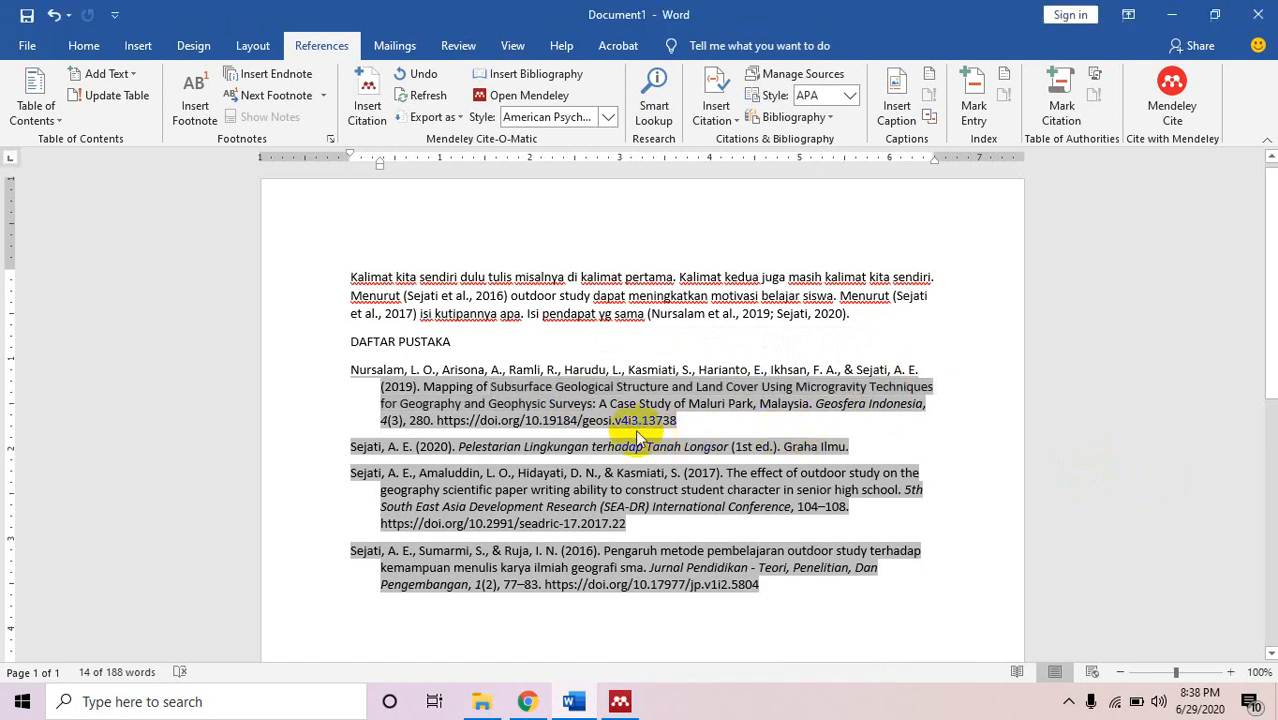
Change the first reference's title case so it ends 'a case study of maluri park, Malaysia'.
key(shift+F3)
key(shift+F3)
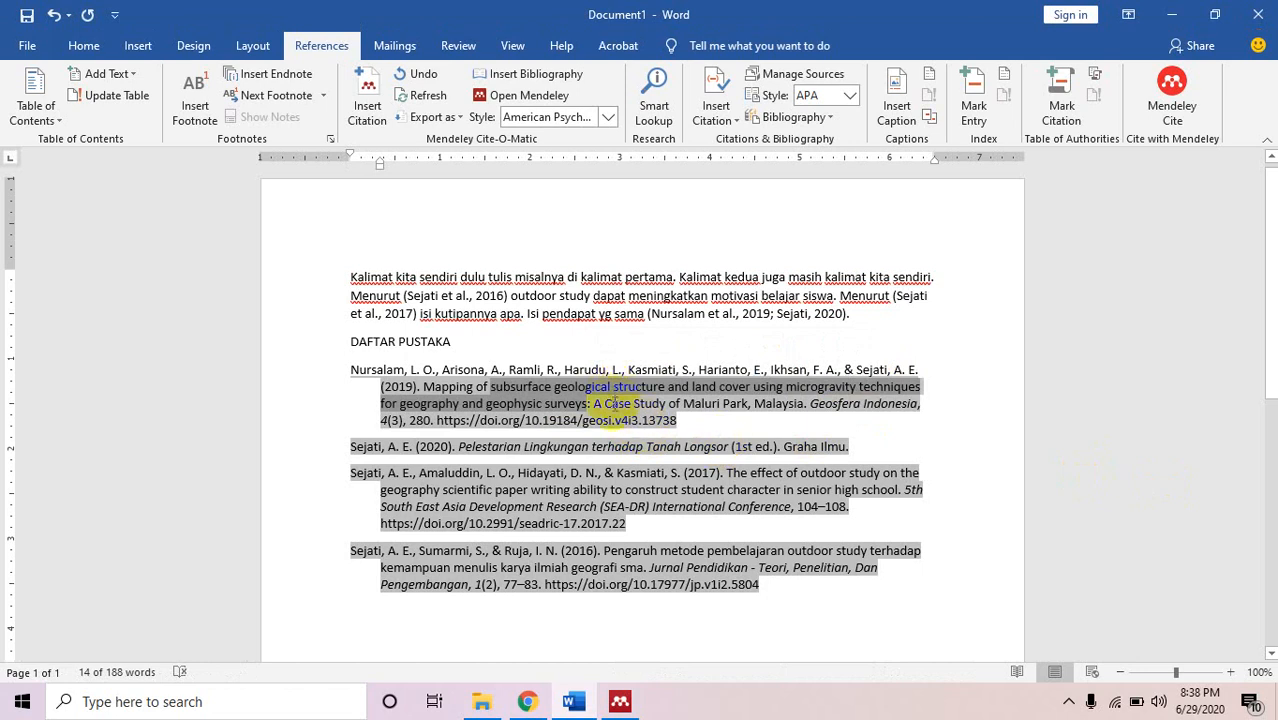
drag(605, 403, 750, 408)
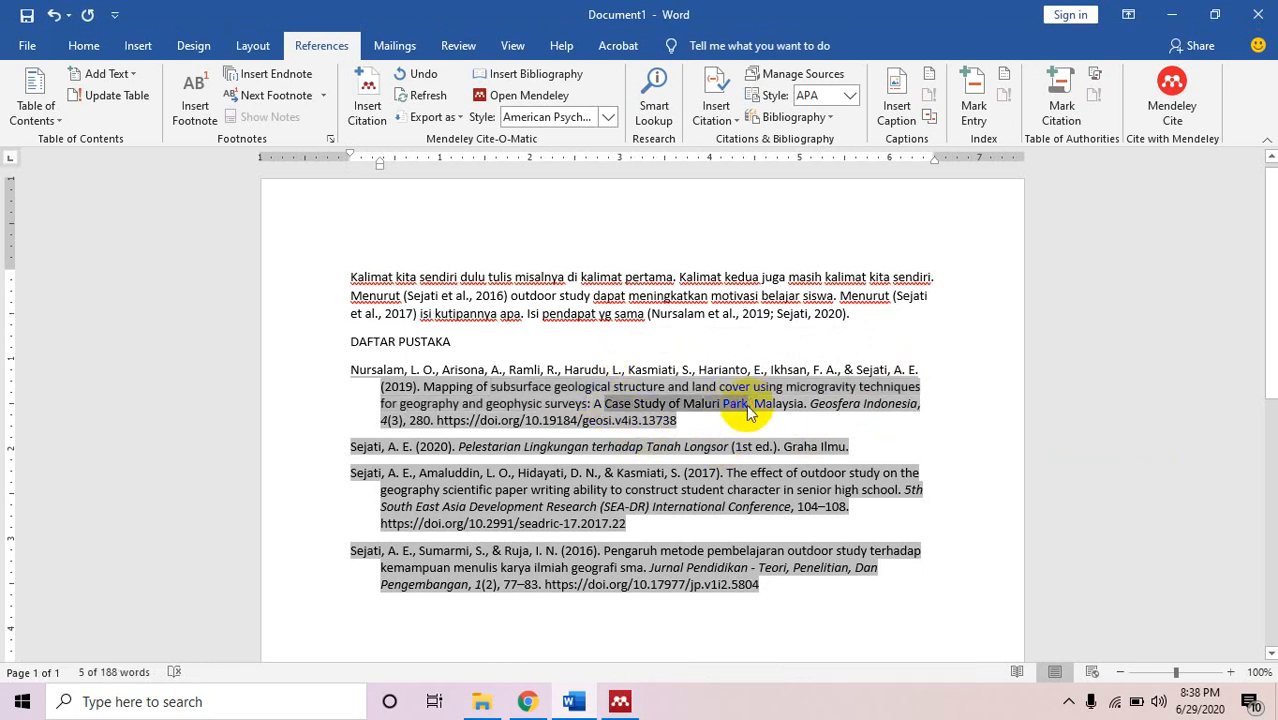
key(shift+F3)
key(shift+F3)
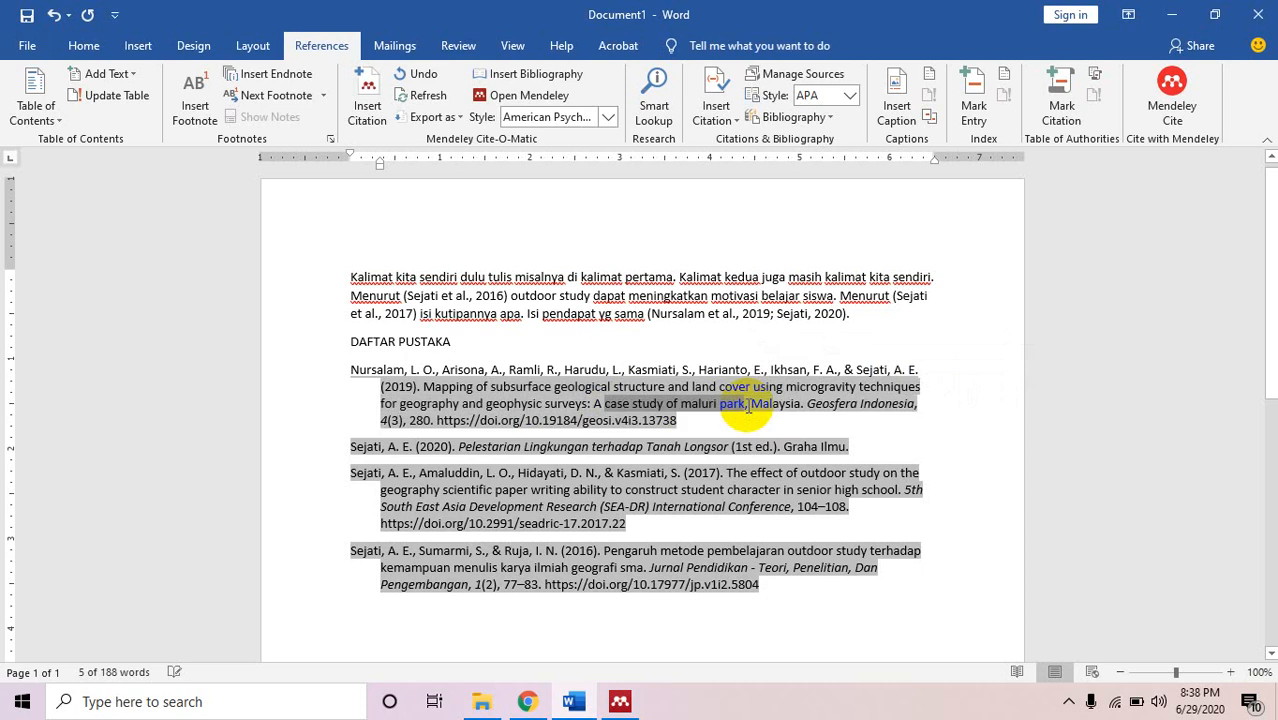
click(748, 407)
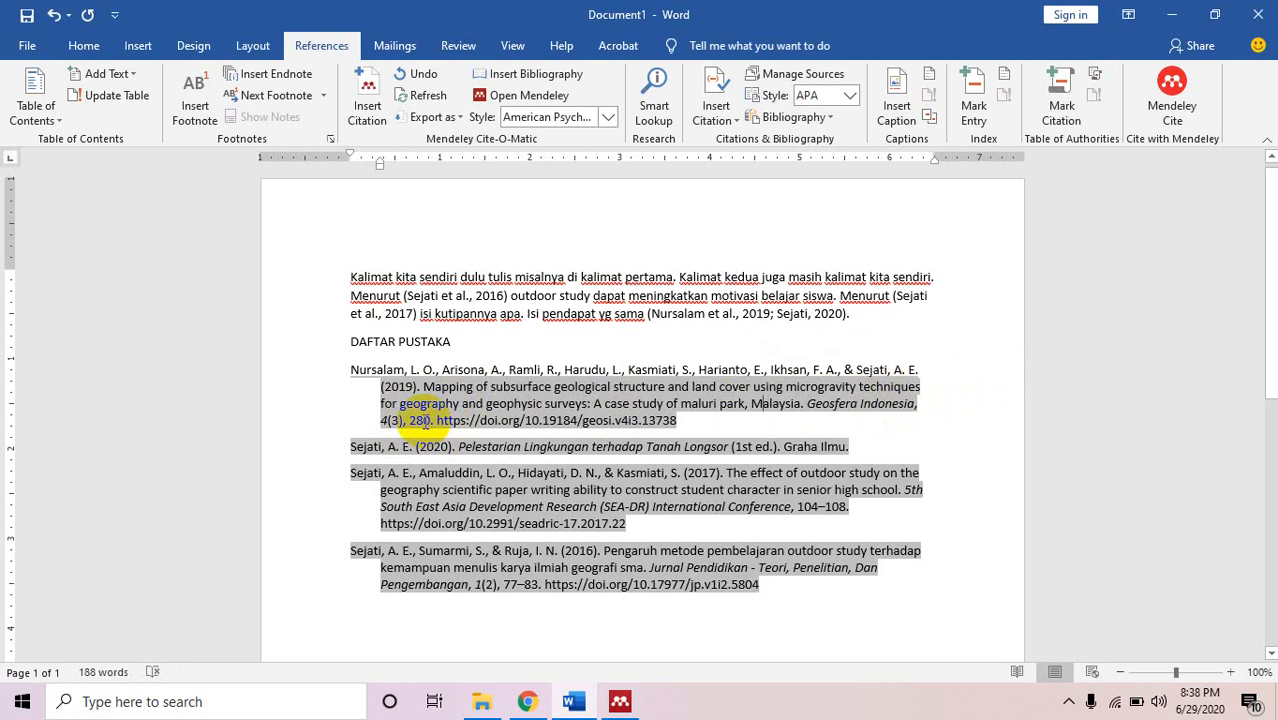
In Mendeley, open the Maluri Park paper from the Map folder and set its pages to 280-290.
click(622, 700)
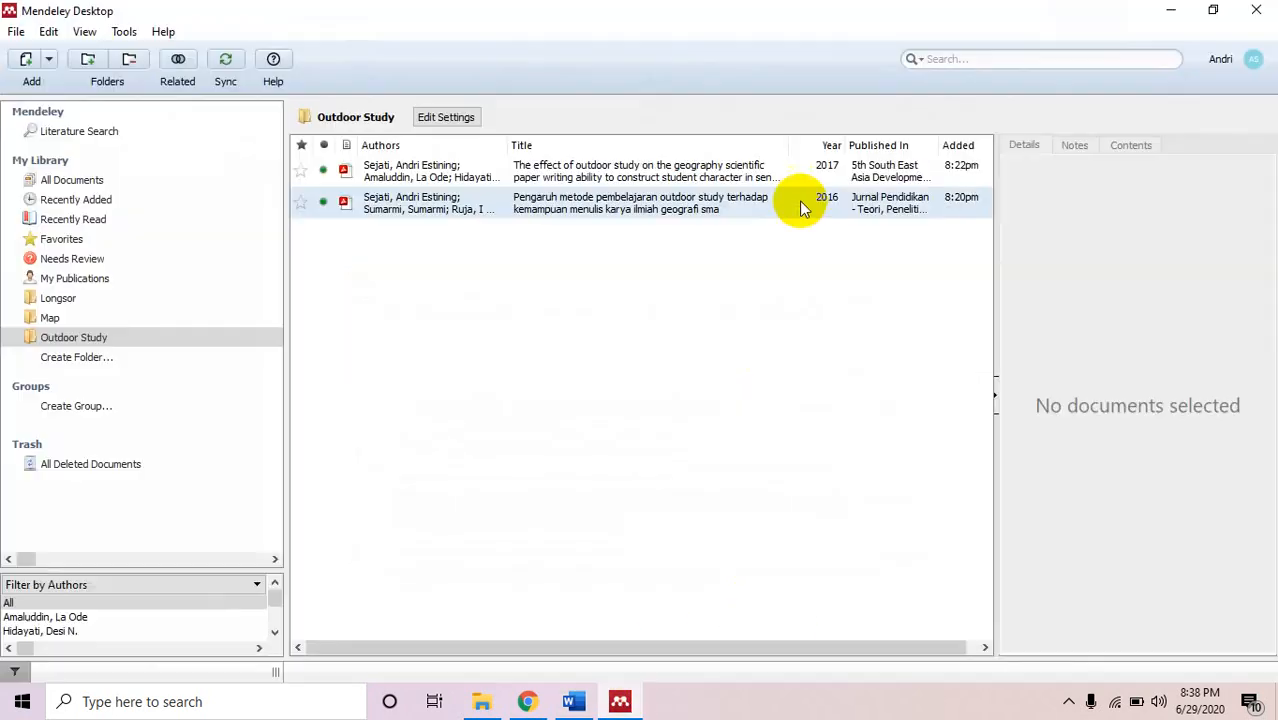
click(120, 320)
click(476, 170)
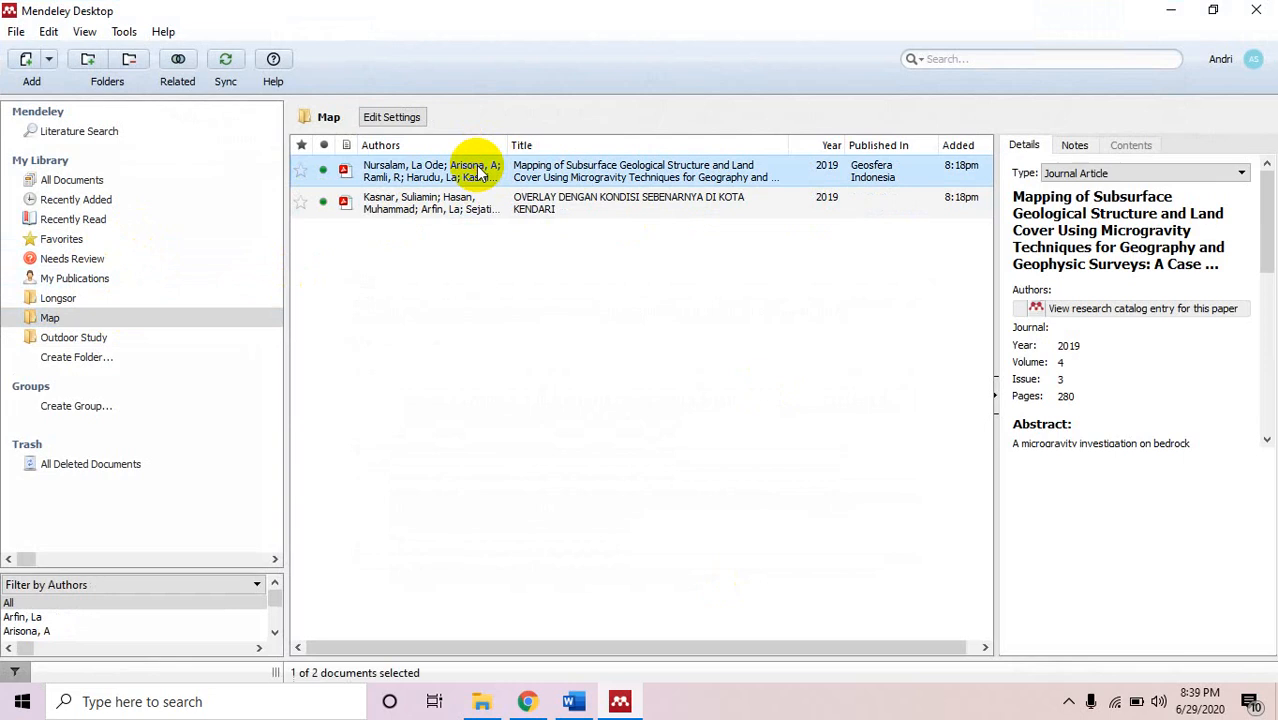
double_click(476, 170)
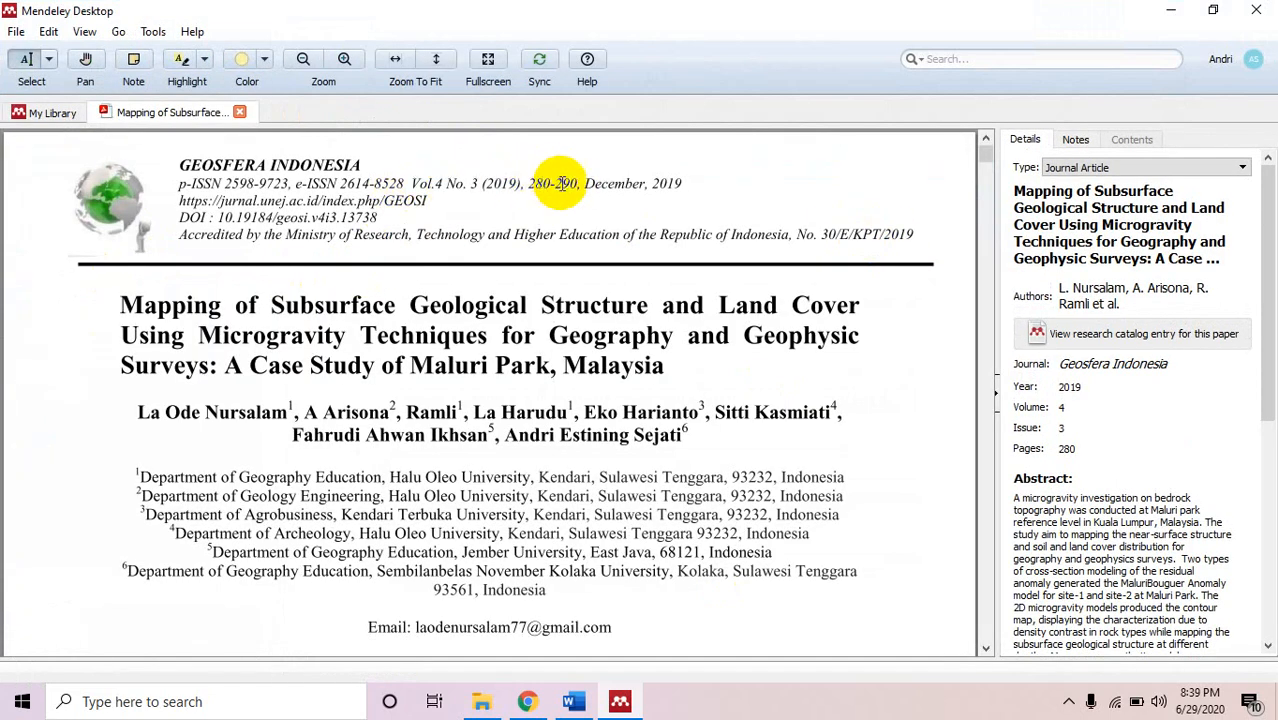
click(1080, 448)
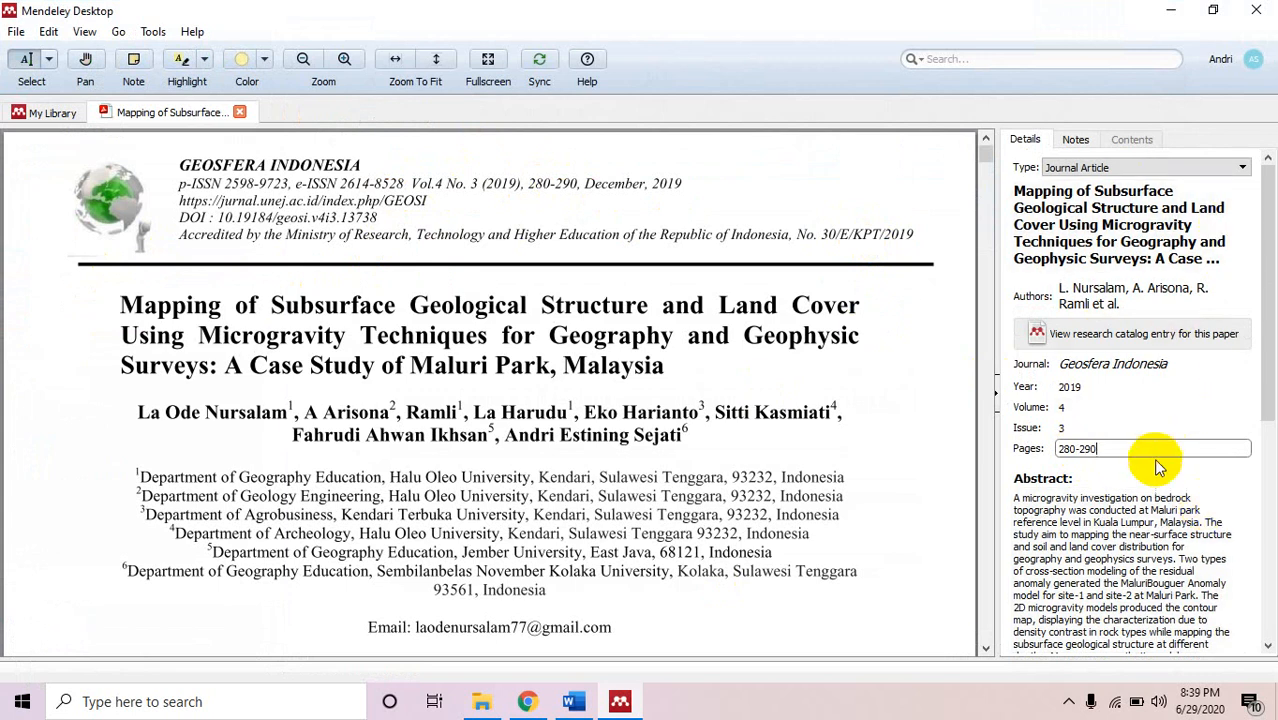
click(1140, 478)
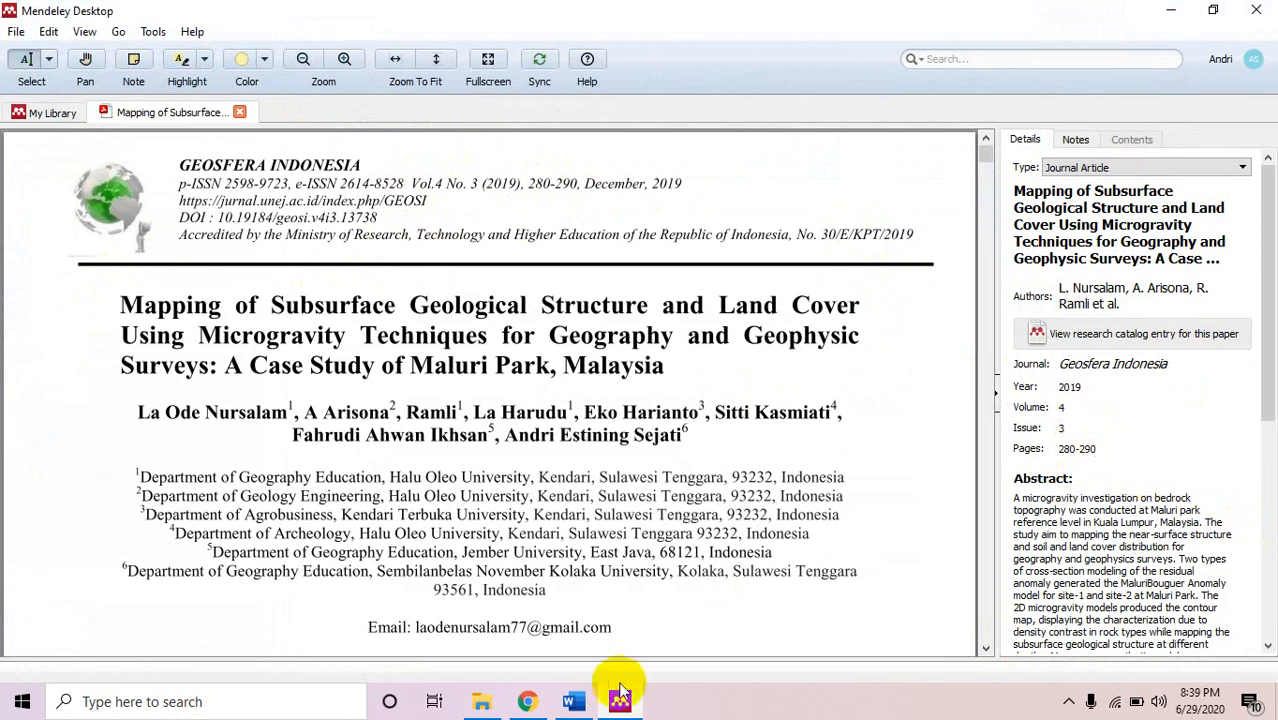
click(580, 698)
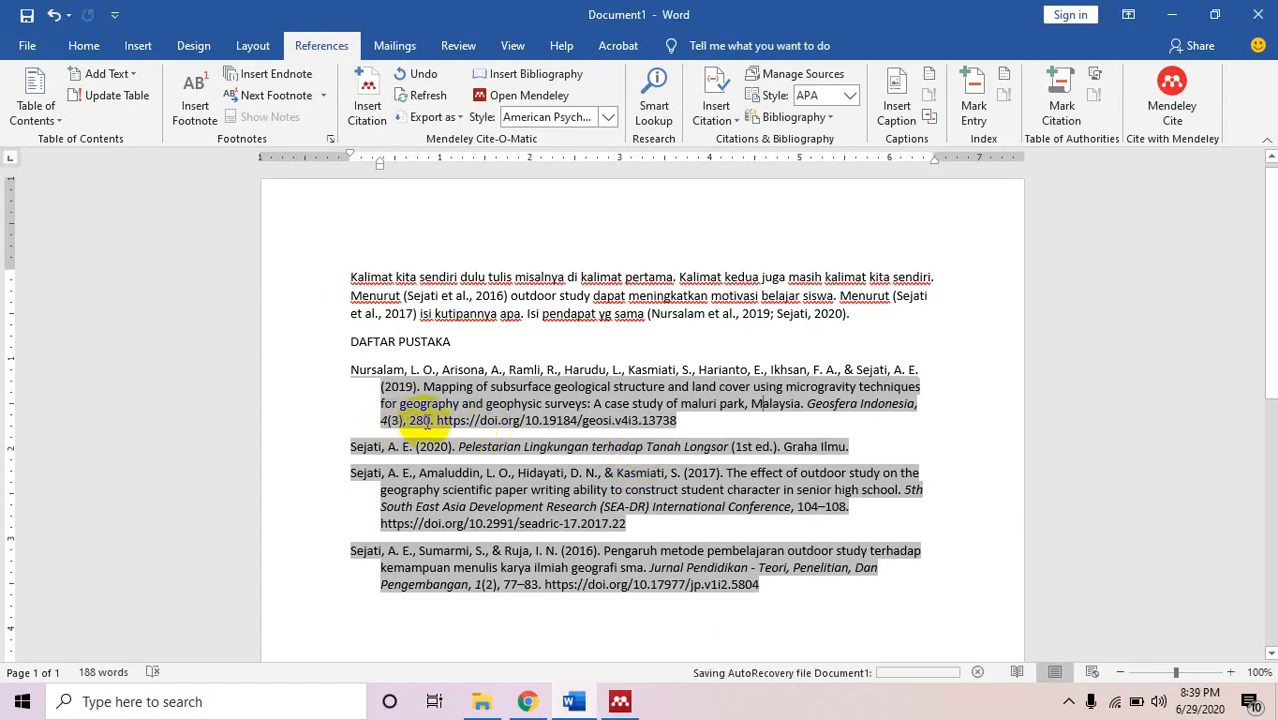
Extend the first reference's pages to 280-290 and add Yogyakarta as the second reference's publisher city.
text(-290)
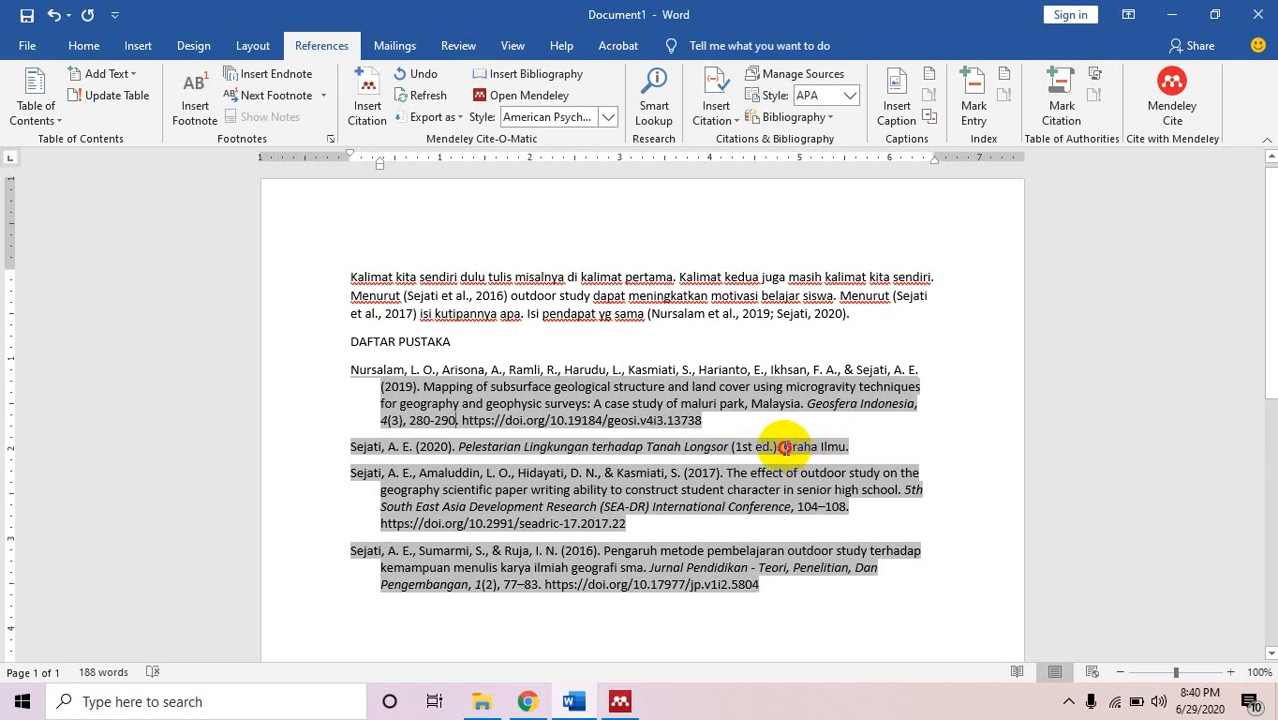
text(yOG)
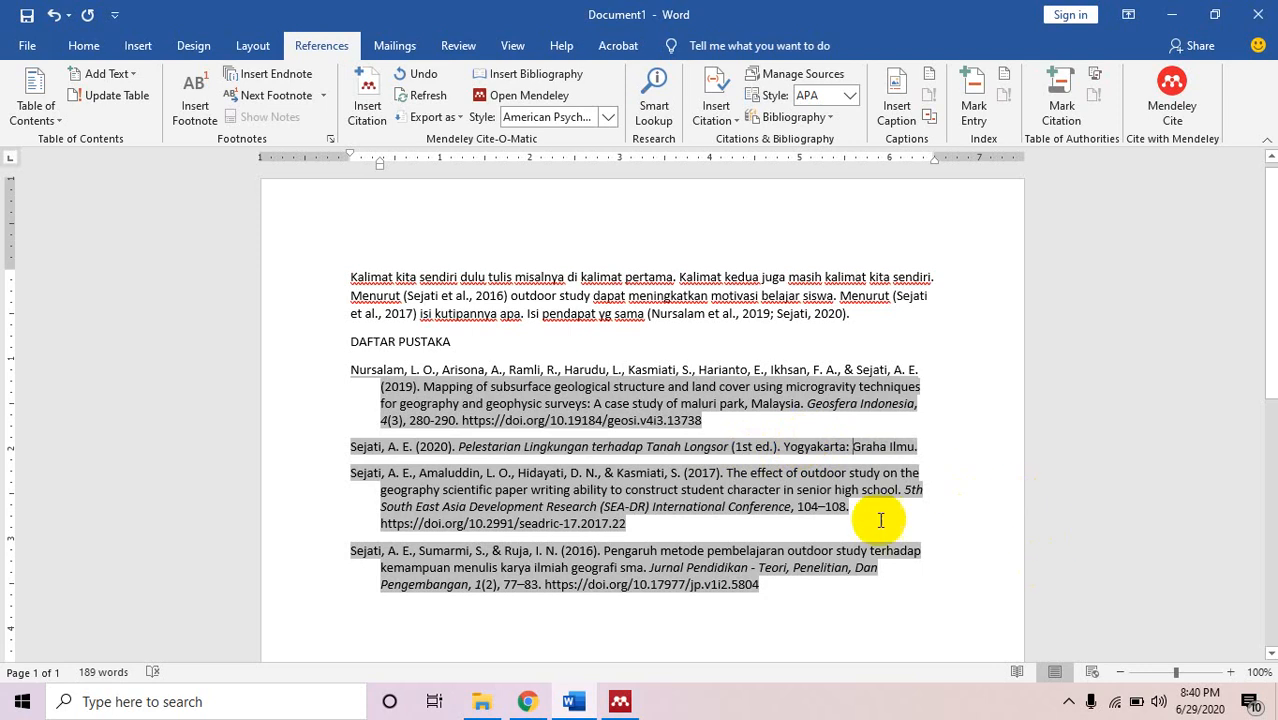
click(901, 592)
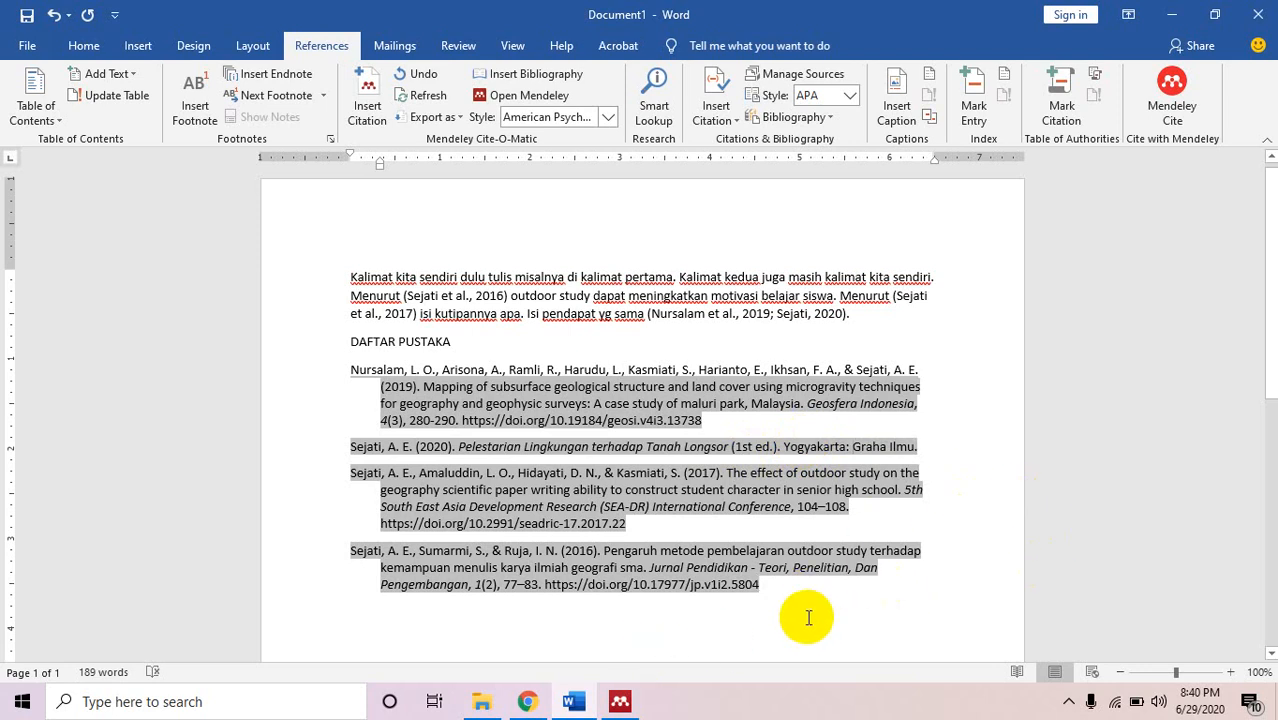
Add periods after the first and third references' DOIs and start a new line below the list.
click(765, 417)
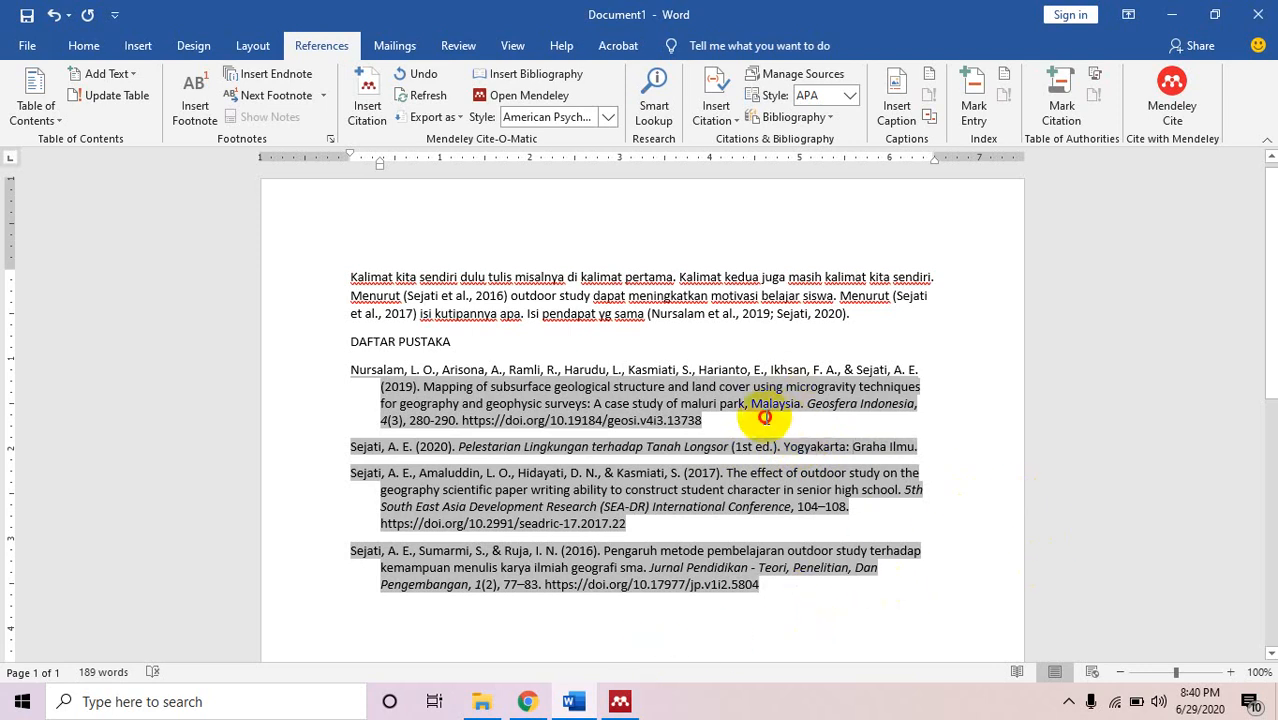
text(. E)
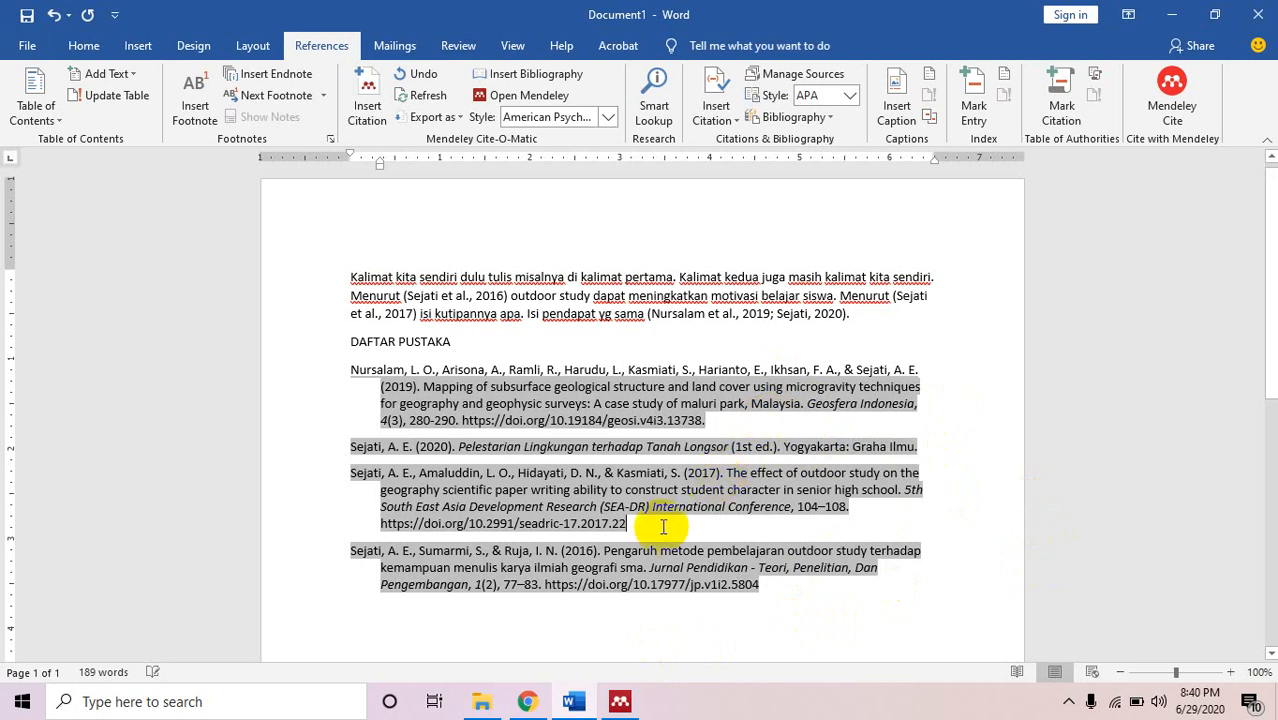
text(.)
click(808, 580)
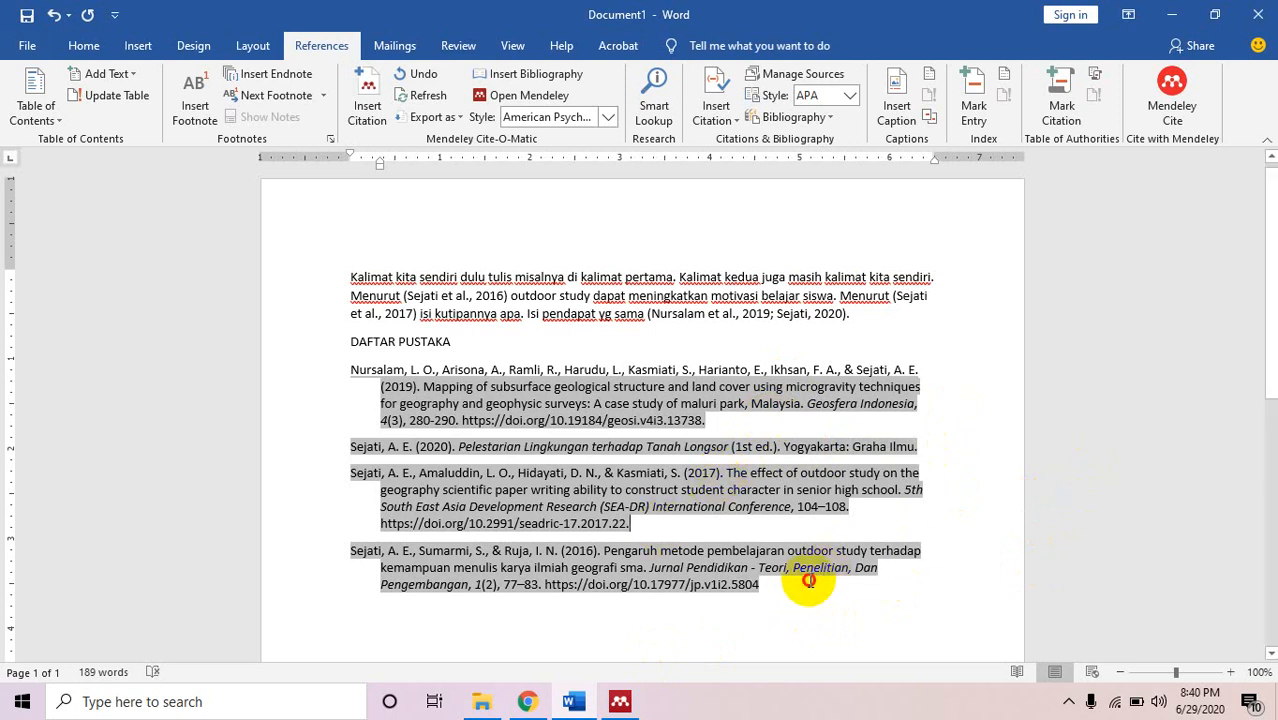
text(.)
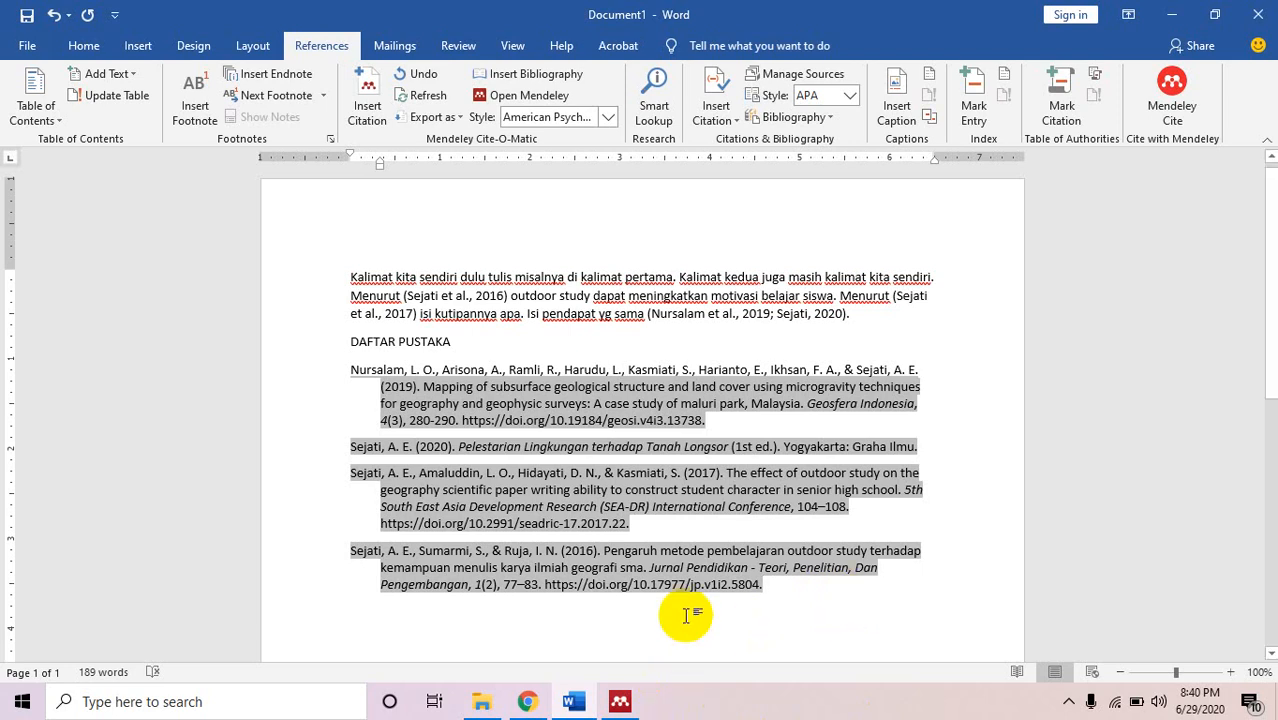
key(Return)
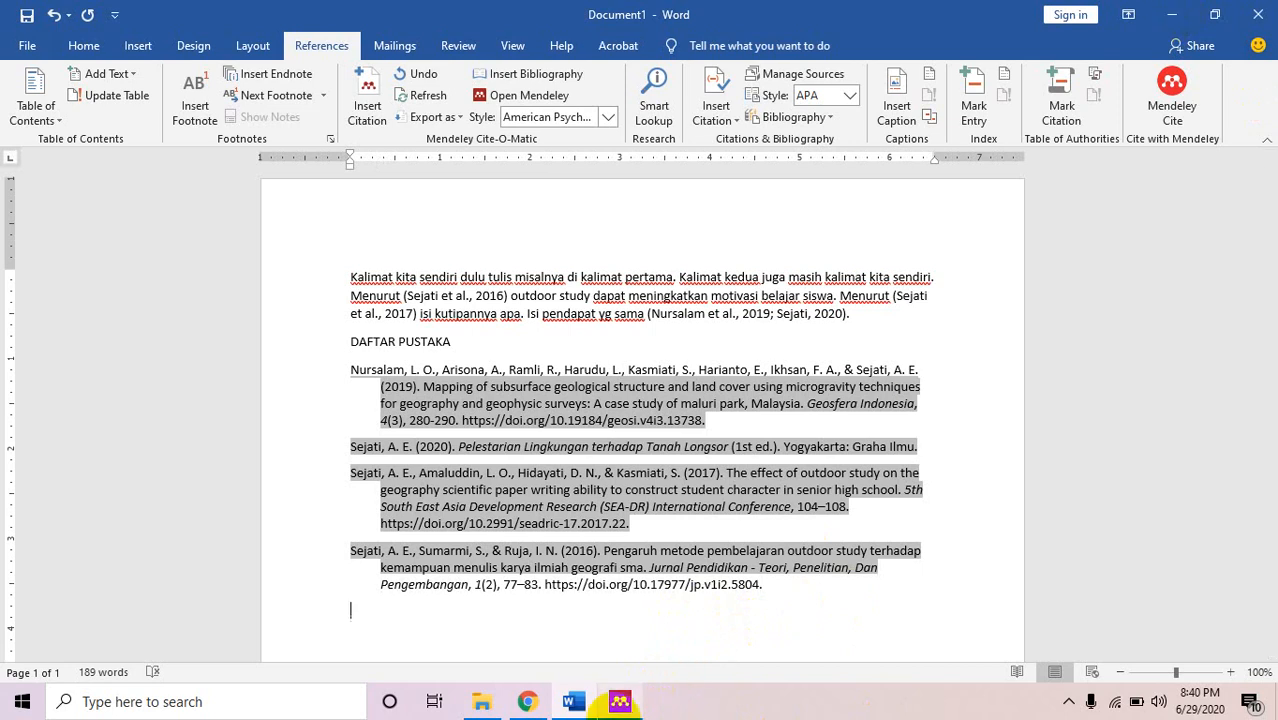
Close the Maluri Park PDF in Mendeley, minimise Mendeley, and return to the end of Word's first sentence.
click(619, 703)
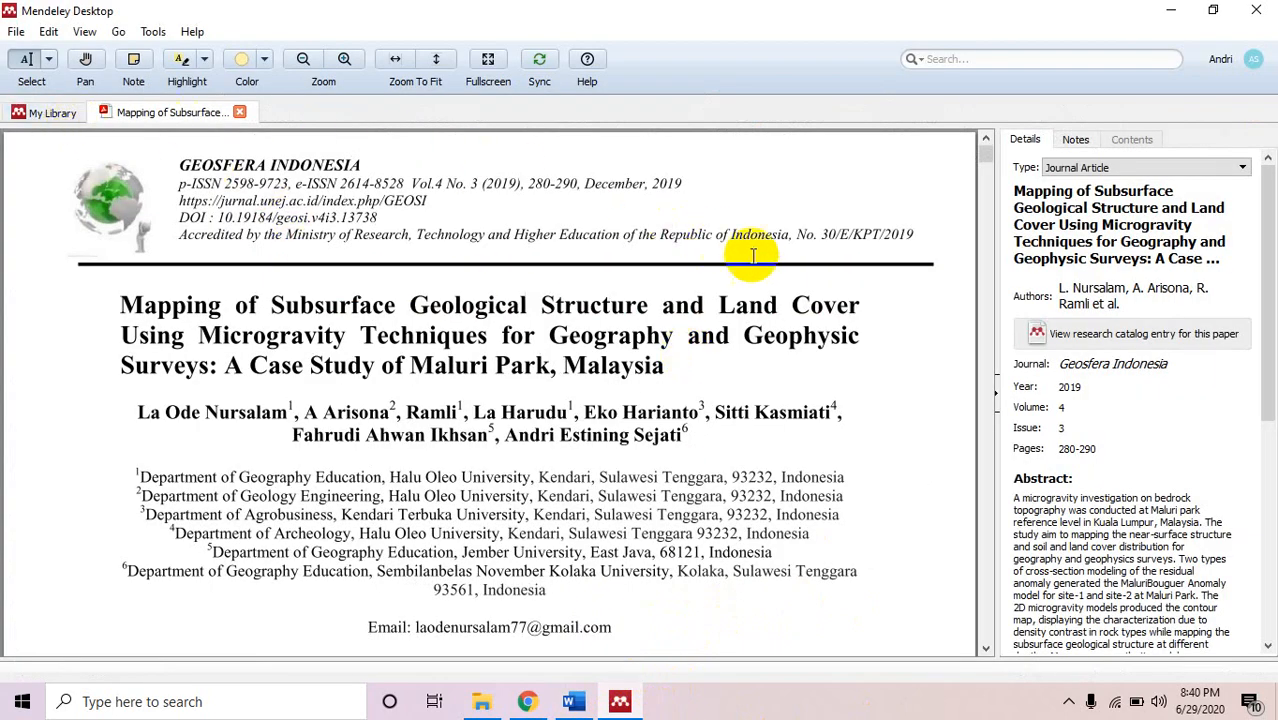
click(576, 703)
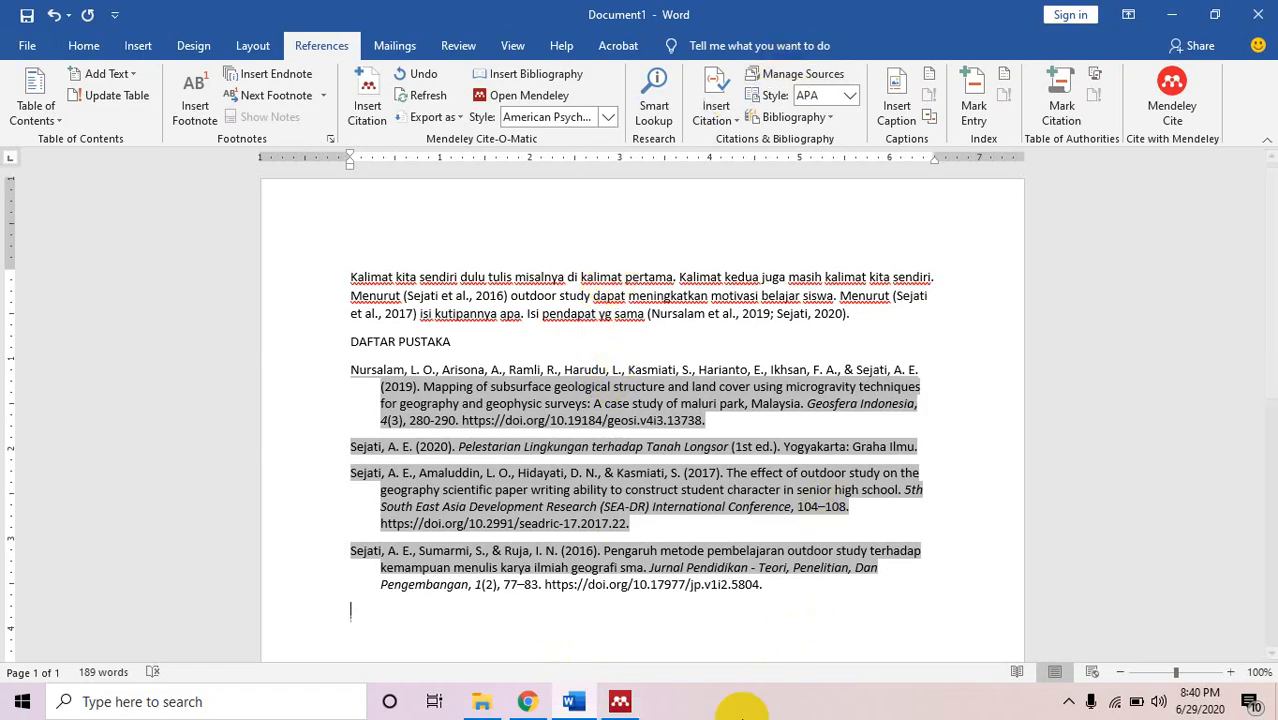
click(621, 702)
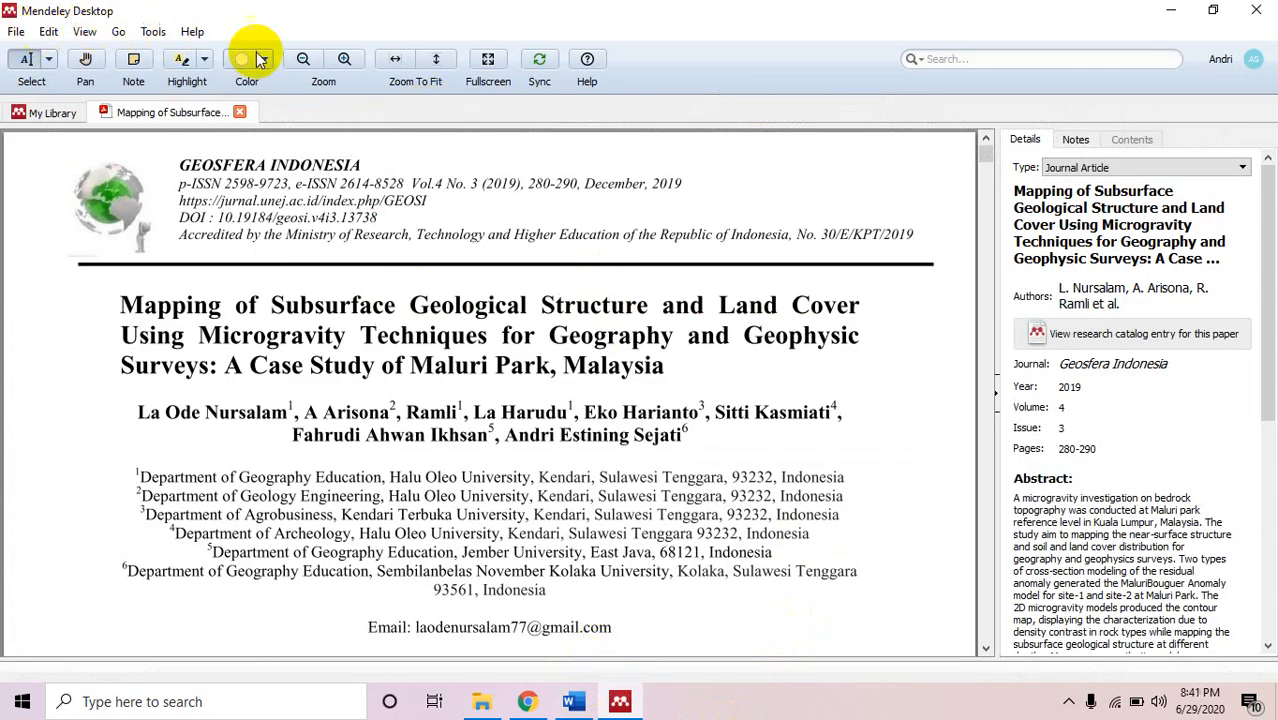
click(243, 113)
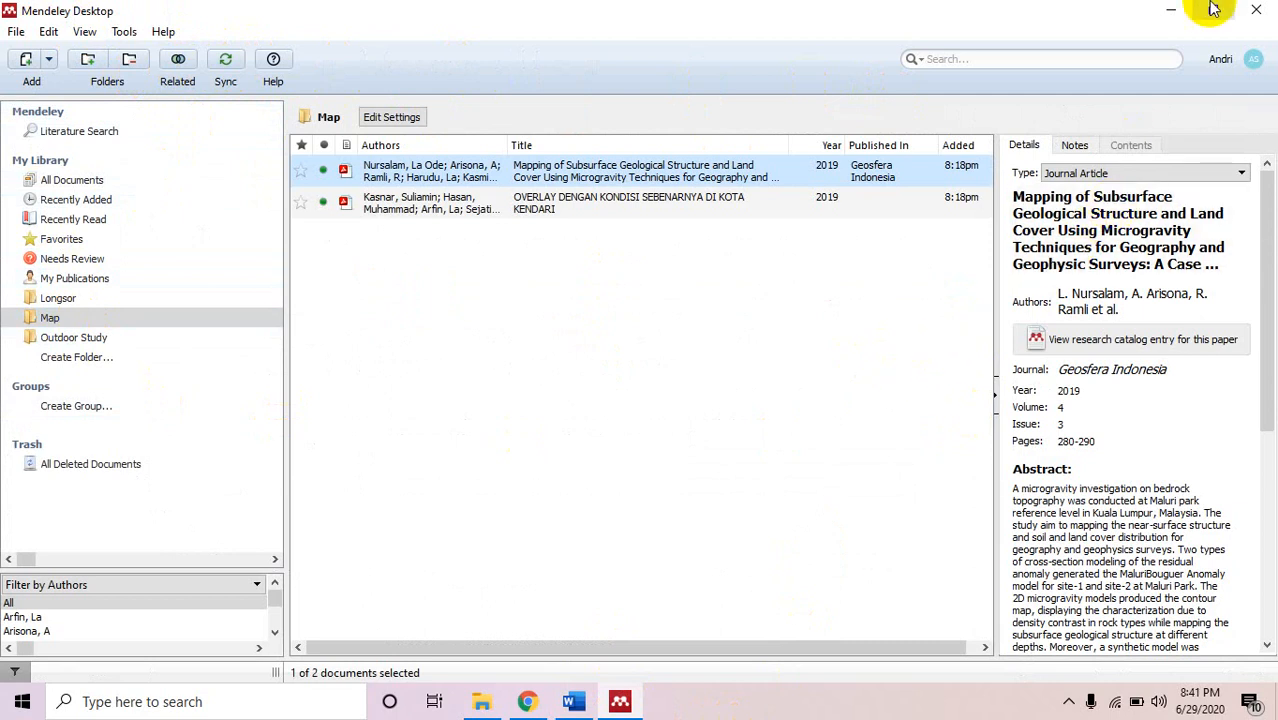
click(620, 703)
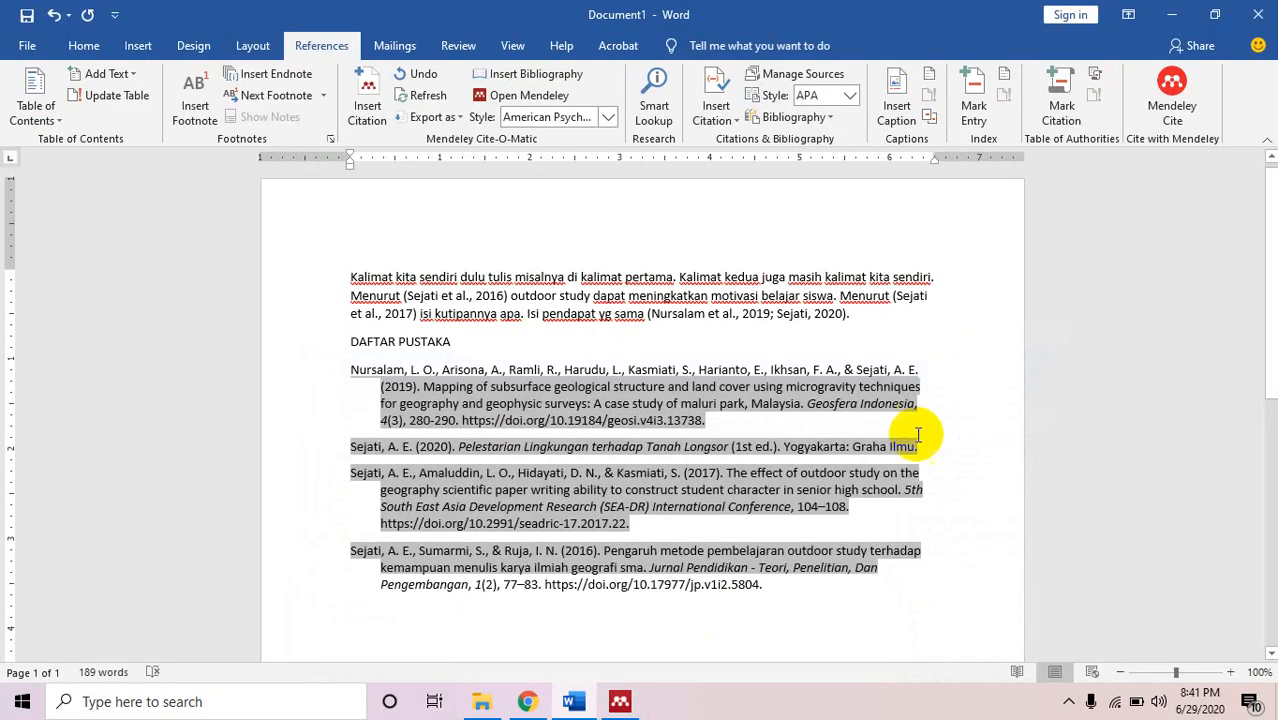
click(955, 270)
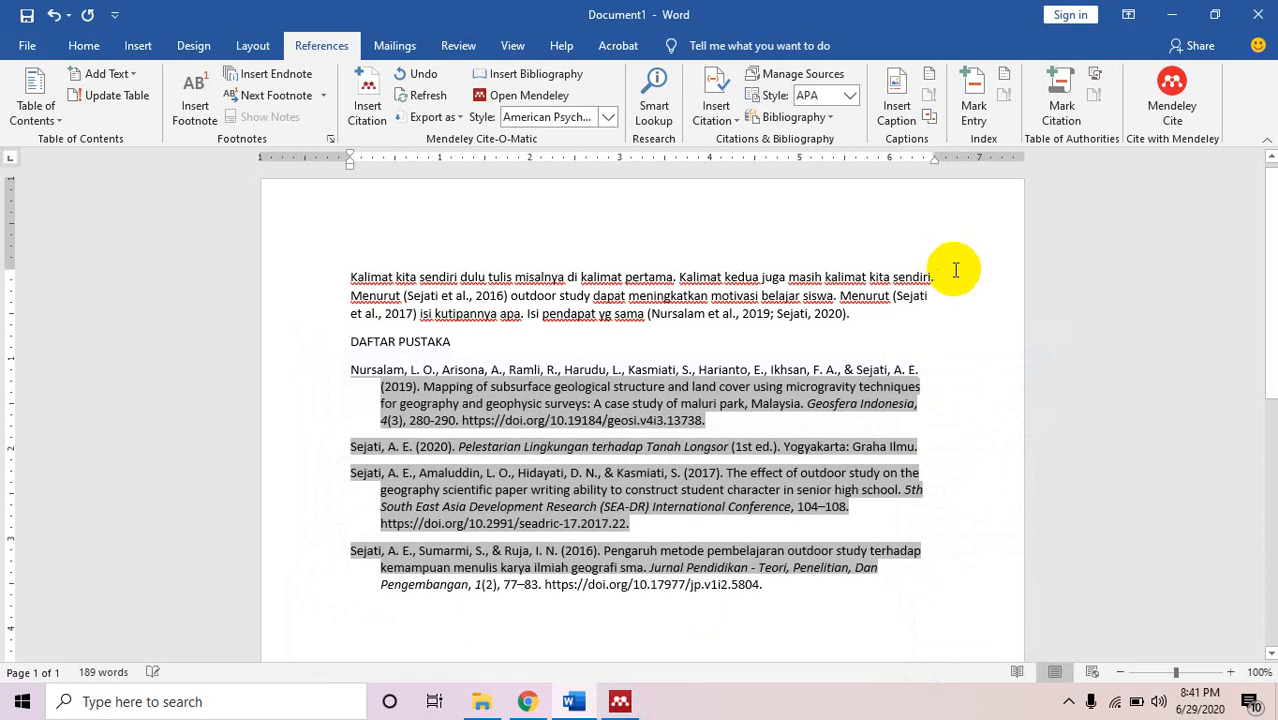